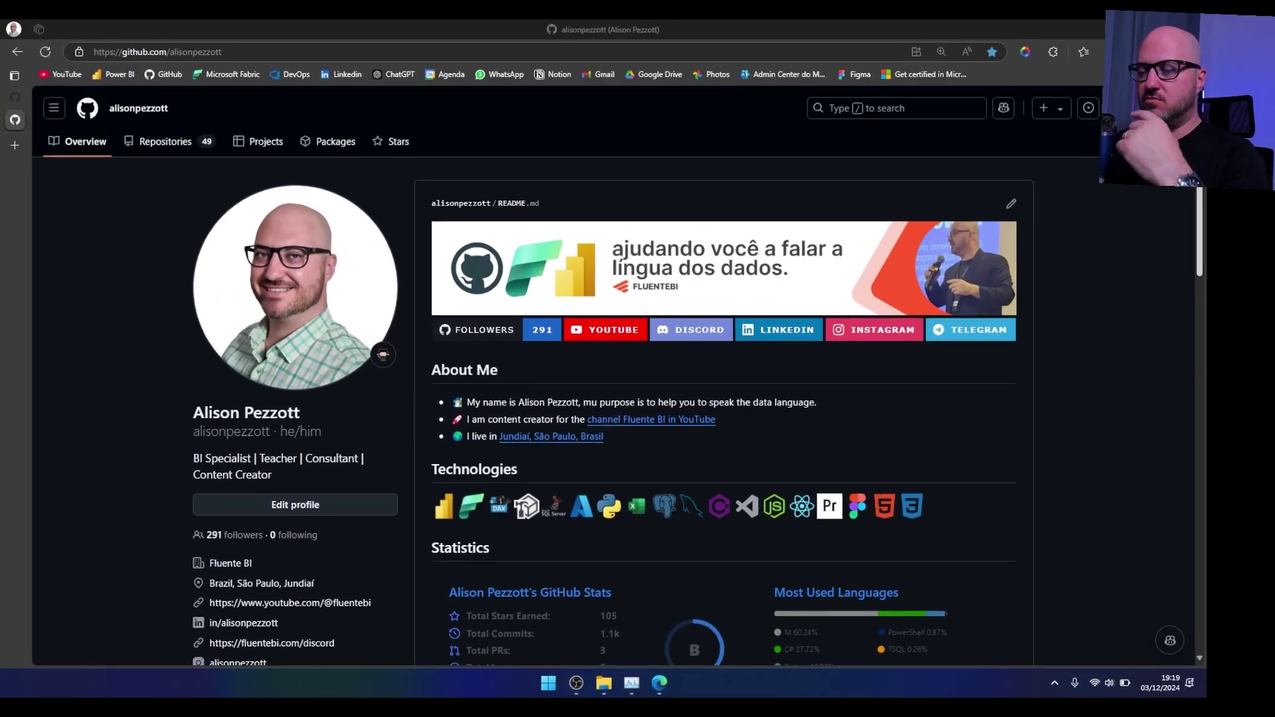
# Step: Open the calendar_periods_time_tables_power_bi repository from the profile's popular repositories
pyautogui.scroll(-5, 817, 419)
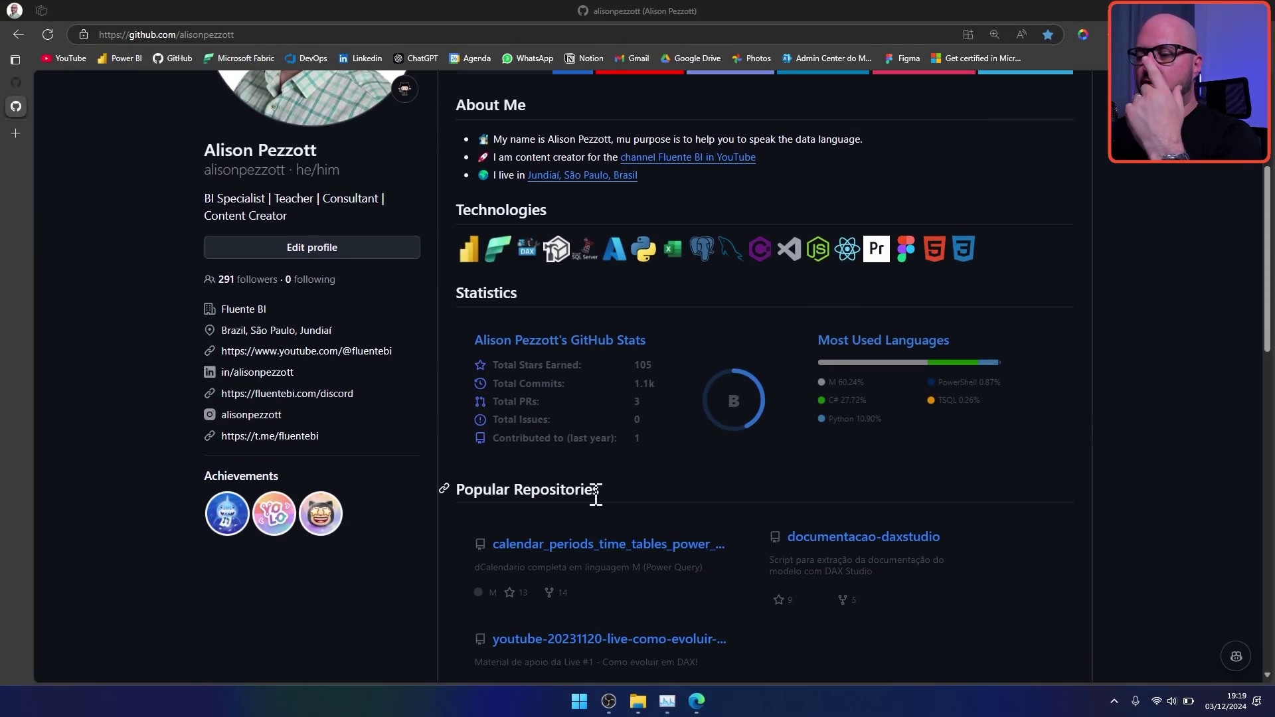
pyautogui.scroll(-2, 532, 501)
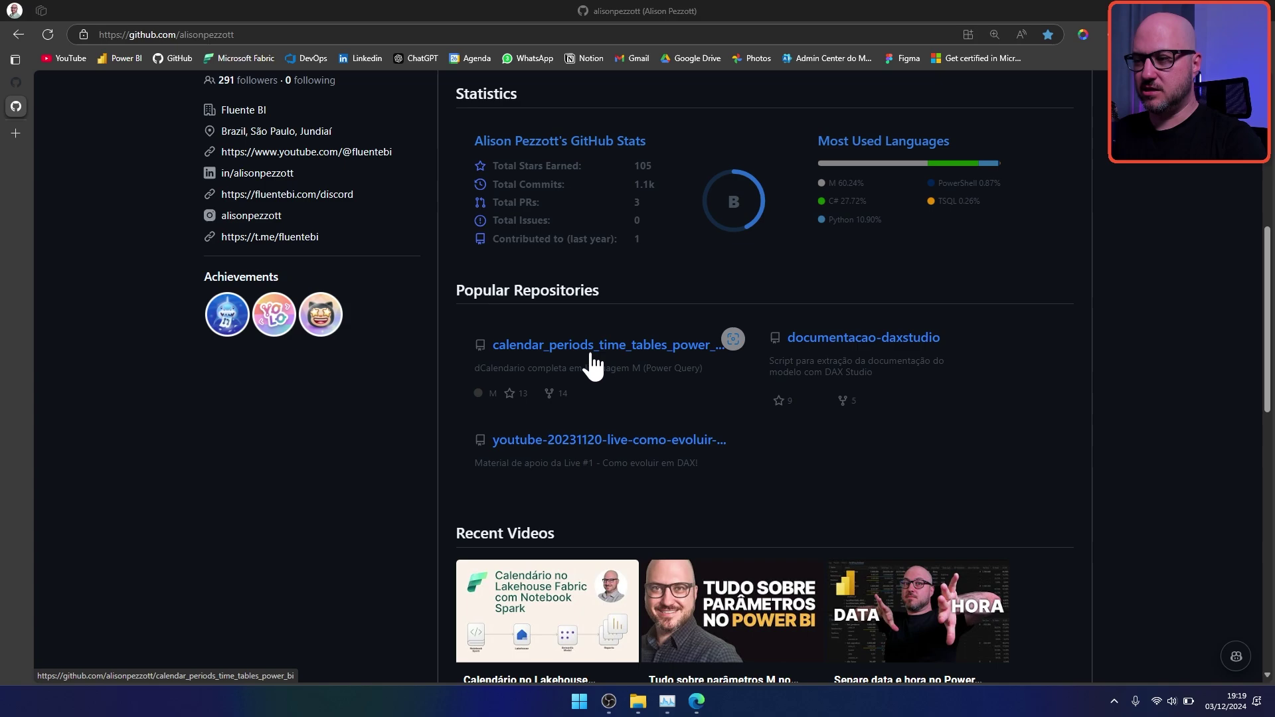
pyautogui.click(564, 350)
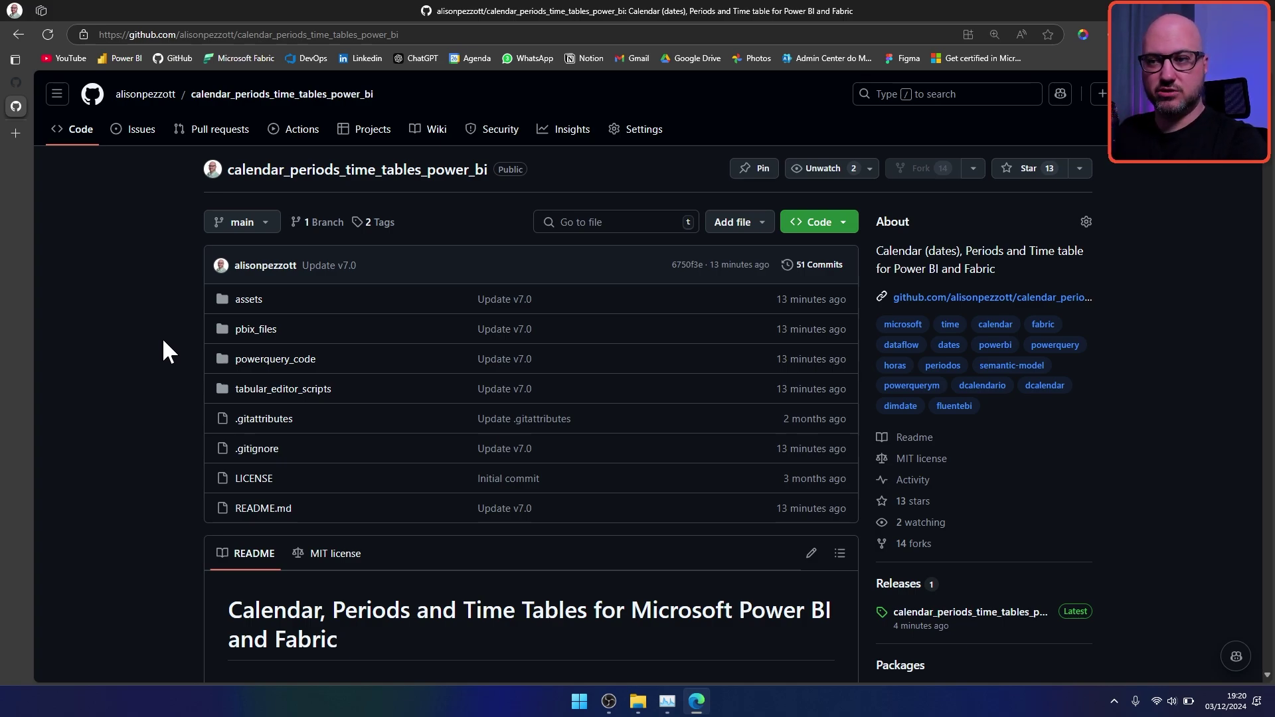
# Step: Examine the README's table of contents, introduction and start of the repository content overview
pyautogui.scroll(-4, 162, 338)
pyautogui.scroll(-2, 164, 345)
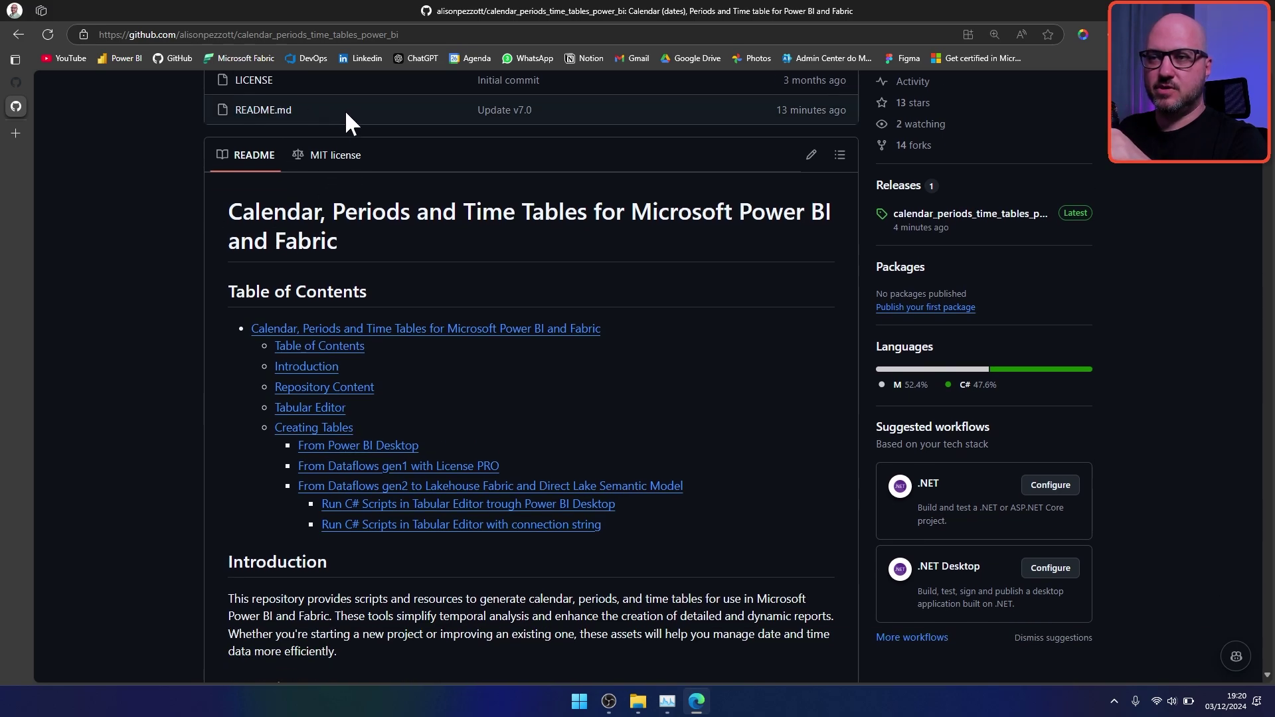
pyautogui.scroll(-1, 432, 299)
pyautogui.scroll(1, 432, 275)
pyautogui.scroll(-1, 399, 274)
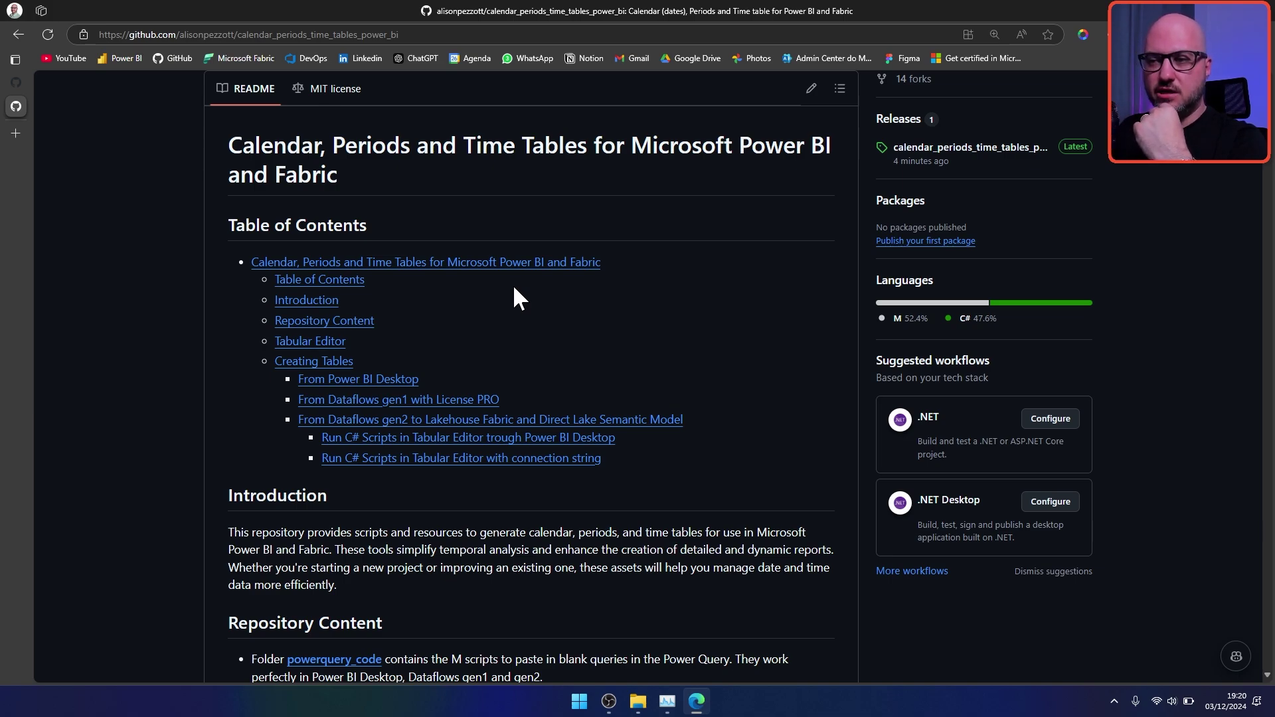
pyautogui.scroll(-2, 513, 286)
pyautogui.scroll(1, 513, 292)
pyautogui.scroll(-1, 515, 300)
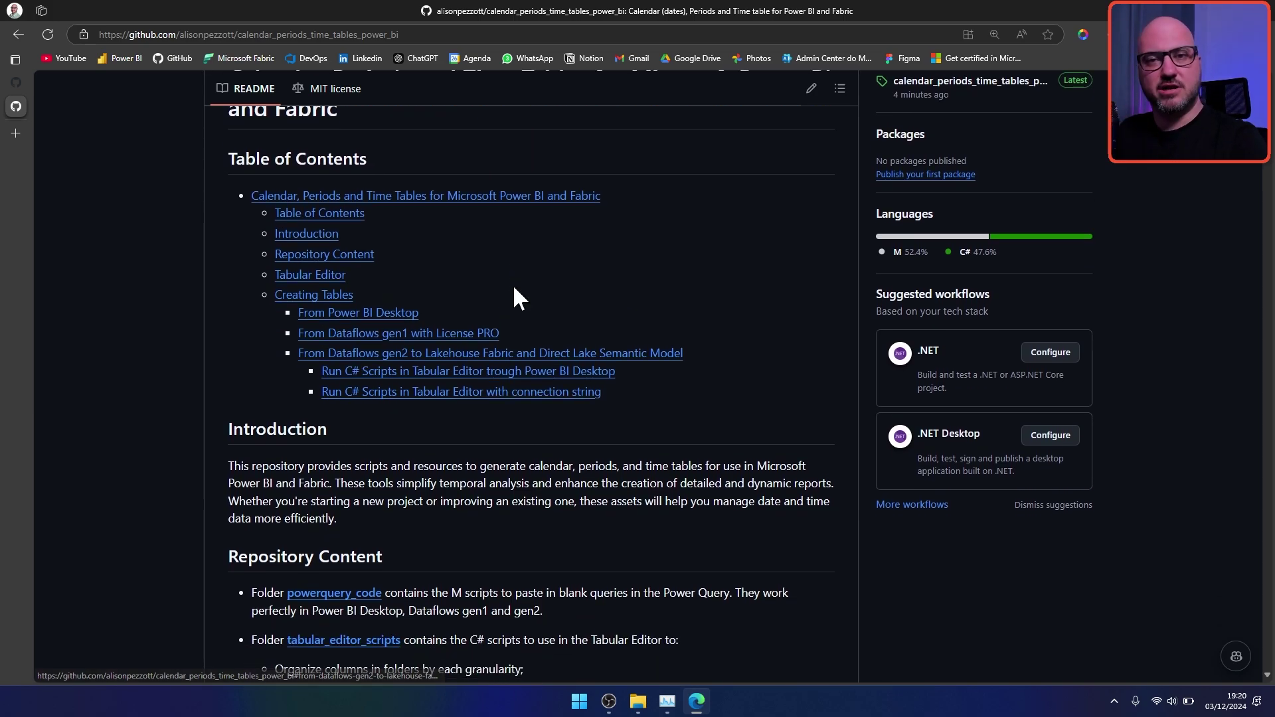
pyautogui.scroll(-3, 513, 296)
pyautogui.scroll(5, 444, 307)
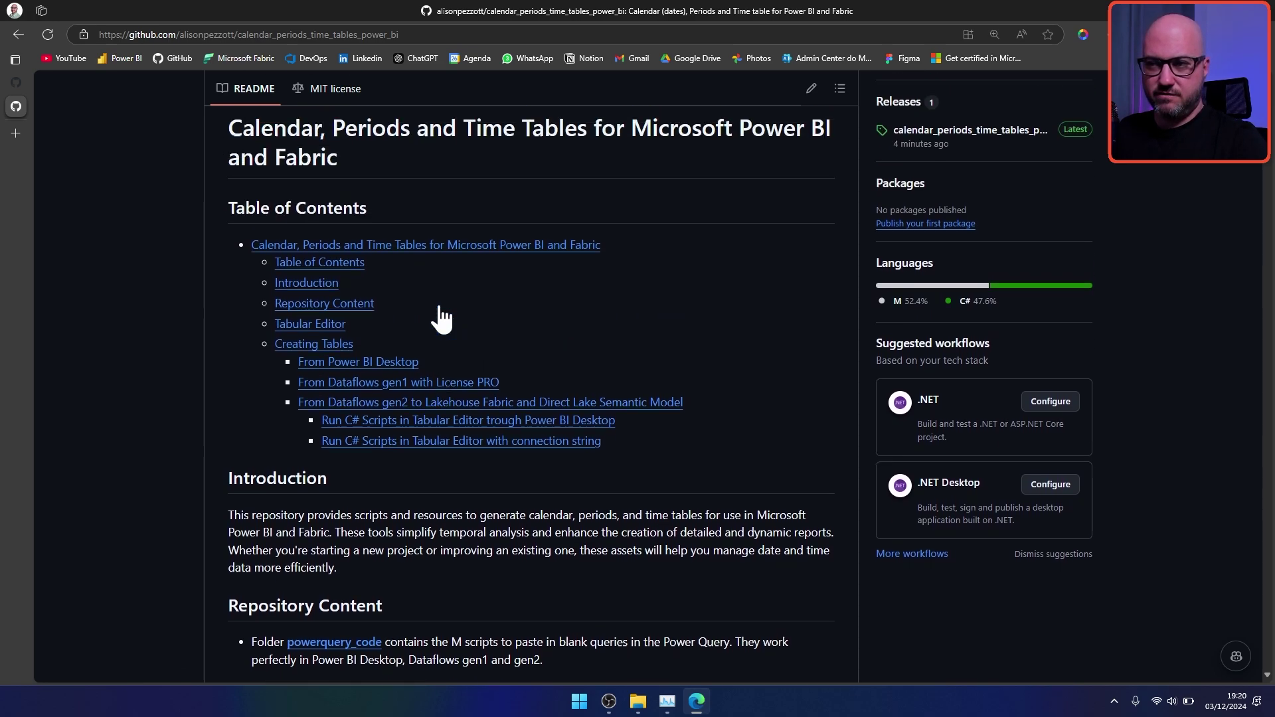
pyautogui.scroll(-3, 442, 318)
pyautogui.scroll(2, 442, 319)
pyautogui.scroll(1, 439, 304)
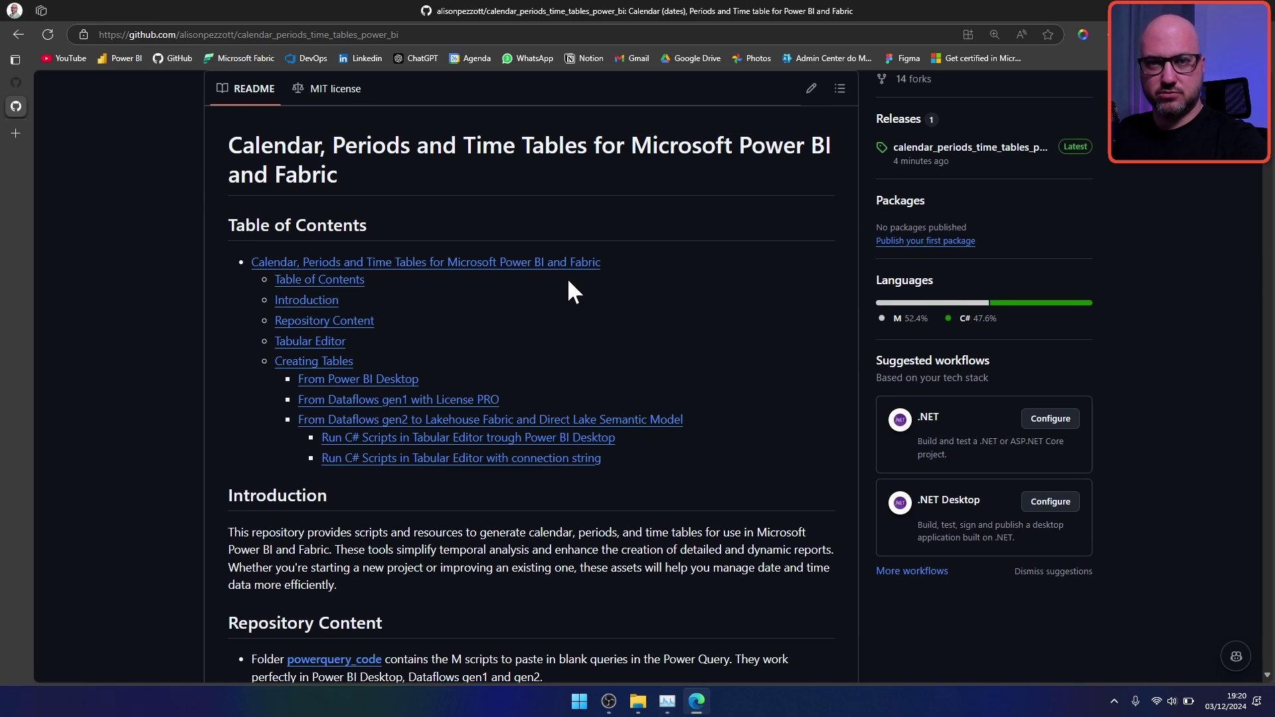
pyautogui.scroll(-1, 572, 279)
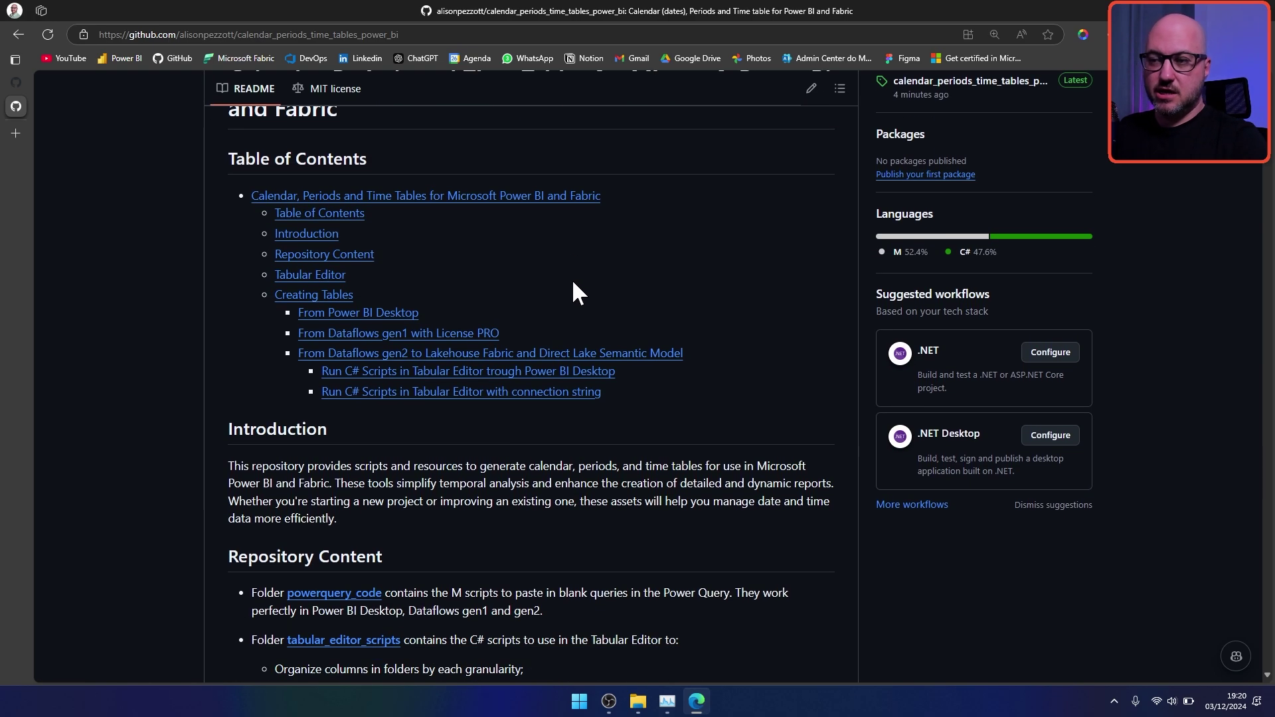
pyautogui.scroll(3, 572, 293)
pyautogui.scroll(-2, 550, 301)
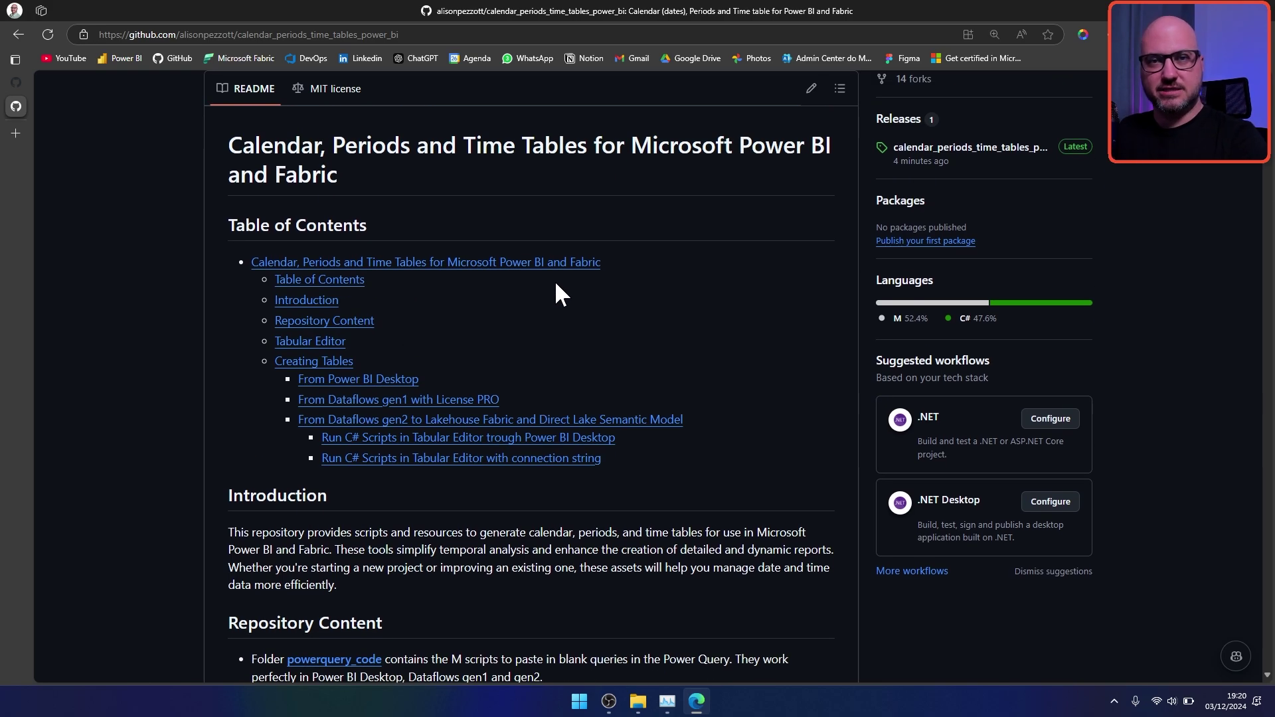
pyautogui.scroll(-5, 555, 289)
pyautogui.scroll(-2, 544, 302)
pyautogui.scroll(7, 544, 302)
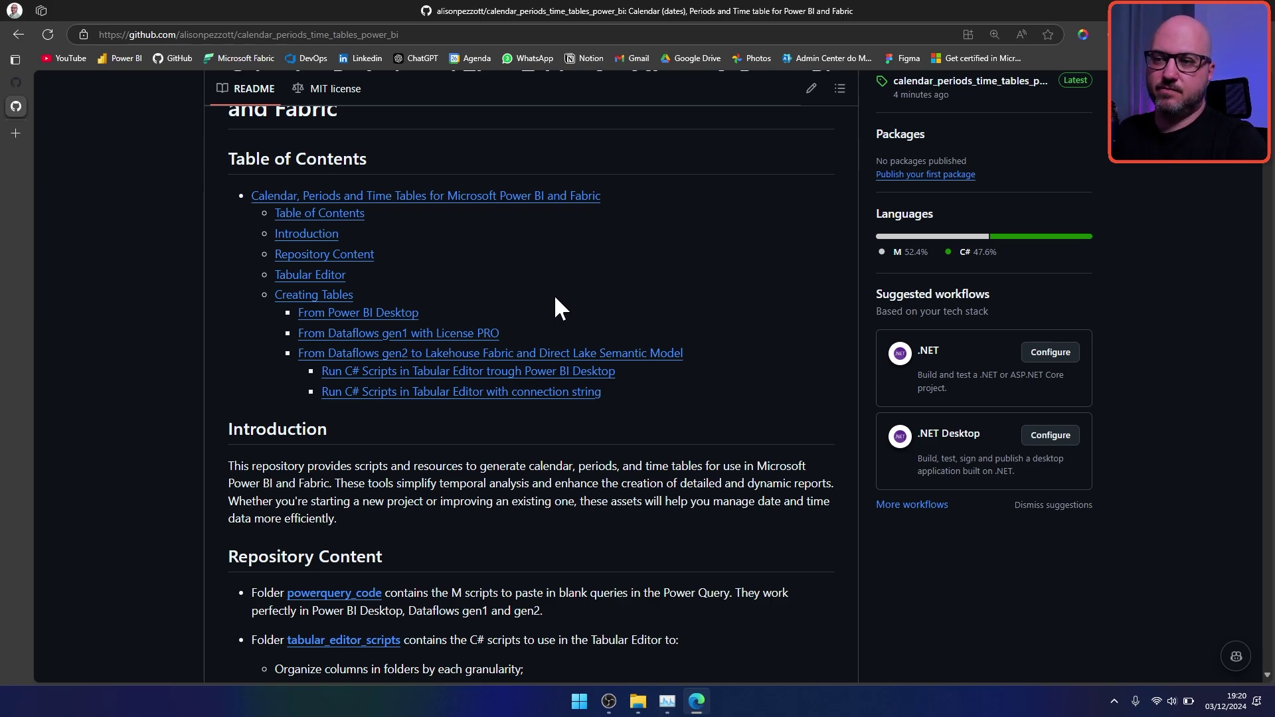
# Step: Return to the repository's file list and review its folders and files
pyautogui.scroll(6, 562, 295)
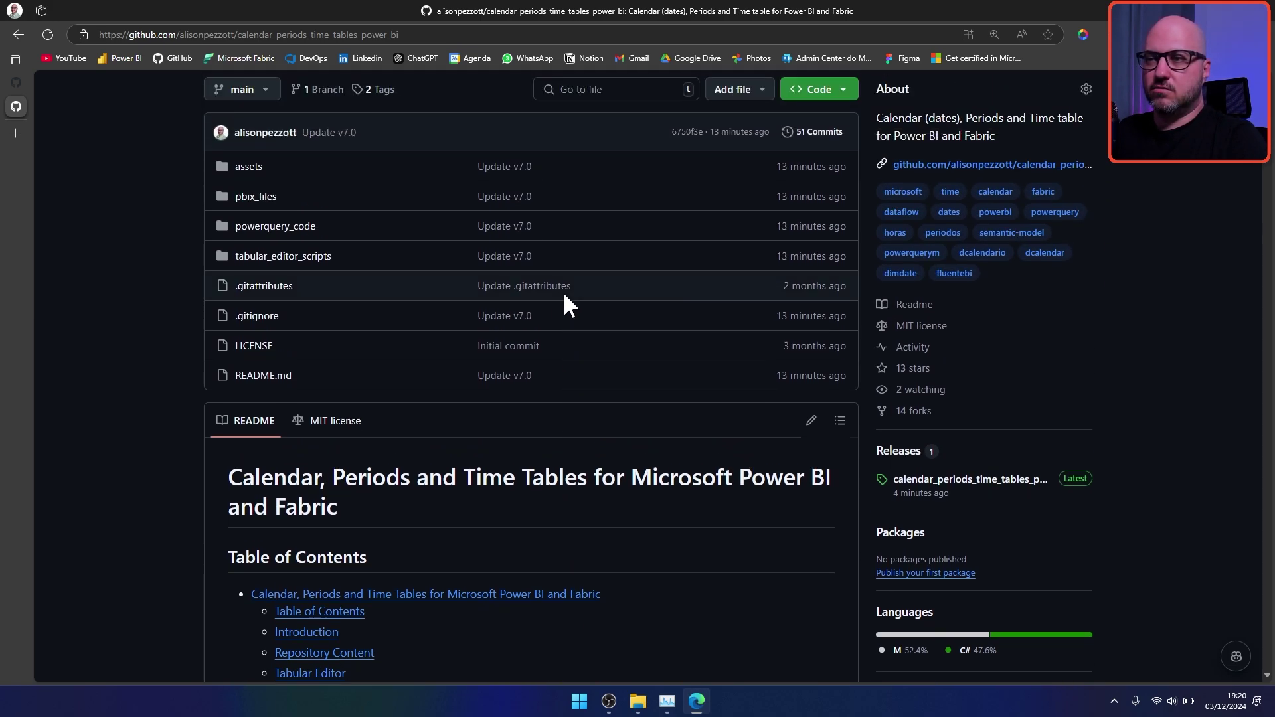
pyautogui.scroll(1, 565, 297)
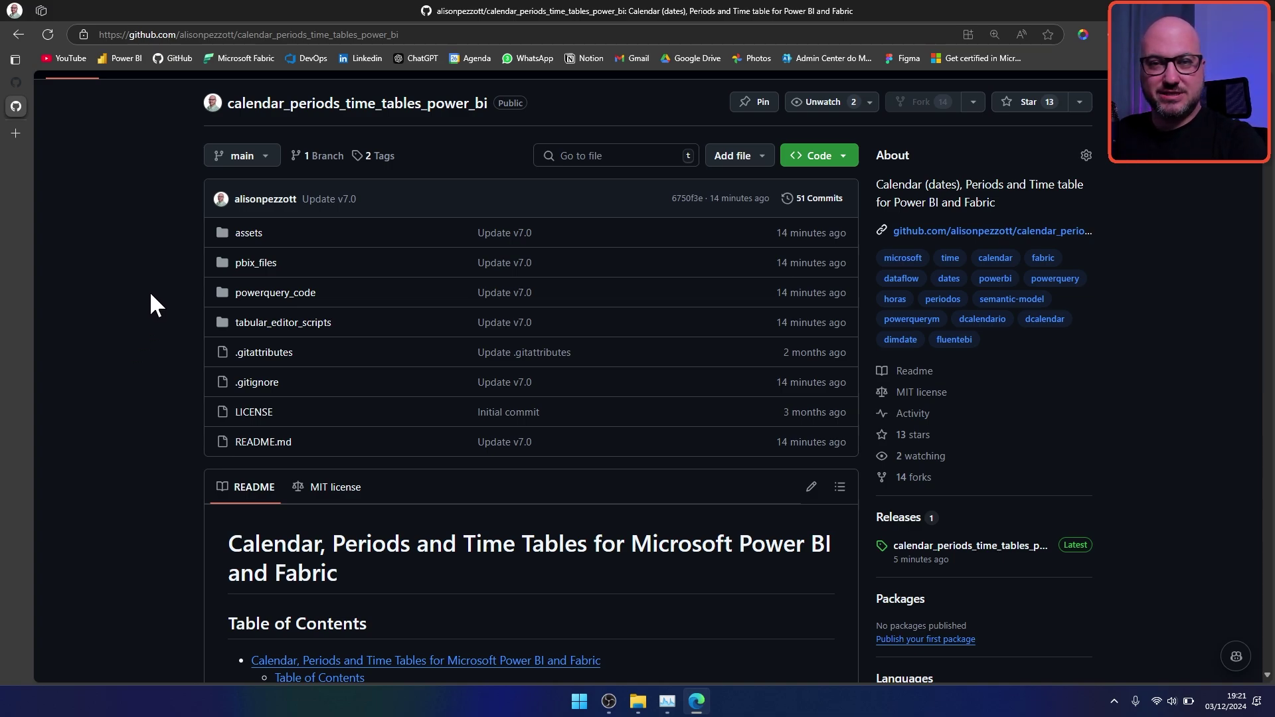
pyautogui.scroll(-1, 228, 285)
pyautogui.scroll(1, 129, 292)
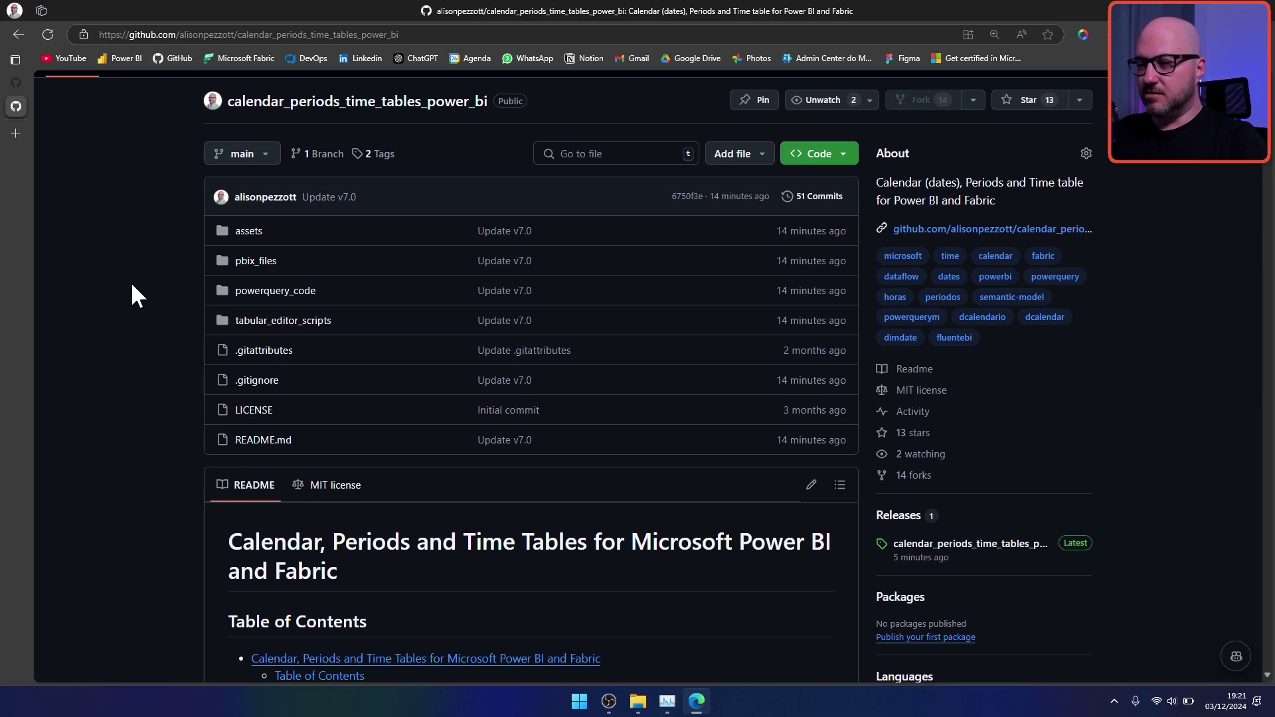
pyautogui.scroll(-1, 131, 288)
pyautogui.scroll(-1, 135, 299)
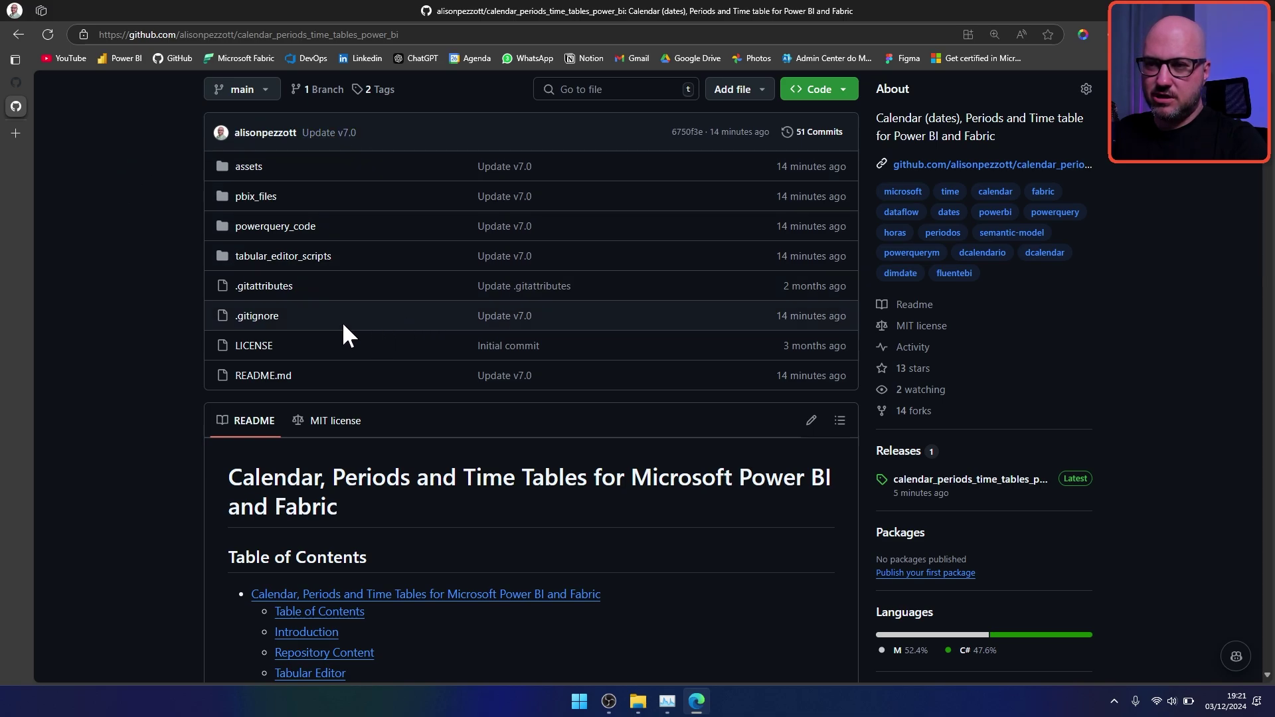
# Step: Read the README's Repository Content section on the folders' purposes, followed by the Tabular Editor section
pyautogui.scroll(-3, 168, 329)
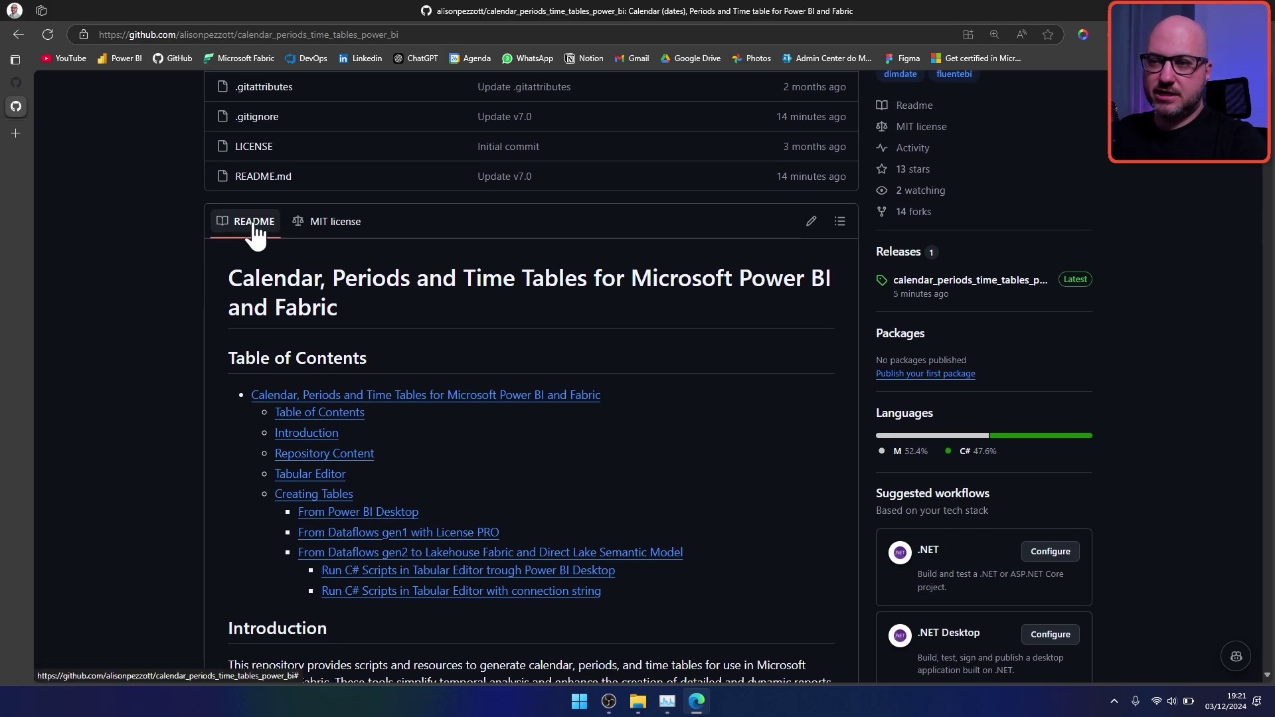
pyautogui.scroll(-2, 221, 226)
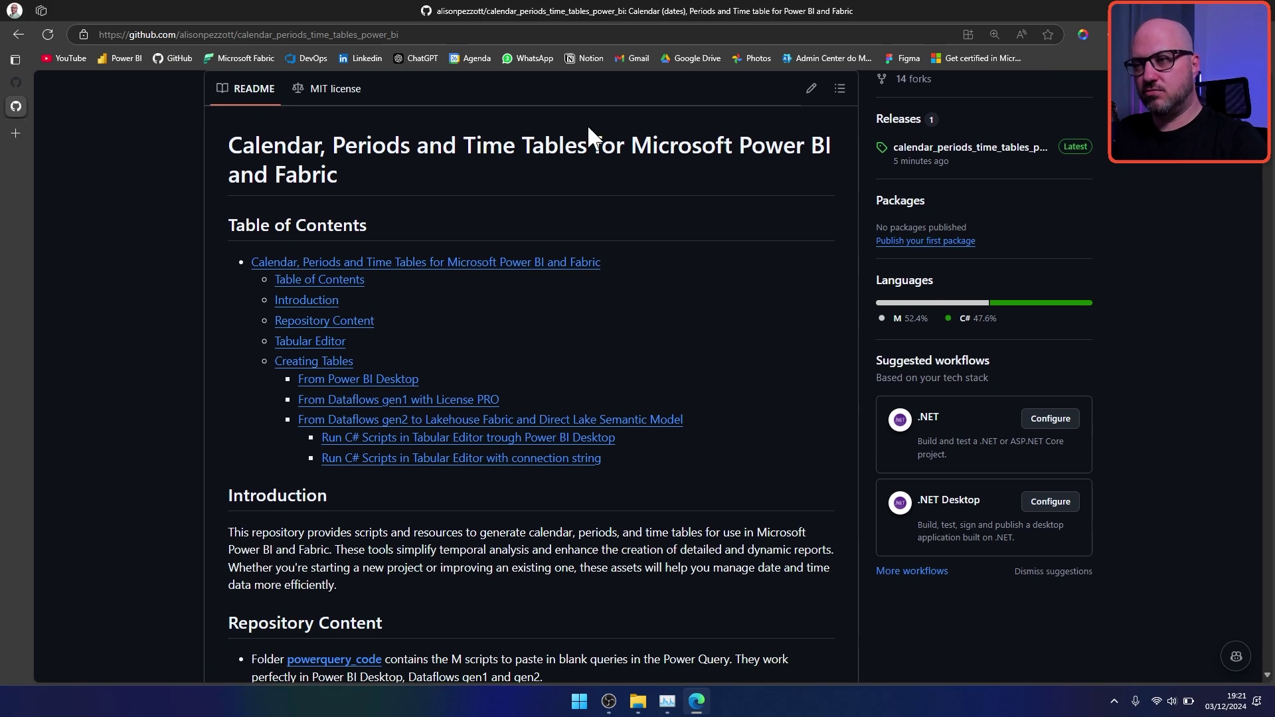
pyautogui.scroll(-8, 735, 228)
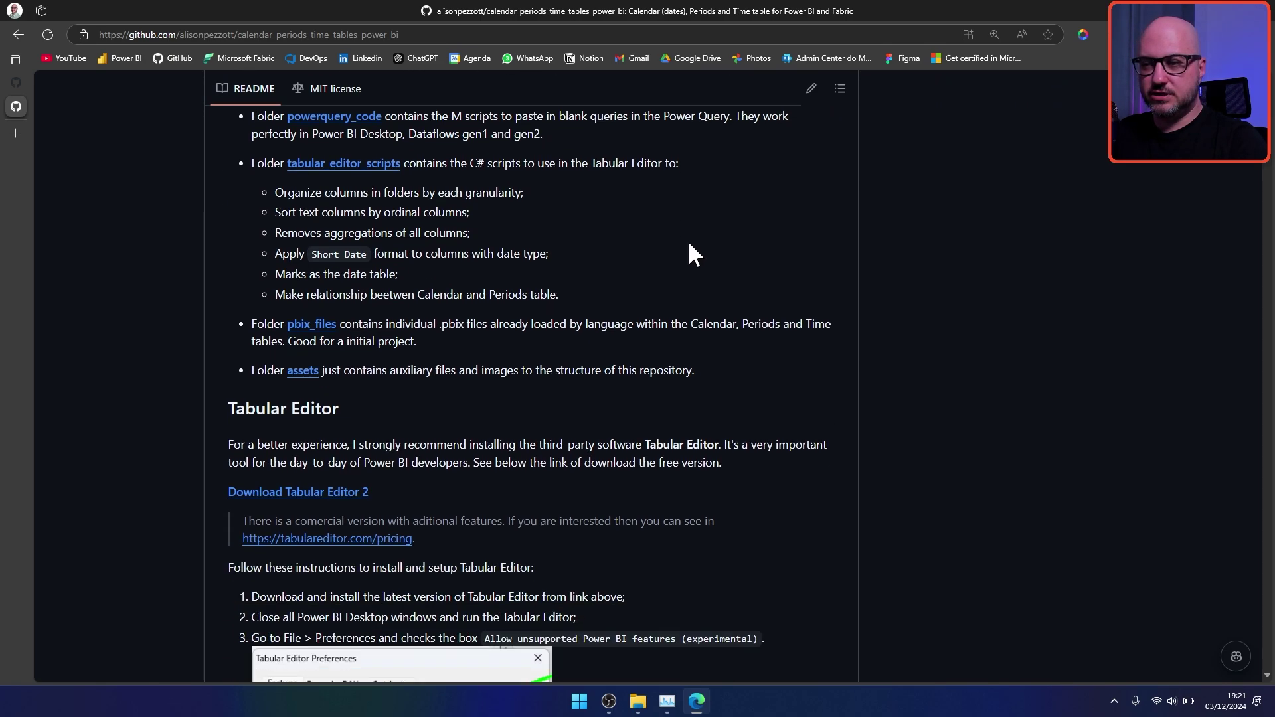
pyautogui.scroll(-7, 684, 244)
pyautogui.scroll(7, 675, 246)
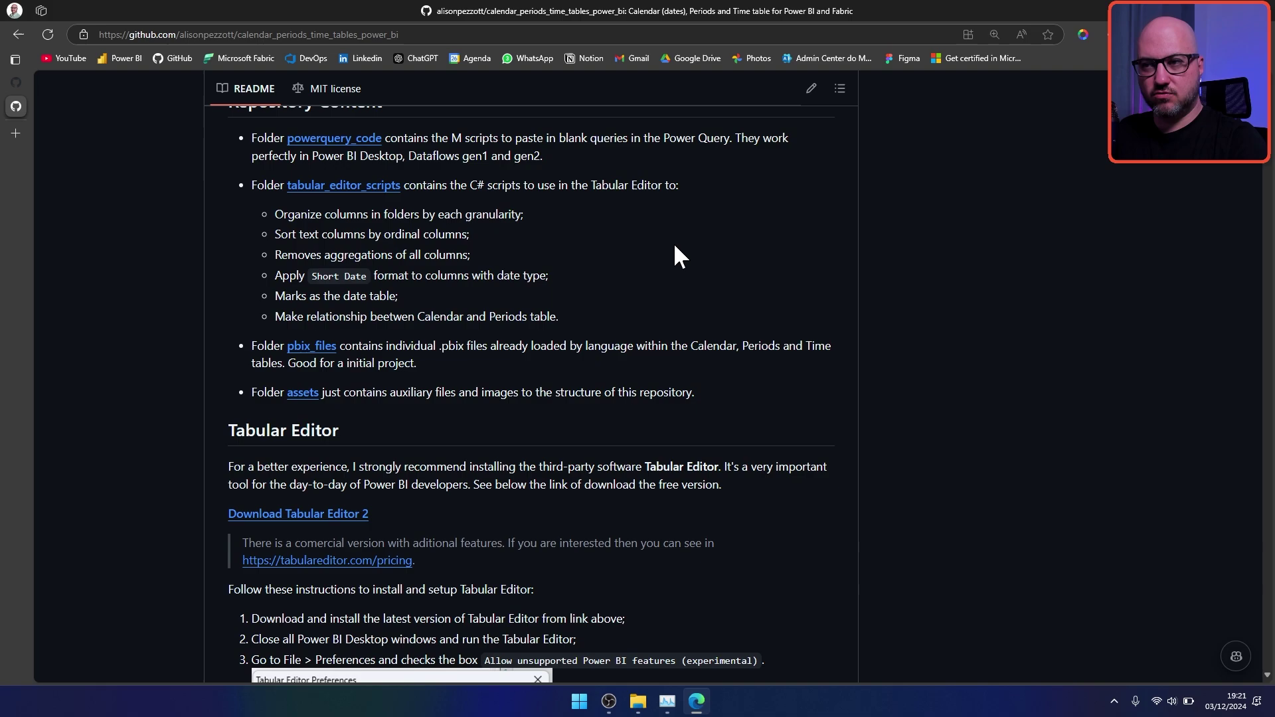
pyautogui.scroll(7, 675, 256)
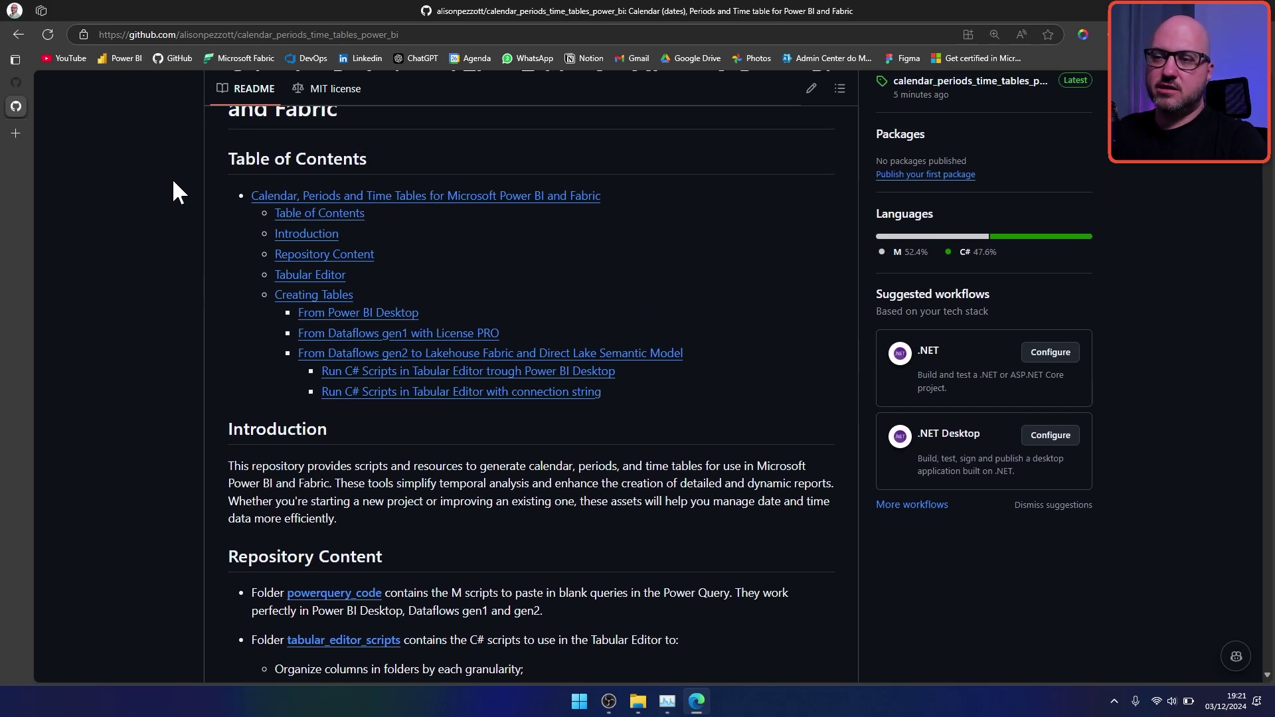
pyautogui.scroll(-4, 408, 358)
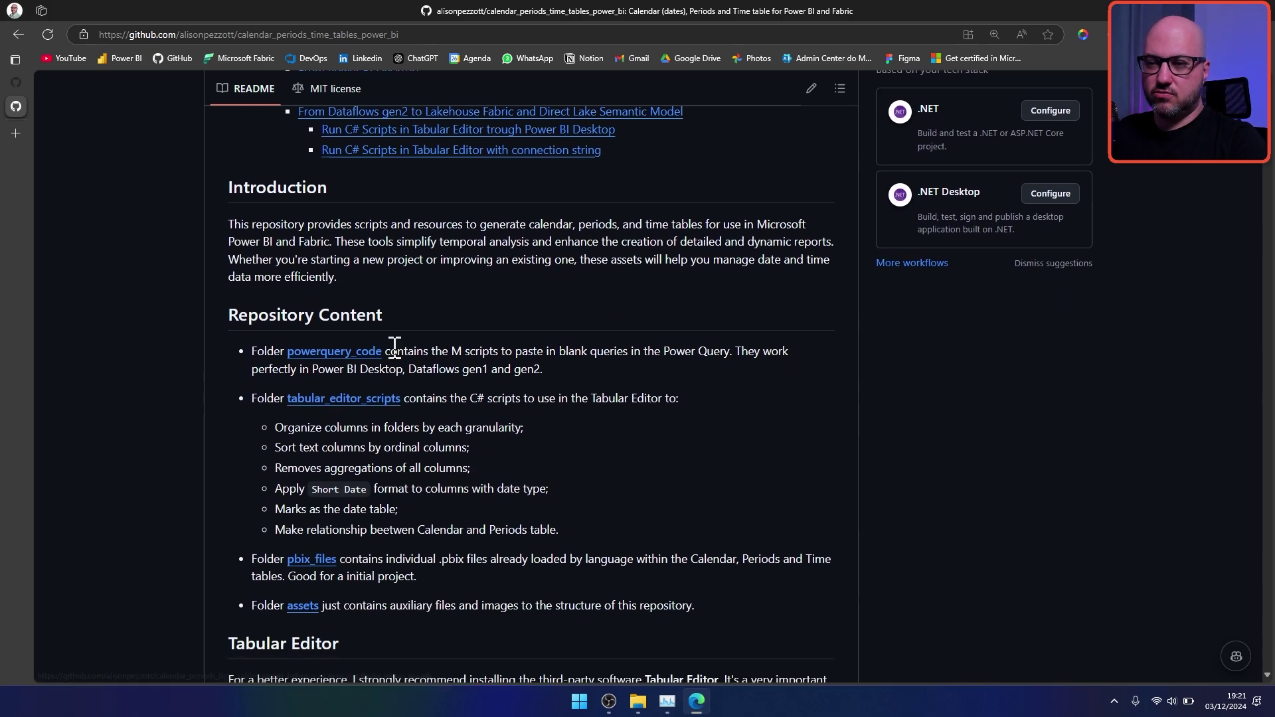
pyautogui.scroll(-2, 362, 266)
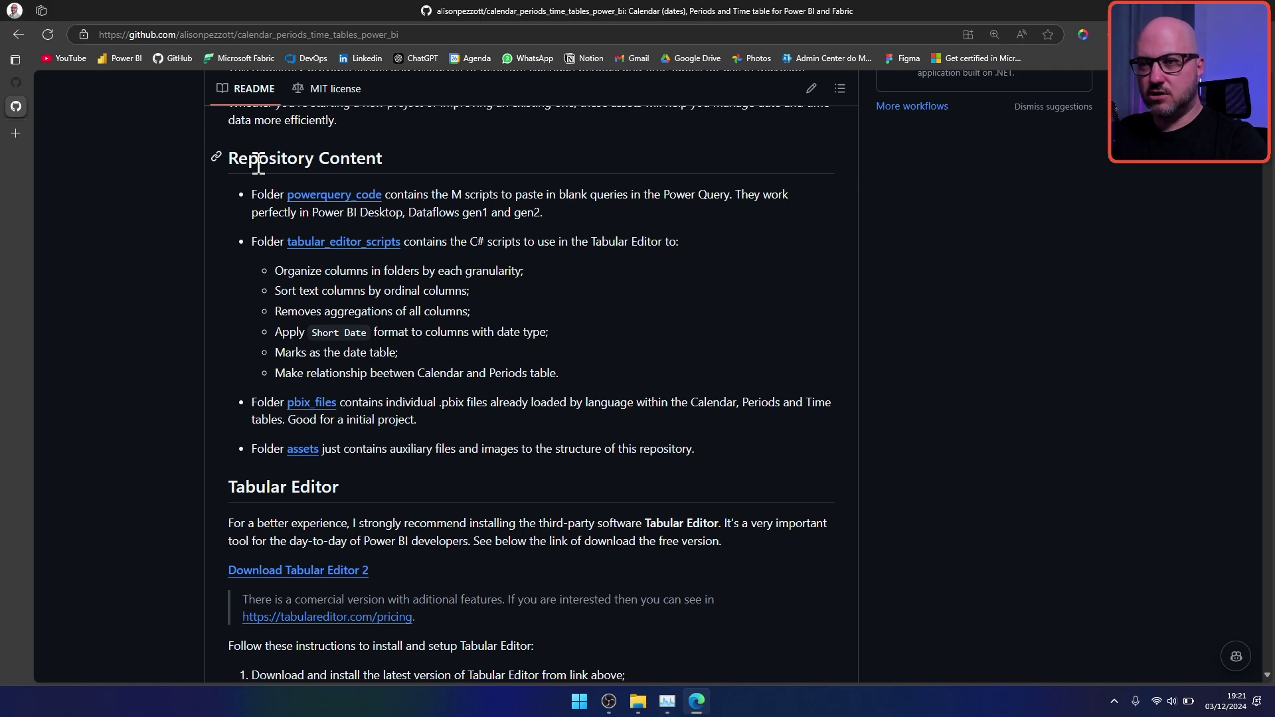
pyautogui.scroll(-1, 309, 249)
pyautogui.scroll(1, 313, 252)
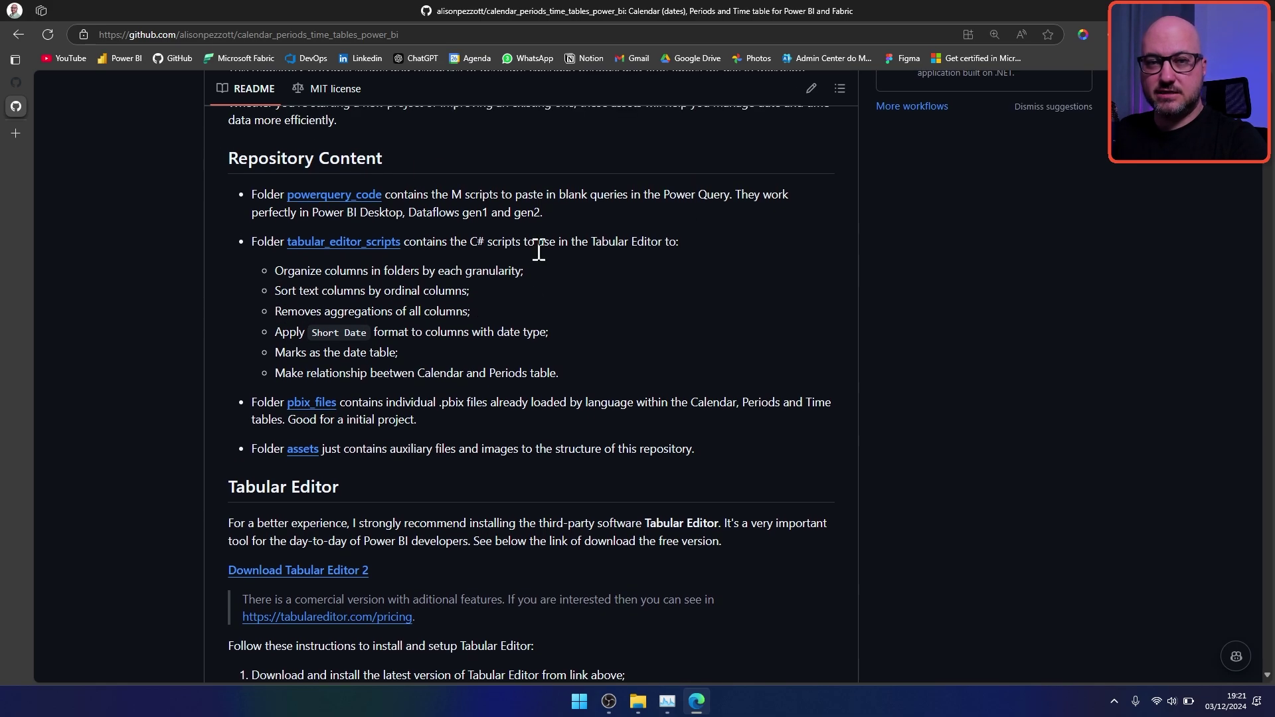
pyautogui.scroll(-5, 520, 290)
pyautogui.scroll(1, 492, 274)
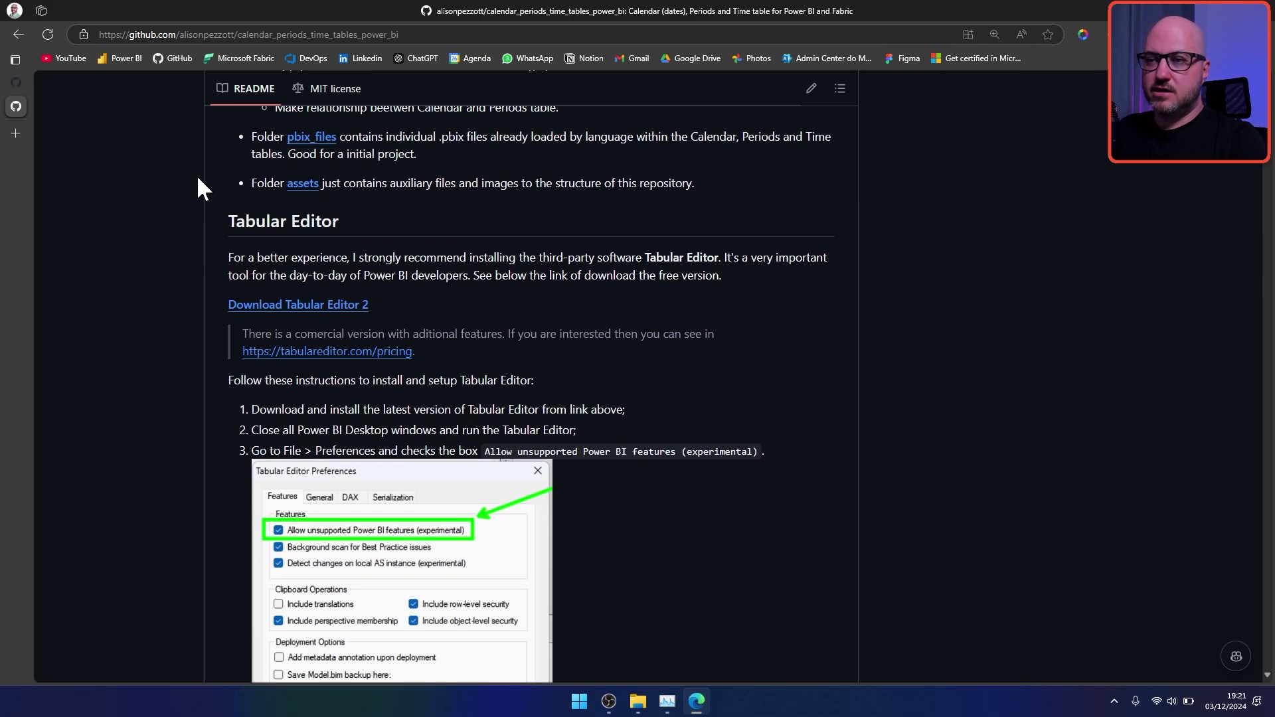
# Step: Skim the README's Creating Tables instructions for Power BI Desktop, including the Tabular Editor script steps, and return to the top of the repository page
pyautogui.scroll(-14, 304, 269)
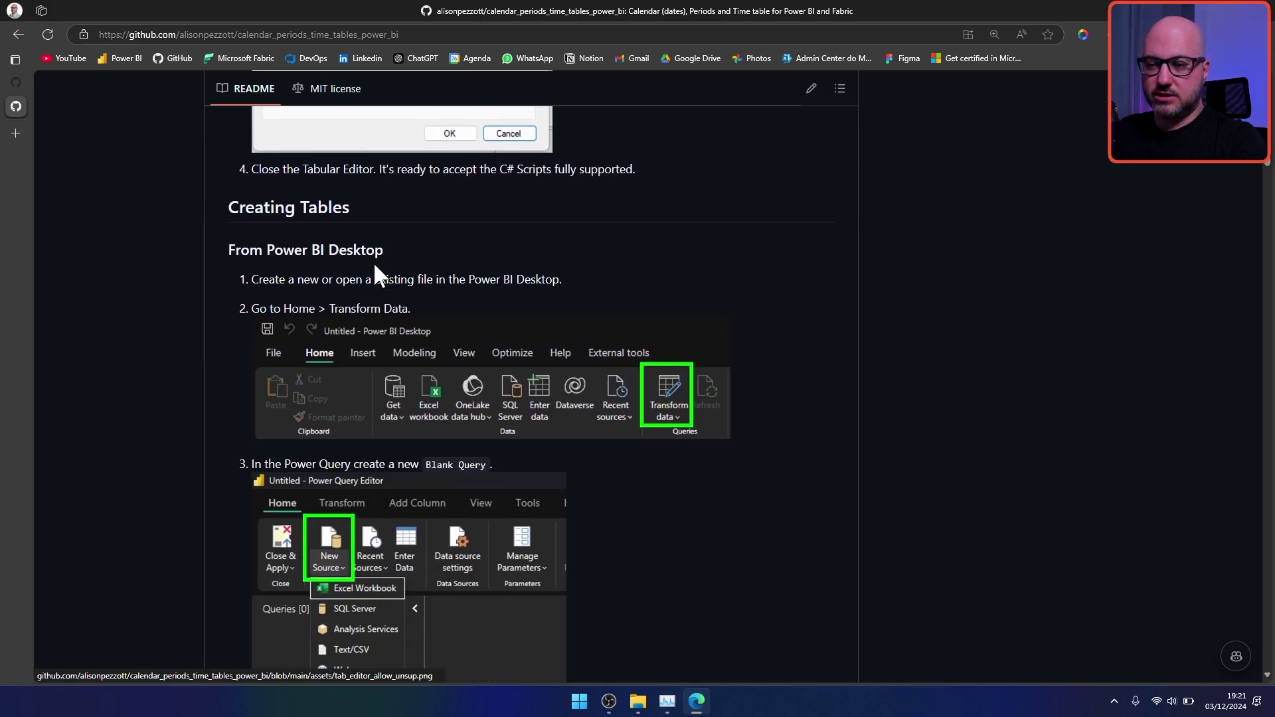
pyautogui.scroll(-17, 374, 265)
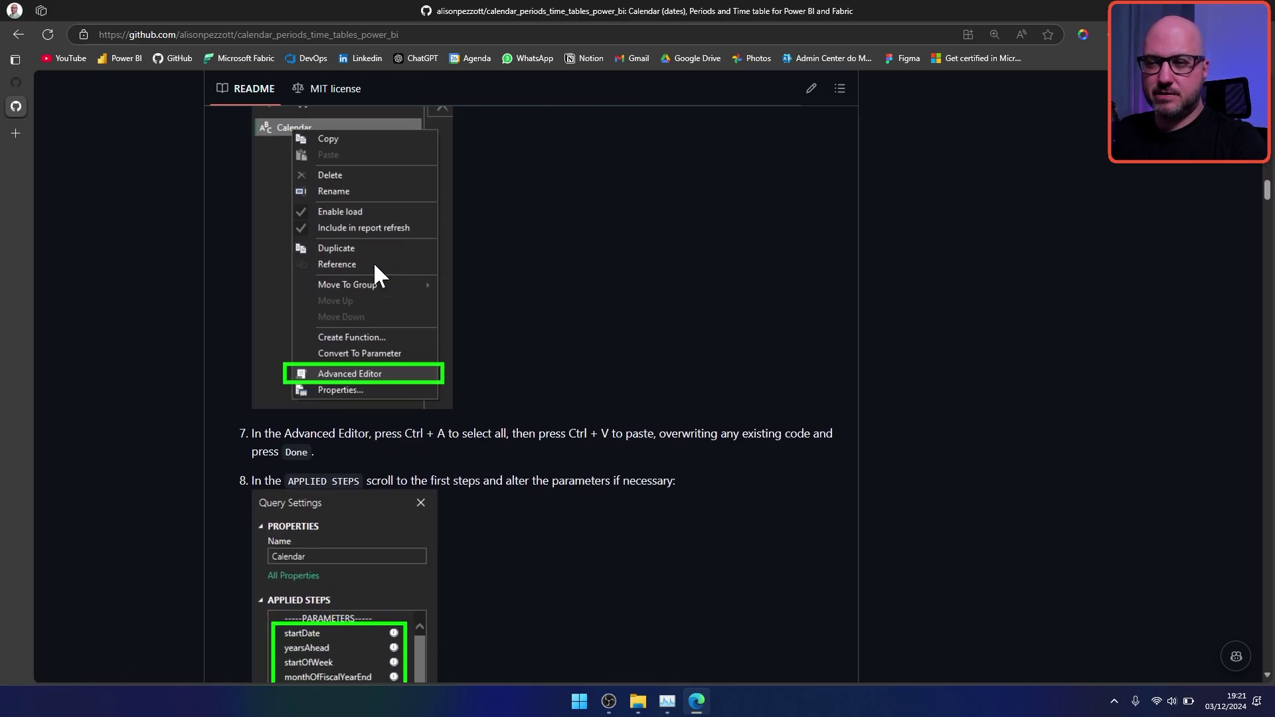
pyautogui.scroll(-14, 374, 264)
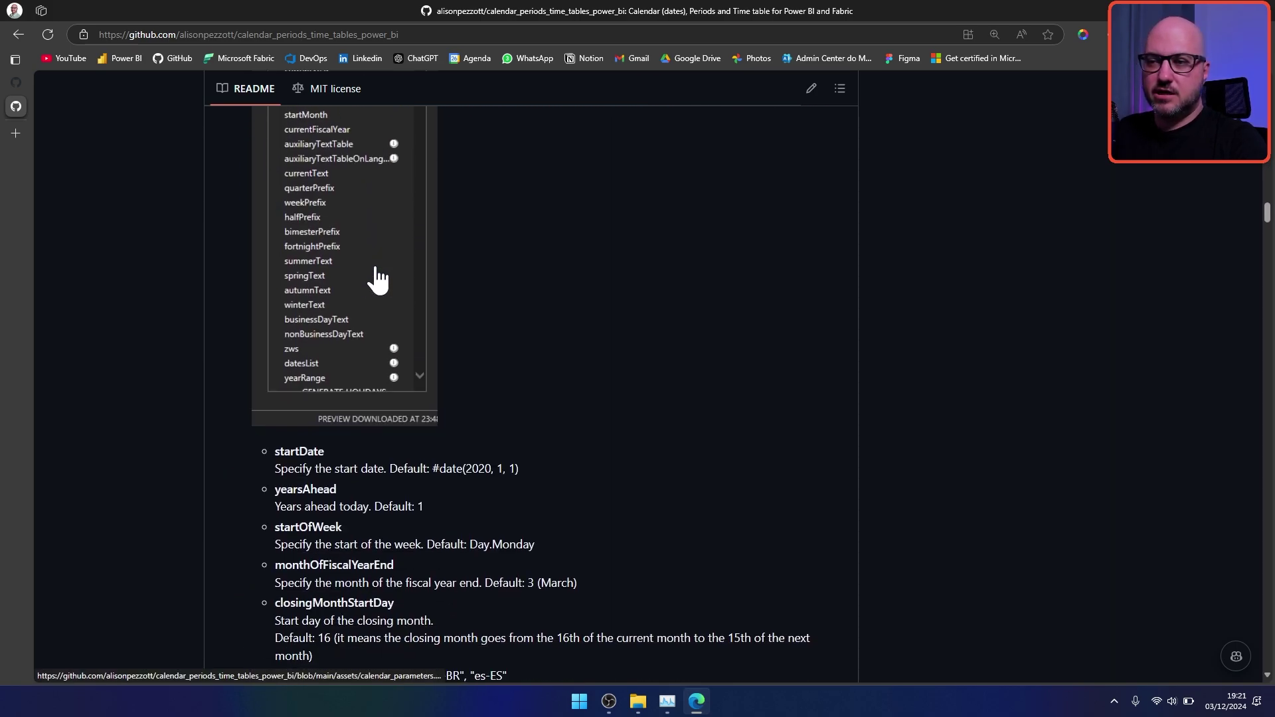
pyautogui.scroll(-12, 376, 267)
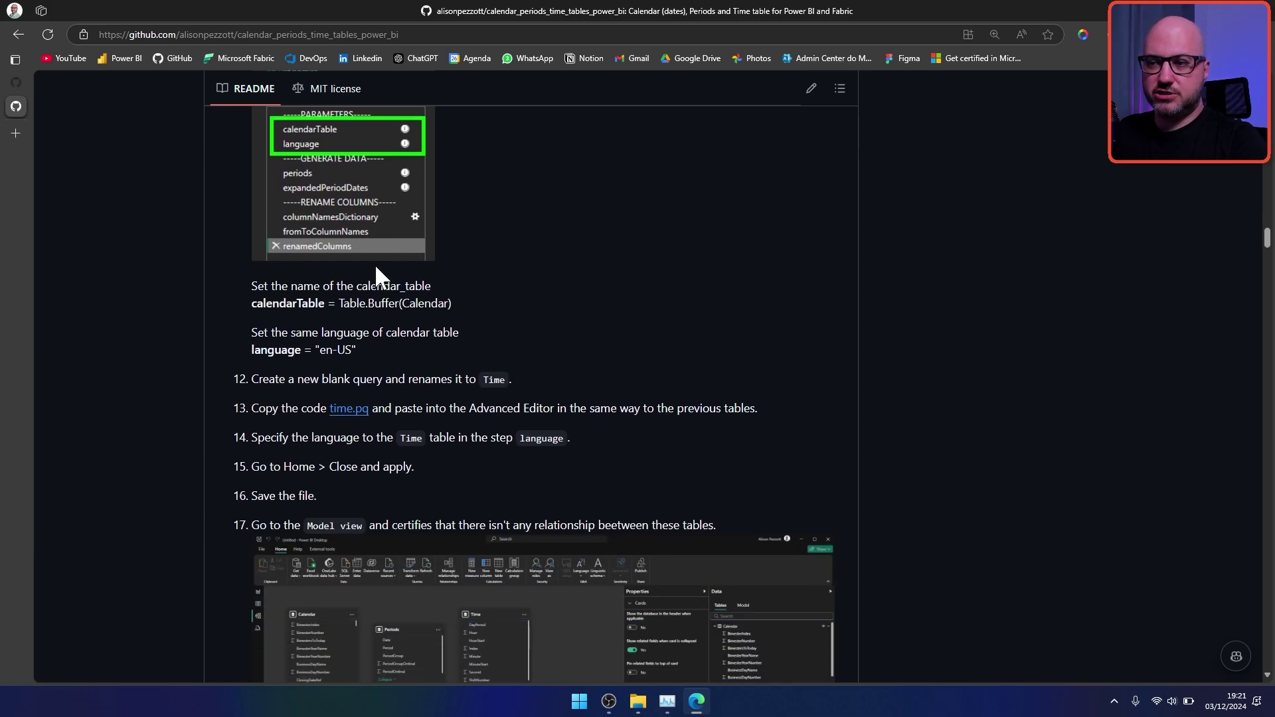
pyautogui.scroll(-18, 376, 267)
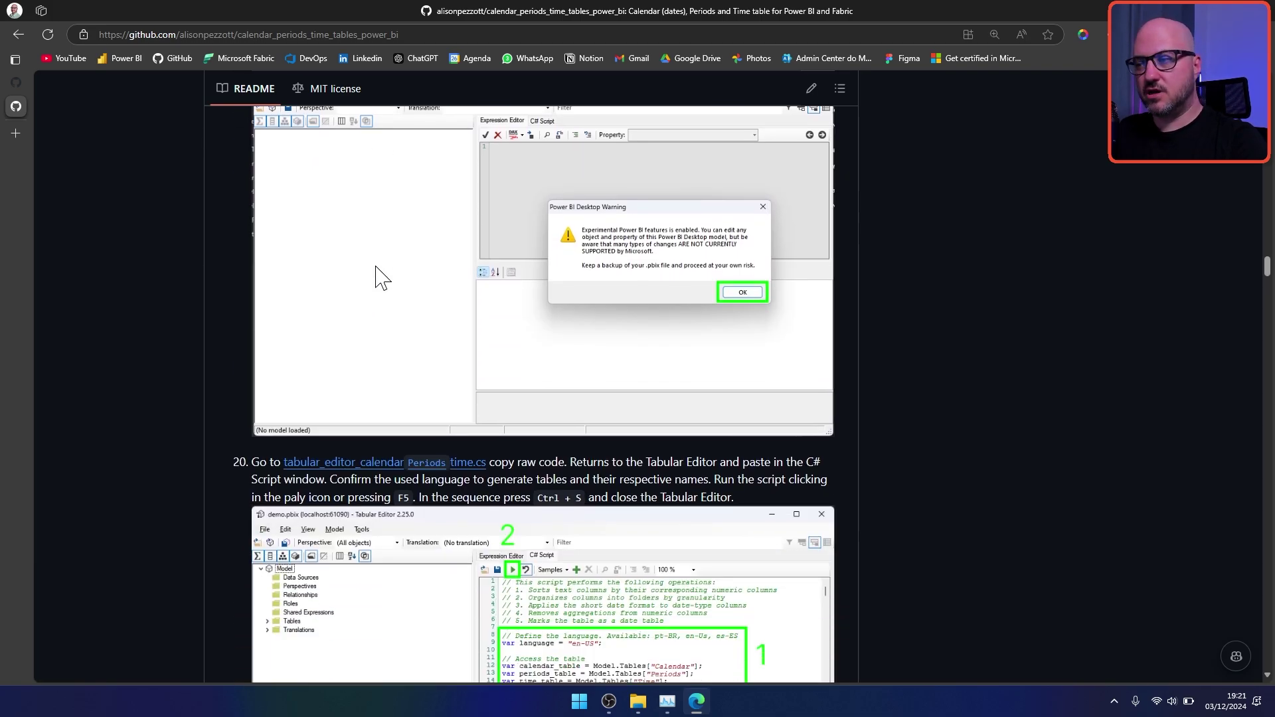
pyautogui.scroll(-12, 377, 268)
pyautogui.scroll(20, 379, 270)
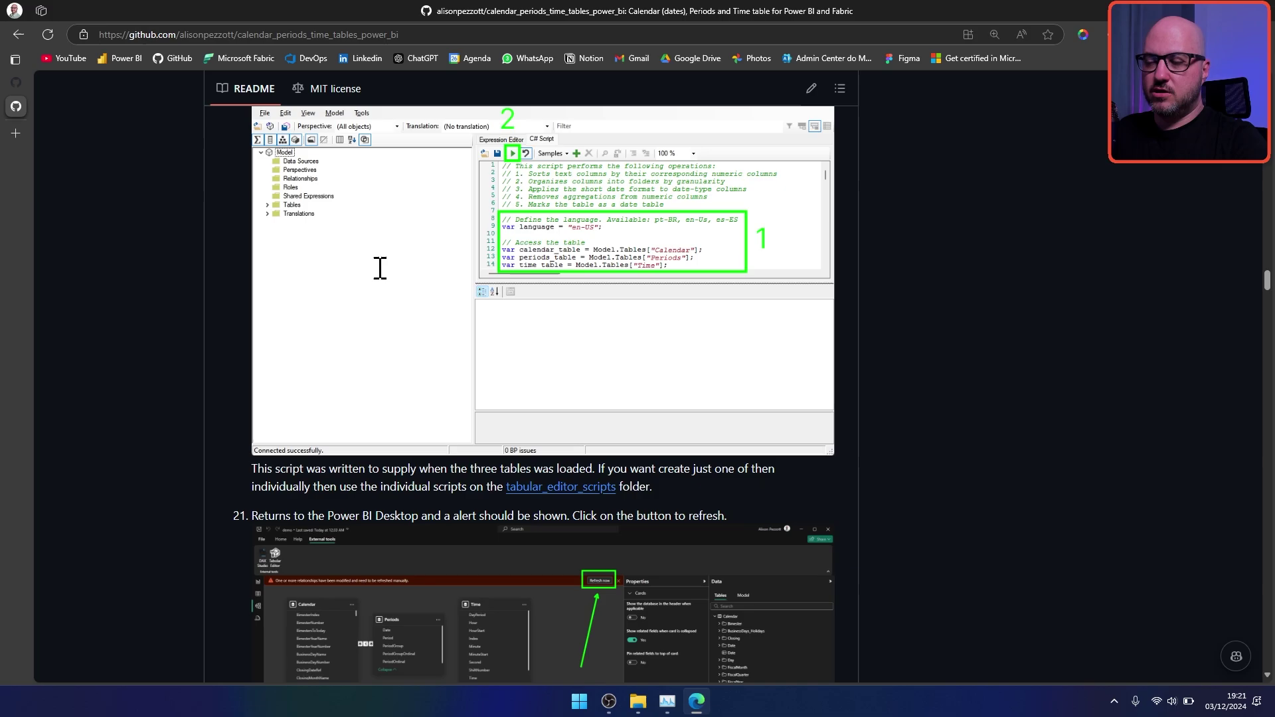
pyautogui.scroll(20, 382, 269)
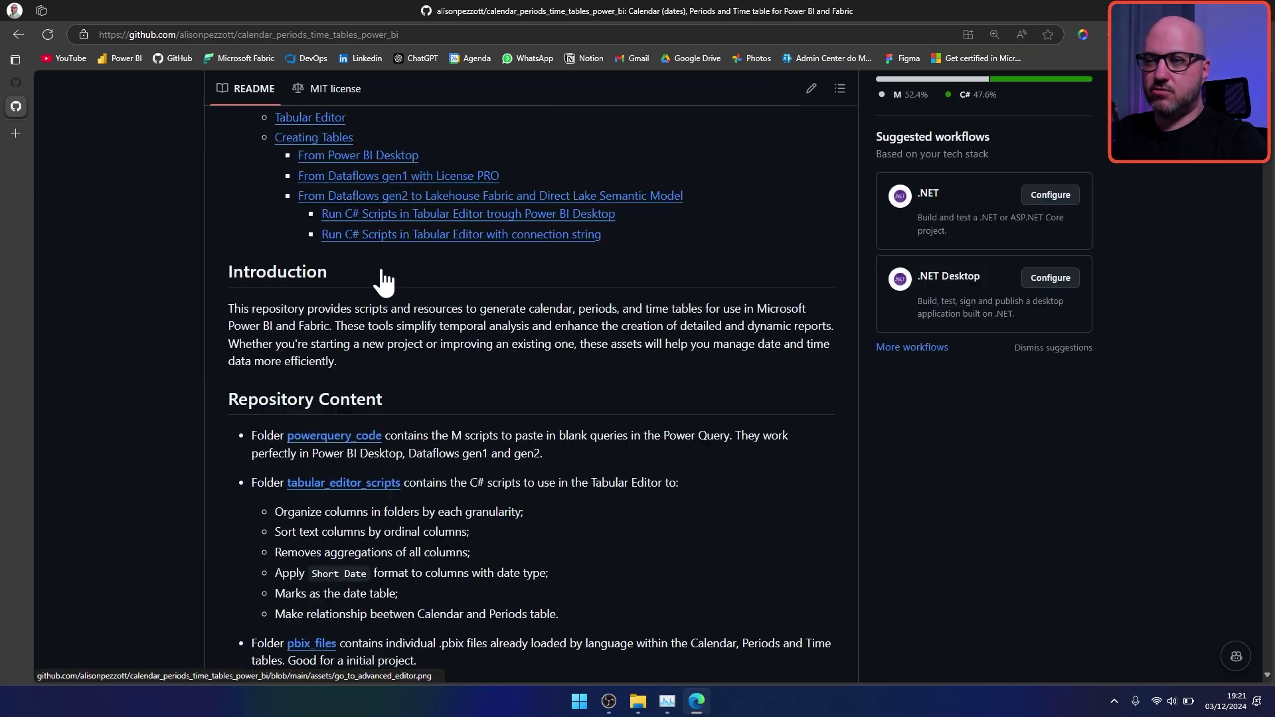
pyautogui.scroll(2, 382, 272)
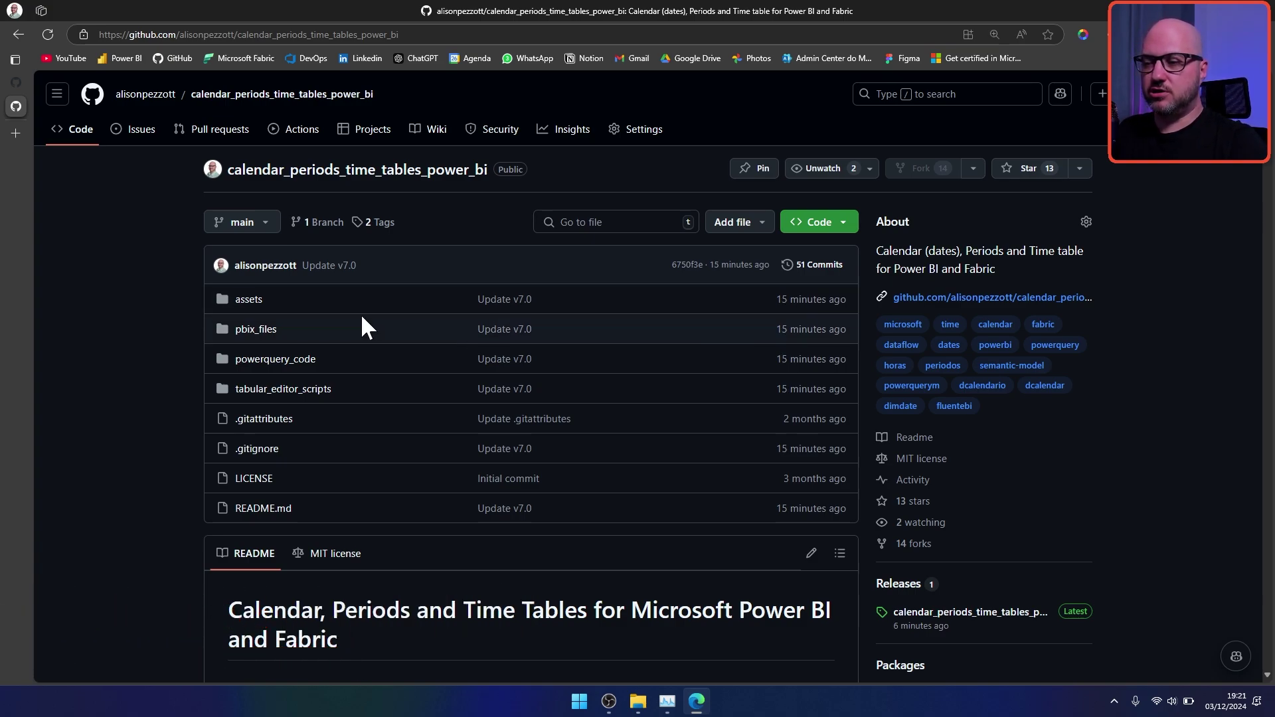
# Step: Locate the Download Tabular Editor 2 link in the README's Tabular Editor section
pyautogui.scroll(-2, 360, 313)
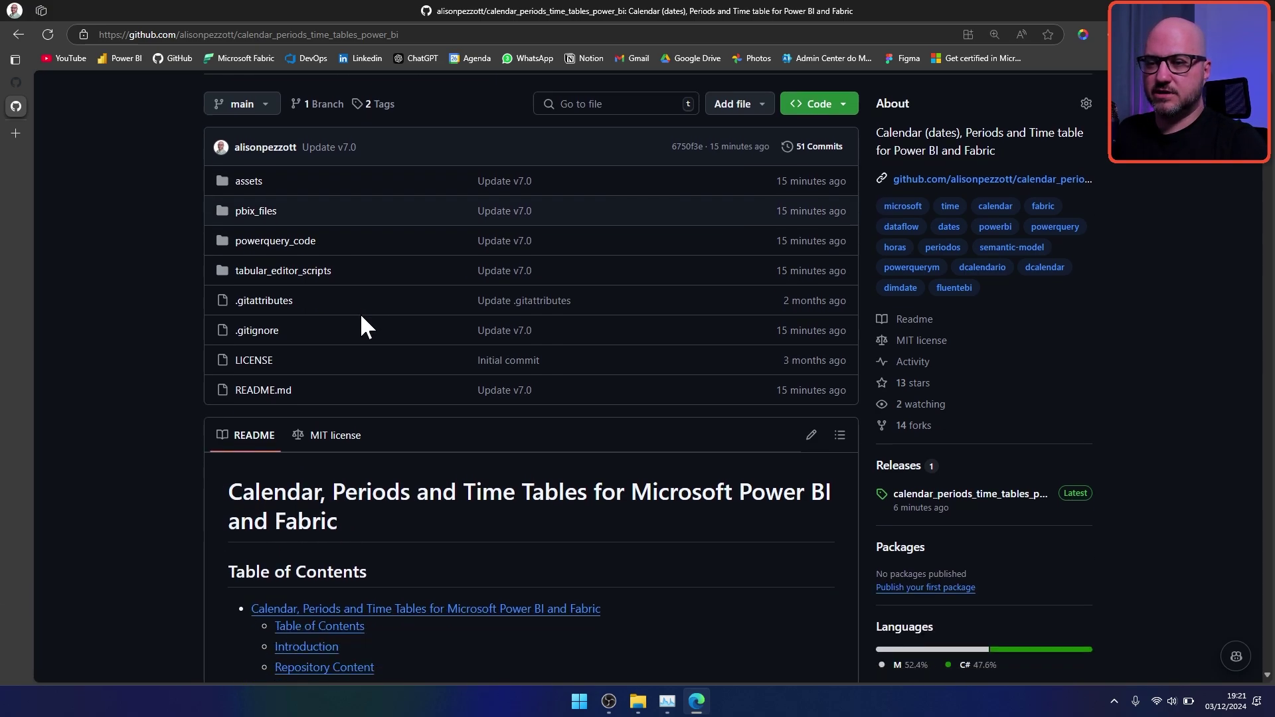
pyautogui.scroll(1, 360, 313)
pyautogui.scroll(-4, 360, 313)
pyautogui.scroll(-8, 360, 313)
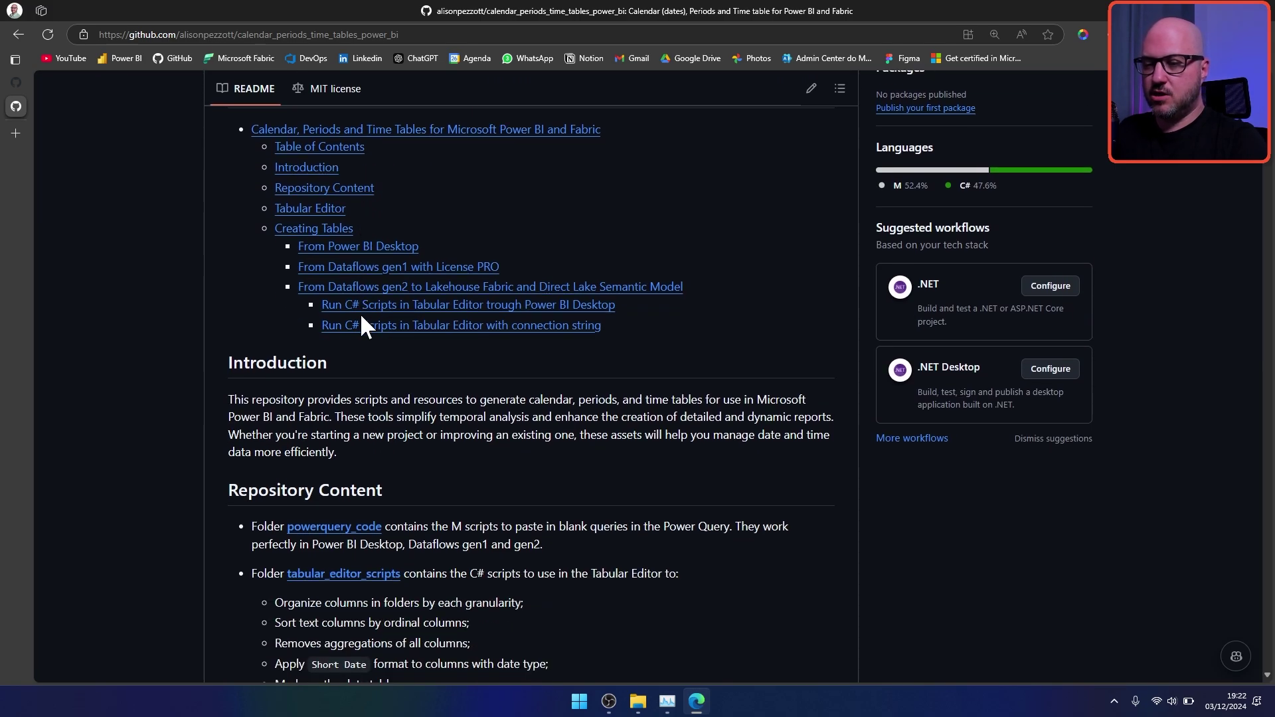
pyautogui.scroll(-3, 346, 392)
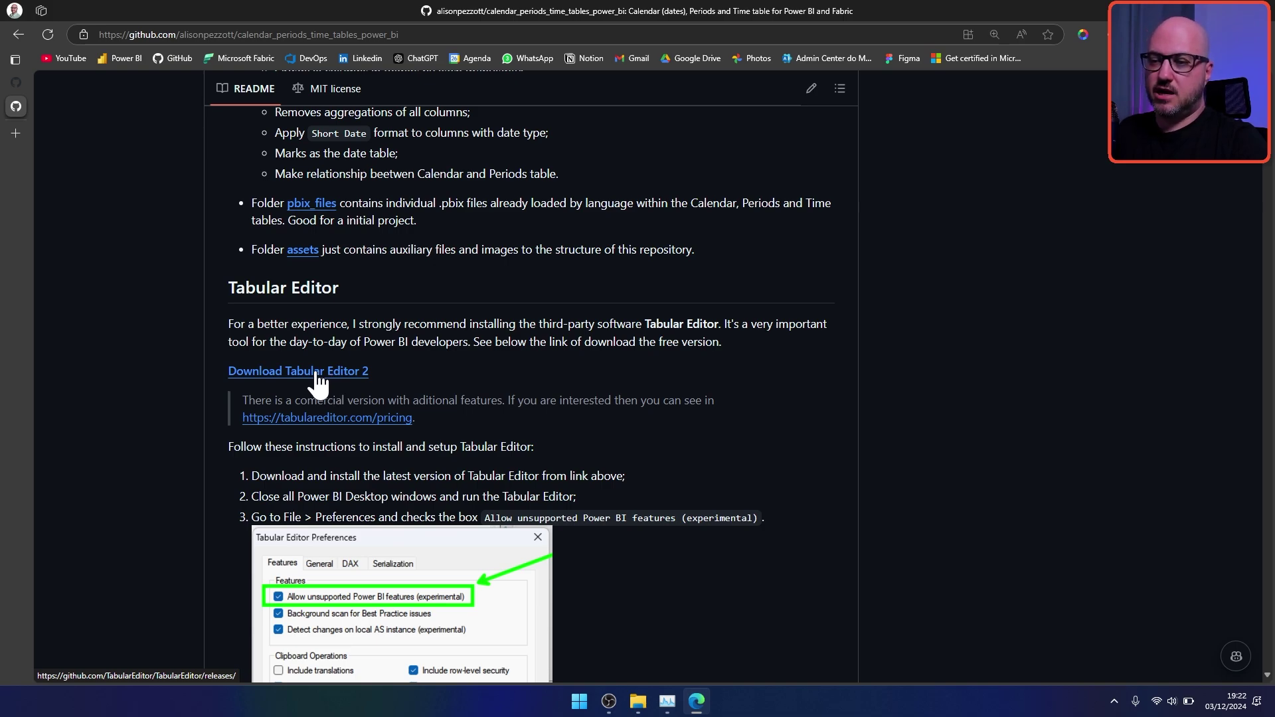
# Step: Open the Download Tabular Editor 2 link, look over the 2.25 release's installer and portable downloads, and return to the README
pyautogui.click(332, 376)
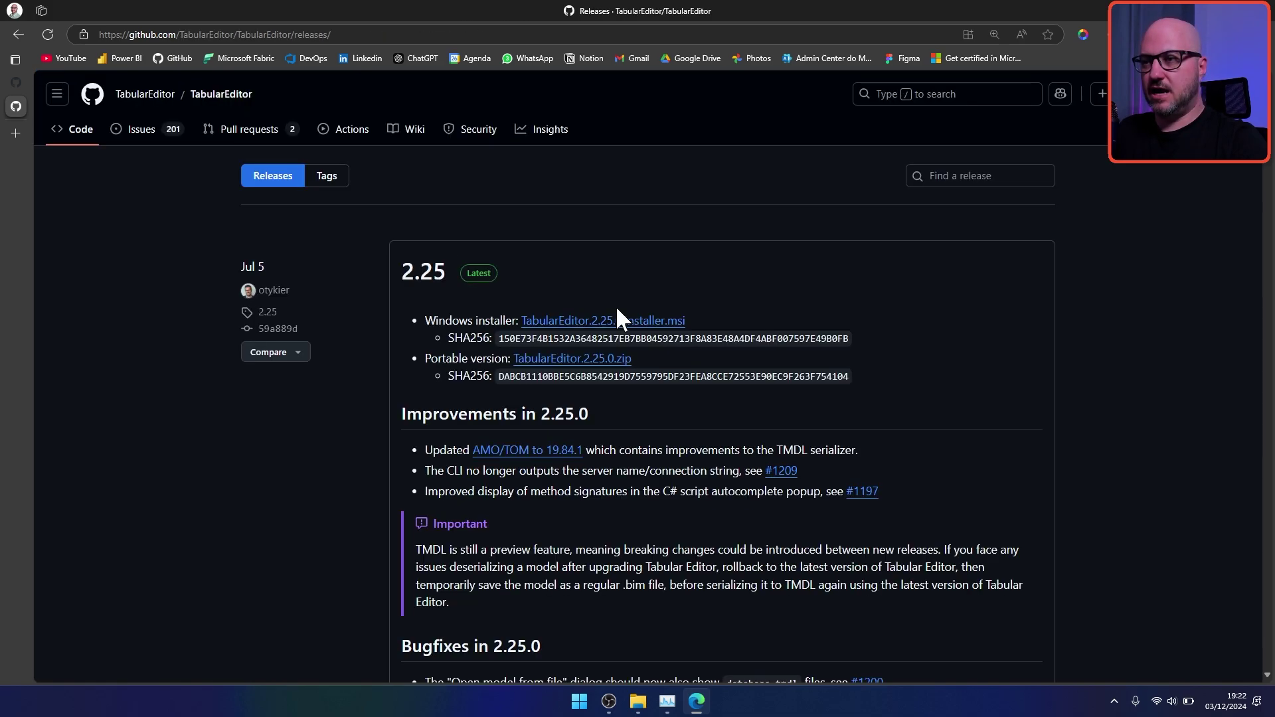
pyautogui.scroll(-1, 867, 316)
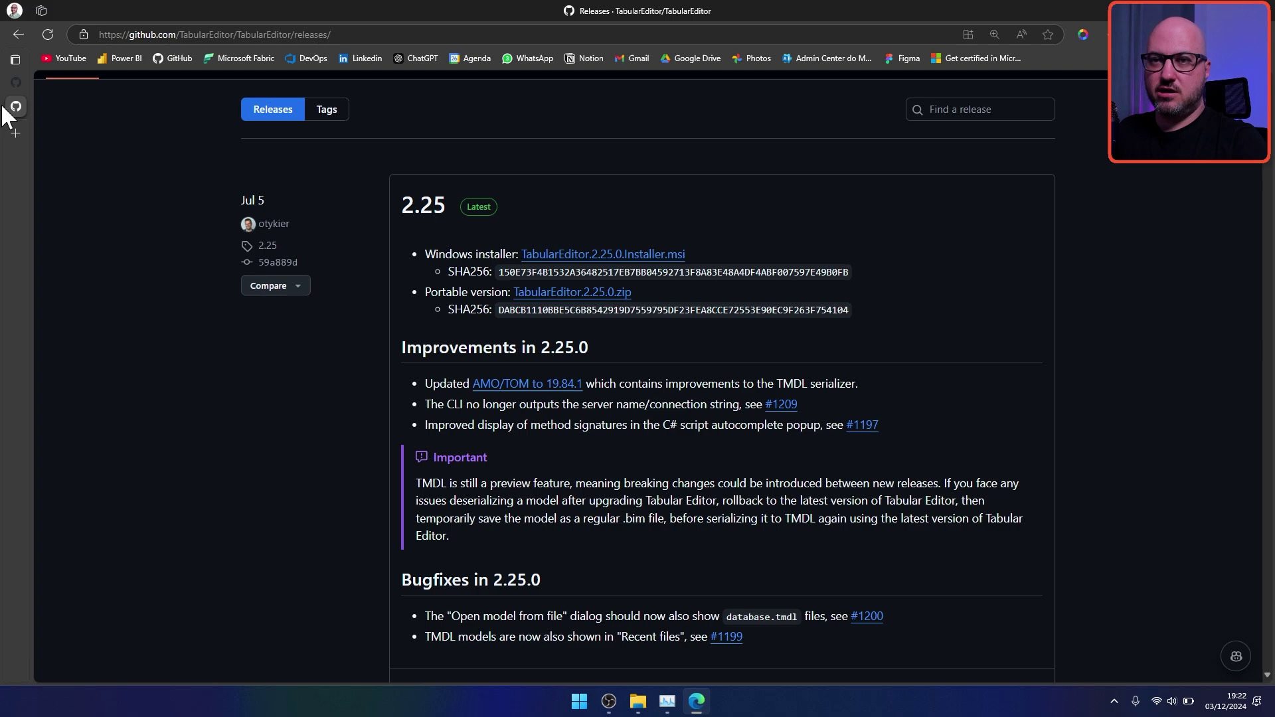
pyautogui.click(18, 33)
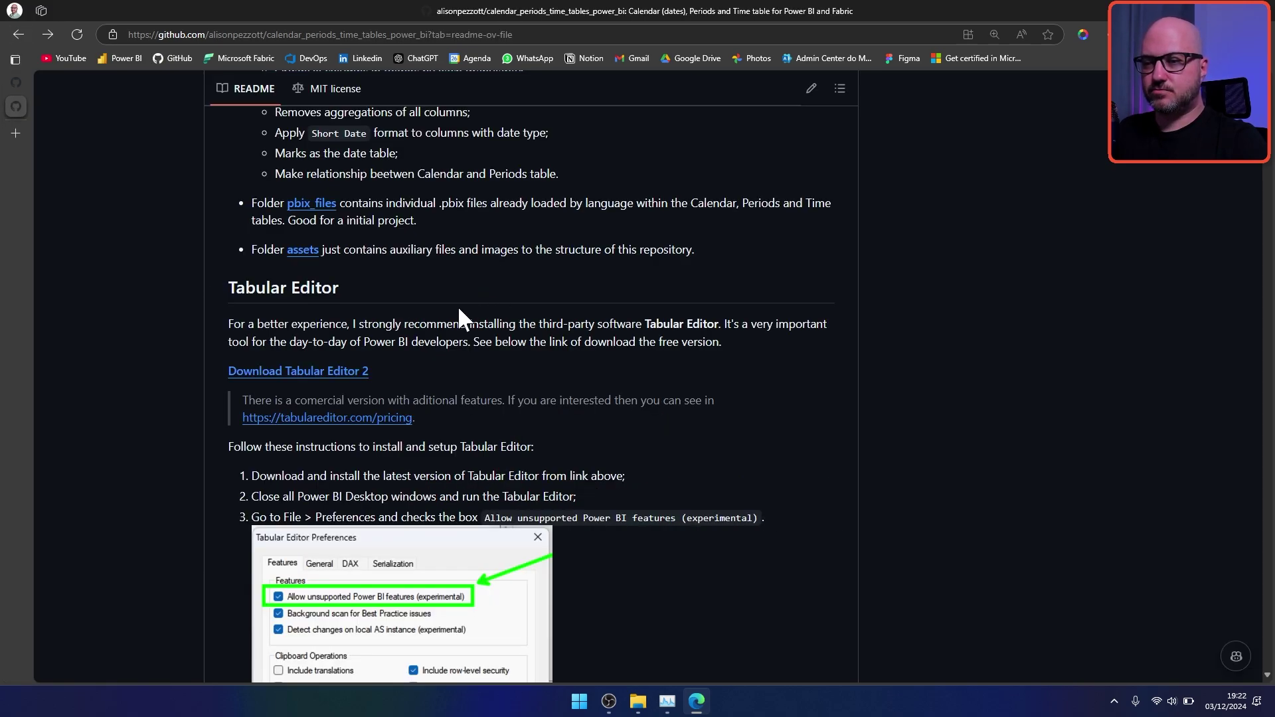
# Step: Read the README's instructions for installing Tabular Editor and allowing unsupported Power BI features
pyautogui.scroll(-2, 405, 326)
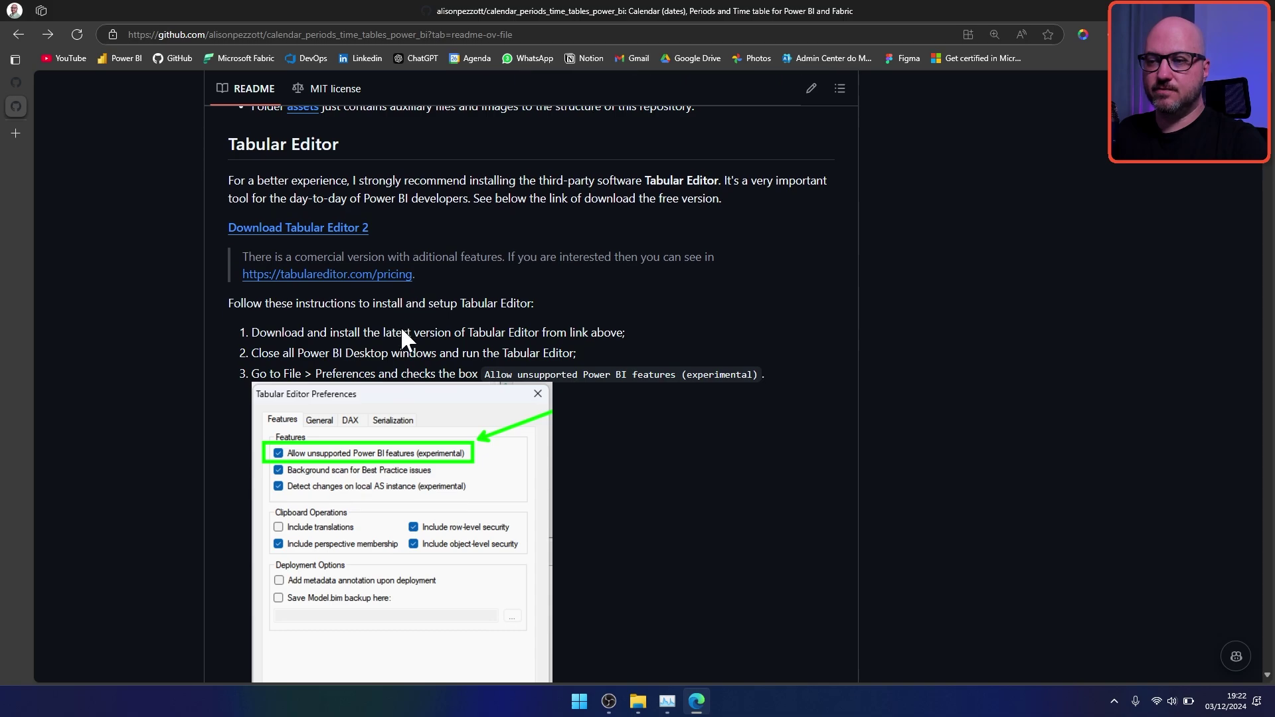
pyautogui.scroll(-1, 401, 325)
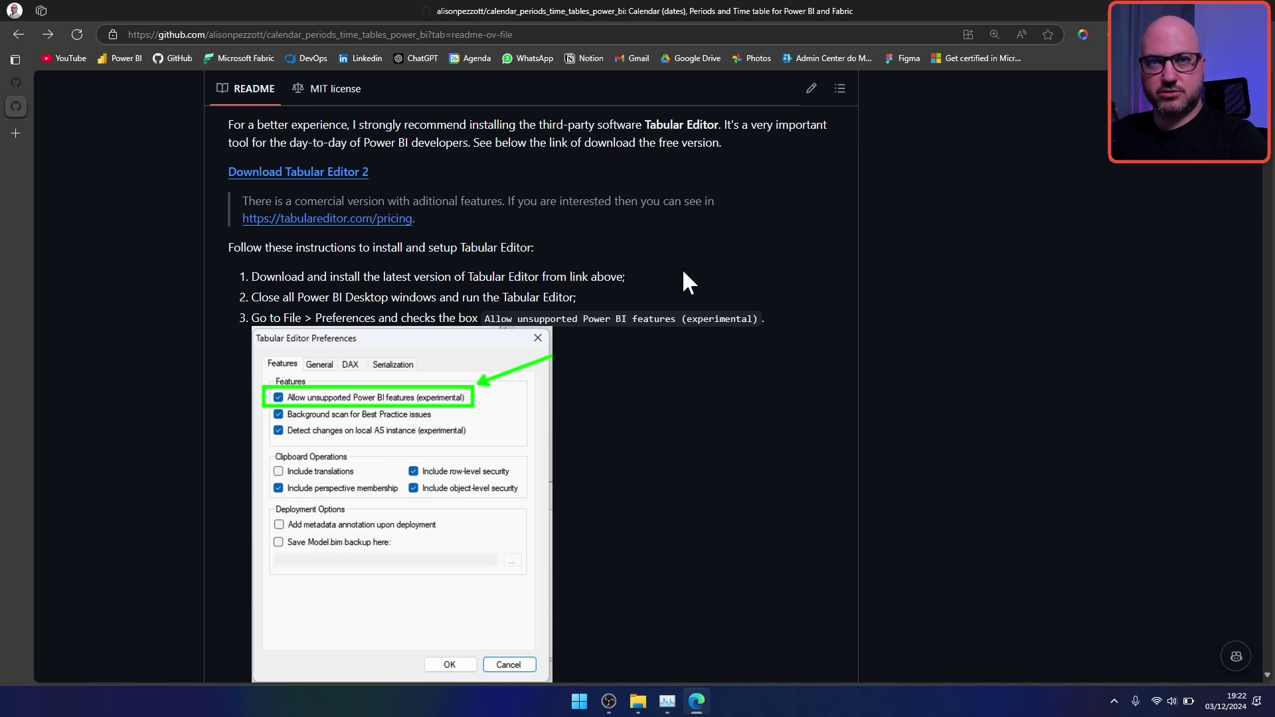
pyautogui.scroll(-1, 684, 272)
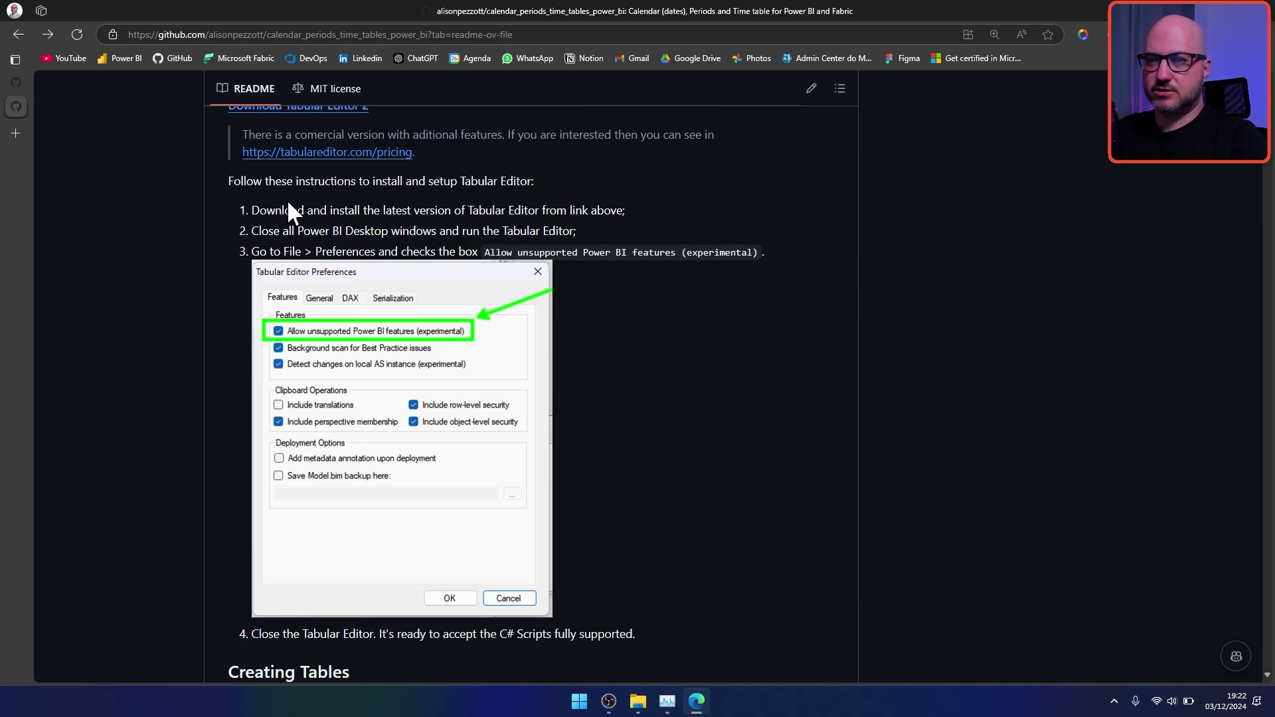
pyautogui.scroll(-1, 314, 192)
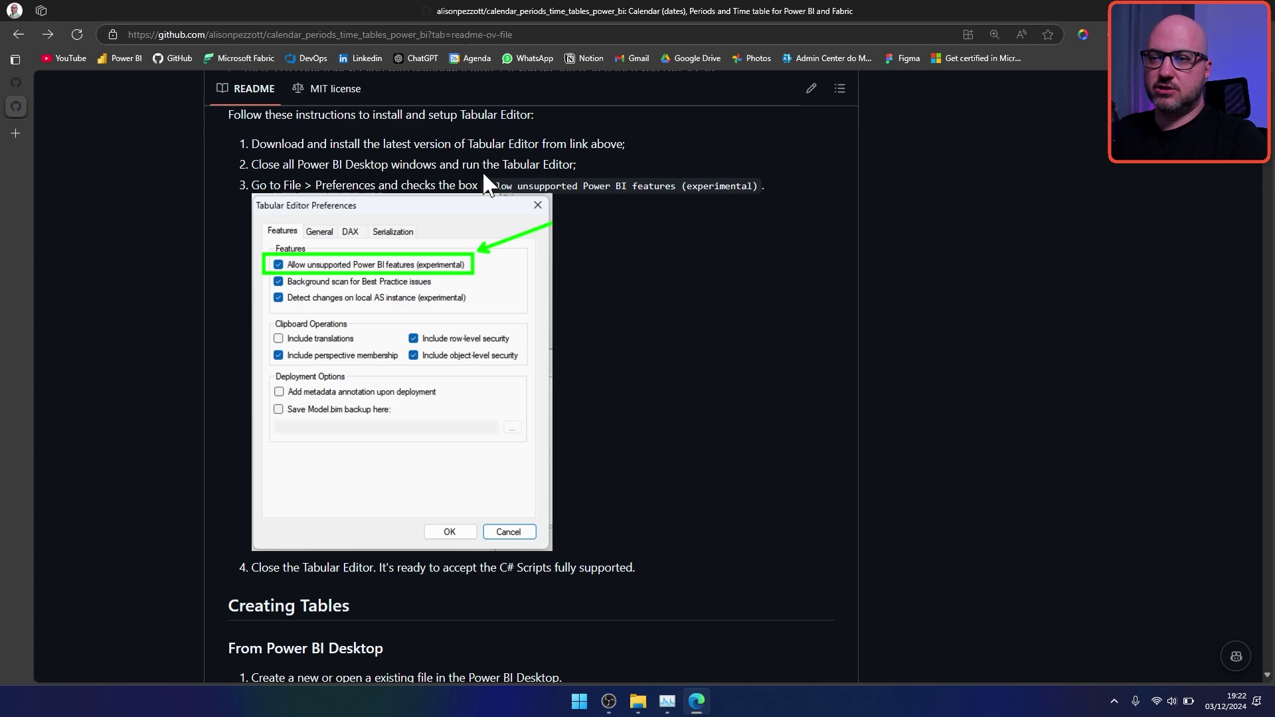
pyautogui.scroll(-1, 544, 211)
pyautogui.scroll(1, 543, 211)
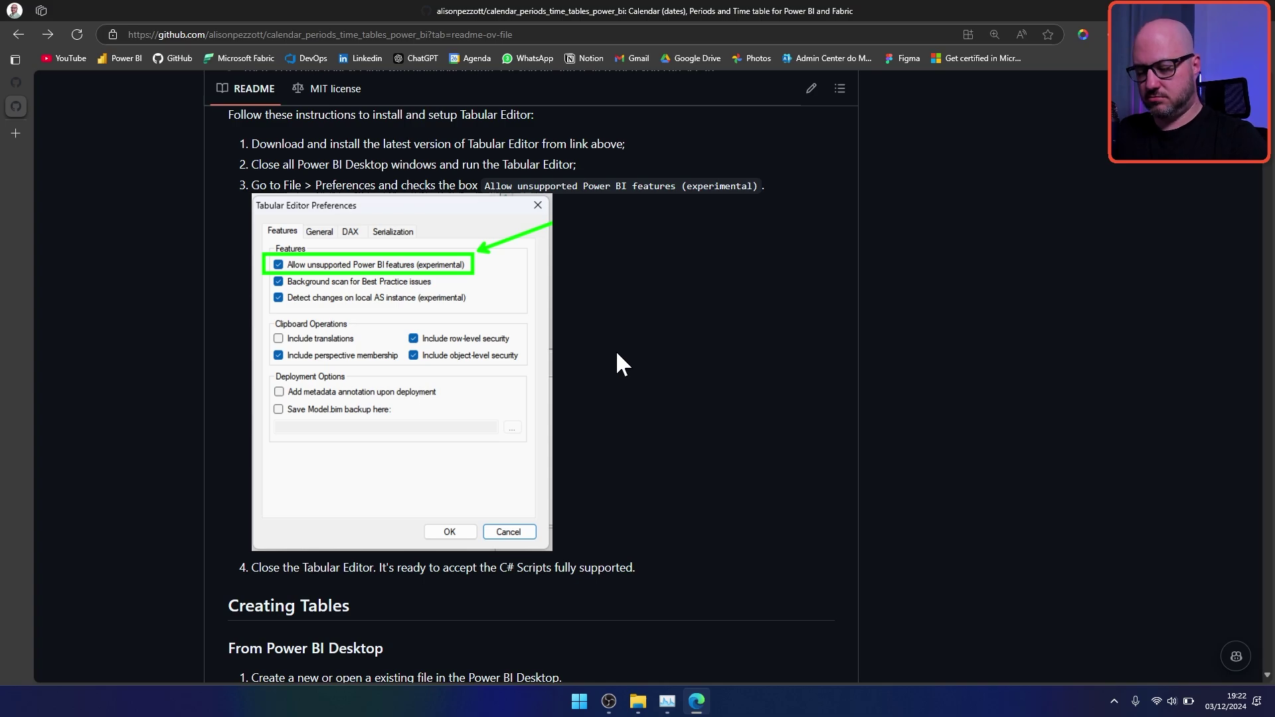
# Step: Launch the Tabular Editor application and place its window over the README page
pyautogui.press('super')
pyautogui.write('tbu')
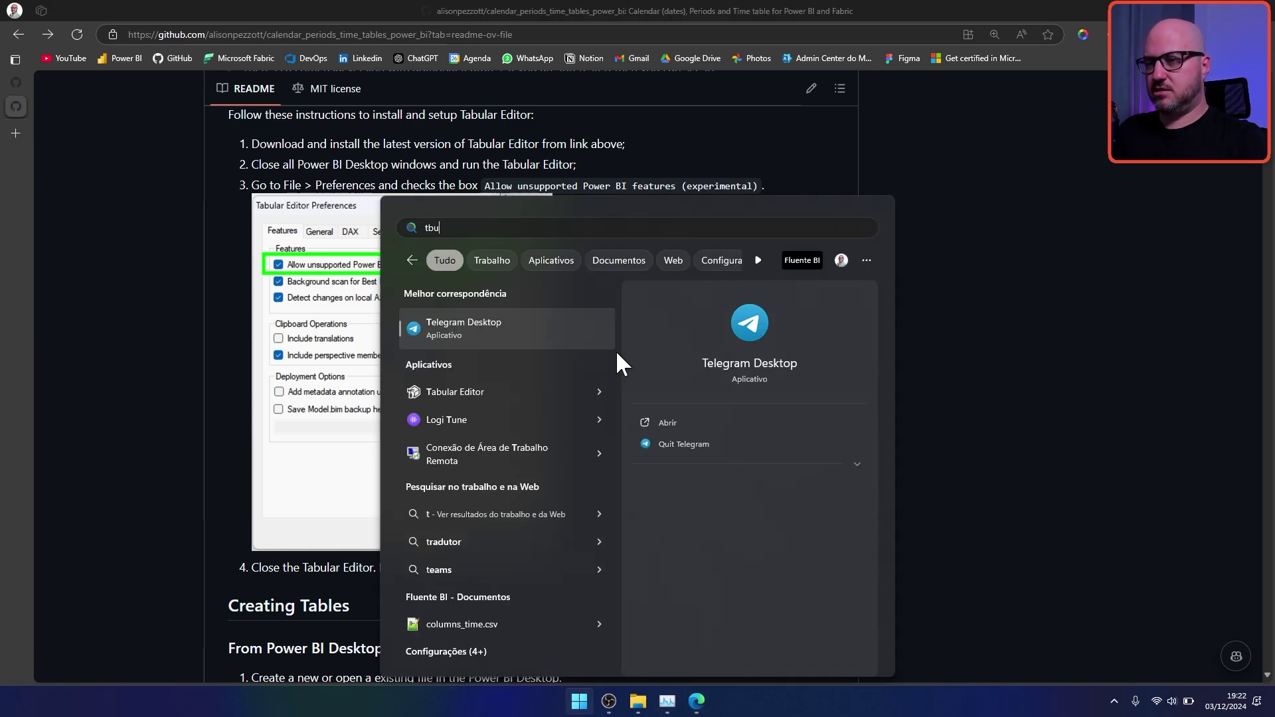
pyautogui.press('BackSpace')
pyautogui.press('BackSpace')
pyautogui.write('a')
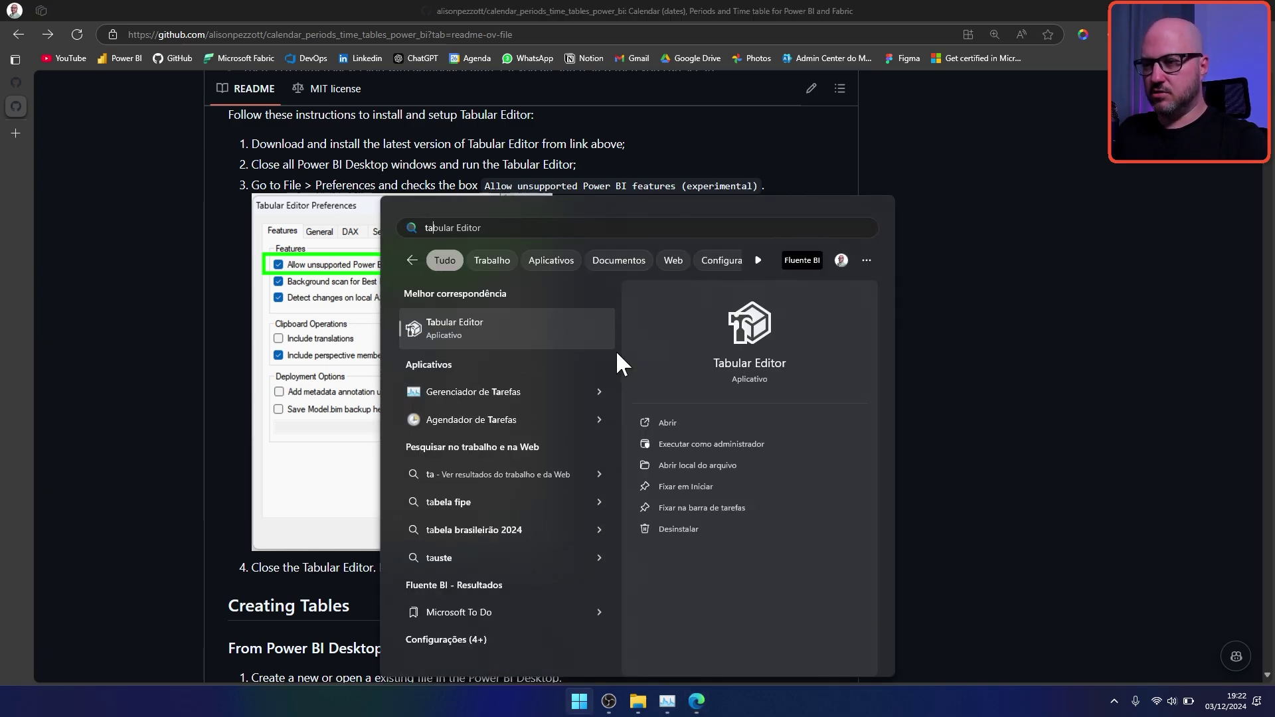
pyautogui.press('Return')
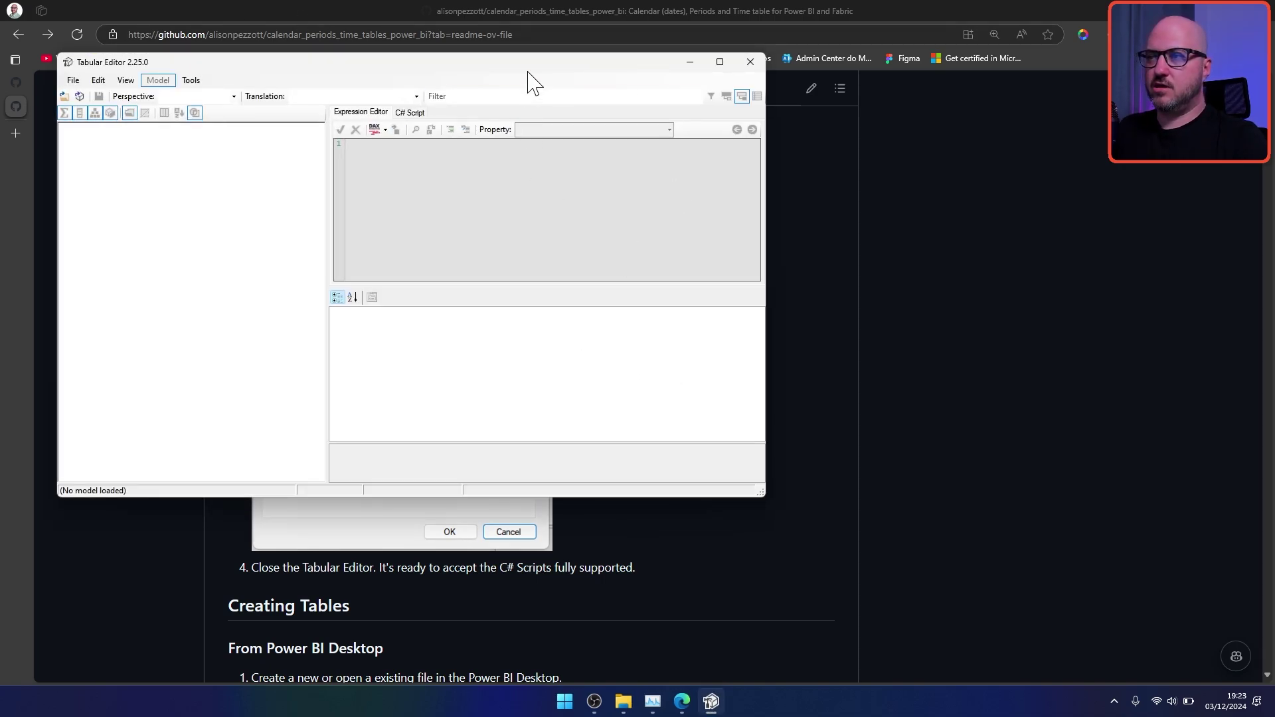
pyautogui.moveTo(528, 71); pyautogui.dragTo(580, 106)
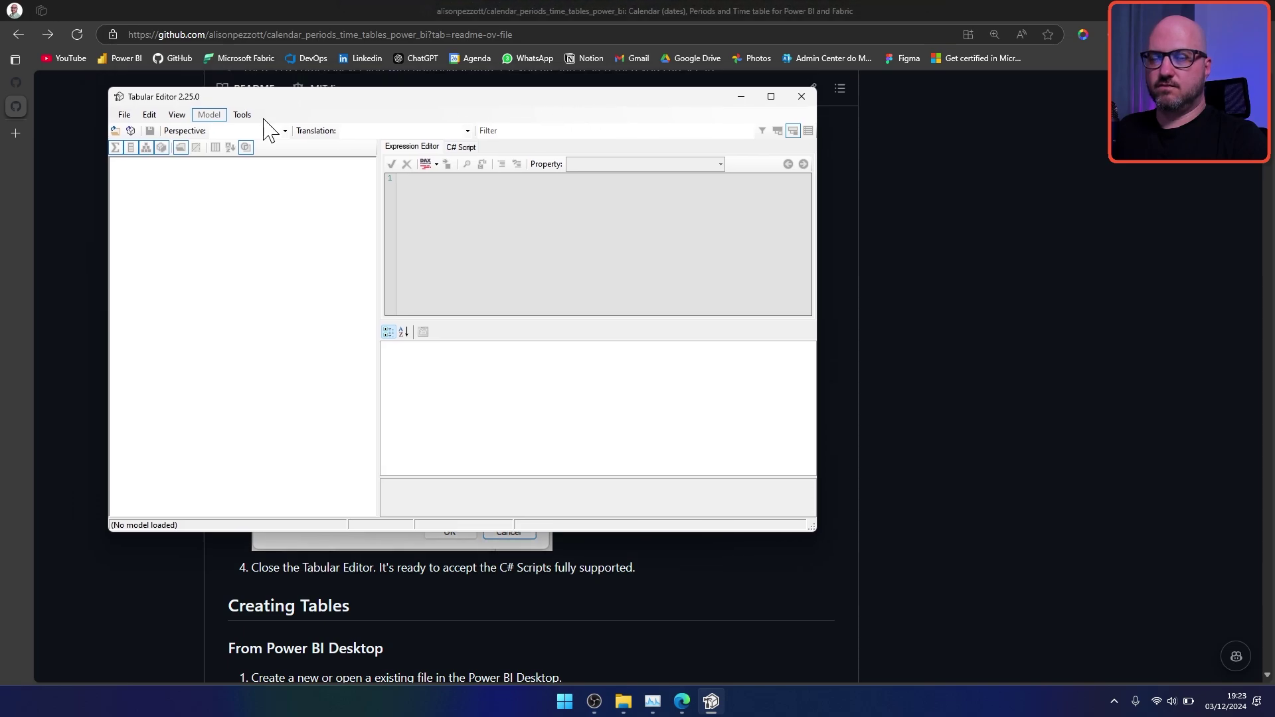
# Step: Check the Allow unsupported Power BI features (experimental) option in Tabular Editor's preferences, dismiss them and close Tabular Editor
pyautogui.click(125, 116)
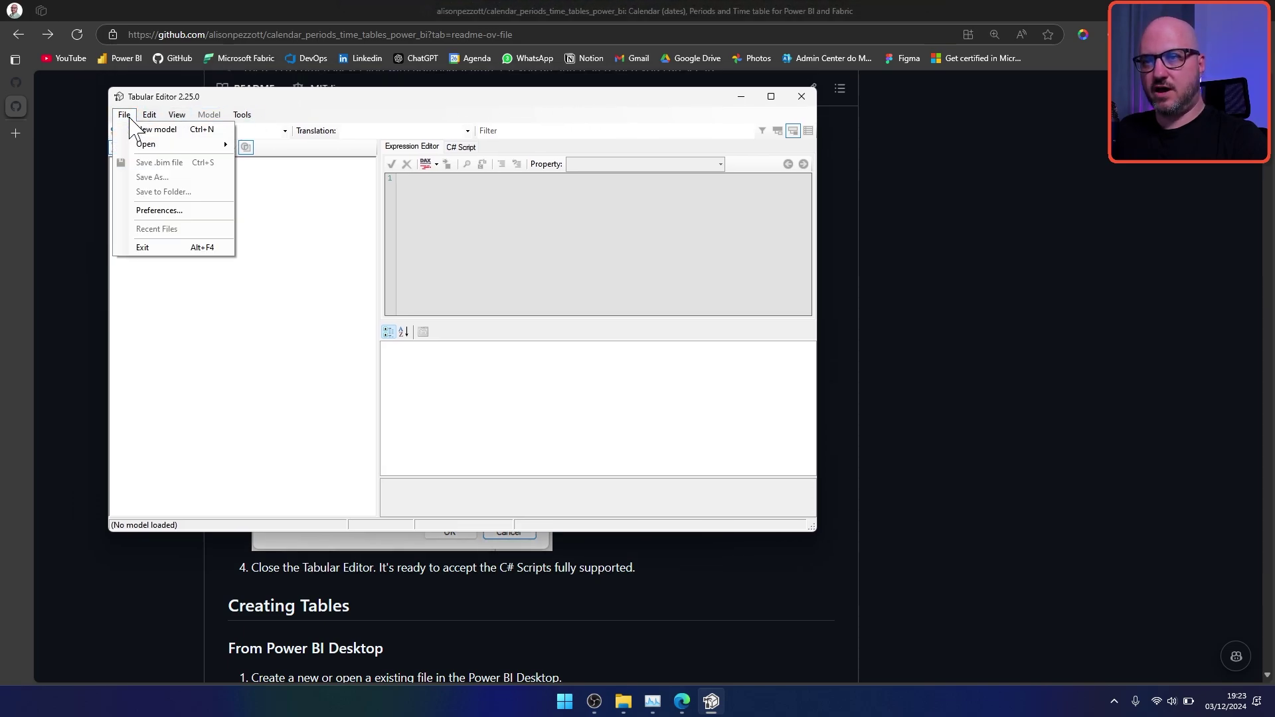
pyautogui.click(217, 225)
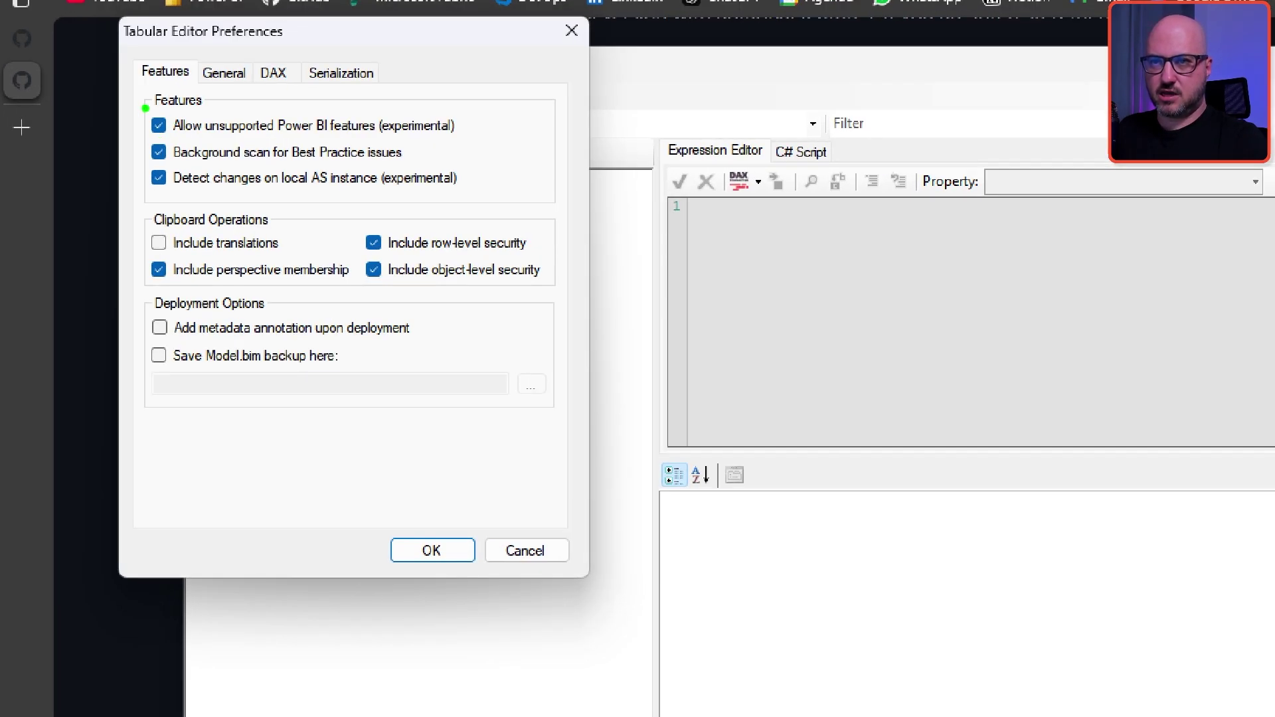
pyautogui.moveTo(145, 108)
pyautogui.mouseDown()
pyautogui.moveTo(190, 139)
pyautogui.moveTo(478, 142)
pyautogui.mouseUp()
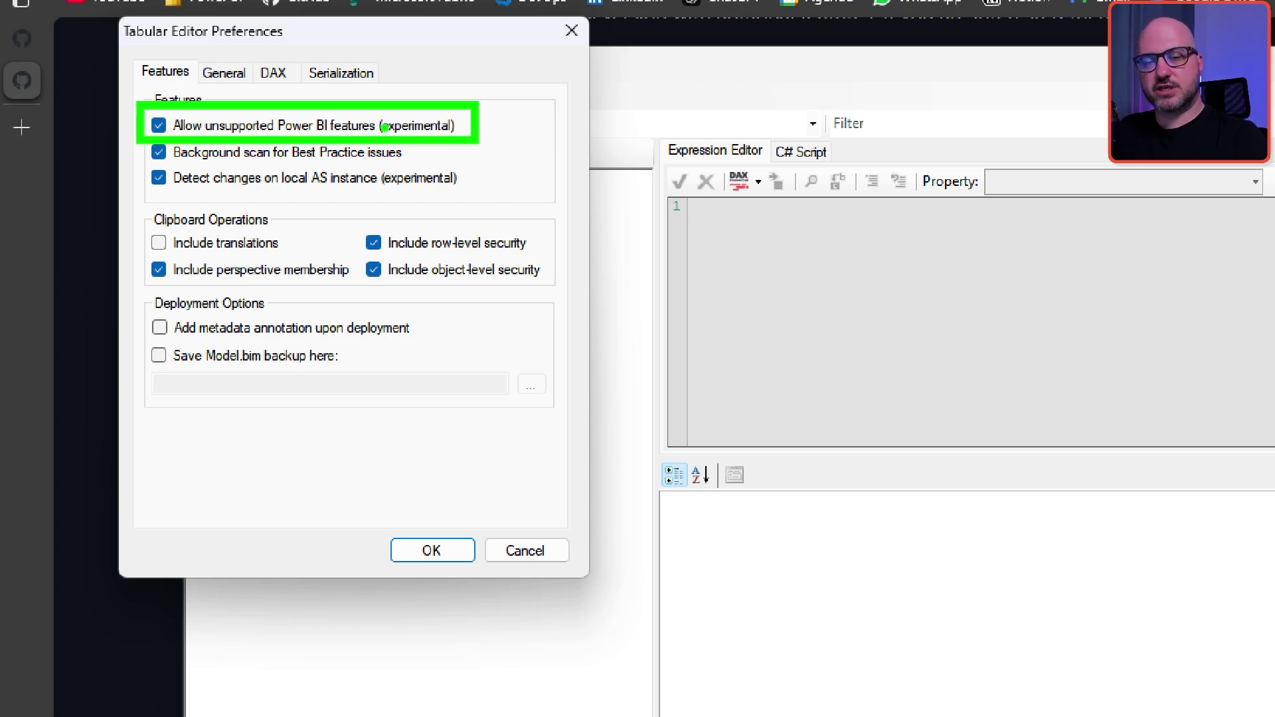
pyautogui.moveTo(758, 138); pyautogui.dragTo(855, 177)
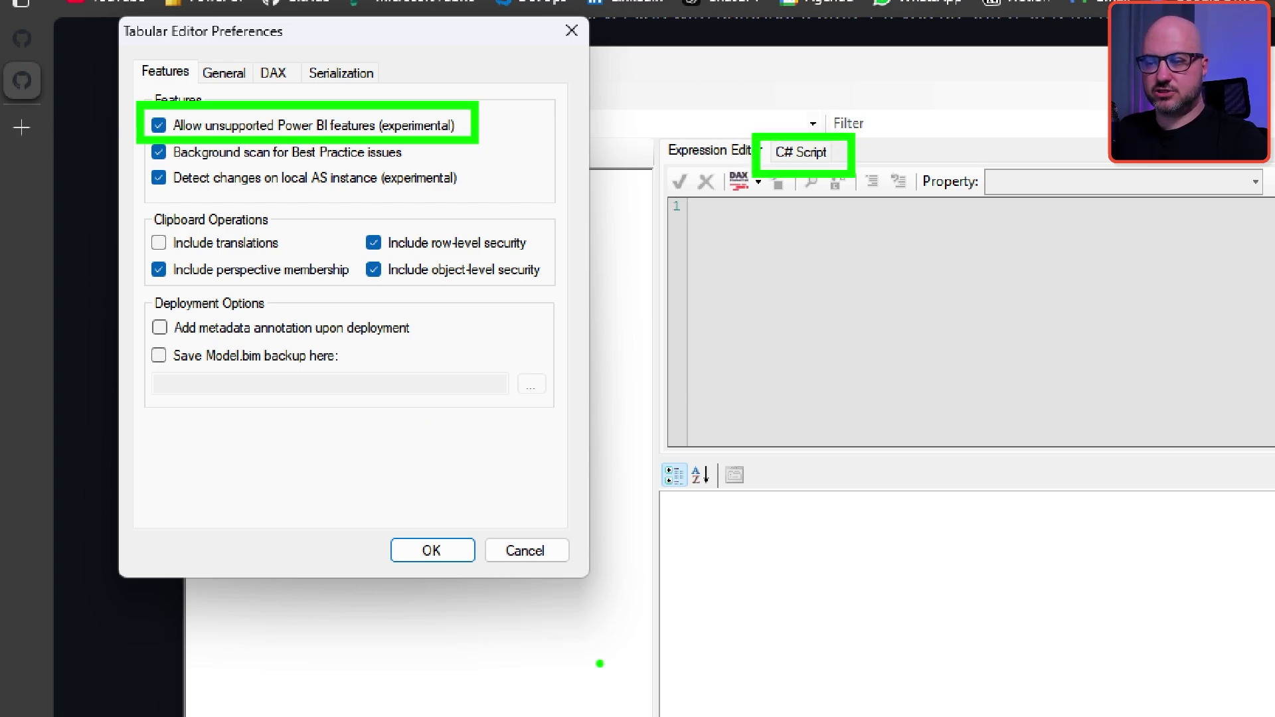
pyautogui.moveTo(421, 545); pyautogui.dragTo(439, 452)
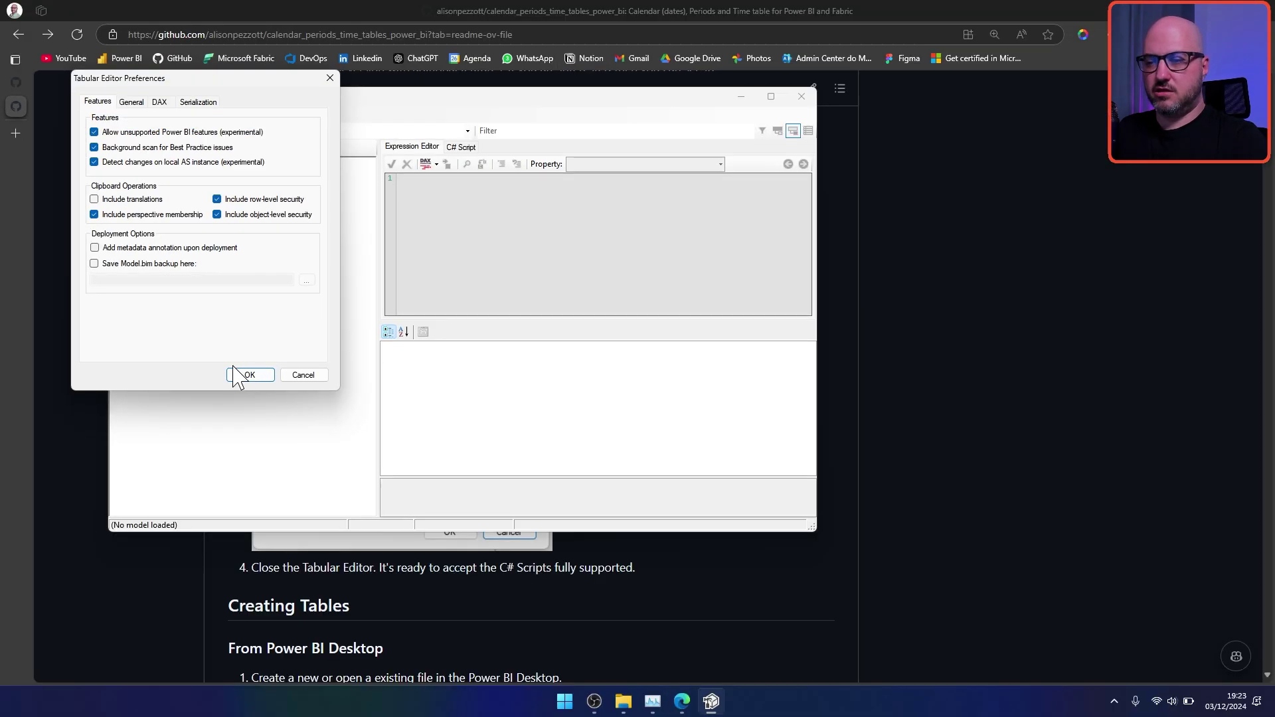
pyautogui.click(306, 375)
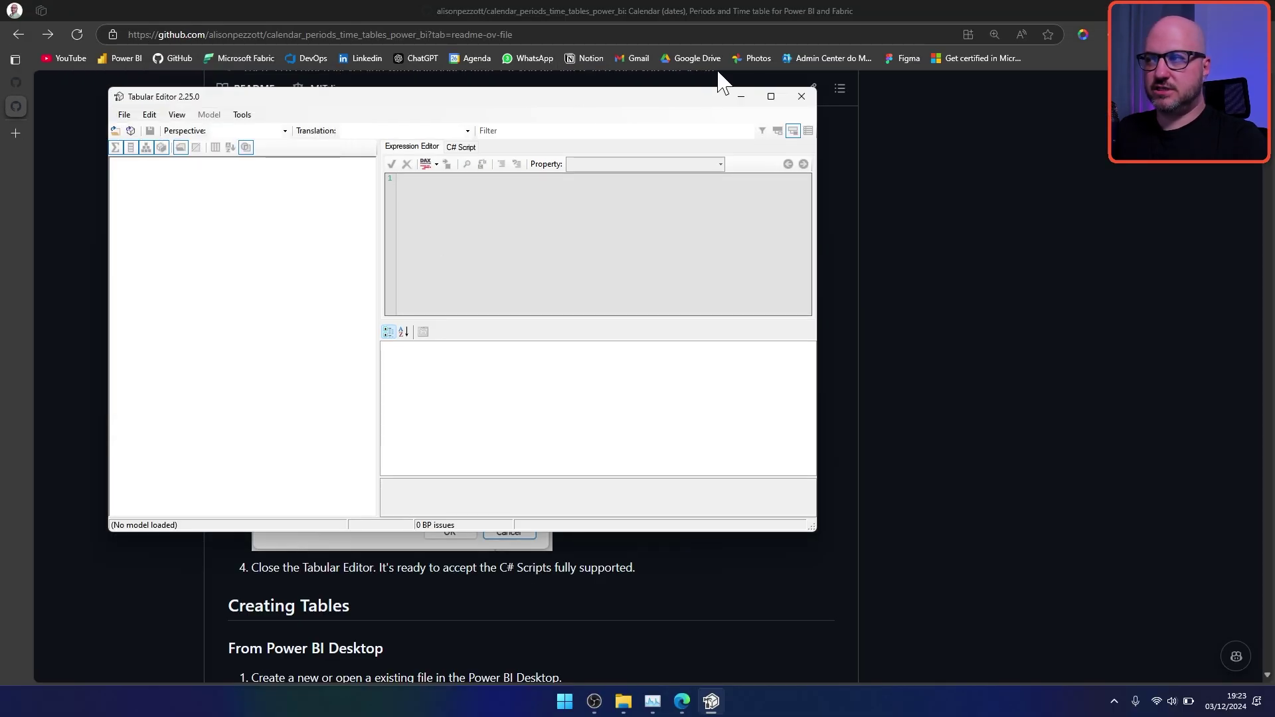
pyautogui.click(802, 96)
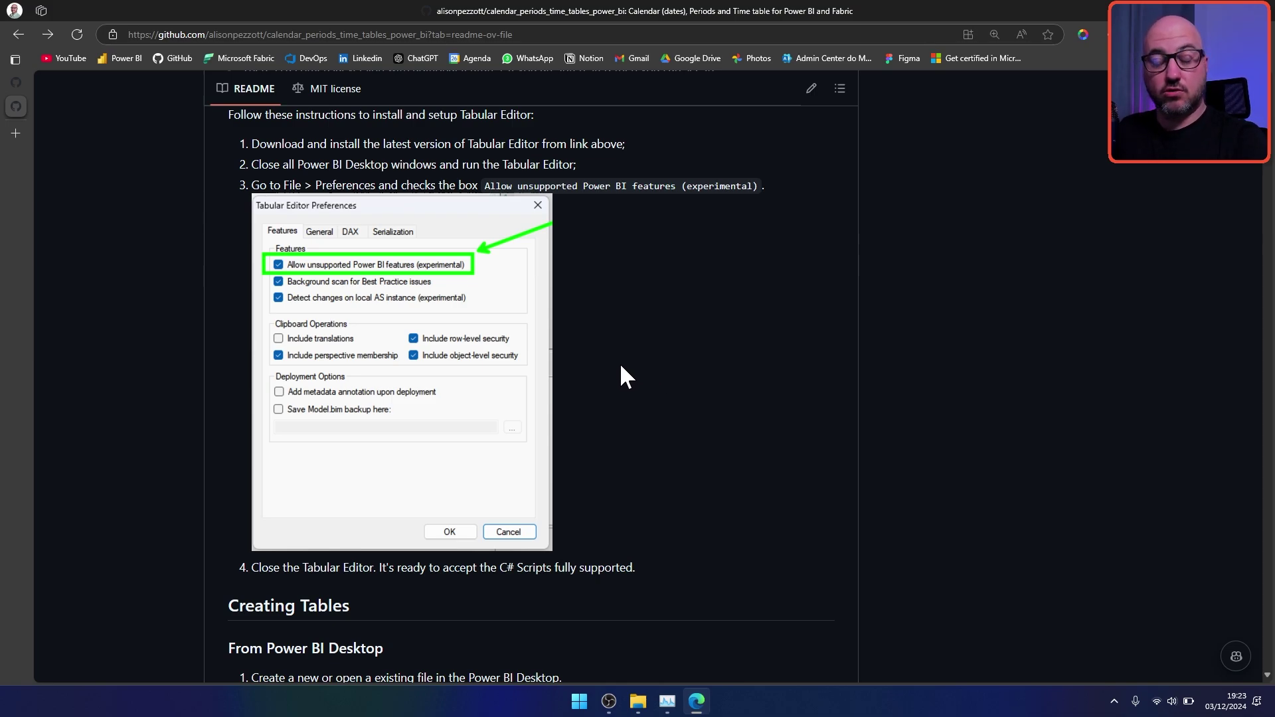
# Step: Move on to the README's Creating Tables section and launch Power BI Desktop with a new report
pyautogui.scroll(-1, 621, 367)
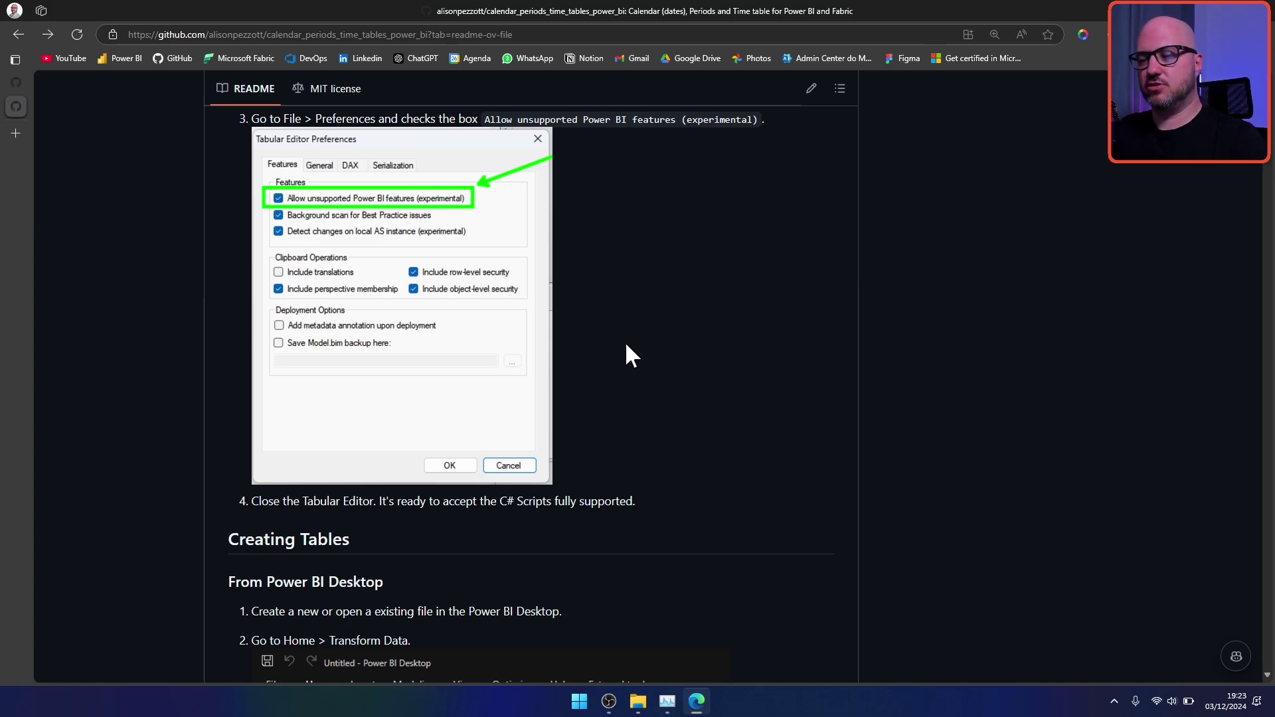
pyautogui.press('super')
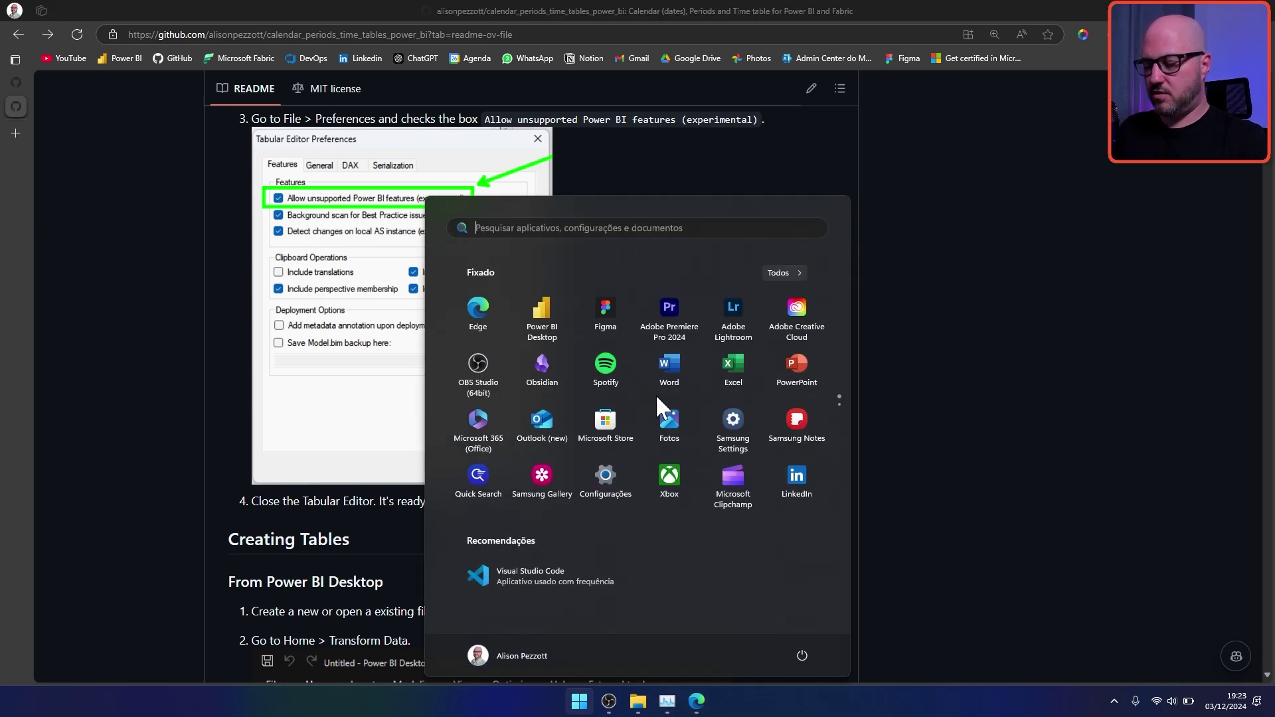
pyautogui.write('power')
pyautogui.press('Return')
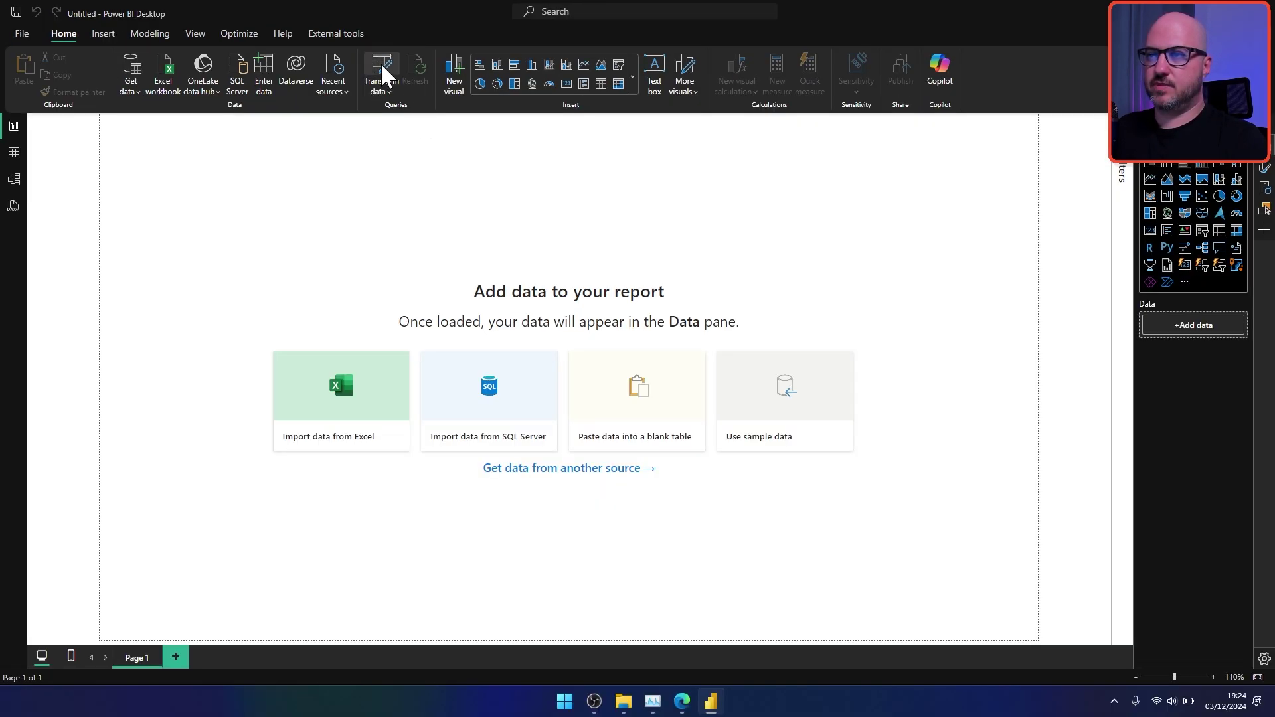
# Step: Open the Power Query Editor from the empty report and create a new blank query
pyautogui.click(382, 63)
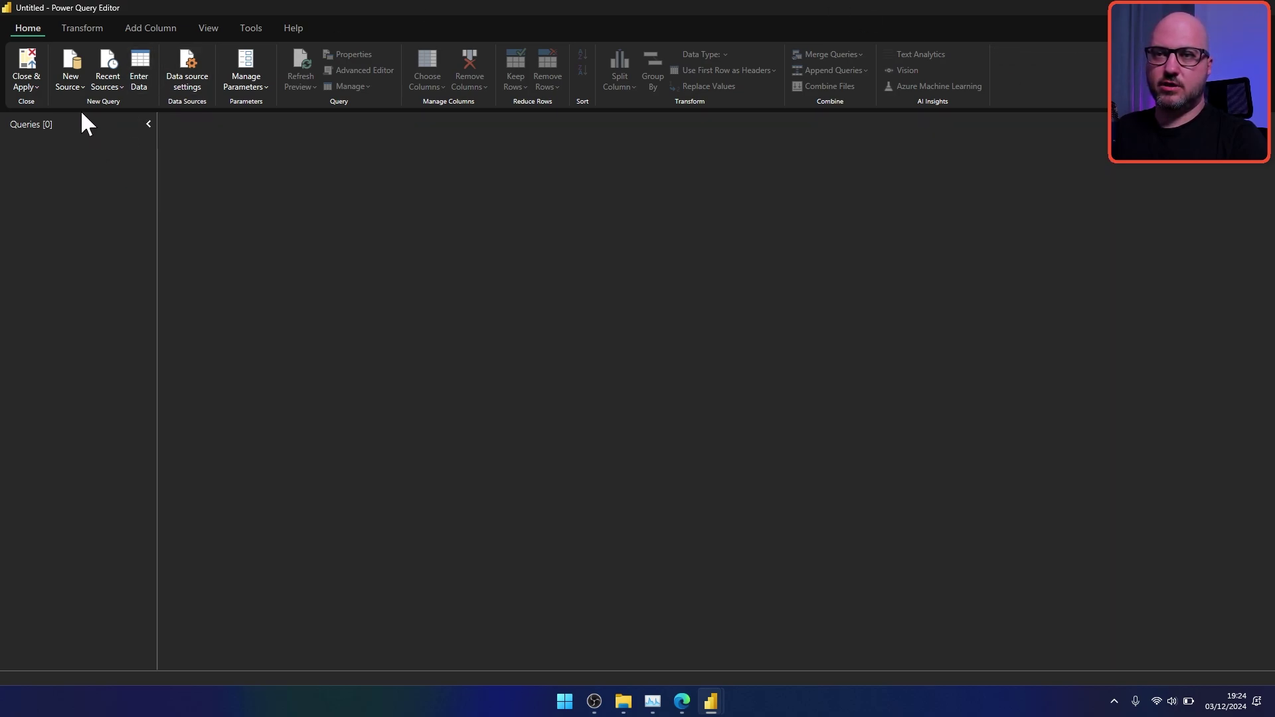
pyautogui.click(83, 85)
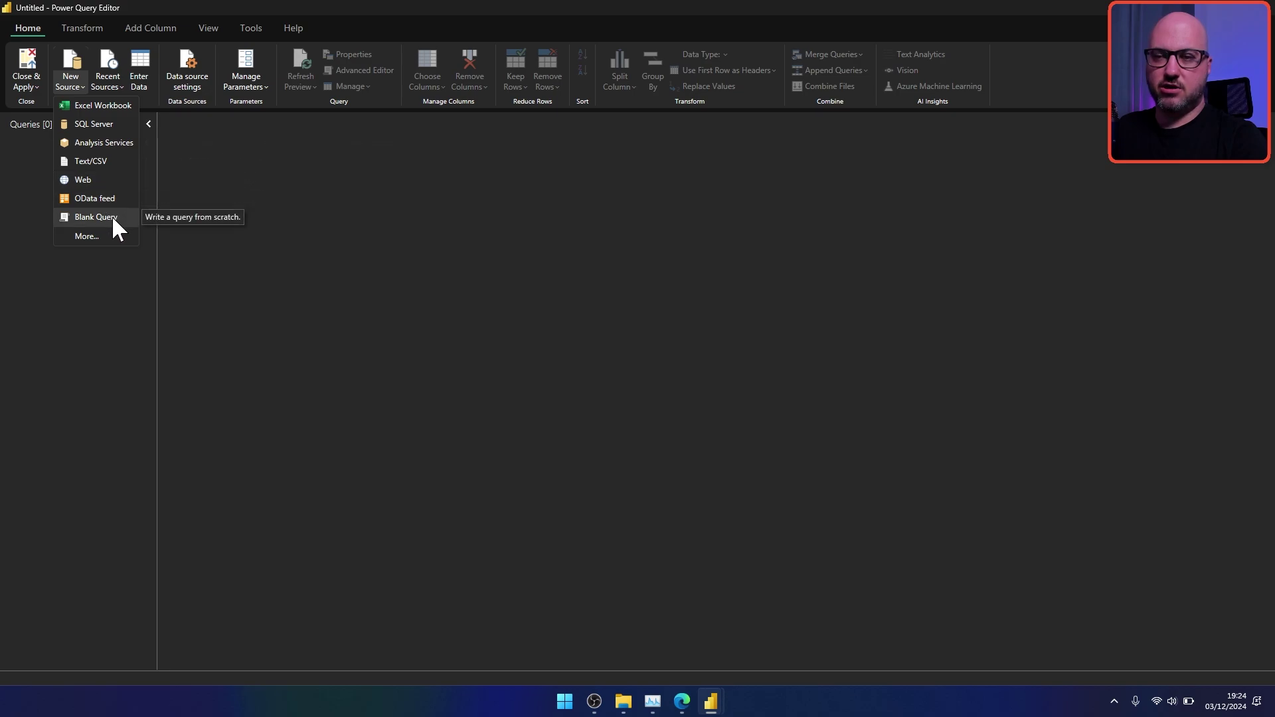
pyautogui.click(110, 217)
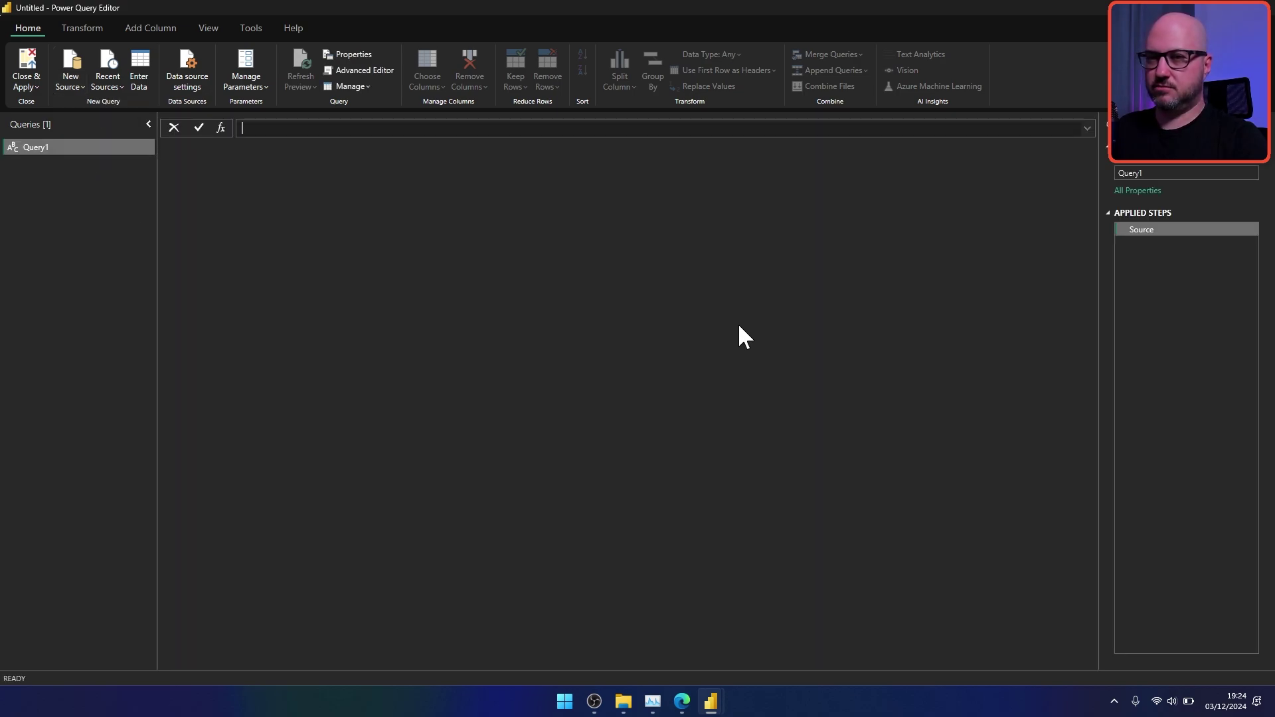
# Step: Rename the new blank query as Calendario and enlarge the Power Query Editor's display
pyautogui.click(1169, 173)
pyautogui.hotkey('ctrl', 'a')
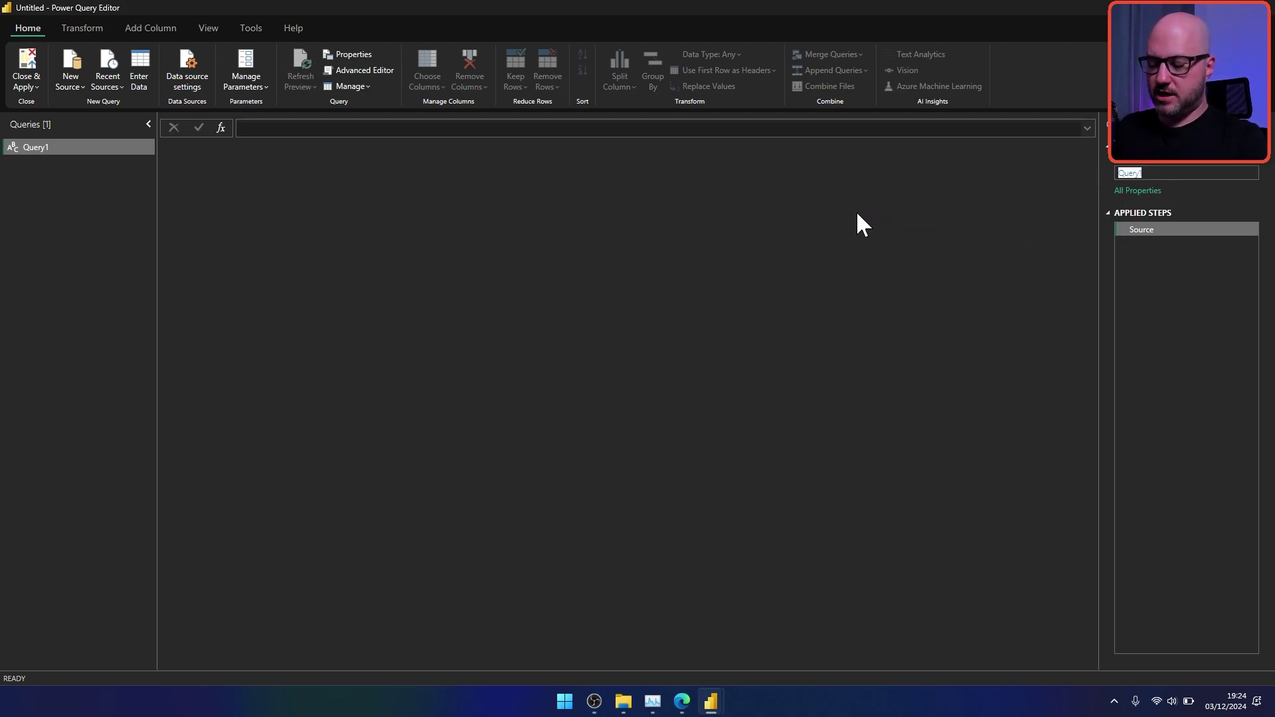
pyautogui.write('Carl')
pyautogui.press('BackSpace')
pyautogui.press('BackSpace')
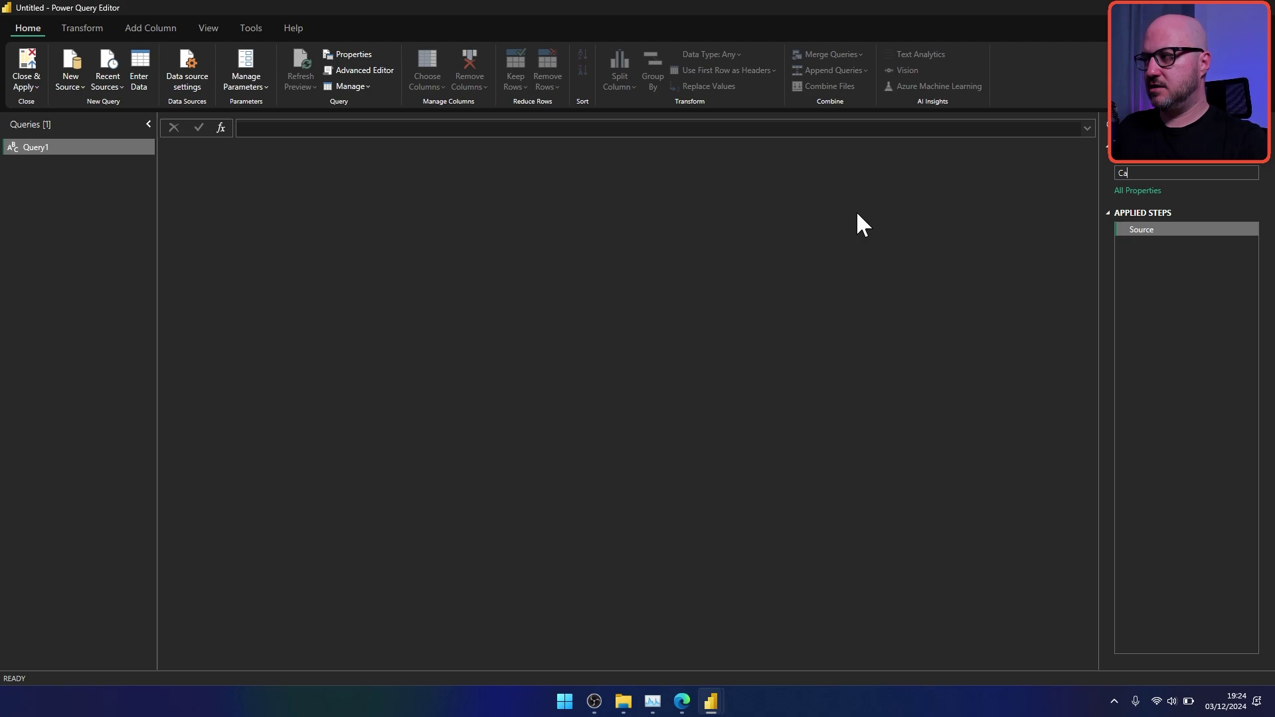
pyautogui.write('leda')
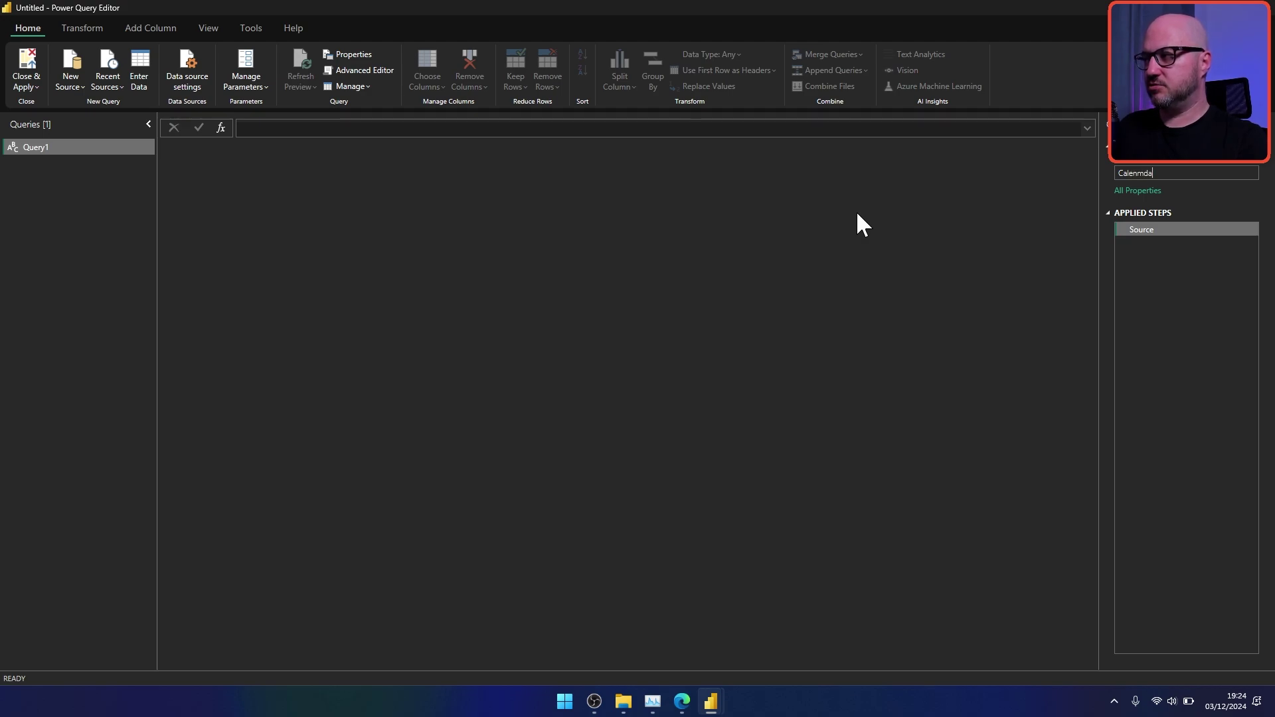
pyautogui.press('BackSpace')
pyautogui.press('BackSpace')
pyautogui.write('ndario')
pyautogui.press('Return')
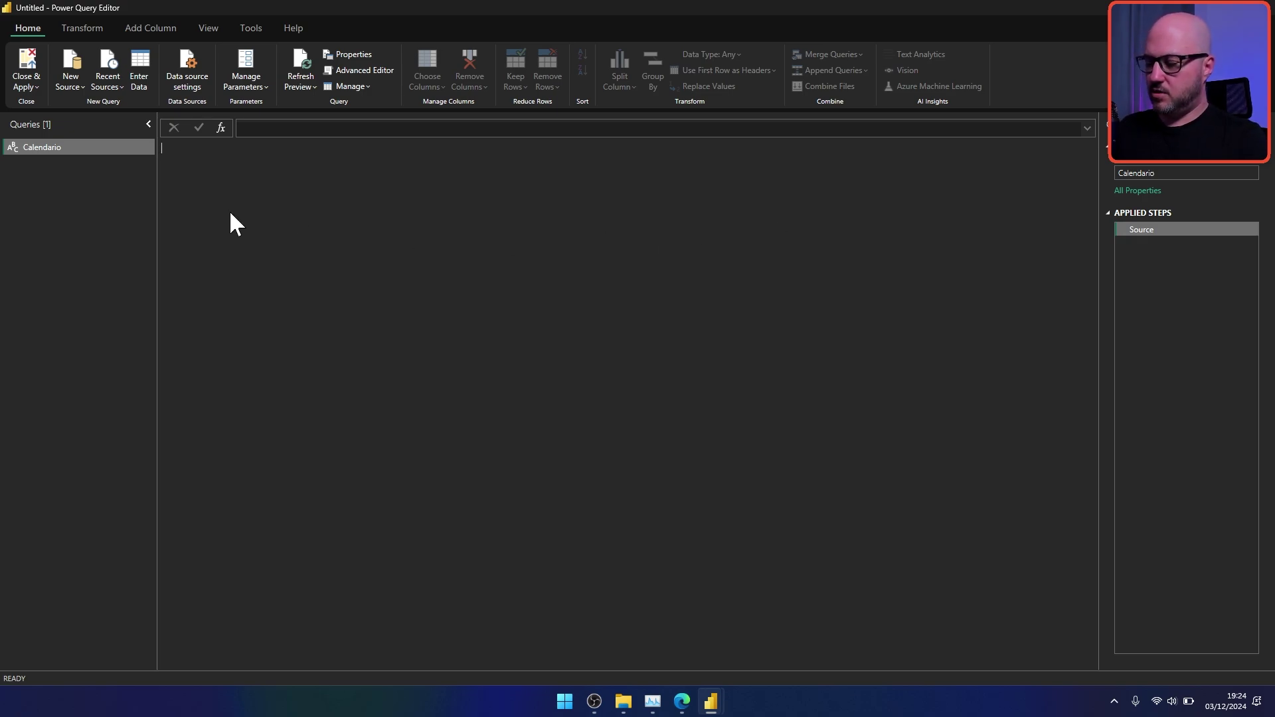
pyautogui.hotkey('ctrl', '+')
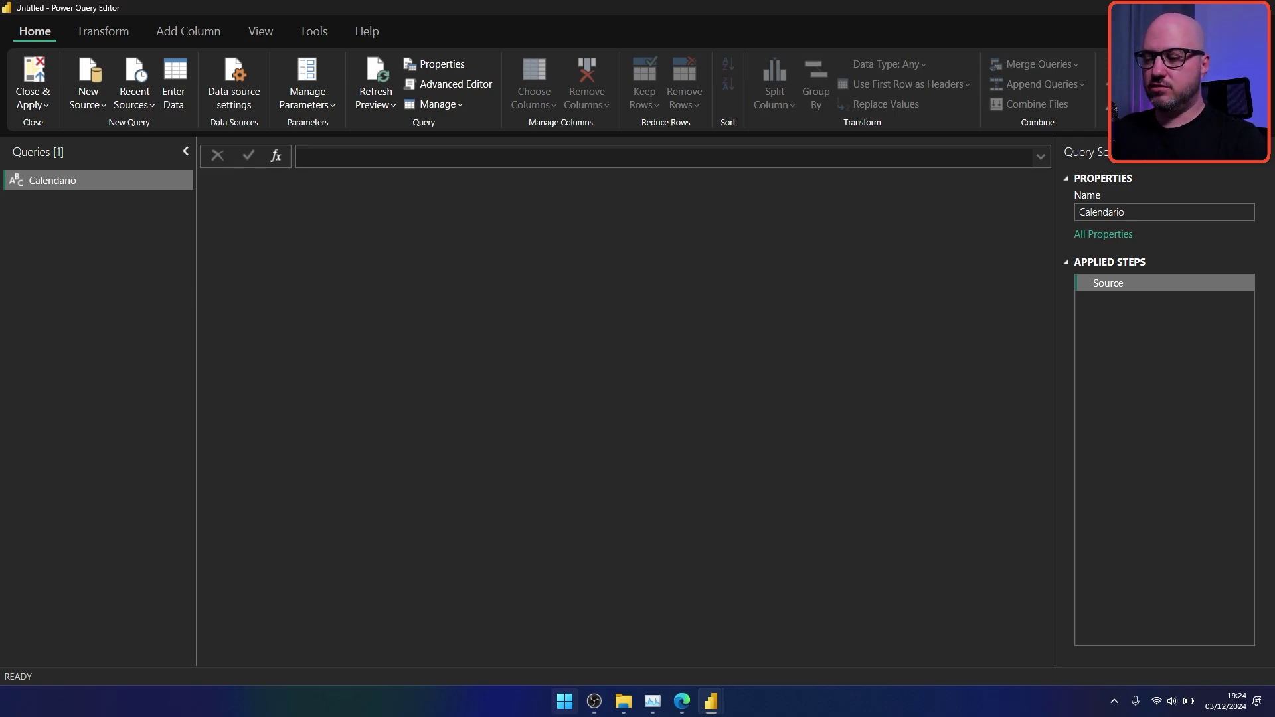
# Step: Switch to the browser and open the calendar.pq code file linked in step 5 of the README's Power BI Desktop instructions
pyautogui.click(682, 702)
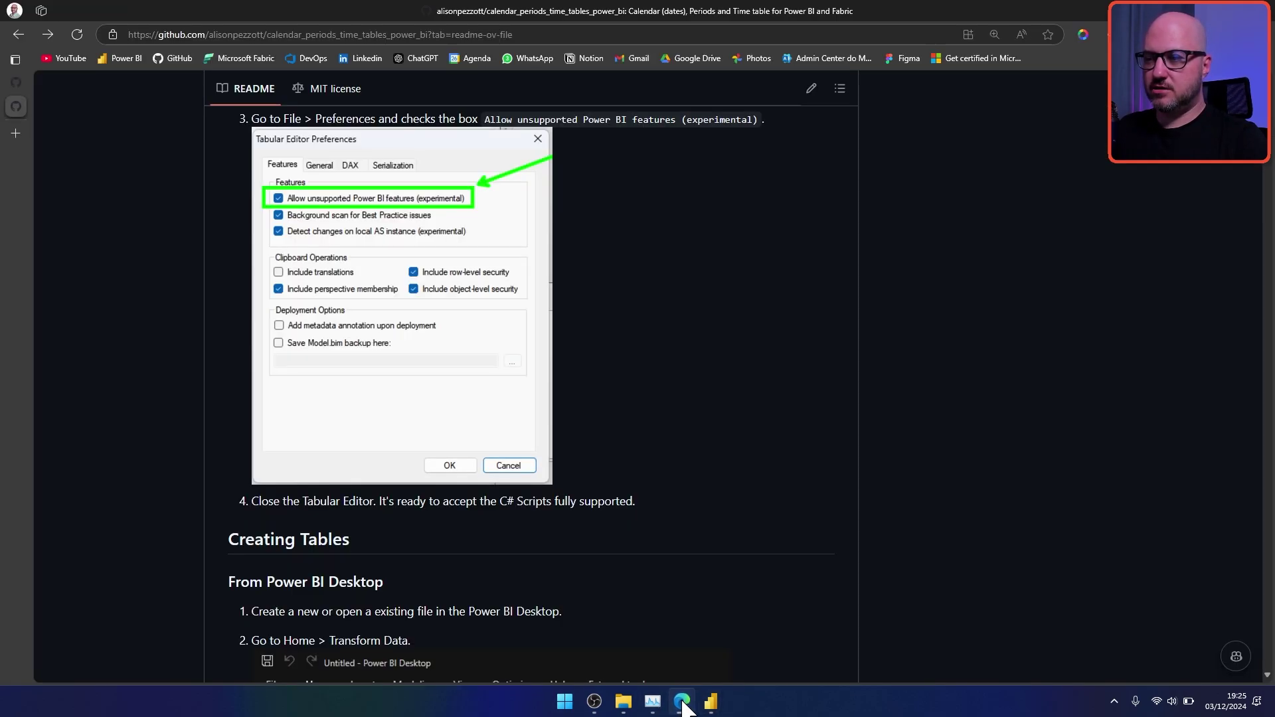
pyautogui.scroll(6, 508, 428)
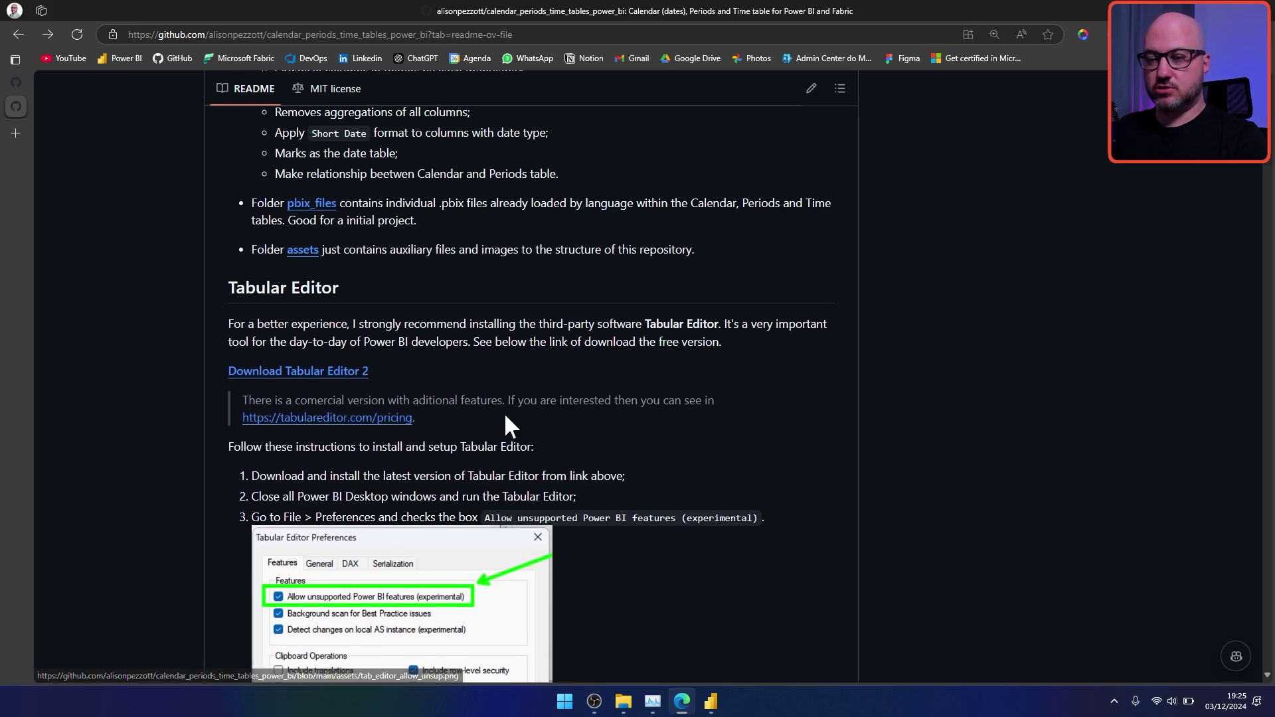
pyautogui.scroll(-9, 504, 415)
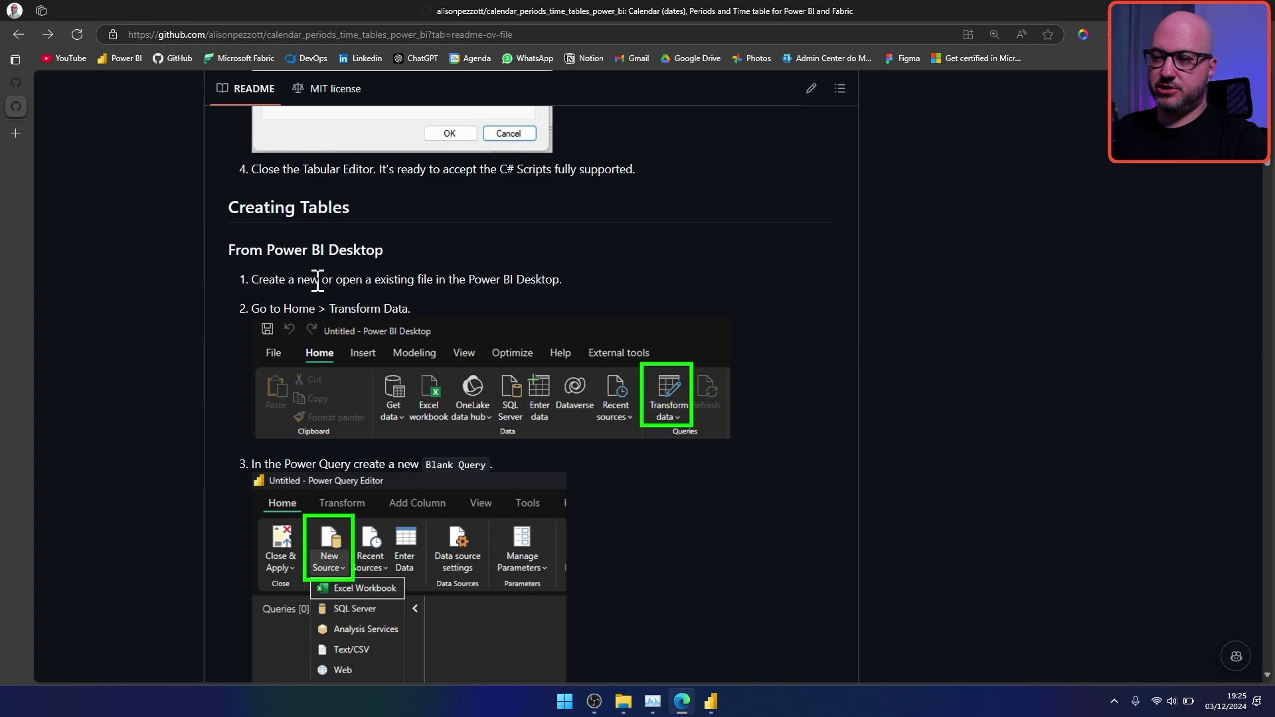
pyautogui.scroll(-5, 372, 276)
pyautogui.scroll(-3, 367, 364)
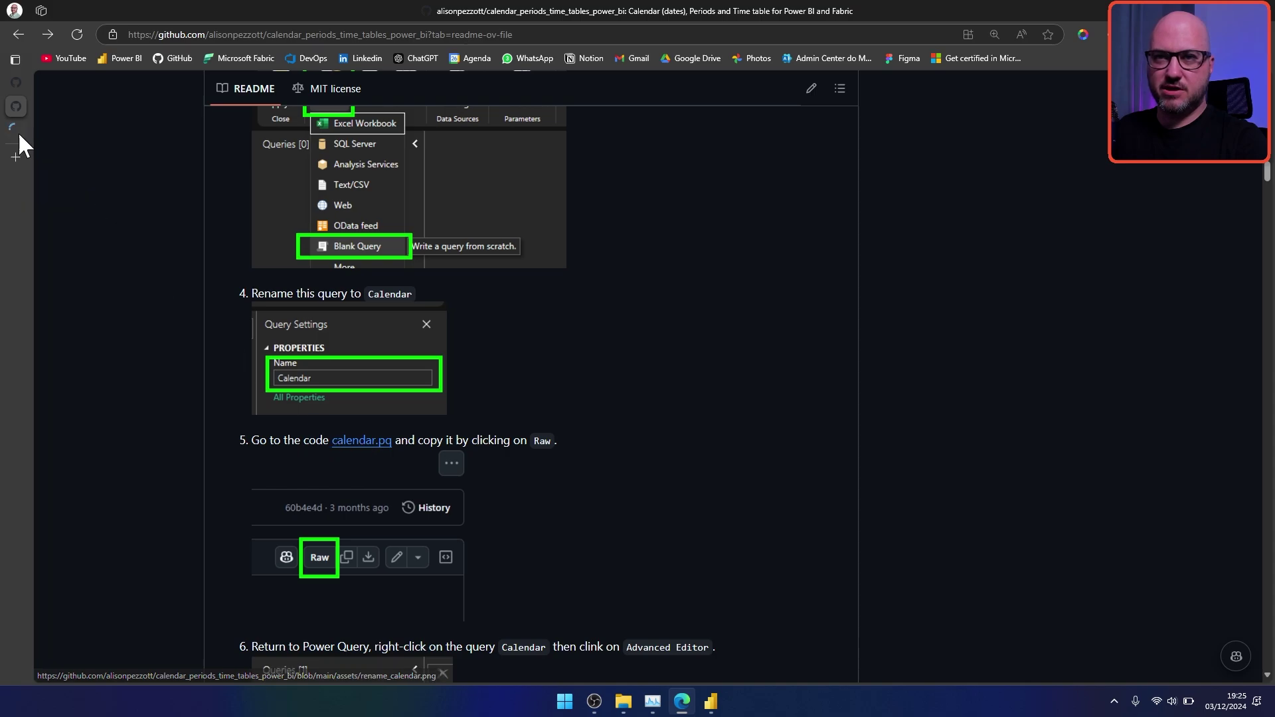
pyautogui.moveTo(16, 131)
pyautogui.click(55, 133)
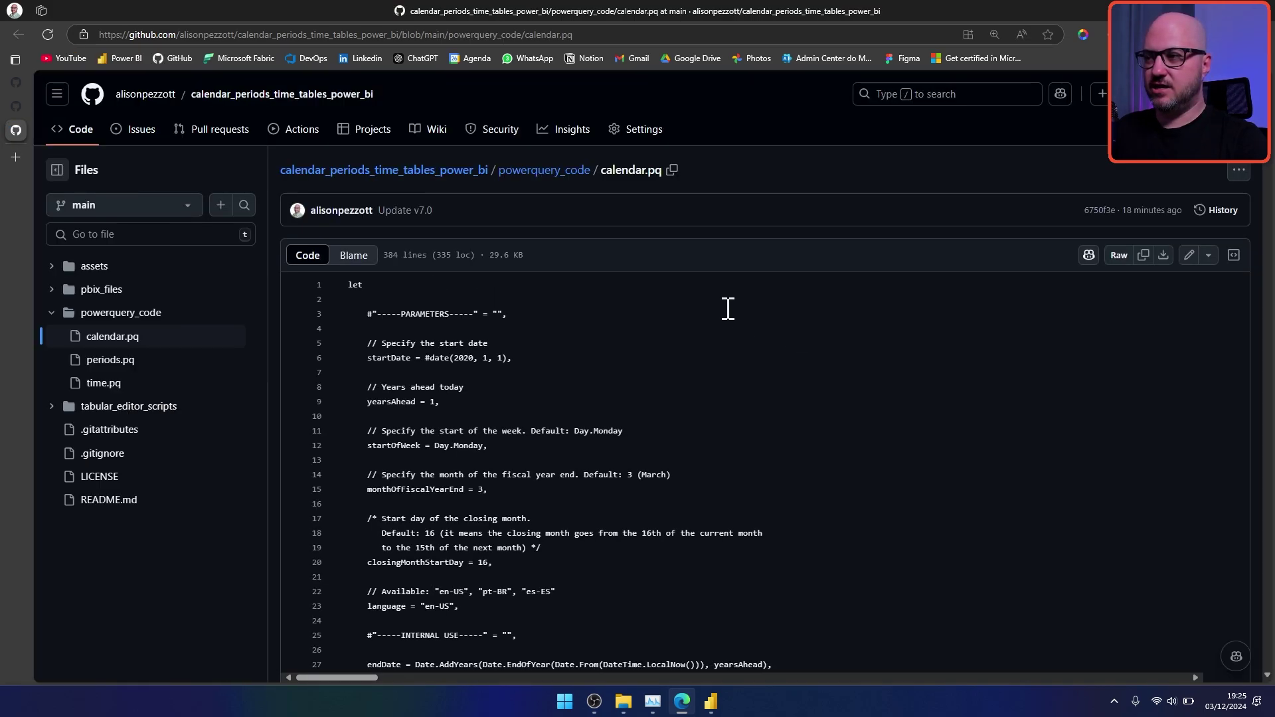
# Step: Skim the calendar.pq code and copy the file's entire raw contents
pyautogui.scroll(-15, 567, 358)
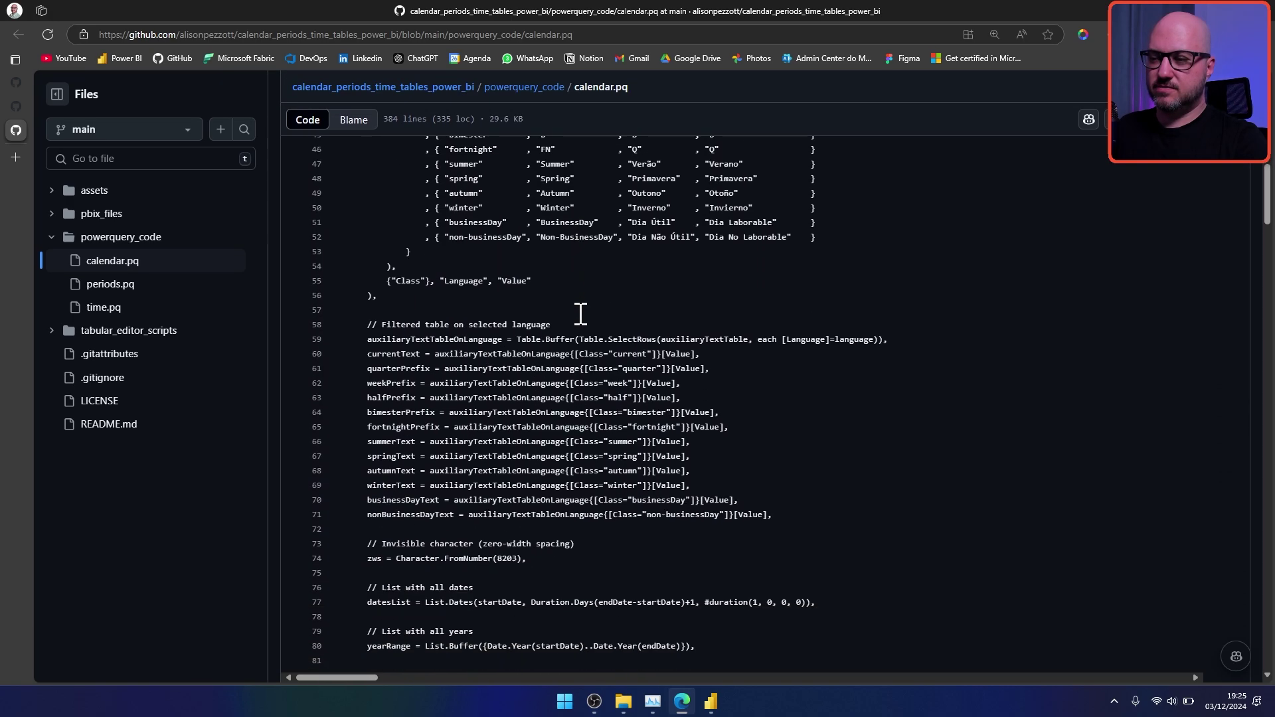
pyautogui.scroll(15, 581, 313)
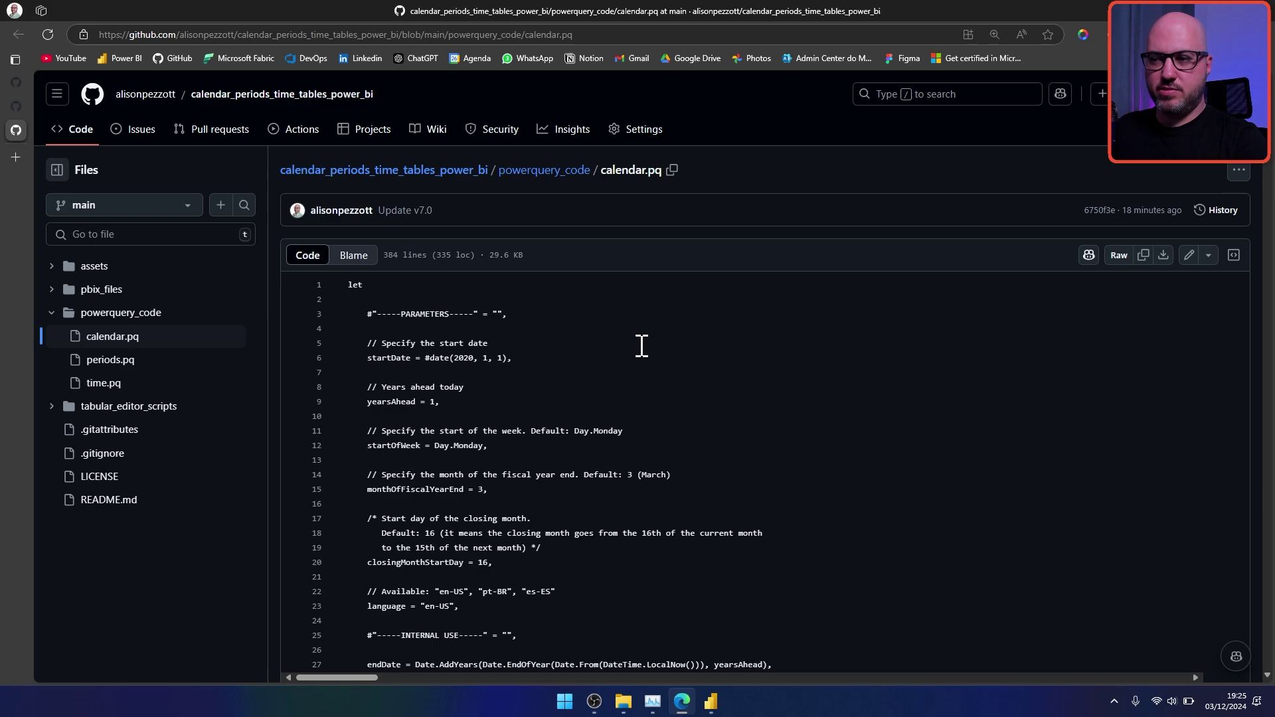
pyautogui.click(1144, 256)
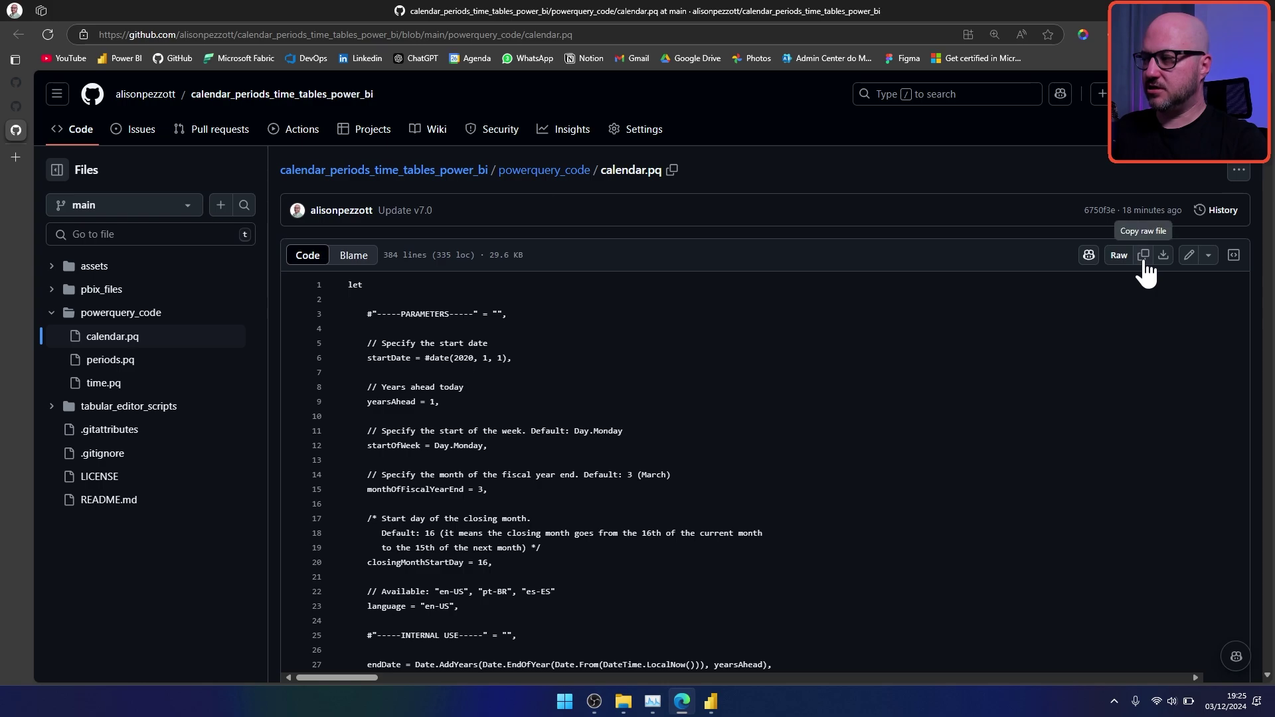
pyautogui.click(1144, 257)
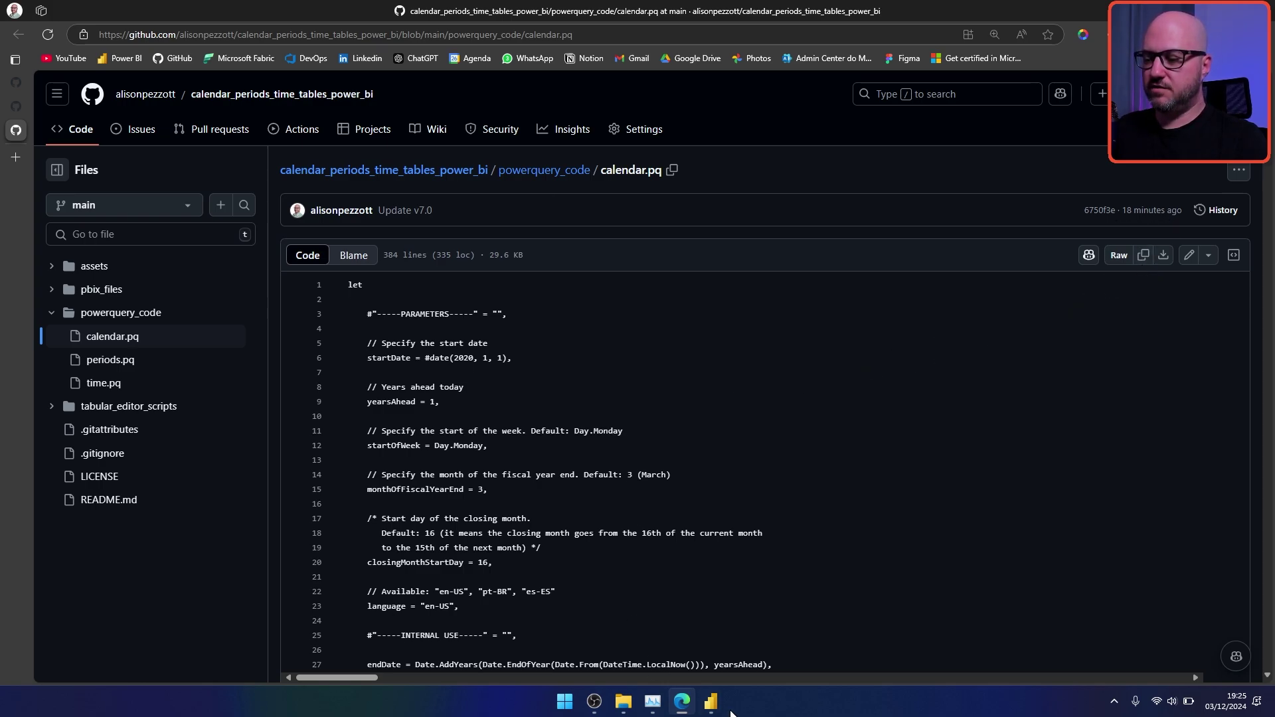
# Step: Switch to the Power Query Editor and replace the Calendario query's code in the Advanced Editor with the copied calendar.pq code
pyautogui.moveTo(712, 704)
pyautogui.click(738, 651)
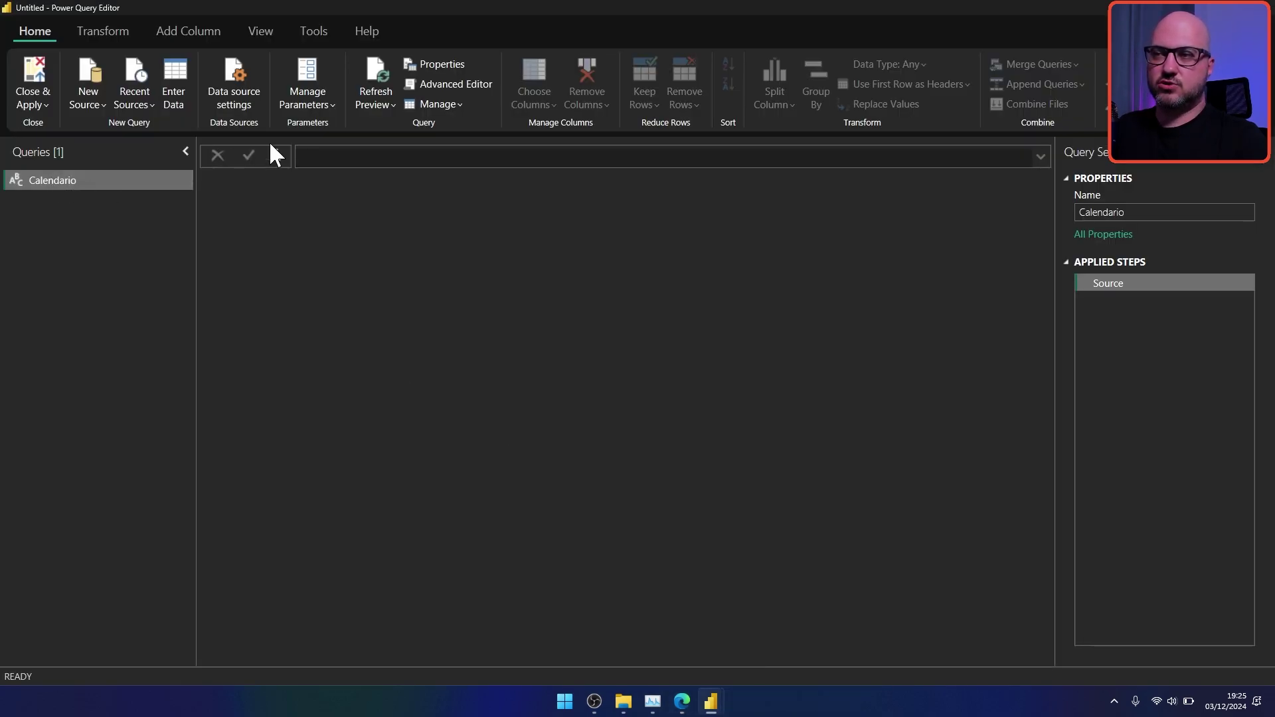
pyautogui.click(479, 85)
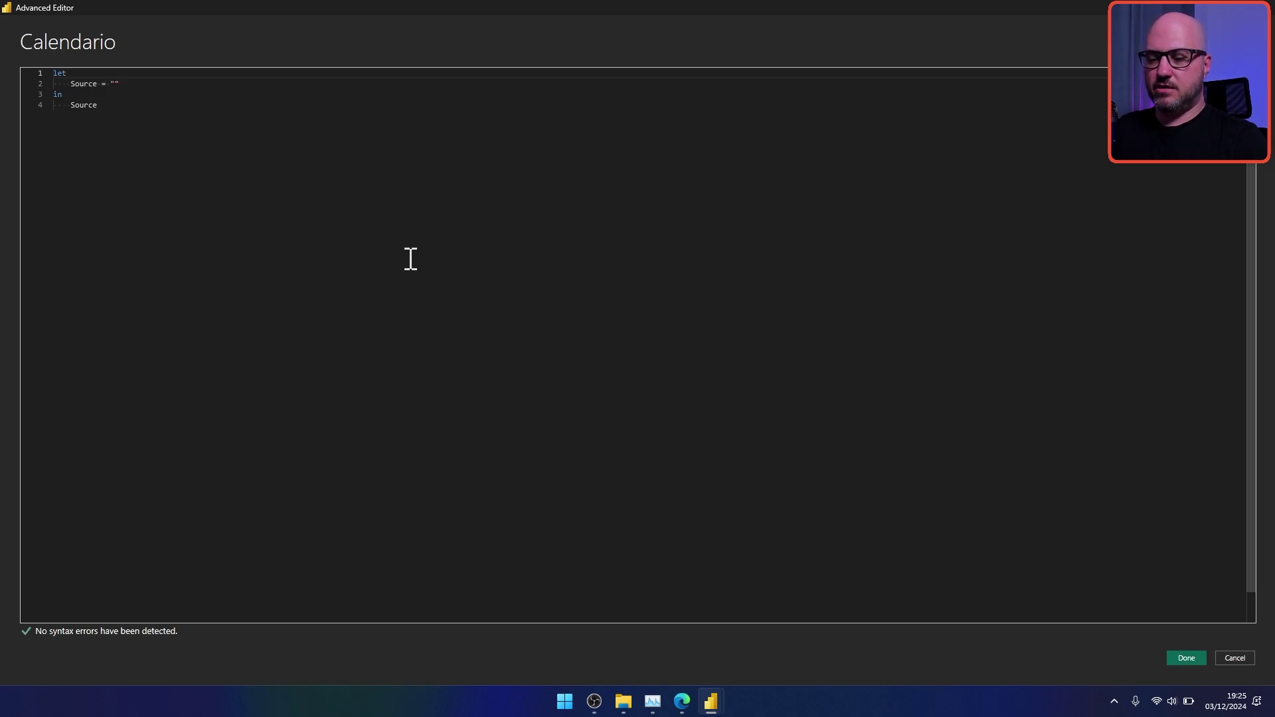
pyautogui.hotkey('ctrl', 'a')
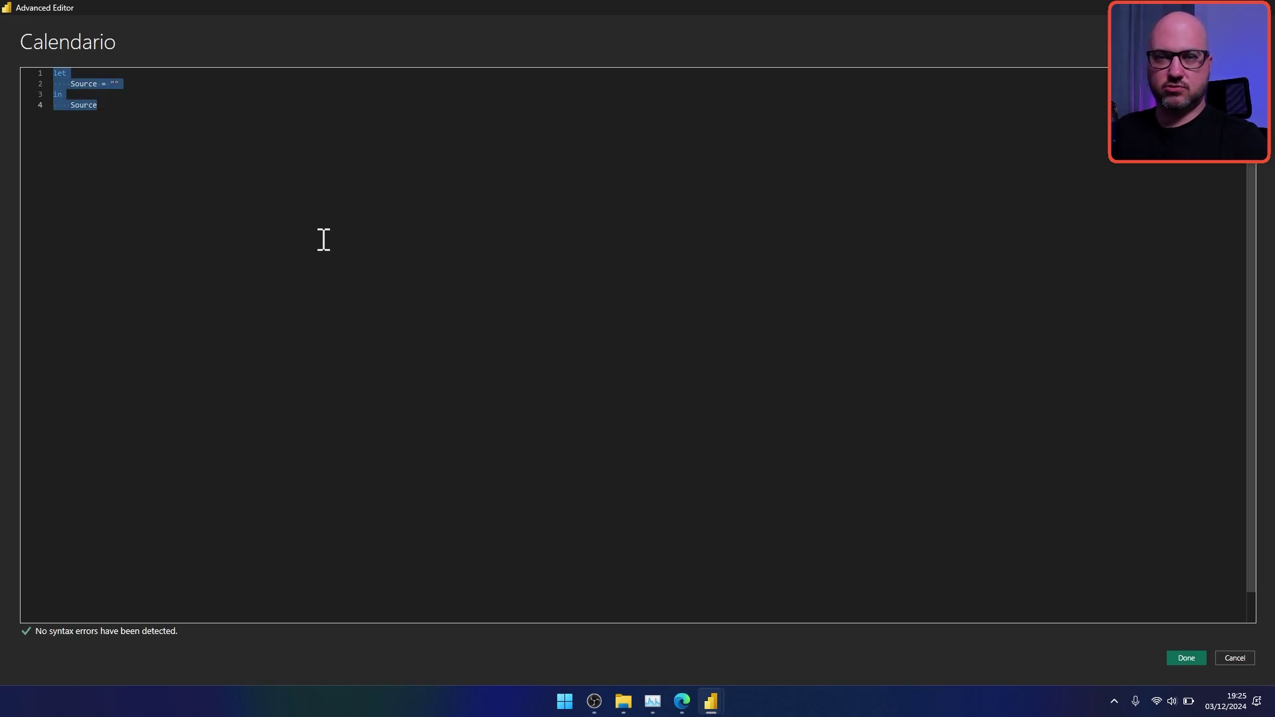
pyautogui.hotkey('ctrl', 'v')
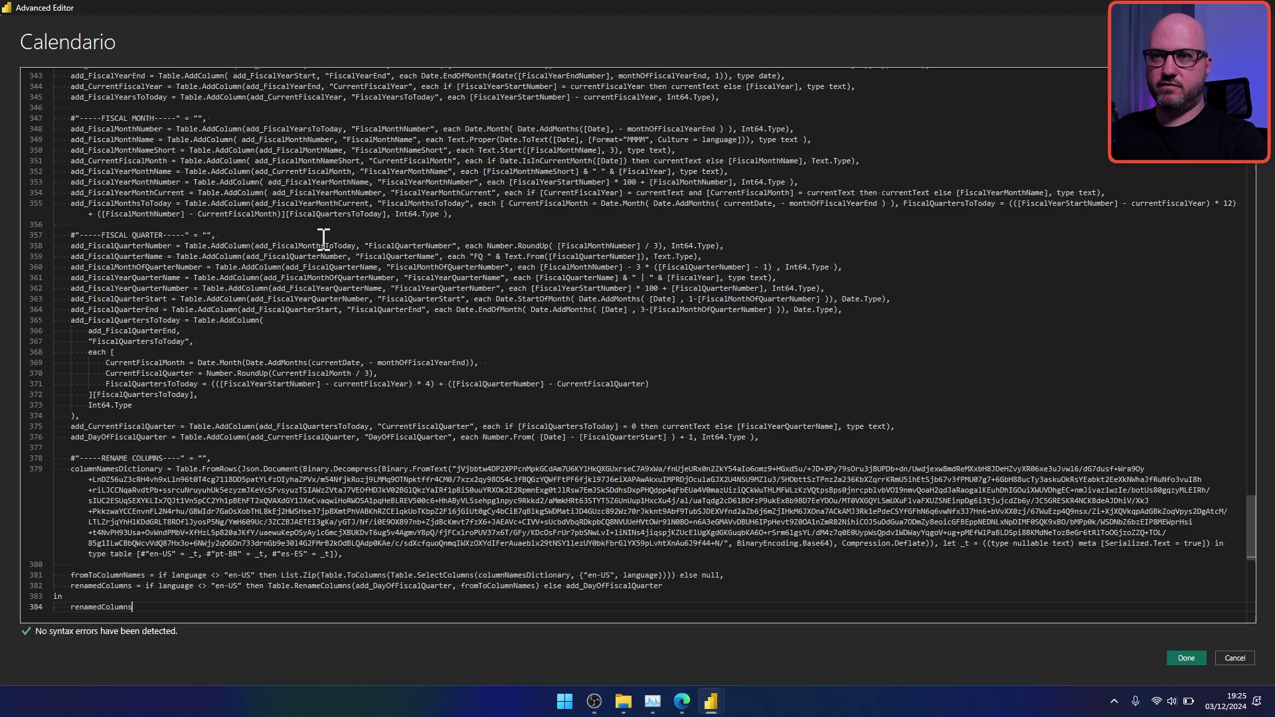
# Step: Enlarge the editor display and examine the PARAMETERS block at the start of the code, from startDate through closingMonthStartDay
pyautogui.doubleClick(413, 245)
pyautogui.scroll(1, 1165, 461)
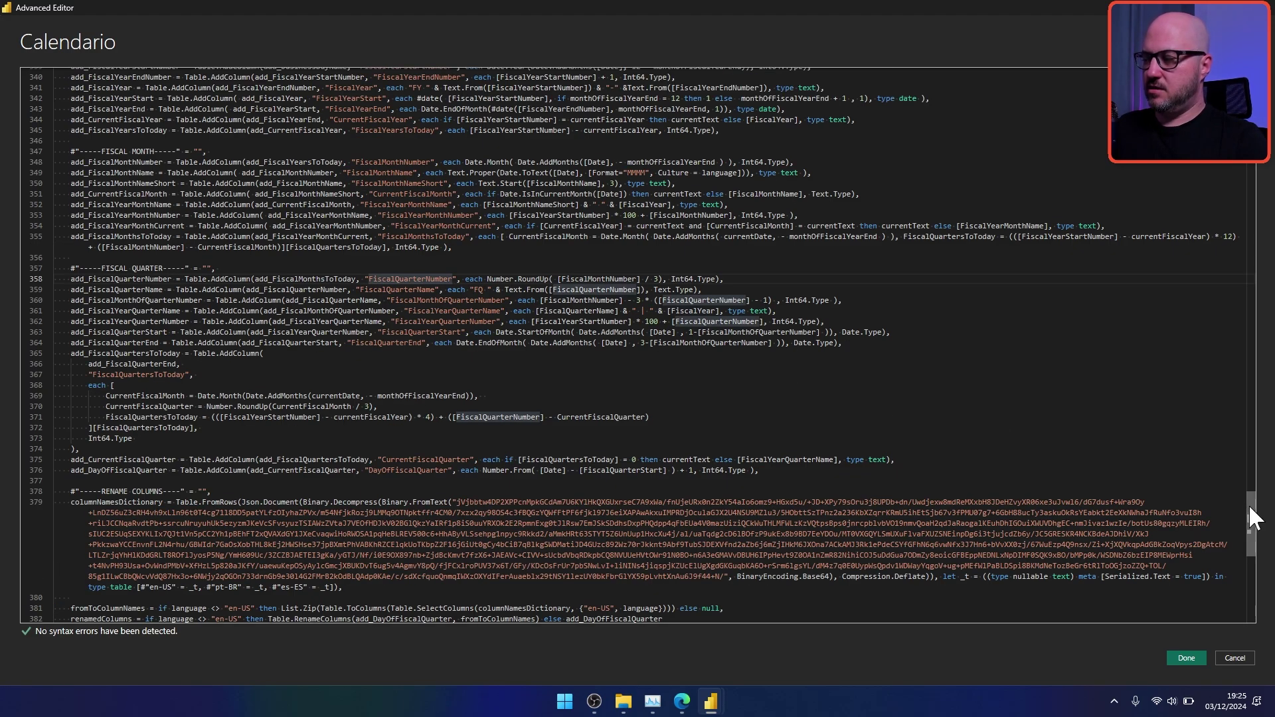
pyautogui.moveTo(1248, 505); pyautogui.dragTo(1240, 59)
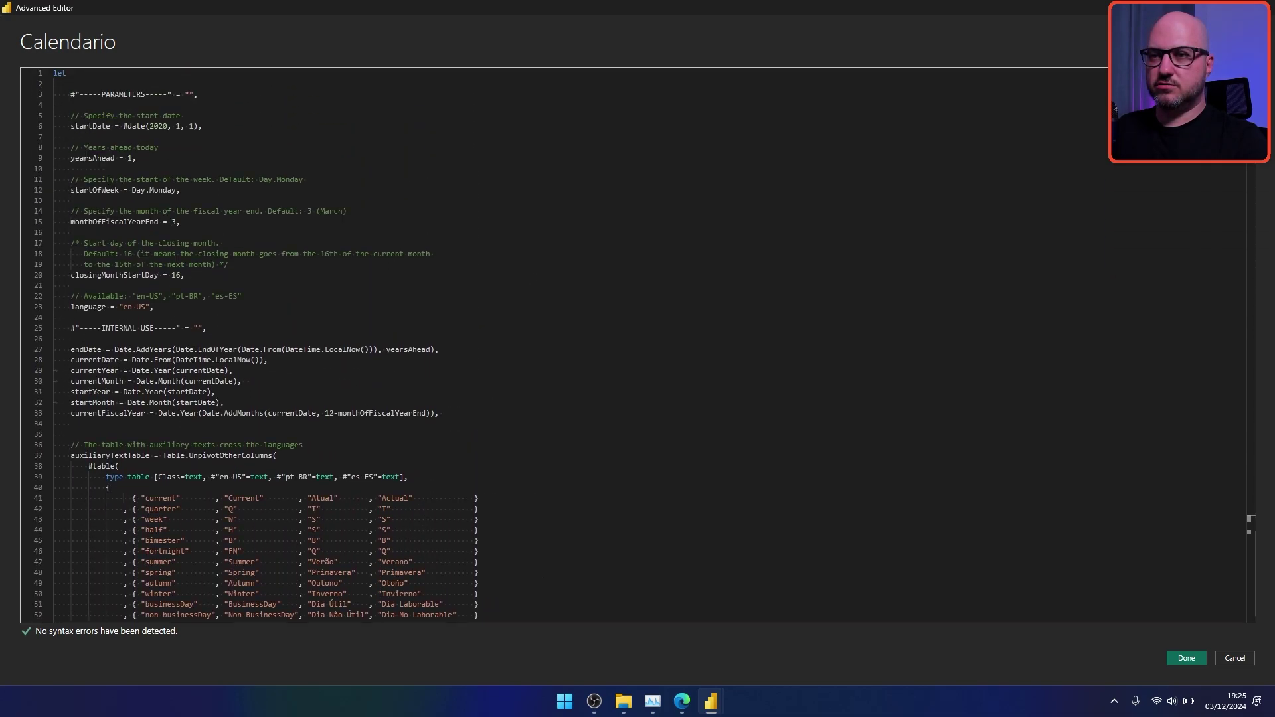
pyautogui.click(64, 94)
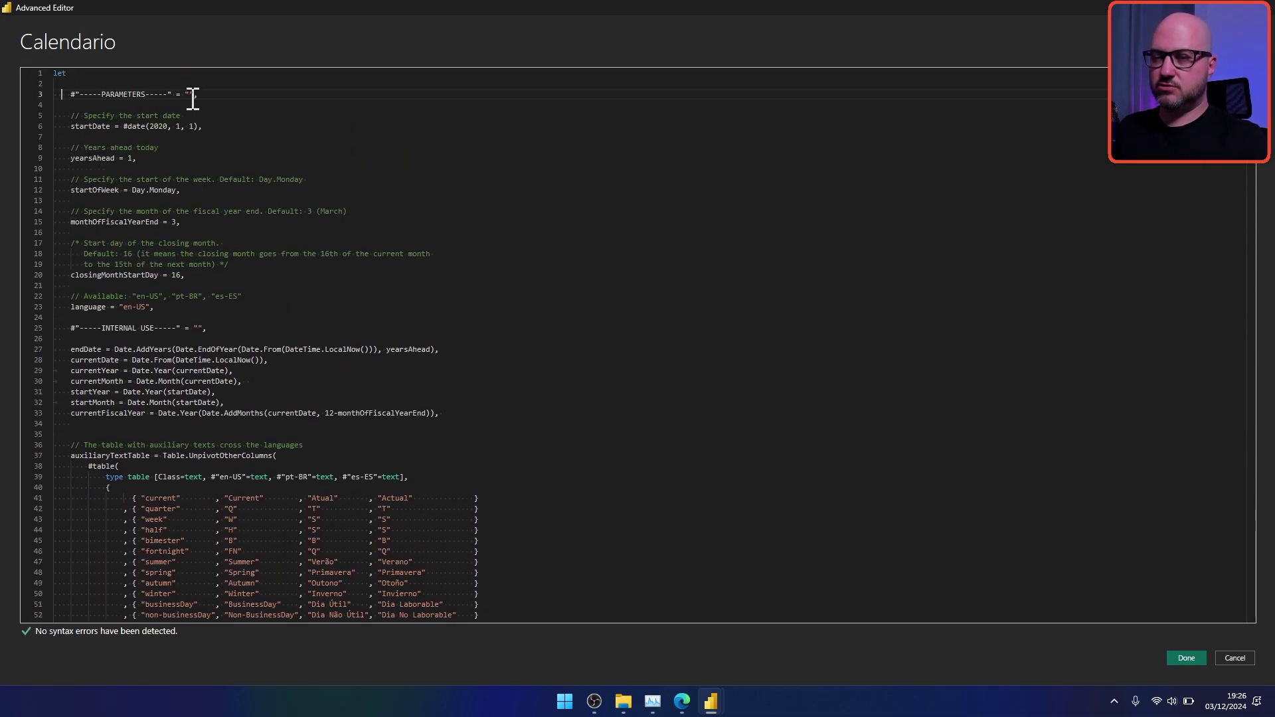
pyautogui.hotkey('ctrl', 'shift', '=')
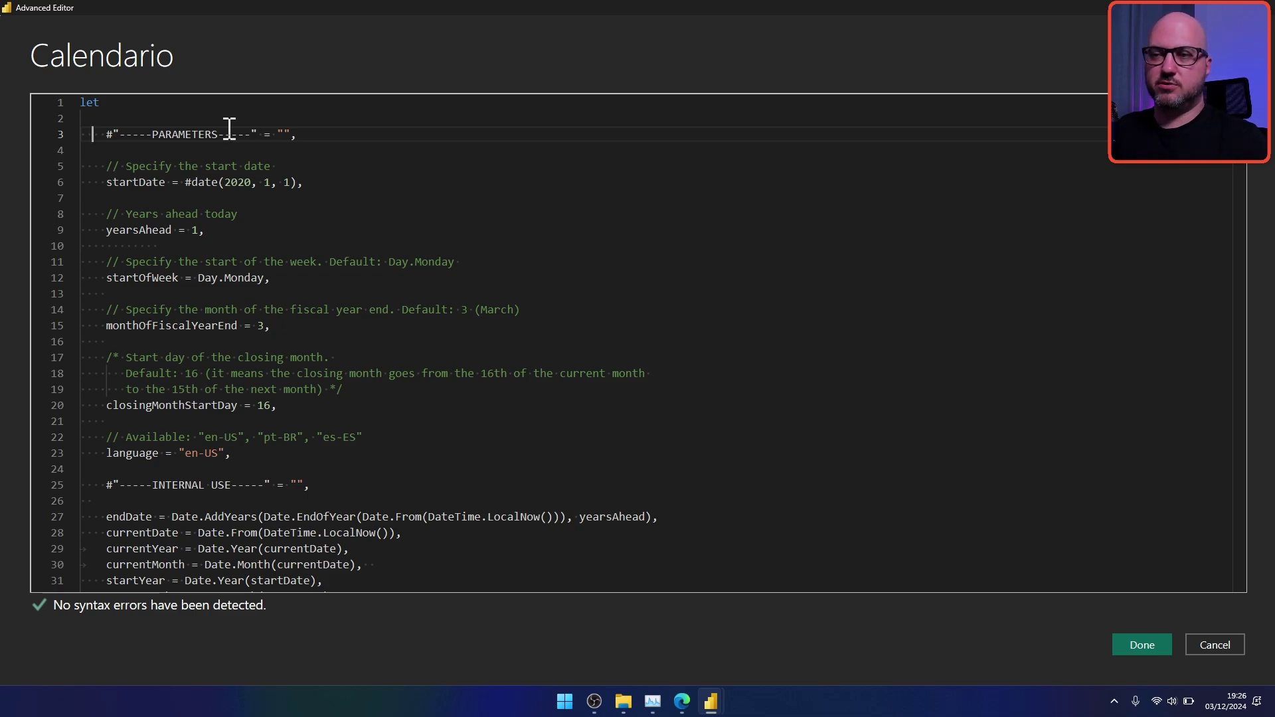
pyautogui.click(332, 184)
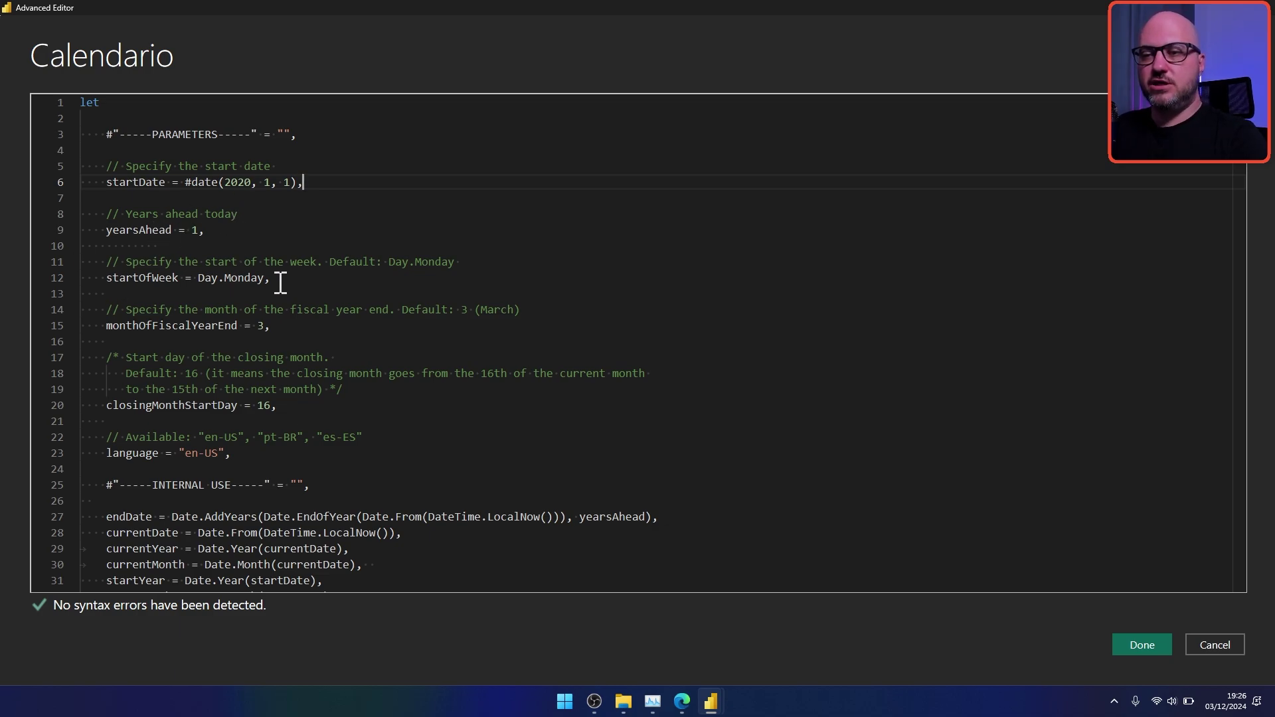
pyautogui.scroll(-1, 280, 282)
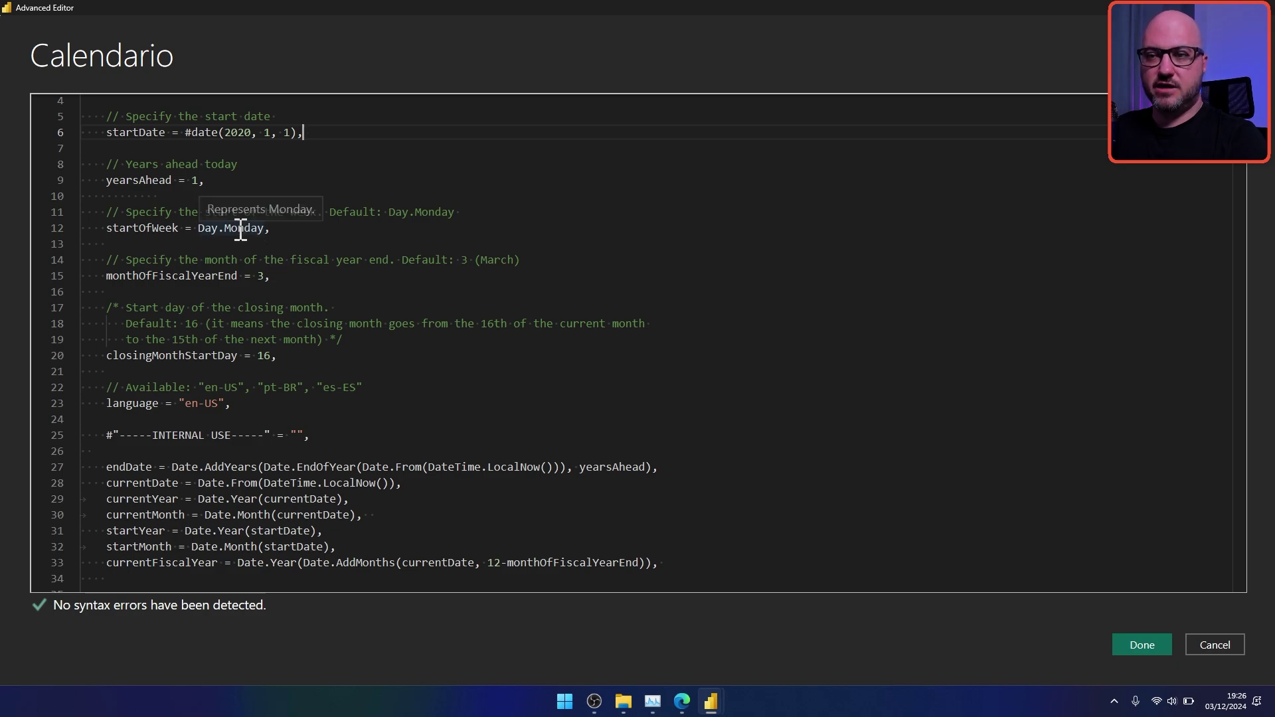
pyautogui.scroll(-1, 359, 254)
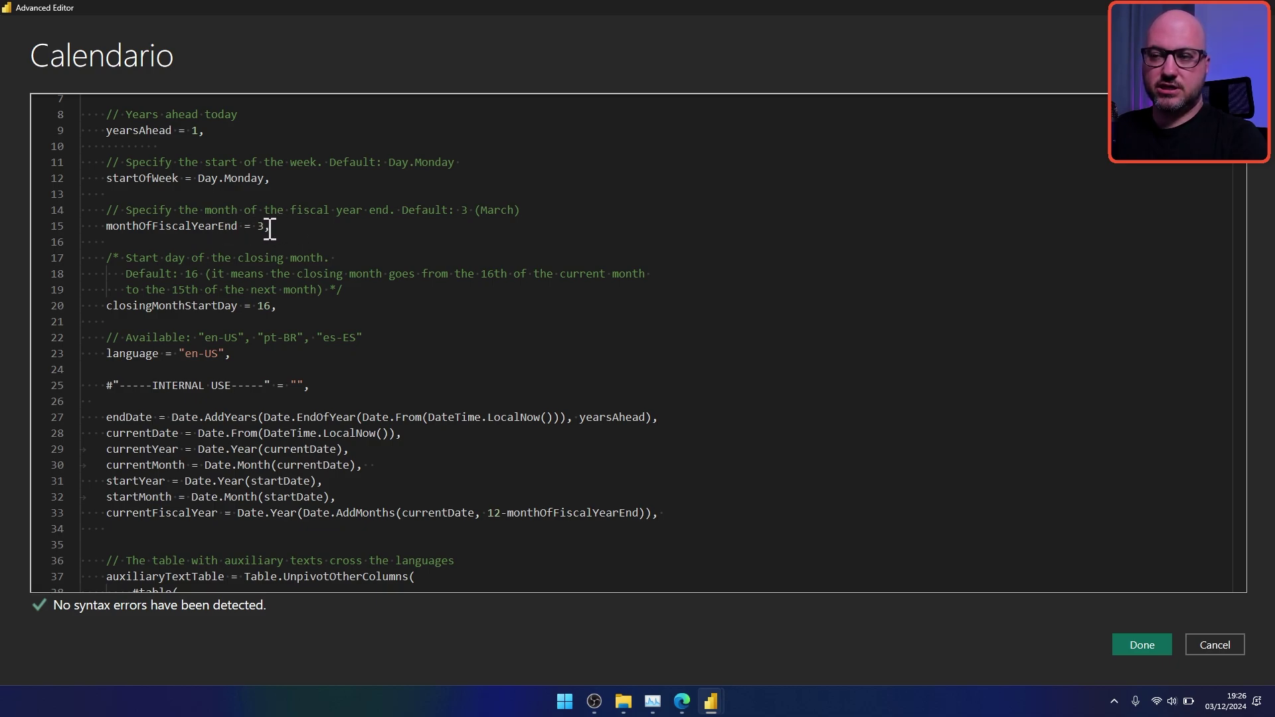
pyautogui.click(438, 233)
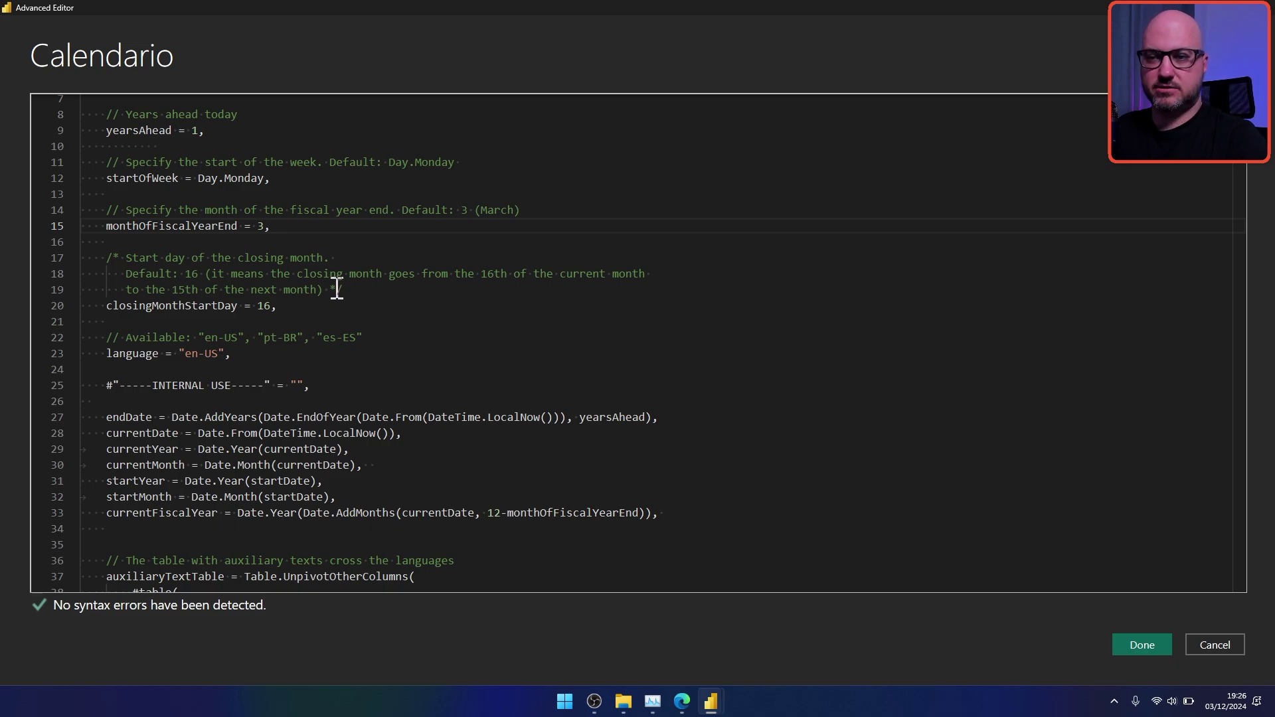
pyautogui.scroll(-3, 155, 296)
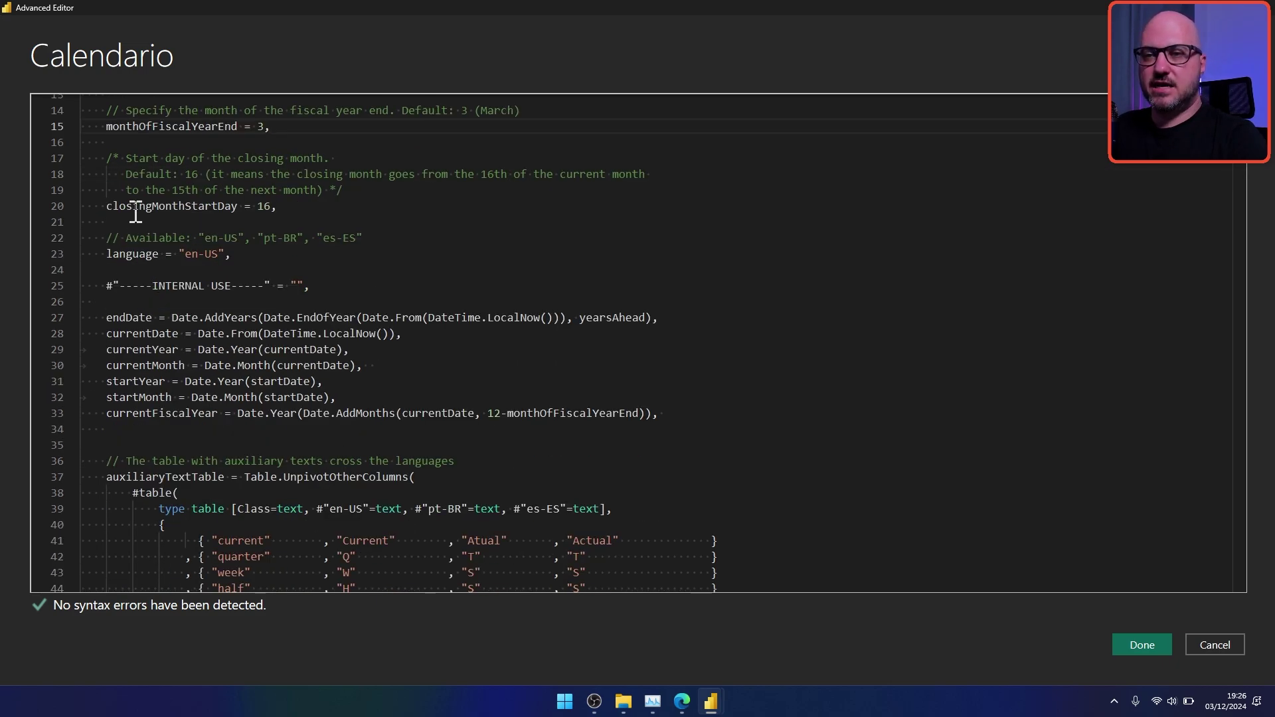
pyautogui.click(289, 208)
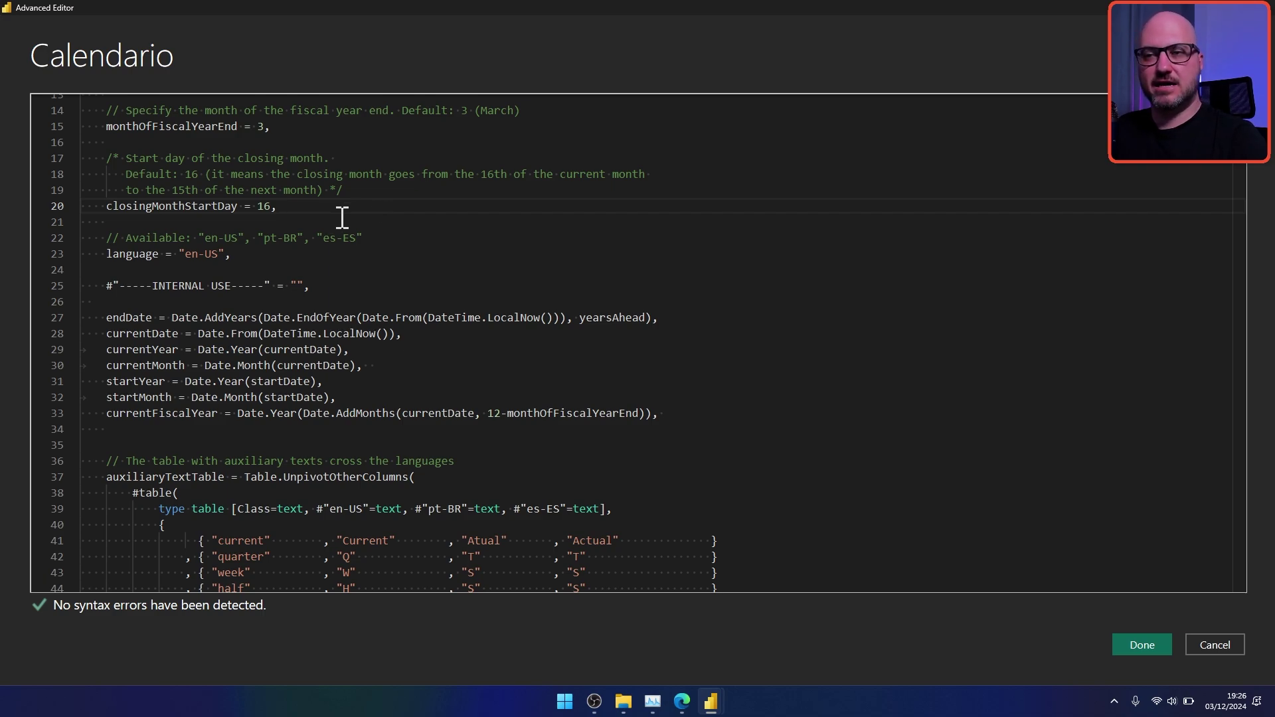
pyautogui.click(271, 206)
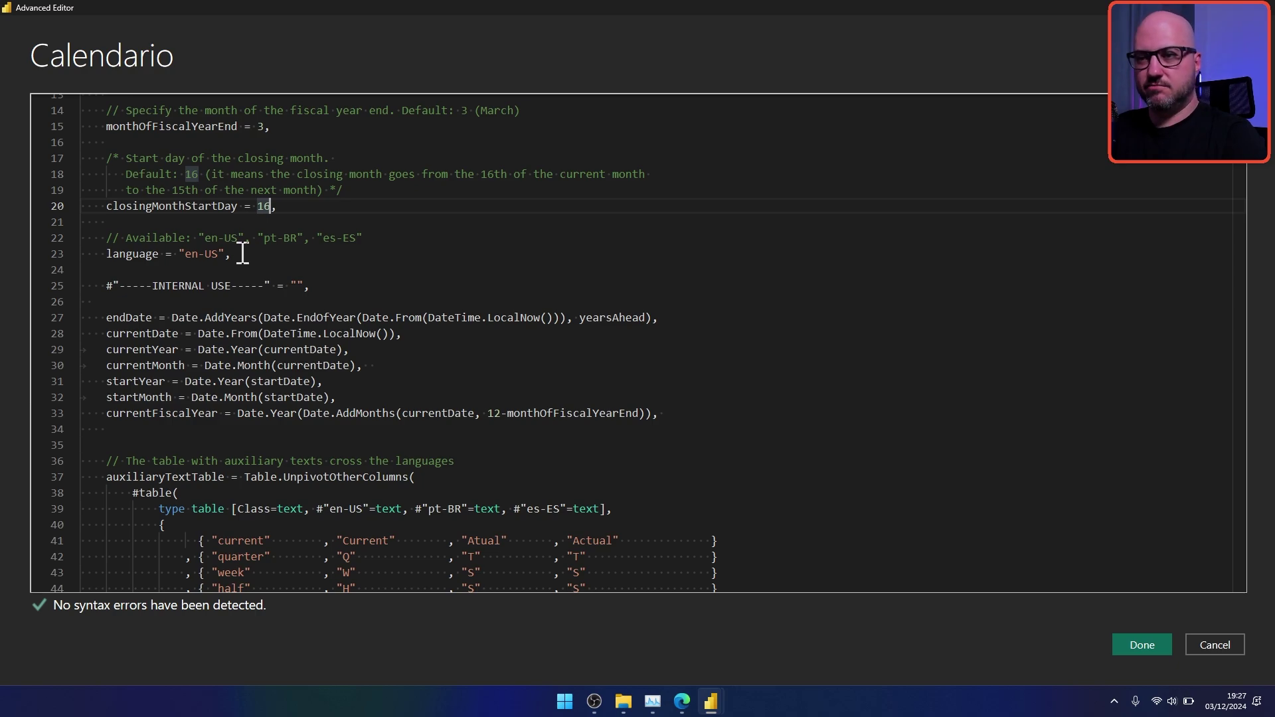
# Step: Check the available language codes and set the language parameter to "pt-BR"
pyautogui.scroll(-1, 298, 225)
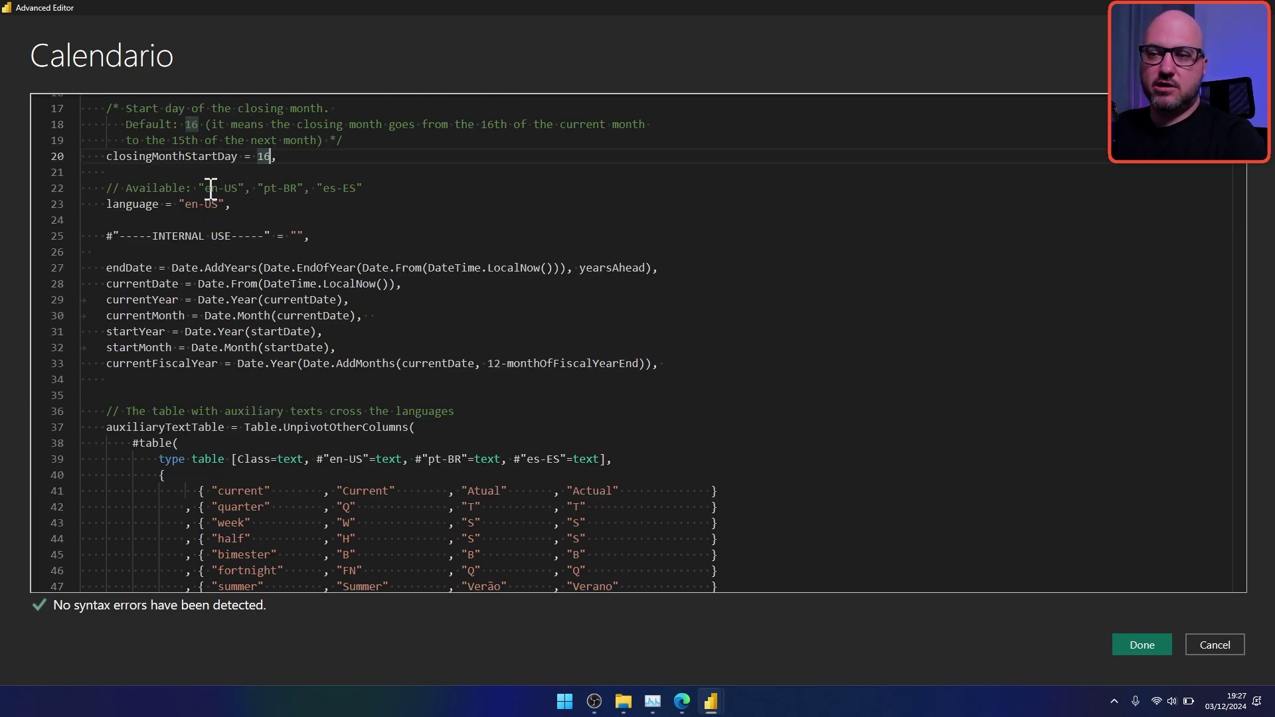
pyautogui.moveTo(199, 188); pyautogui.dragTo(363, 188)
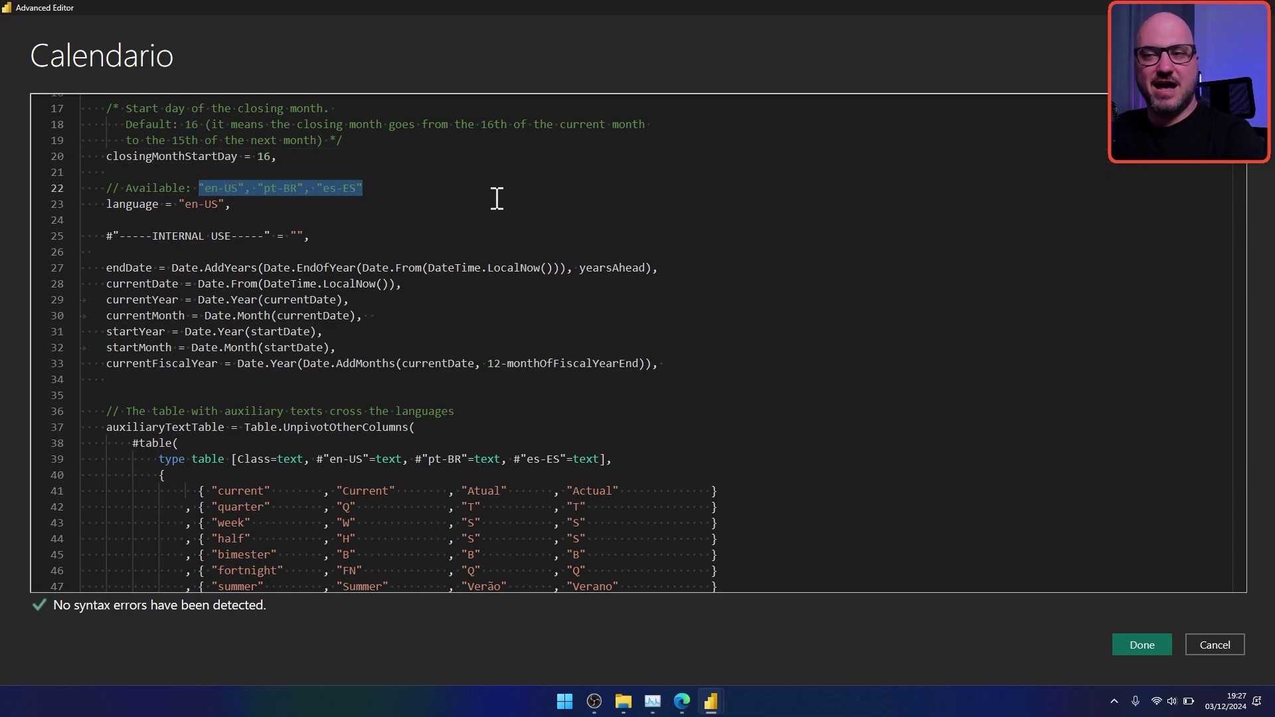
pyautogui.click(445, 194)
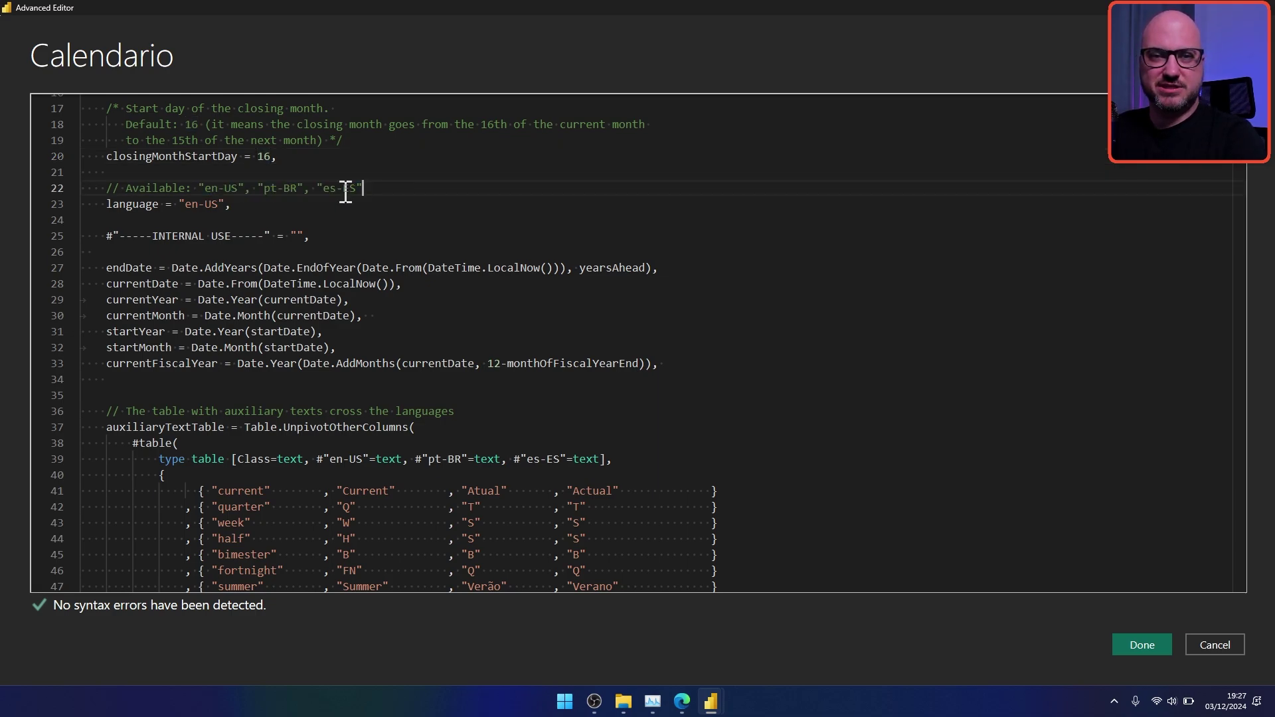
pyautogui.moveTo(206, 188); pyautogui.dragTo(362, 188)
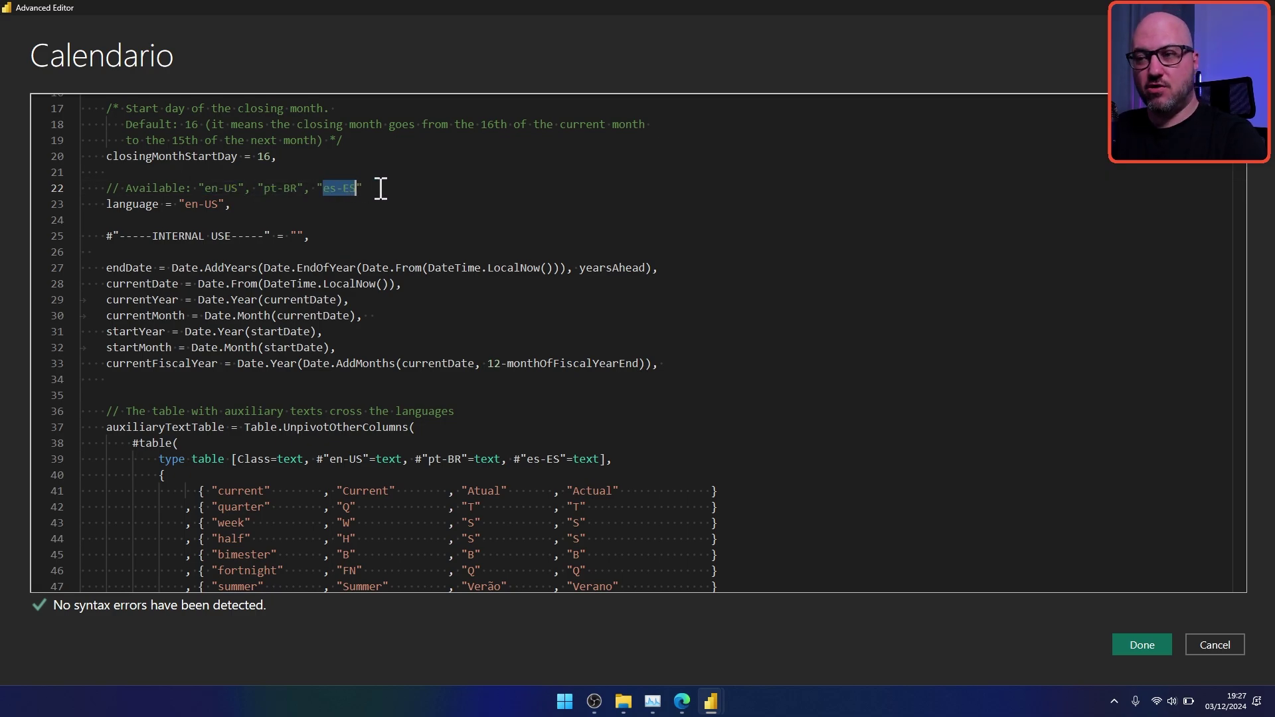
pyautogui.click(379, 188)
pyautogui.click(229, 206)
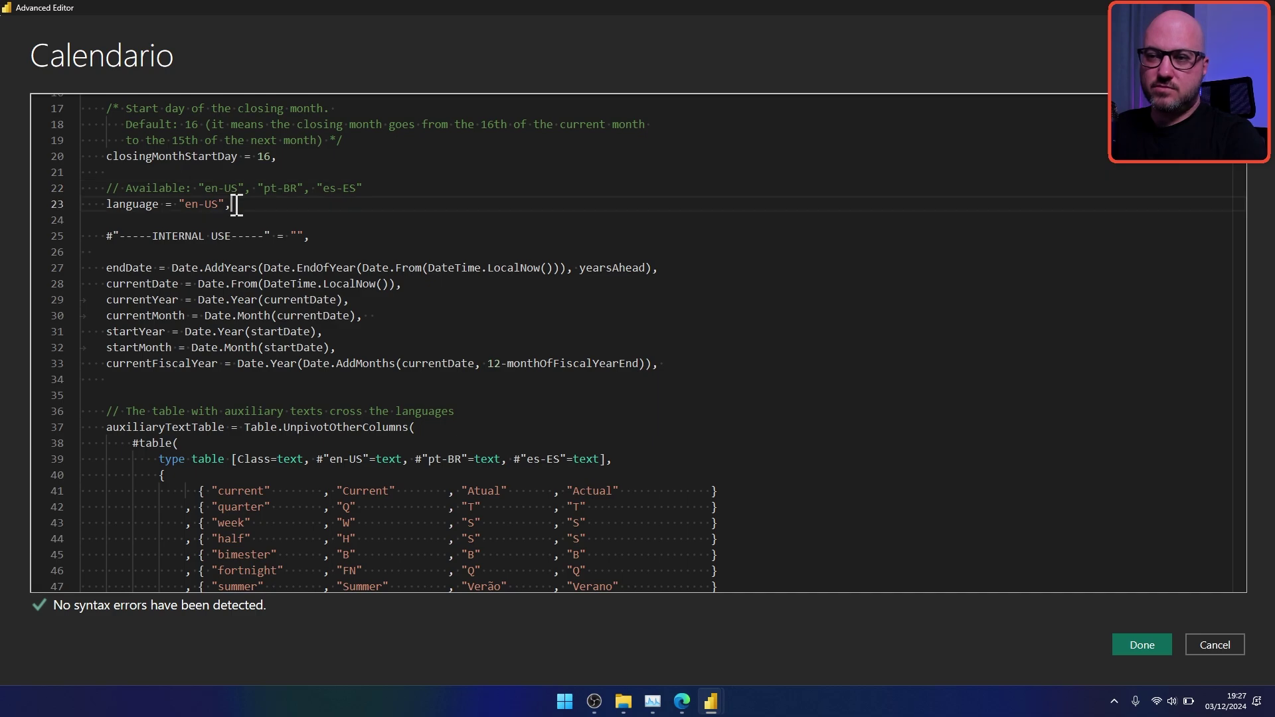
pyautogui.write(',')
pyautogui.moveTo(264, 188); pyautogui.dragTo(295, 191)
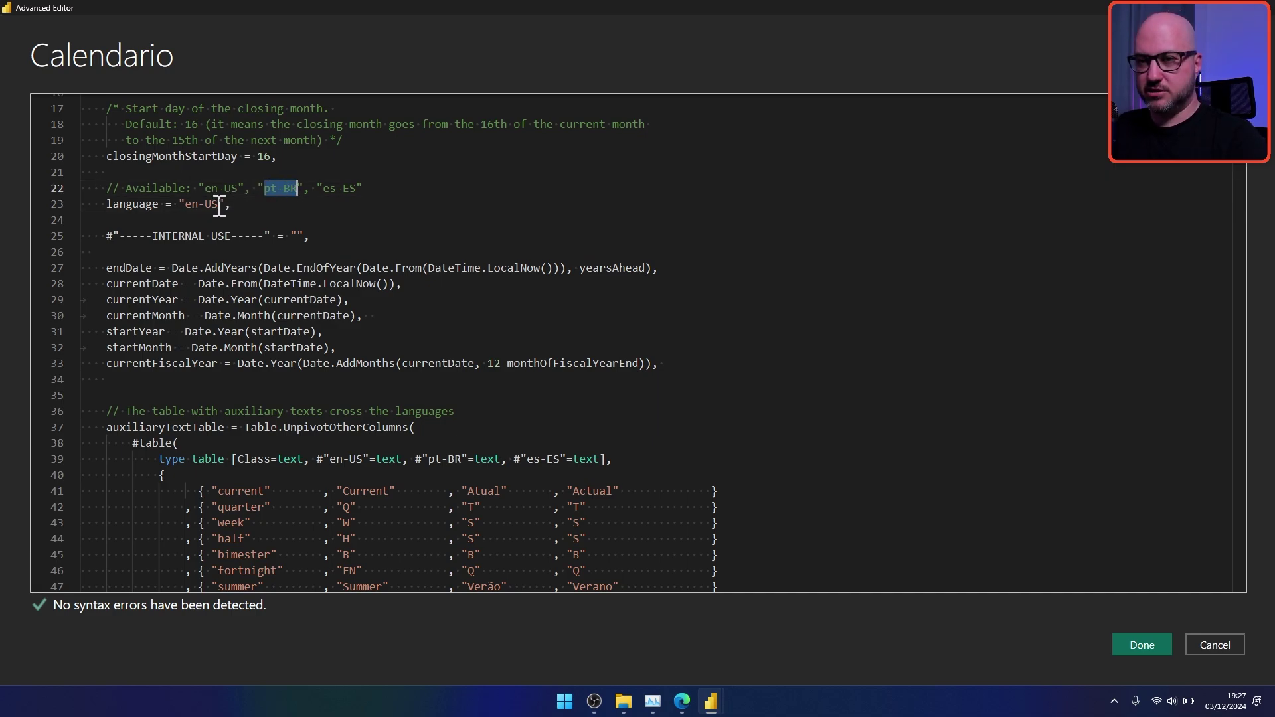
pyautogui.moveTo(184, 205); pyautogui.dragTo(214, 205)
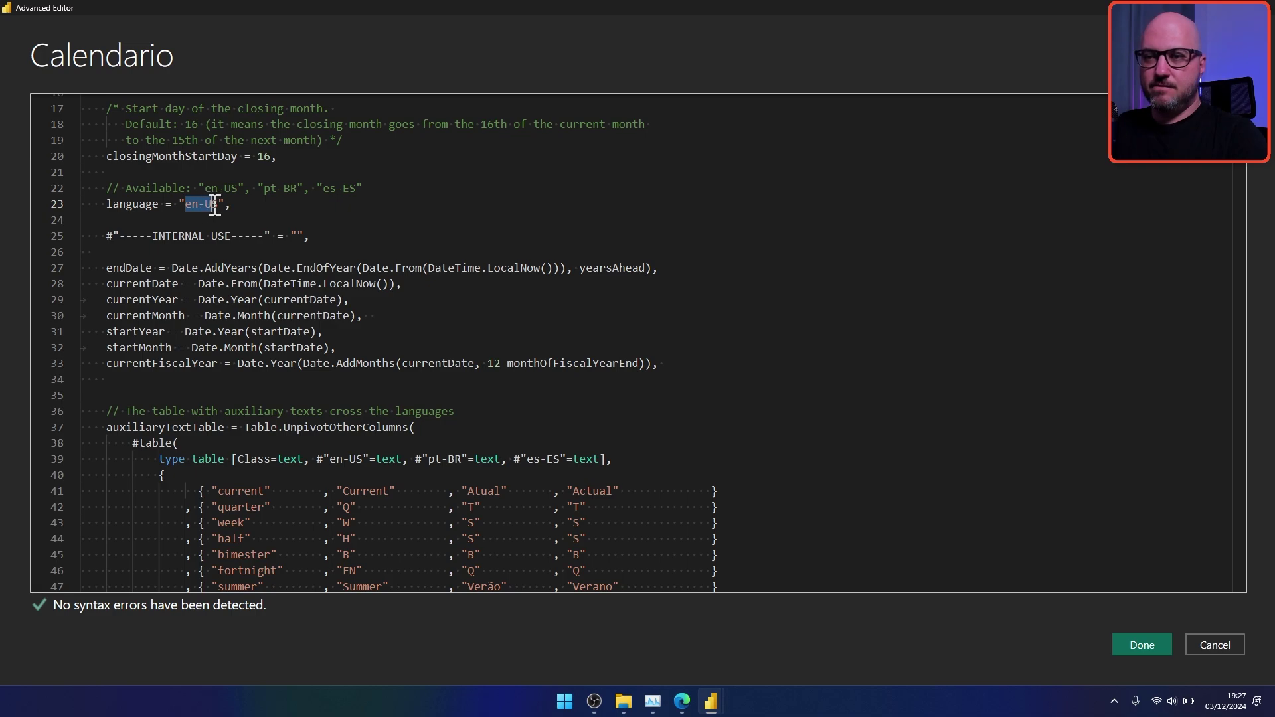
pyautogui.write('pt-BR')
pyautogui.click(276, 207)
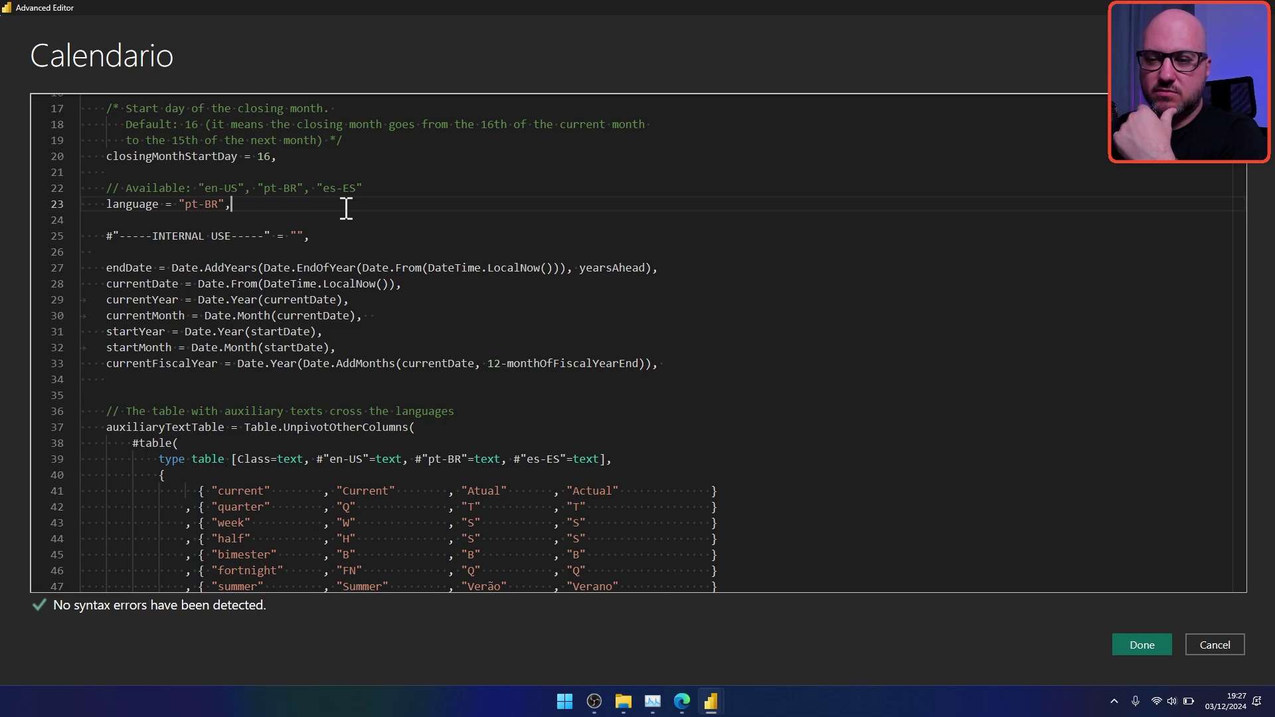
# Step: Examine the auxiliary text table with its translations and the fixed holiday lists for each language in the GENERATE HOLIDAYS section
pyautogui.scroll(-2, 346, 208)
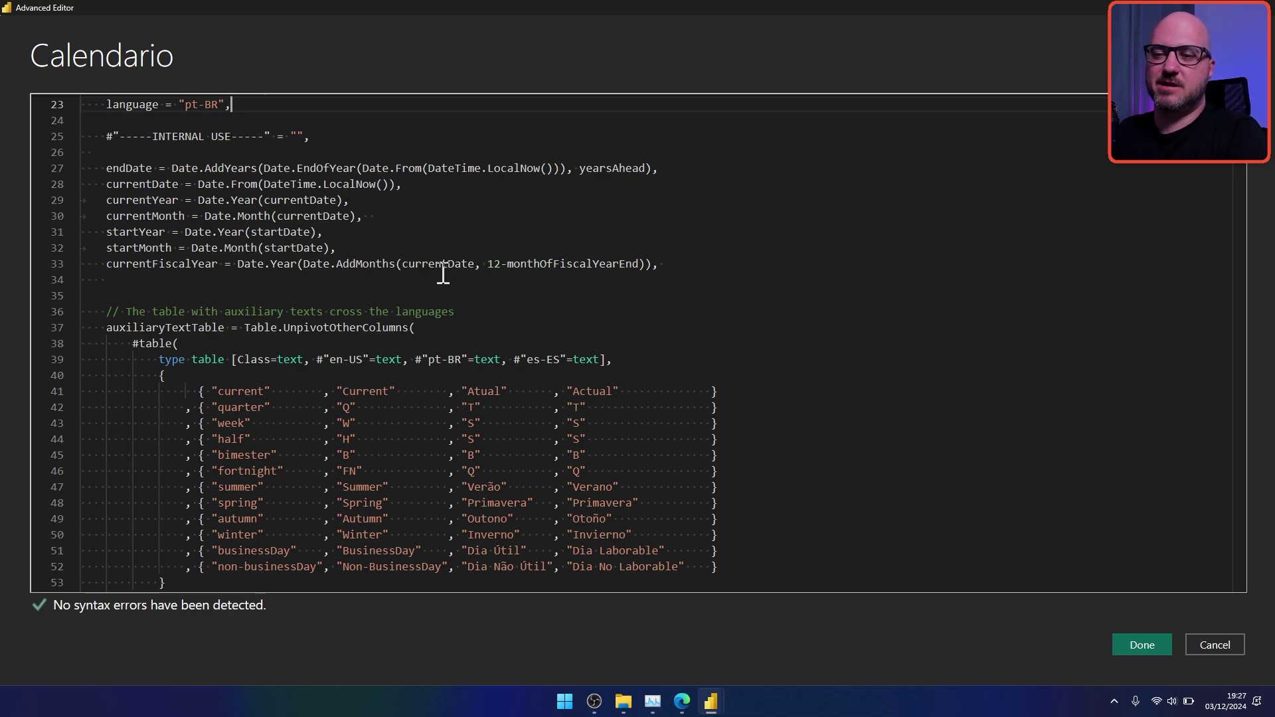
pyautogui.scroll(-1, 443, 272)
pyautogui.scroll(-7, 444, 272)
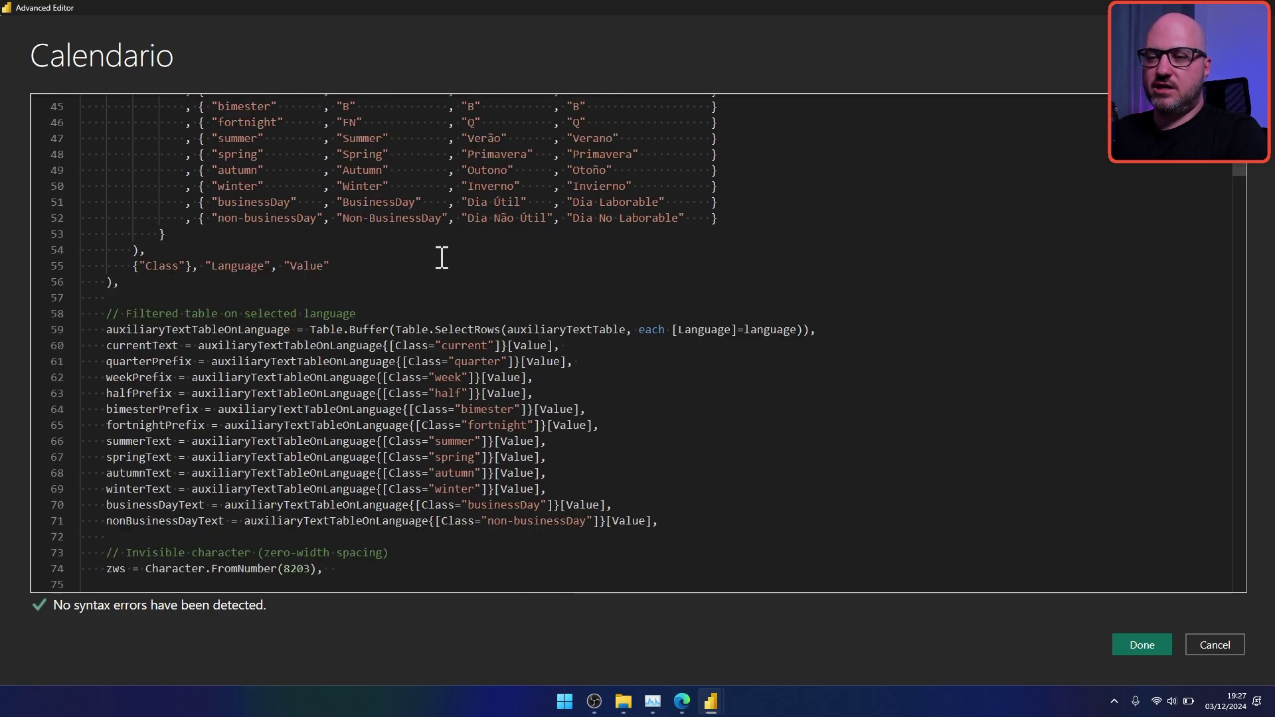
pyautogui.scroll(5, 441, 256)
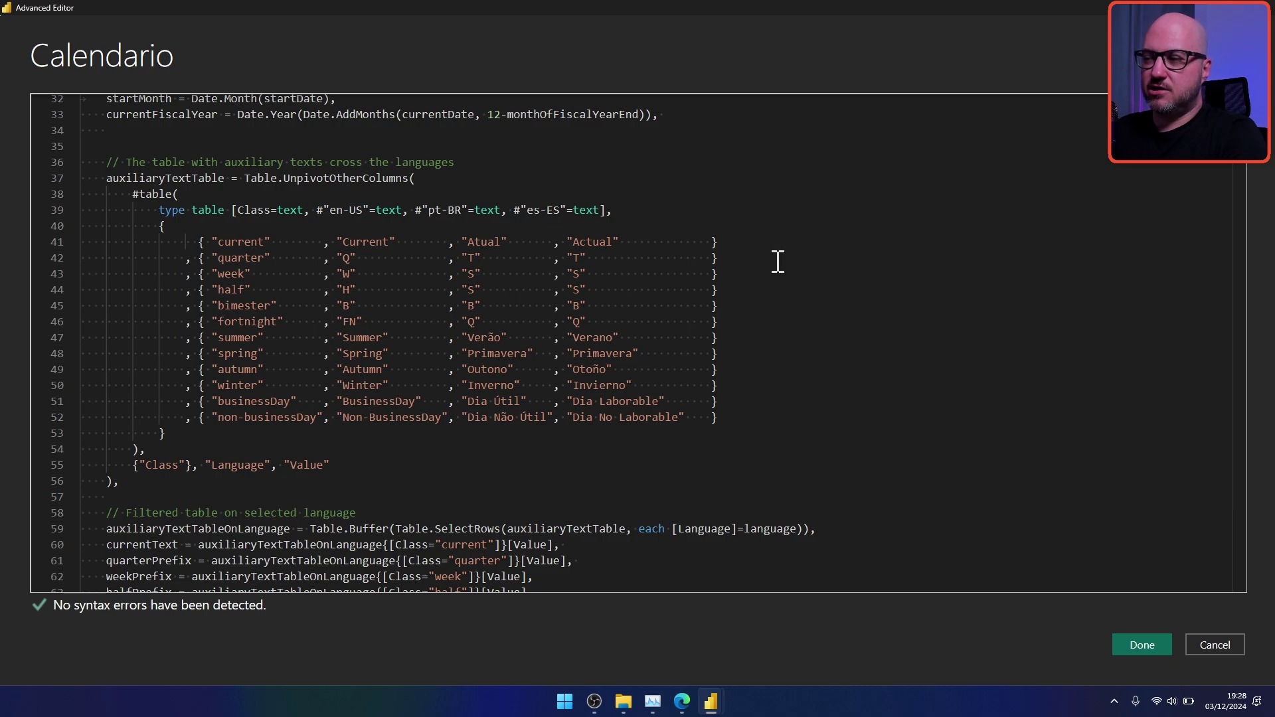
pyautogui.scroll(-2, 823, 328)
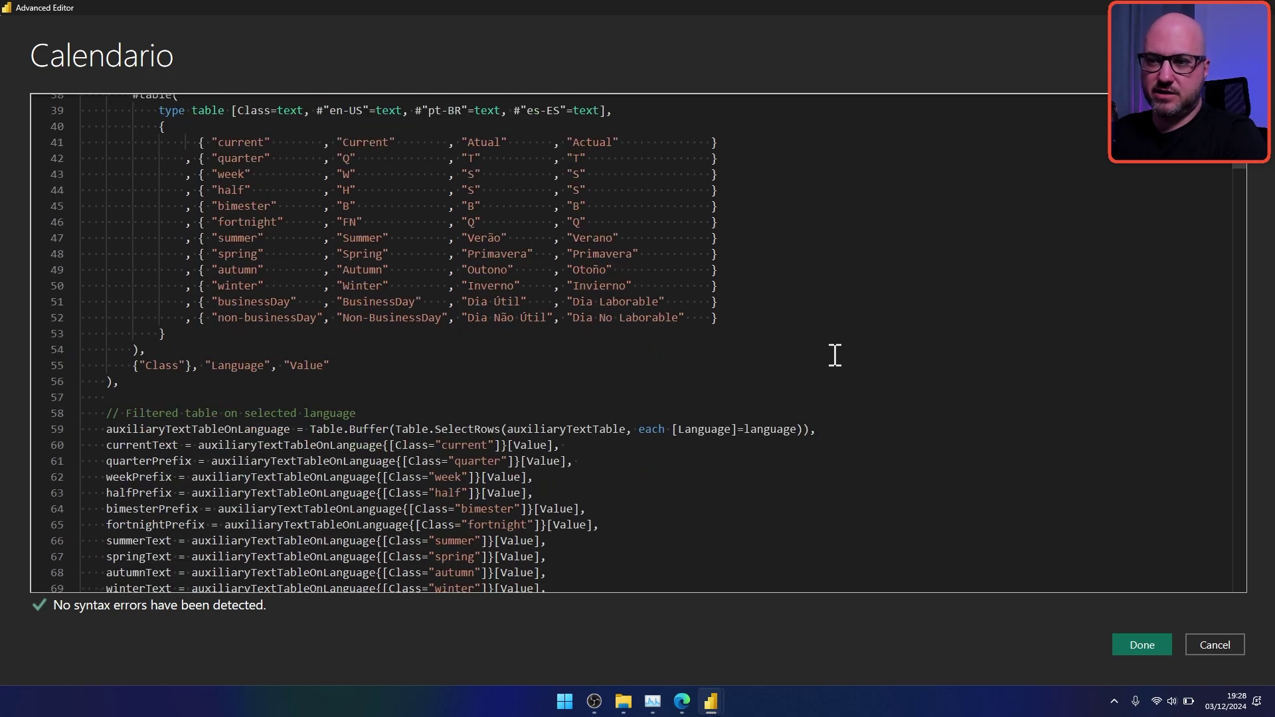
pyautogui.scroll(-2, 766, 312)
pyautogui.scroll(-8, 766, 309)
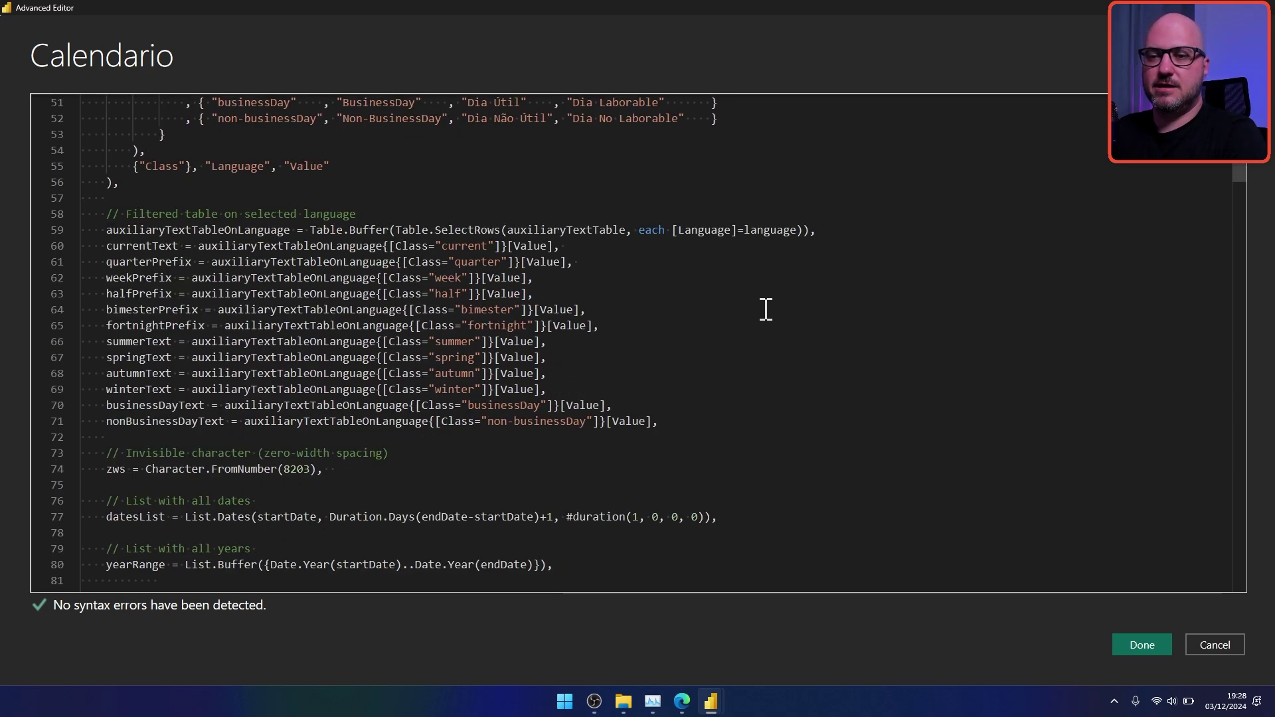
pyautogui.scroll(-4, 762, 307)
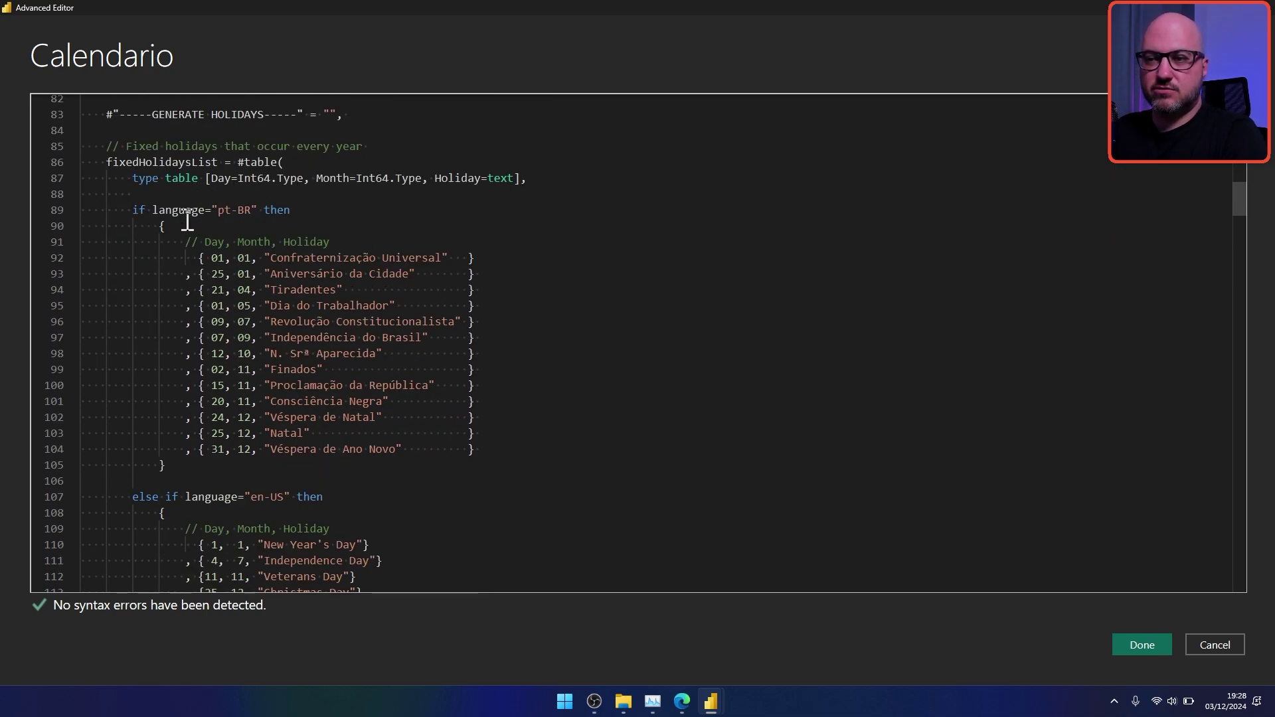
pyautogui.scroll(-3, 372, 398)
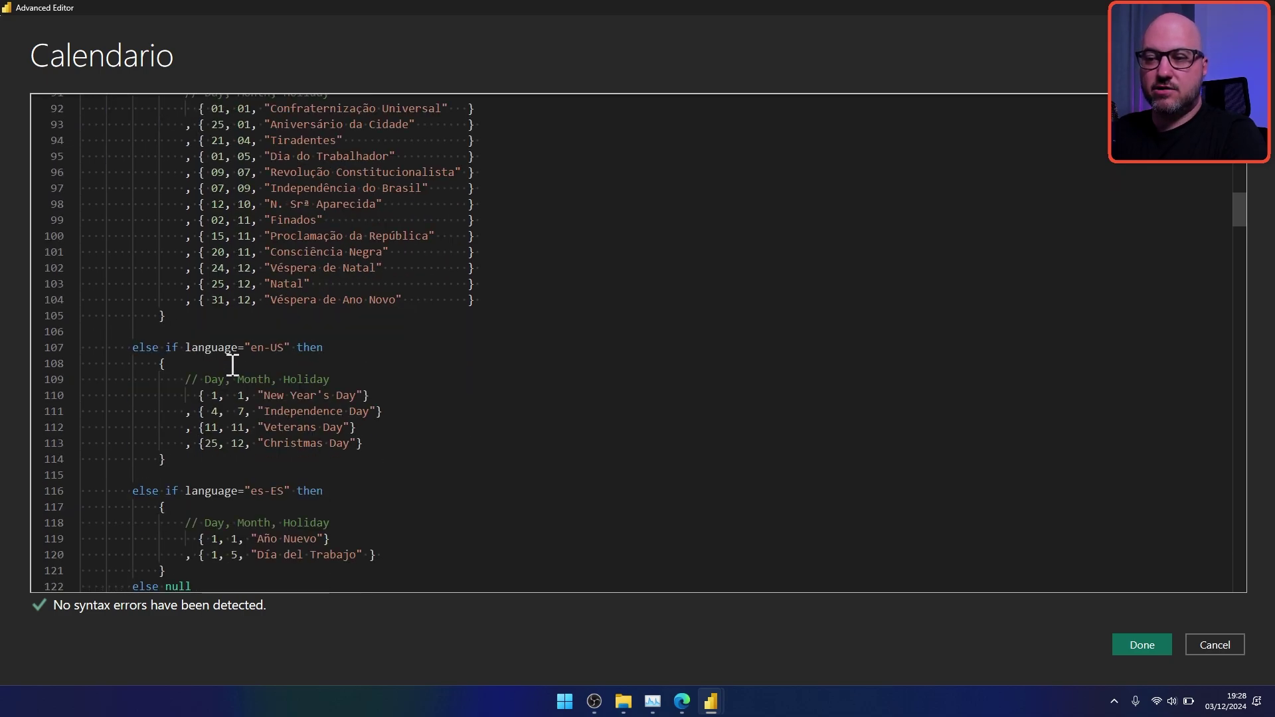
pyautogui.scroll(-4, 318, 410)
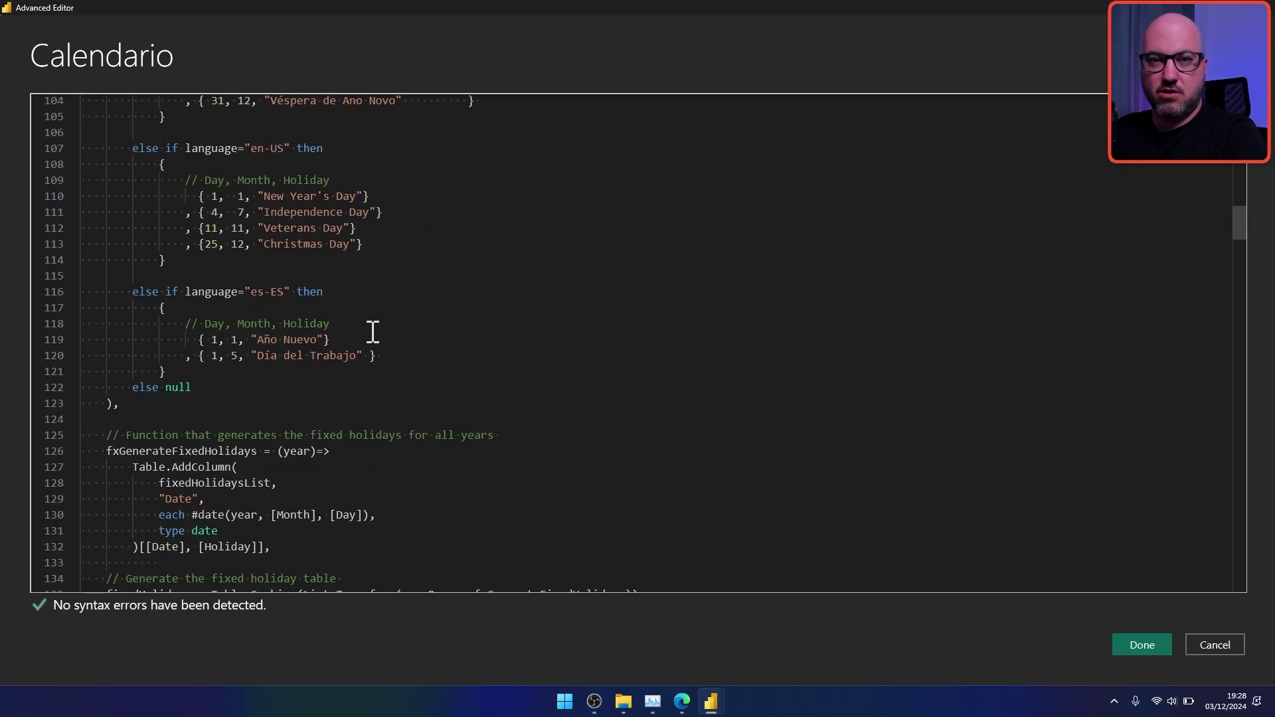
# Step: Compare the pt-BR, en-US and es-ES entries of fixedHolidaysList, checking the day, month and holiday name format
pyautogui.scroll(6, 371, 329)
pyautogui.scroll(-1, 370, 327)
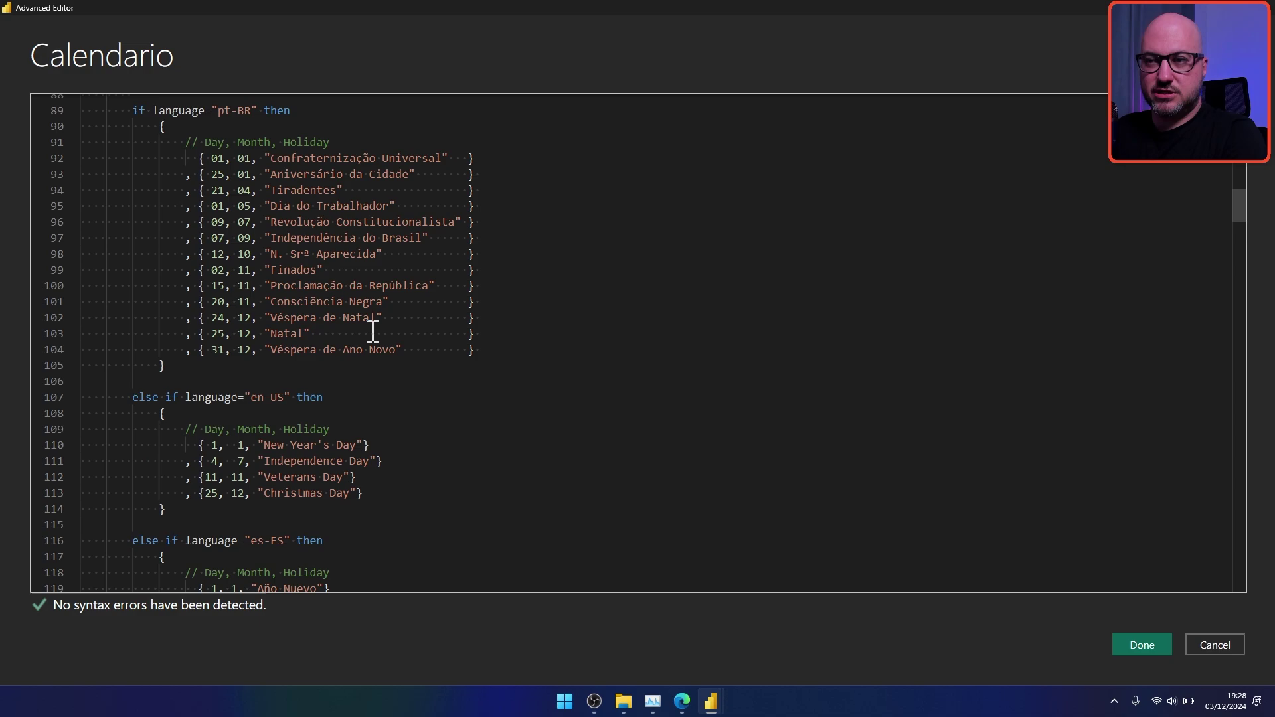
pyautogui.scroll(-2, 370, 332)
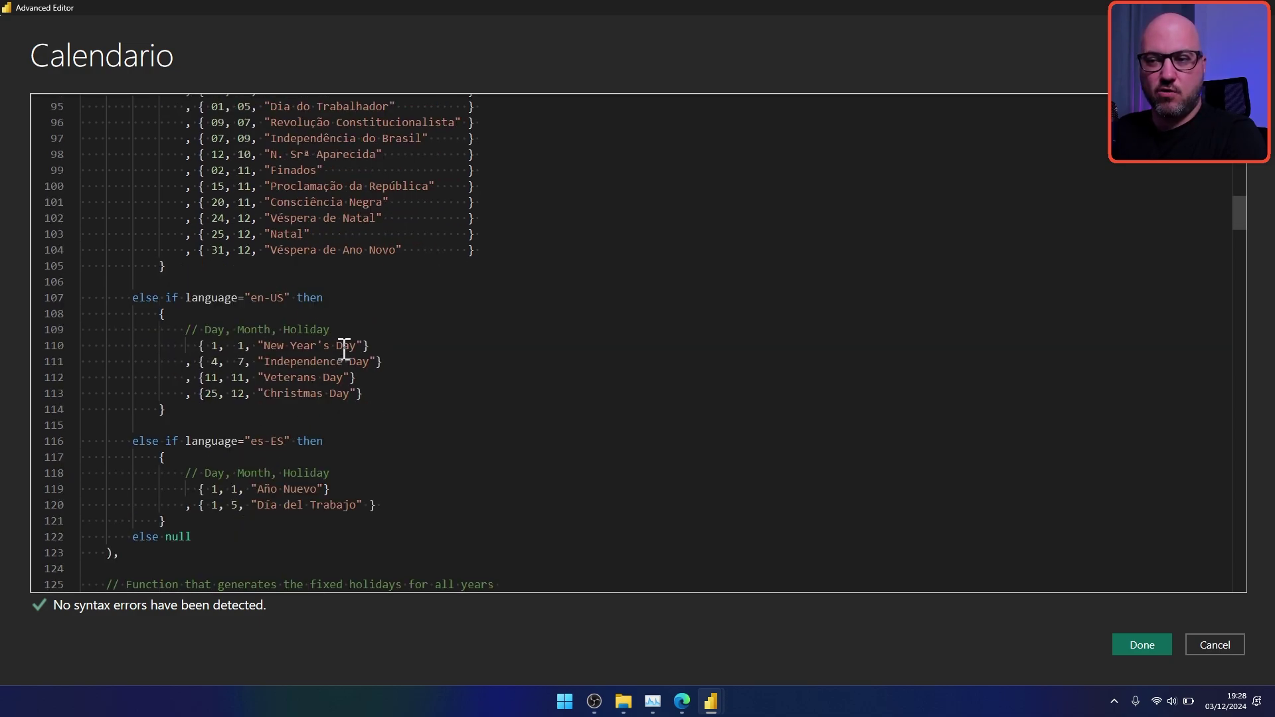
pyautogui.scroll(5, 374, 370)
pyautogui.scroll(-2, 368, 376)
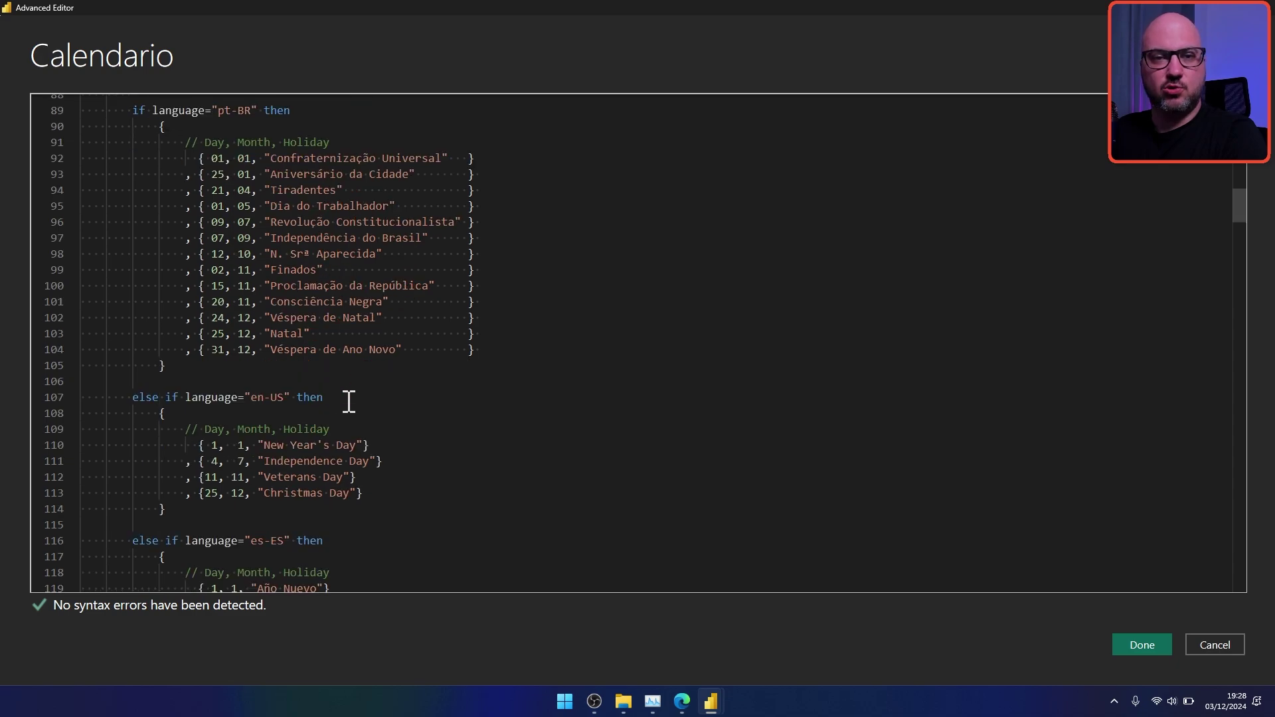
pyautogui.scroll(4, 261, 279)
pyautogui.scroll(-8, 262, 347)
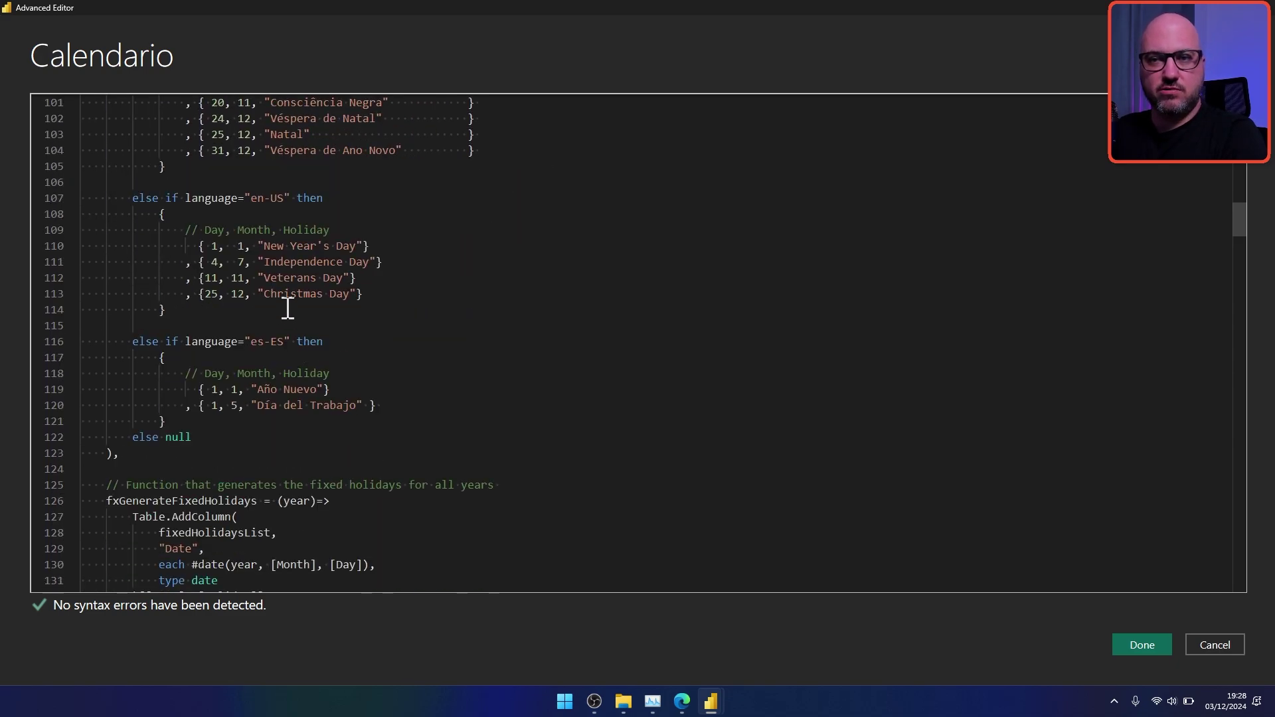
pyautogui.scroll(10, 287, 308)
pyautogui.scroll(-5, 361, 289)
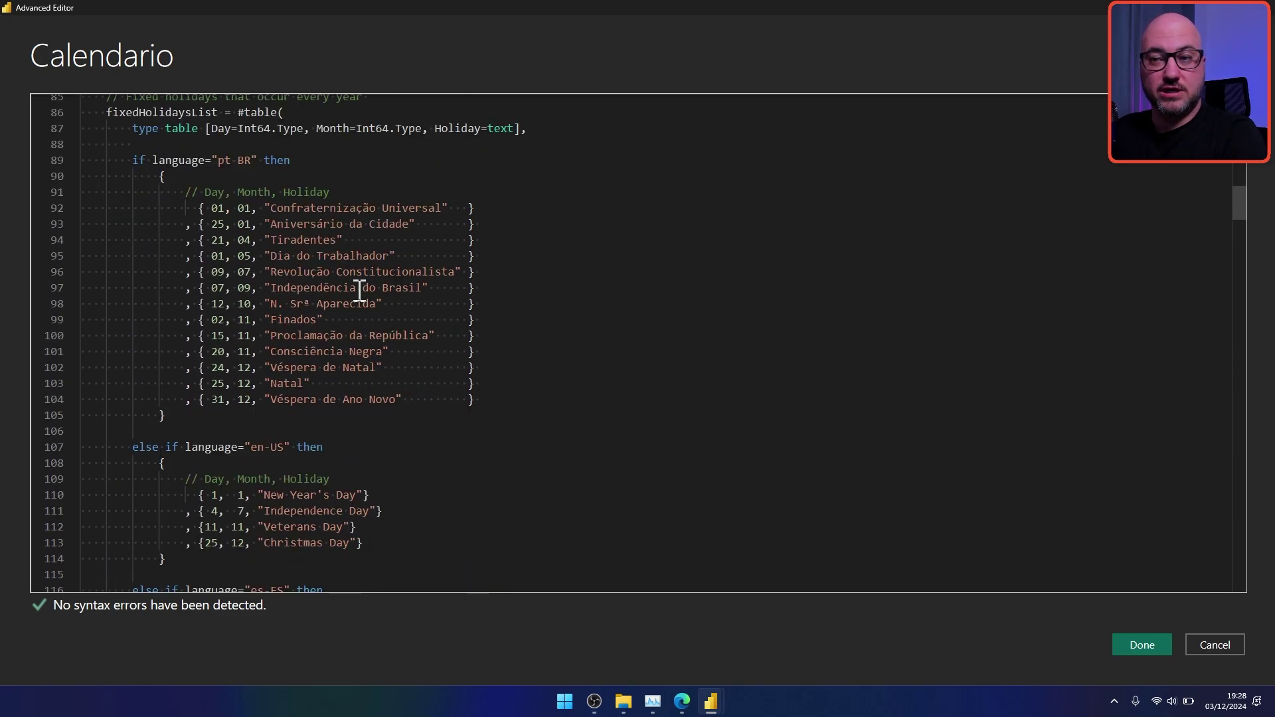
pyautogui.scroll(2, 371, 303)
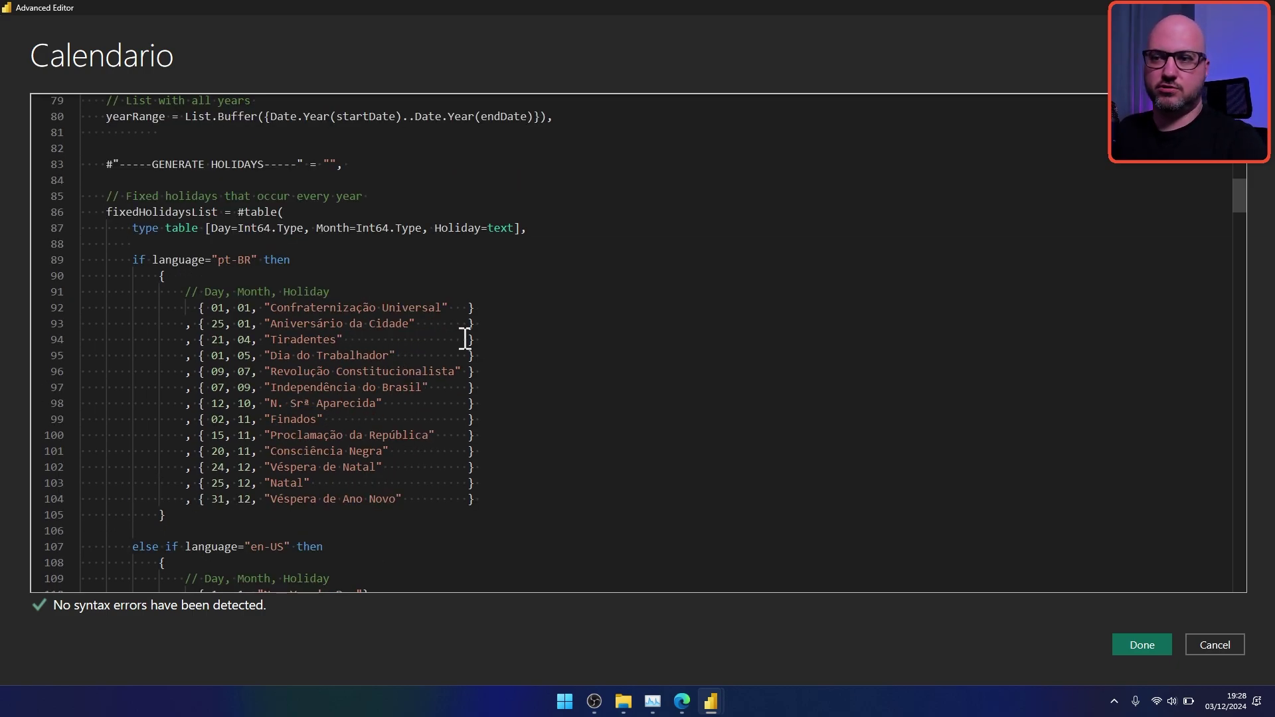
# Step: Examine the functions that generate the fixed and moving holidays, including the Easter-based movingHolidays table and its commented-out Carnaval lines
pyautogui.scroll(-3, 465, 338)
pyautogui.scroll(-12, 465, 338)
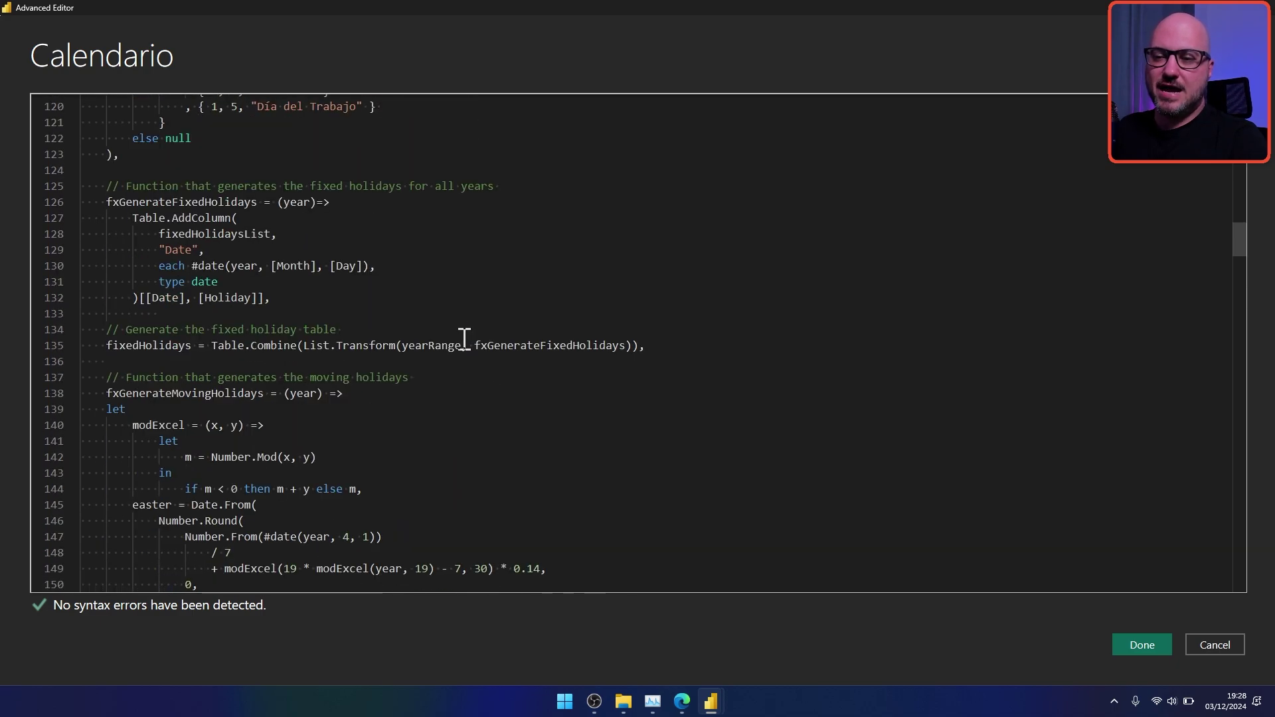
pyautogui.scroll(-1, 419, 339)
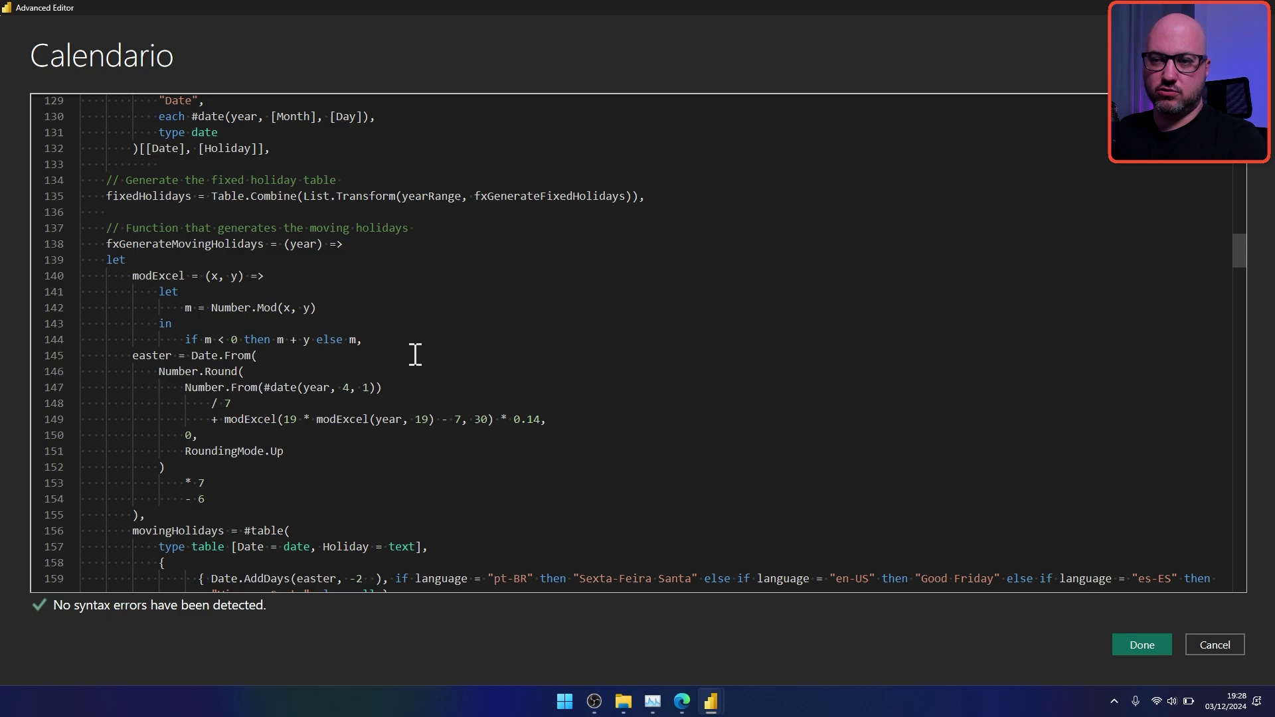
pyautogui.scroll(-4, 312, 321)
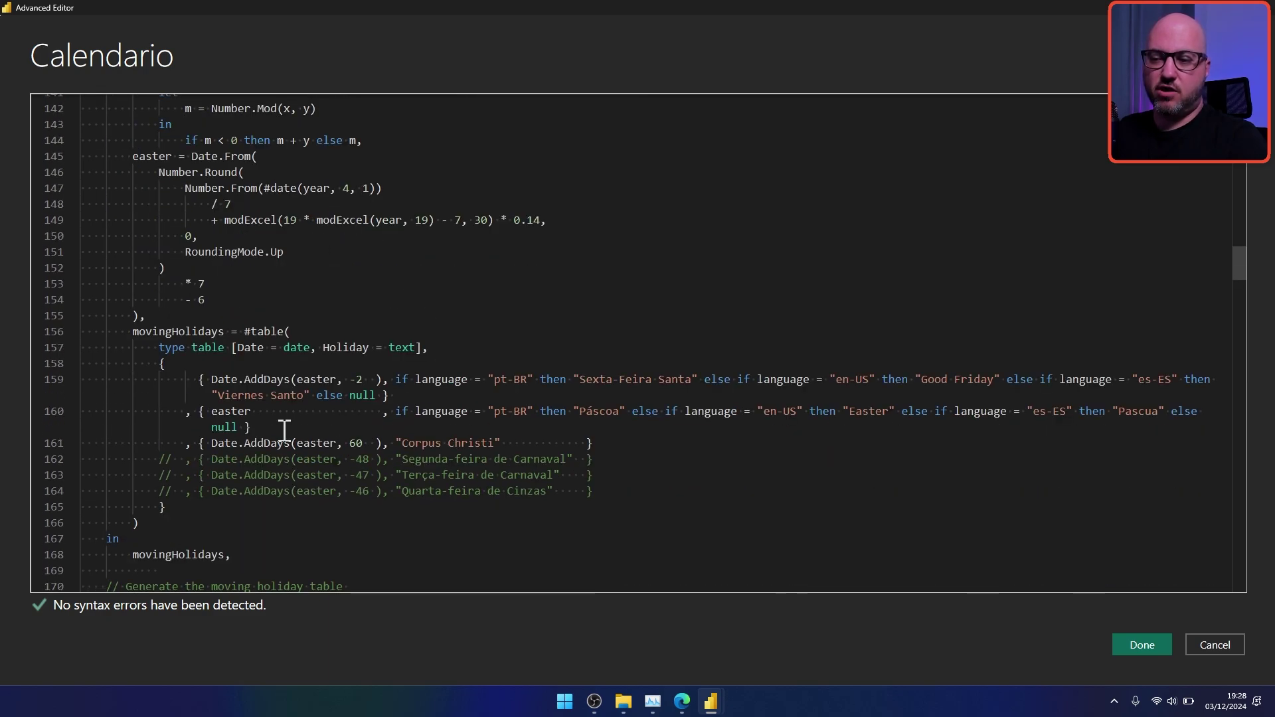
pyautogui.scroll(-5, 289, 419)
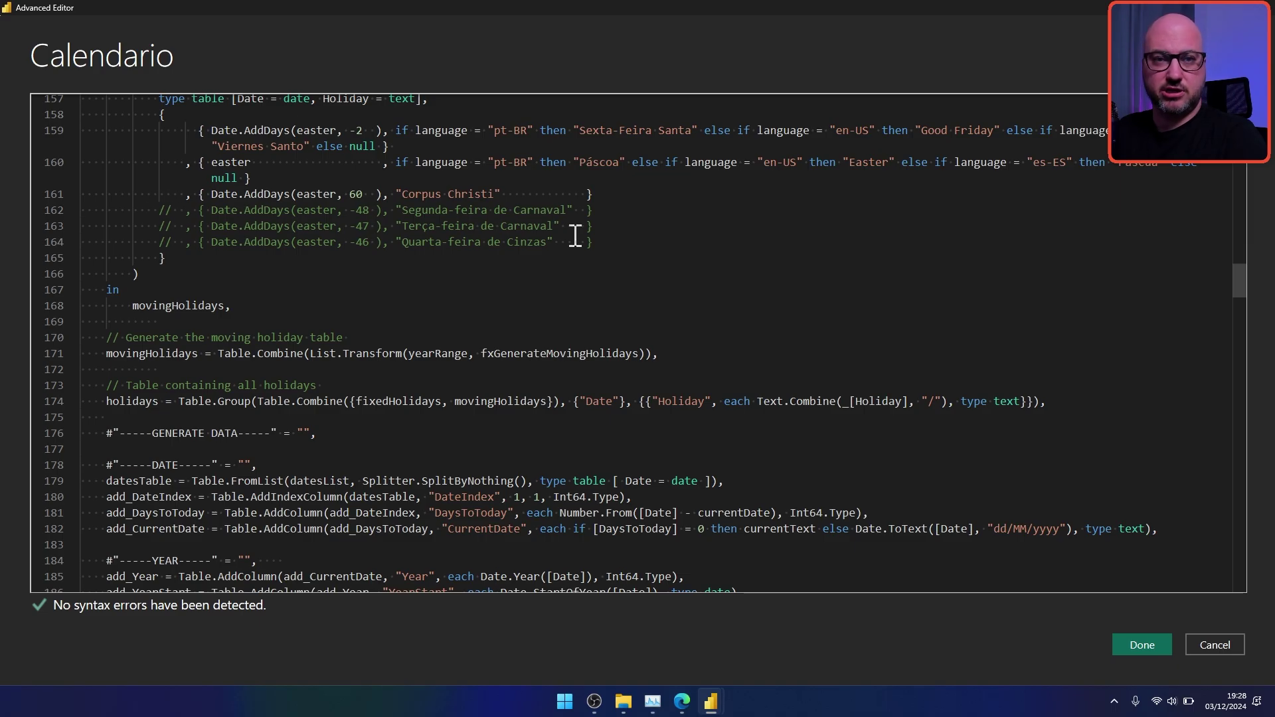
# Step: Review the column-generating sections from DATE through RENAME COLUMNS and apply the edited code to the Calendario query
pyautogui.scroll(-15, 562, 308)
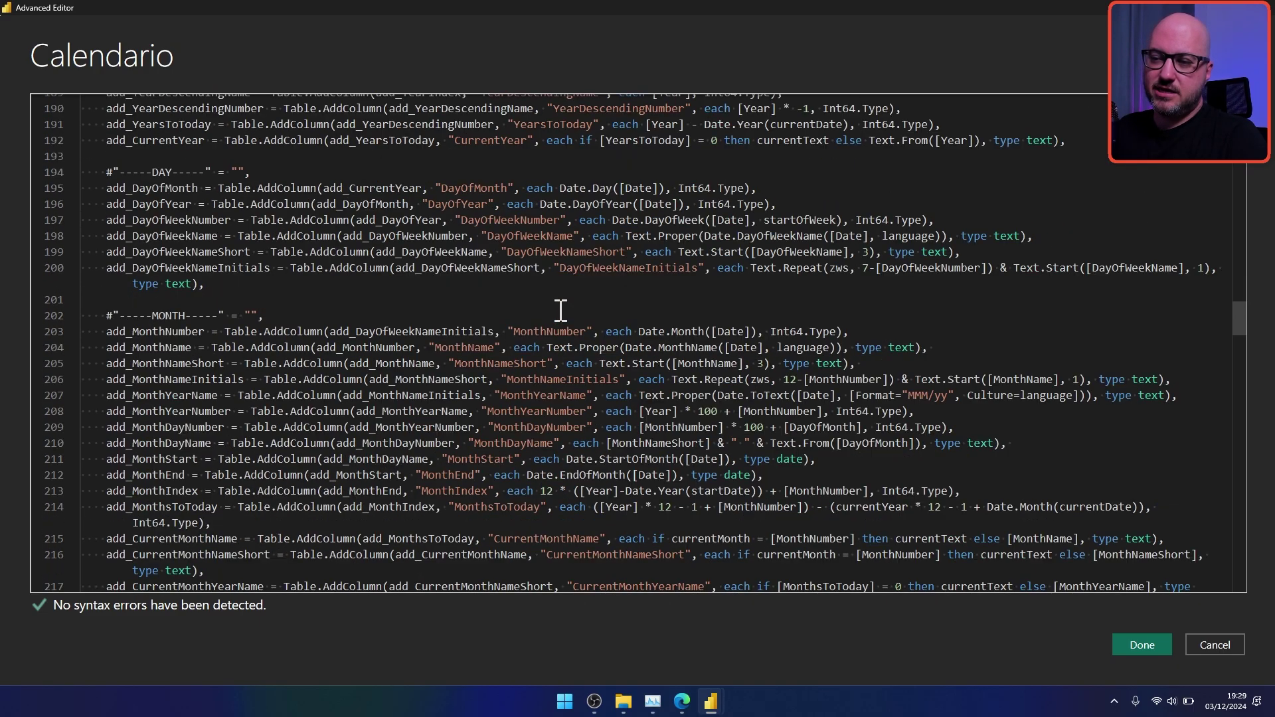
pyautogui.scroll(-13, 560, 310)
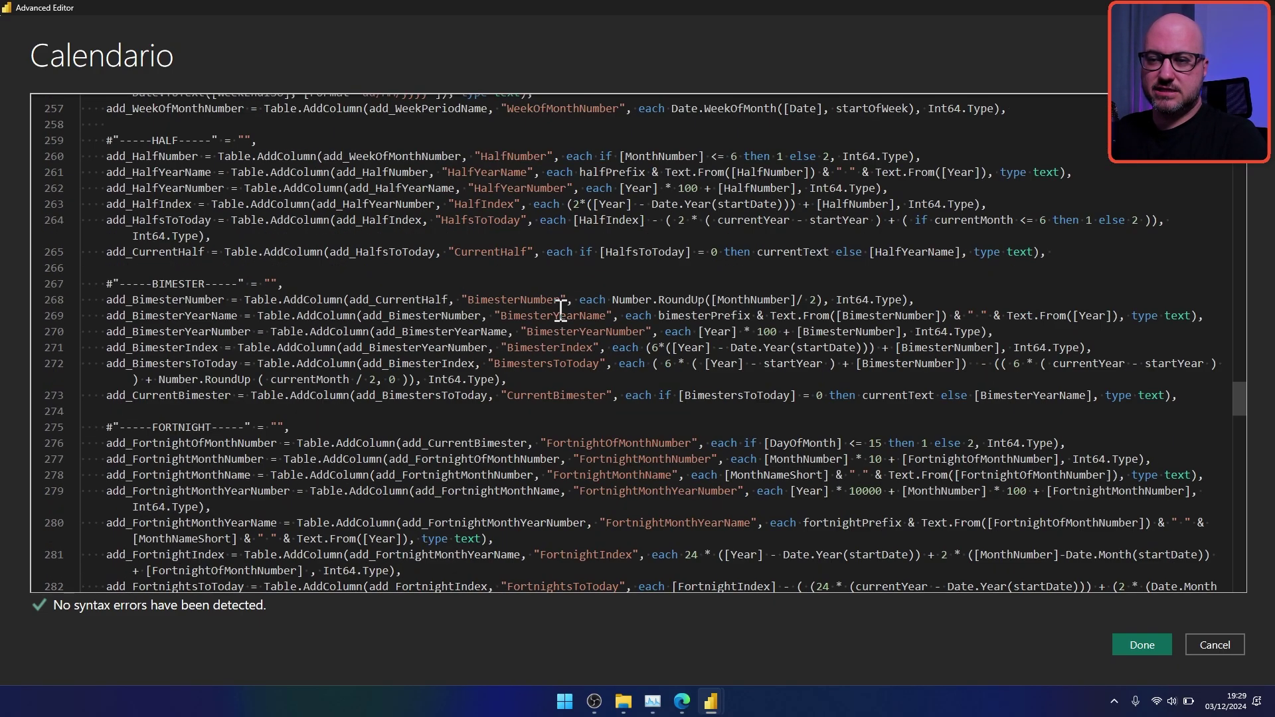
pyautogui.scroll(-15, 562, 311)
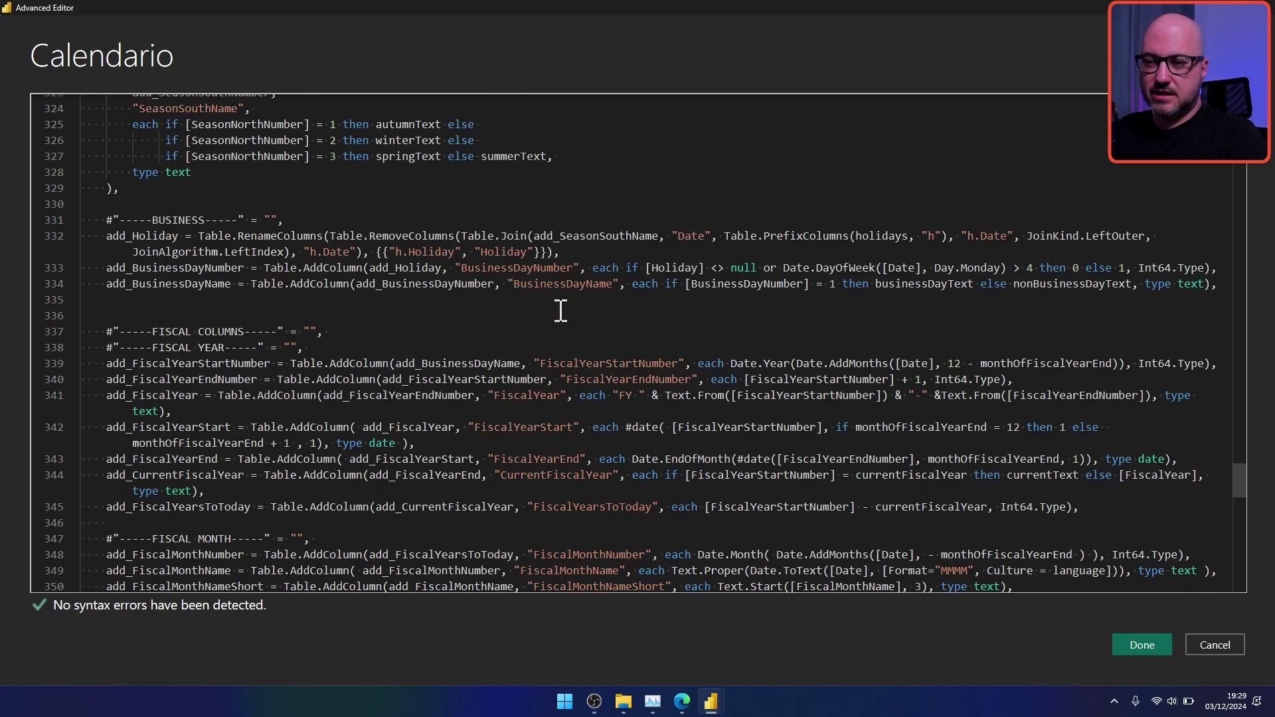
pyautogui.scroll(-12, 561, 310)
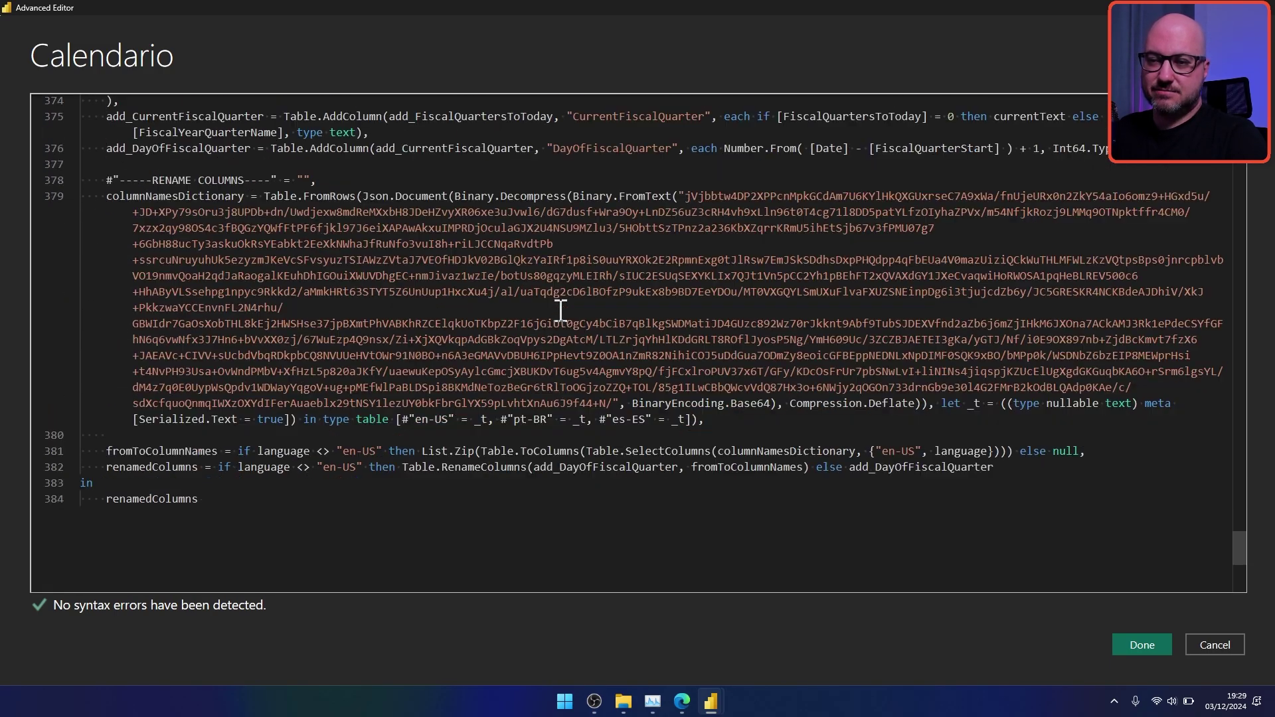
pyautogui.scroll(5, 399, 332)
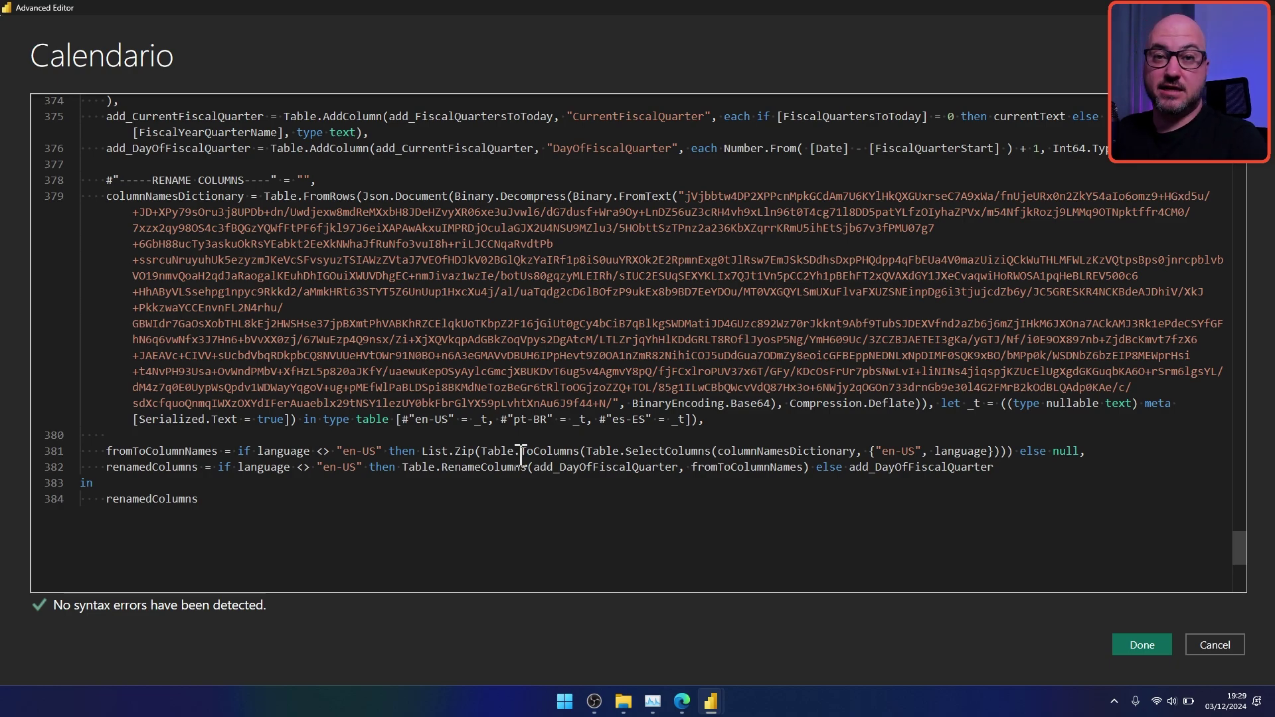
pyautogui.click(1145, 643)
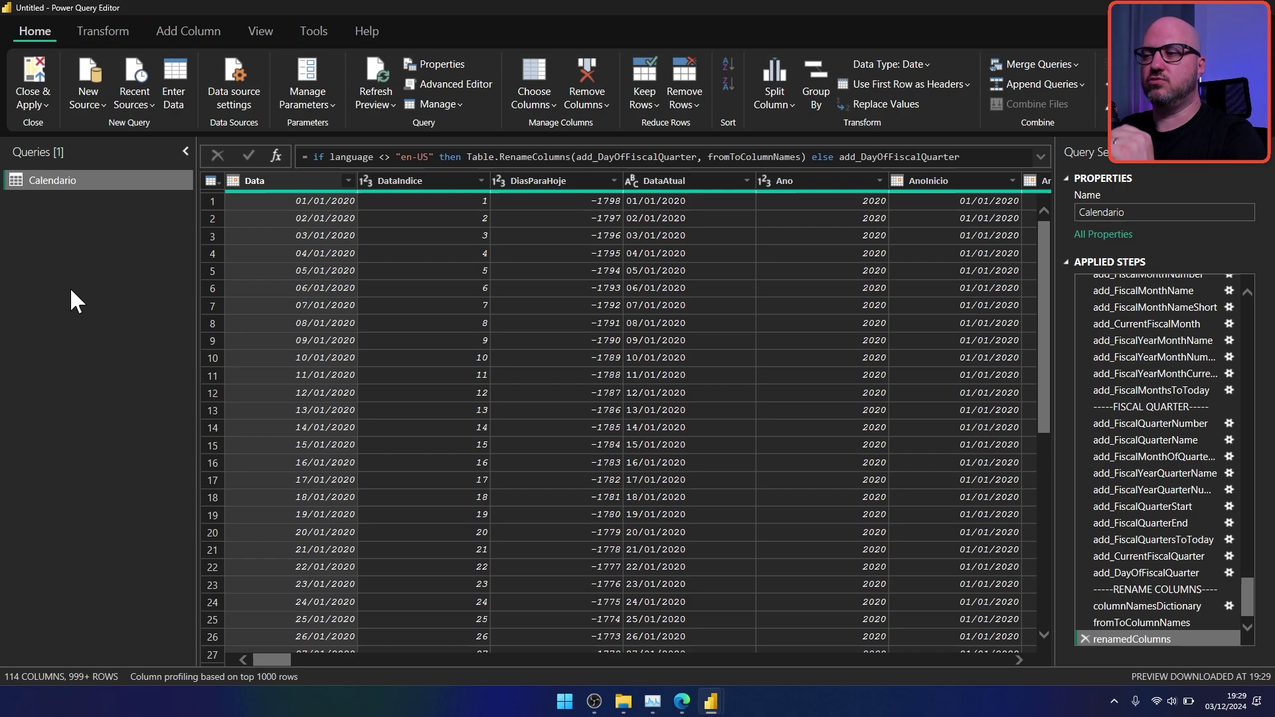
# Step: Switch to the GitHub repository in the browser, open periods.pq in the powerquery_code folder and copy its raw code
pyautogui.moveTo(689, 710)
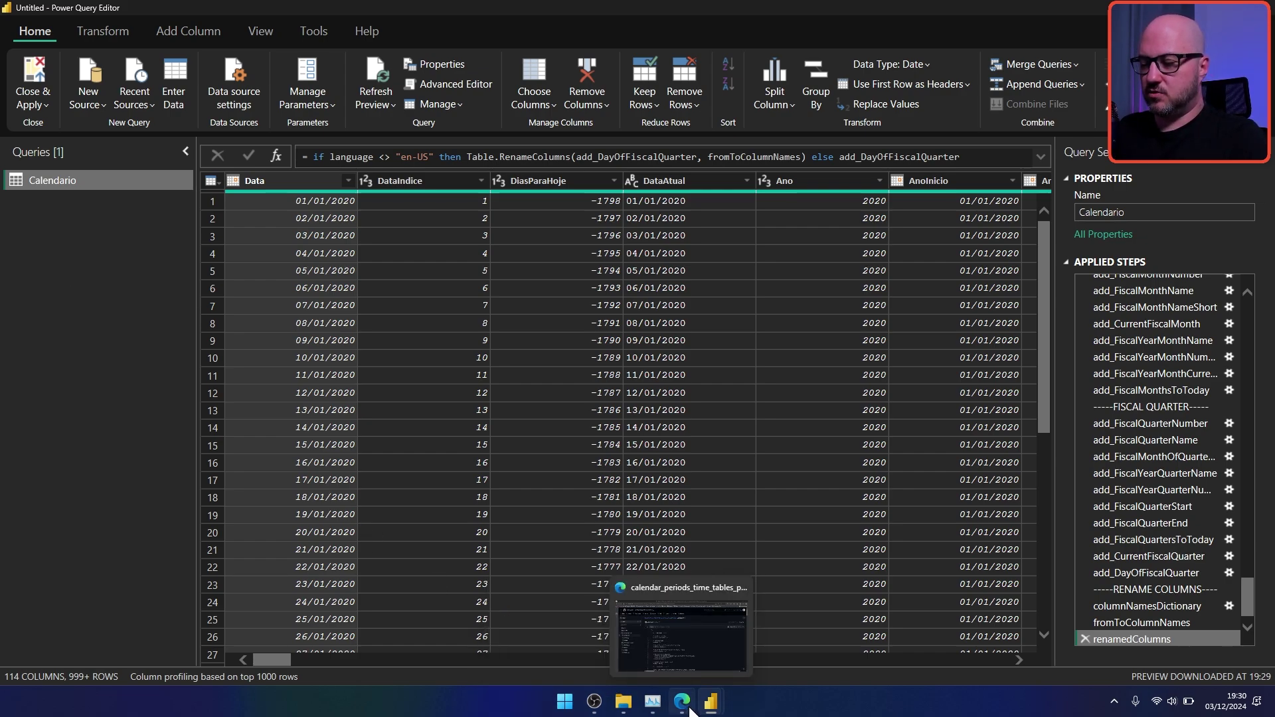
pyautogui.click(689, 664)
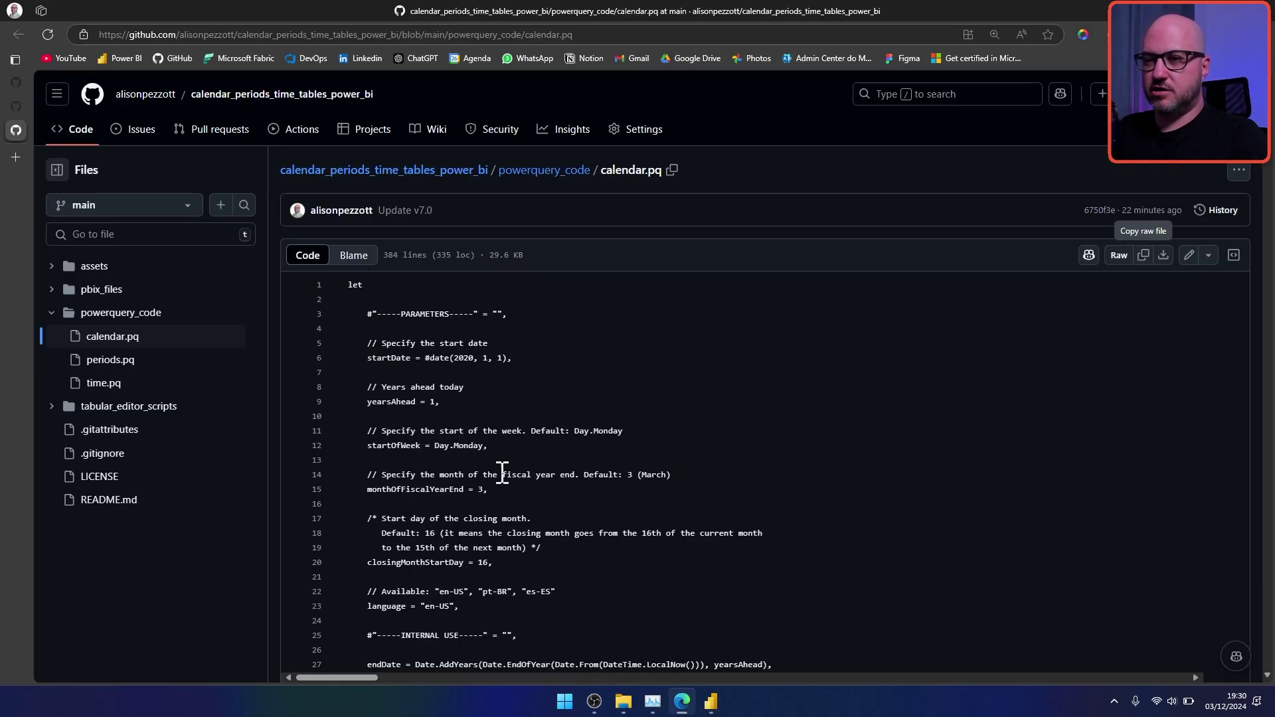
pyautogui.click(126, 364)
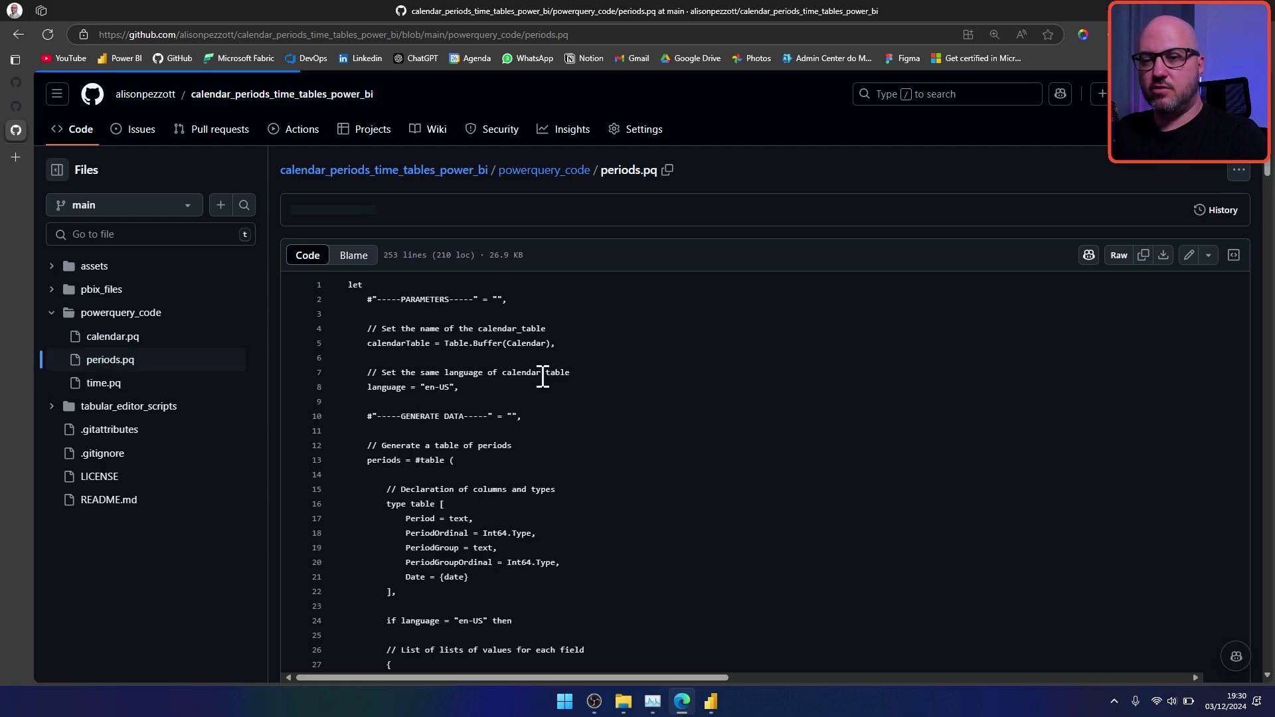
pyautogui.click(1144, 257)
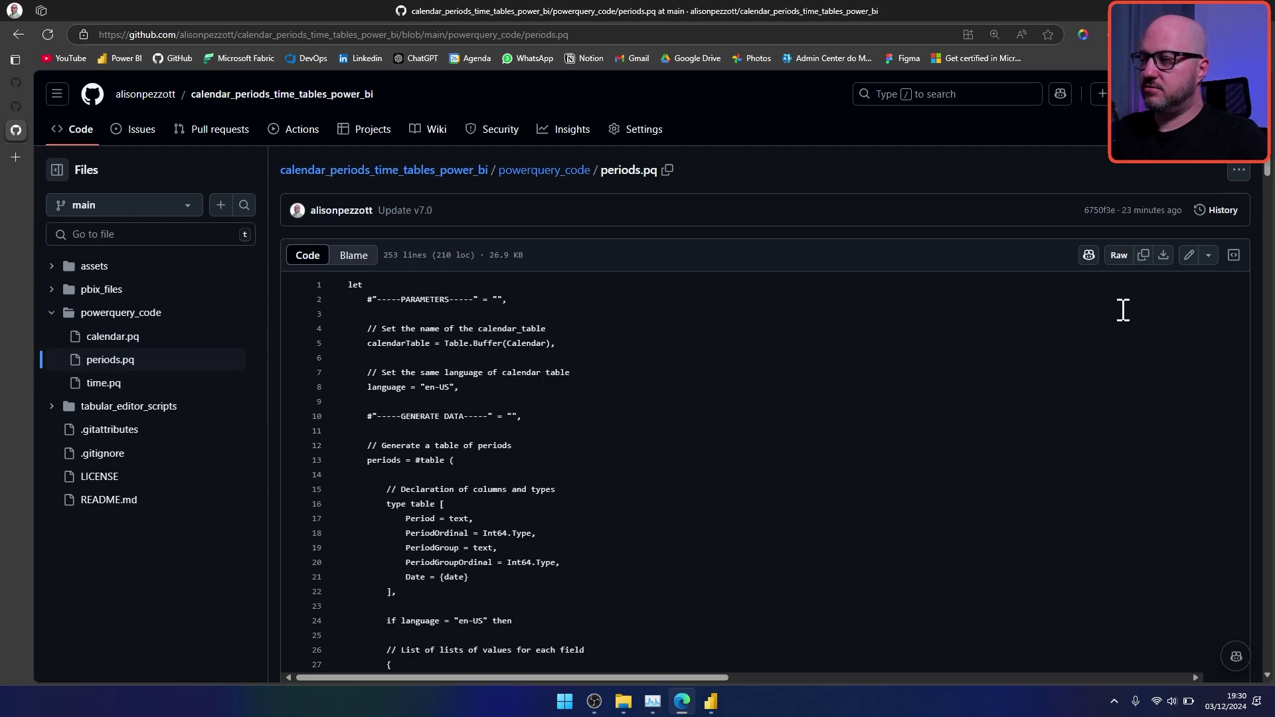
# Step: Switch back to the Power Query Editor, create a blank query and insert the copied periods.pq code in its Advanced Editor
pyautogui.moveTo(706, 705)
pyautogui.moveTo(731, 633)
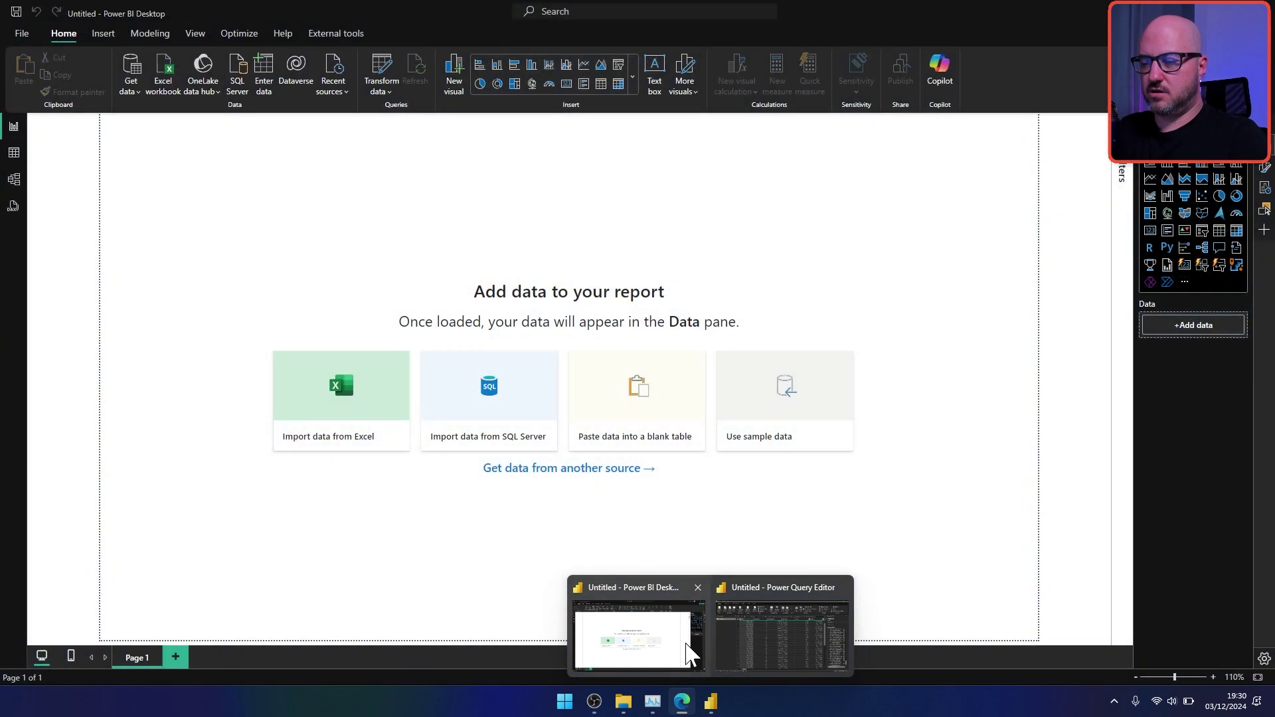
pyautogui.click(767, 636)
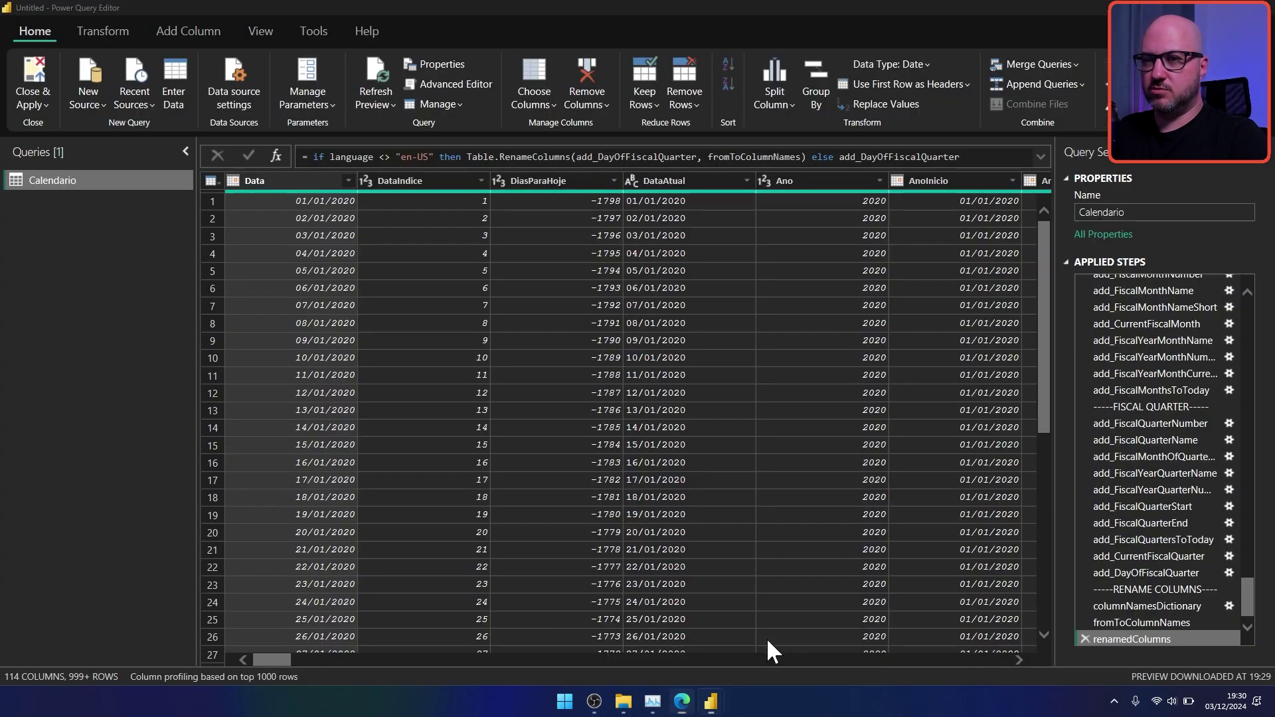
pyautogui.click(79, 104)
pyautogui.click(114, 265)
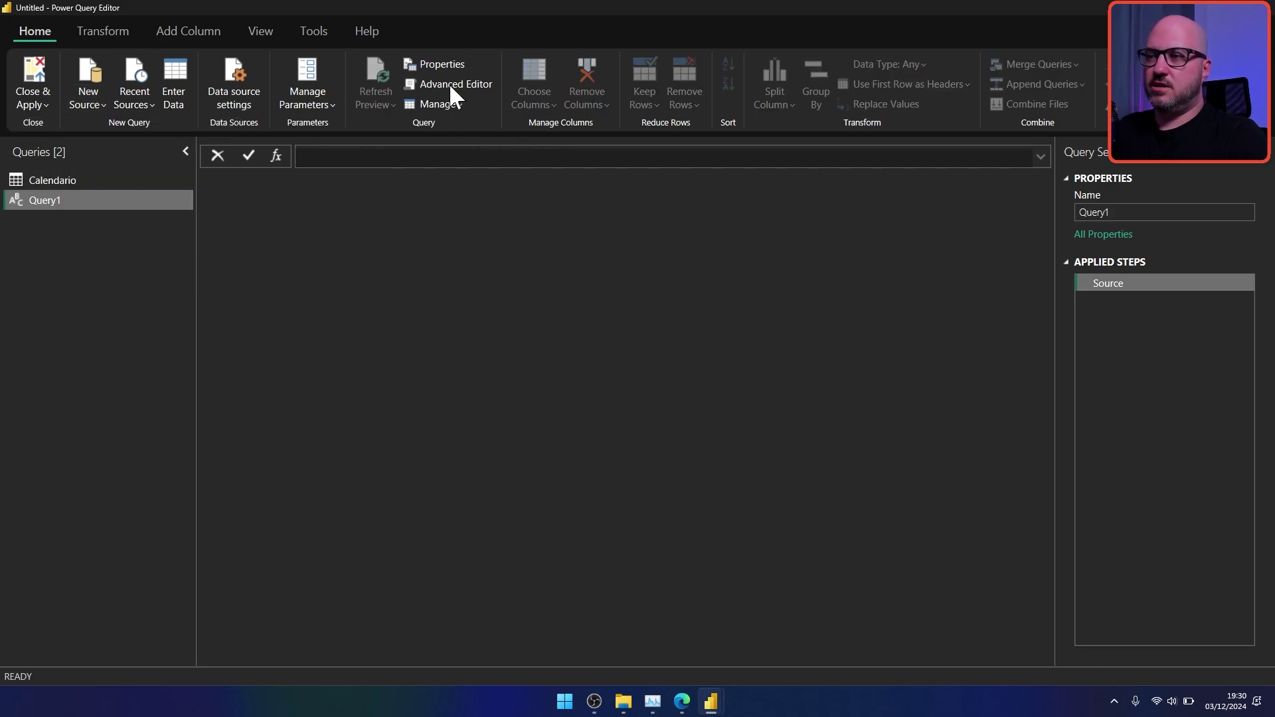
pyautogui.click(453, 84)
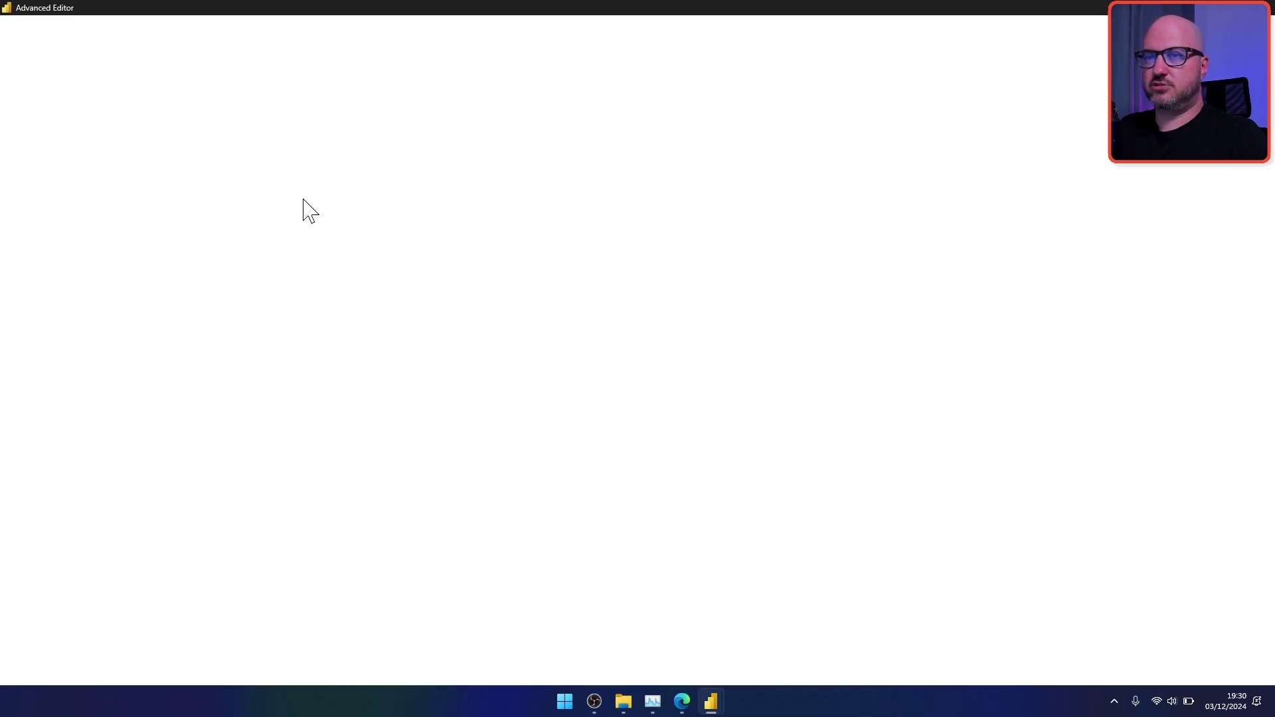
pyautogui.hotkey('ctrl', 'v')
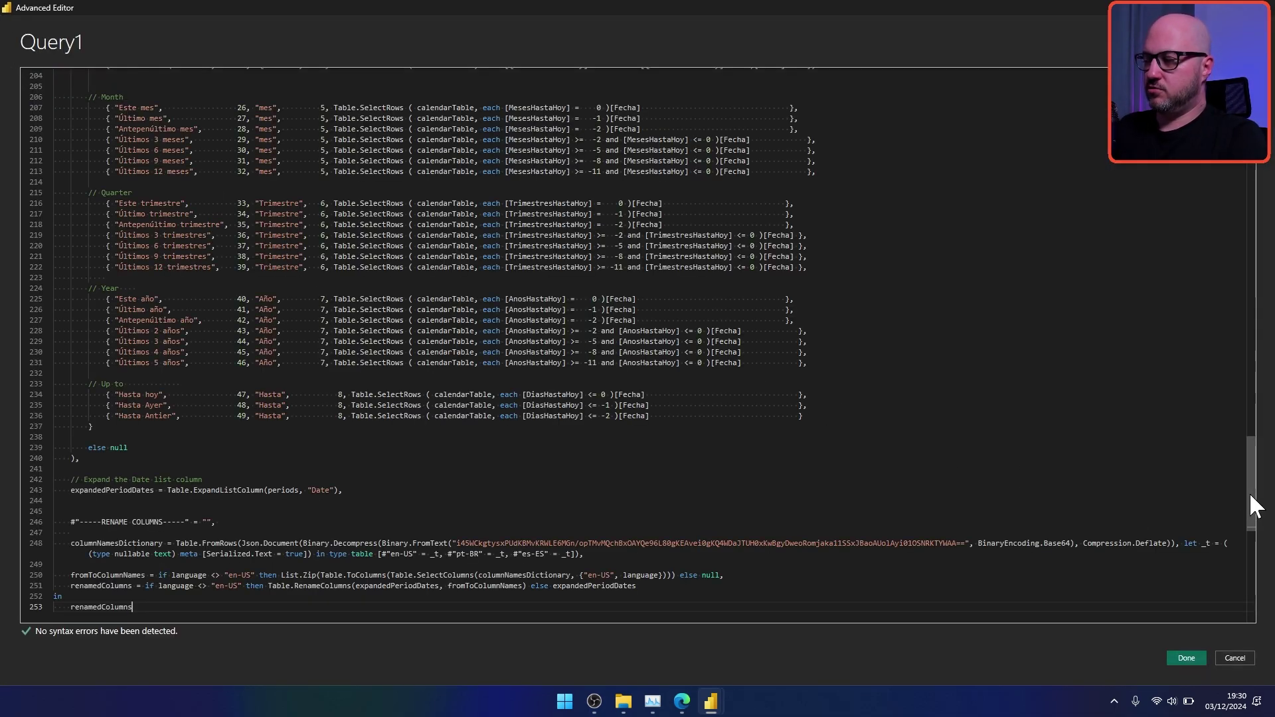
# Step: Set the calendarTable parameter to Table.Buffer(Calendario) and language to "pt-BR" in the periods code, and apply it to the query
pyautogui.moveTo(1253, 458); pyautogui.dragTo(1248, 100)
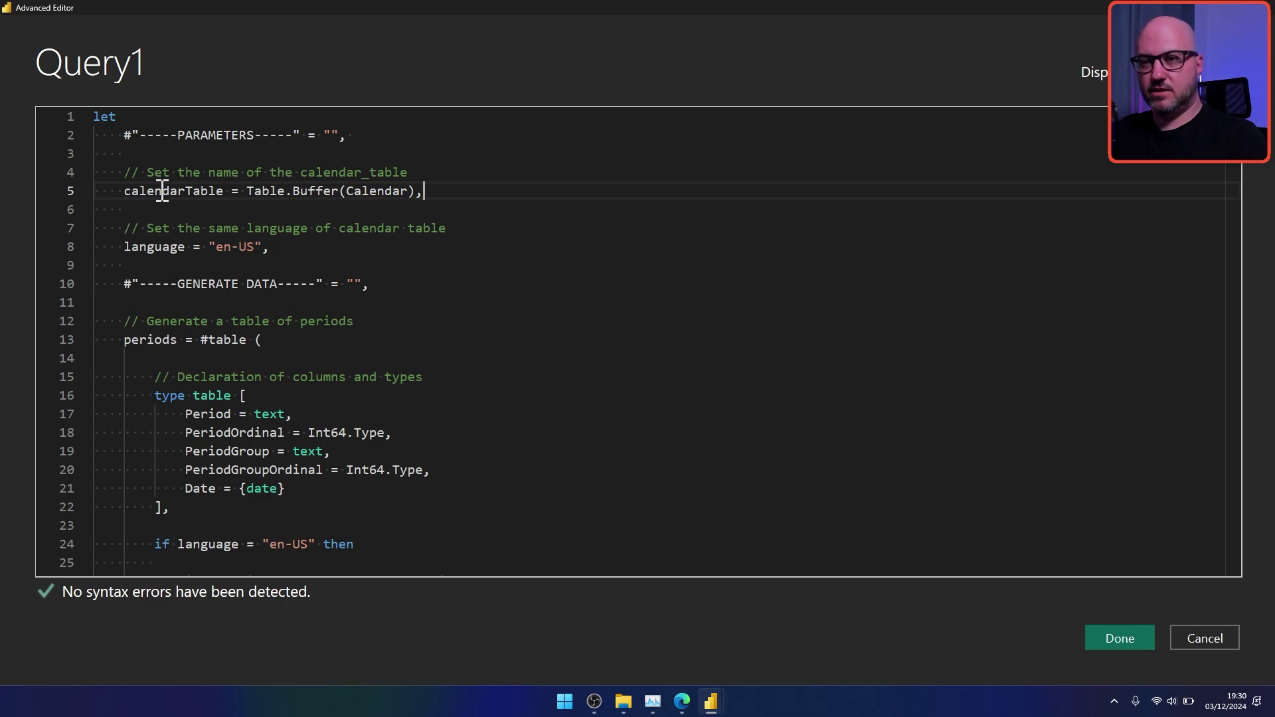
pyautogui.click(162, 193)
pyautogui.doubleClick(385, 192)
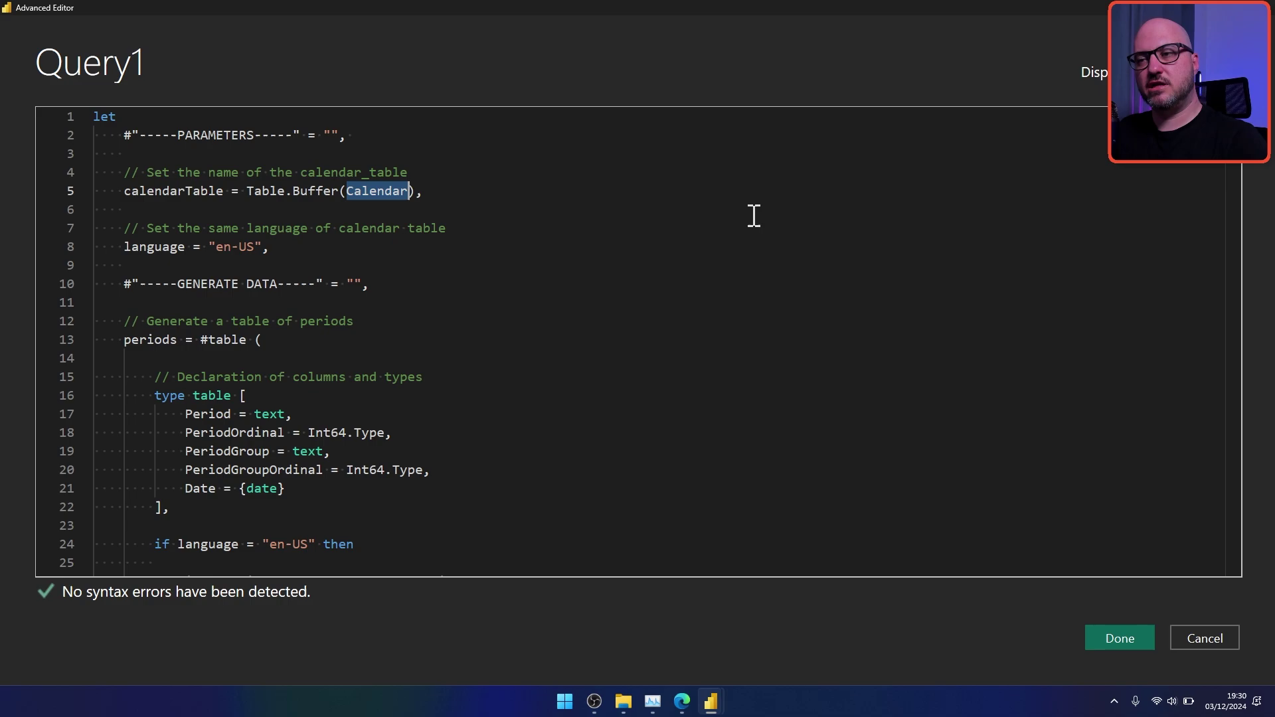
pyautogui.write('Calendario')
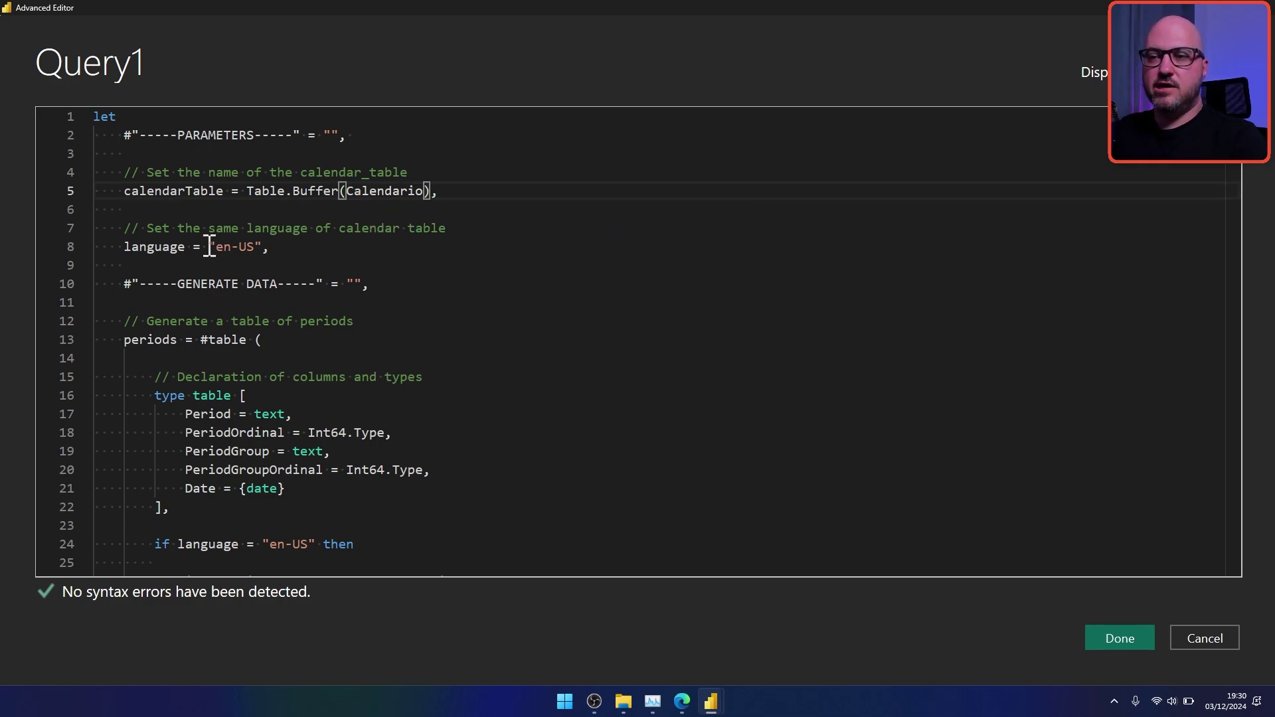
pyautogui.moveTo(216, 247); pyautogui.dragTo(256, 247)
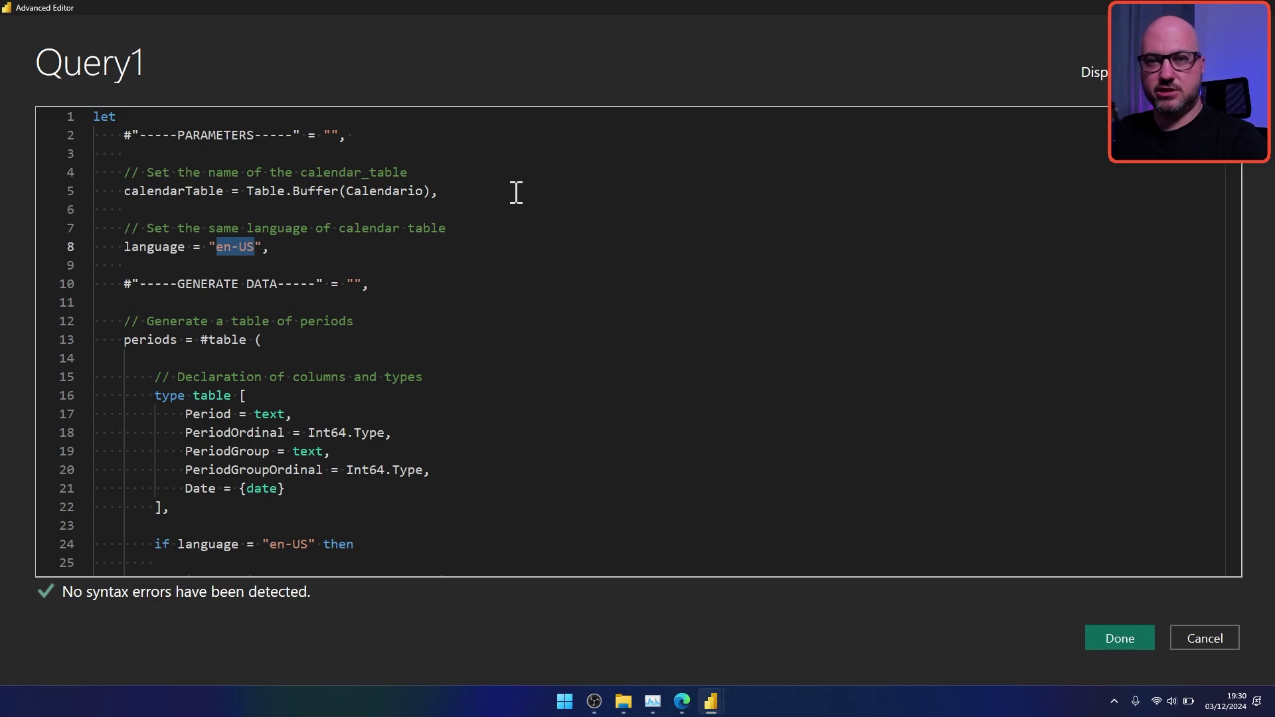
pyautogui.write('pt-BR')
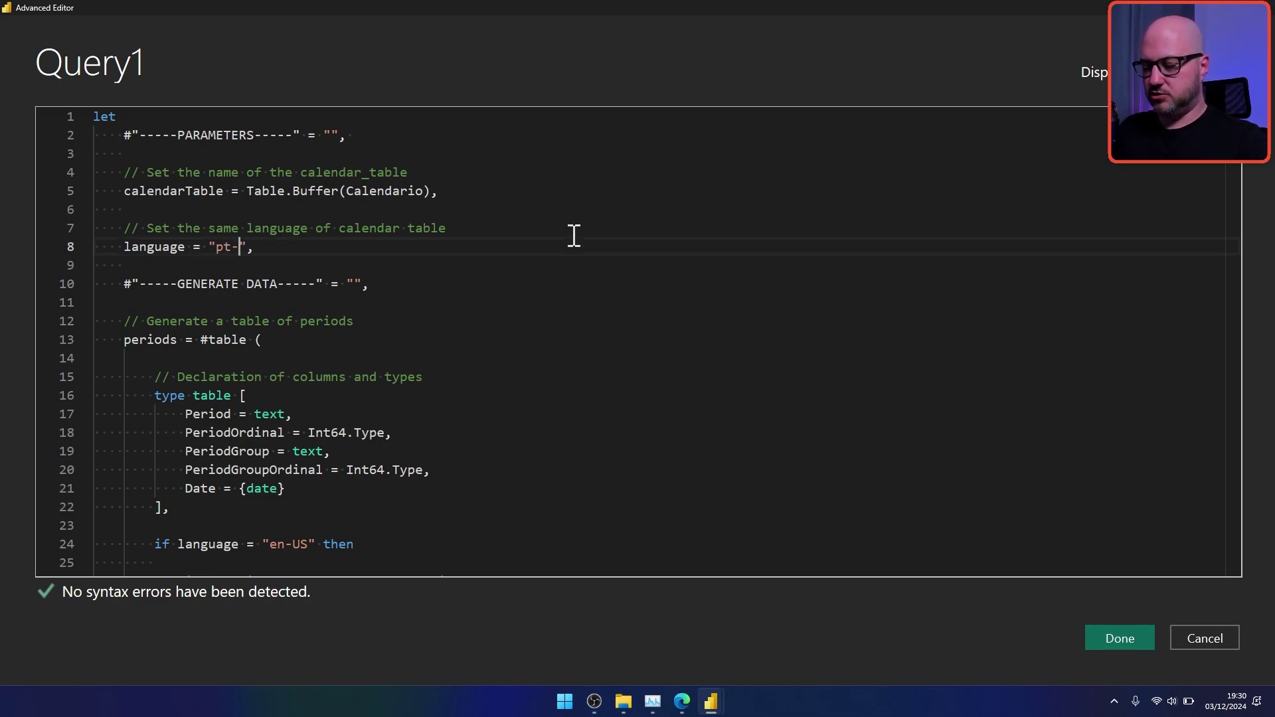
pyautogui.click(427, 246)
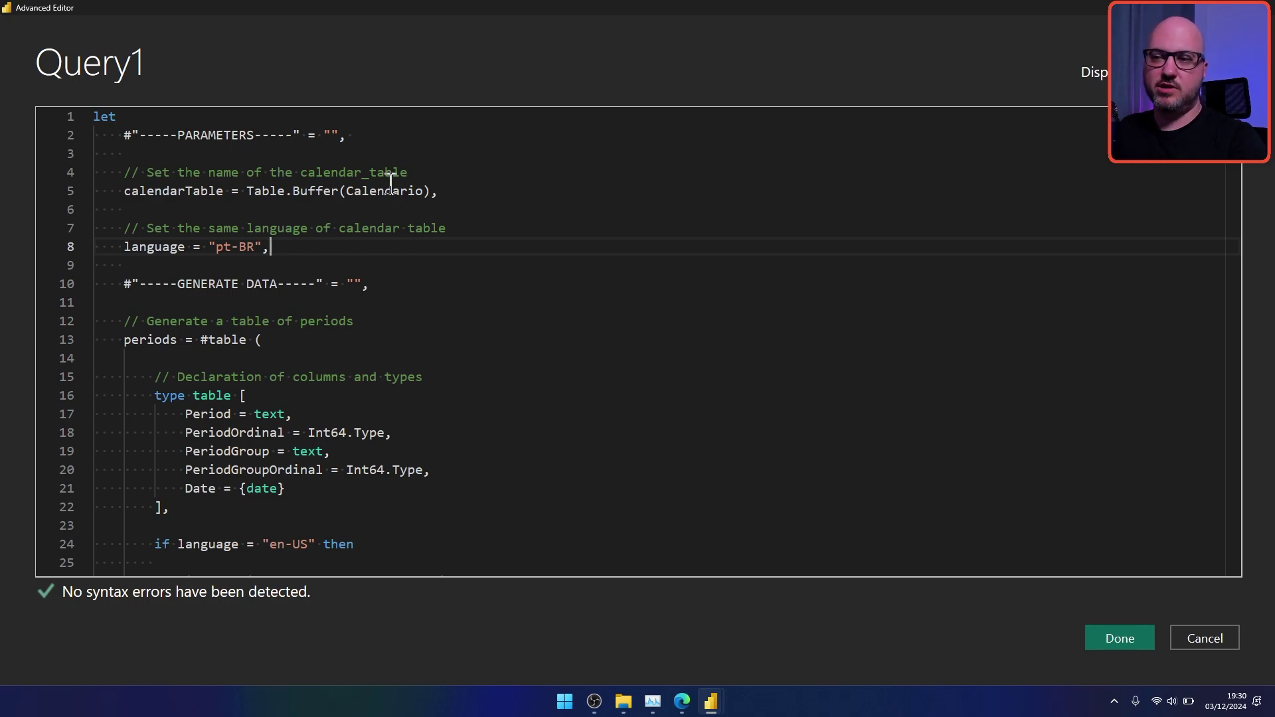
pyautogui.click(1105, 639)
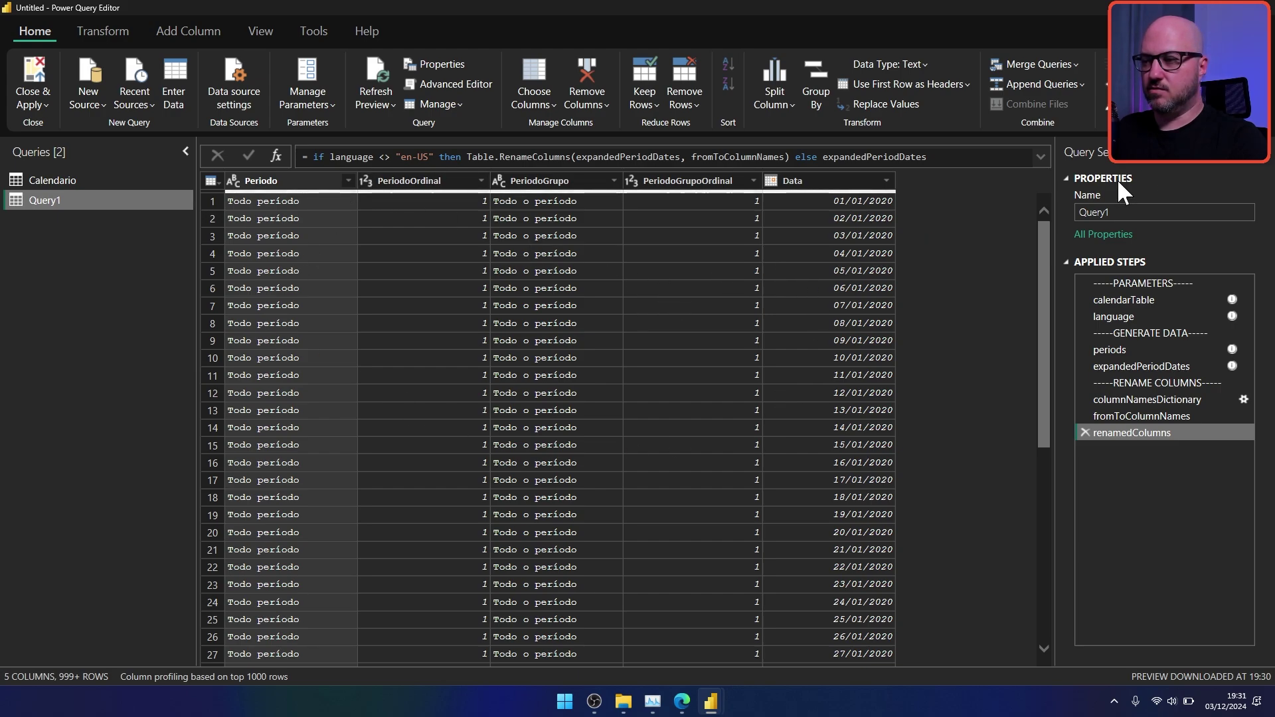
# Step: Rename the new periods query as Periodos
pyautogui.doubleClick(1159, 213)
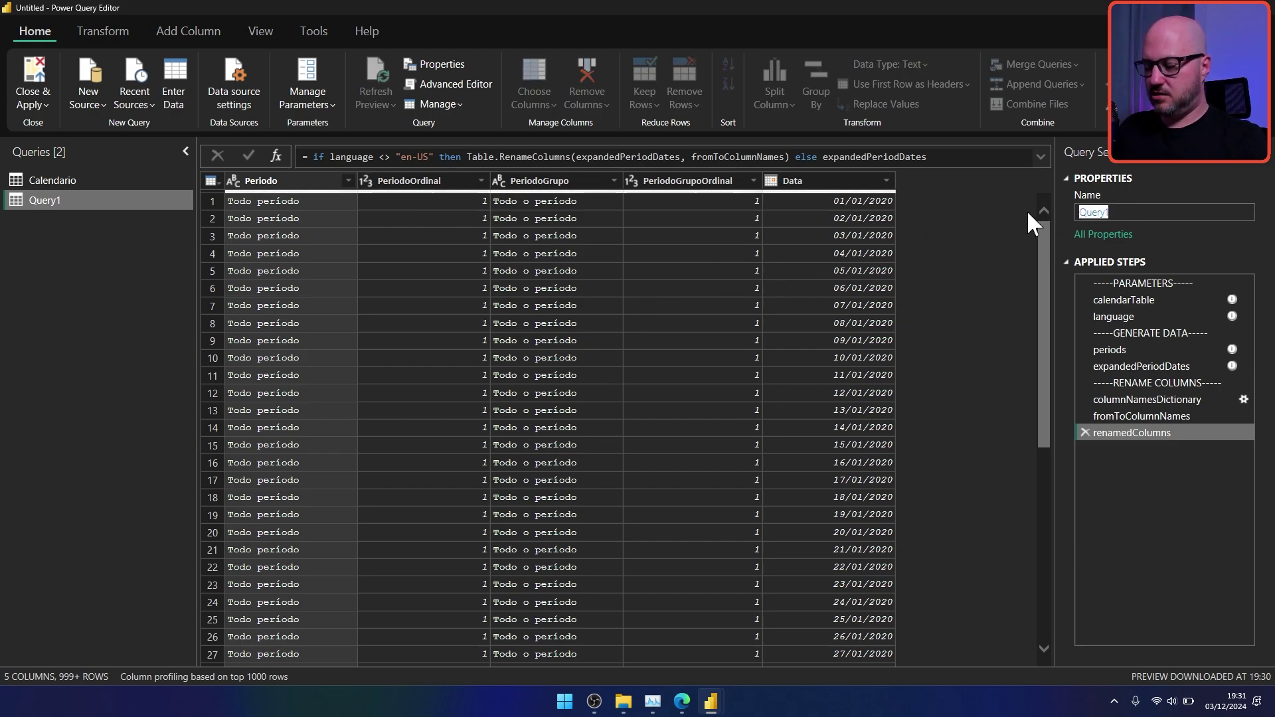
pyautogui.write('Periodos')
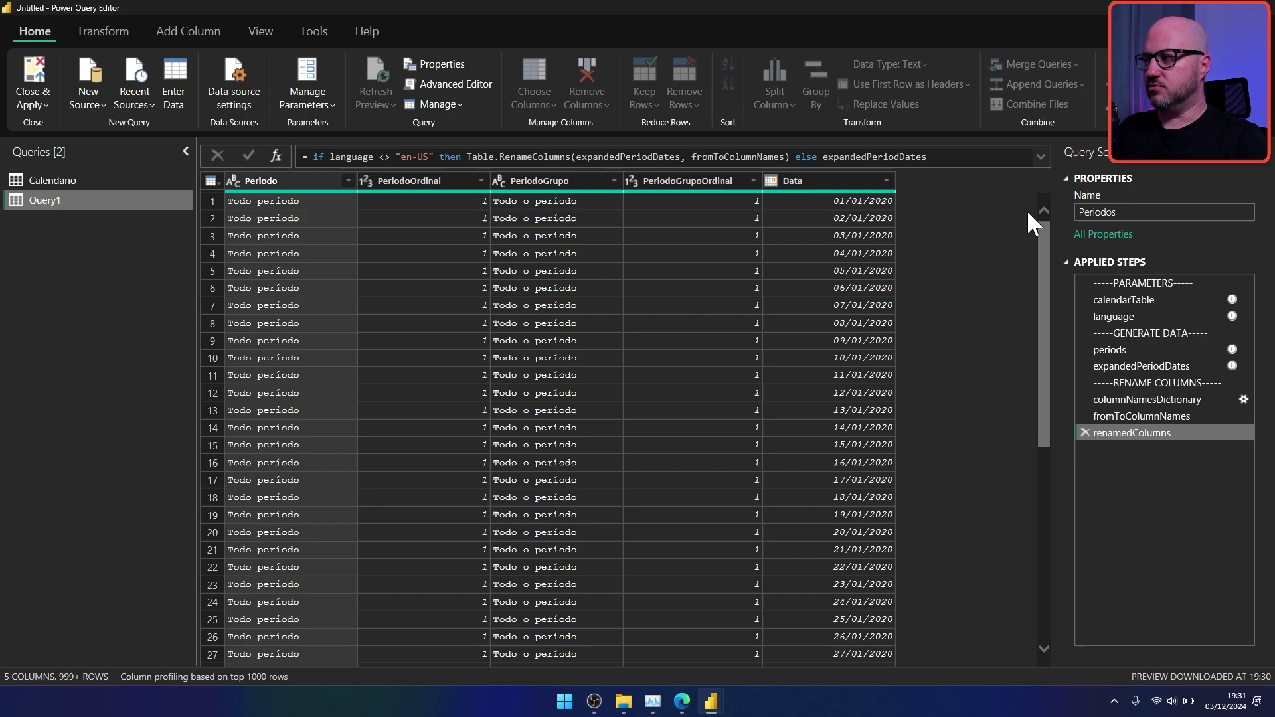
pyautogui.press('Return')
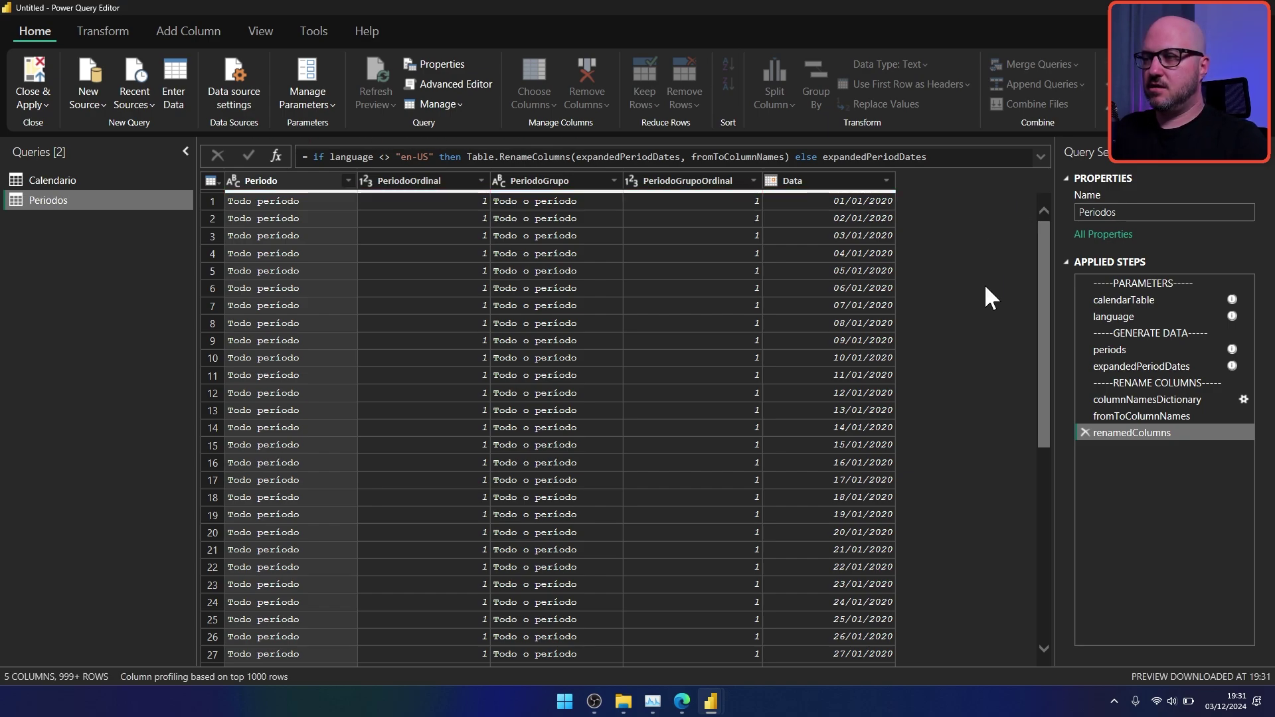
# Step: Switch to the GitHub repository in the browser, open time.pq in the powerquery_code folder and copy its raw code
pyautogui.click(682, 702)
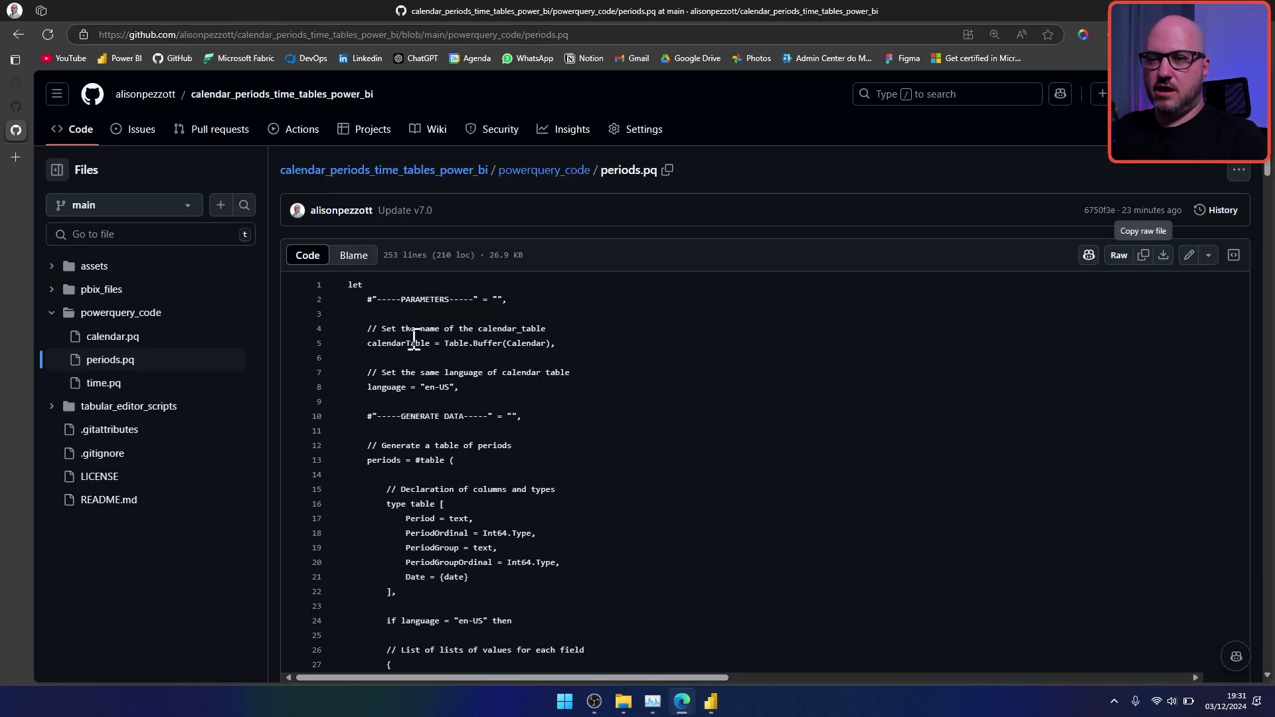
pyautogui.click(105, 391)
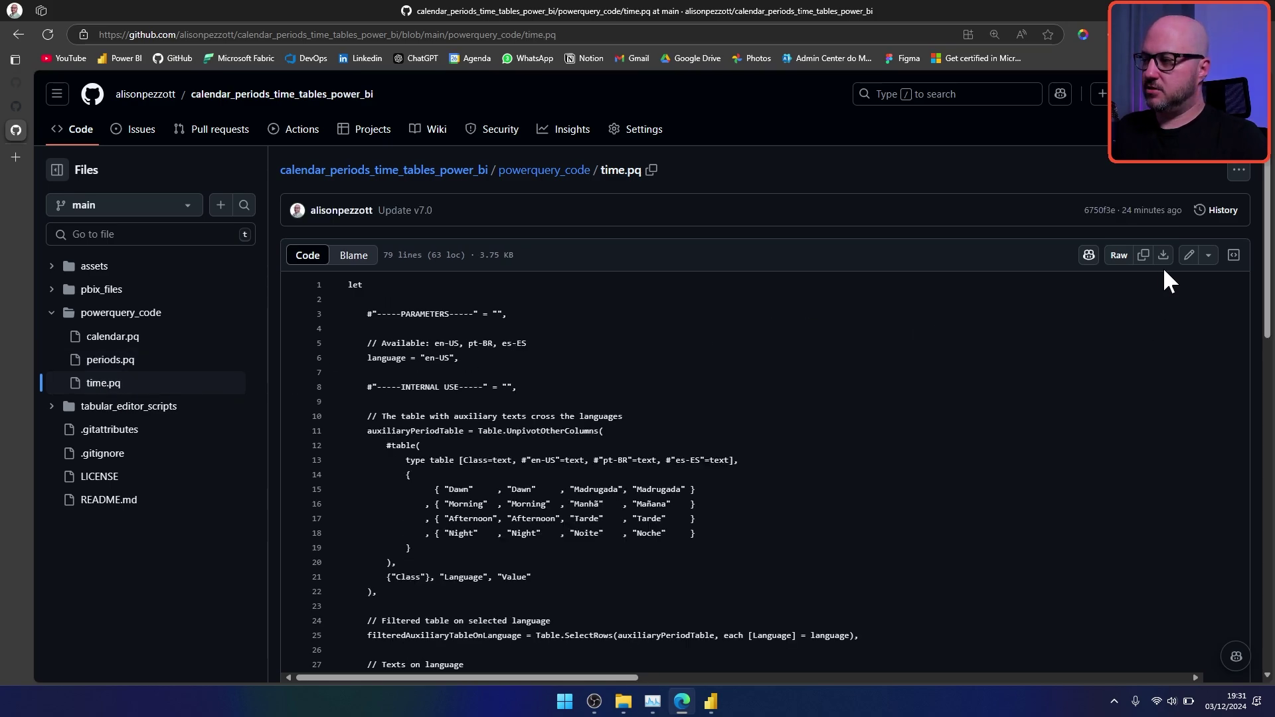
pyautogui.scroll(-1, 1165, 271)
pyautogui.click(1146, 194)
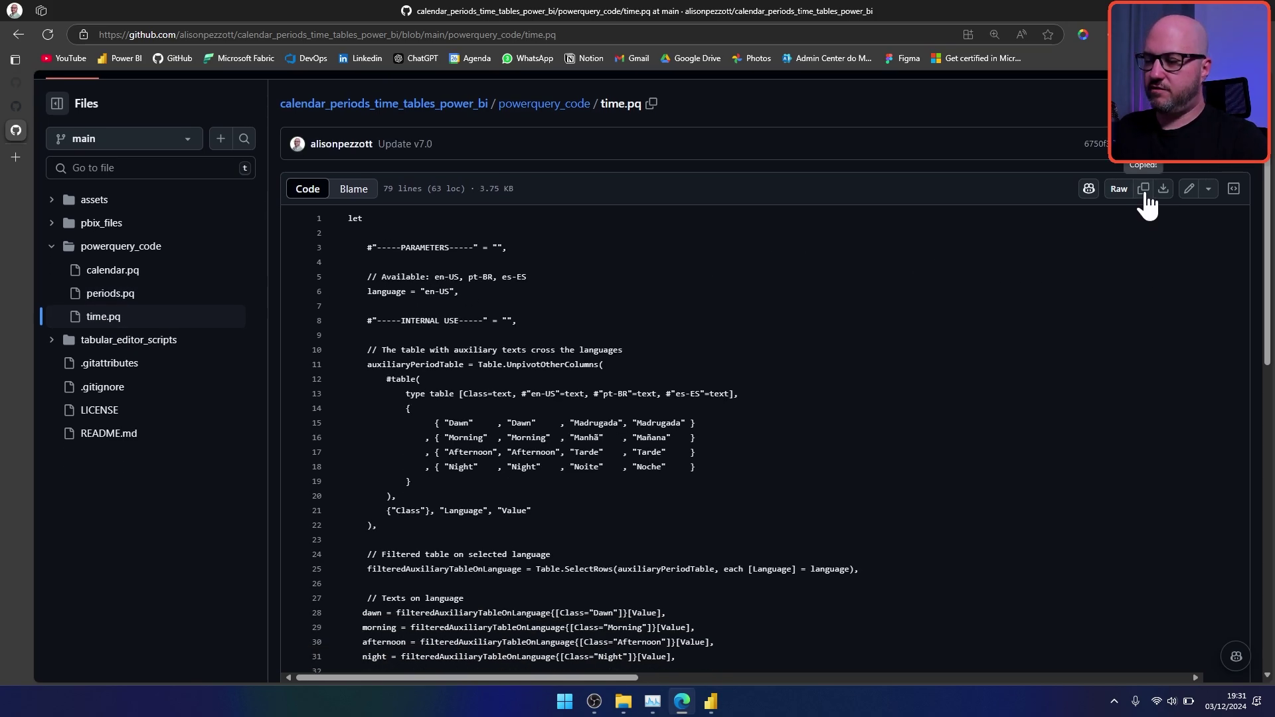
# Step: Switch back to the Power Query Editor, create a blank query and replace its Advanced Editor code with the copied time.pq code
pyautogui.hotkey('alt', 'Tab')
pyautogui.rightClick(61, 246)
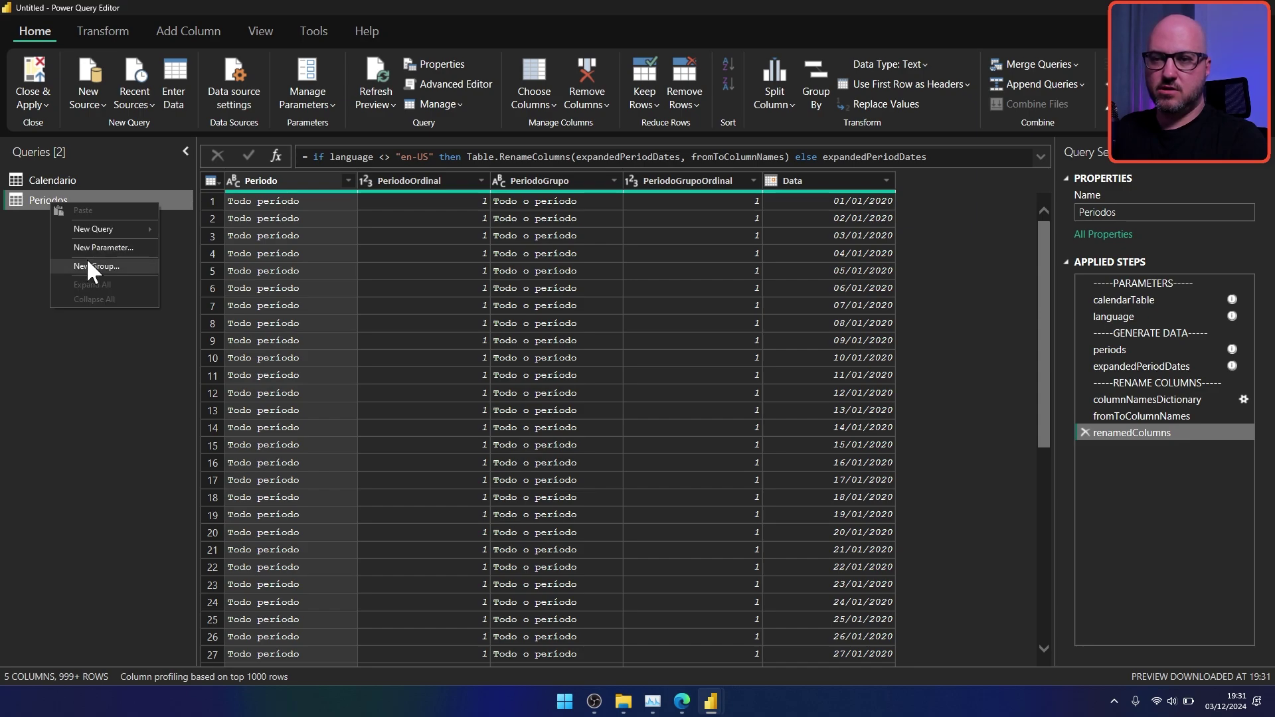
pyautogui.click(18, 257)
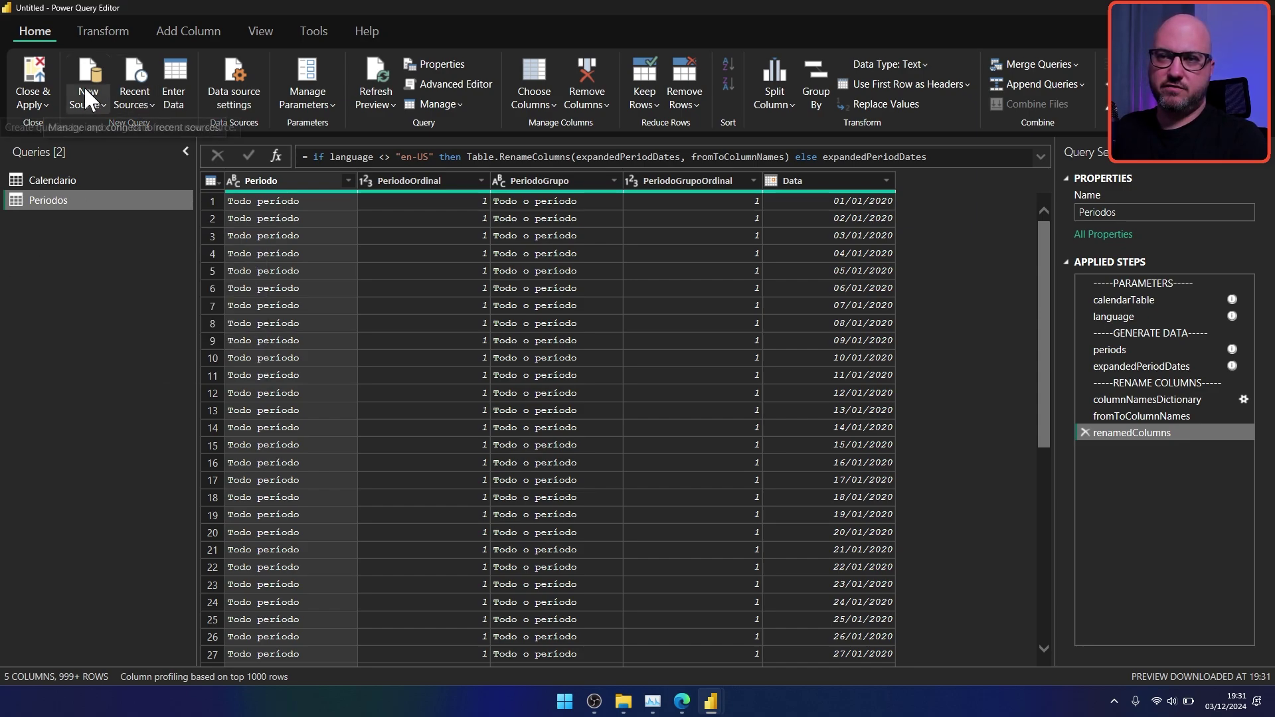
pyautogui.click(85, 90)
pyautogui.click(41, 276)
pyautogui.rightClick(36, 207)
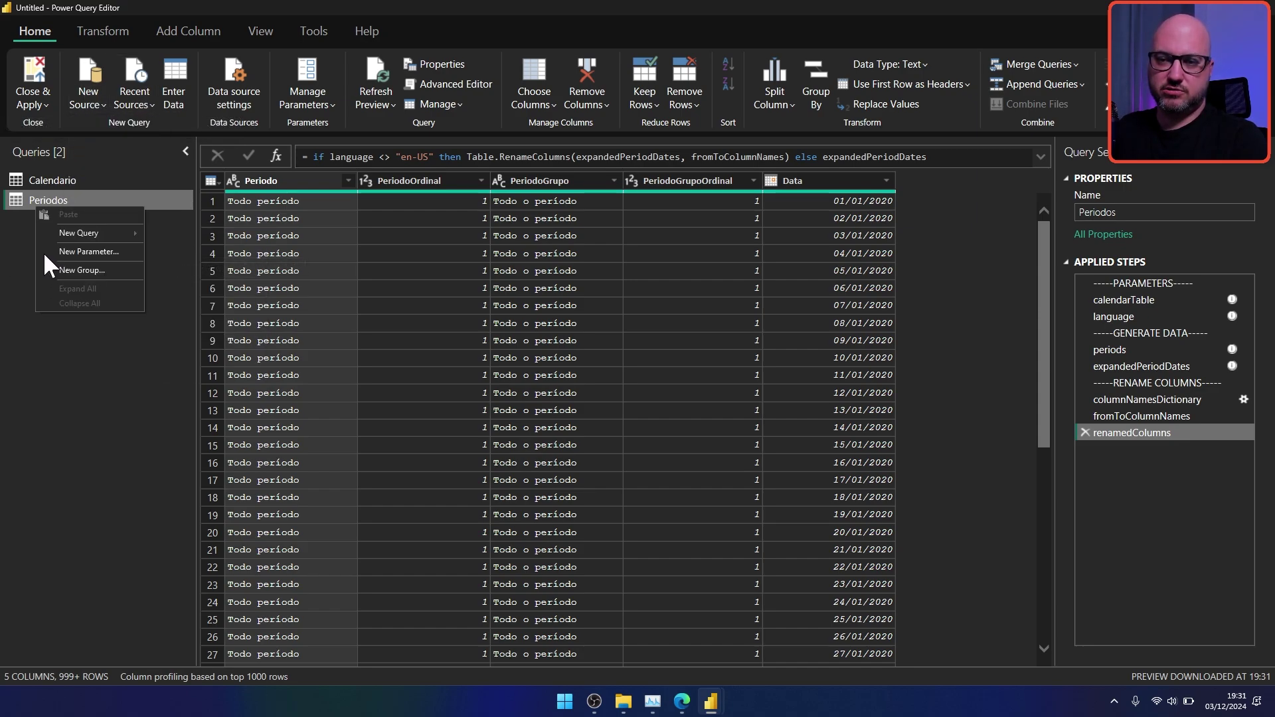
pyautogui.moveTo(86, 233)
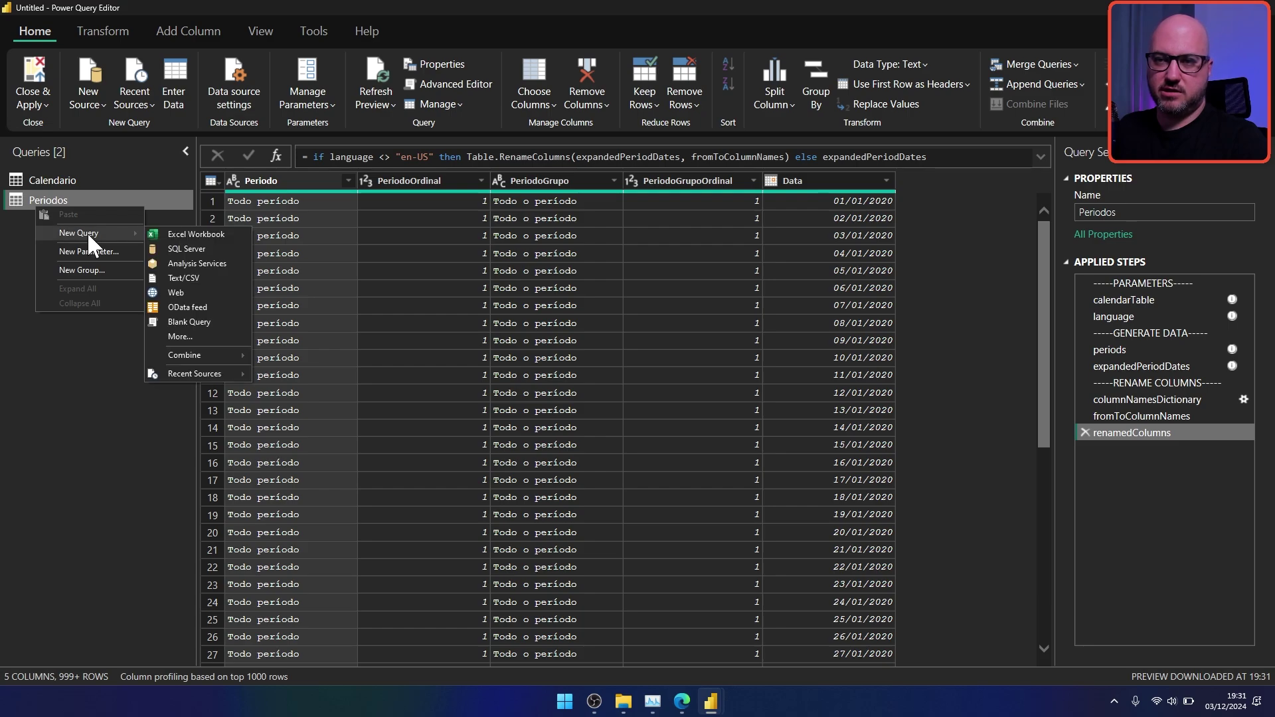
pyautogui.click(190, 321)
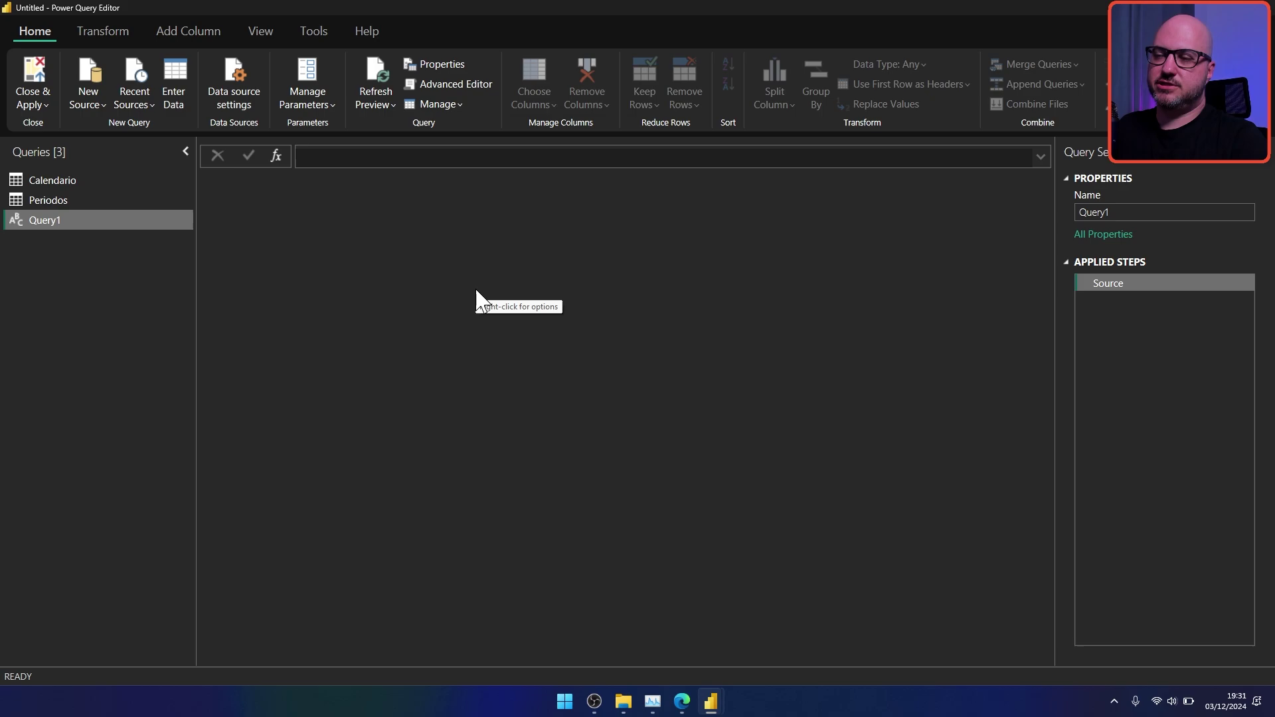
pyautogui.click(456, 85)
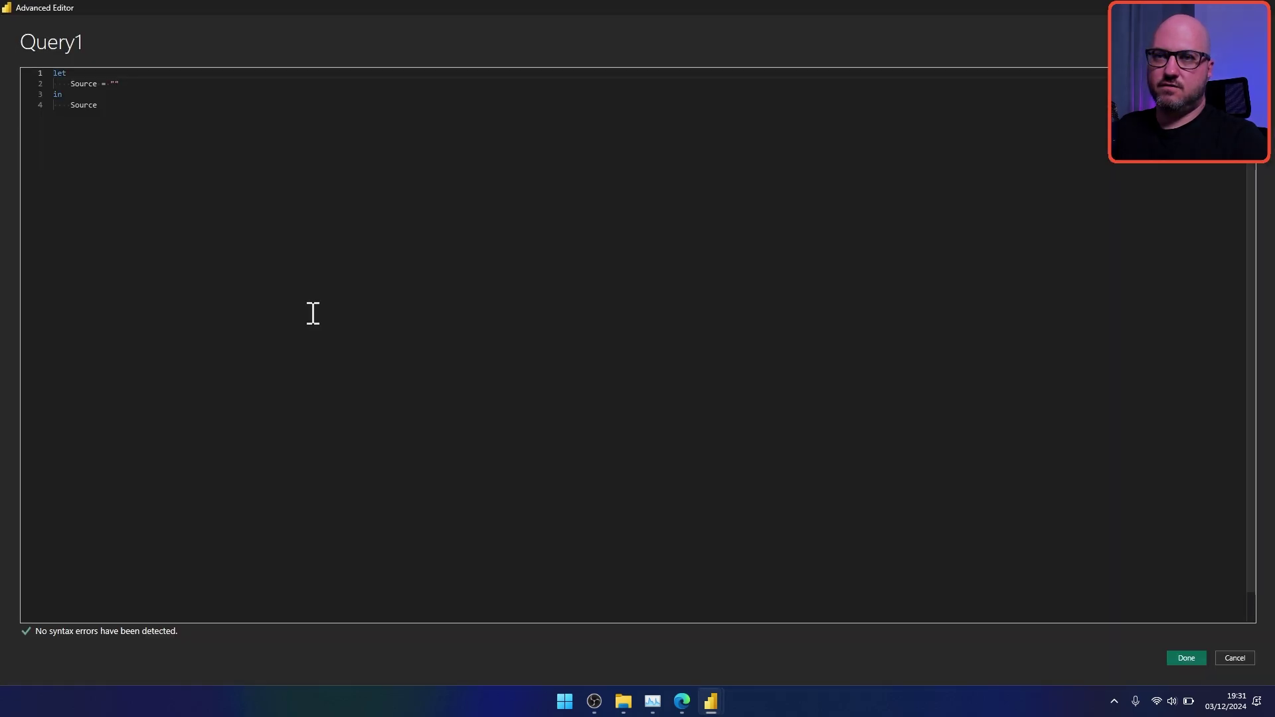
pyautogui.moveTo(313, 313); pyautogui.dragTo(52, 68)
pyautogui.hotkey('ctrl', 'v')
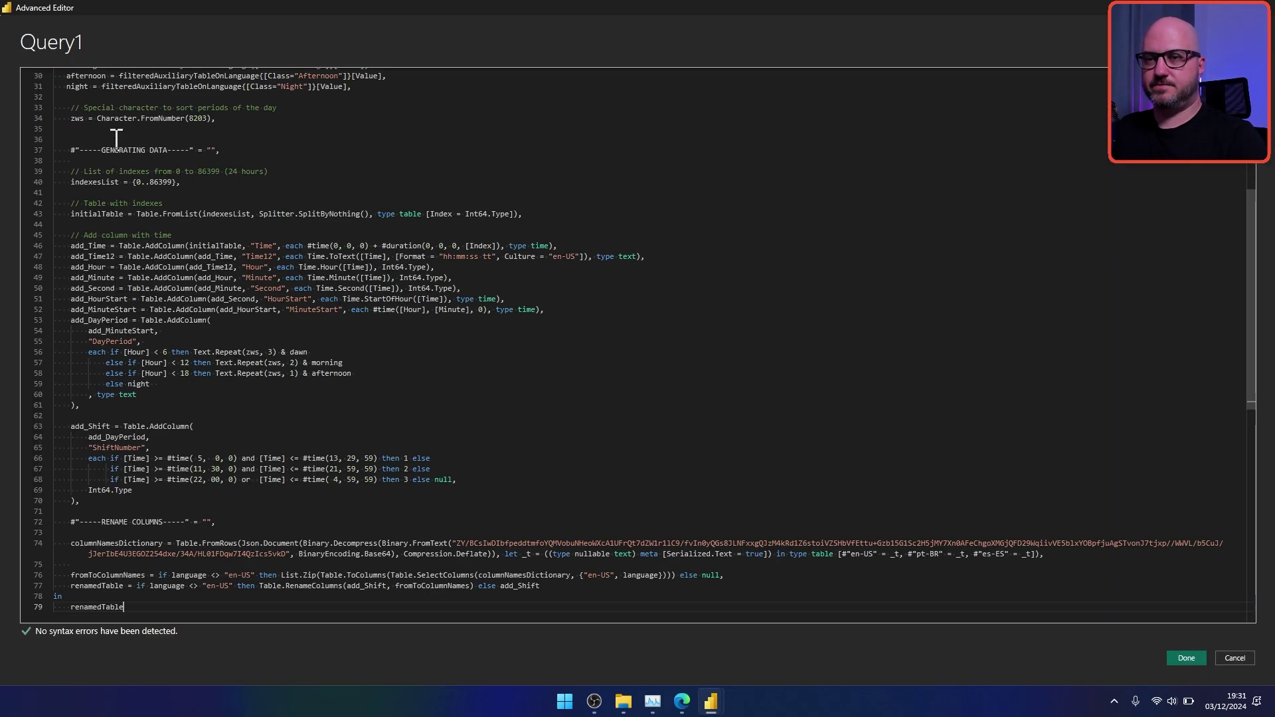
# Step: Set the language parameter to "pt-BR" in the time code and apply it to the query
pyautogui.scroll(10, 734, 391)
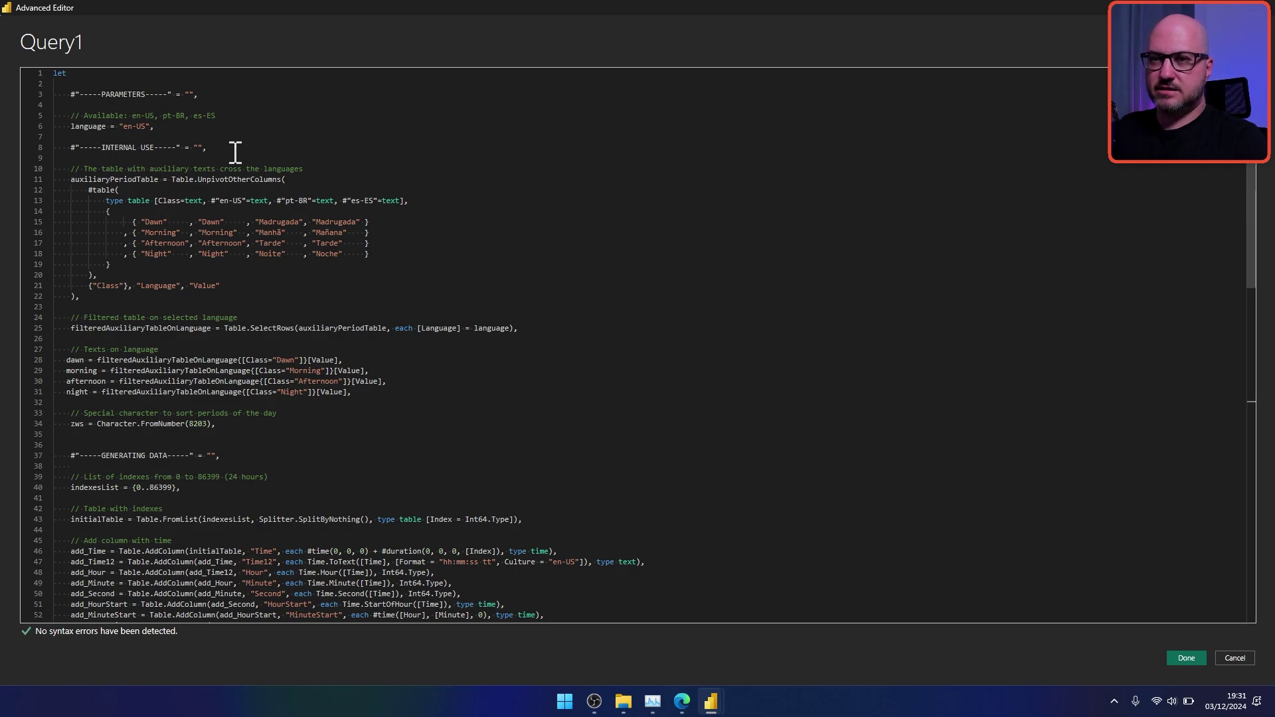
pyautogui.hotkey('ctrl', '+')
pyautogui.hotkey('ctrl', '+')
pyautogui.hotkey('ctrl', '+')
pyautogui.hotkey('ctrl', '+')
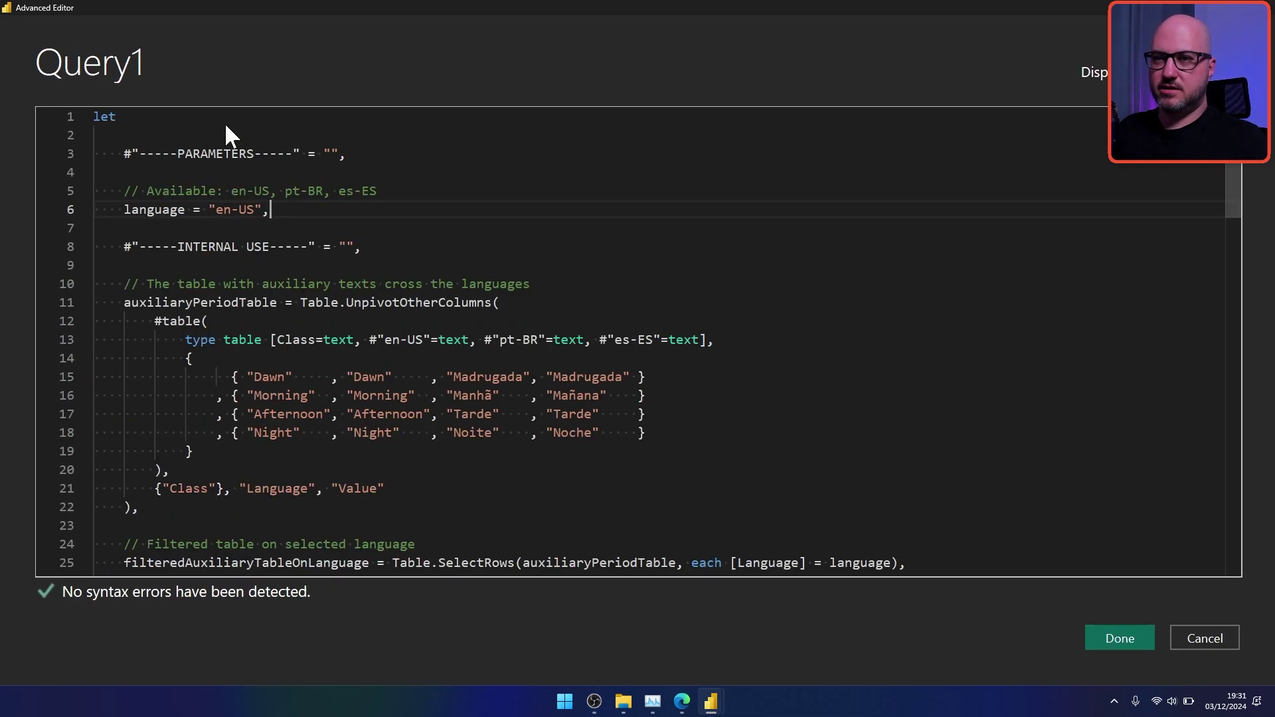
pyautogui.moveTo(220, 210); pyautogui.dragTo(265, 210)
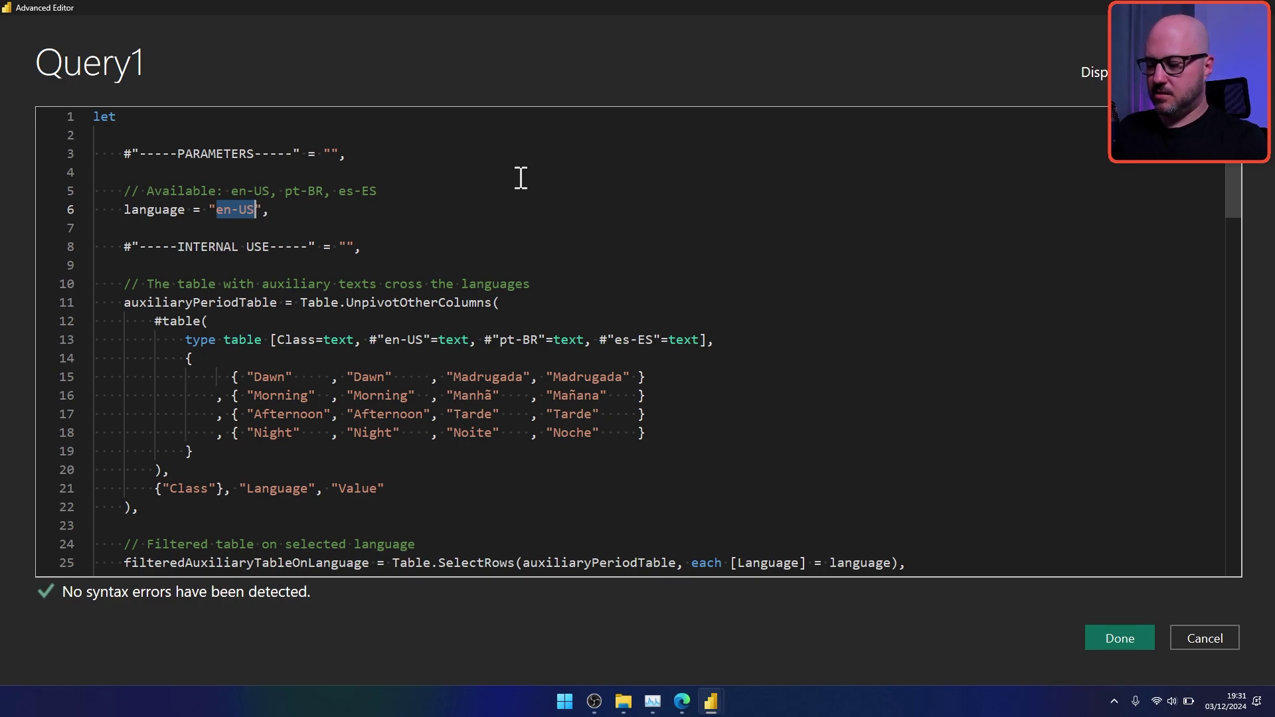
pyautogui.write('pt')
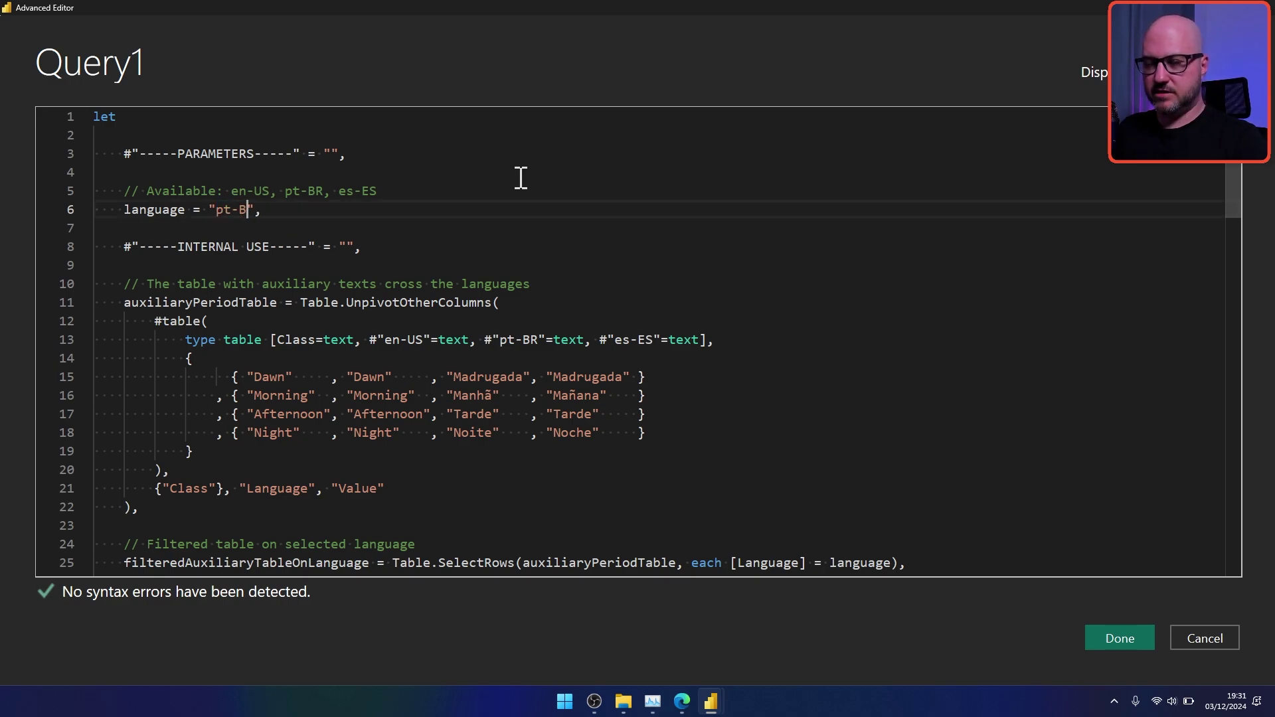
pyautogui.click(425, 192)
pyautogui.press('Down')
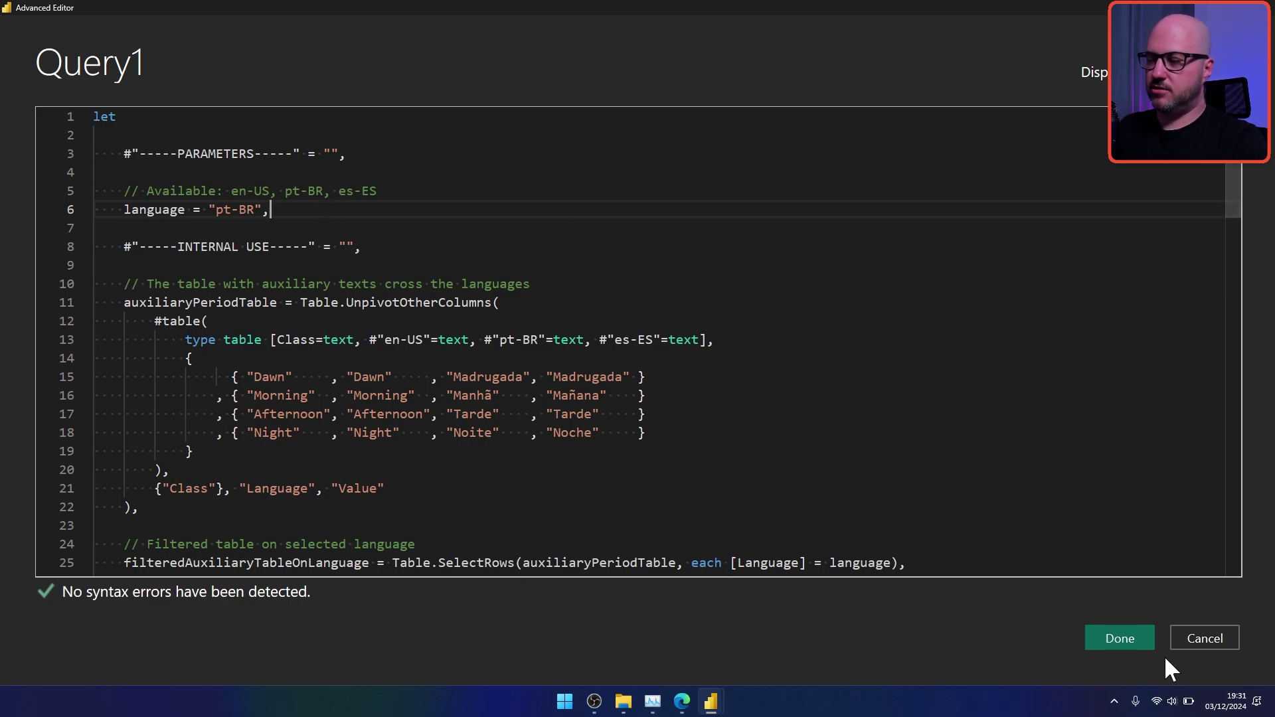
pyautogui.click(1126, 642)
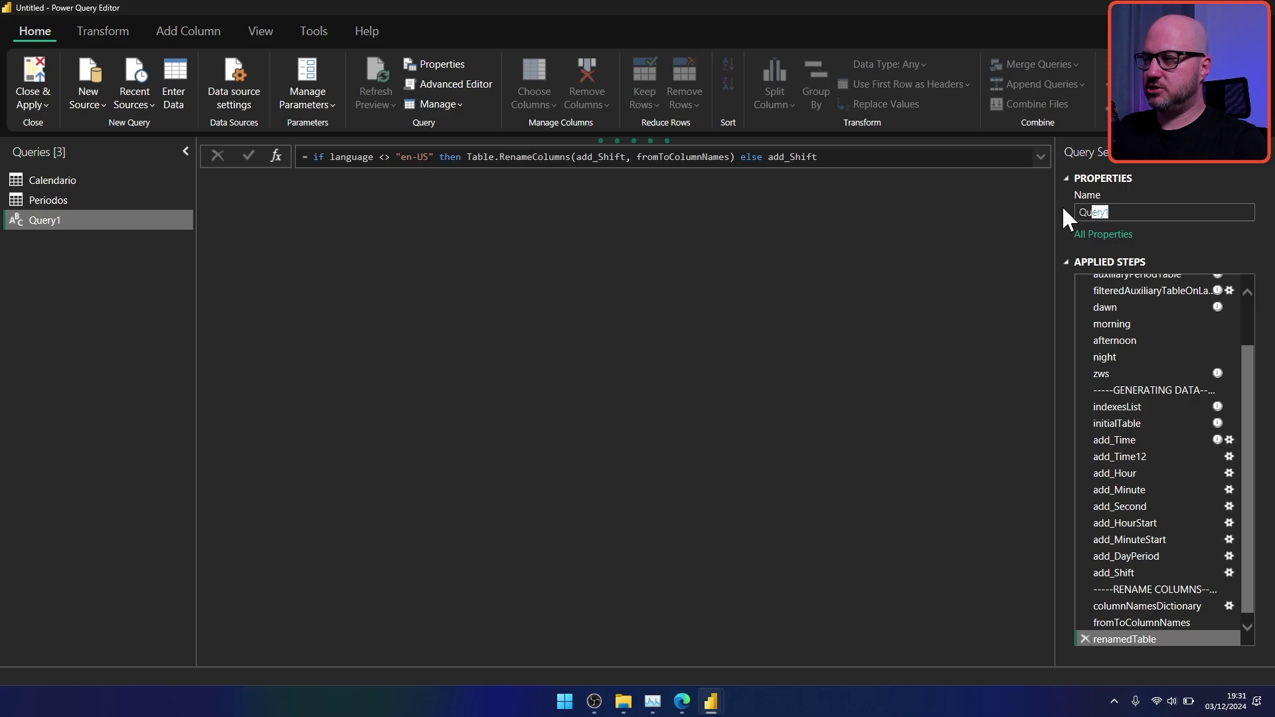
# Step: Rename the new time query as Tempo, and close the Power Query Editor while applying all queries to the model
pyautogui.write('Tmpoe')
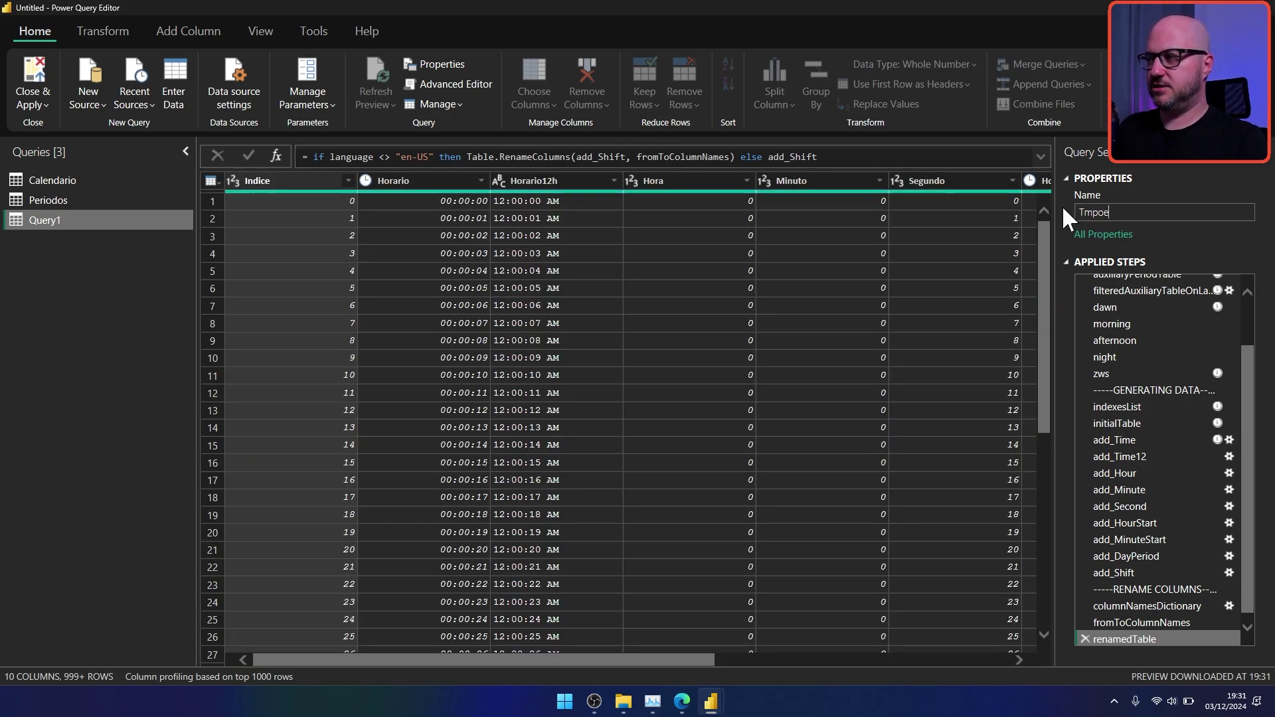
pyautogui.press('BackSpace')
pyautogui.press('BackSpace')
pyautogui.press('BackSpace')
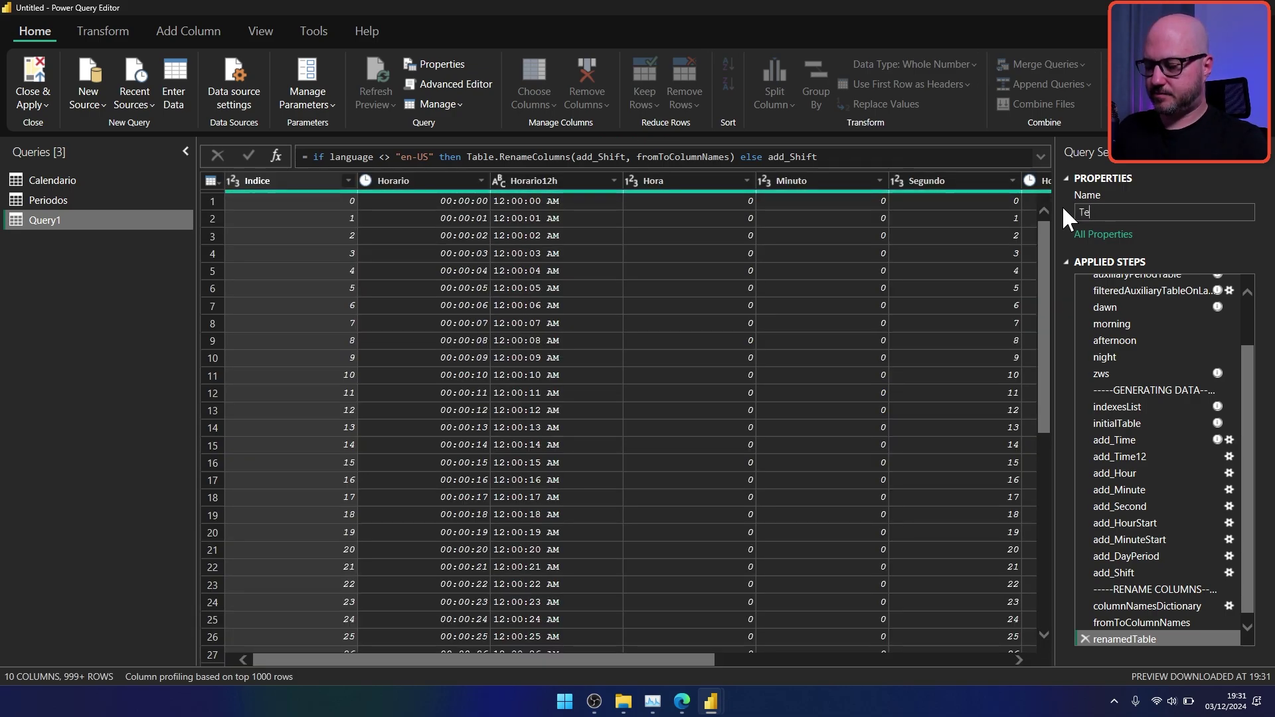
pyautogui.write('mpo')
pyautogui.press('Return')
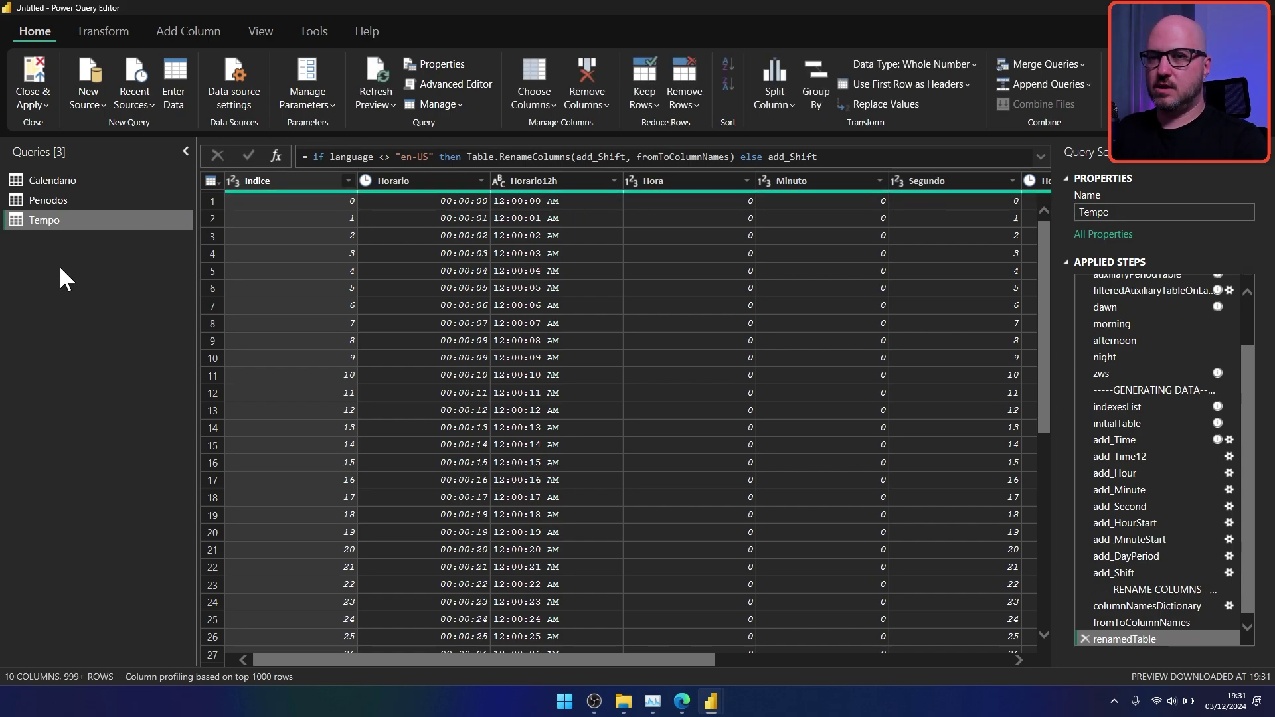
pyautogui.click(41, 78)
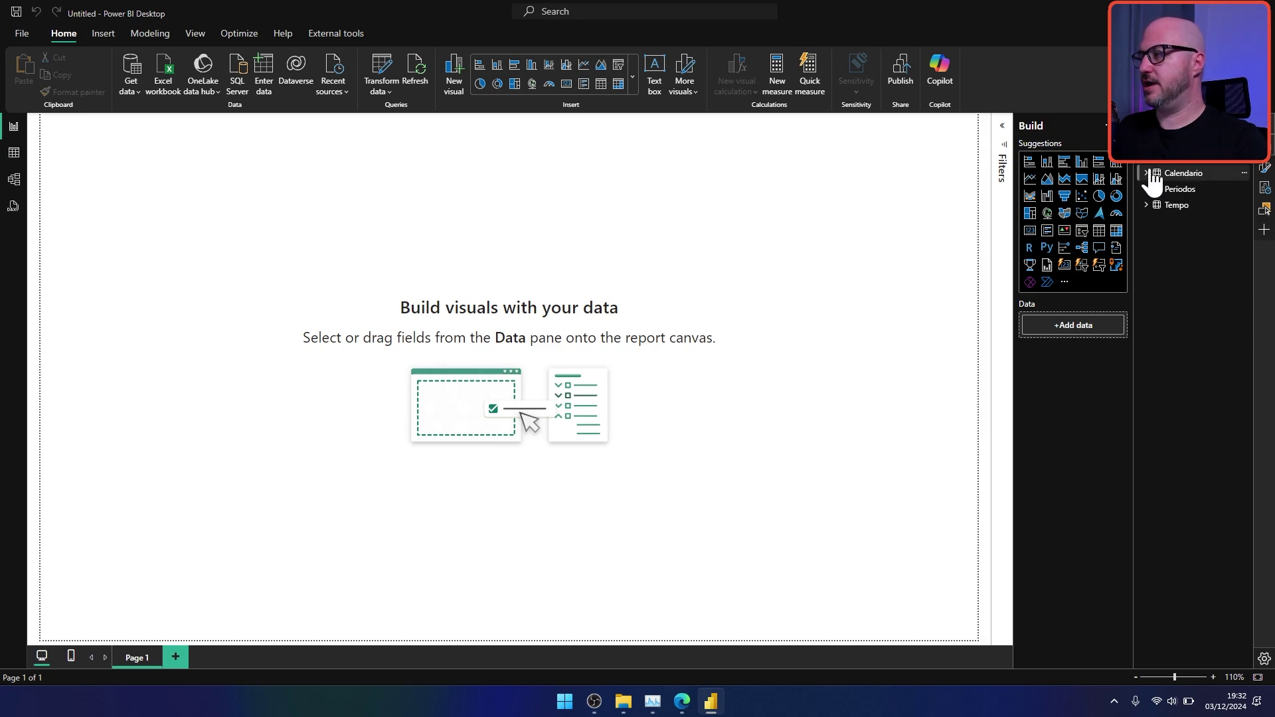
# Step: Examine the fields of the loaded Calendario, Periodos and Tempo tables in the report's field list
pyautogui.click(1152, 173)
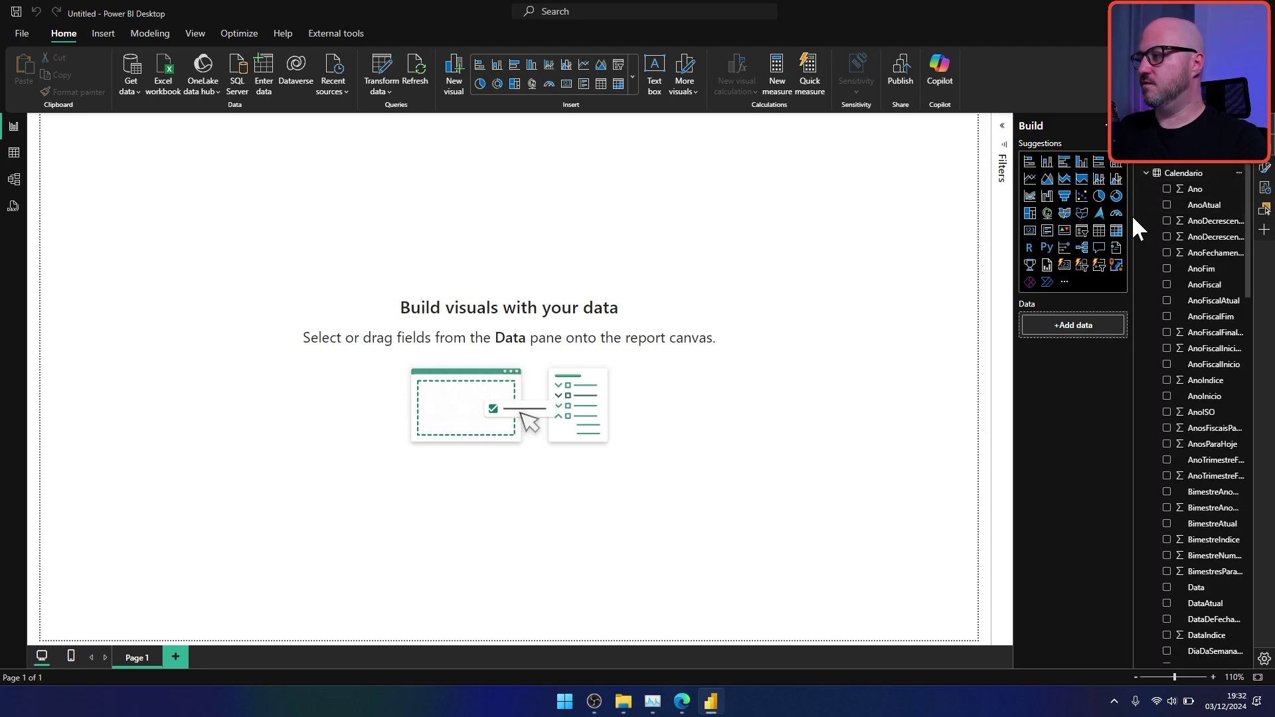
pyautogui.moveTo(1133, 214); pyautogui.dragTo(1028, 213)
pyautogui.scroll(-7, 1142, 269)
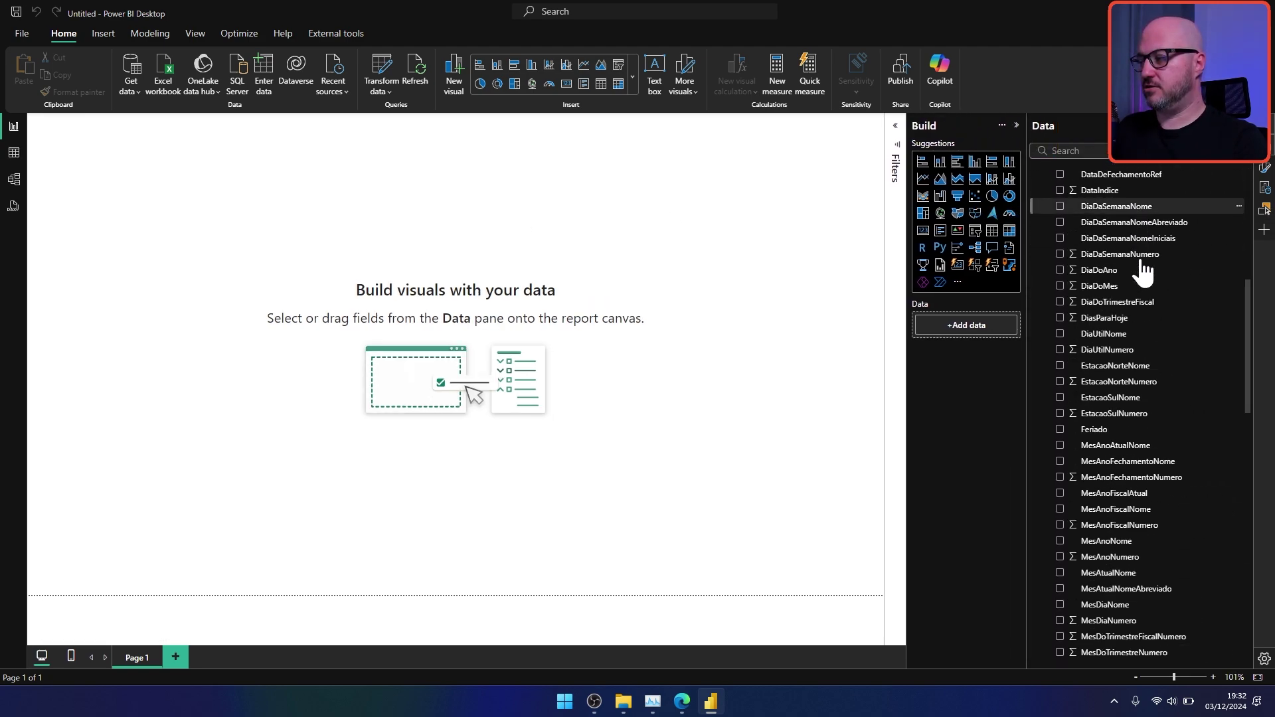
pyautogui.scroll(7, 1063, 269)
pyautogui.click(1039, 174)
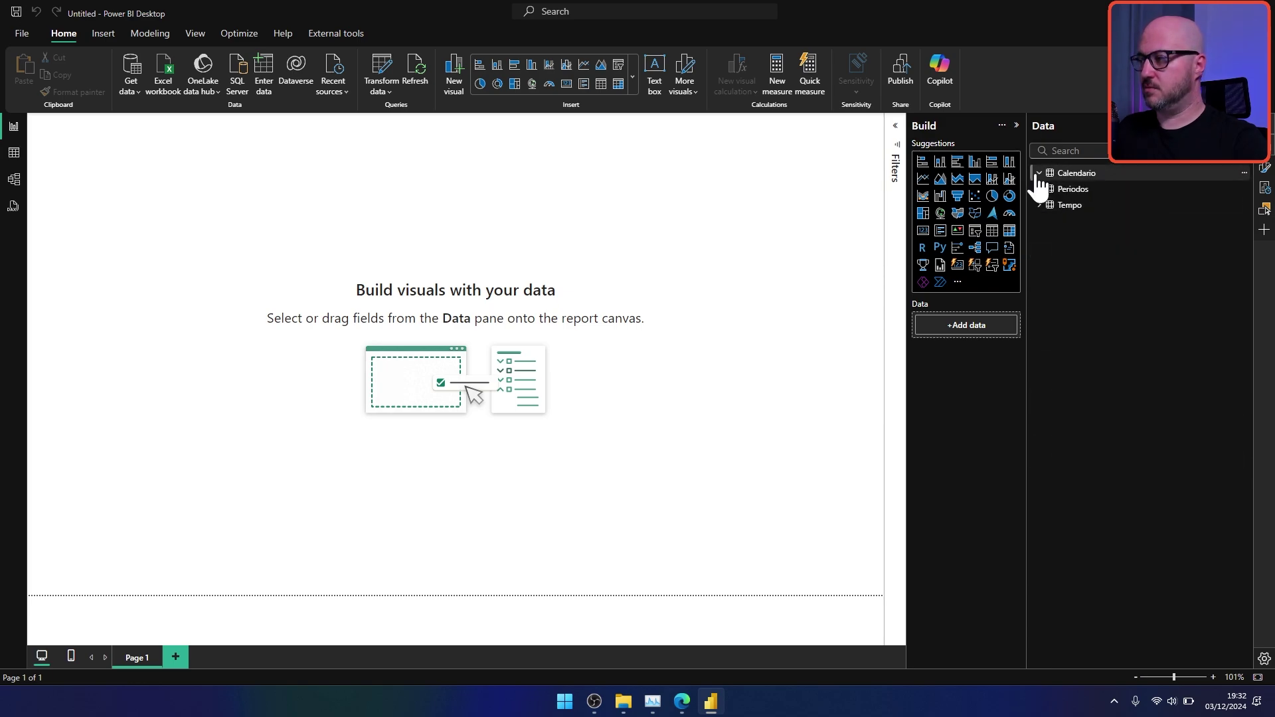
pyautogui.click(1040, 189)
pyautogui.click(1043, 285)
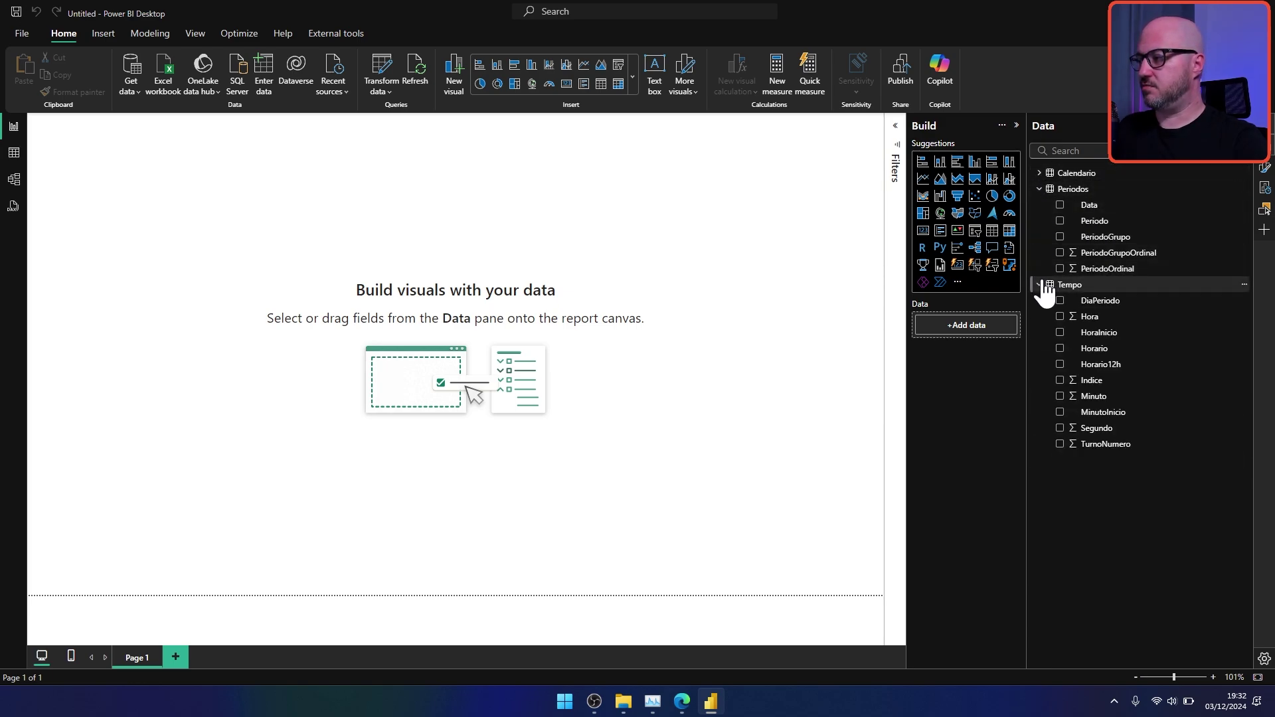
pyautogui.click(1043, 285)
pyautogui.click(1040, 189)
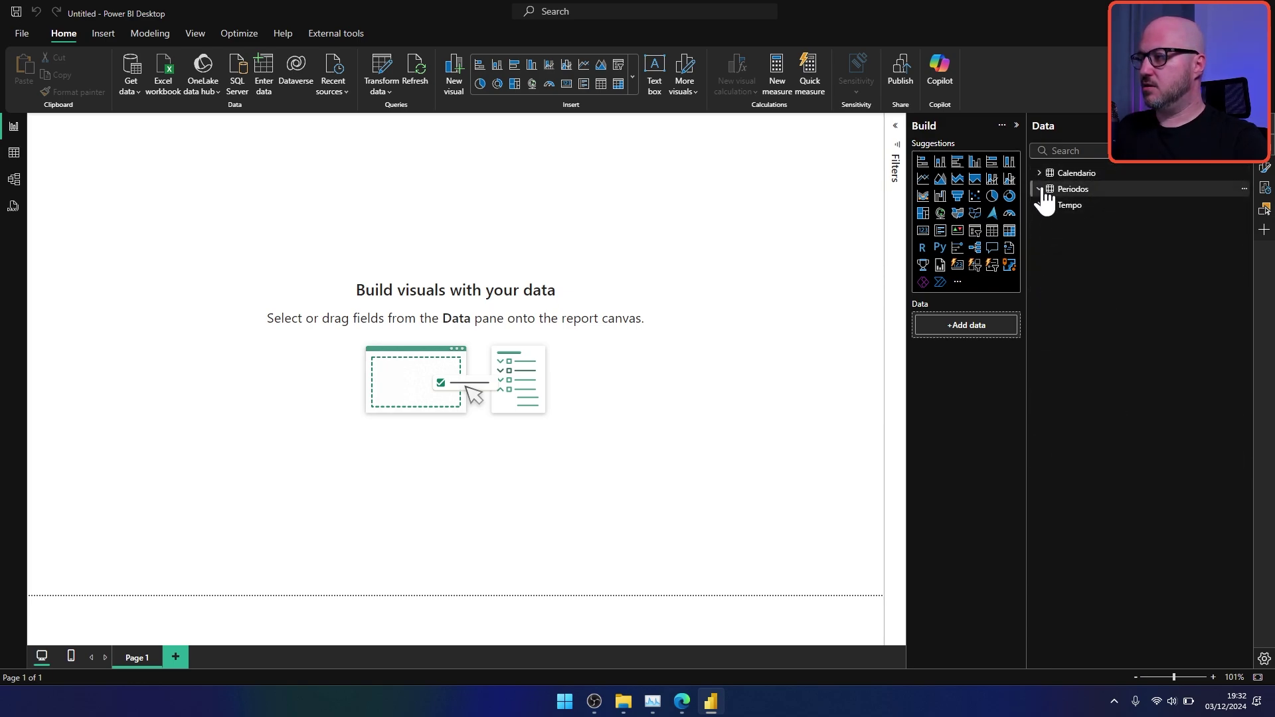
# Step: Open the model view and look through the Calendario table's full list of columns
pyautogui.click(15, 179)
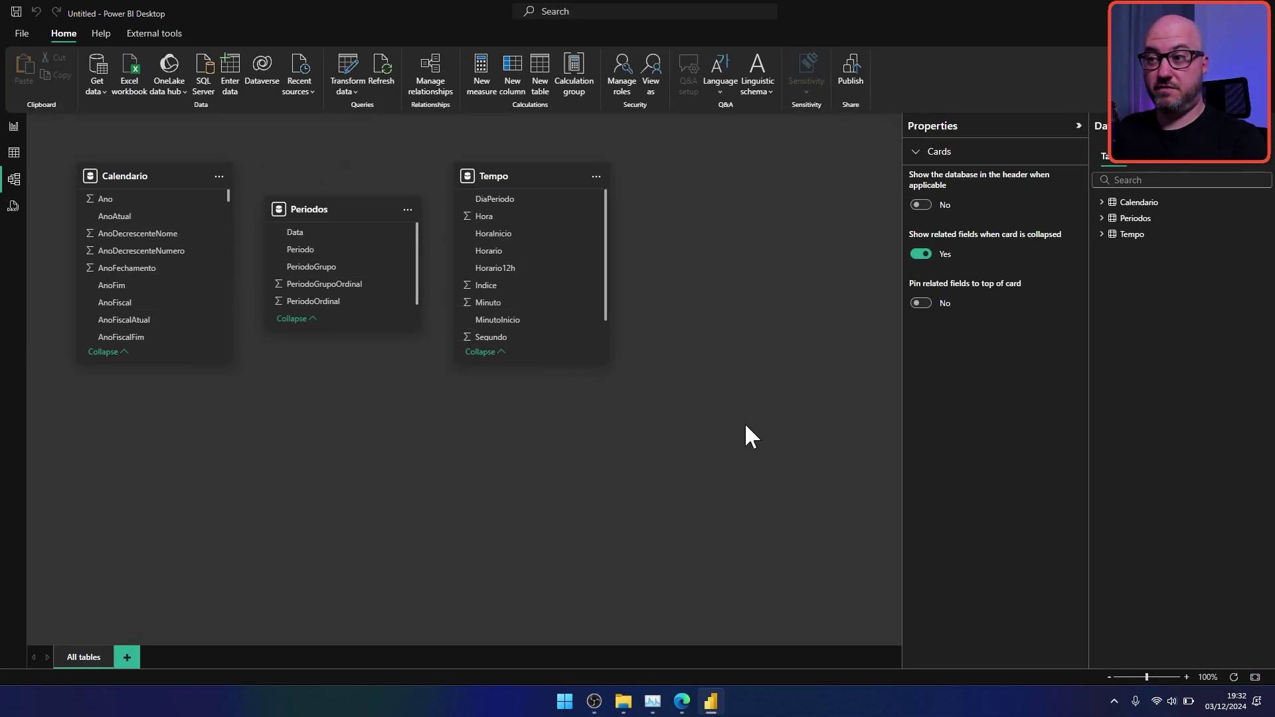
pyautogui.click(1102, 203)
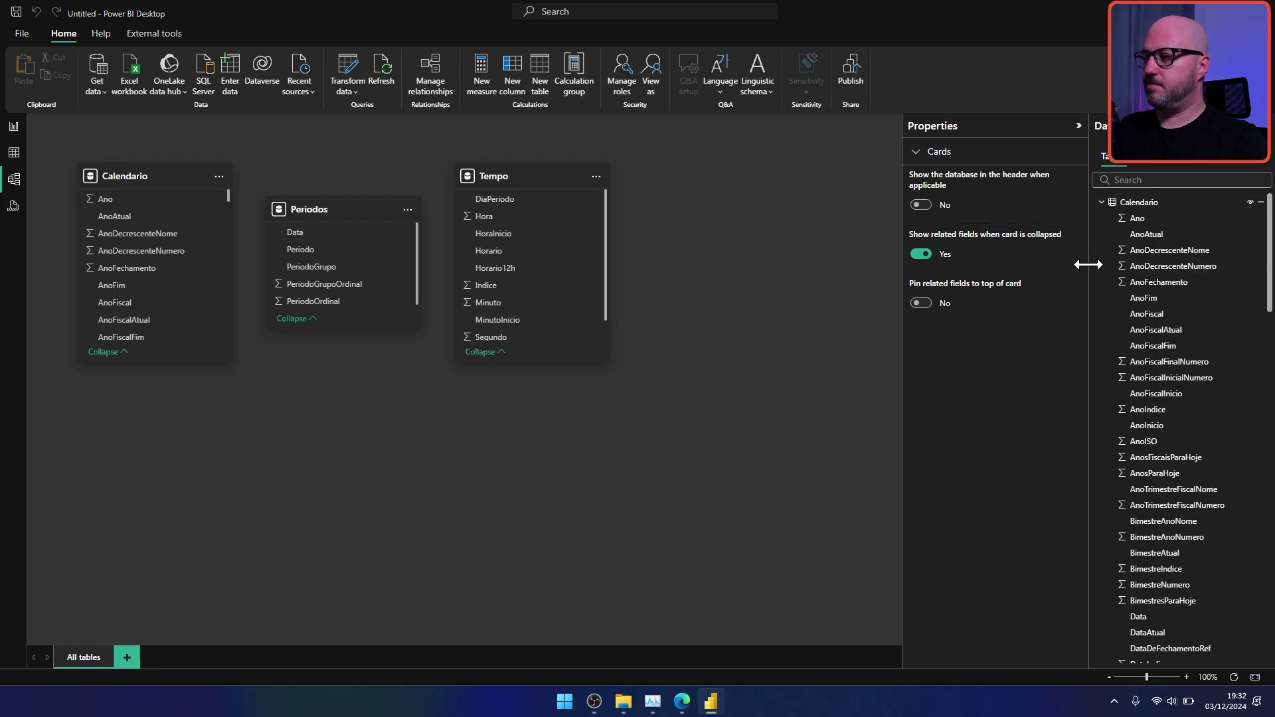
pyautogui.moveTo(1091, 263); pyautogui.dragTo(1048, 265)
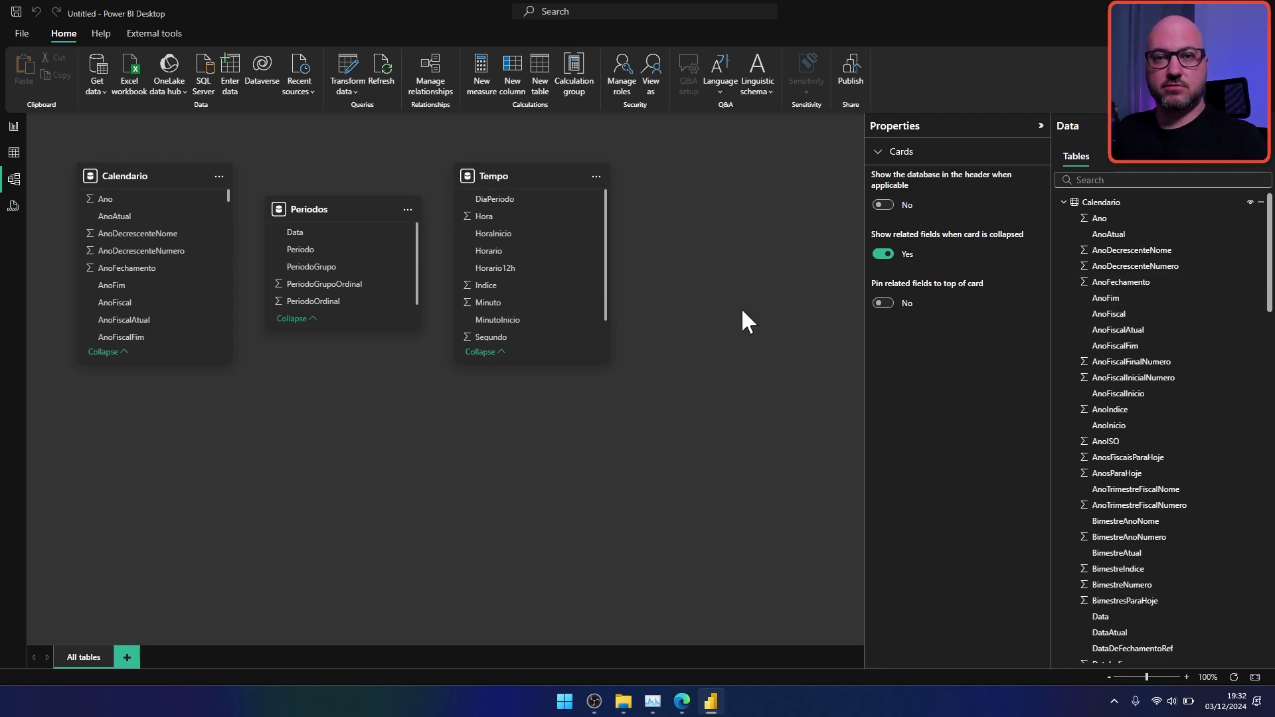
pyautogui.scroll(-10, 1154, 325)
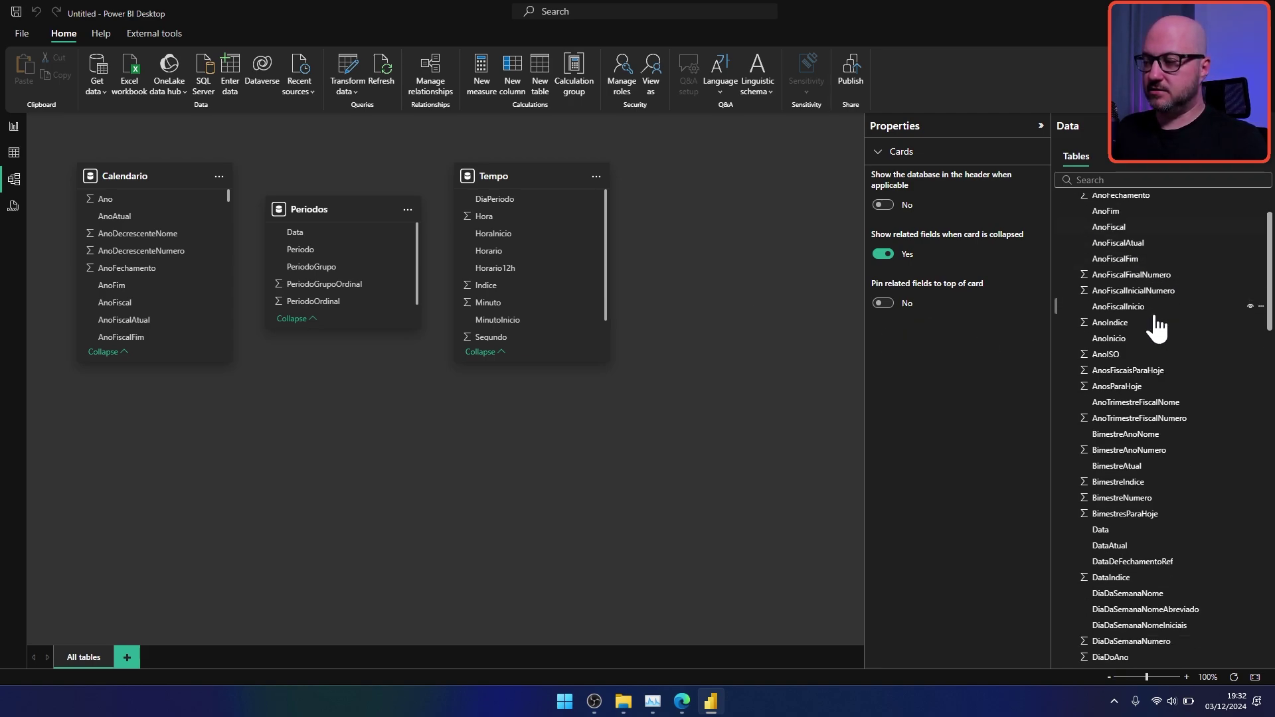
pyautogui.scroll(-8, 1154, 325)
pyautogui.scroll(20, 1154, 326)
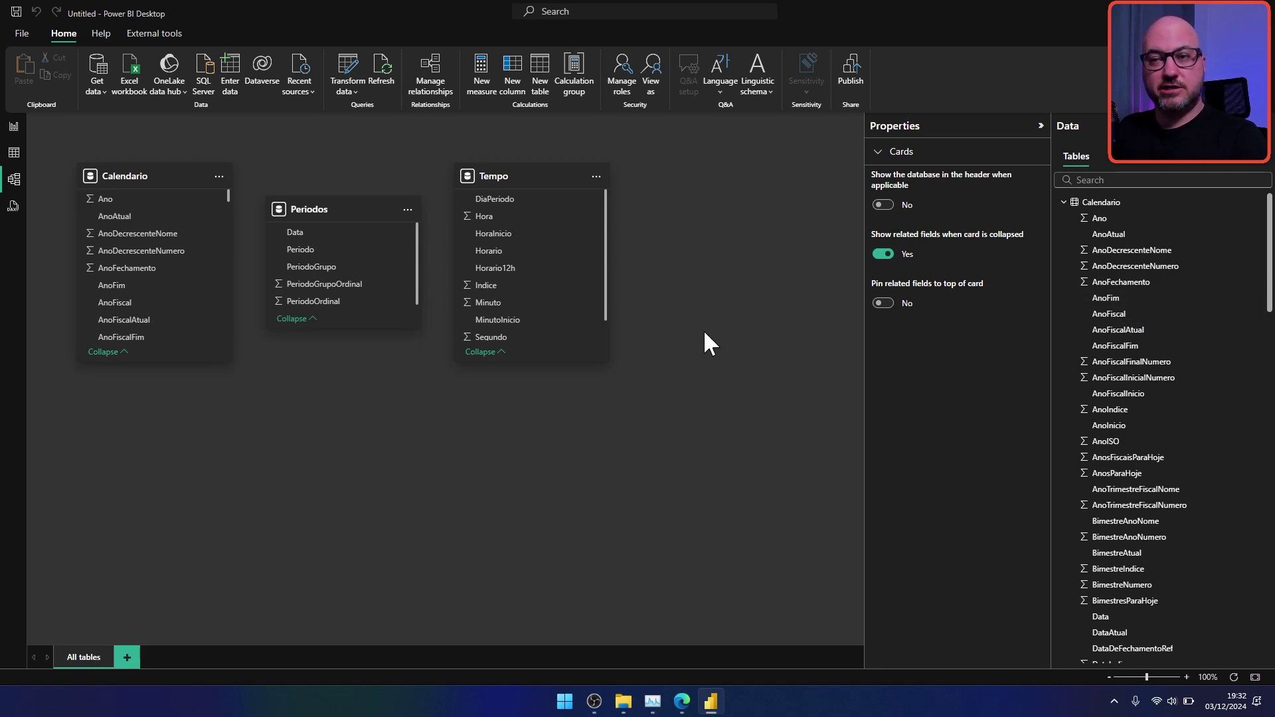
# Step: Launch Tabular Editor on the current model, accept the experimental features warning, expand its tables and open the C# script editor
pyautogui.click(160, 32)
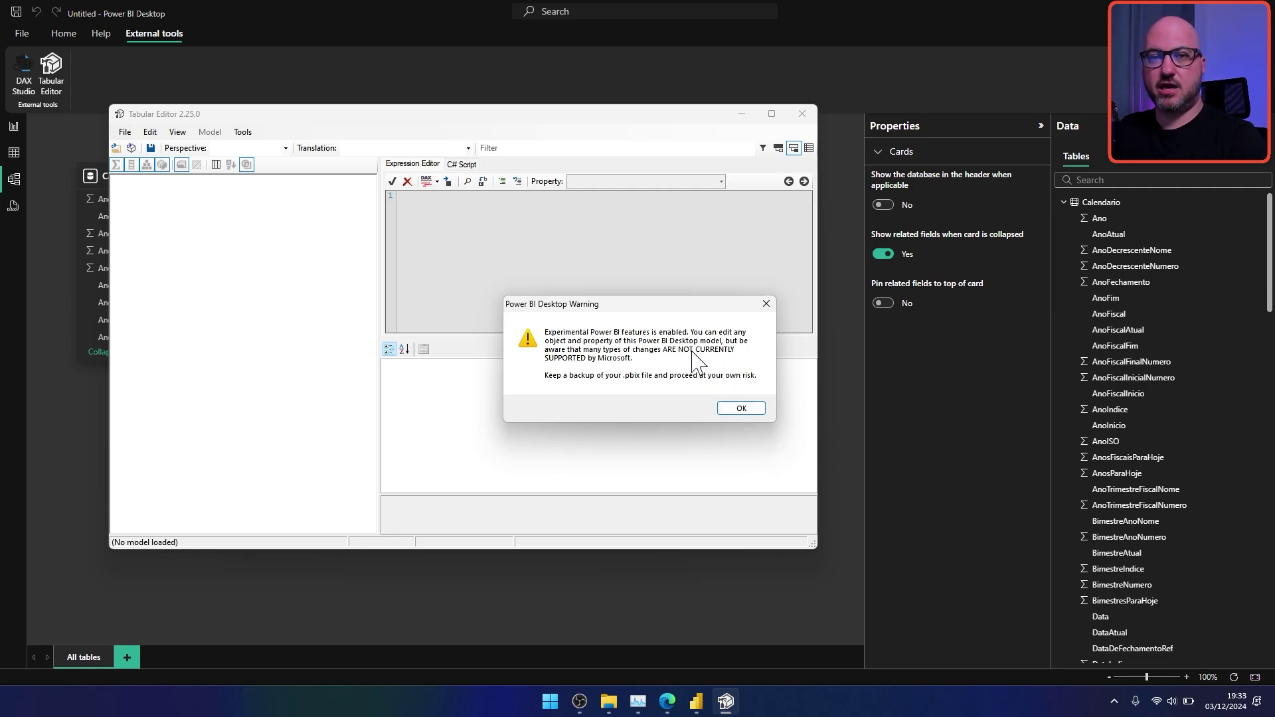
pyautogui.click(752, 420)
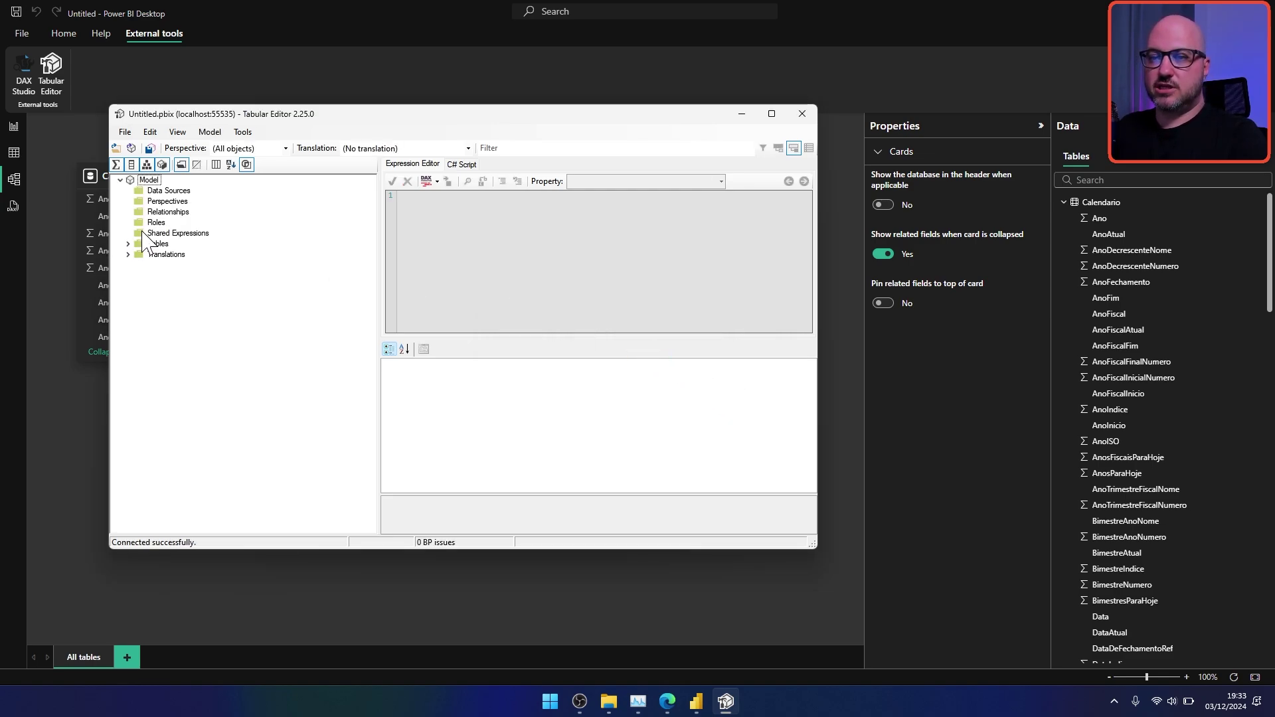
pyautogui.click(128, 244)
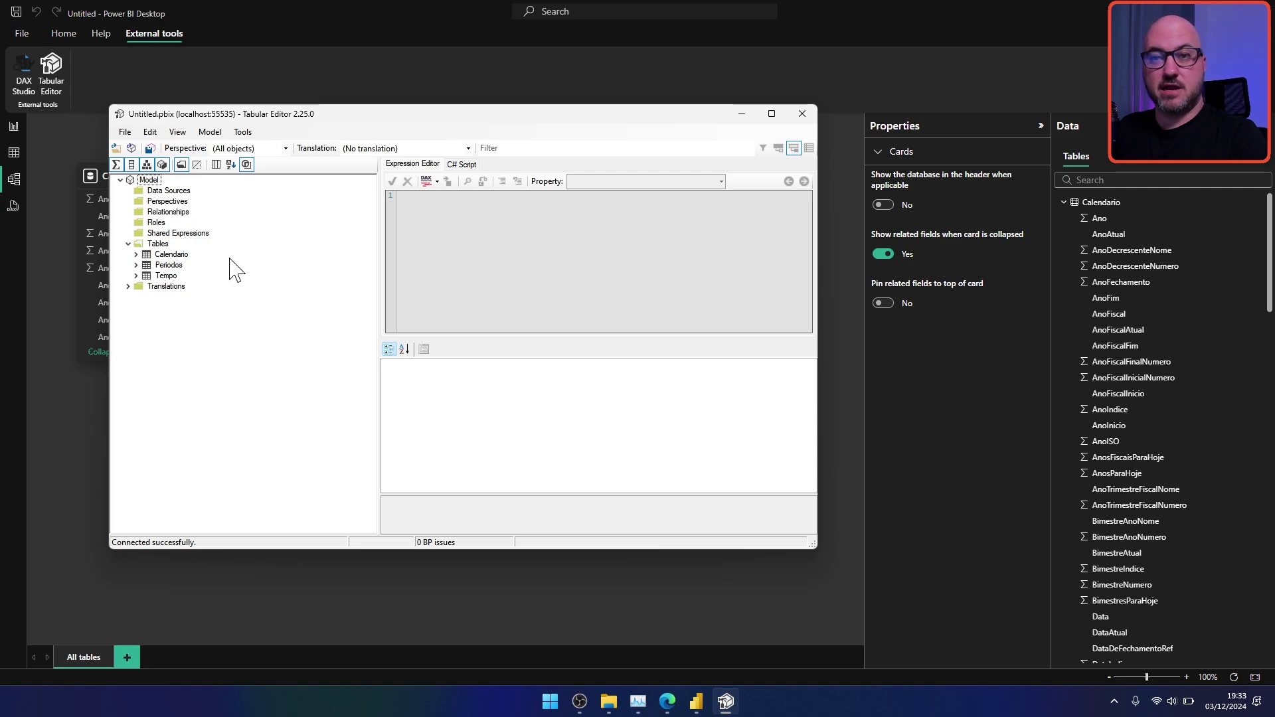
pyautogui.click(468, 164)
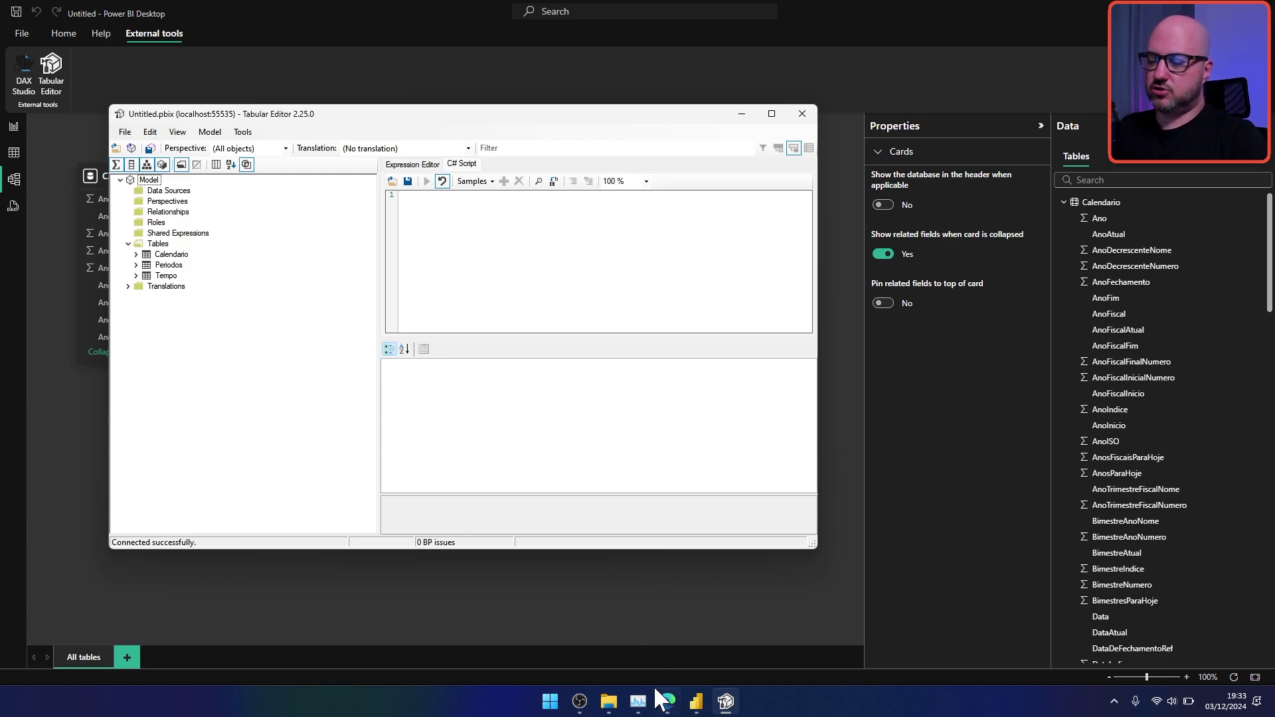
# Step: Switch to the GitHub repository in the browser, open tabular_editor_calendar_periods_time.cs from the tabular_editor_scripts folder and copy its code
pyautogui.click(667, 701)
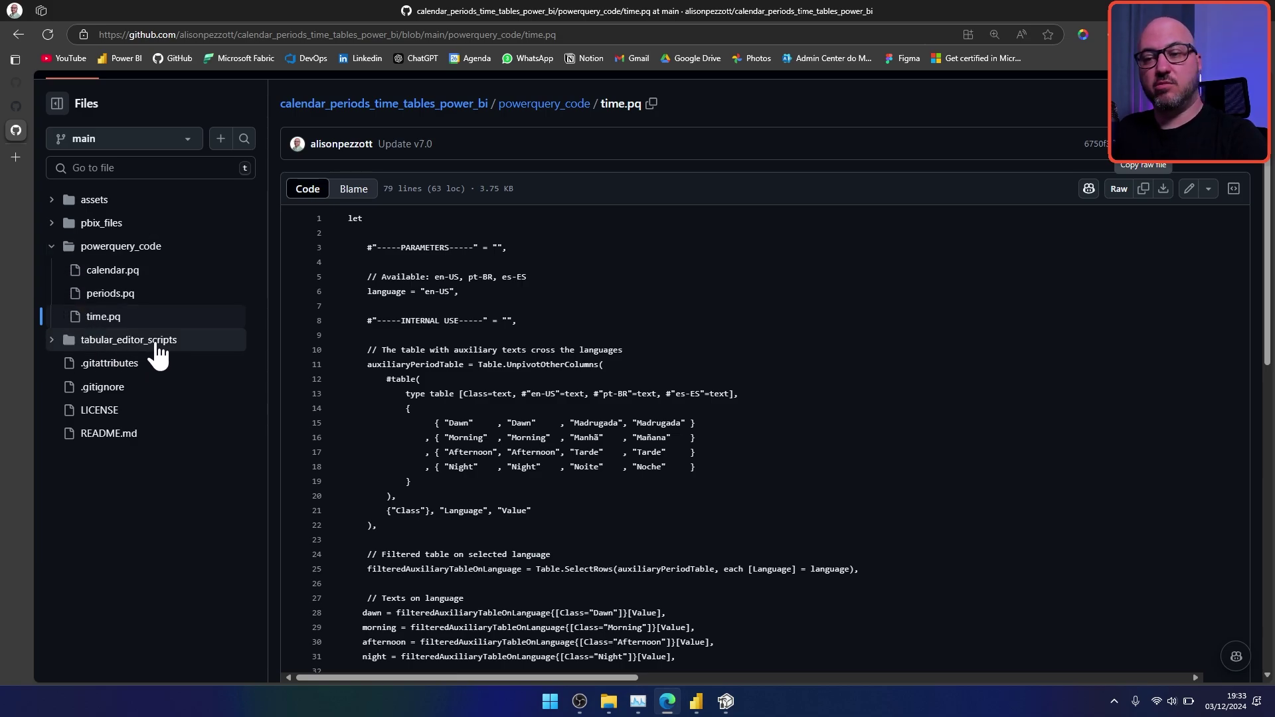
pyautogui.click(54, 344)
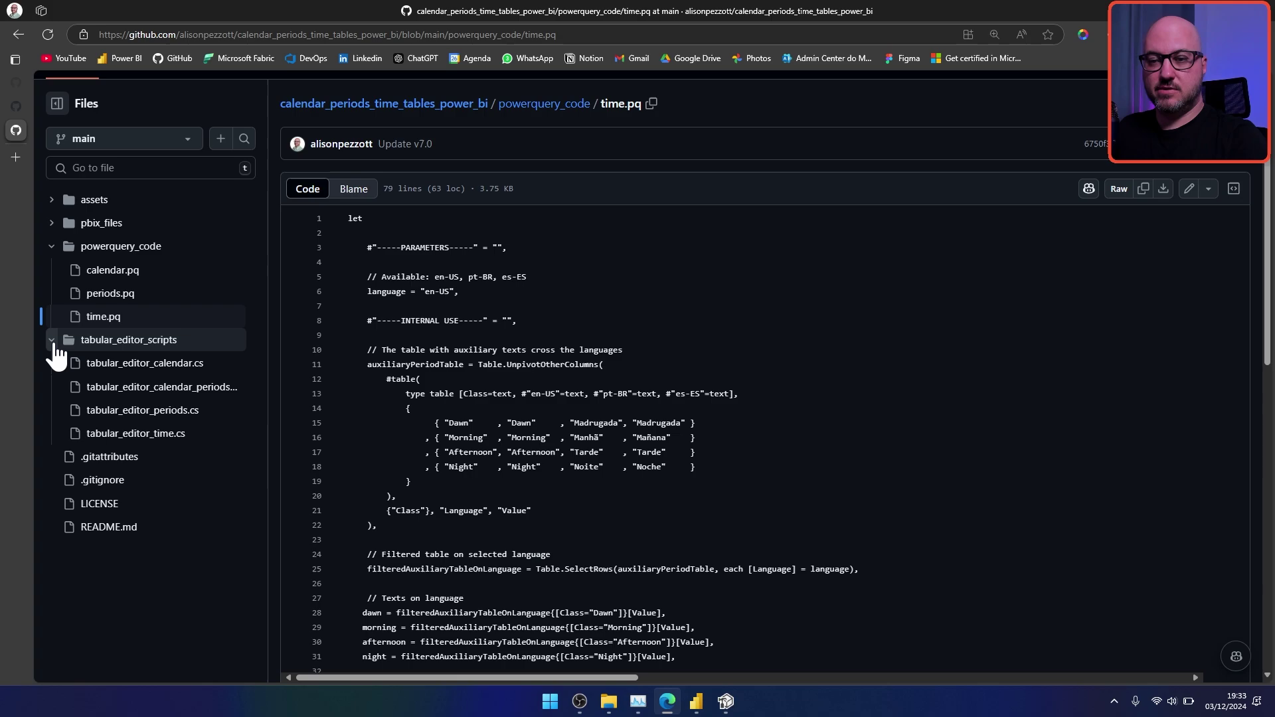
pyautogui.moveTo(265, 407); pyautogui.dragTo(339, 410)
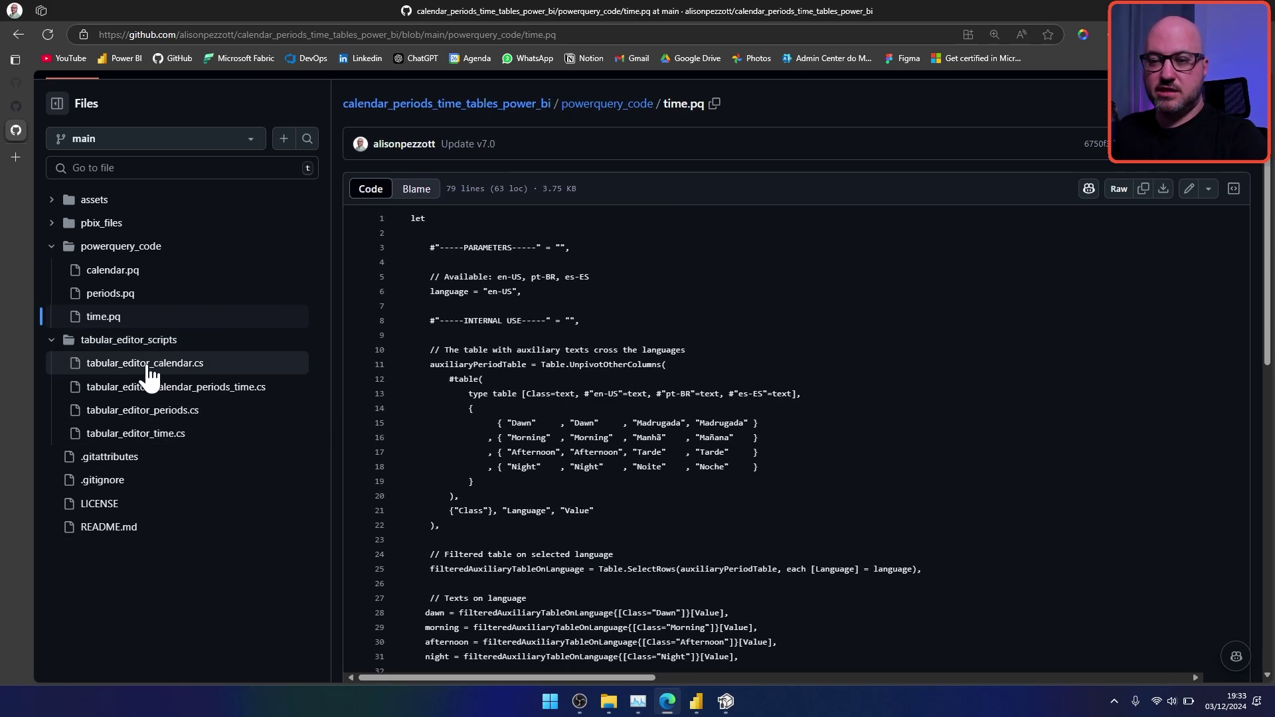
pyautogui.scroll(1, 145, 442)
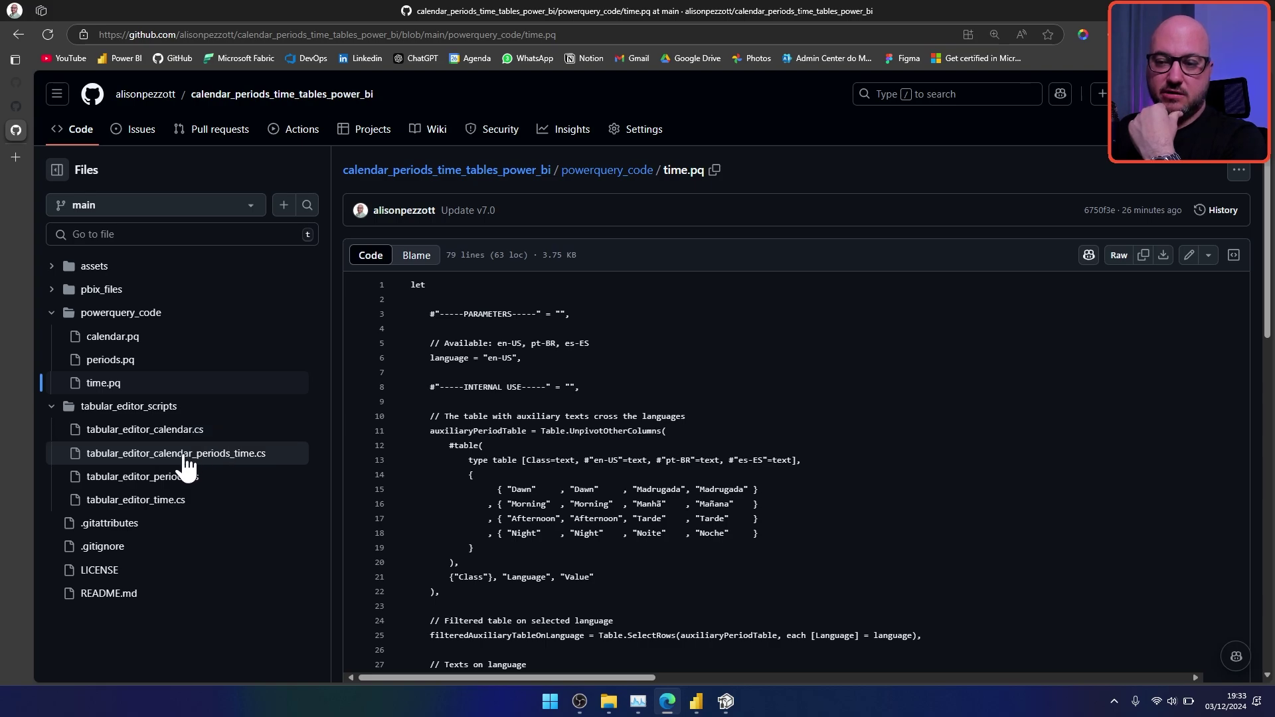
pyautogui.scroll(-1, 126, 455)
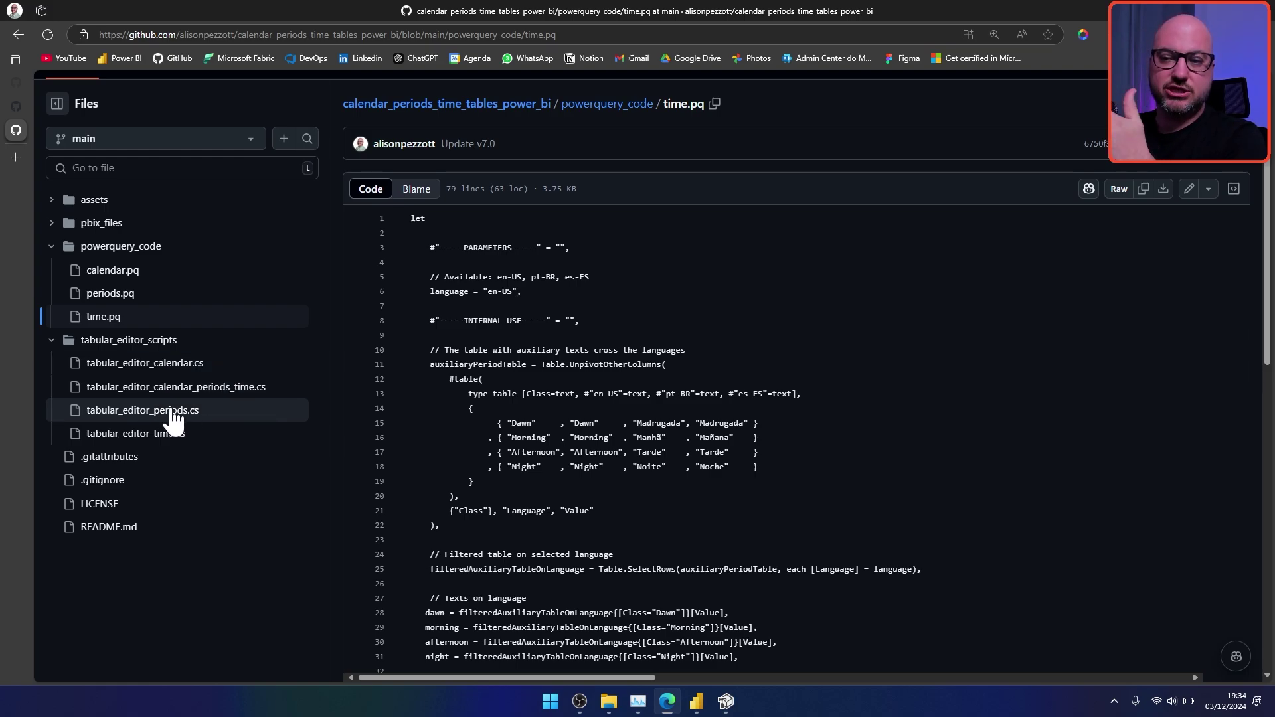
pyautogui.click(135, 391)
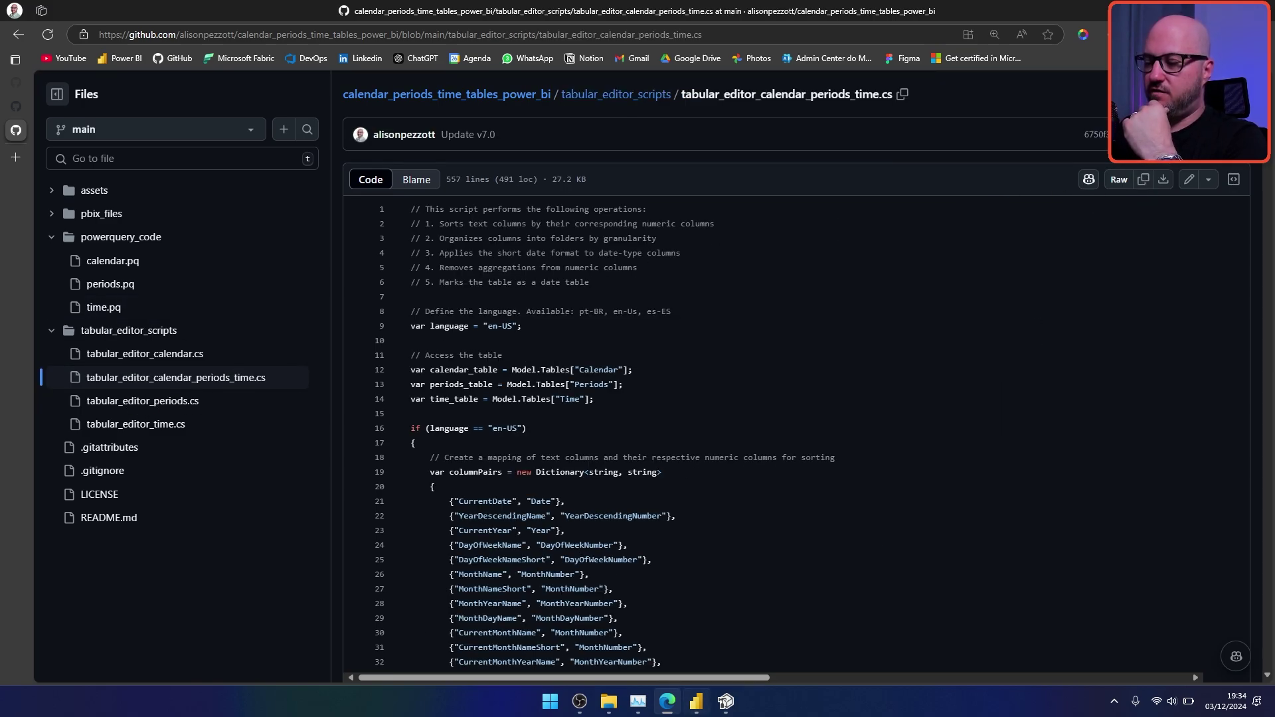
# Step: Switch back to Tabular Editor and paste the copied calendar, periods and time script into the empty C# script editor
pyautogui.click(725, 702)
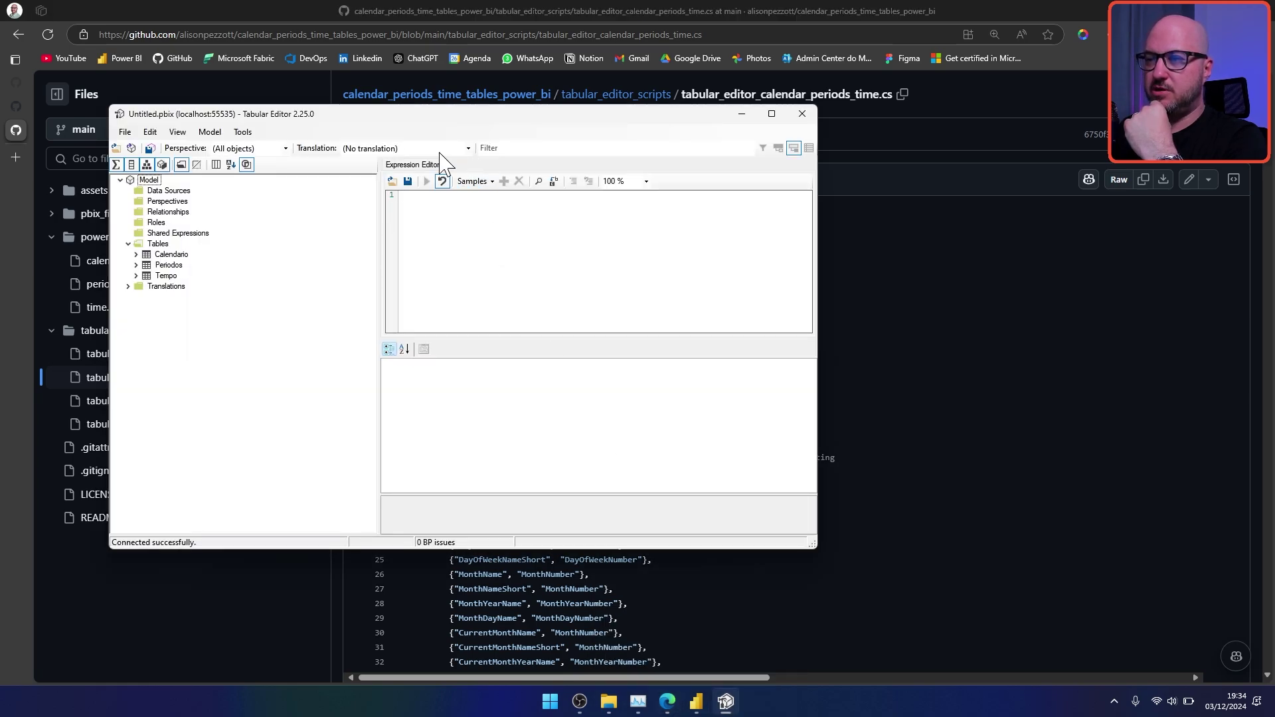
pyautogui.click(462, 164)
pyautogui.click(472, 210)
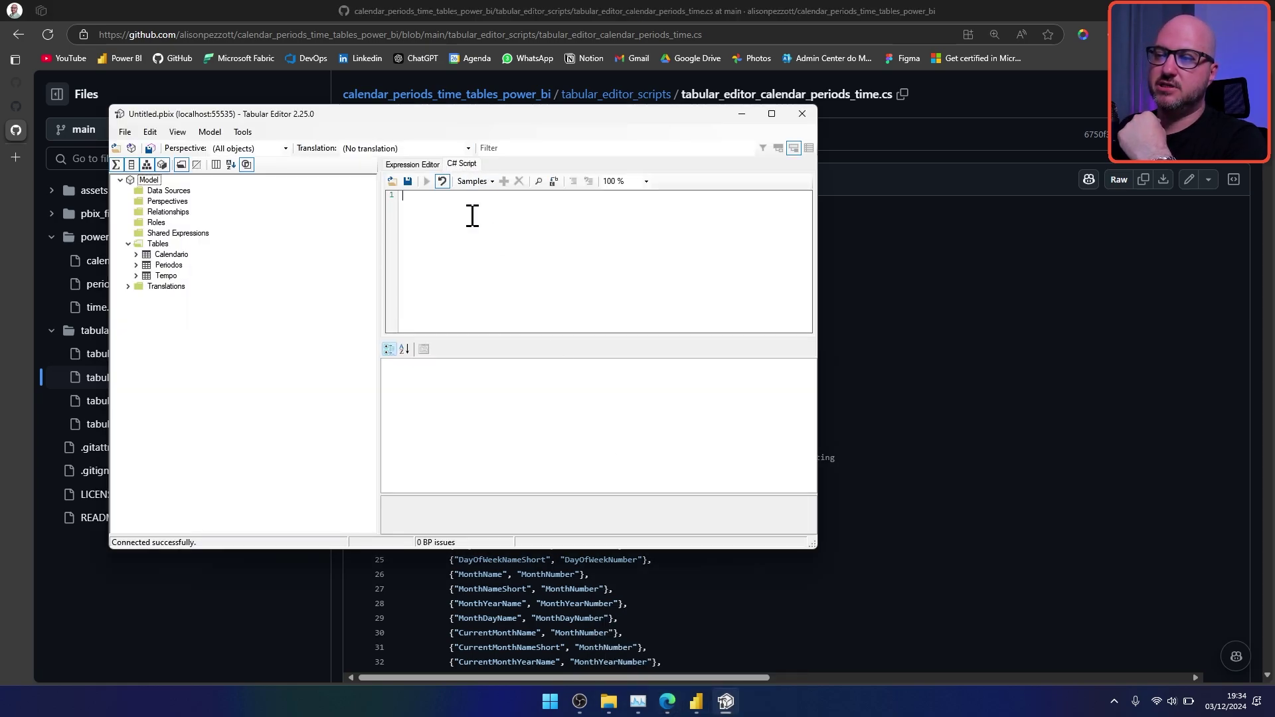
pyautogui.hotkey('ctrl', 'v')
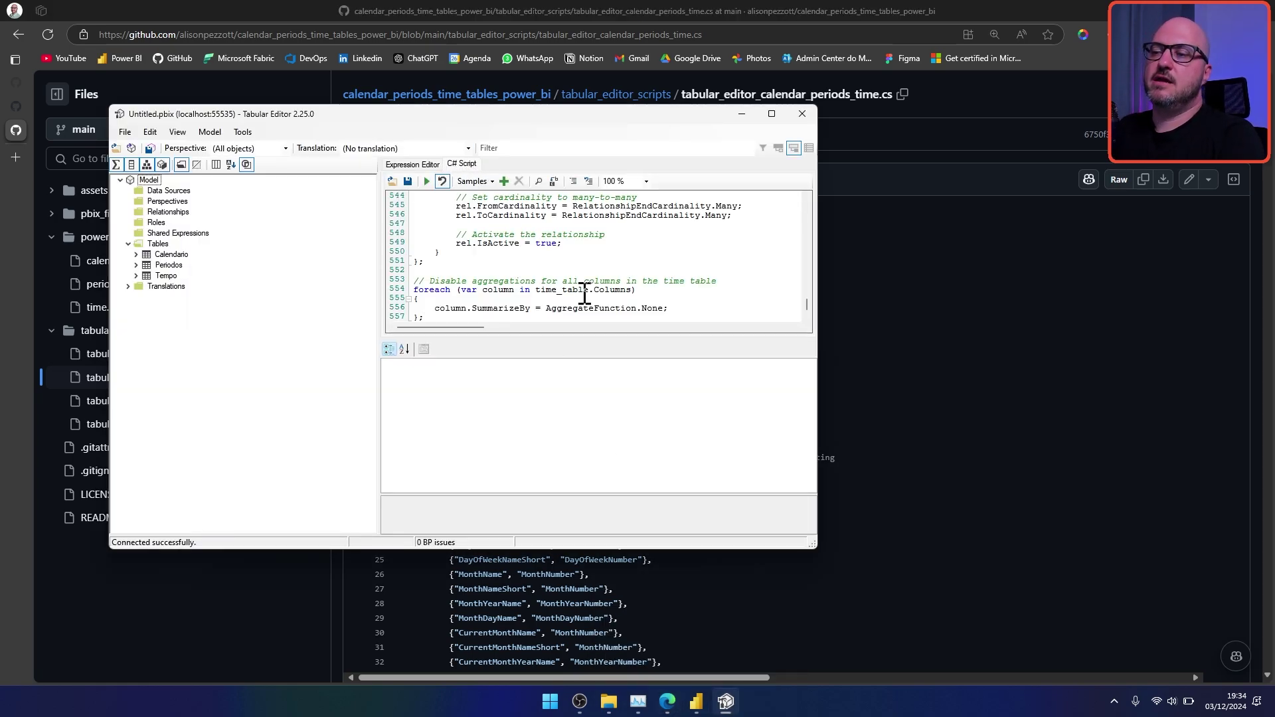
# Step: In the script's opening lines, set the language to "pt-BR" and the table references to "Calendario", "Periodos" and "Tempo"
pyautogui.scroll(20, 585, 295)
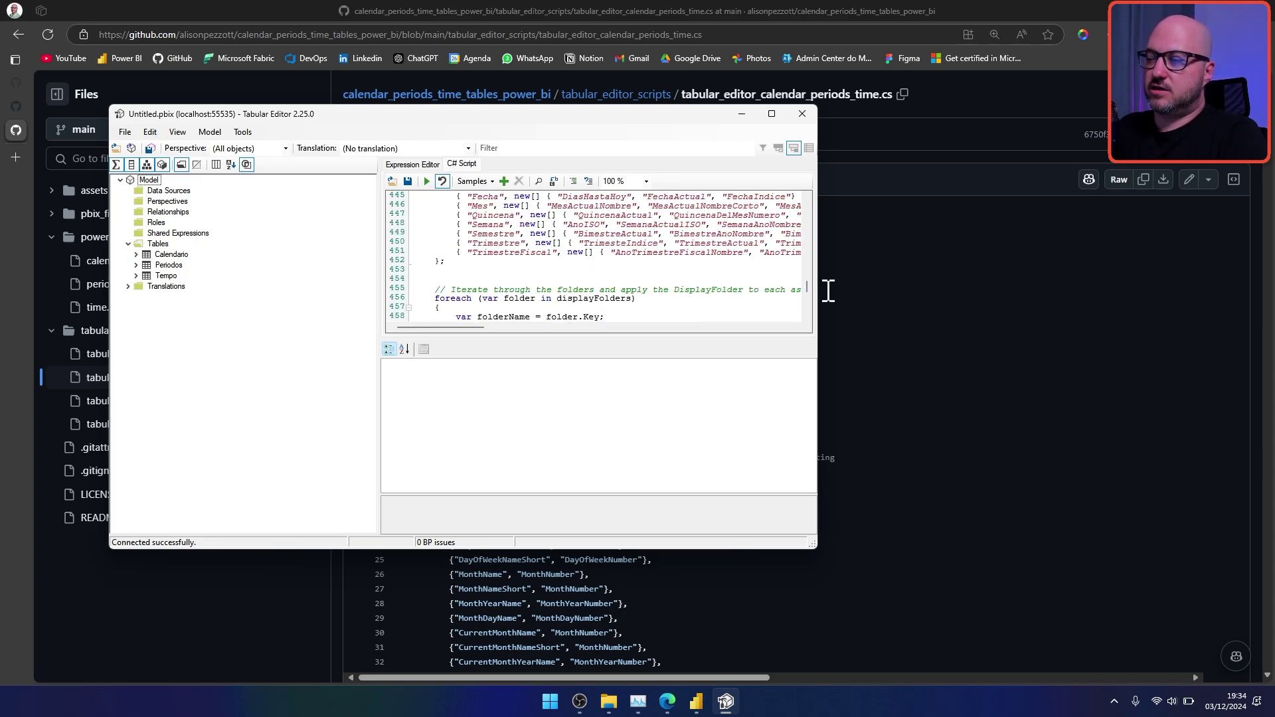
pyautogui.moveTo(812, 299); pyautogui.dragTo(810, 205)
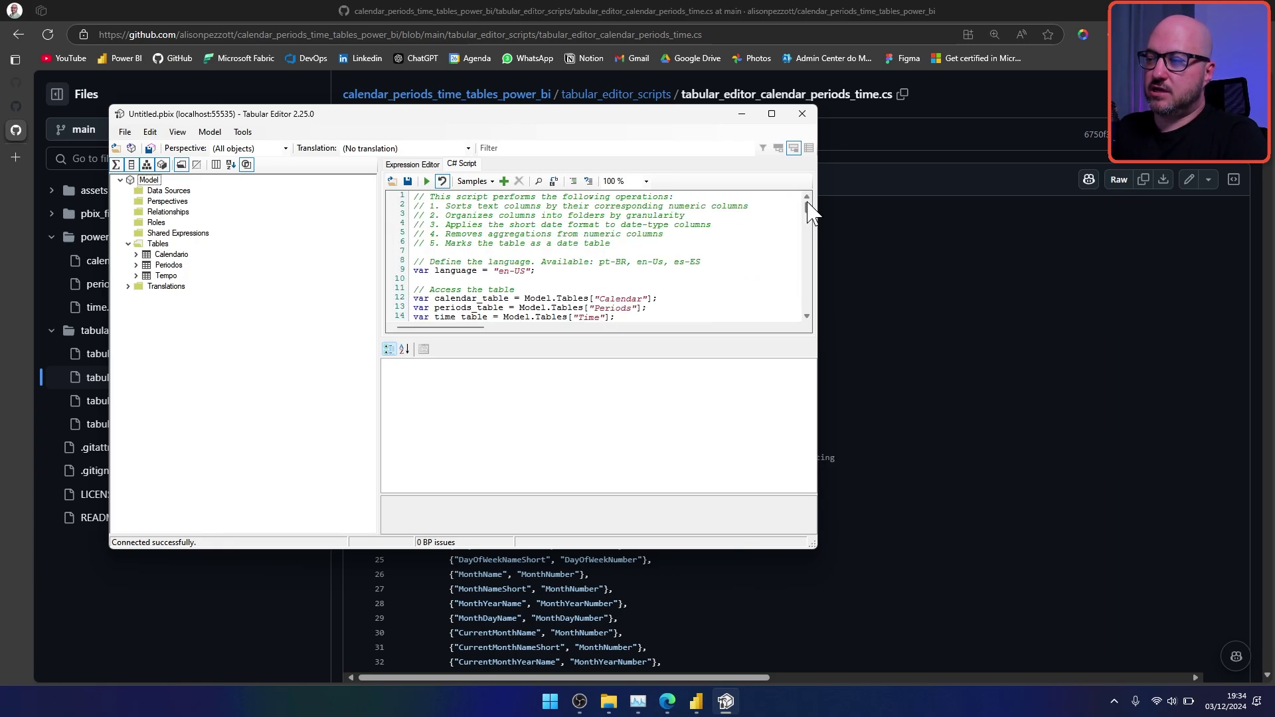
pyautogui.scroll(-1, 513, 255)
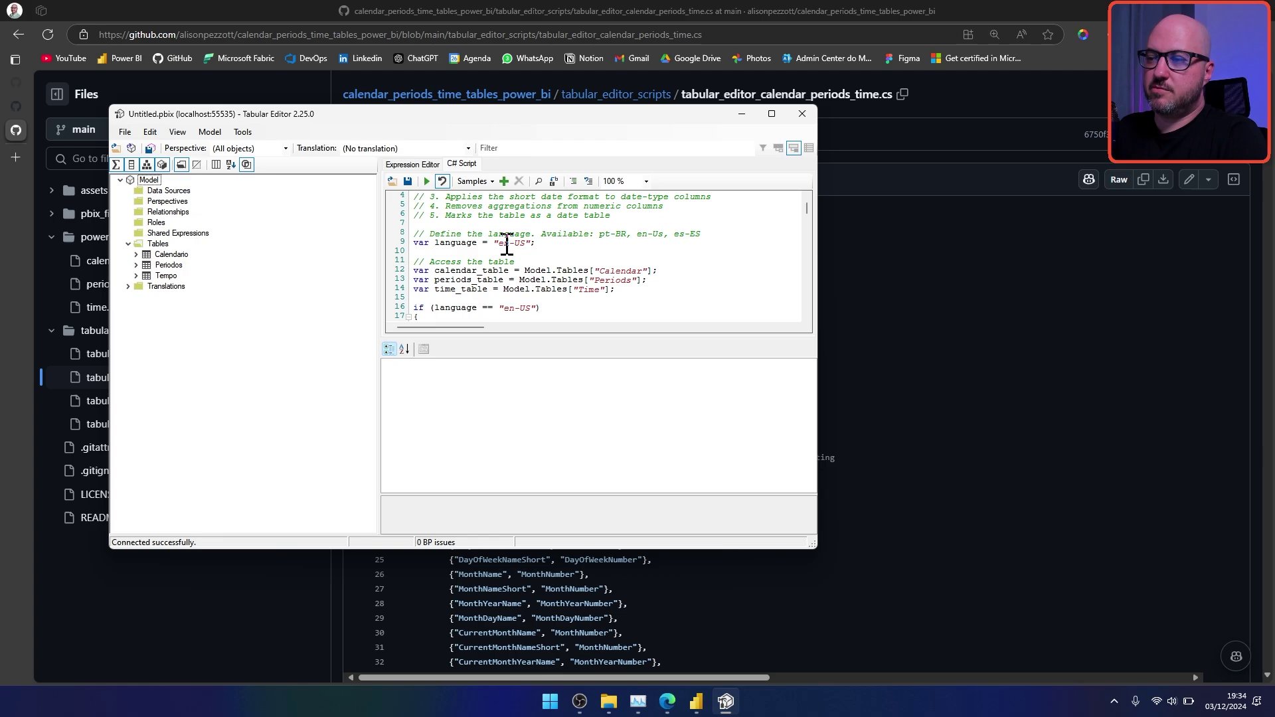
pyautogui.moveTo(501, 245); pyautogui.dragTo(525, 246)
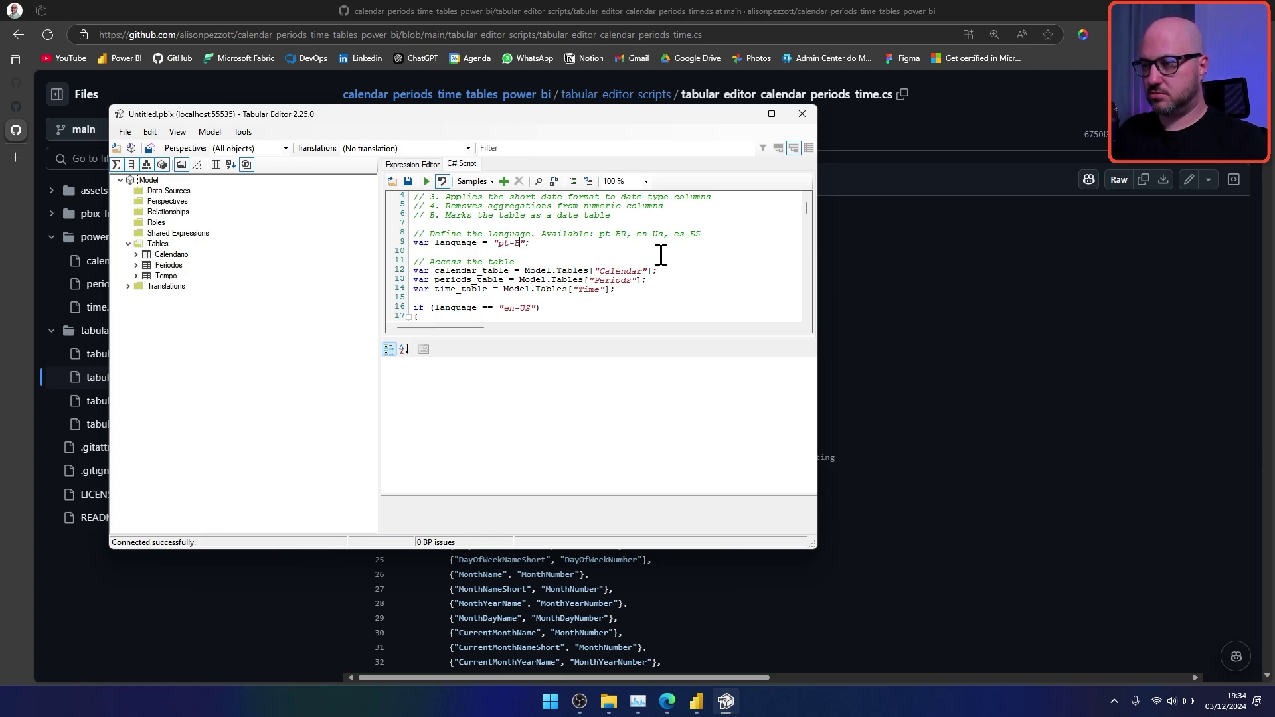
pyautogui.click(643, 270)
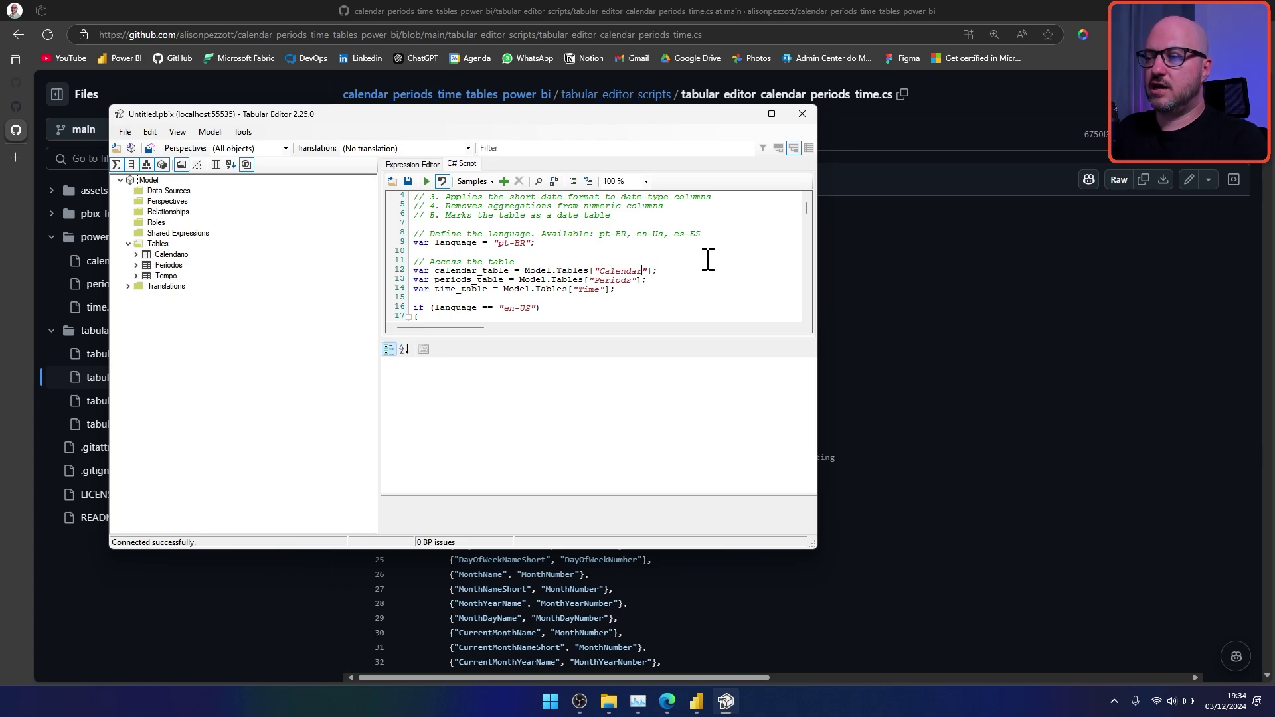
pyautogui.click(655, 271)
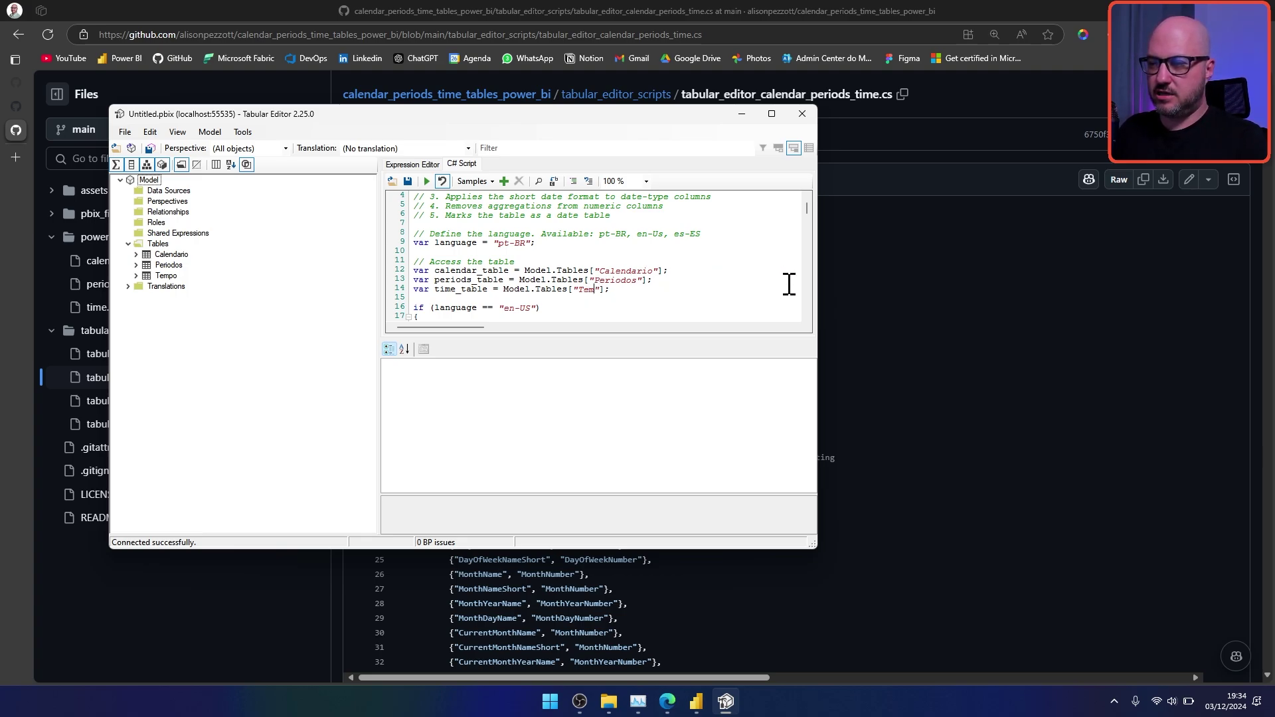
pyautogui.moveTo(490, 242); pyautogui.dragTo(534, 243)
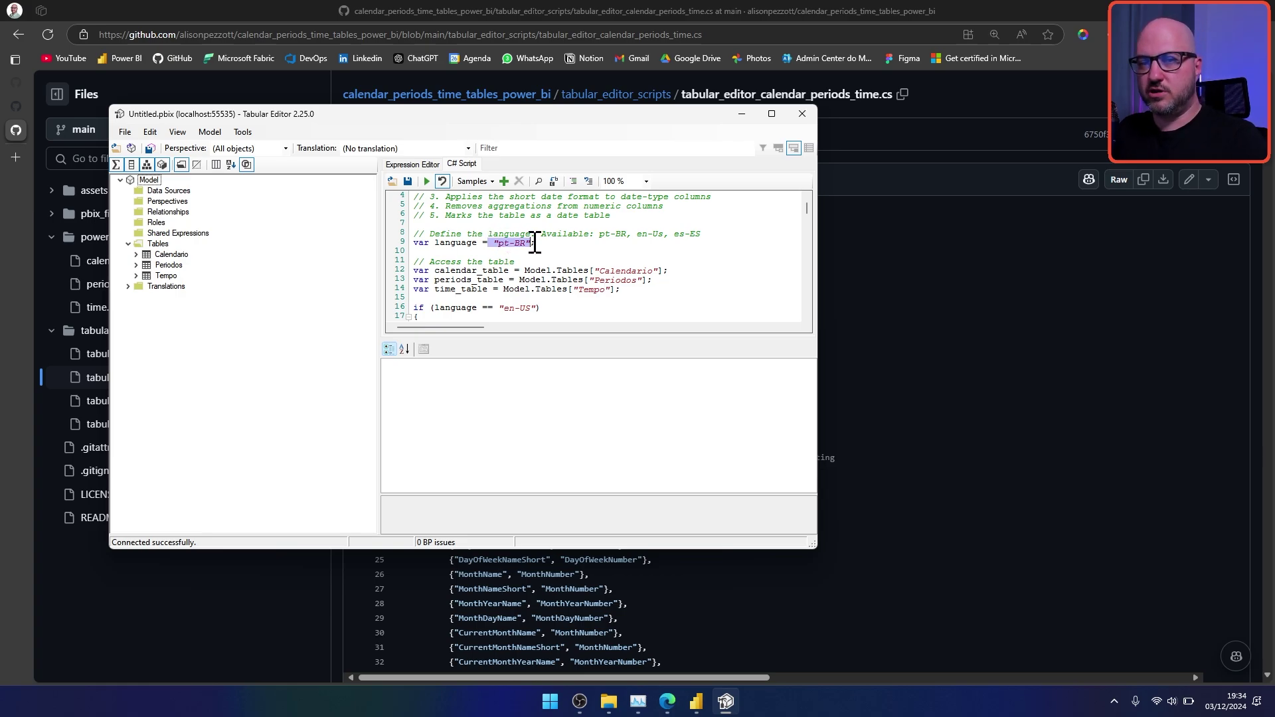
pyautogui.click(694, 291)
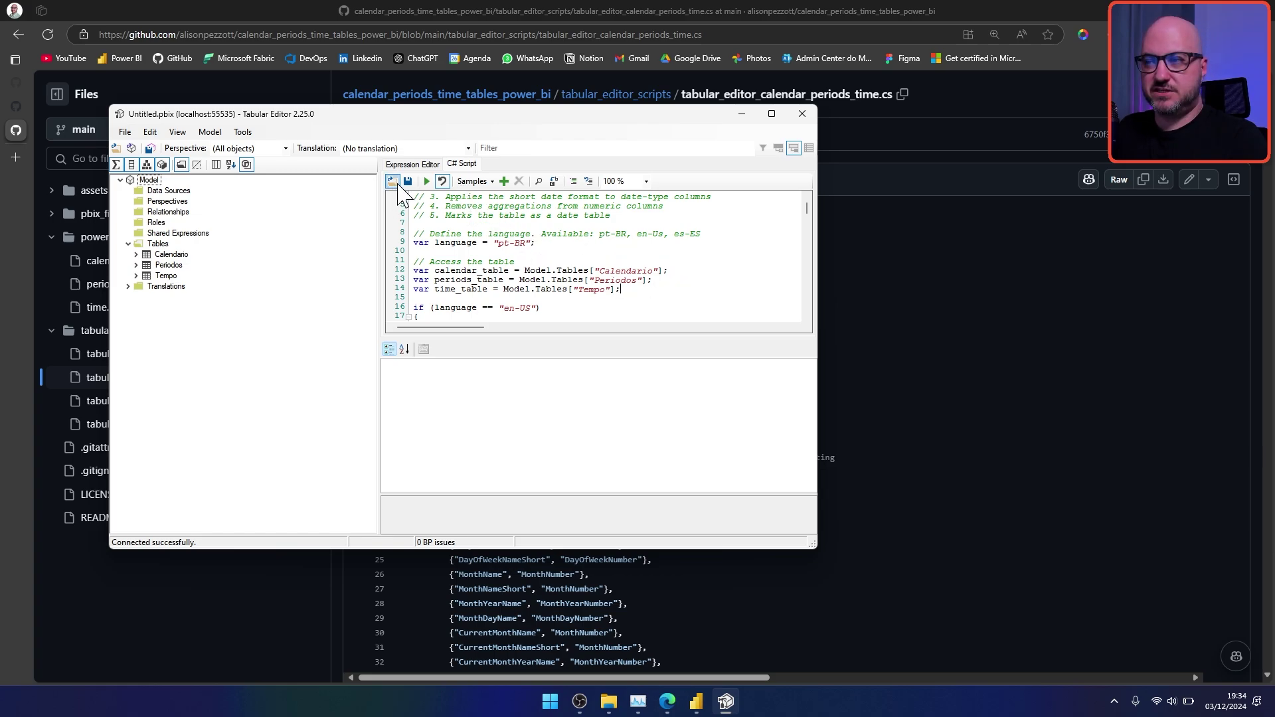
# Step: Run the C# script on the model and save the resulting changes to the connected Power BI model
pyautogui.click(427, 184)
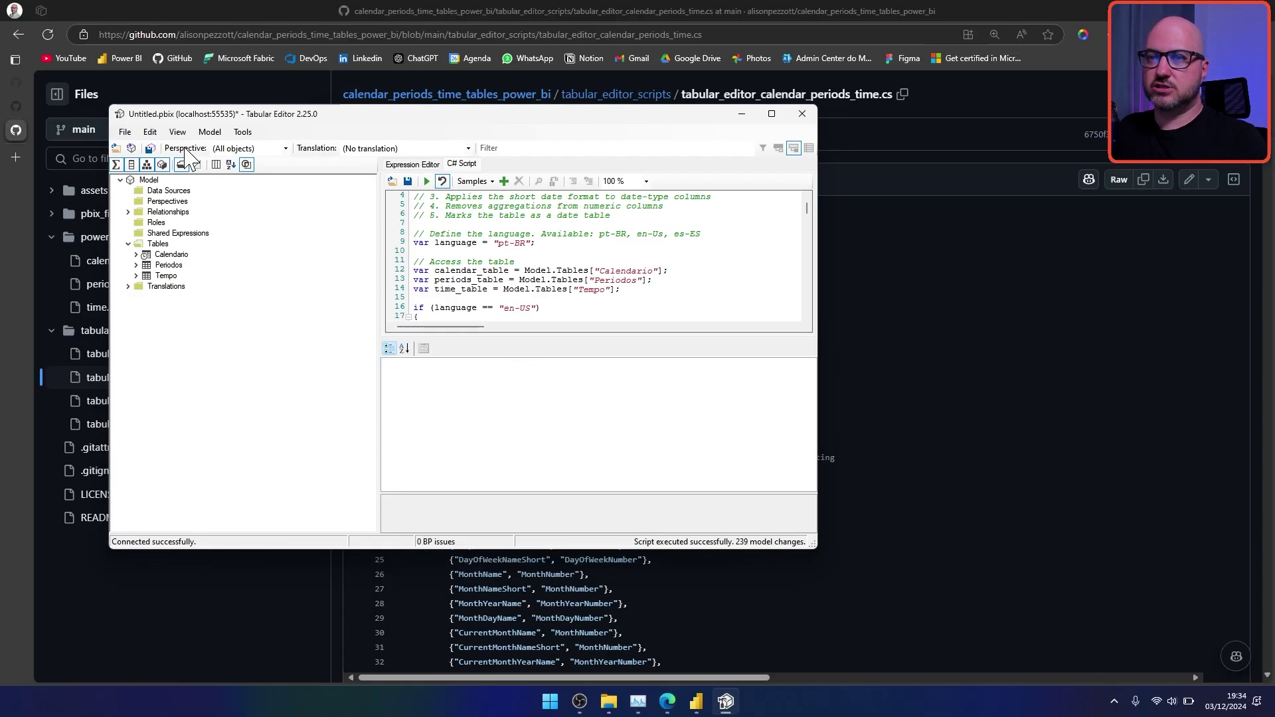
pyautogui.click(125, 132)
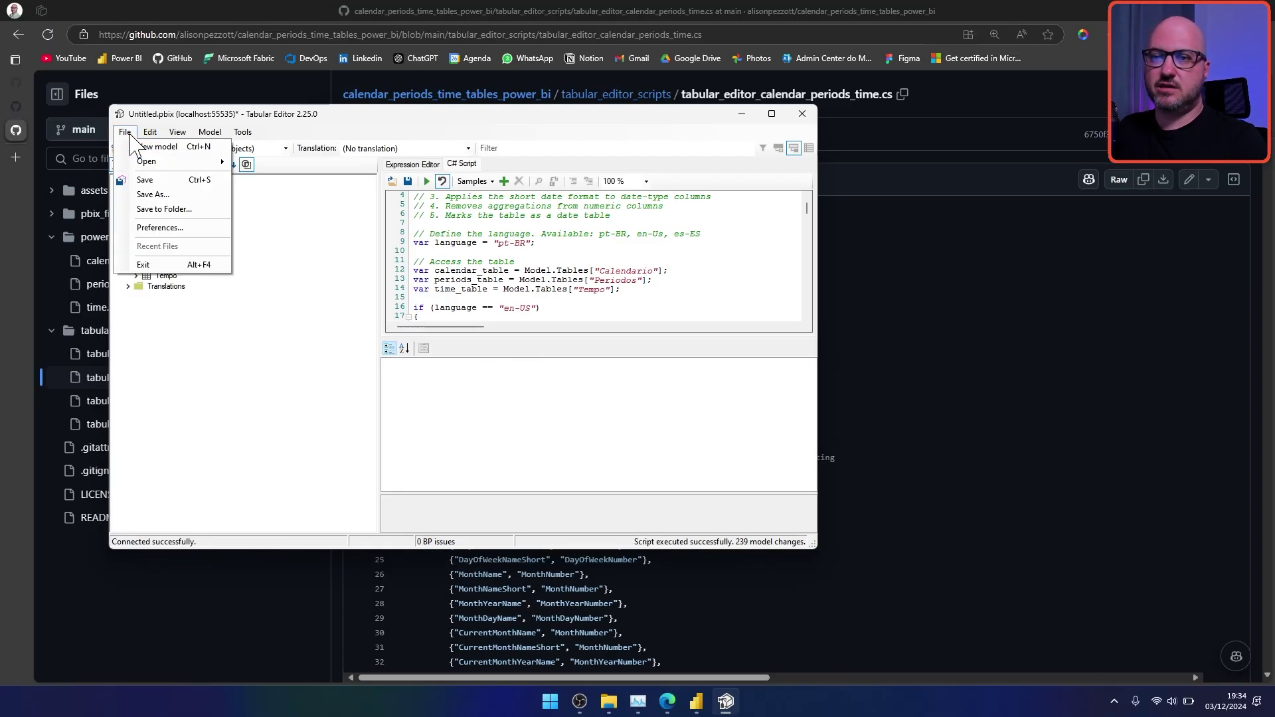
pyautogui.click(152, 183)
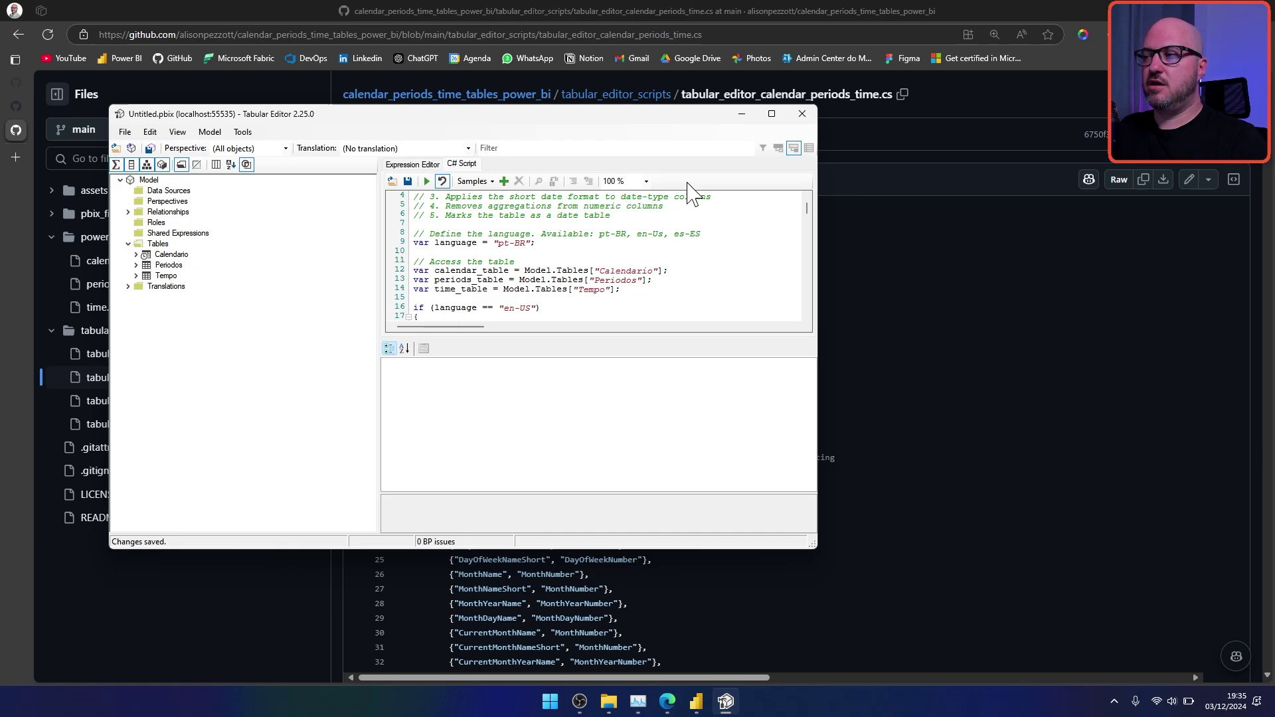
# Step: Close Tabular Editor, switch to Power BI Desktop and refresh the modified relationships
pyautogui.click(802, 114)
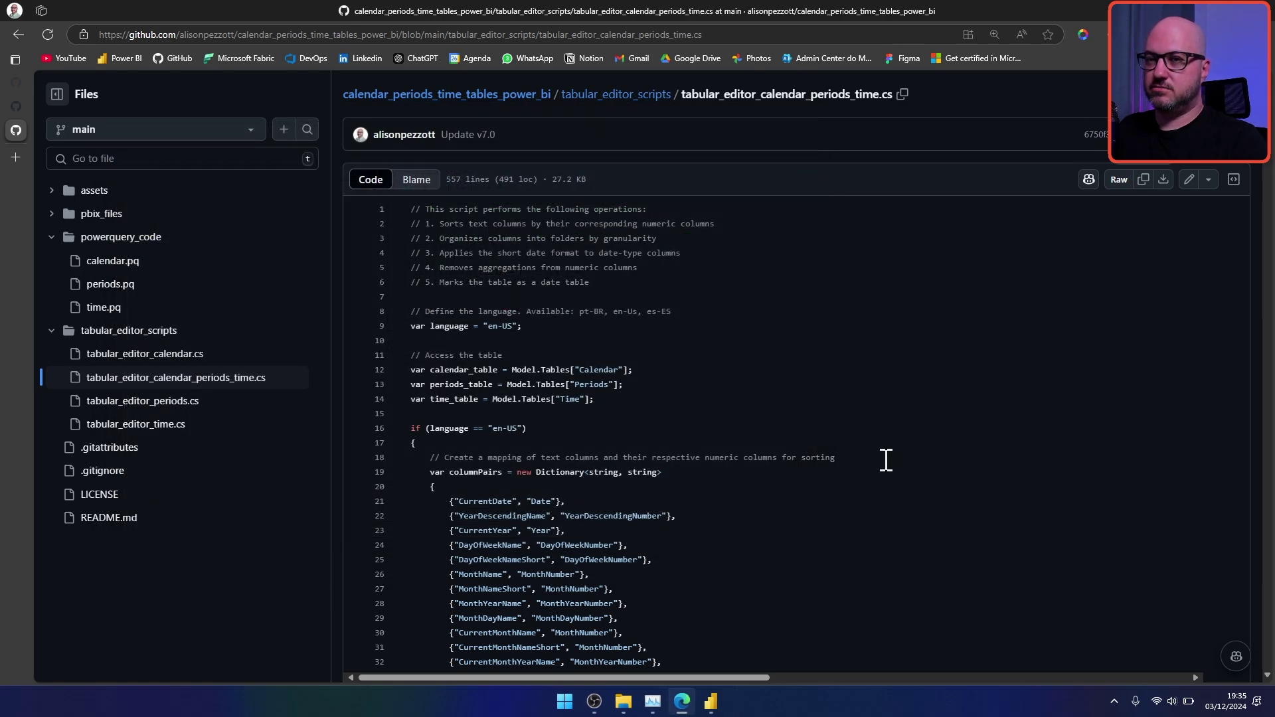
pyautogui.click(712, 703)
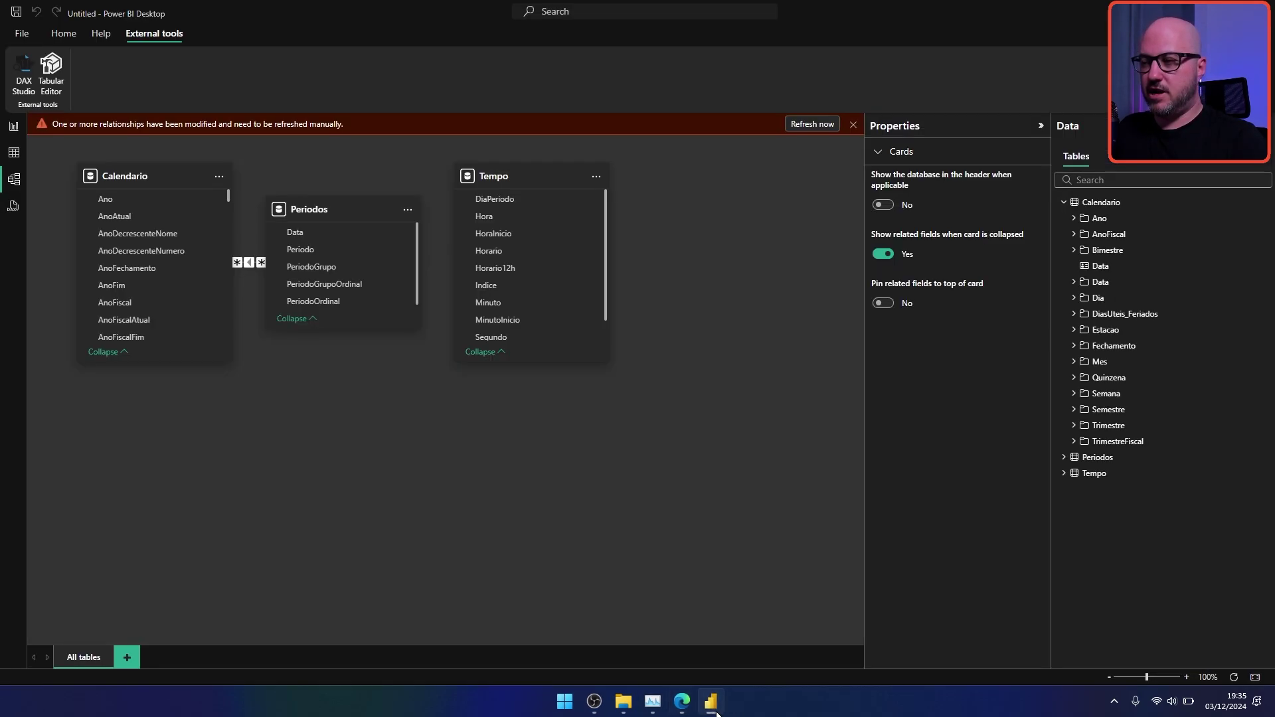
pyautogui.click(819, 131)
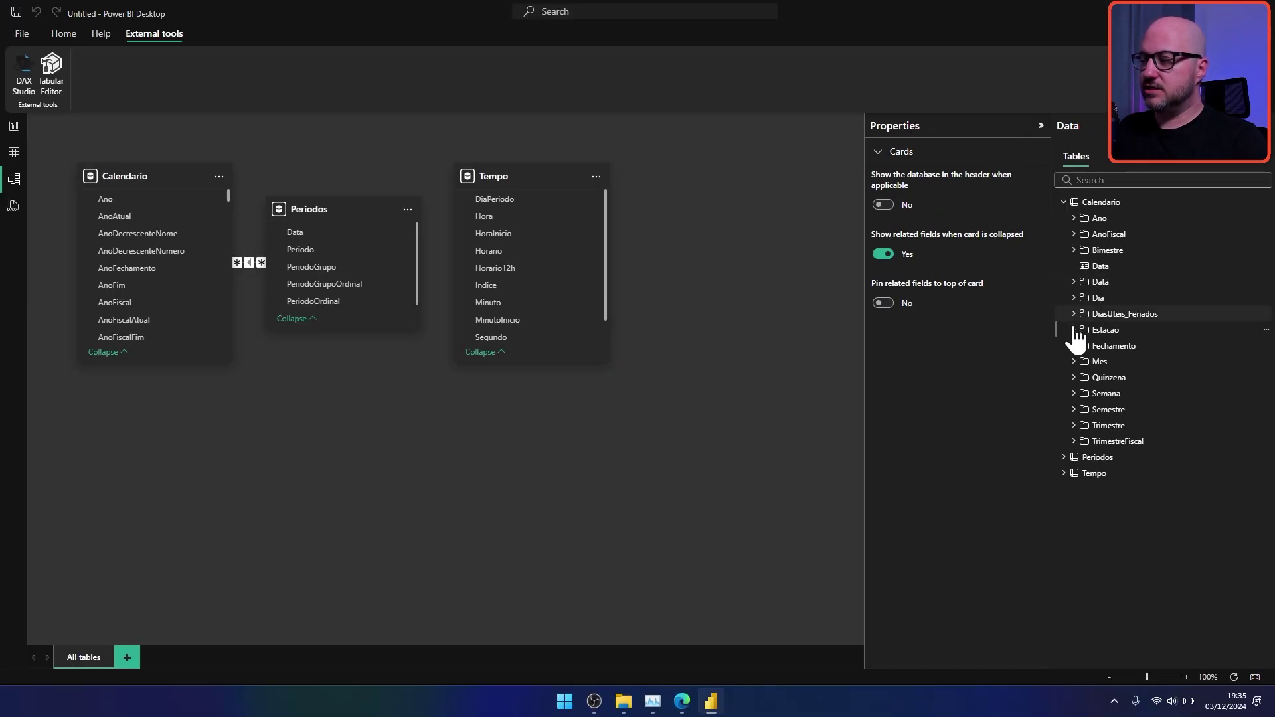
# Step: Inspect the Calendario table's Mes folder and check the advanced properties of MesAnoNome, including its sort-by column
pyautogui.click(1074, 362)
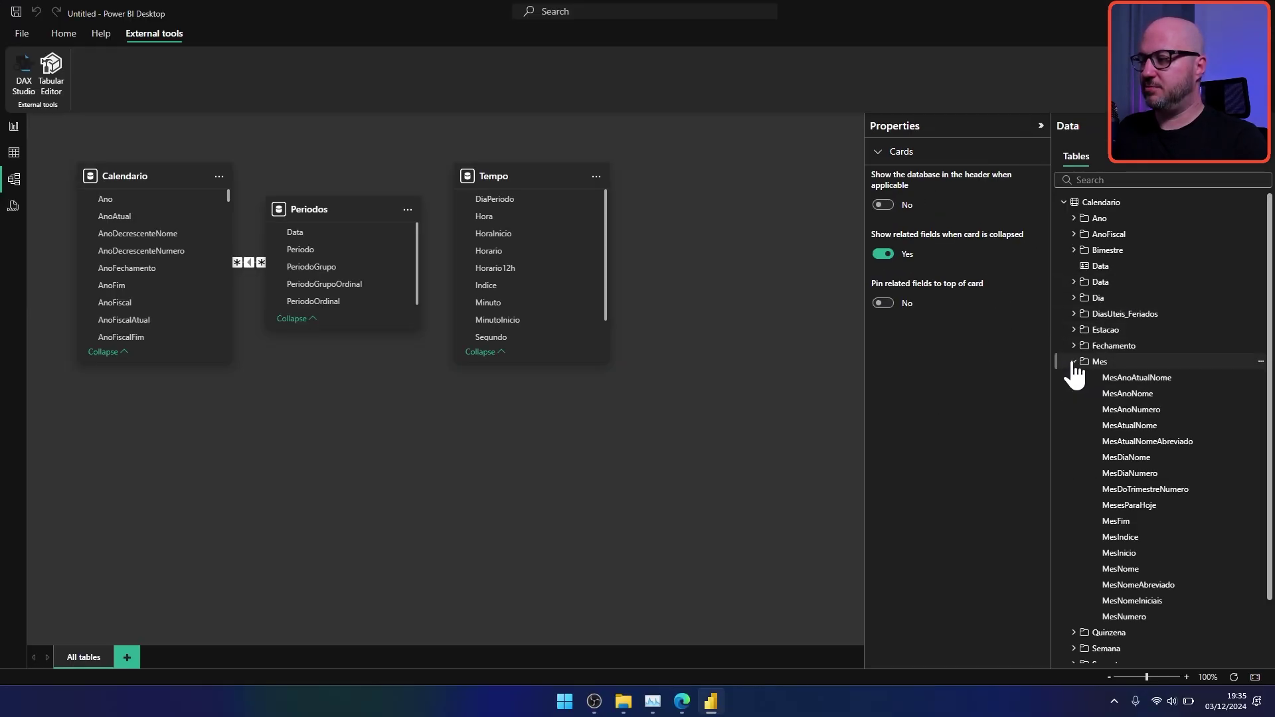
pyautogui.click(1129, 395)
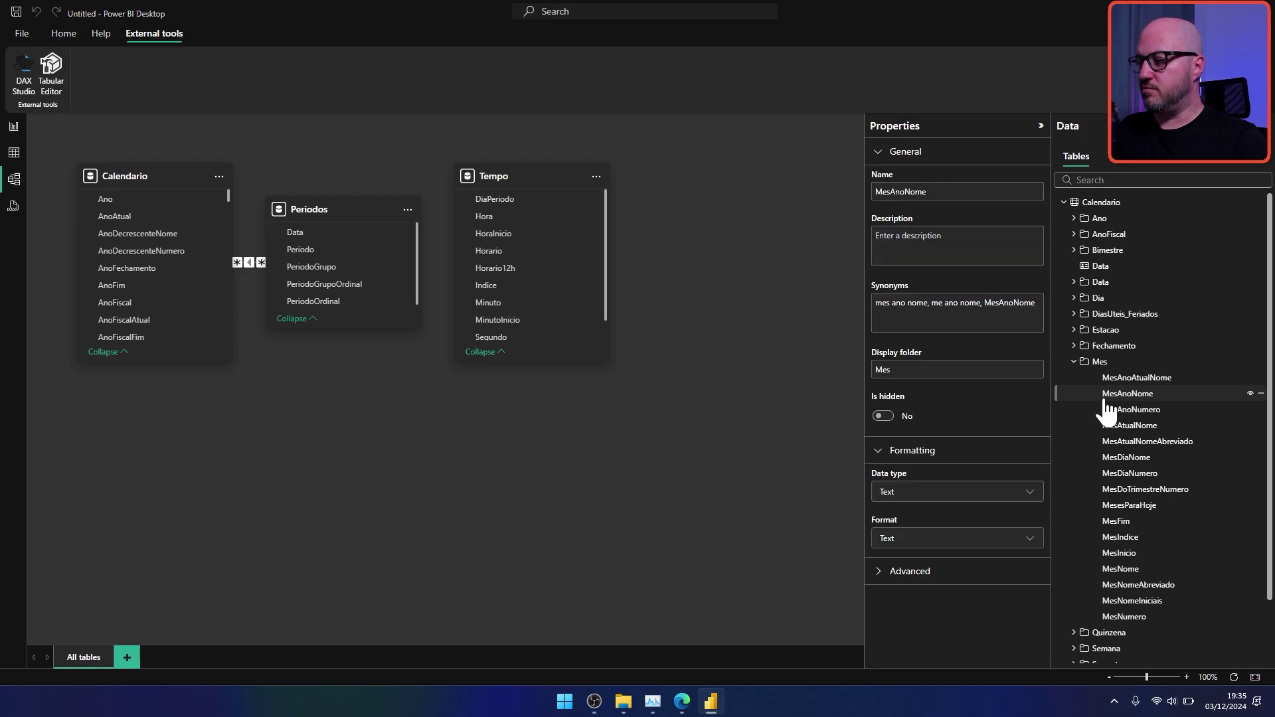
pyautogui.click(910, 573)
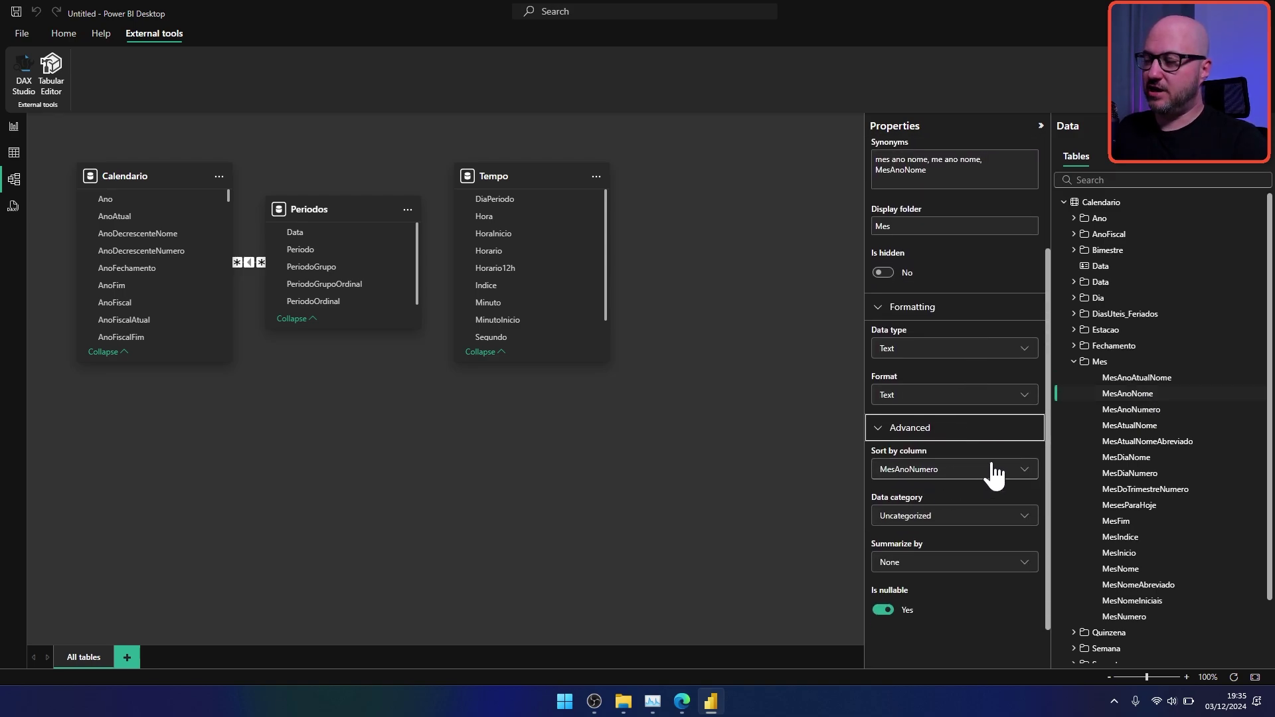
pyautogui.scroll(3, 1026, 287)
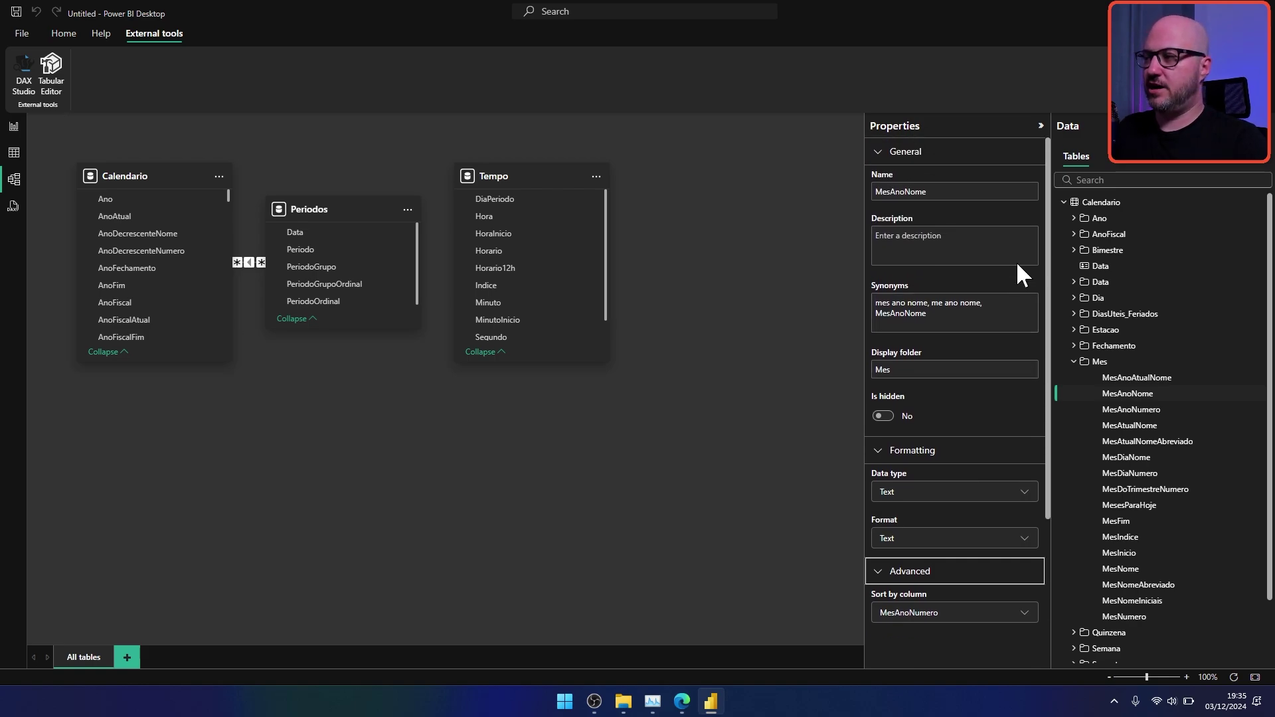
pyautogui.click(887, 154)
pyautogui.click(1074, 361)
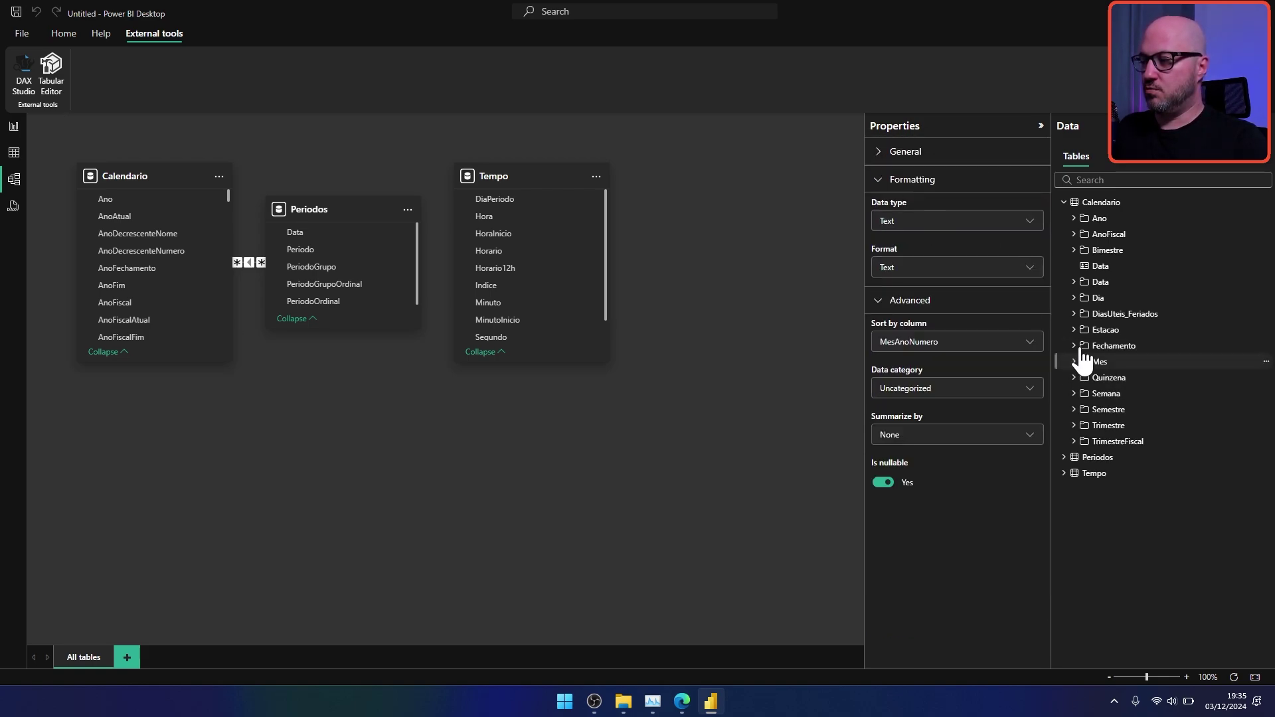
# Step: Review the fields of the Periodos and Tempo tables, leaving all tables collapsed in the field list
pyautogui.click(1064, 202)
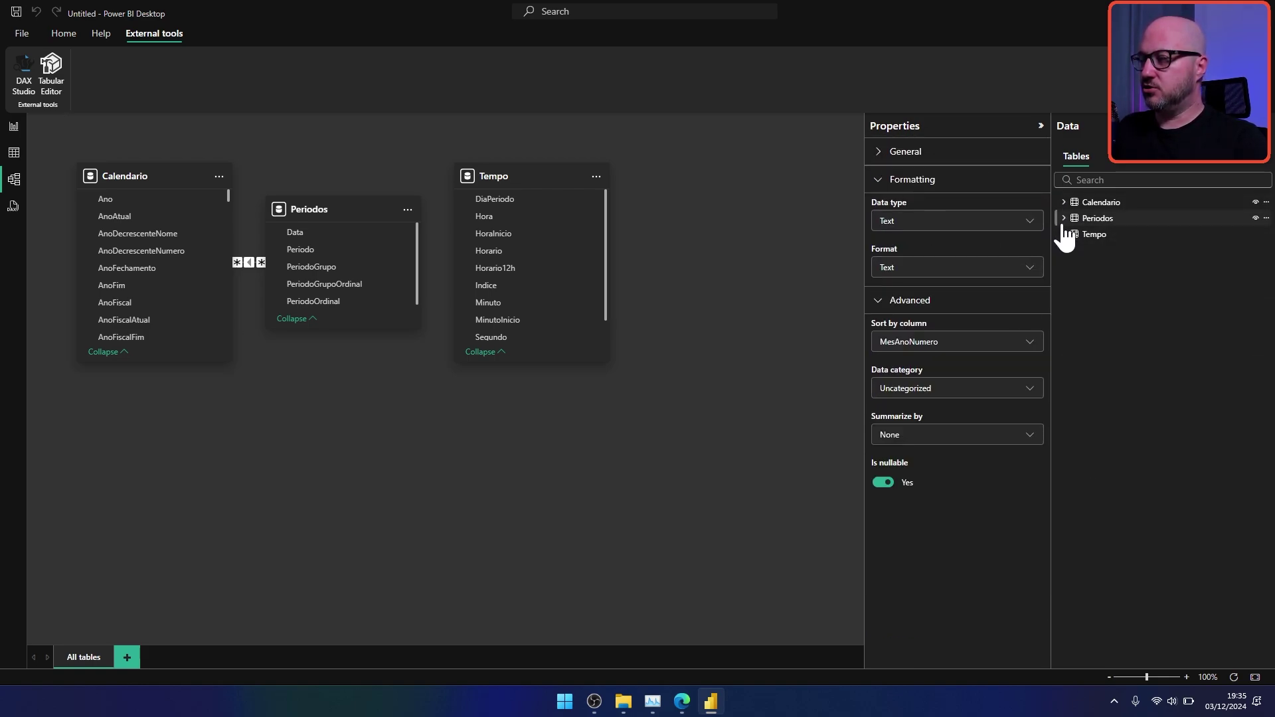
pyautogui.click(1065, 218)
pyautogui.click(1065, 314)
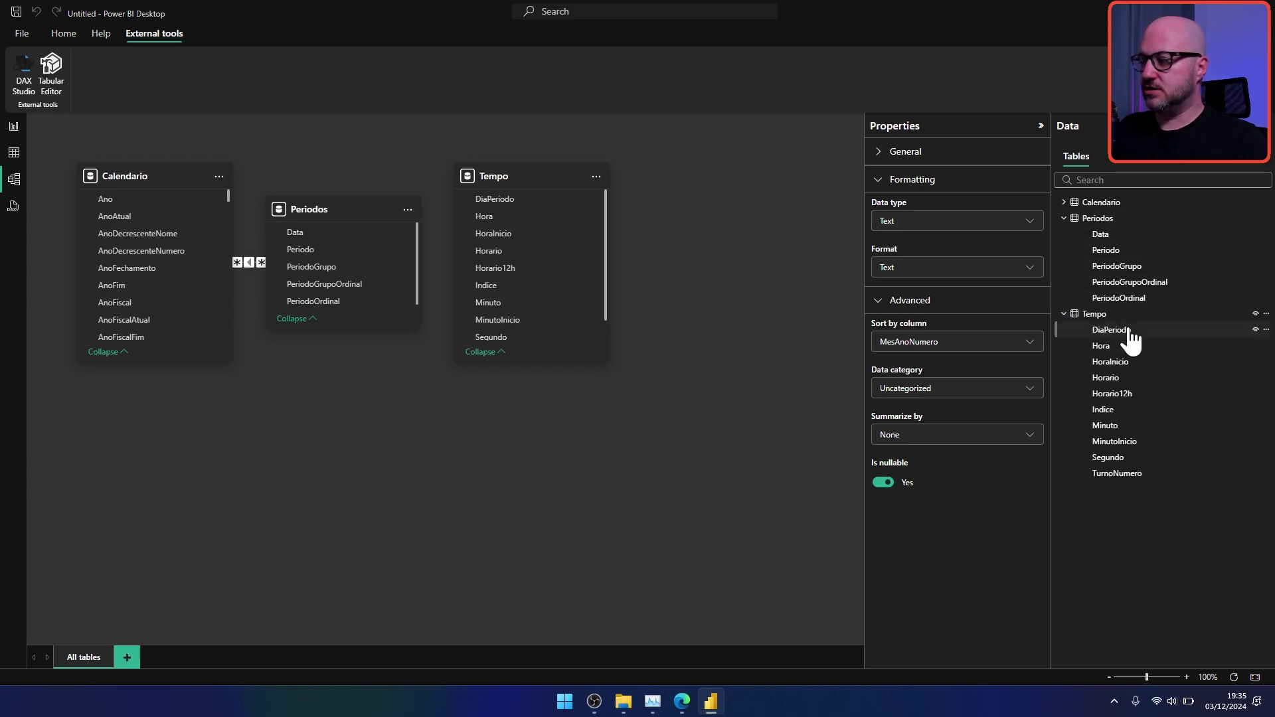
pyautogui.click(1065, 313)
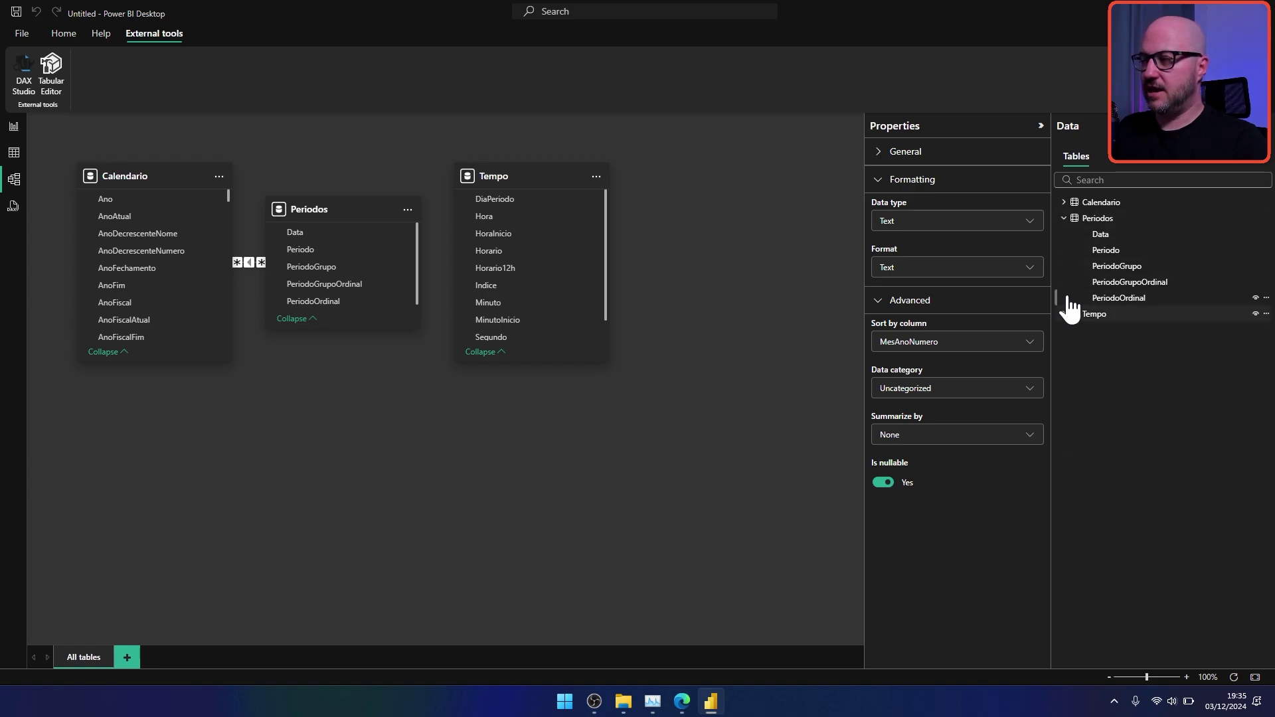
pyautogui.click(1064, 218)
# Step: Rearrange the model diagram so Periodos sits at the upper left and Calendario below it, slightly to its right
pyautogui.click(771, 309)
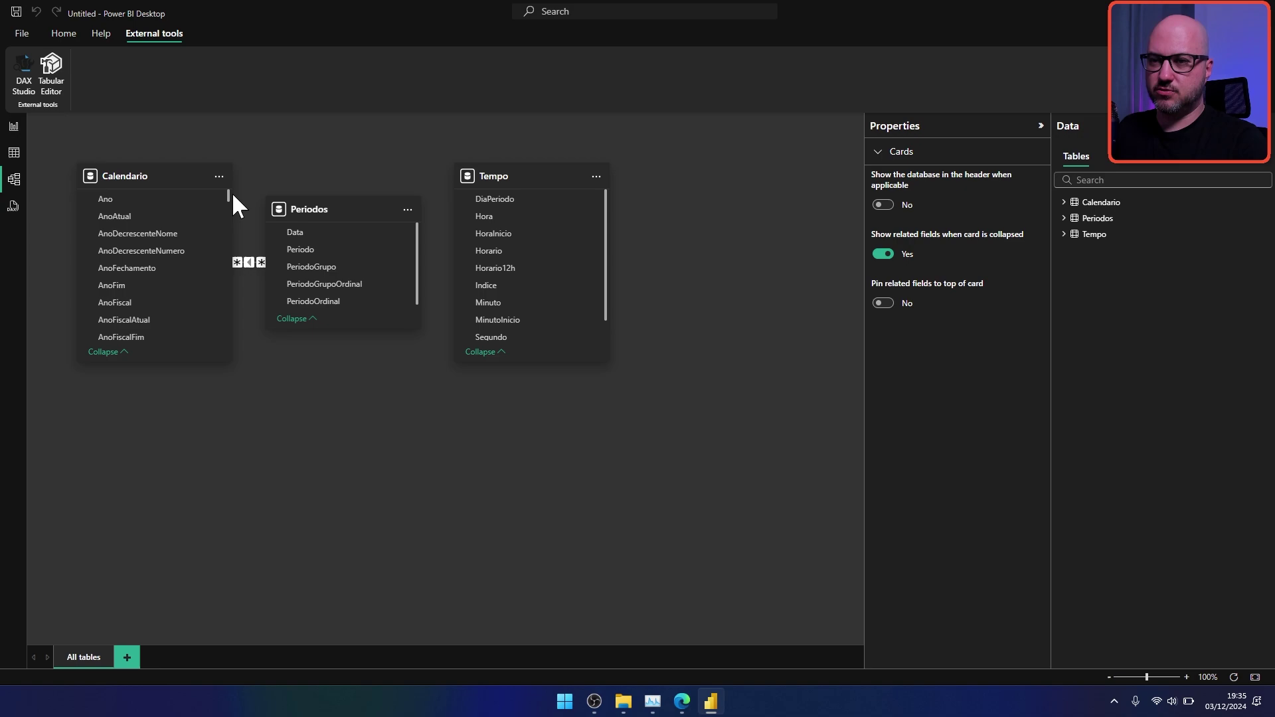
pyautogui.moveTo(137, 174); pyautogui.dragTo(350, 410)
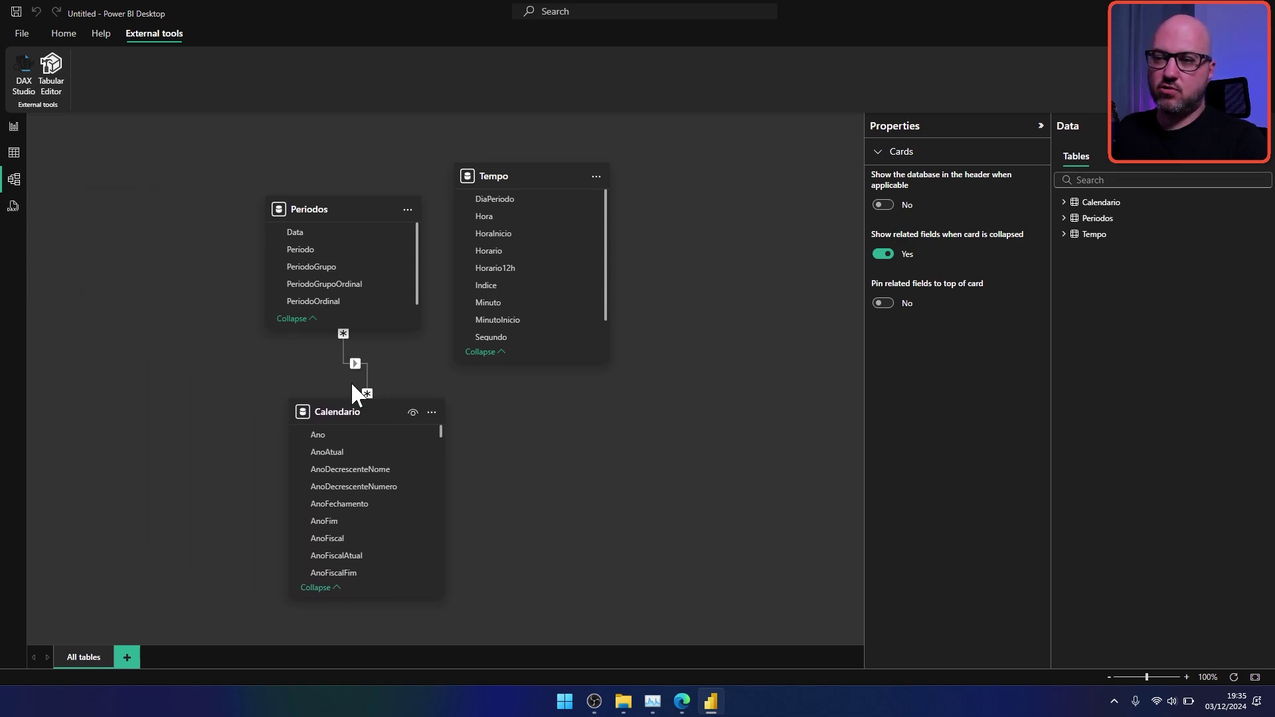
pyautogui.moveTo(305, 208); pyautogui.dragTo(126, 175)
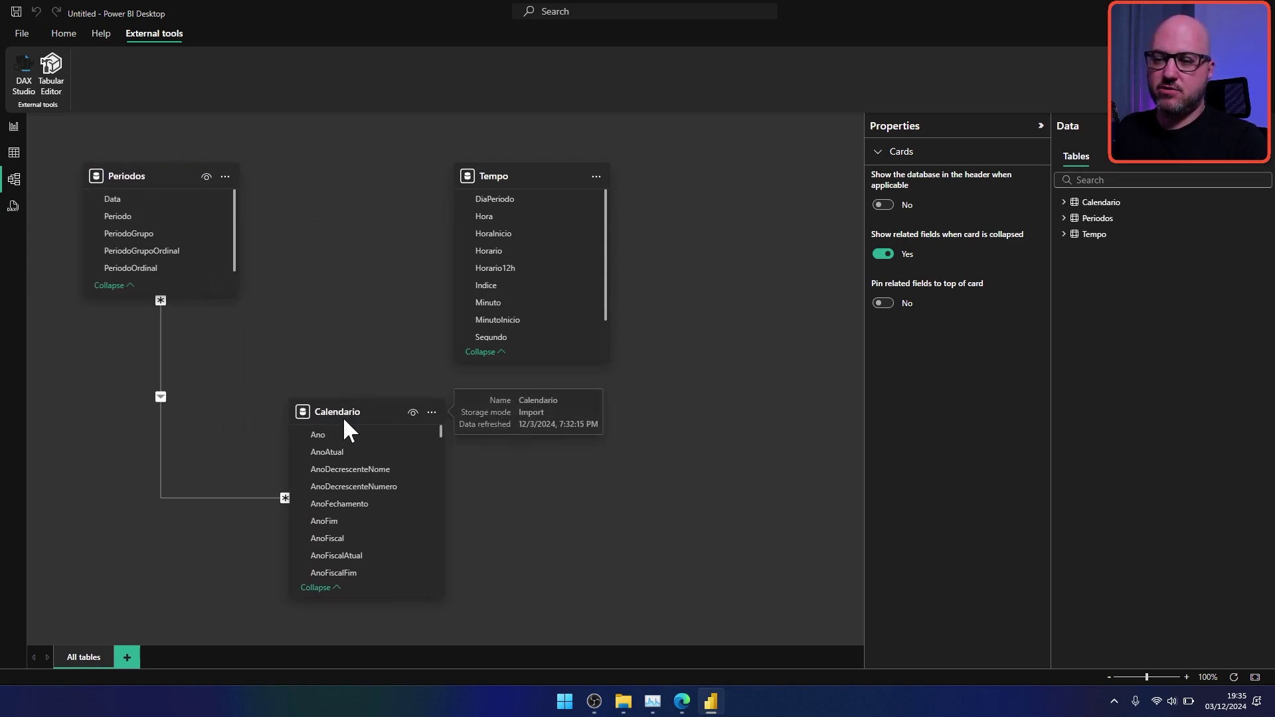
pyautogui.moveTo(343, 417); pyautogui.dragTo(268, 387)
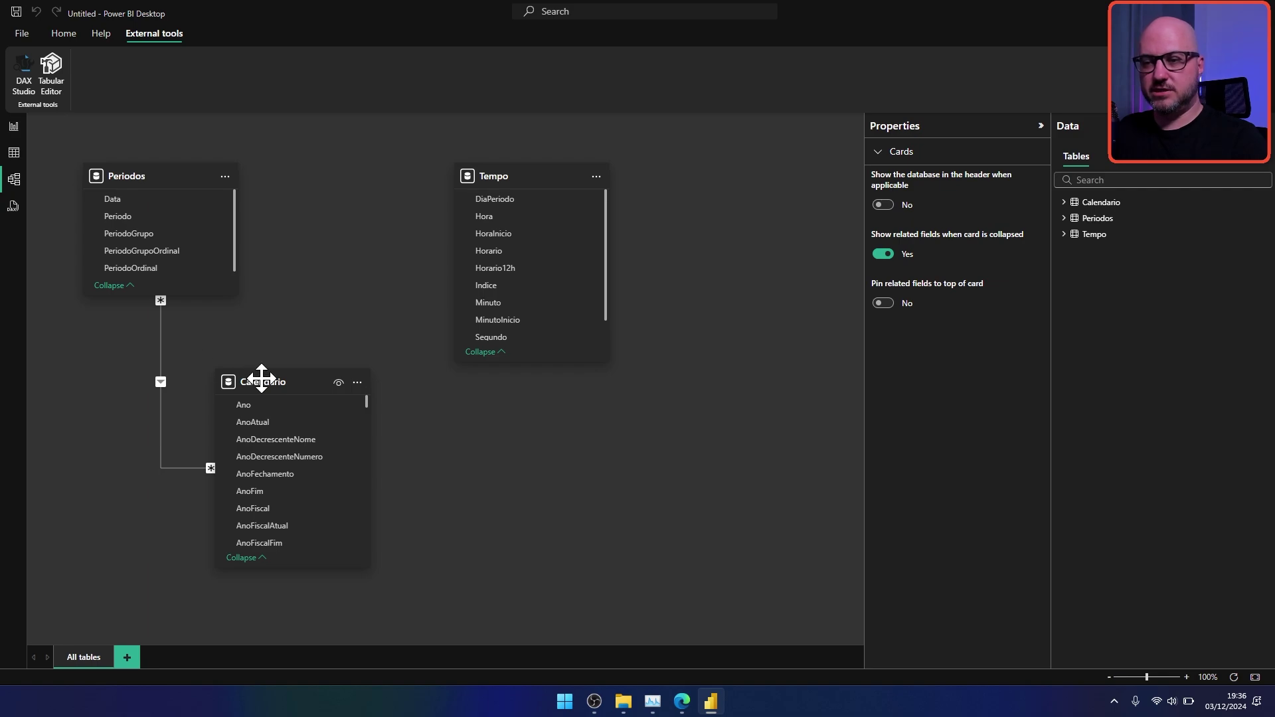
# Step: Reposition Calendario slightly closer below Periodos in the model diagram and move Tempo nearer to Periodos
pyautogui.moveTo(261, 379); pyautogui.dragTo(229, 366)
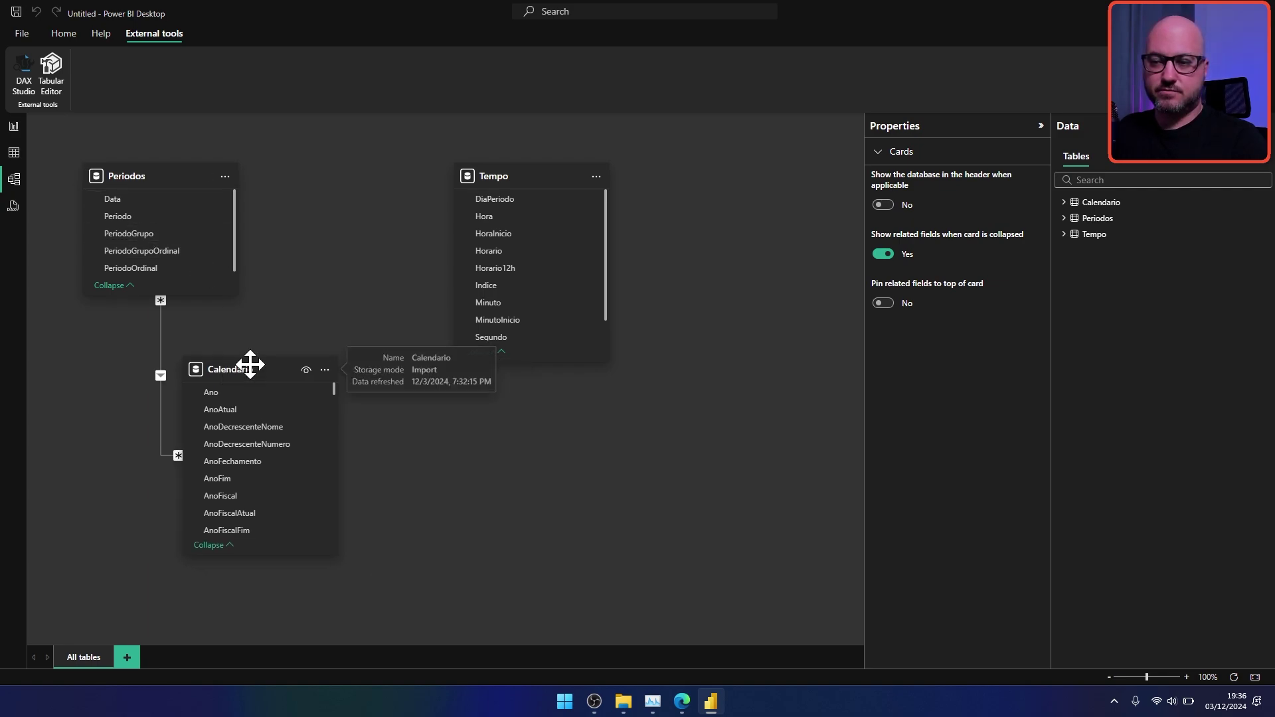
pyautogui.moveTo(250, 365); pyautogui.dragTo(265, 365)
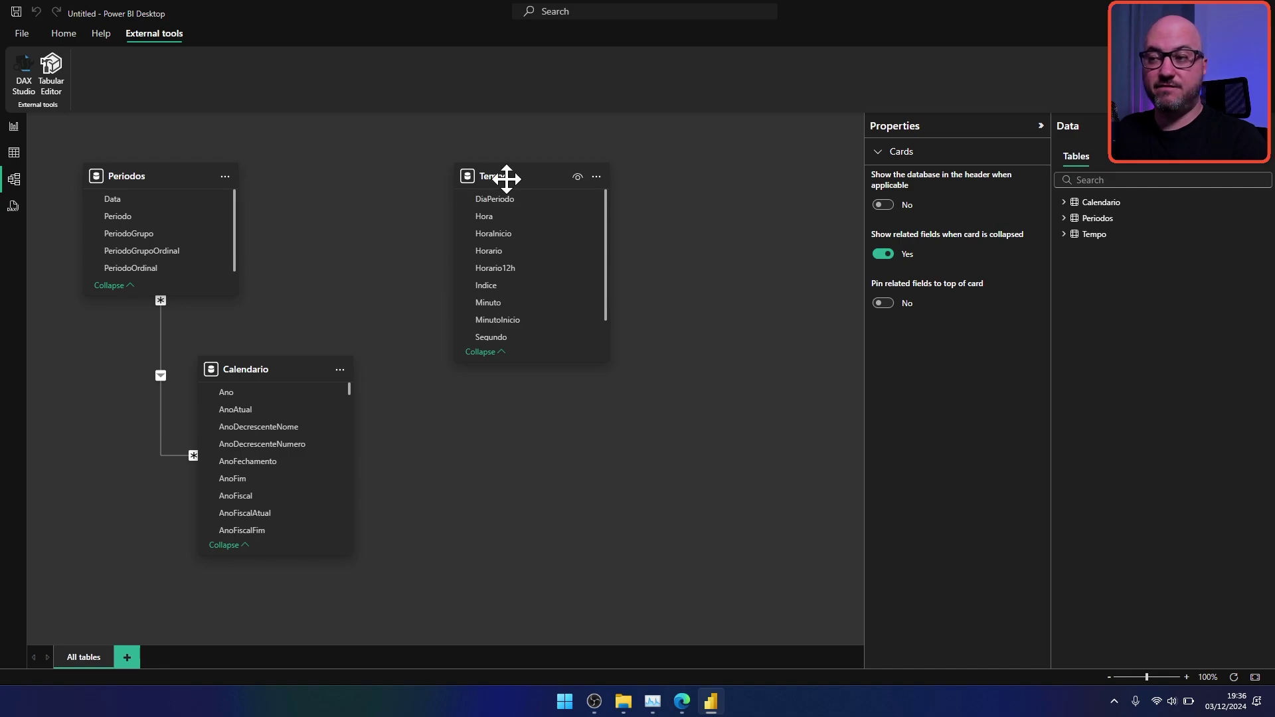
pyautogui.moveTo(506, 179); pyautogui.dragTo(438, 177)
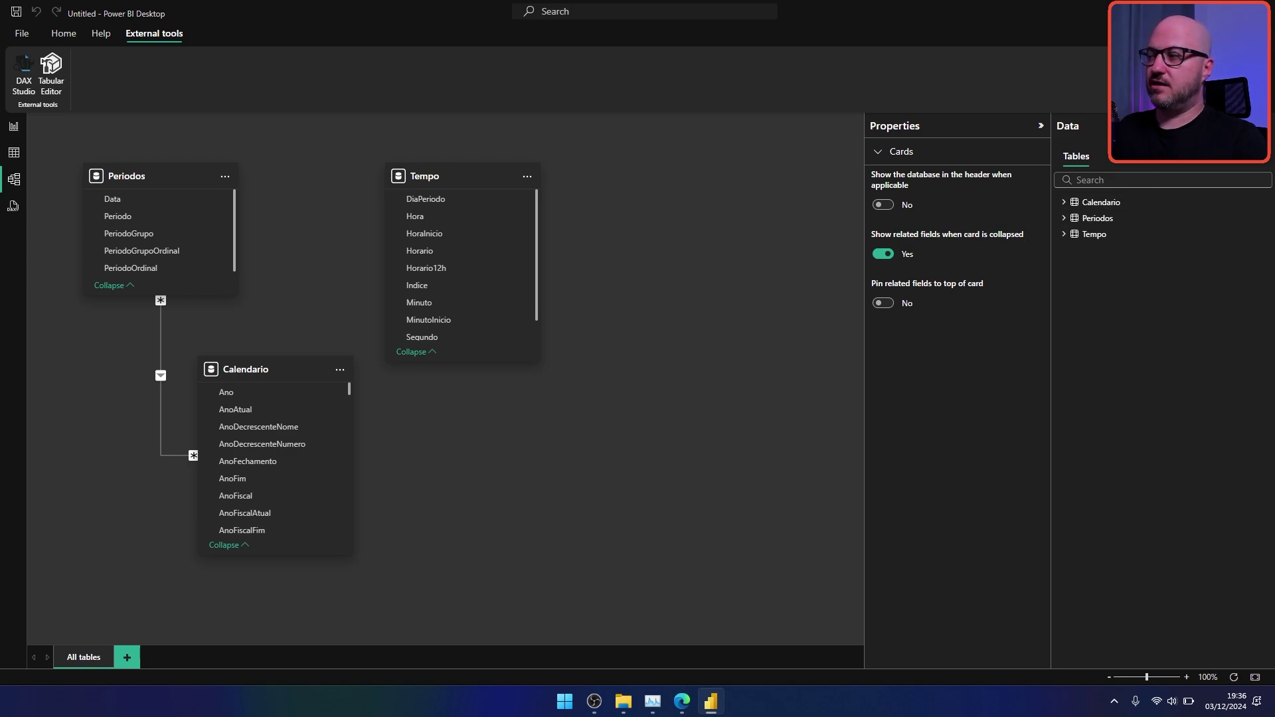
# Step: Collapse the Data and Properties panes and close Power BI Desktop without saving the changes
pyautogui.click(1266, 126)
pyautogui.click(1241, 126)
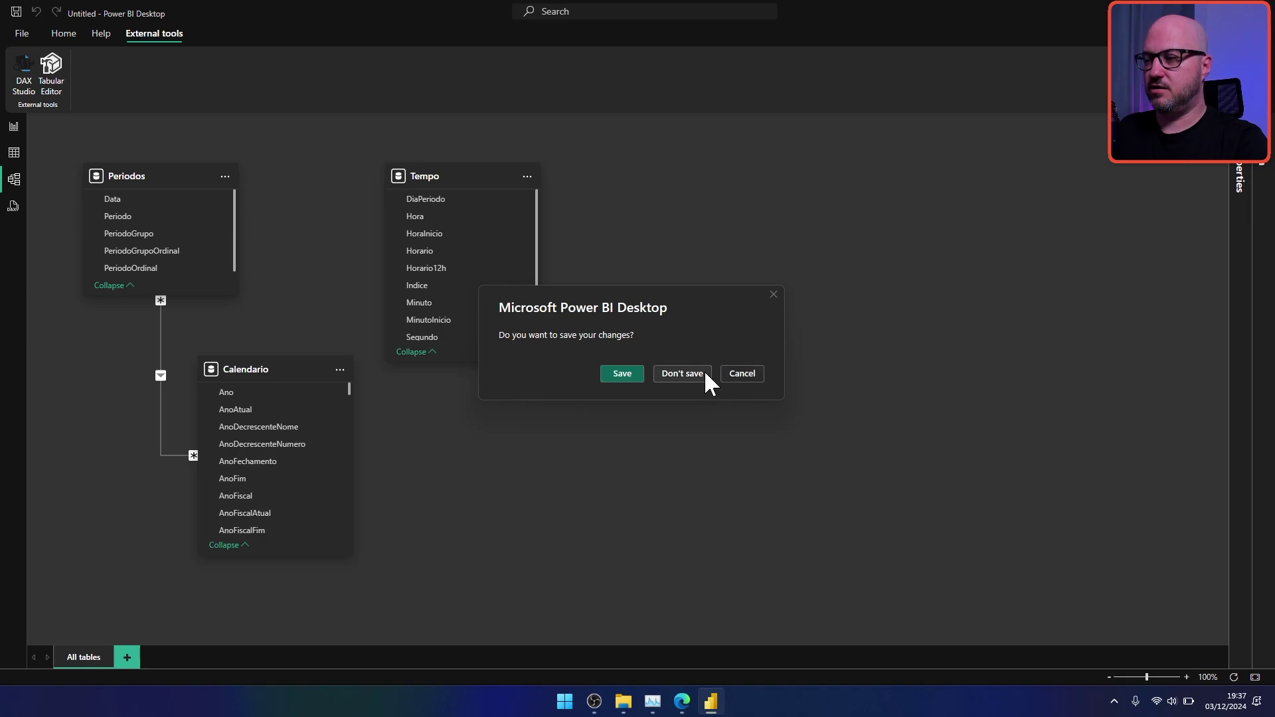
pyautogui.click(704, 374)
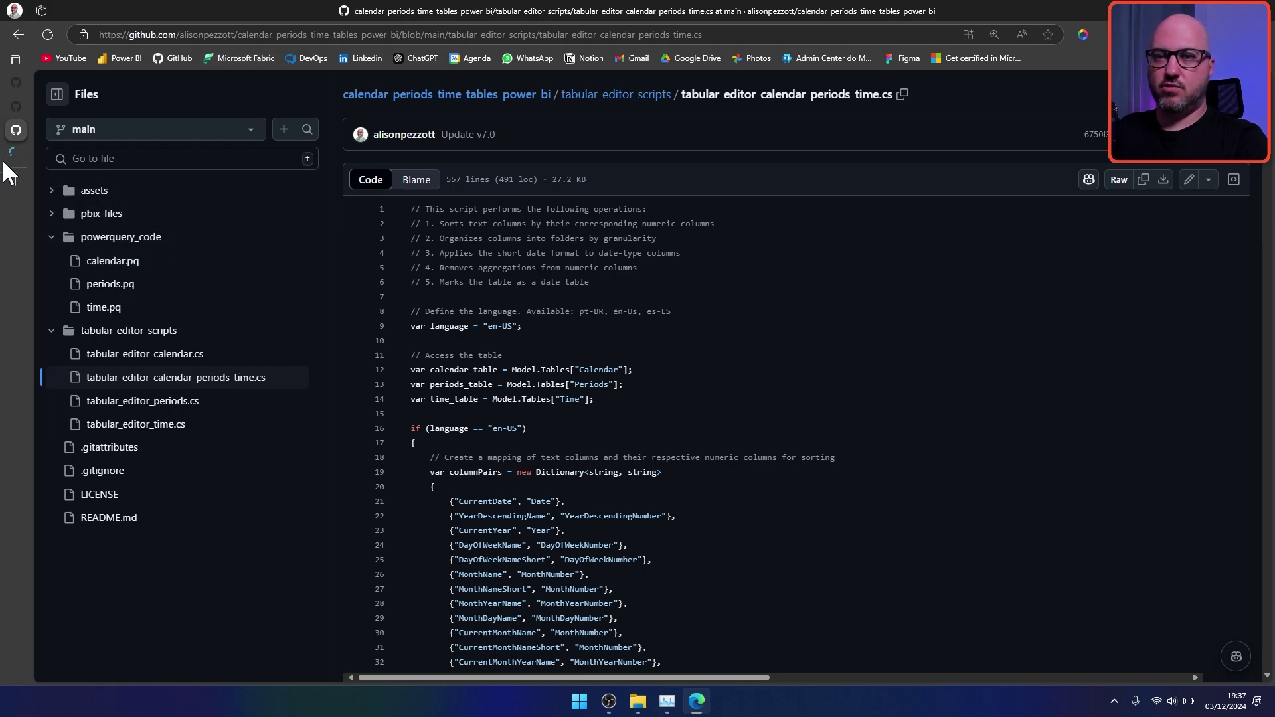
# Step: Switch to Microsoft Fabric in the browser, enter the Power BI experience and show the list of workspaces
pyautogui.click(53, 153)
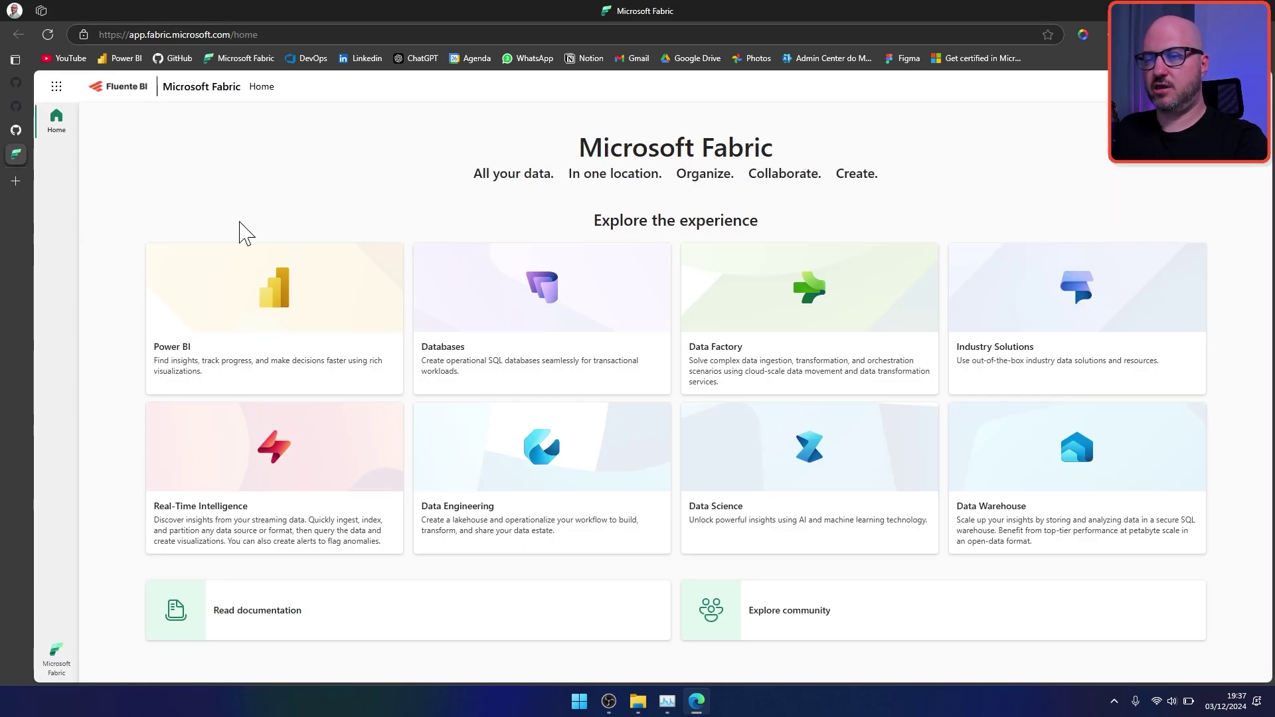
pyautogui.click(297, 303)
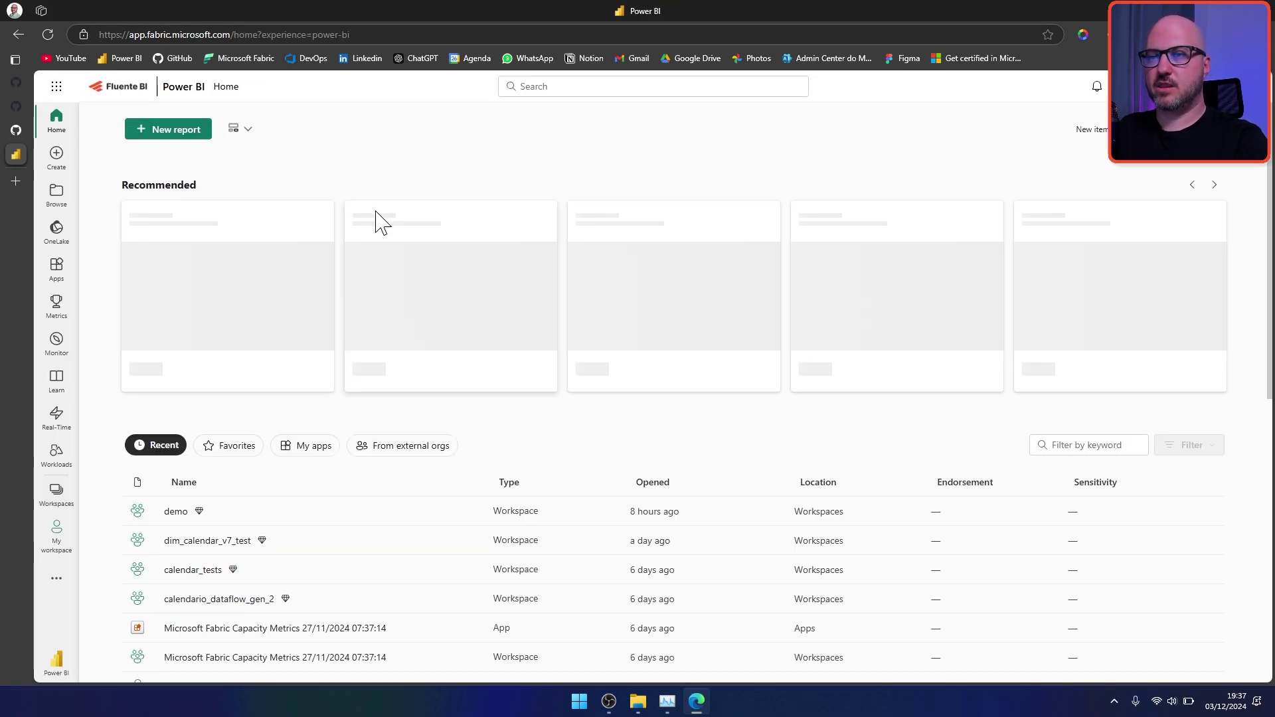
pyautogui.click(57, 499)
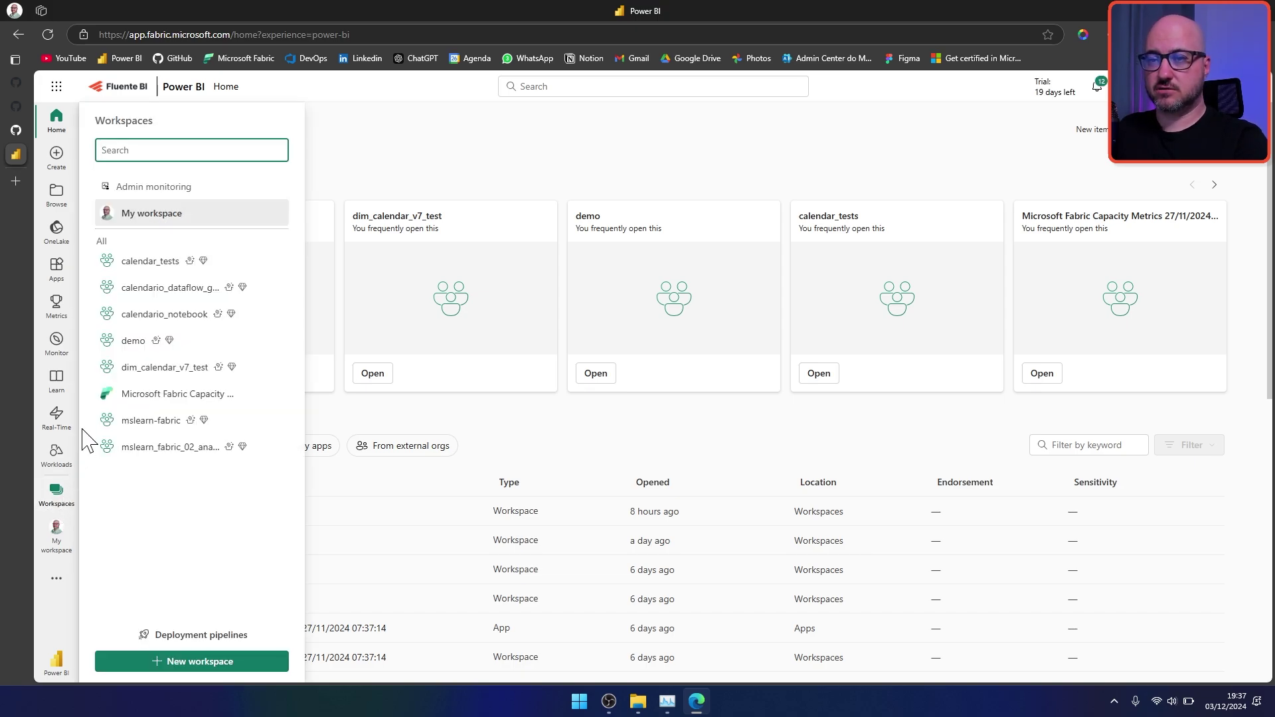
# Step: Create a workspace named calendario_pro with the Pro license mode
pyautogui.click(194, 663)
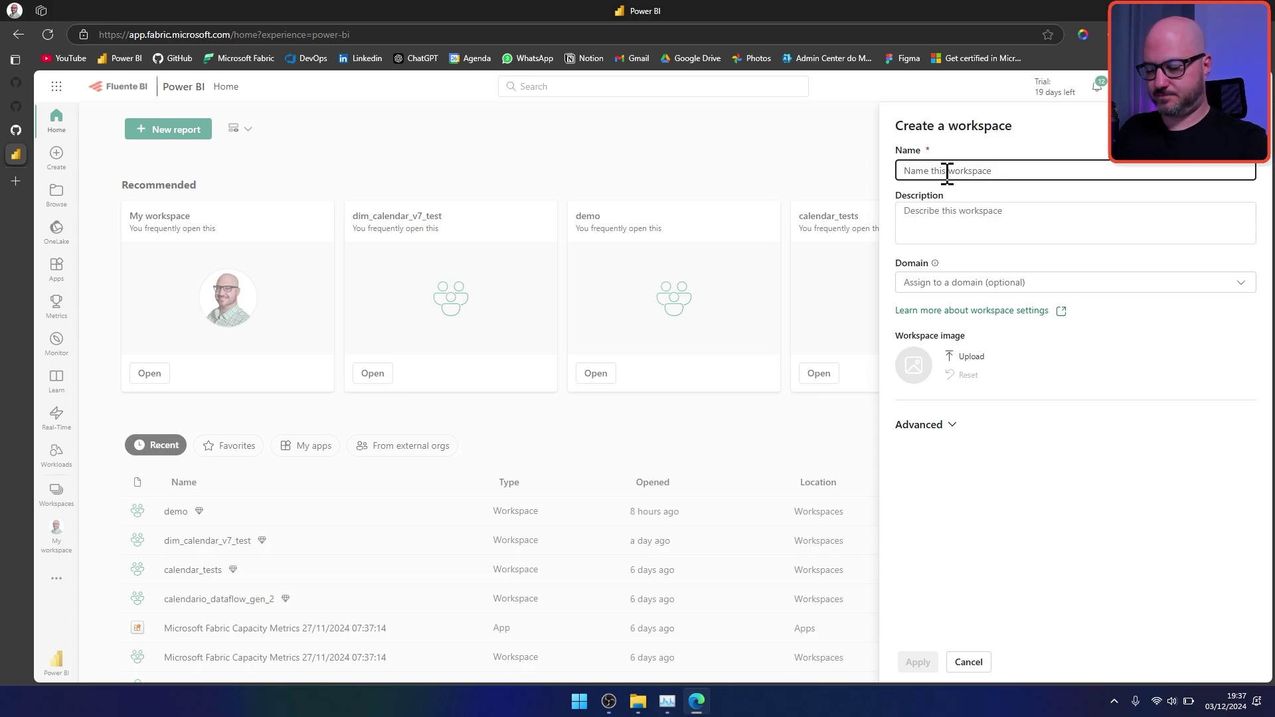
pyautogui.write('calendario_pro')
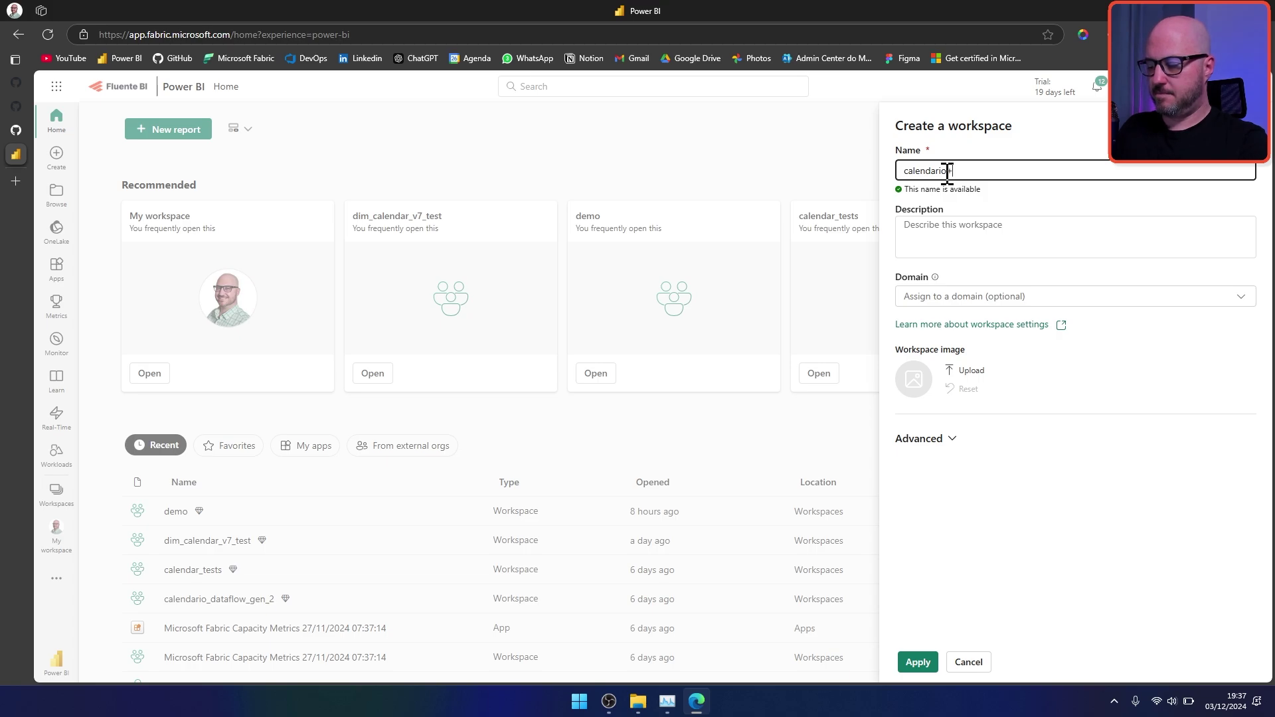
pyautogui.click(1066, 202)
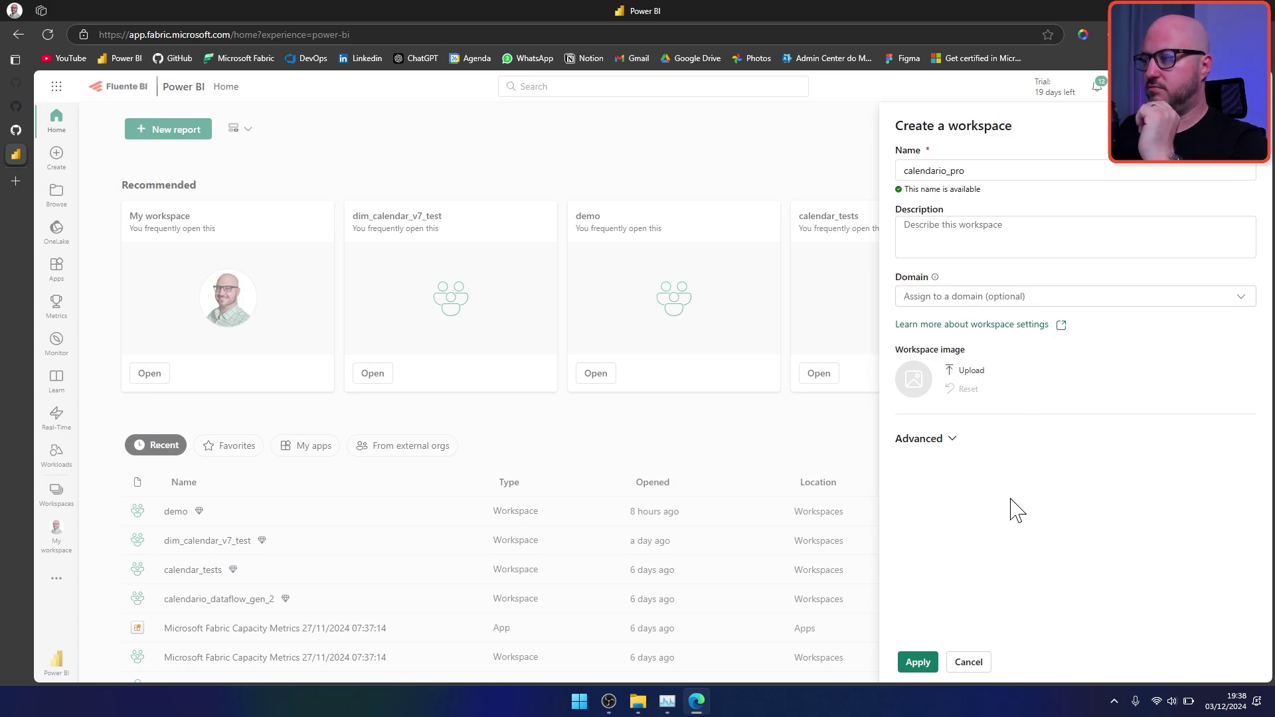
pyautogui.click(942, 439)
pyautogui.scroll(-2, 943, 452)
pyautogui.click(908, 402)
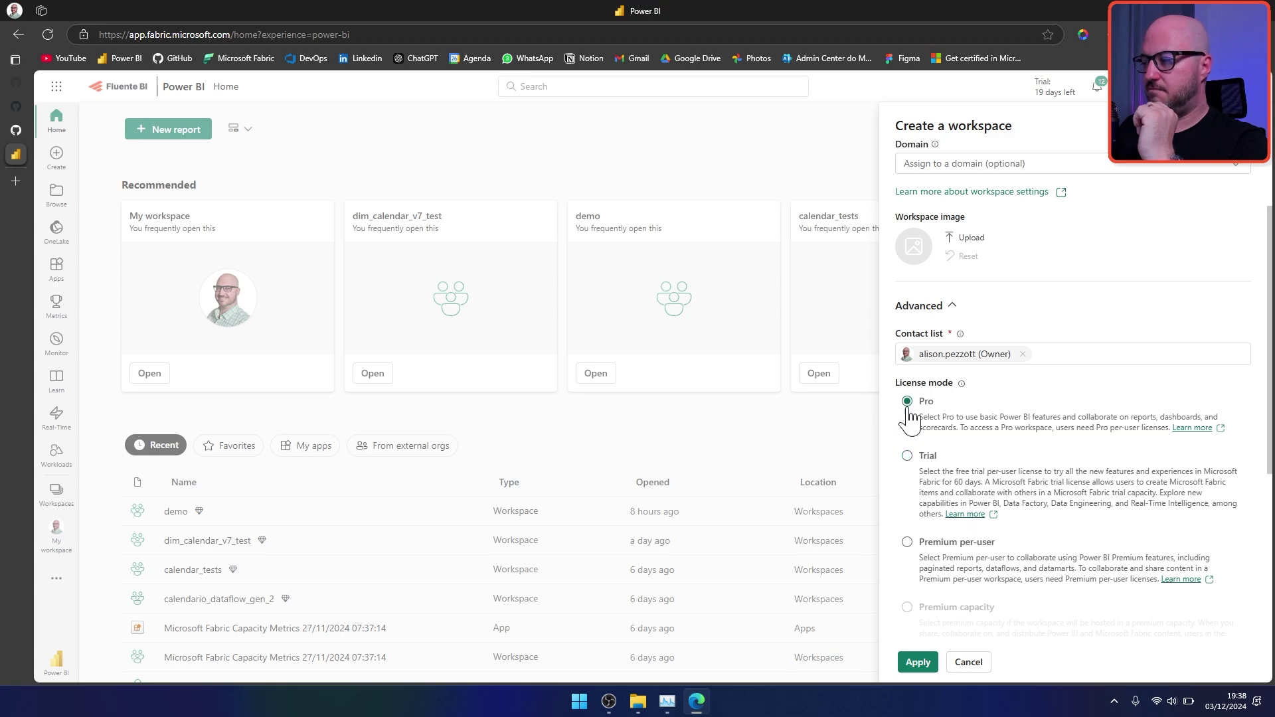
pyautogui.click(917, 662)
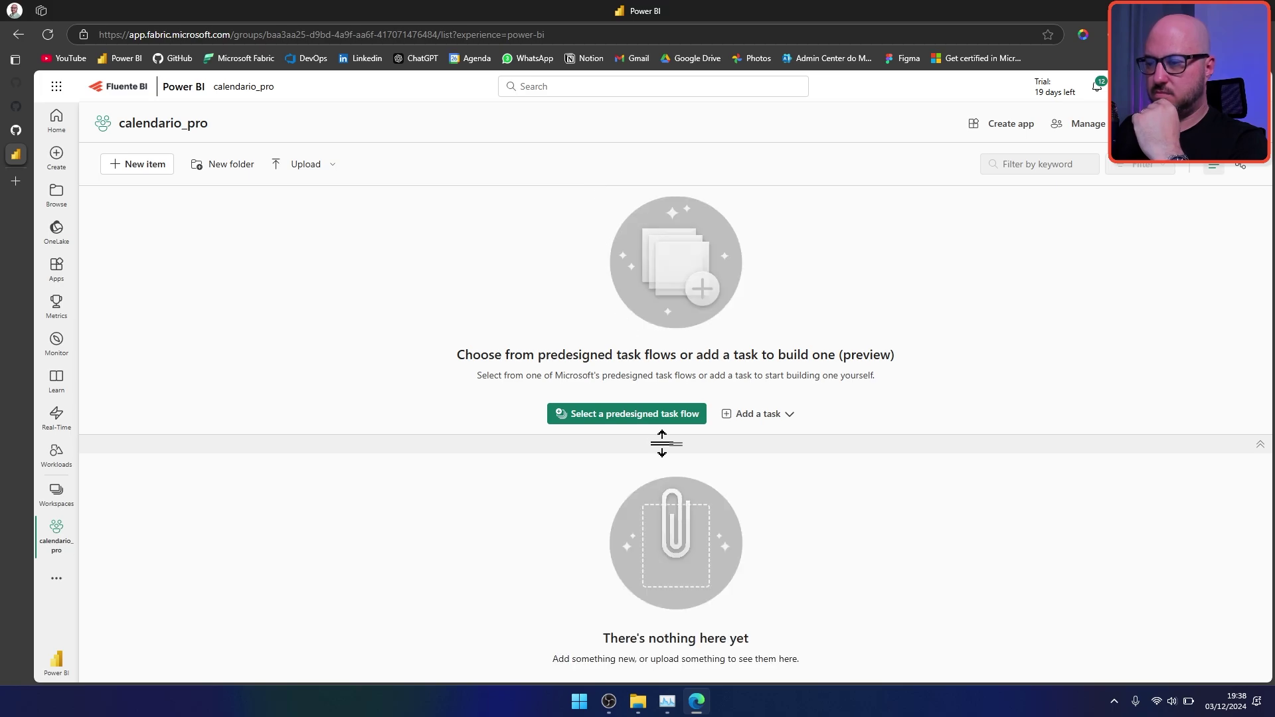
# Step: Minimize the task flow area, create a Dataflow Gen1 in the workspace and start a new table from a blank query
pyautogui.moveTo(680, 447); pyautogui.dragTo(697, 193)
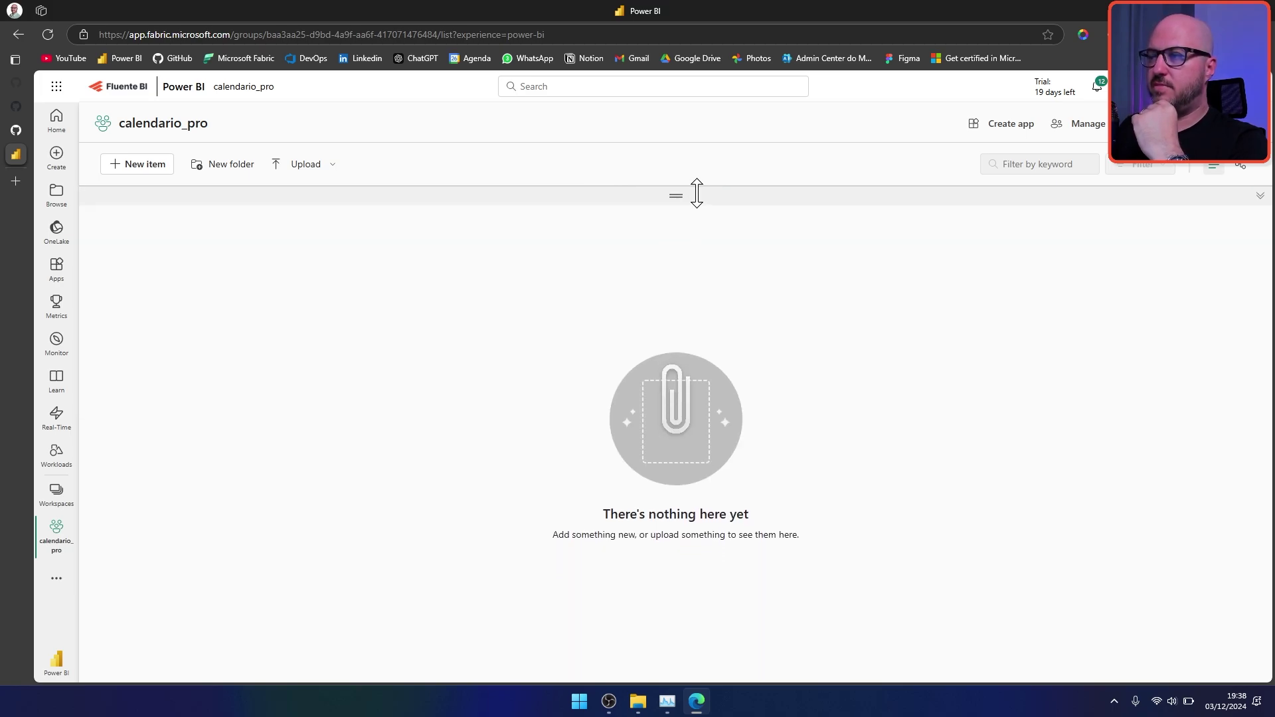
pyautogui.click(137, 171)
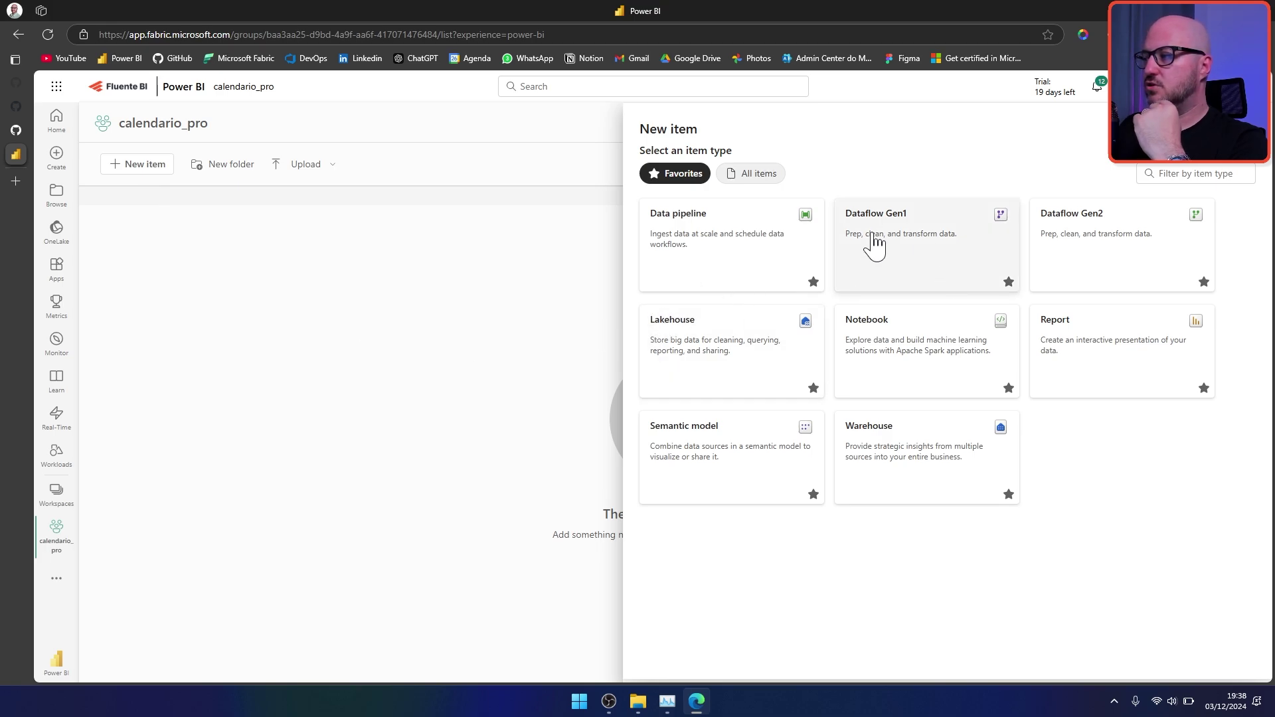
pyautogui.click(912, 237)
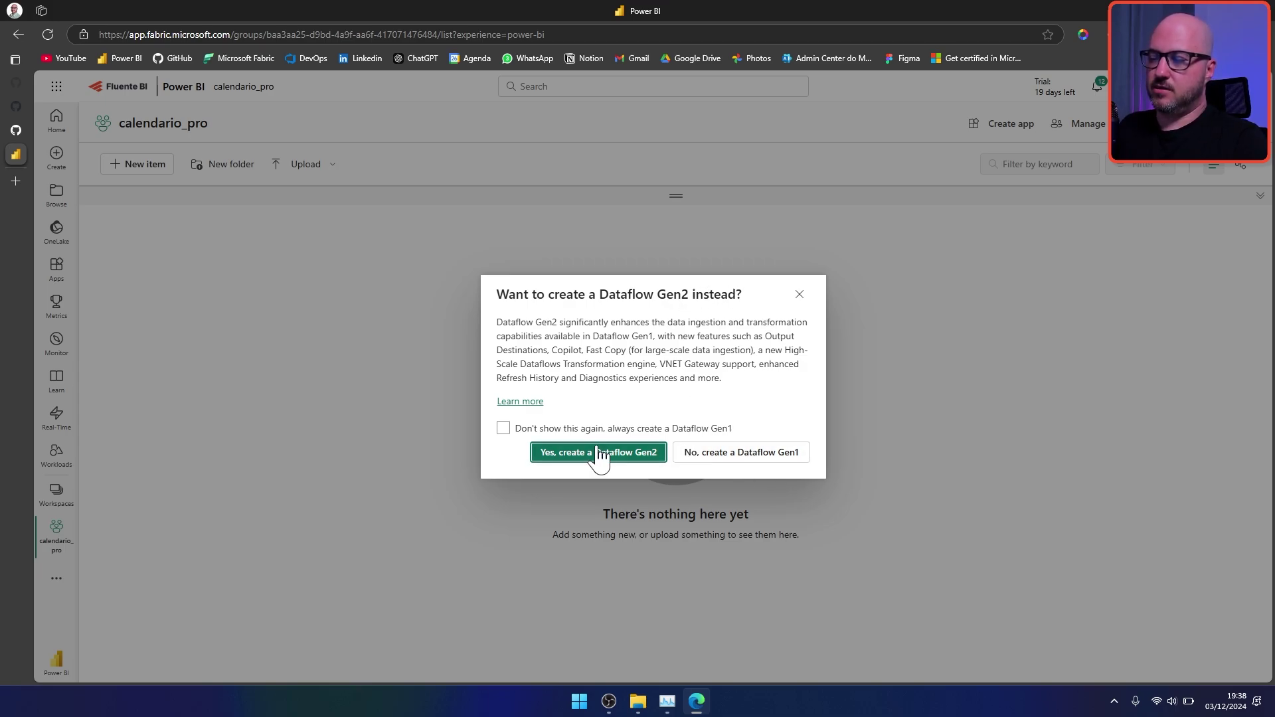
pyautogui.click(729, 459)
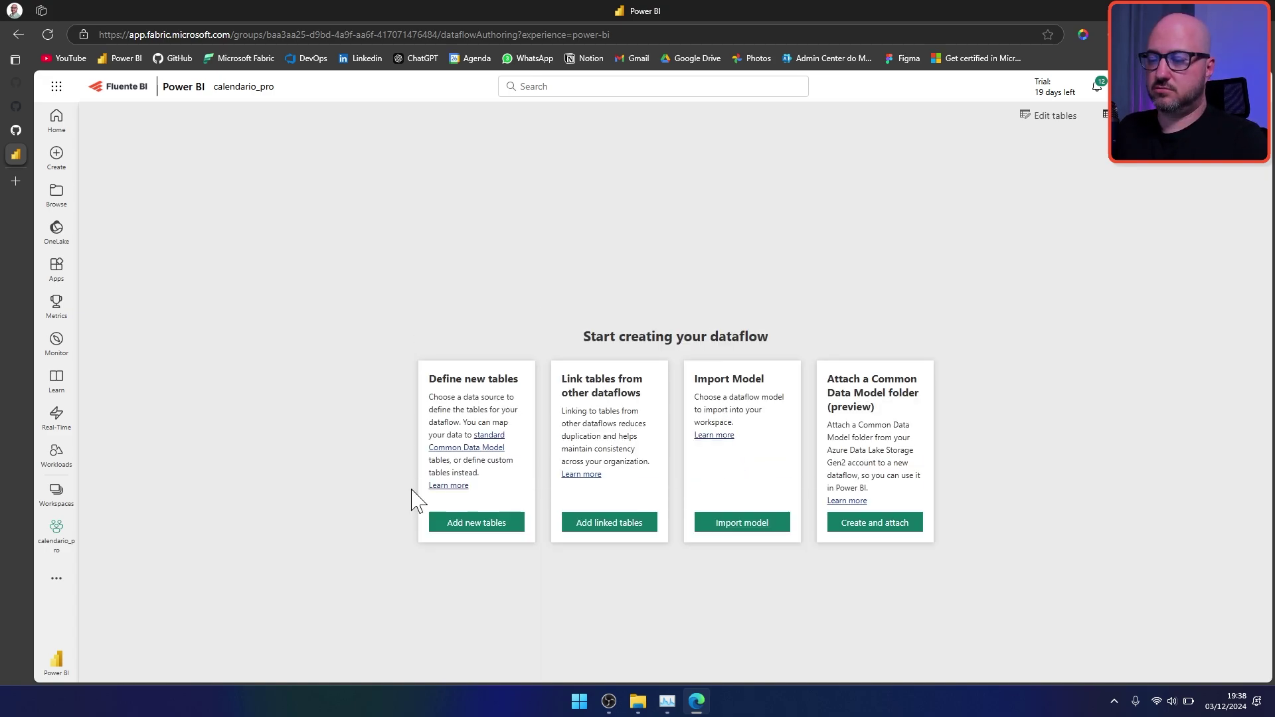
pyautogui.click(487, 536)
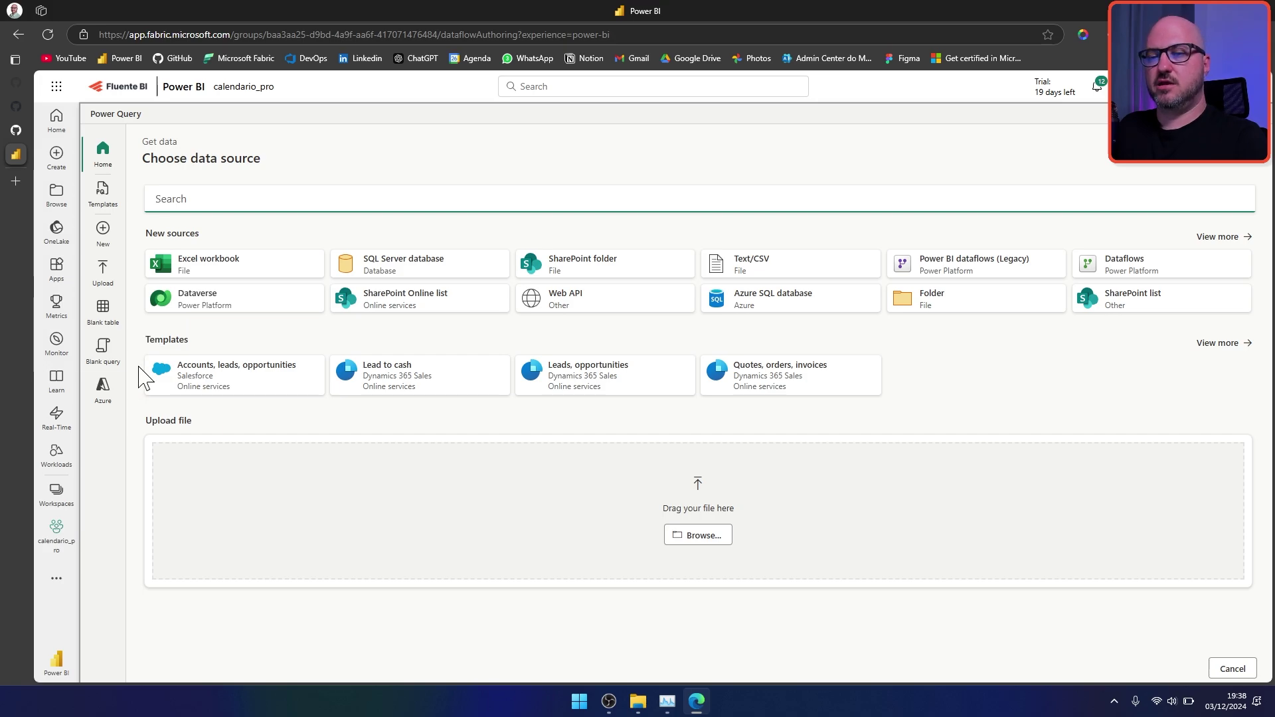
pyautogui.click(103, 360)
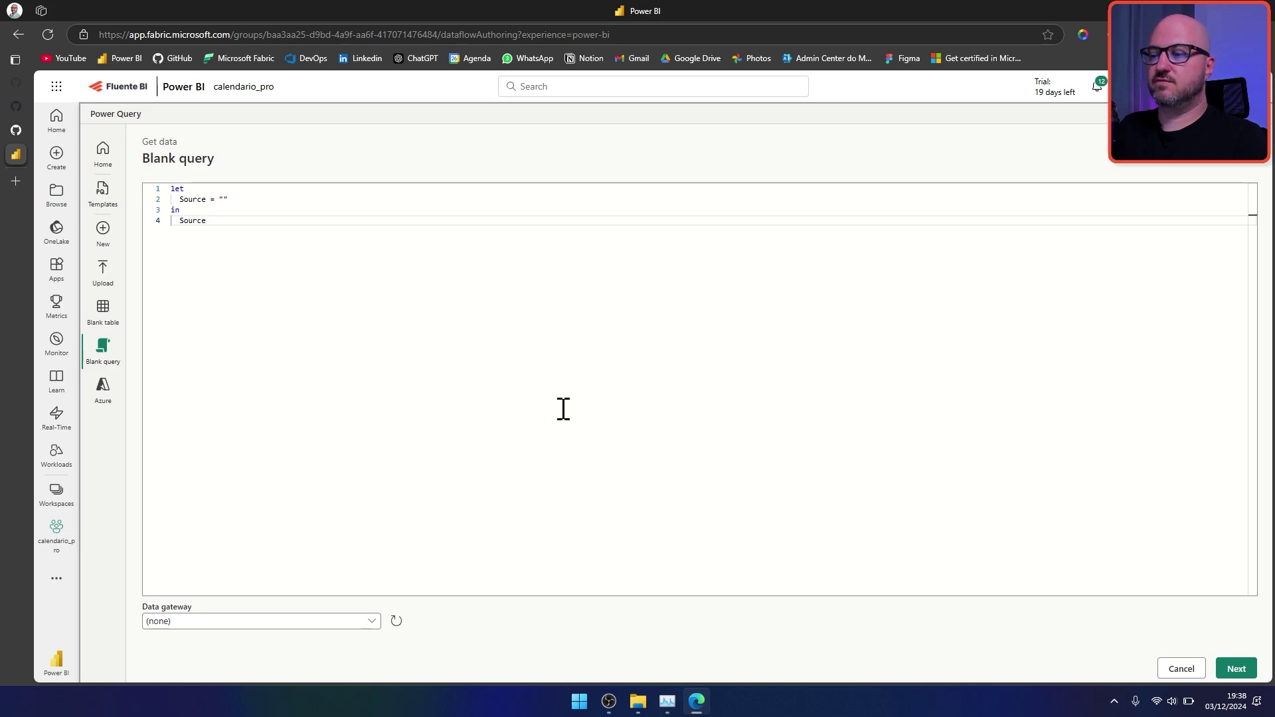
# Step: Switch to the GitHub repository, open calendar.pq in the powerquery_code folder and copy its code
pyautogui.moveTo(699, 708)
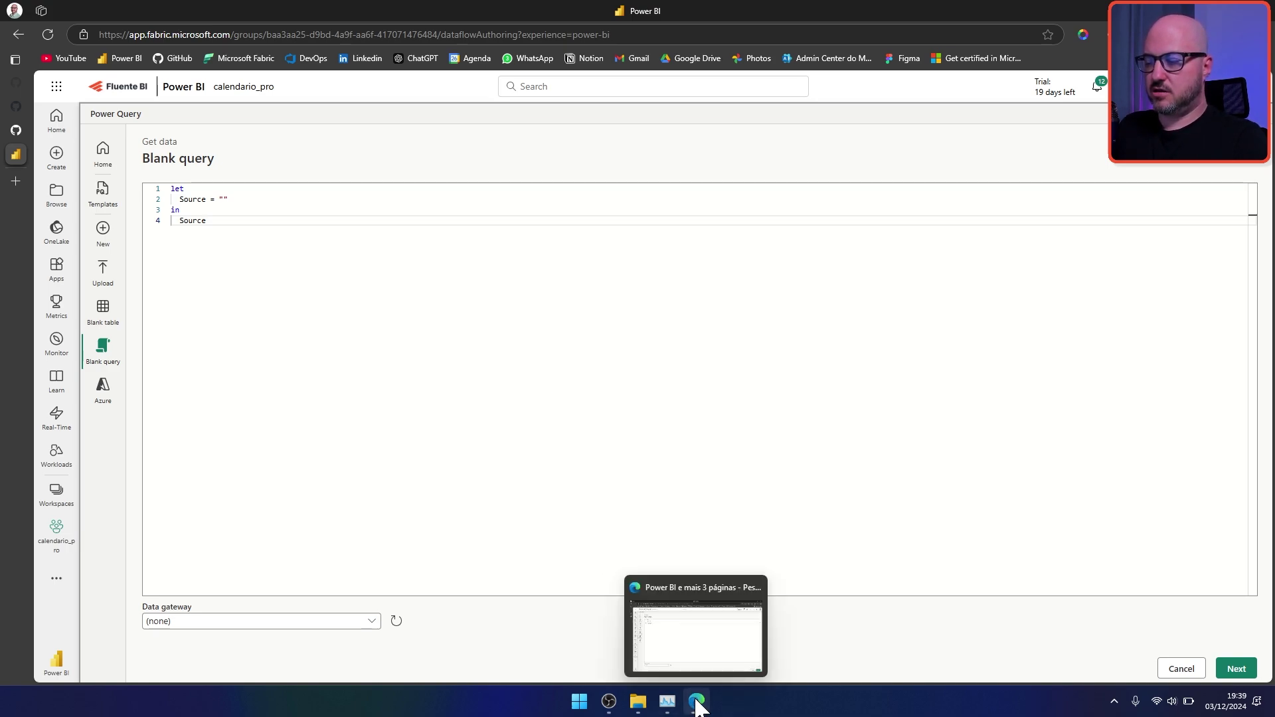
pyautogui.moveTo(15, 126)
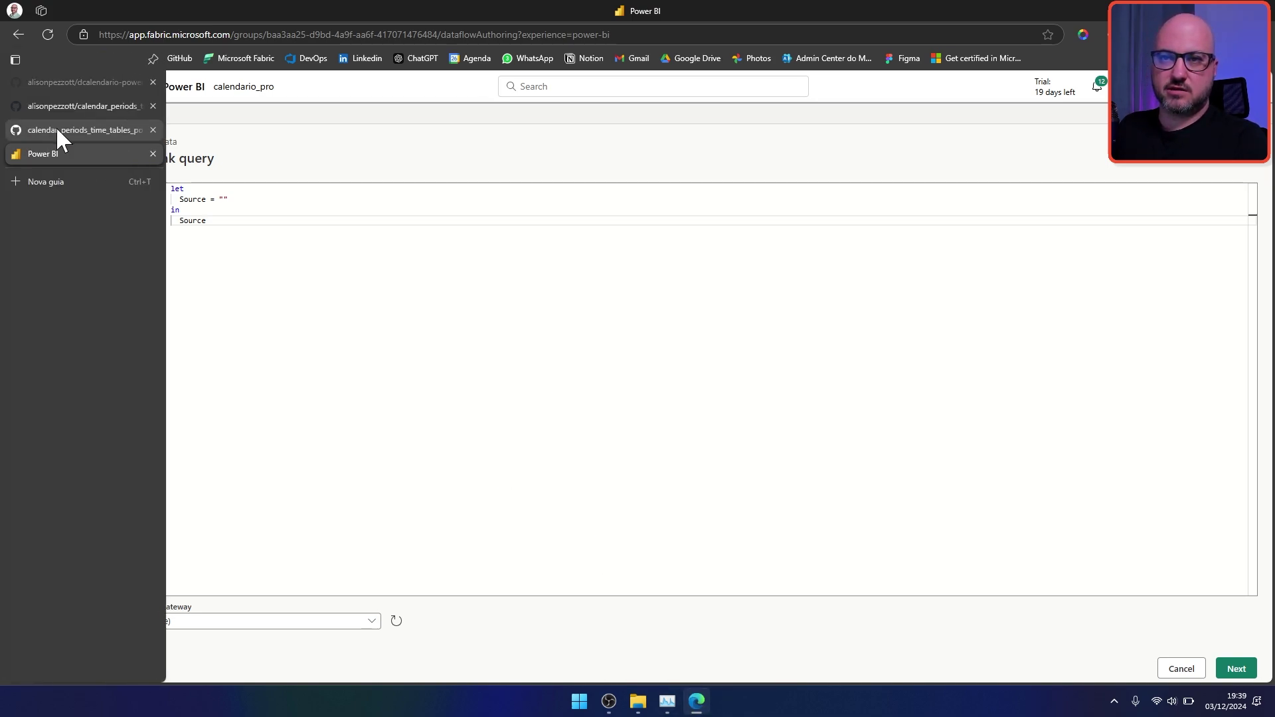
pyautogui.click(58, 130)
pyautogui.scroll(1, 287, 390)
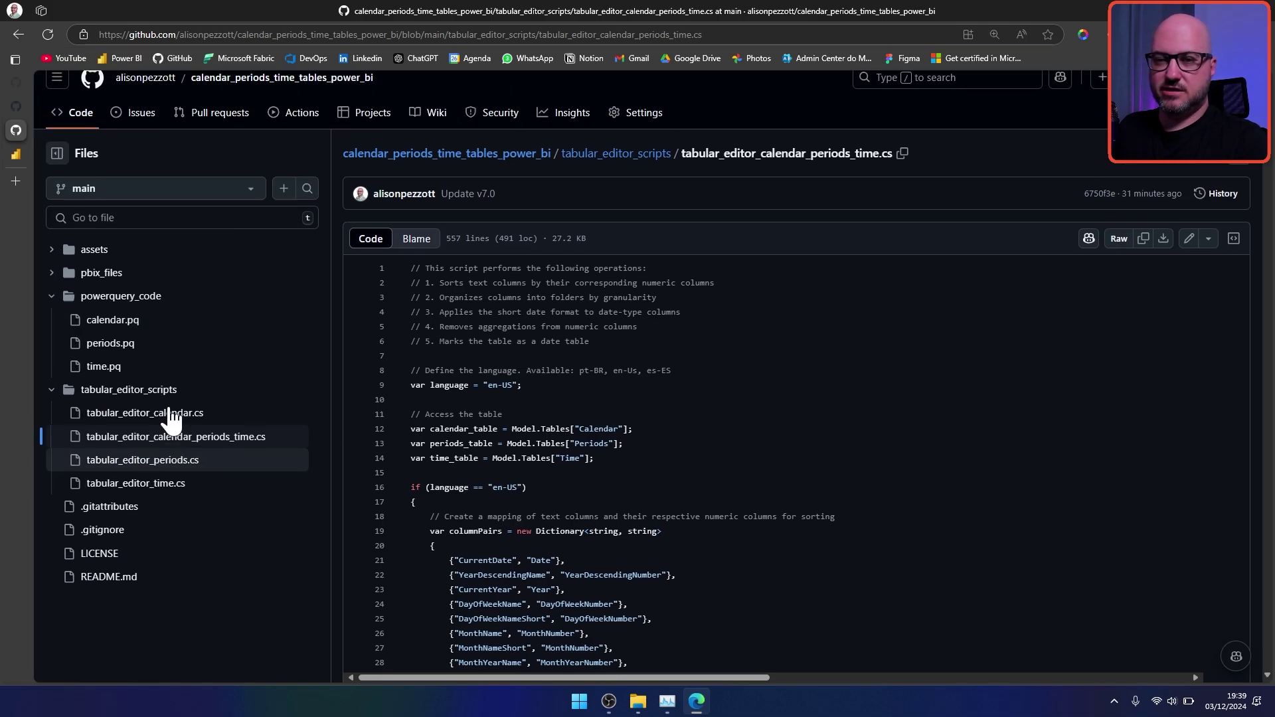
pyautogui.click(124, 332)
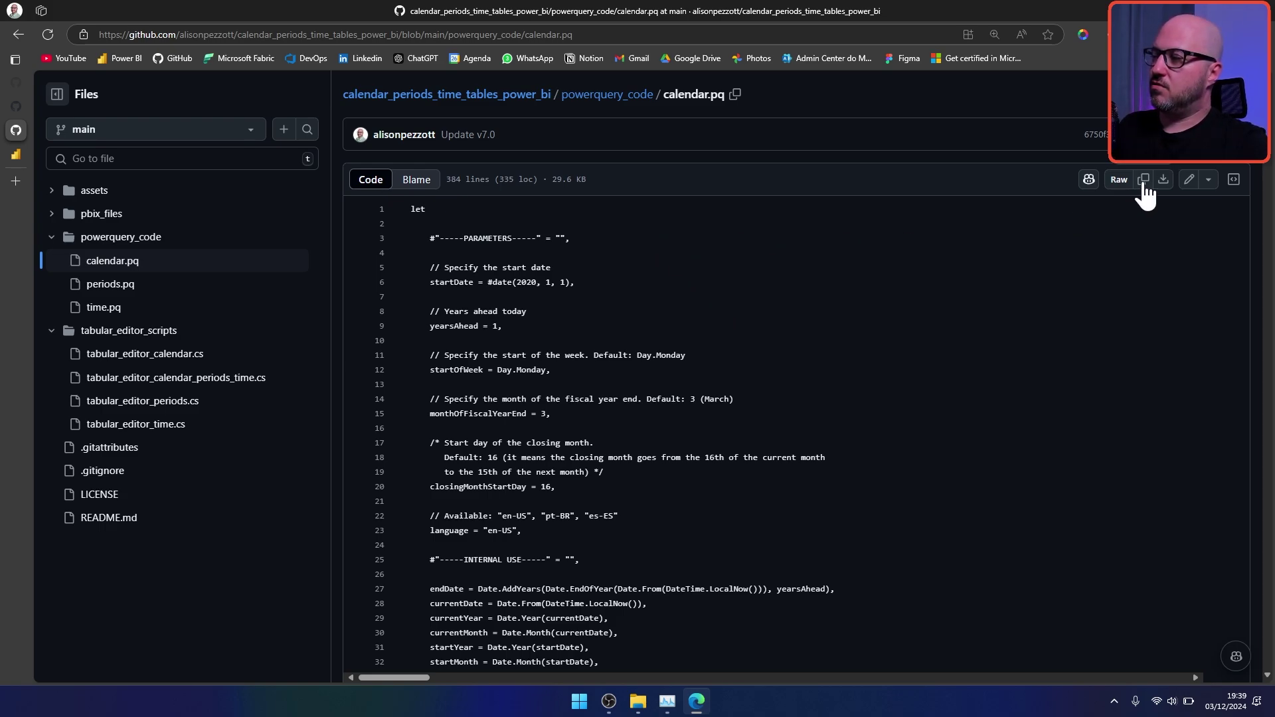
# Step: Replace the blank query's default code in the dataflow with the copied calendar.pq code and continue to the query editor
pyautogui.click(74, 156)
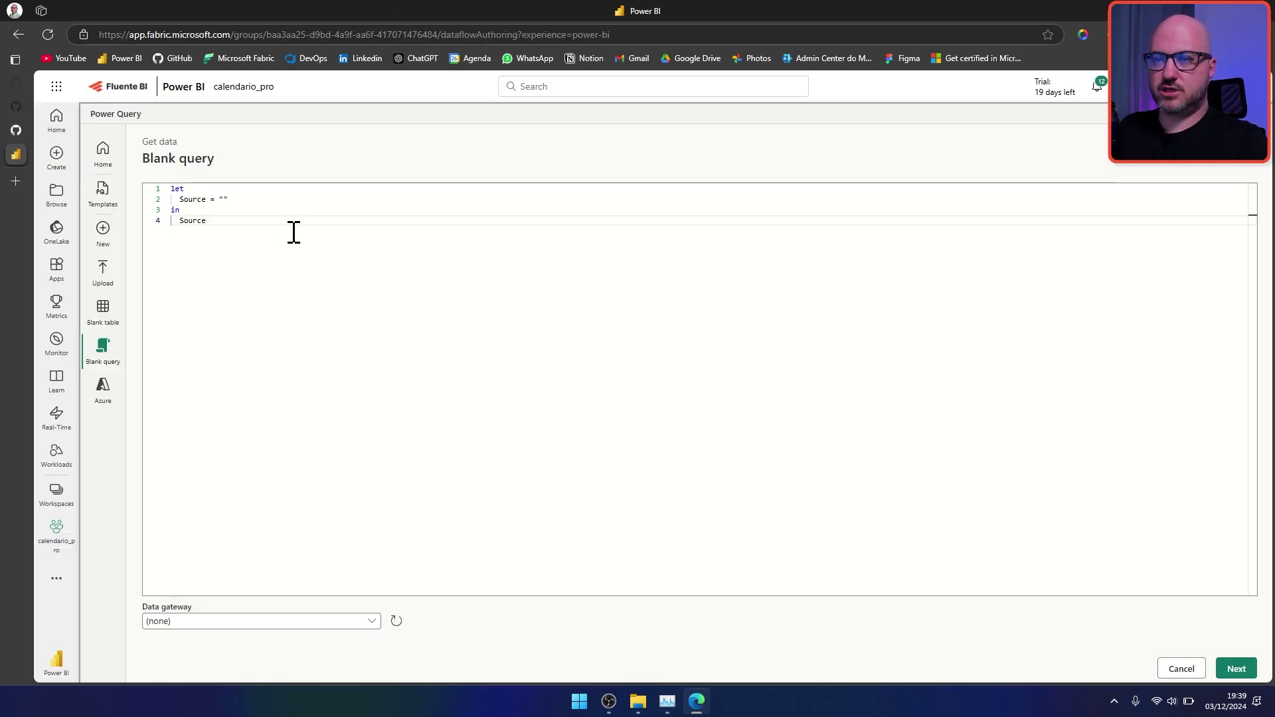
pyautogui.moveTo(293, 232); pyautogui.dragTo(152, 176)
pyautogui.hotkey('ctrl', 'v')
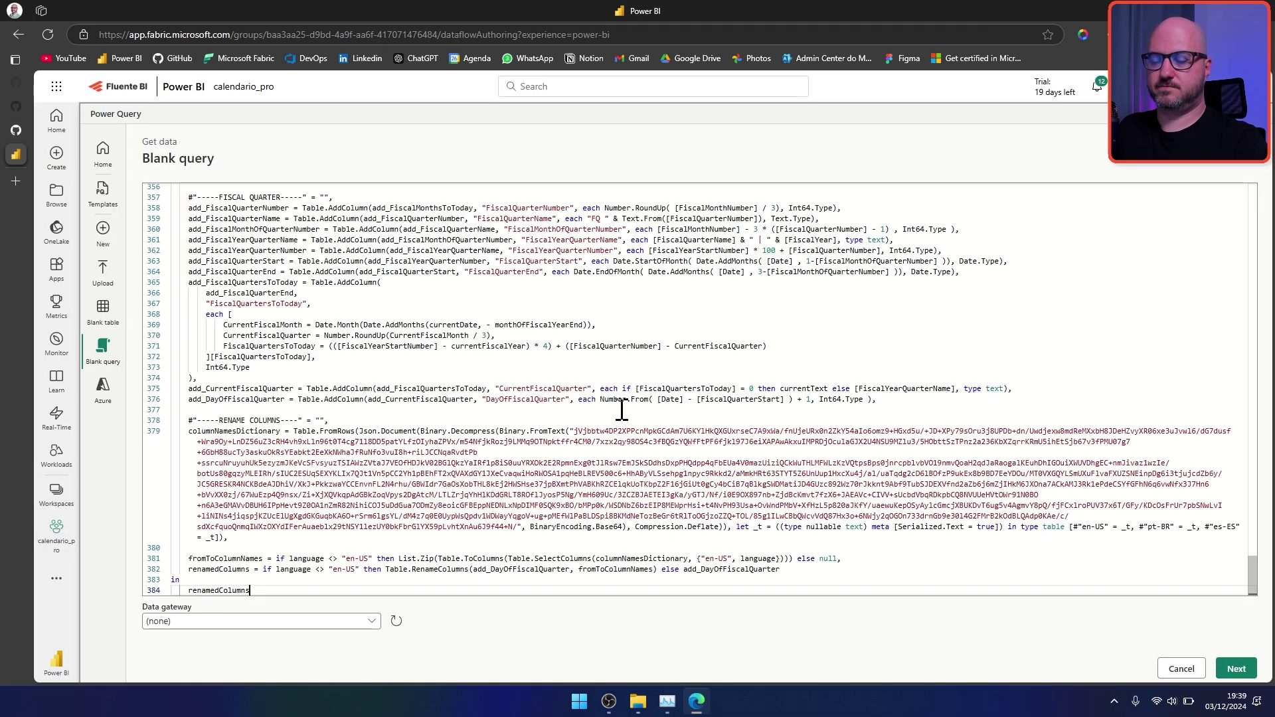
pyautogui.moveTo(1253, 578); pyautogui.dragTo(1252, 199)
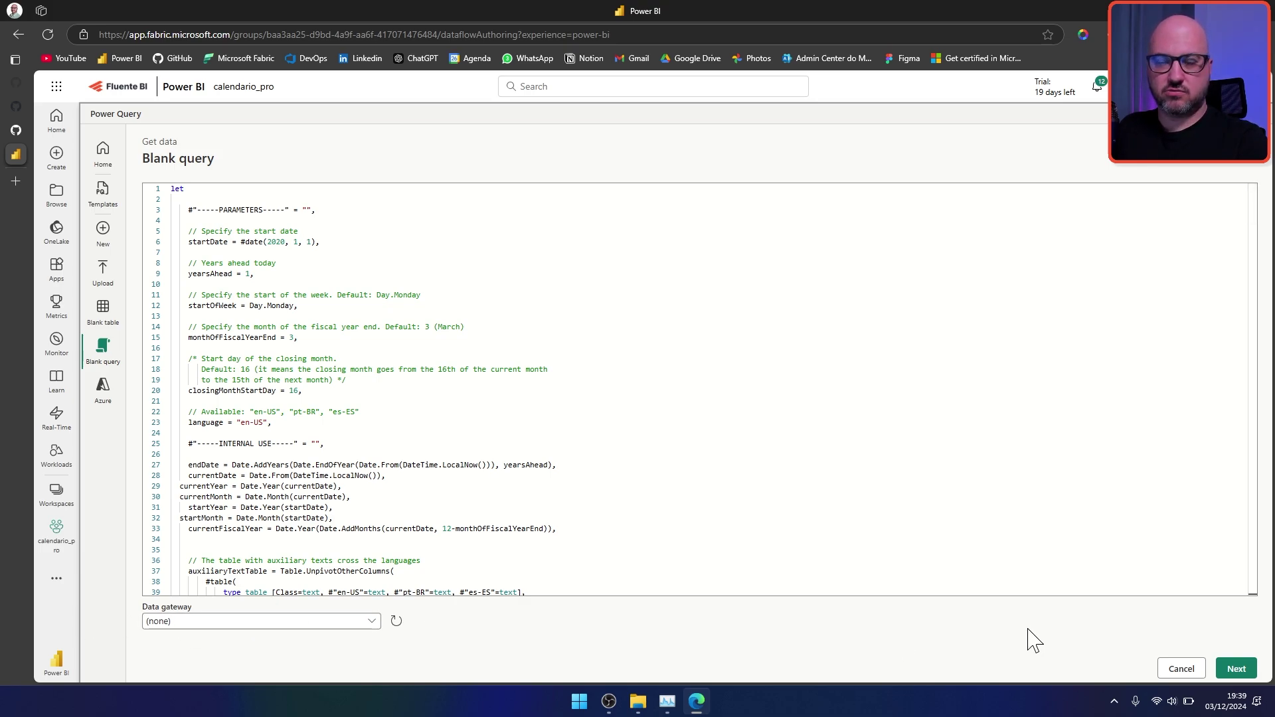
pyautogui.click(1236, 669)
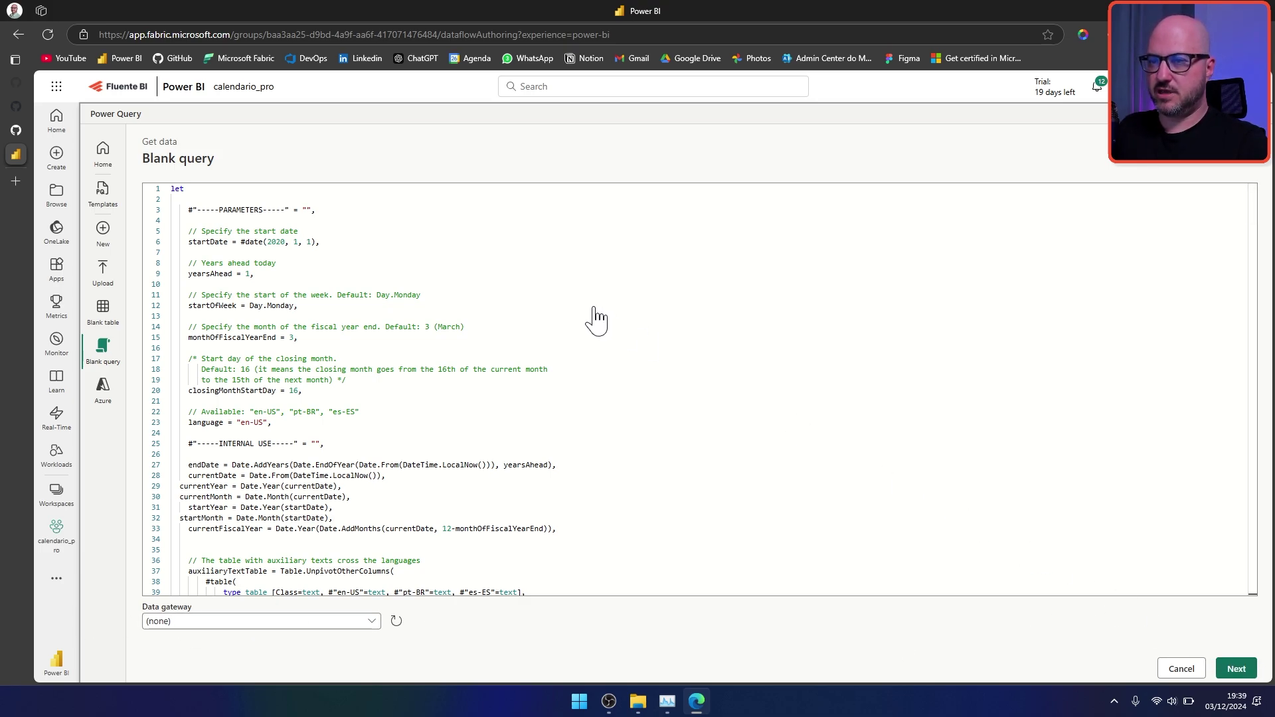
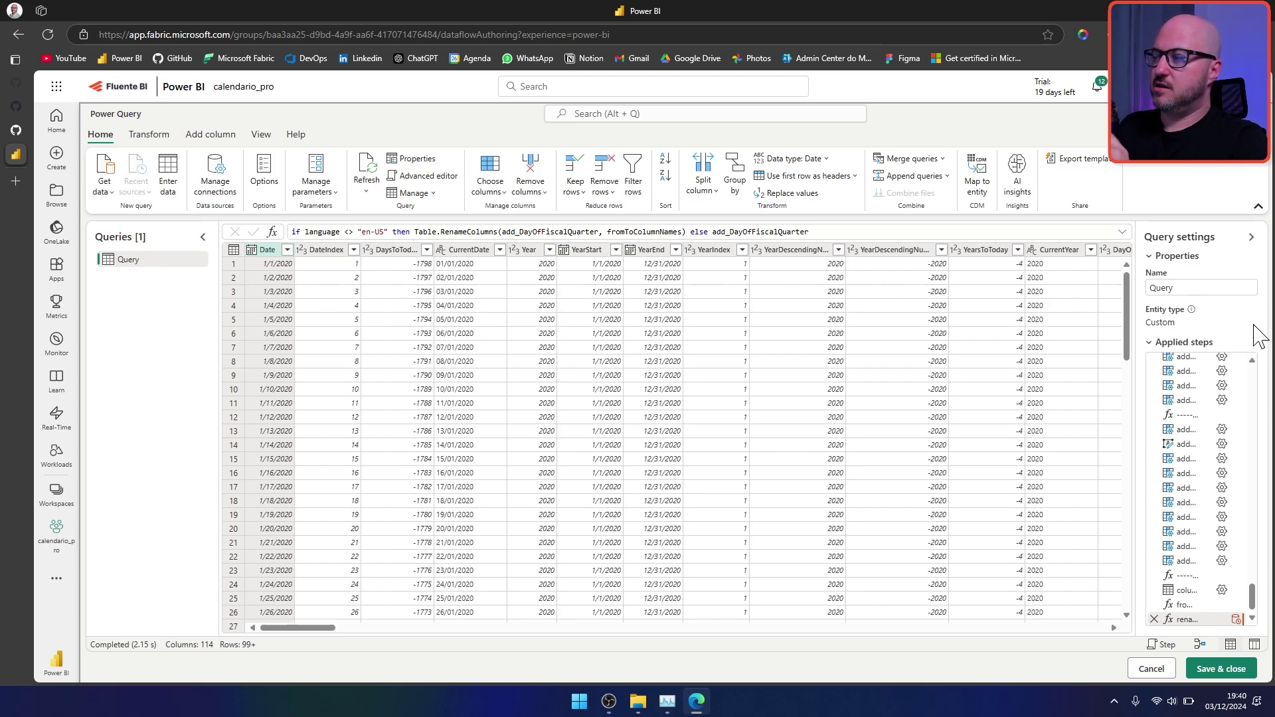
# Step: Rename the query to CalendarBase and disable its load
pyautogui.moveTo(1204, 287); pyautogui.dragTo(1148, 287)
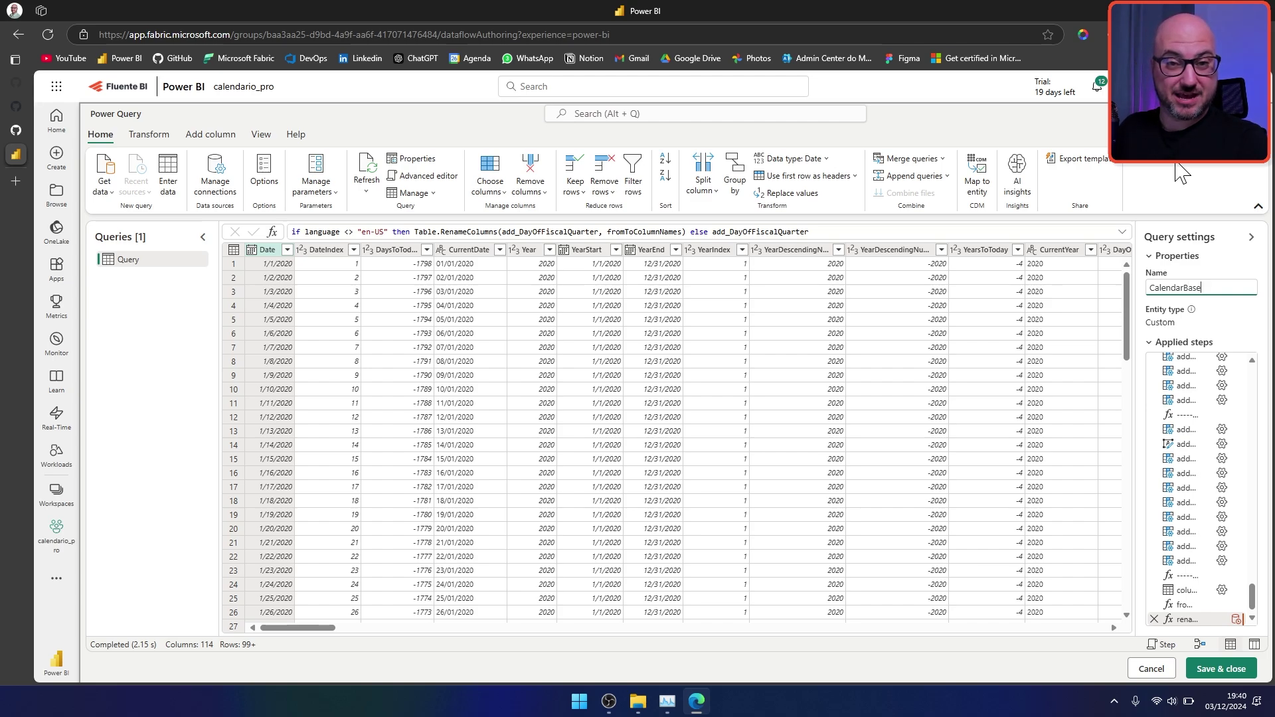
pyautogui.click(1182, 172)
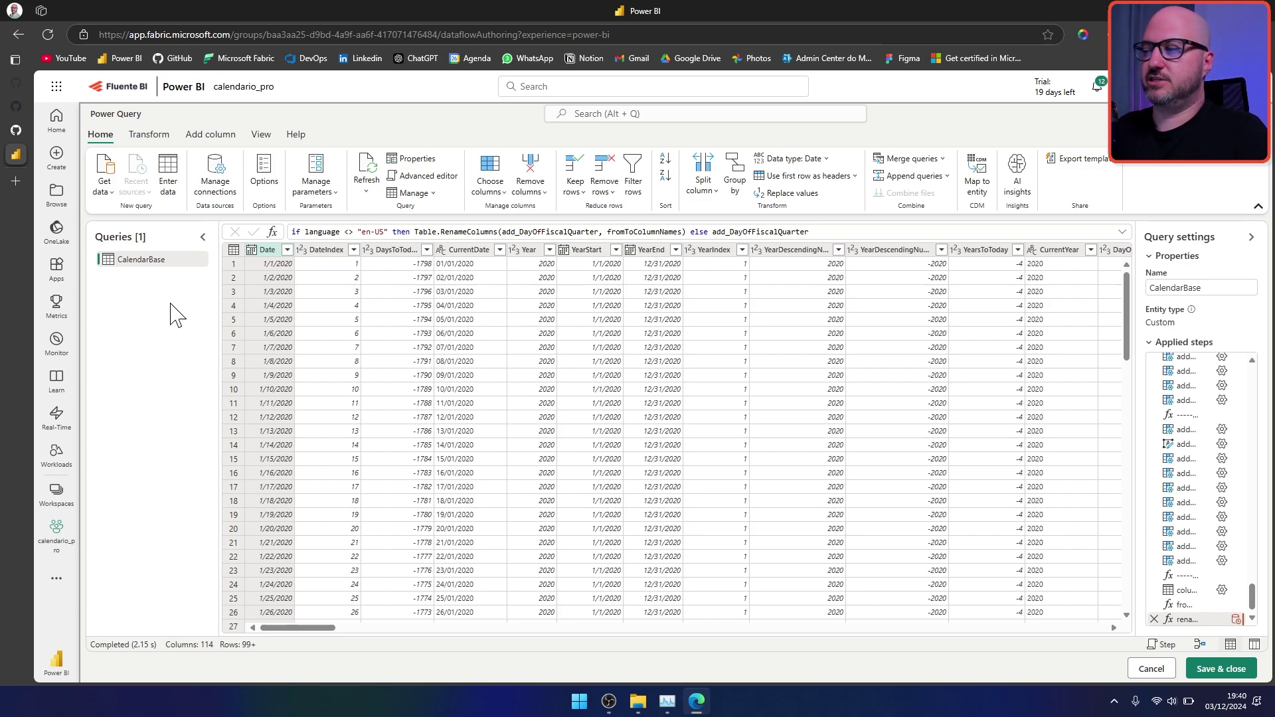
pyautogui.rightClick(140, 270)
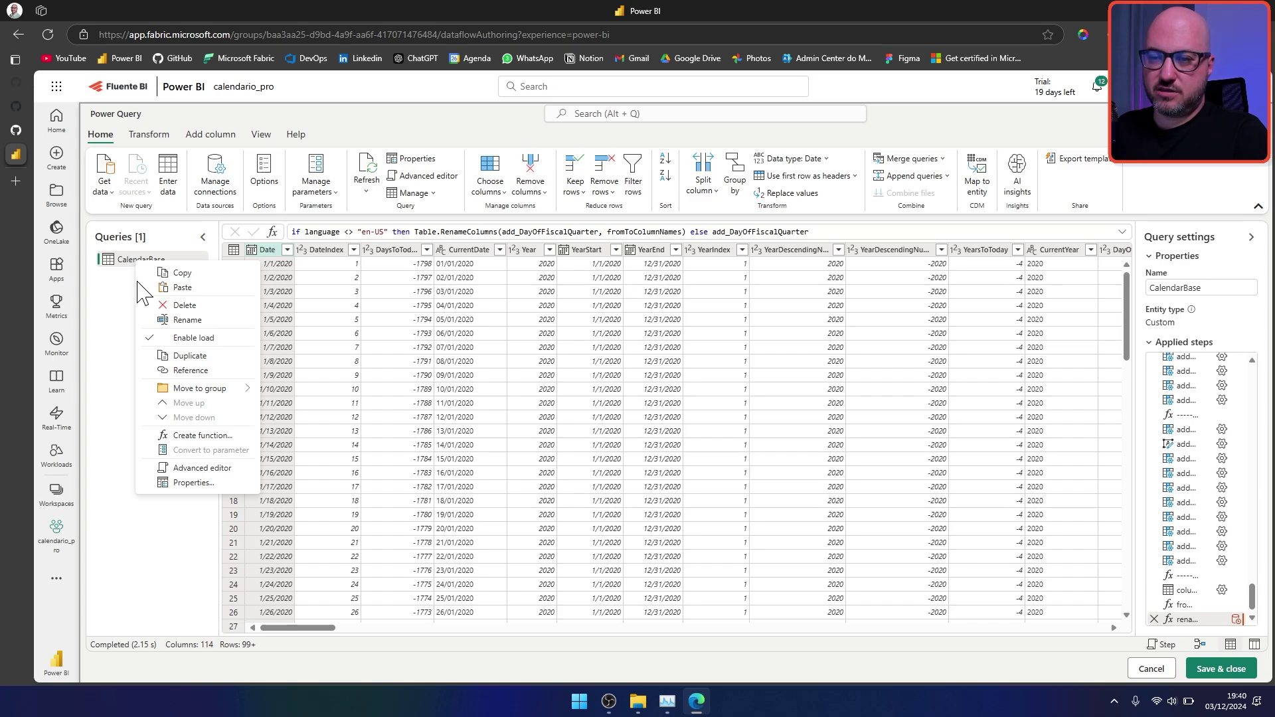
pyautogui.click(161, 338)
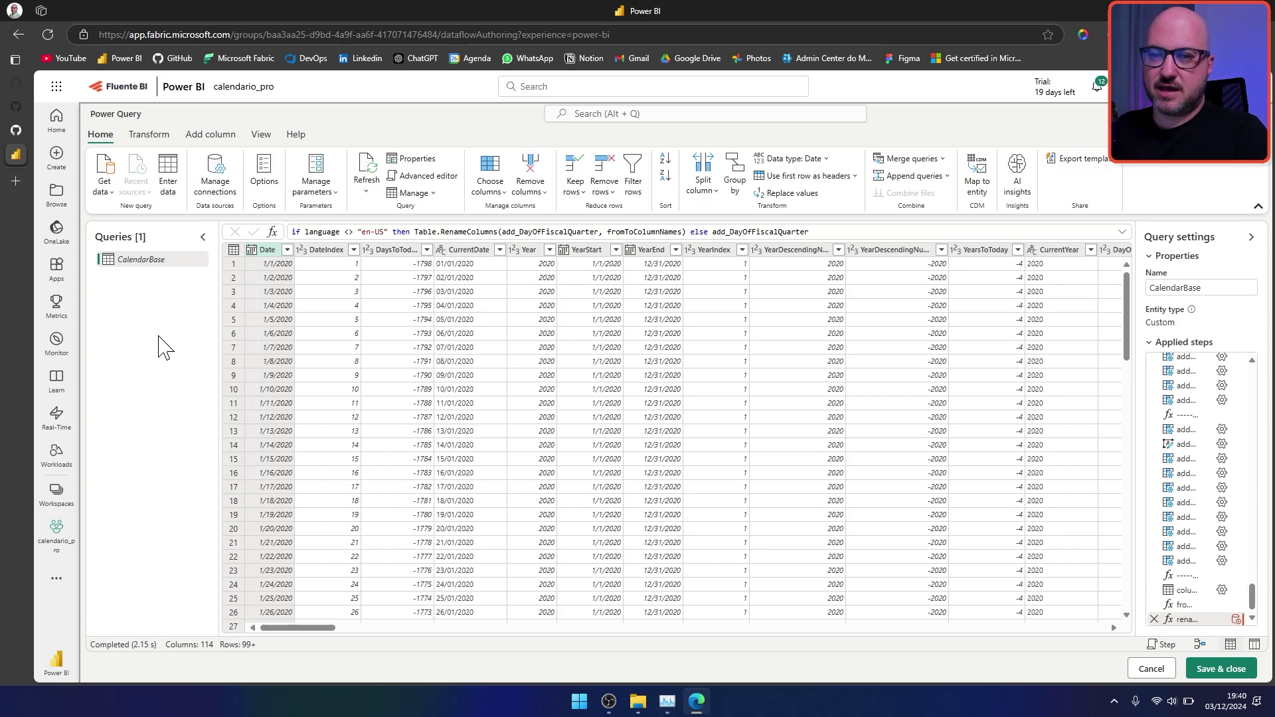
pyautogui.rightClick(145, 264)
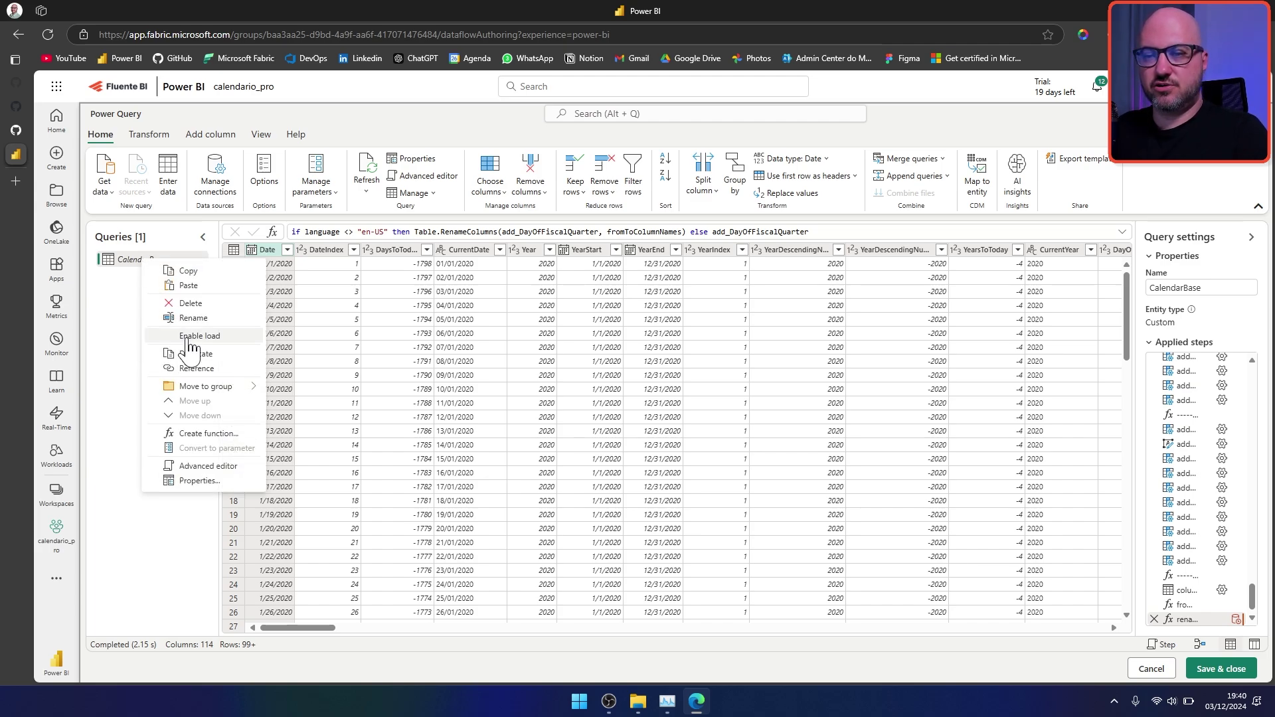
pyautogui.click(121, 293)
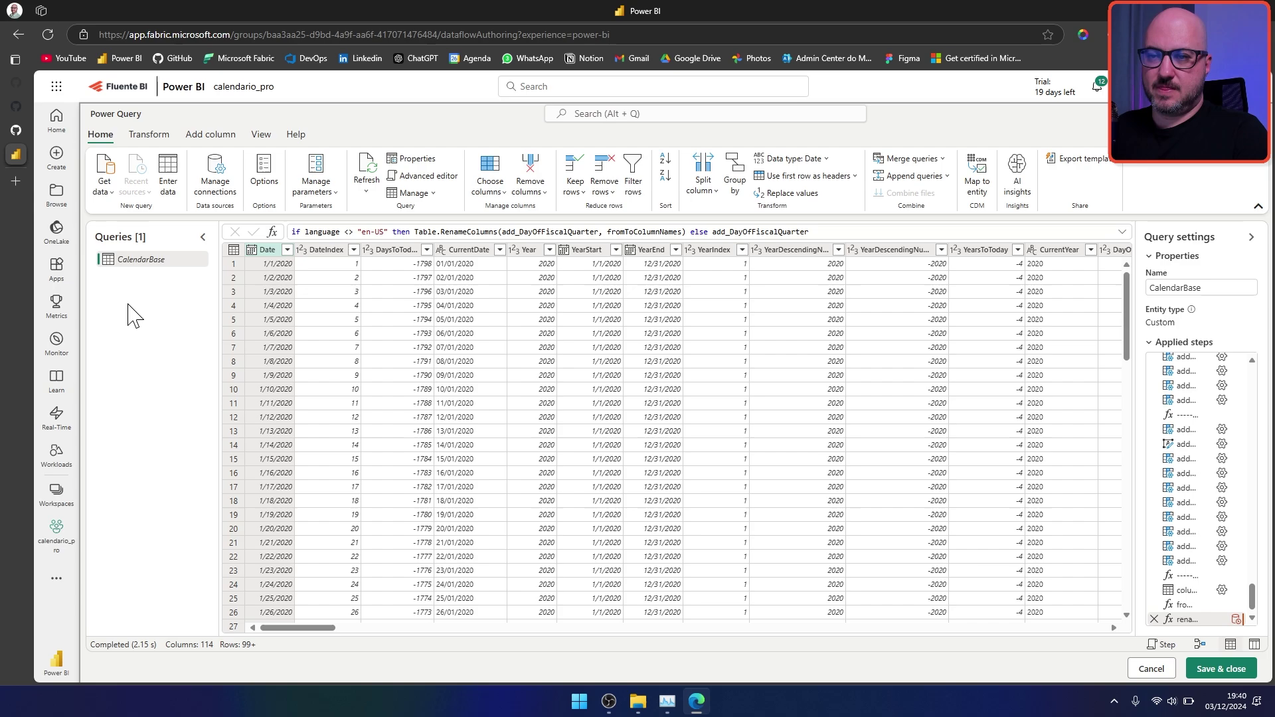
# Step: Create a reference of the CalendarBase query and rename it to Calendar
pyautogui.rightClick(141, 271)
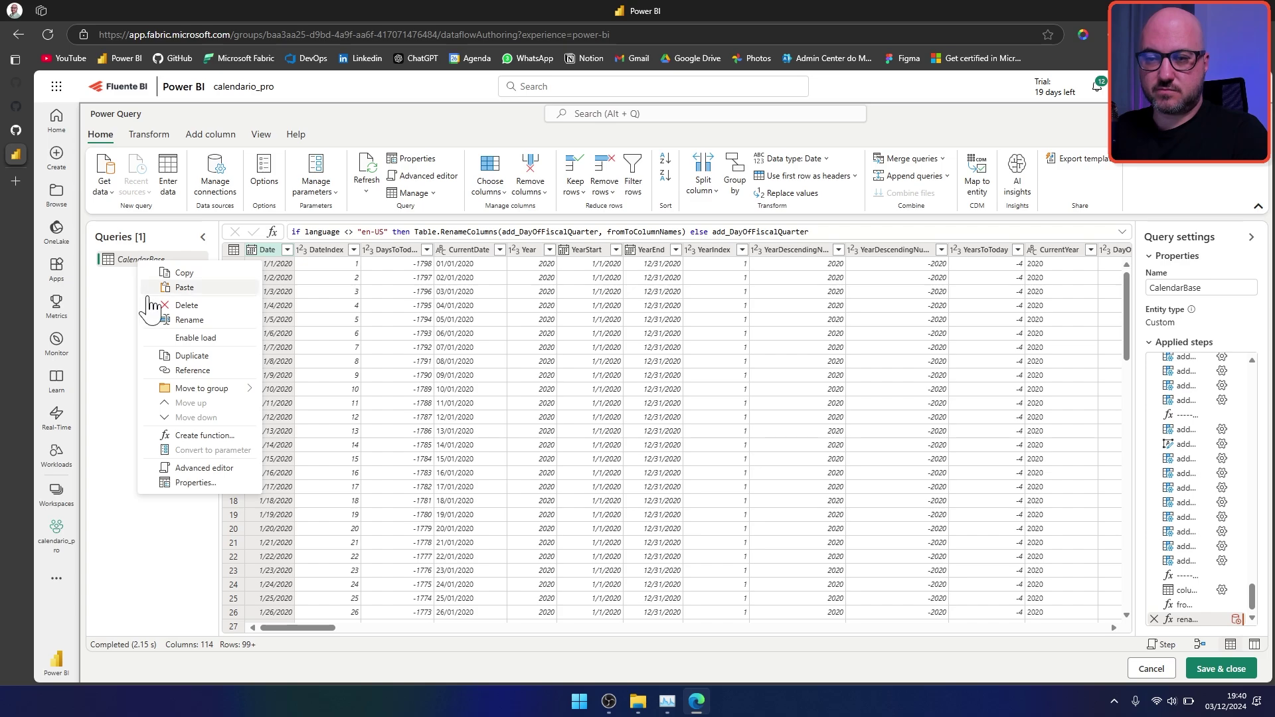
pyautogui.click(222, 370)
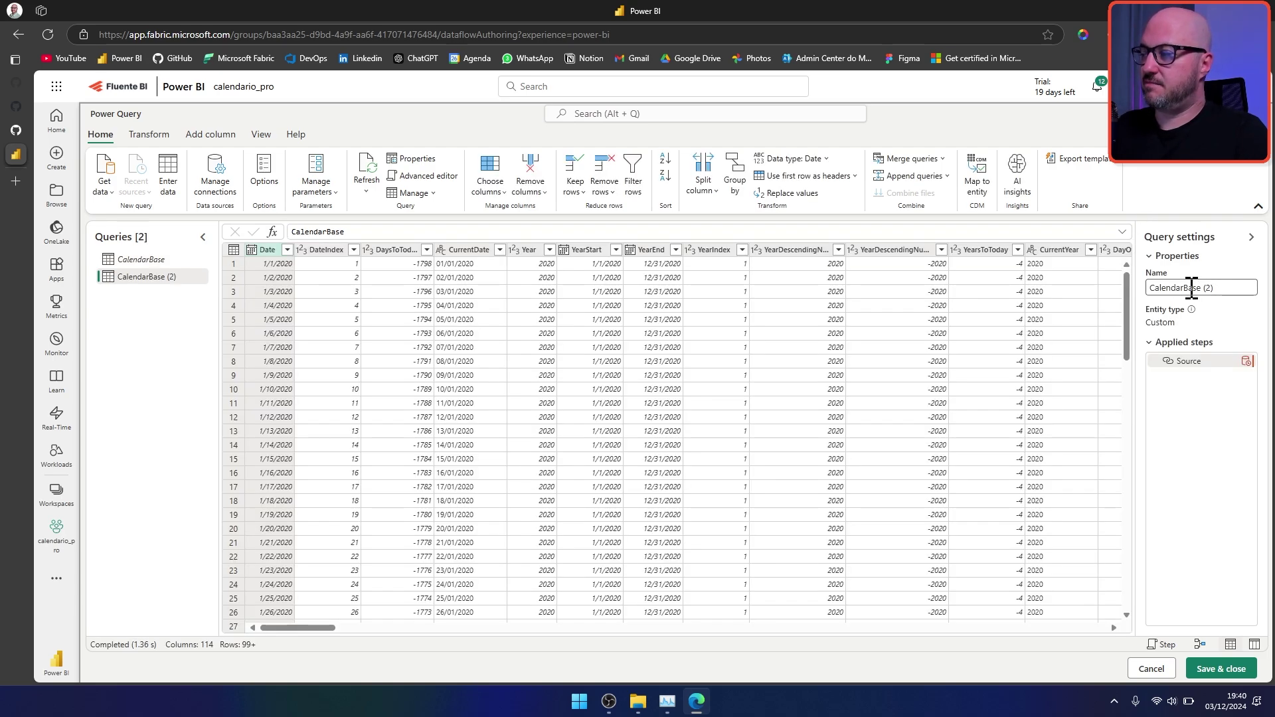
pyautogui.moveTo(1184, 288); pyautogui.dragTo(1210, 284)
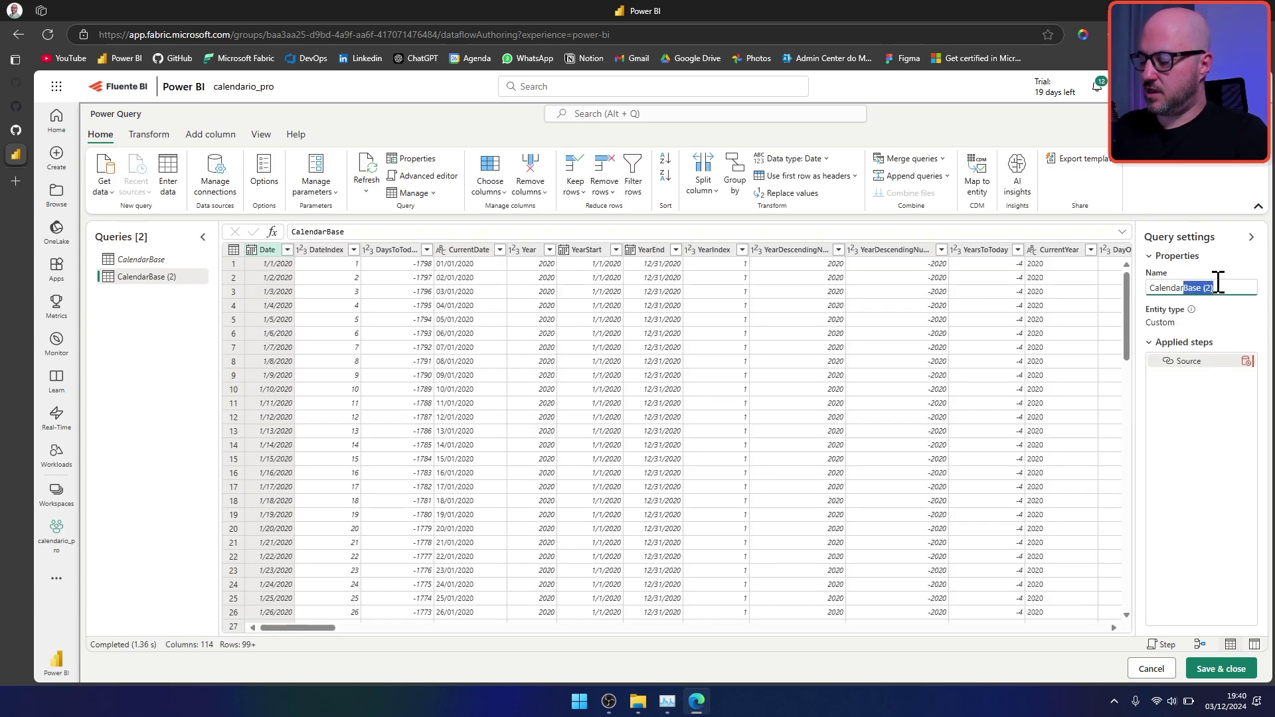
pyautogui.press('BackSpace')
pyautogui.press('Return')
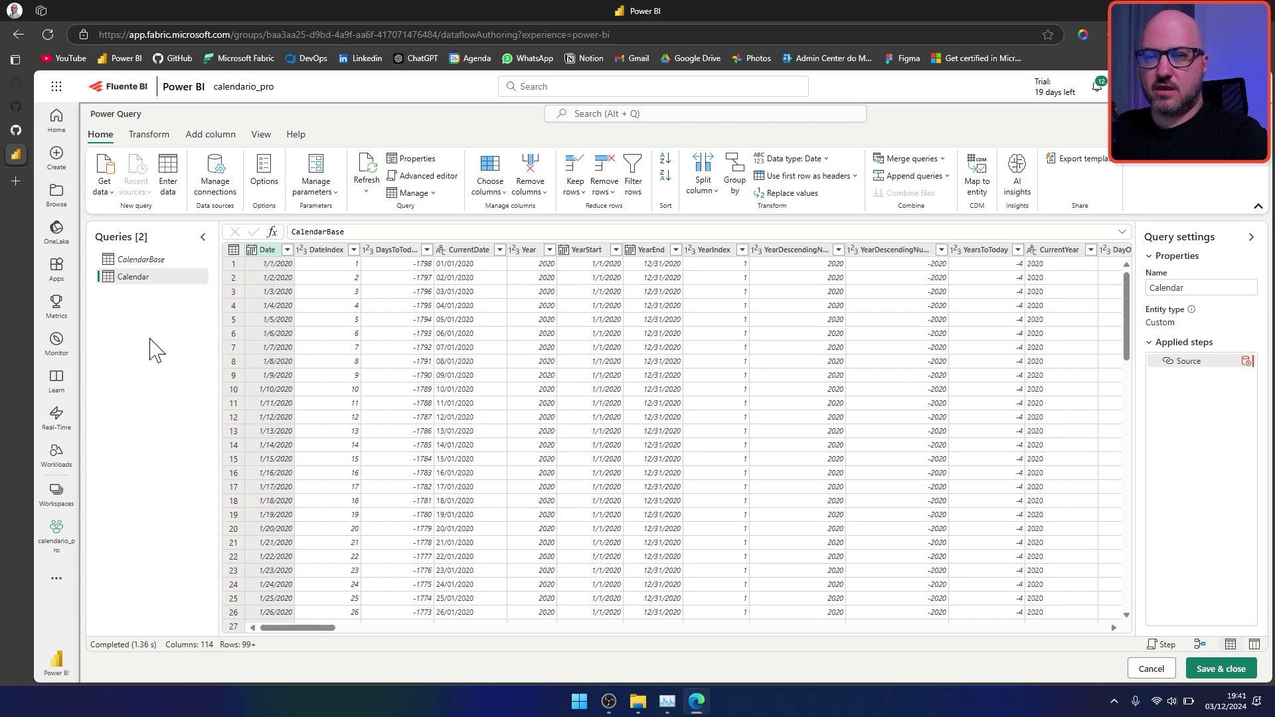
# Step: Switch to the GitHub repository, open periods.pq in the powerquery_code folder and copy its code
pyautogui.click(698, 702)
pyautogui.click(697, 701)
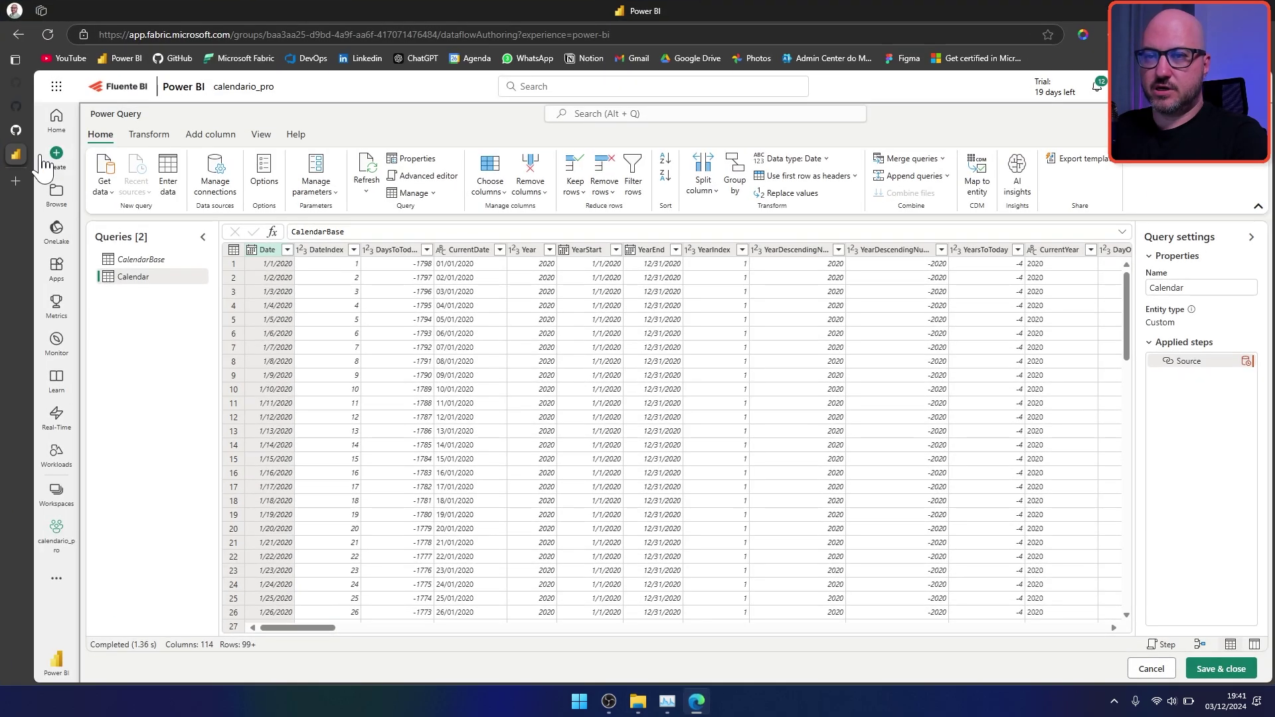
pyautogui.click(35, 127)
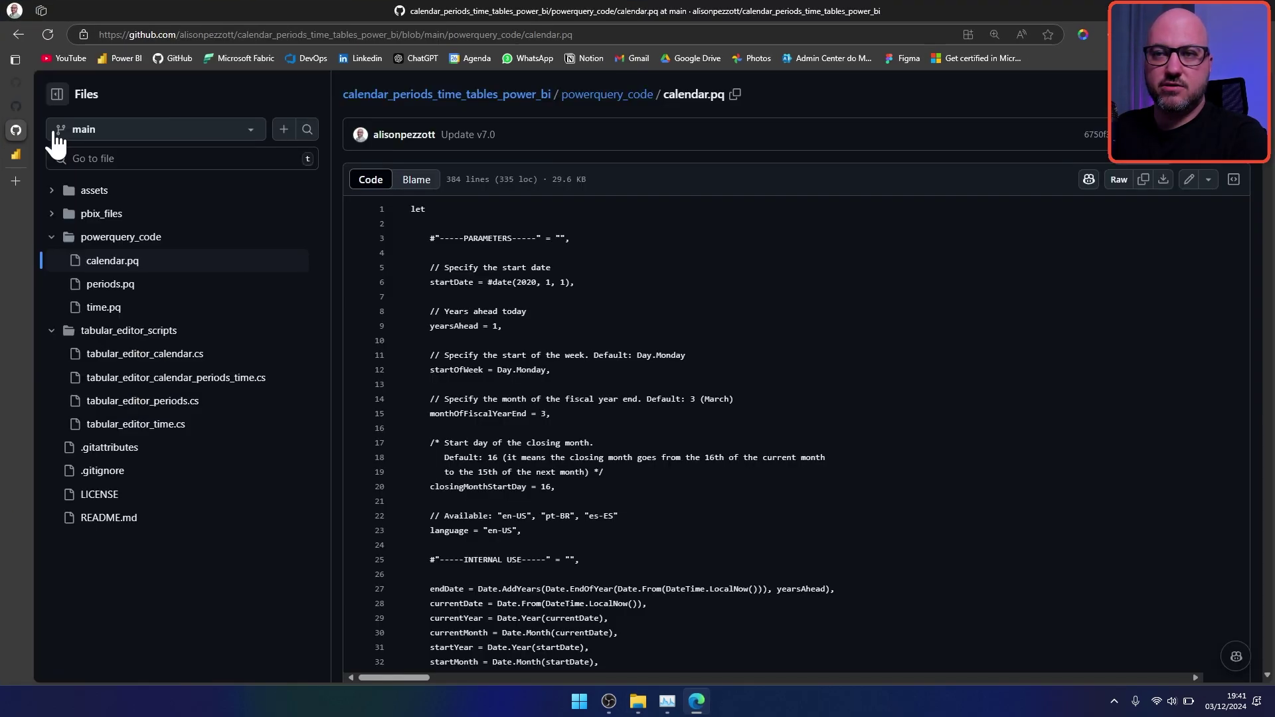
pyautogui.click(99, 291)
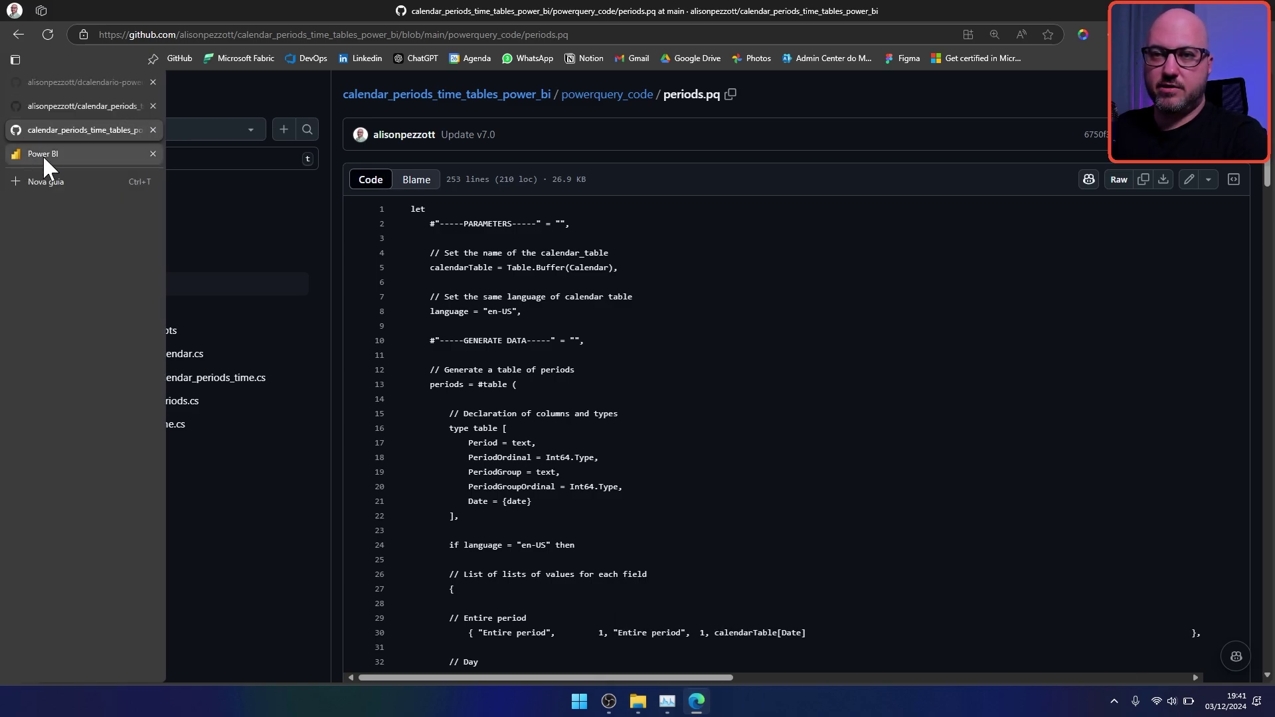
# Step: Return to the Power BI dataflow, add a blank query and replace its default code with the copied periods.pq code
pyautogui.click(43, 154)
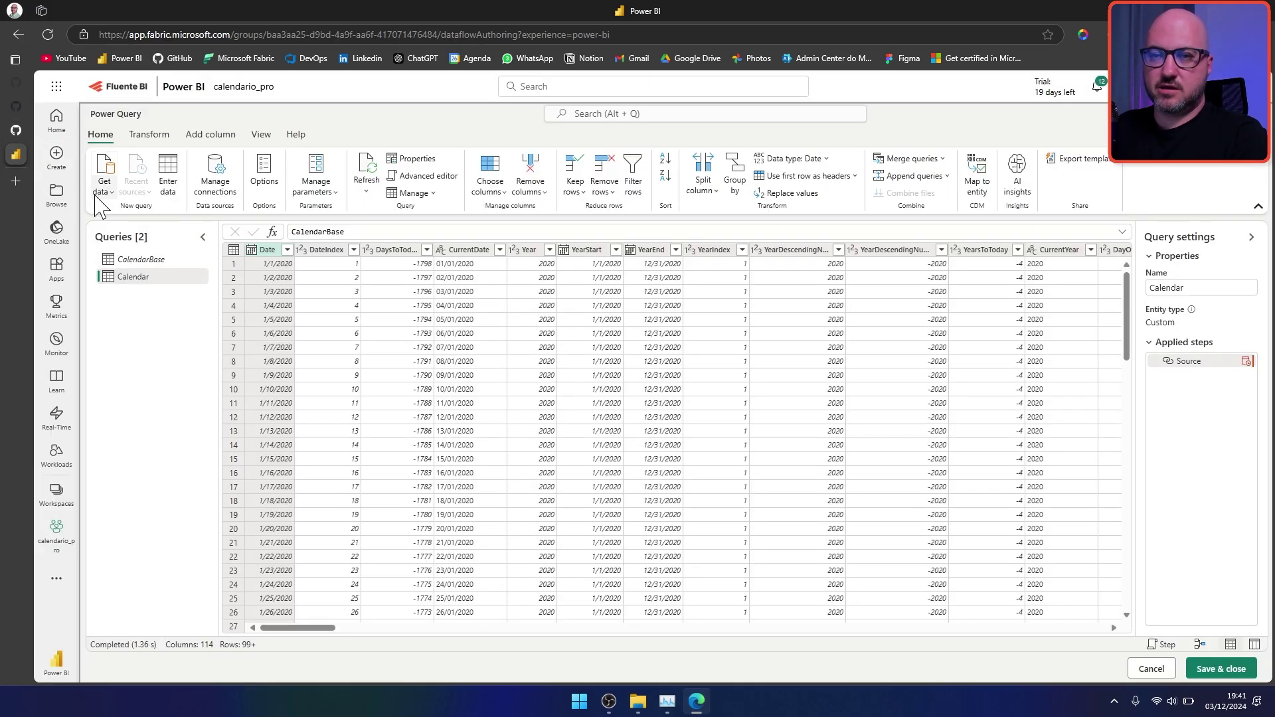
pyautogui.rightClick(132, 326)
pyautogui.moveTo(174, 354)
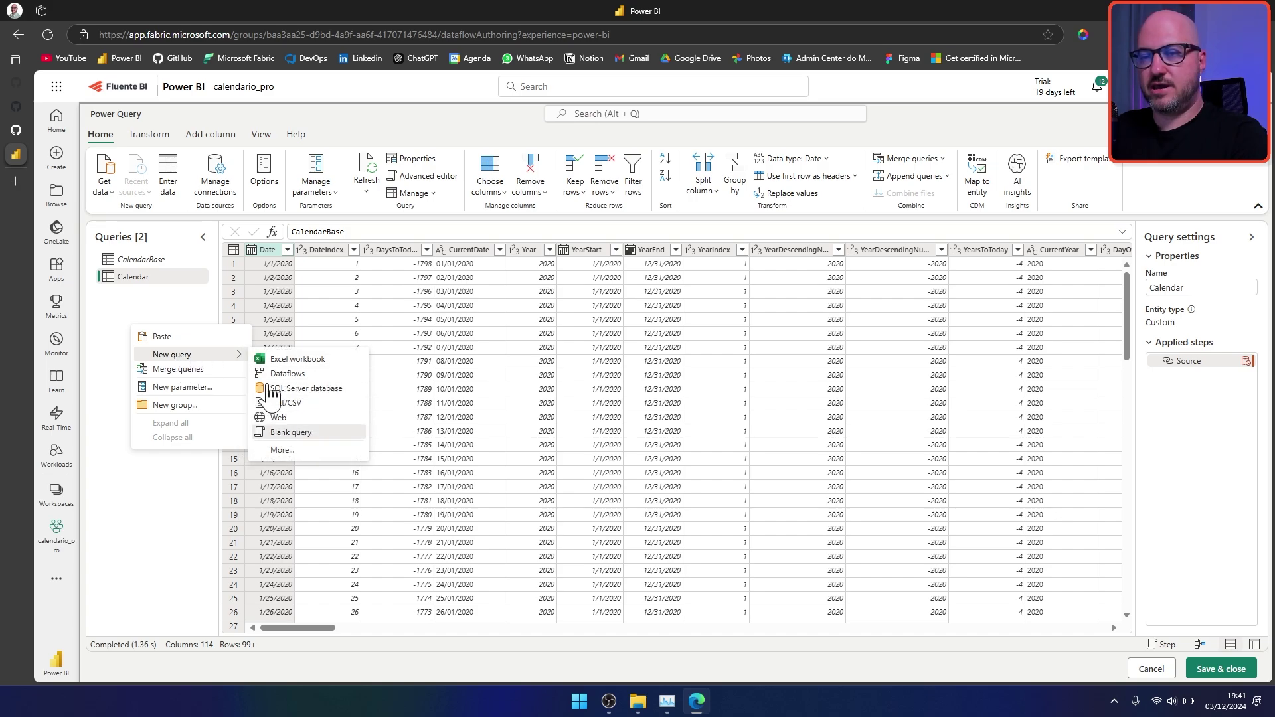
pyautogui.click(293, 432)
pyautogui.moveTo(467, 261); pyautogui.dragTo(332, 190)
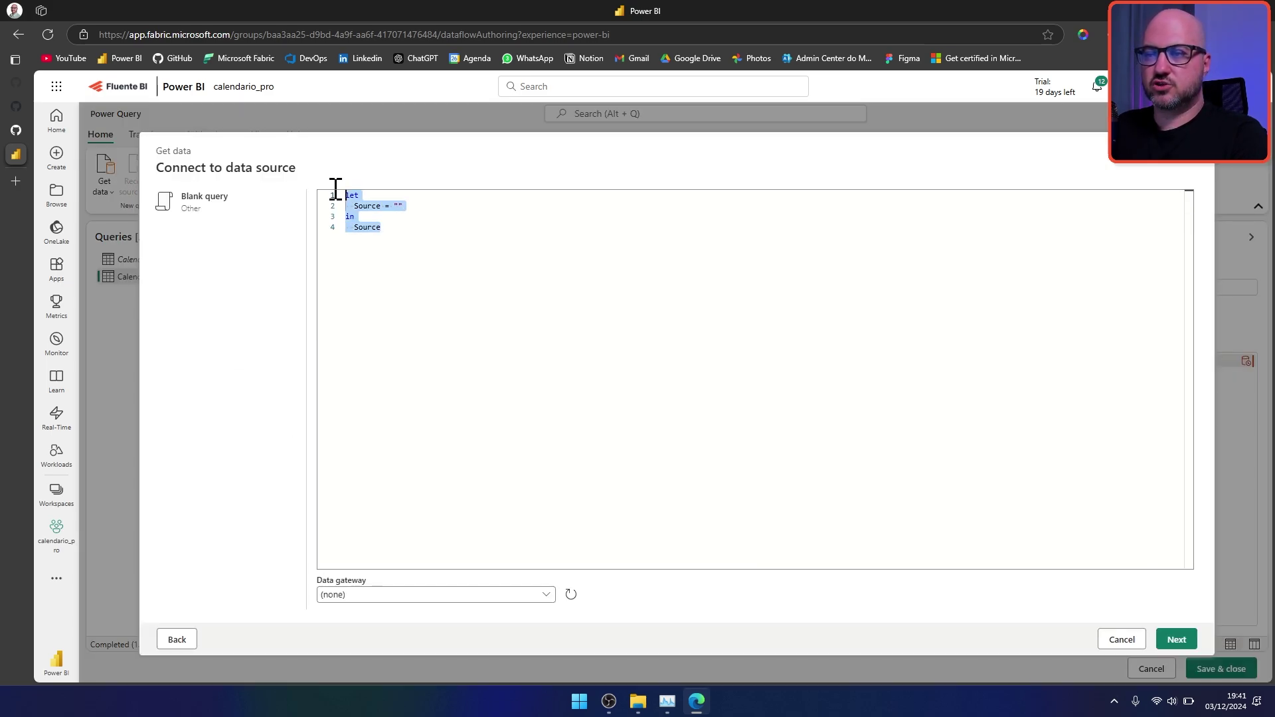
pyautogui.hotkey('ctrl', 'v')
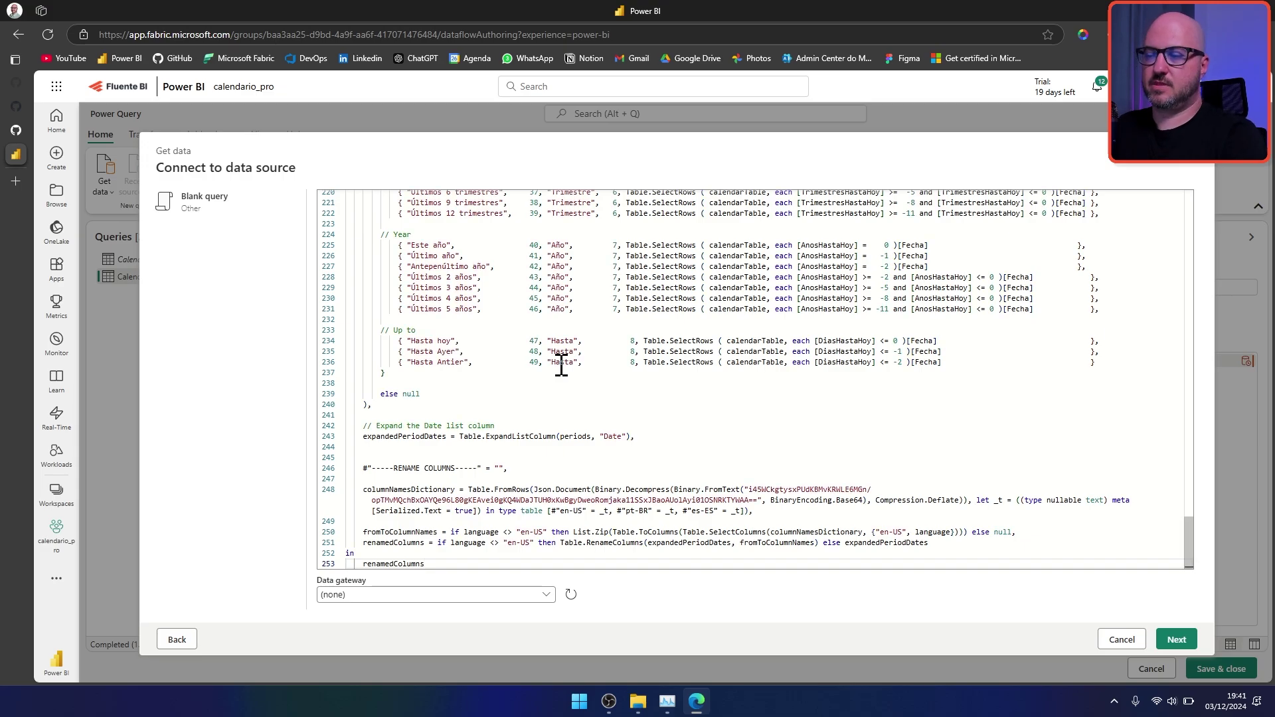
# Step: Set the calendarTable parameter in the pasted code to Table.Buffer(CalendarBase) and create the query
pyautogui.scroll(10, 561, 378)
pyautogui.scroll(15, 561, 385)
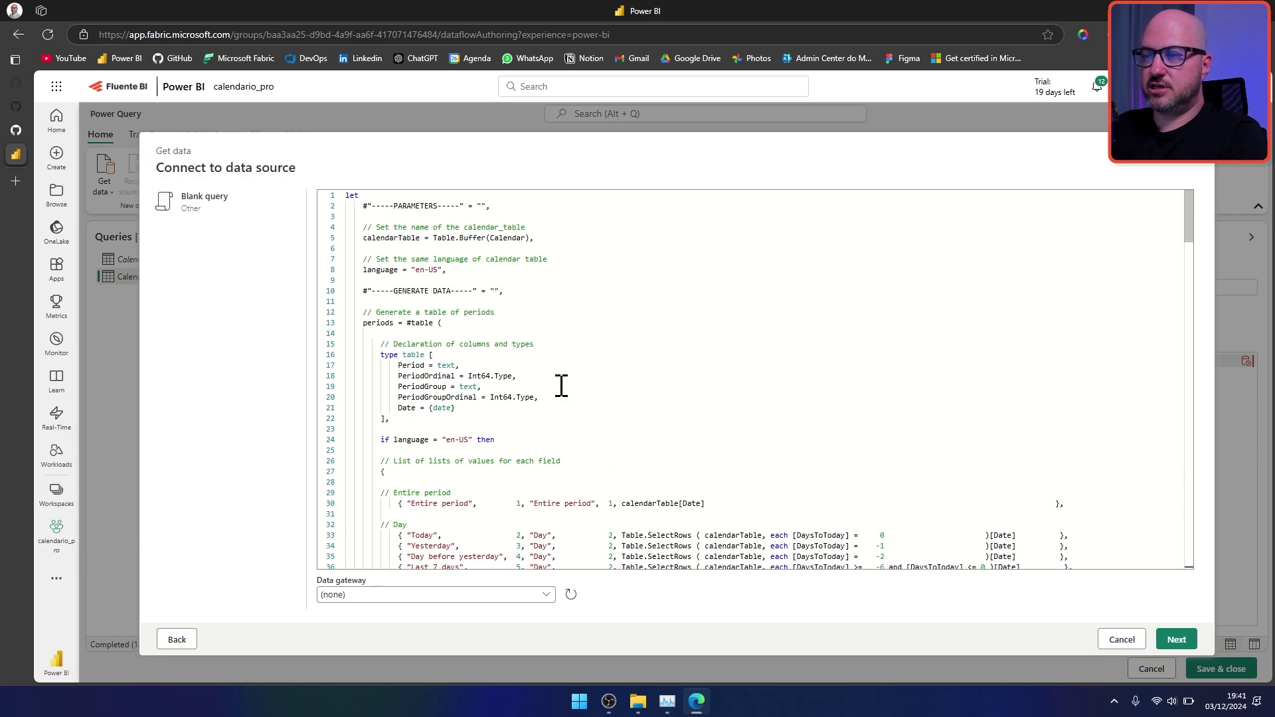
pyautogui.click(522, 238)
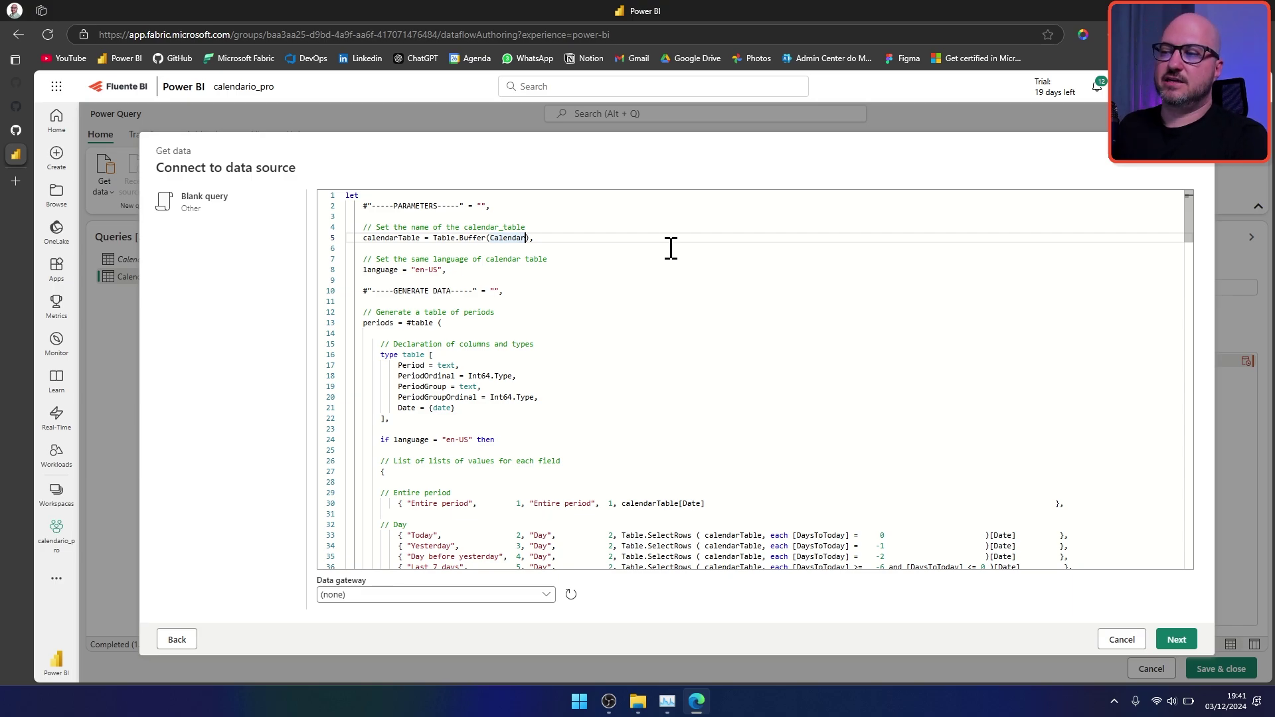
pyautogui.write('Base')
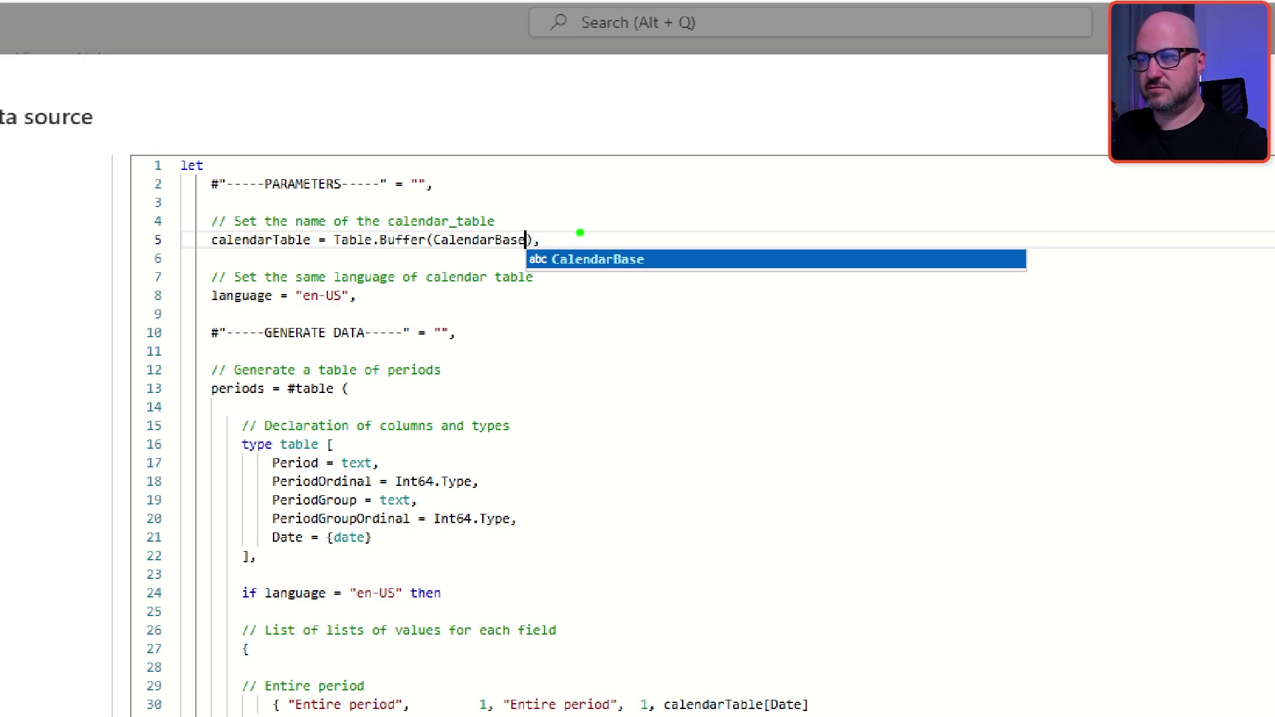
pyautogui.press('Escape')
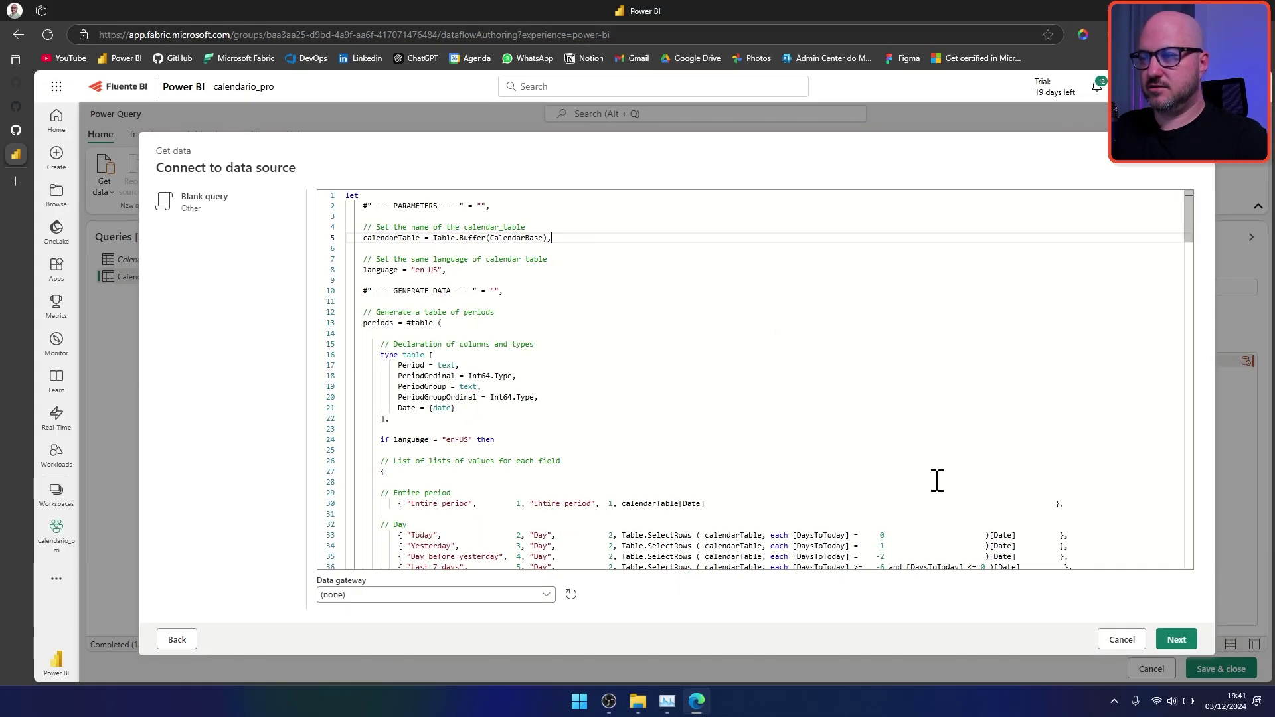
pyautogui.click(1177, 640)
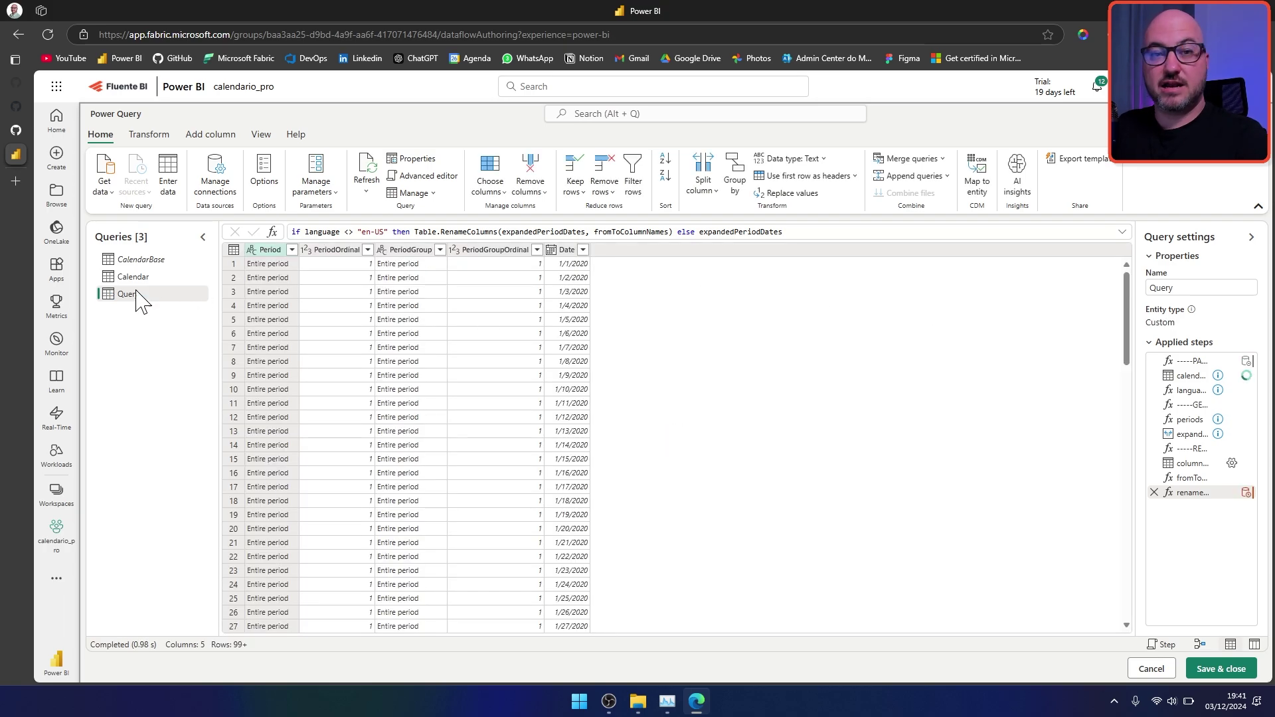
# Step: Rename the new query to Periods
pyautogui.click(1192, 287)
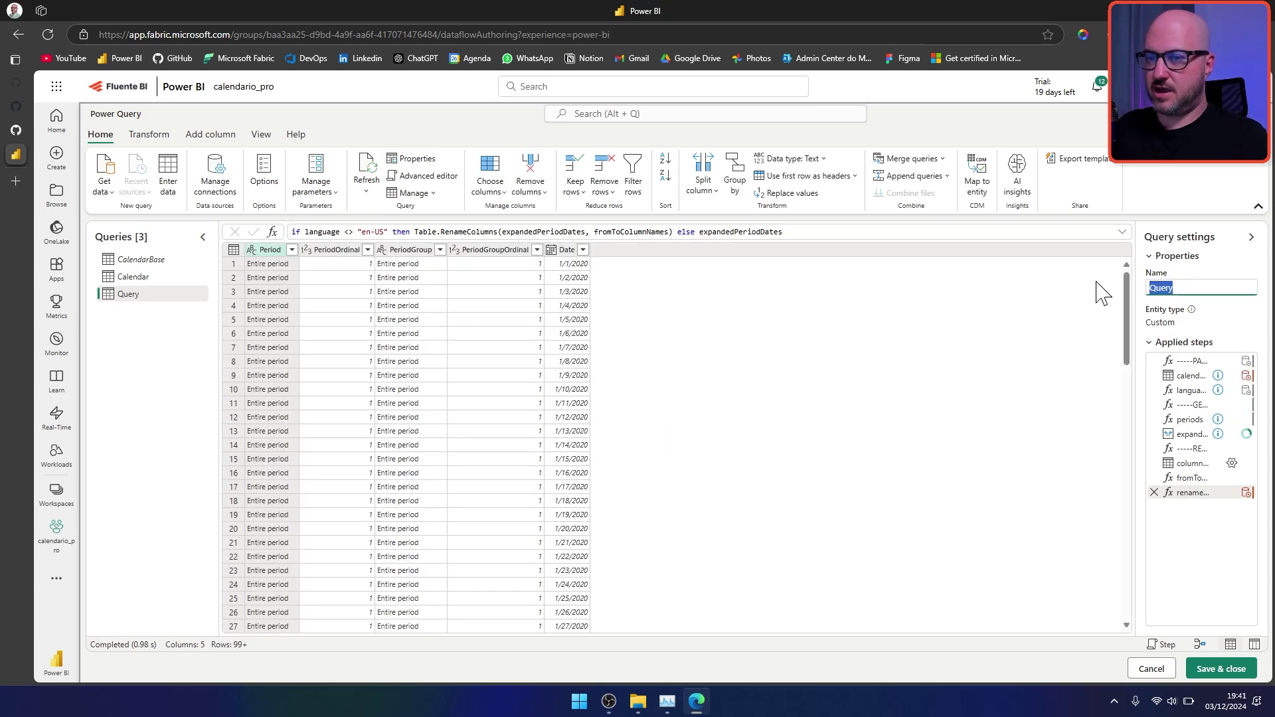
pyautogui.write('Pe')
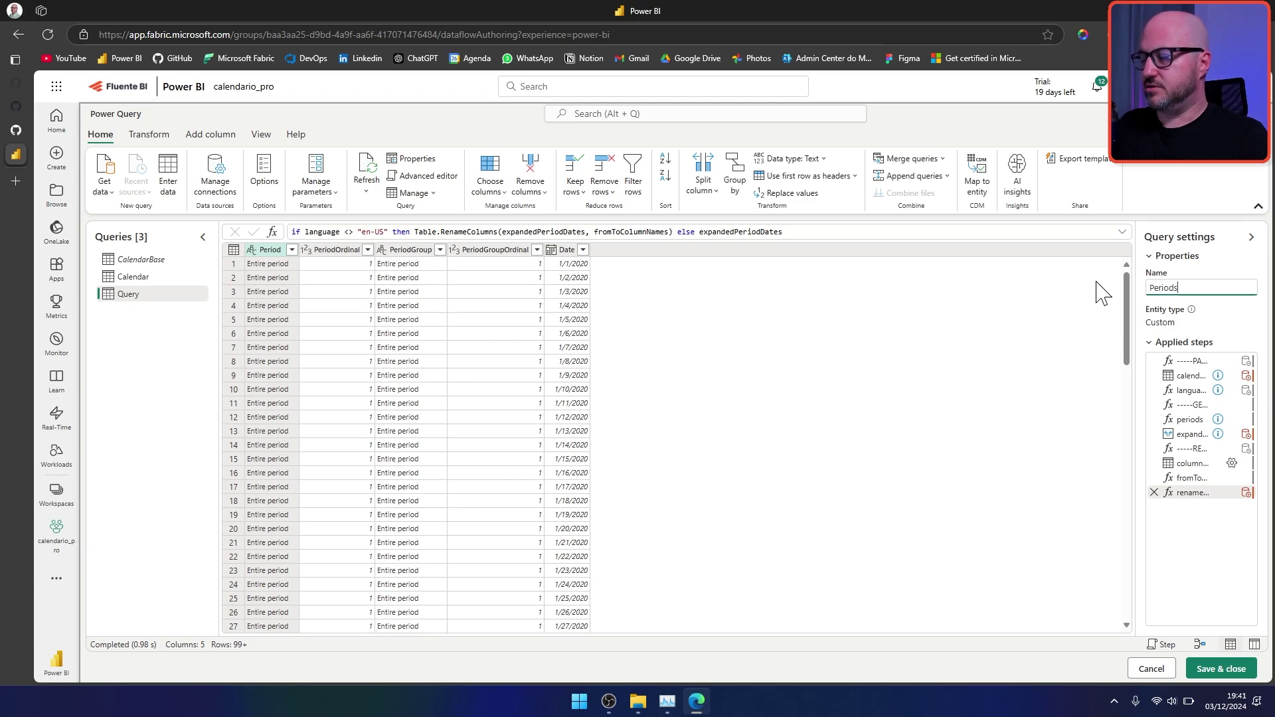
pyautogui.write('riods')
pyautogui.press('Return')
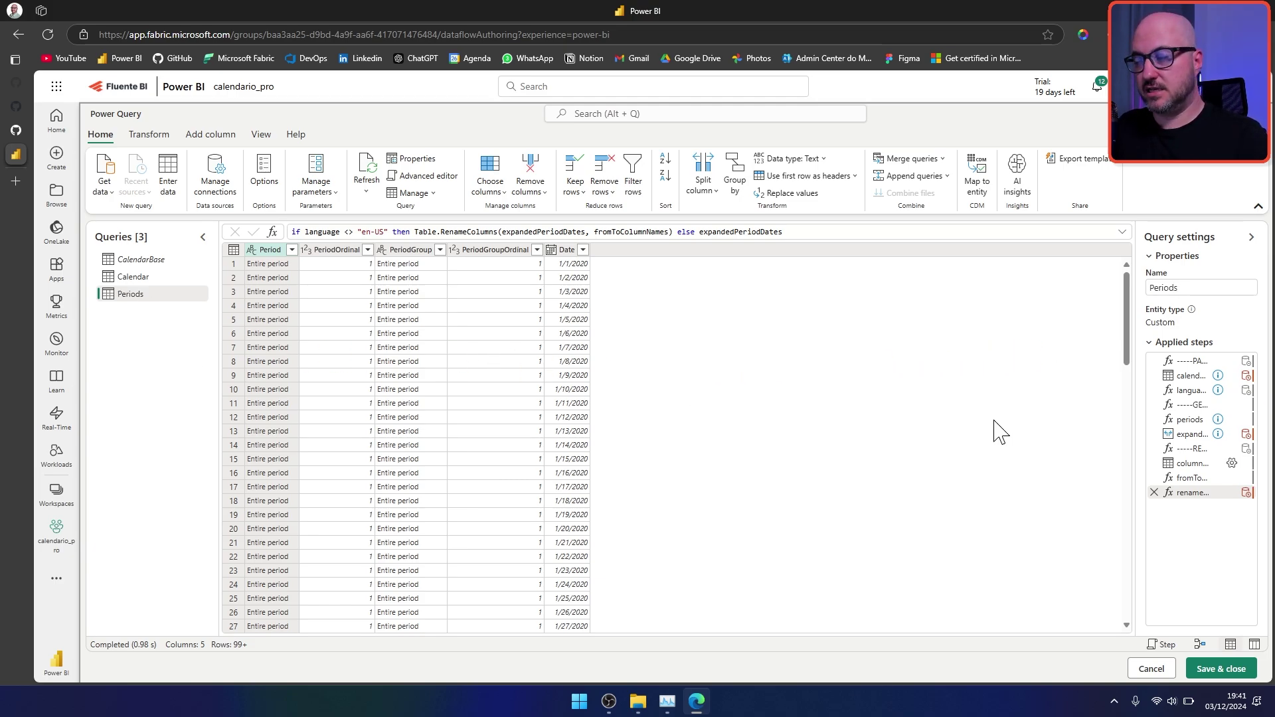
# Step: Change the calendarTable step of the Periods query to Table.Buffer(Calendar)
pyautogui.click(1196, 378)
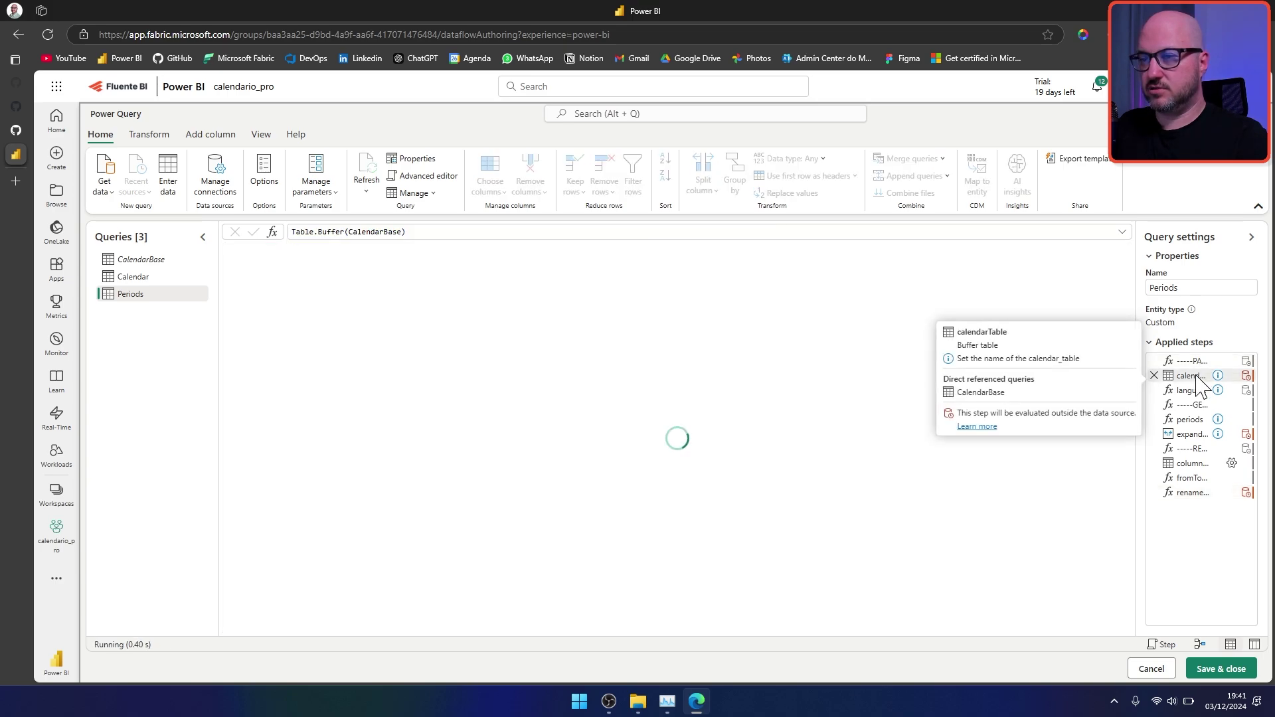
pyautogui.click(402, 231)
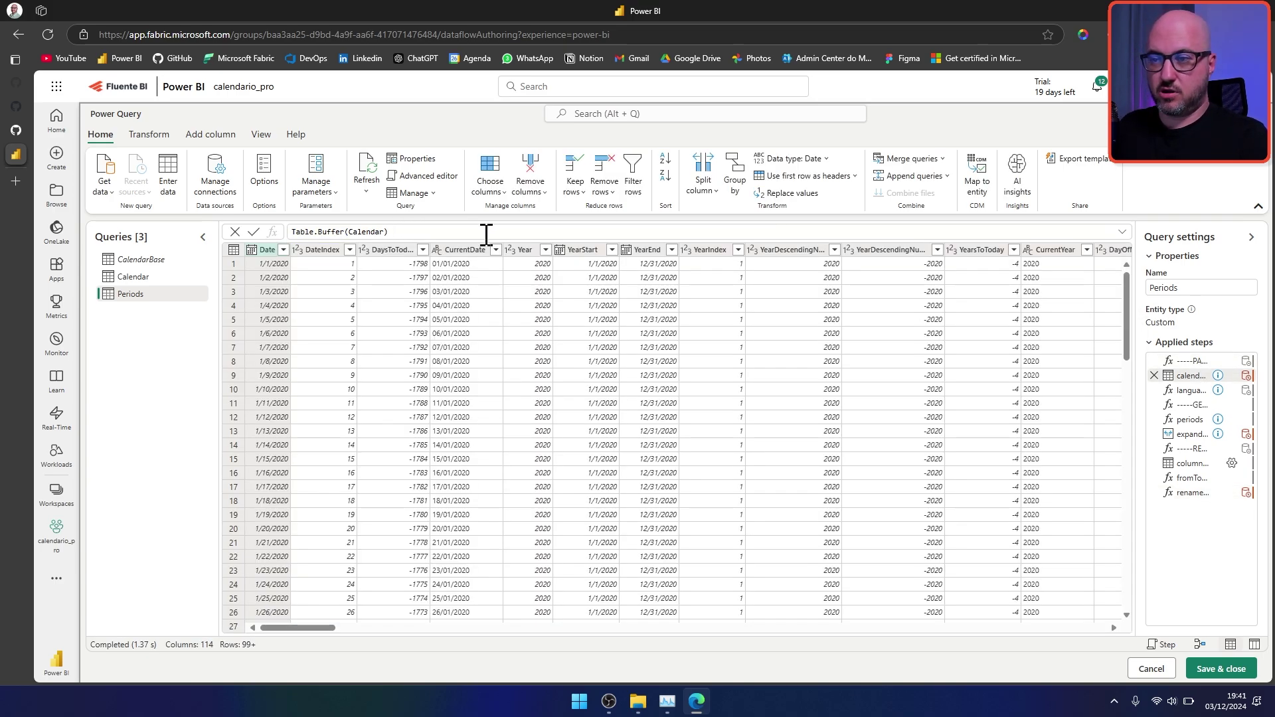
pyautogui.press('Return')
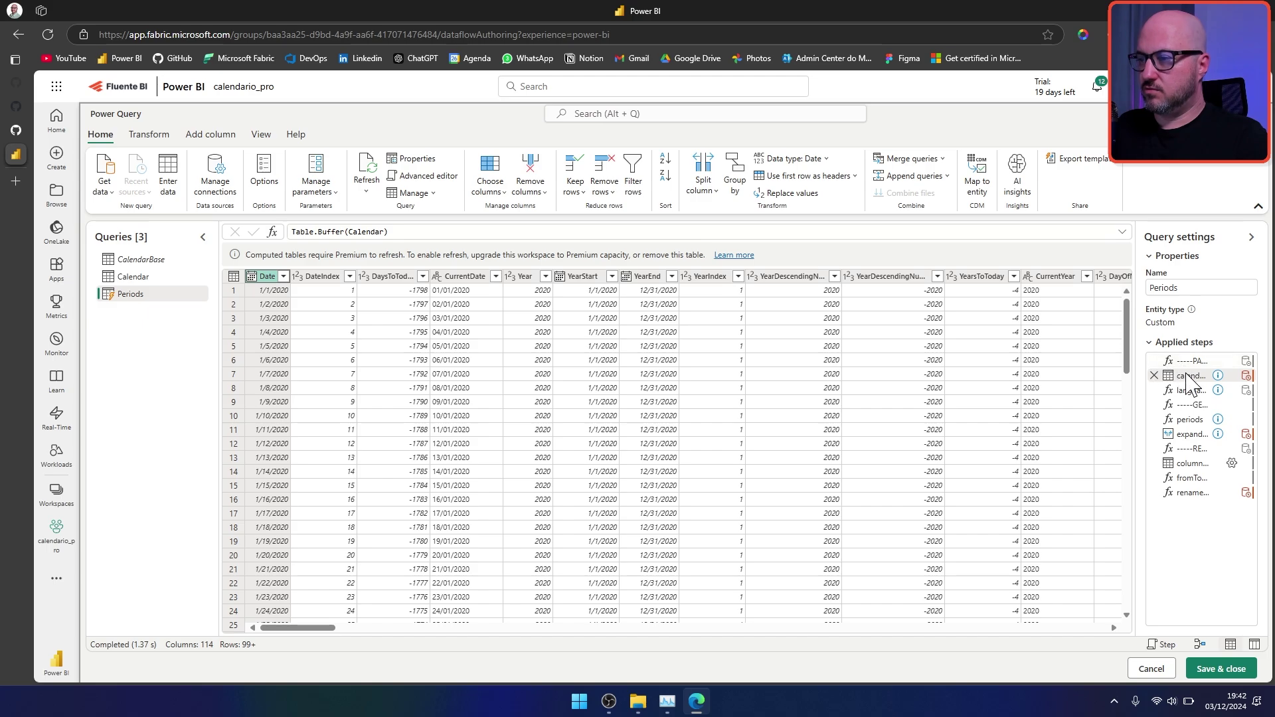
# Step: Restore the calendarTable step's formula to Table.Buffer(CalendarBase)
pyautogui.click(382, 231)
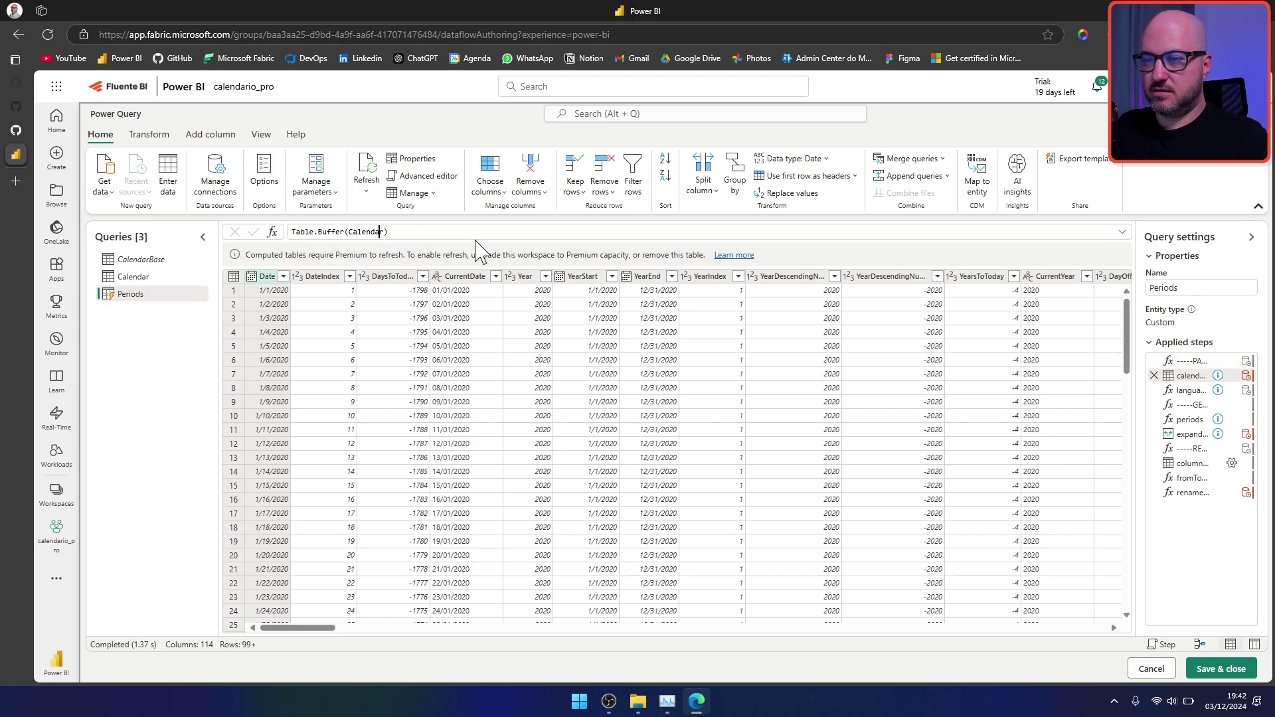
pyautogui.write('Bas')
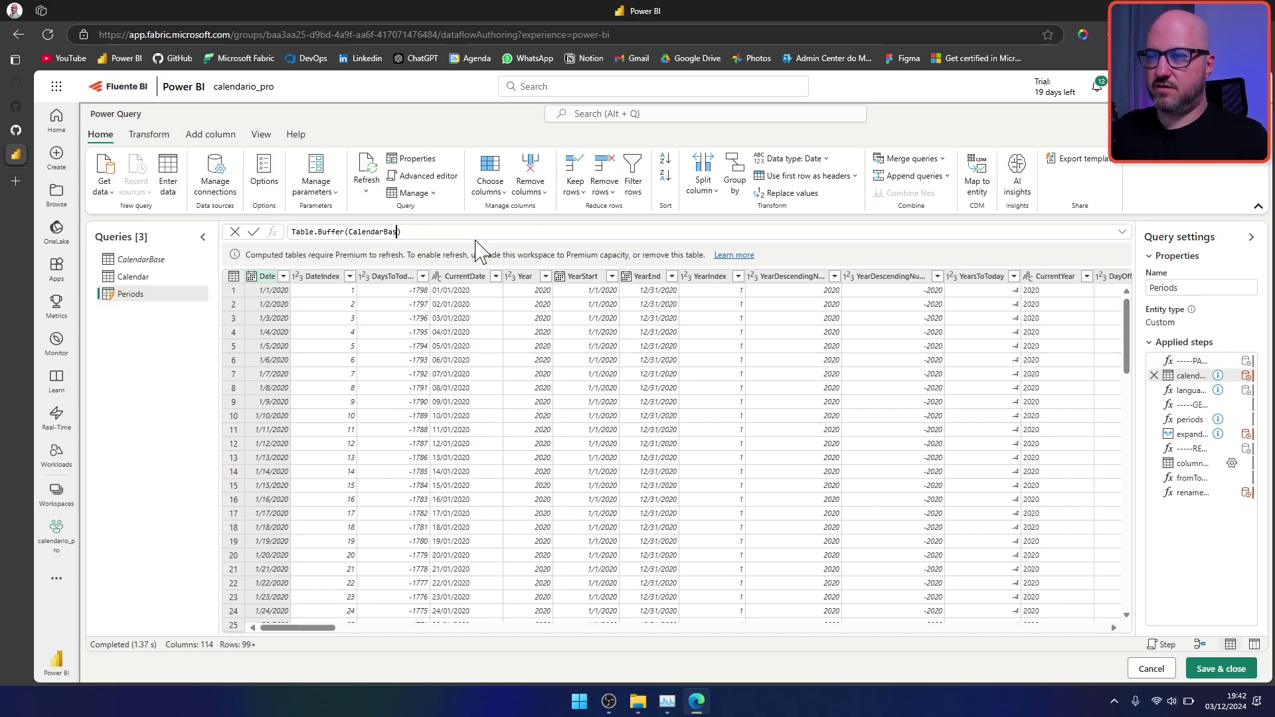
pyautogui.write('e')
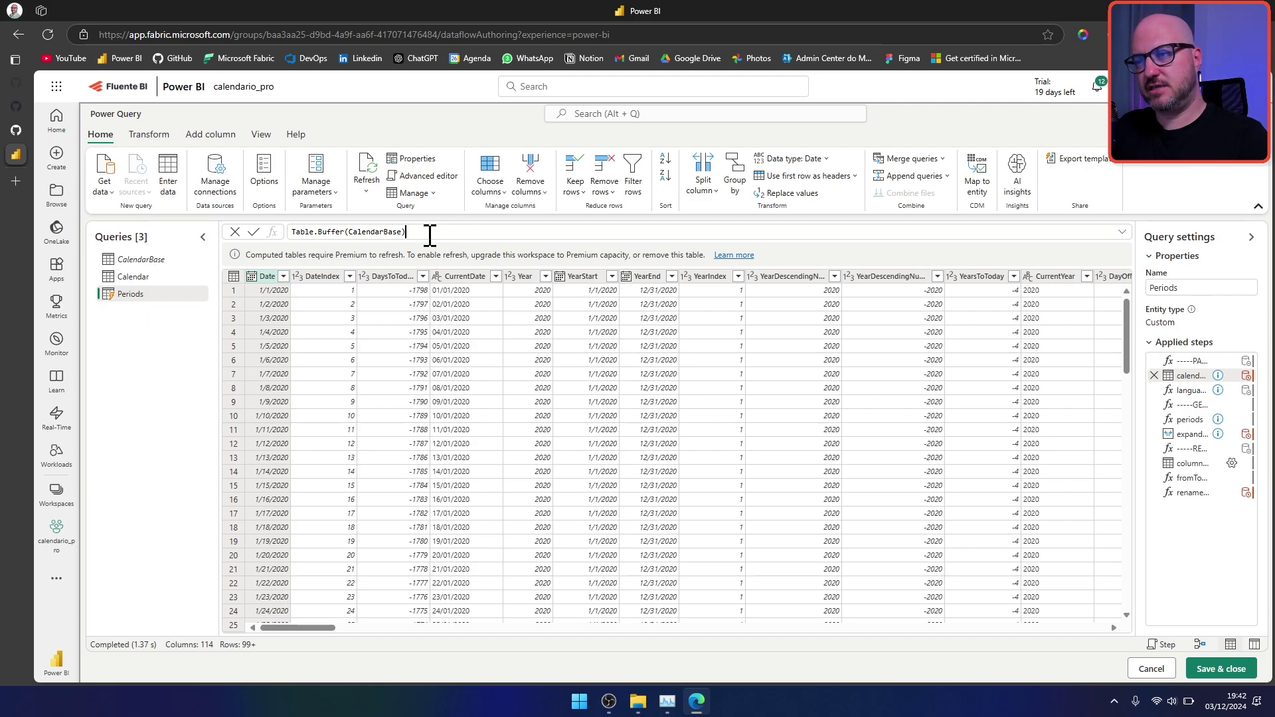
# Step: Commit the formula Table.Buffer(CalendarBase) for the calendar table step of the Periods query
pyautogui.click(253, 232)
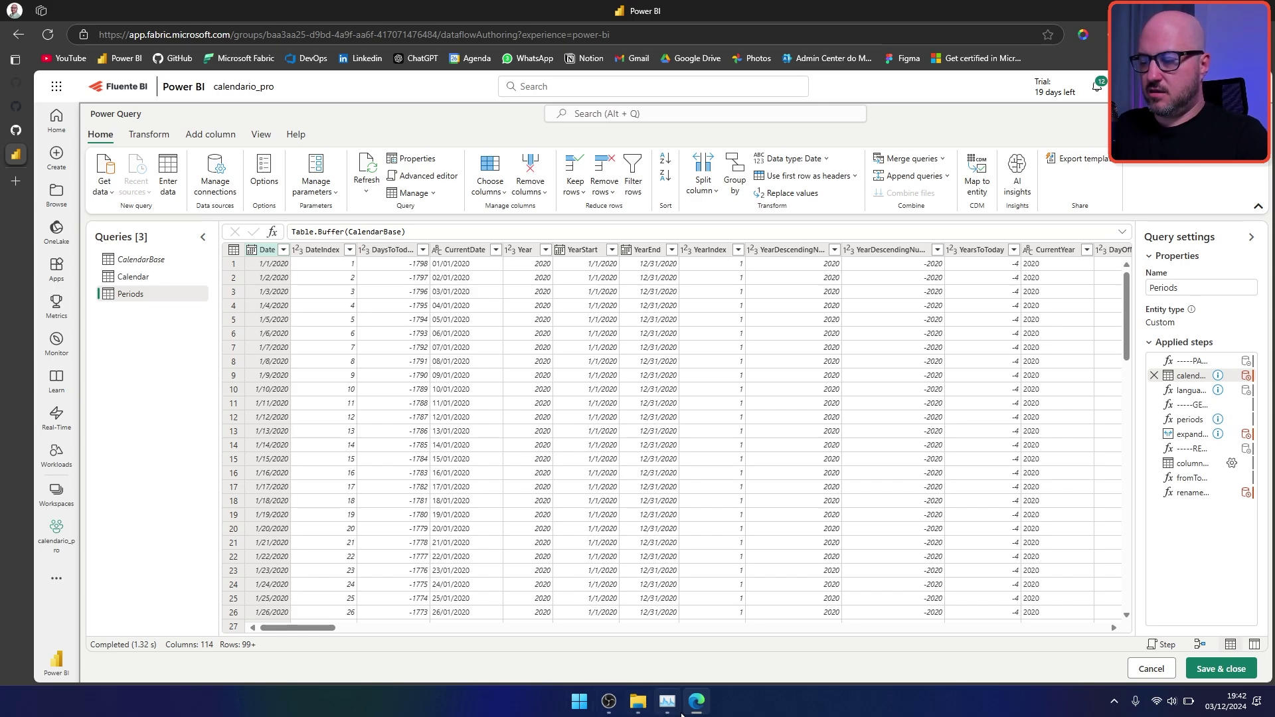
# Step: Switch to the GitHub repository and try to copy the raw code of time.pq from the powerquery_code folder
pyautogui.moveTo(693, 709)
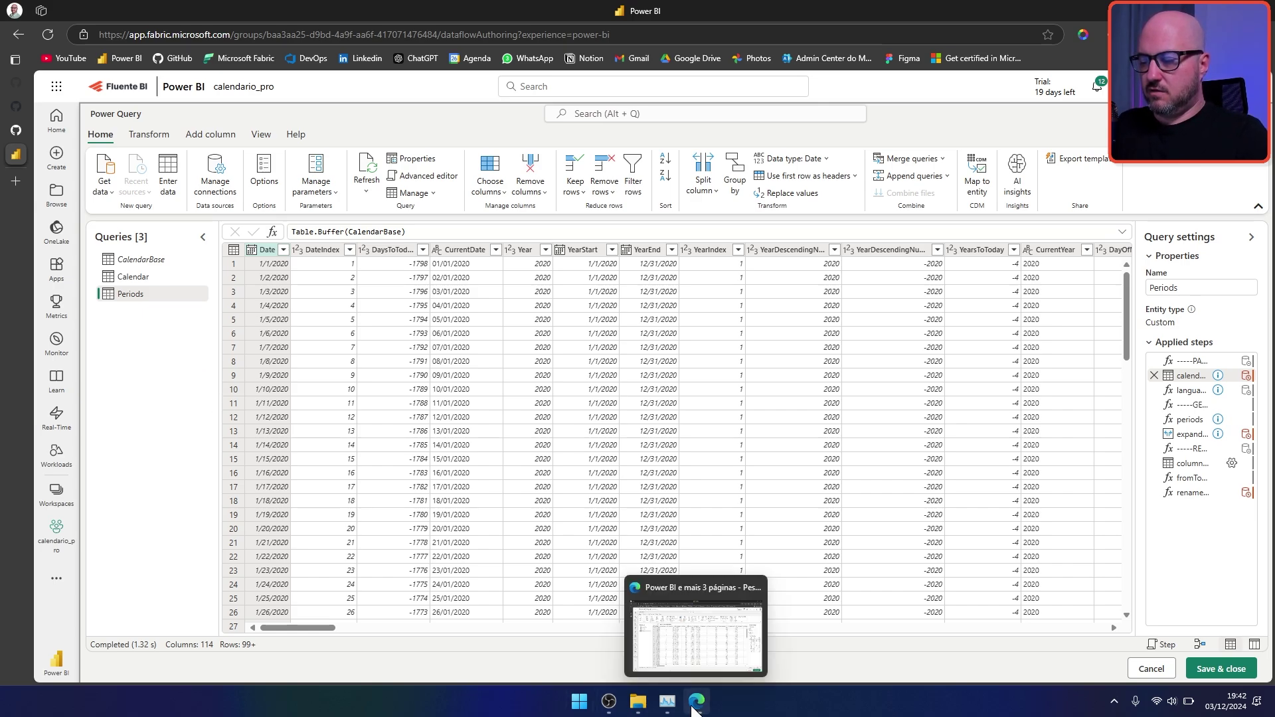
pyautogui.click(14, 127)
pyautogui.click(123, 308)
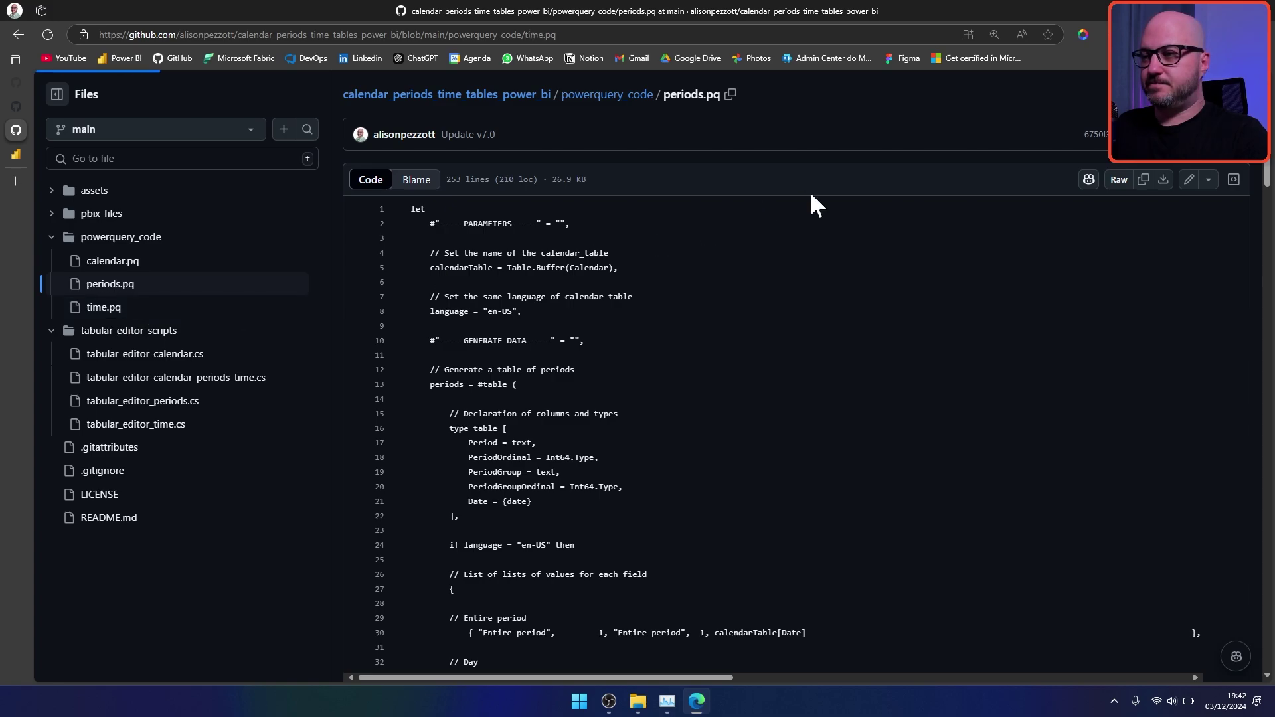
pyautogui.click(1144, 180)
pyautogui.click(16, 154)
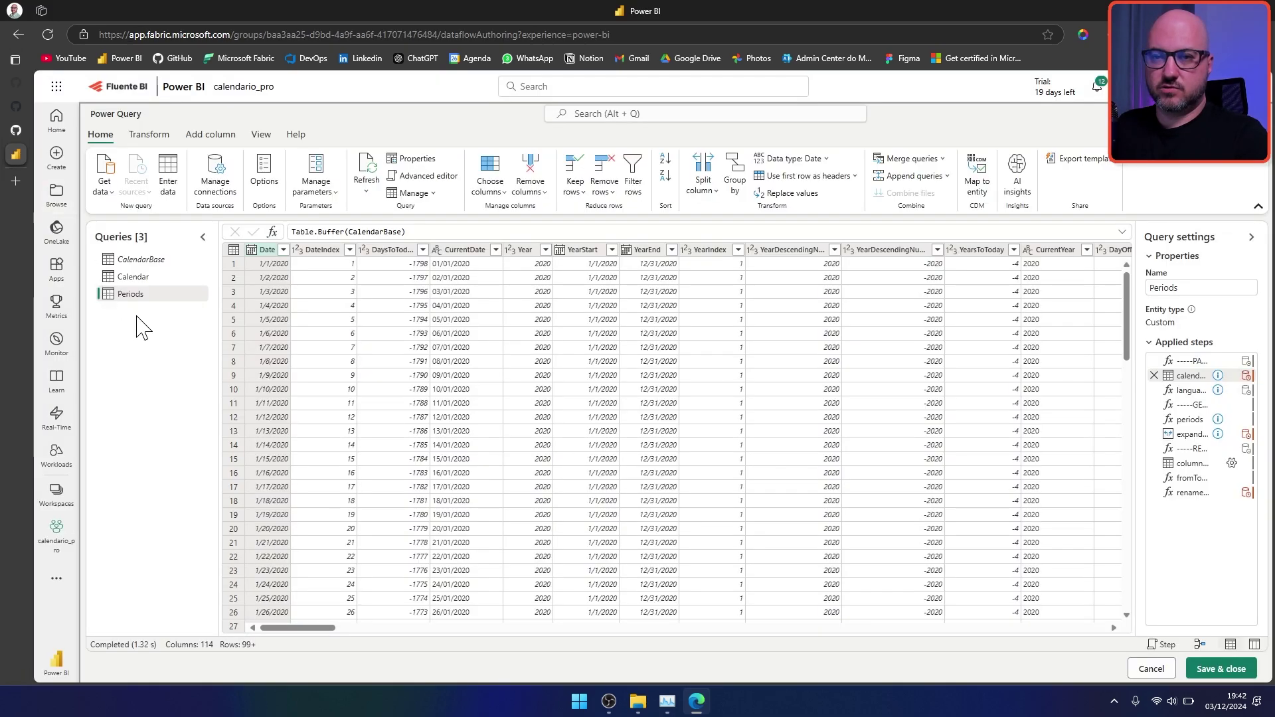
# Step: Create a new blank query in the Power BI dataflow, replacing its default code with the copied Power Query code
pyautogui.rightClick(151, 346)
pyautogui.moveTo(193, 370)
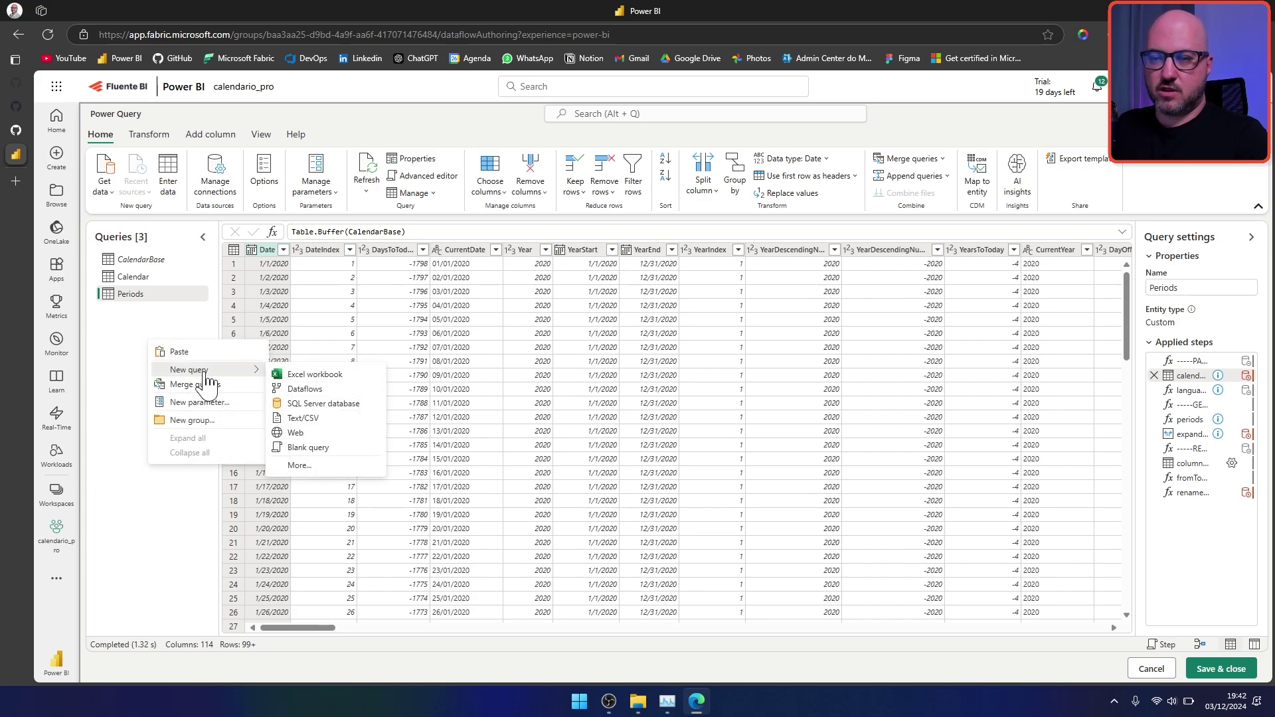
pyautogui.click(334, 449)
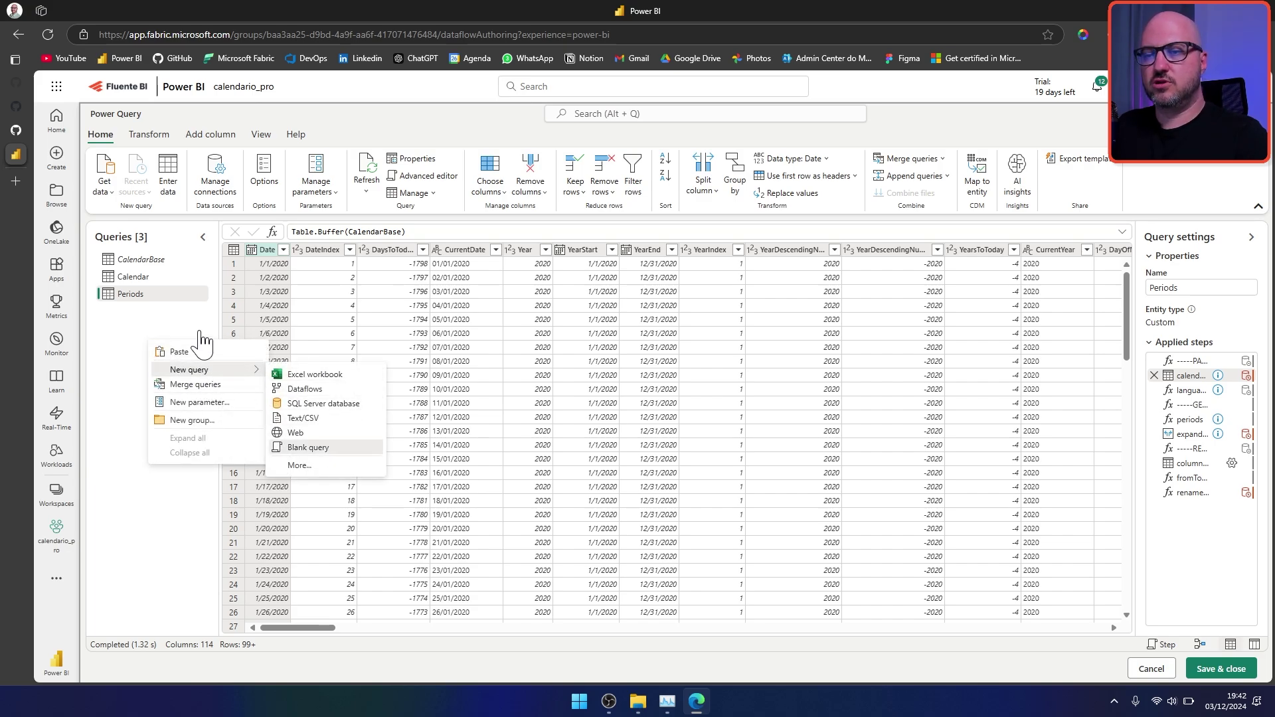
pyautogui.hotkey('ctrl', 'a')
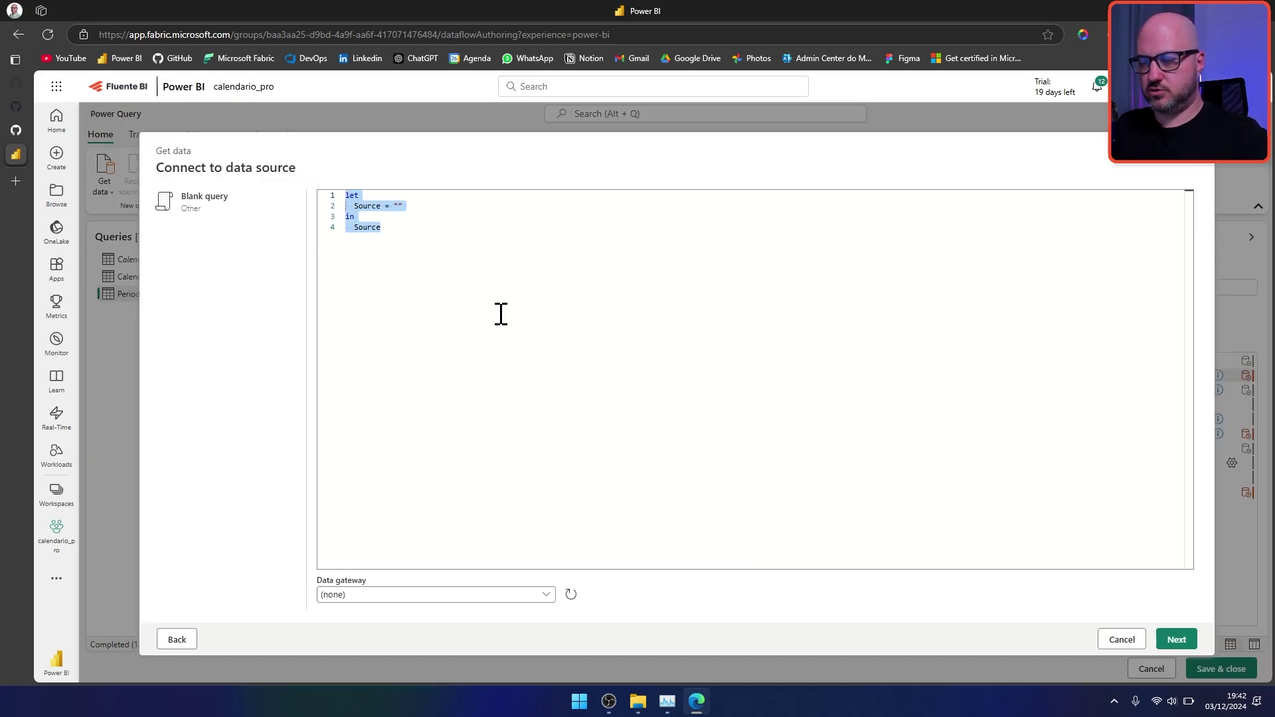
pyautogui.hotkey('ctrl', 'v')
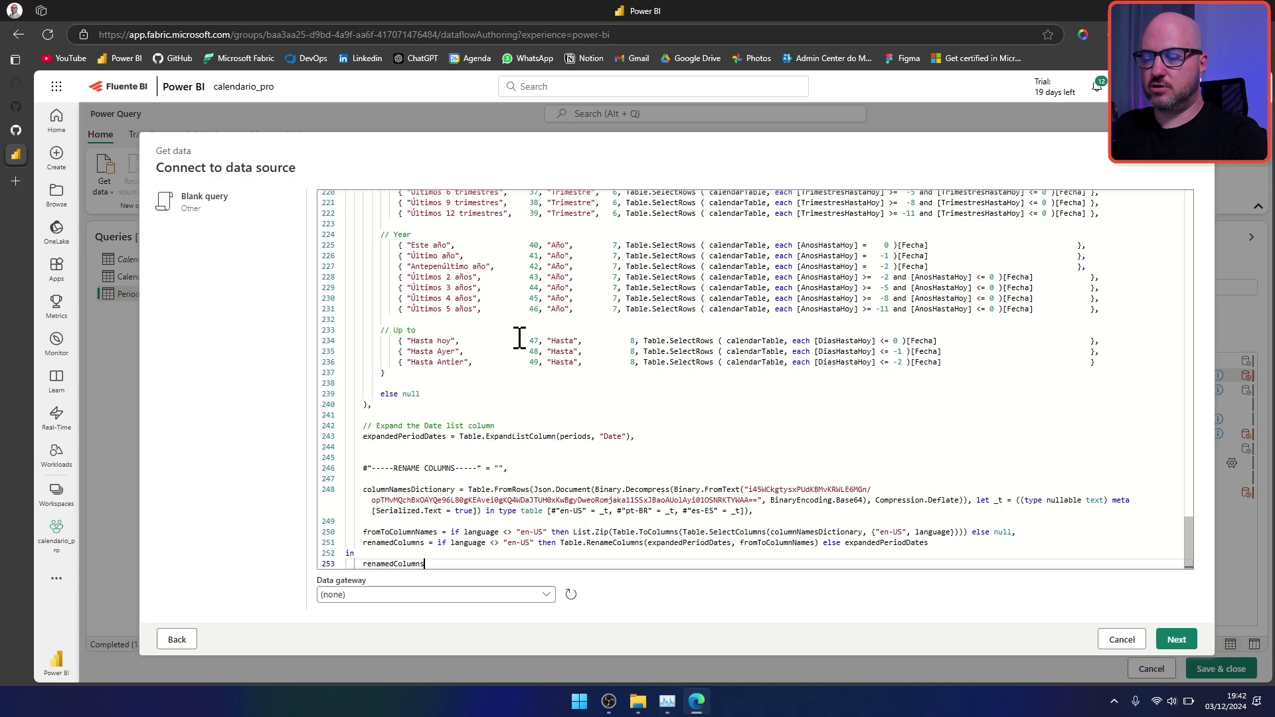
pyautogui.click(1176, 639)
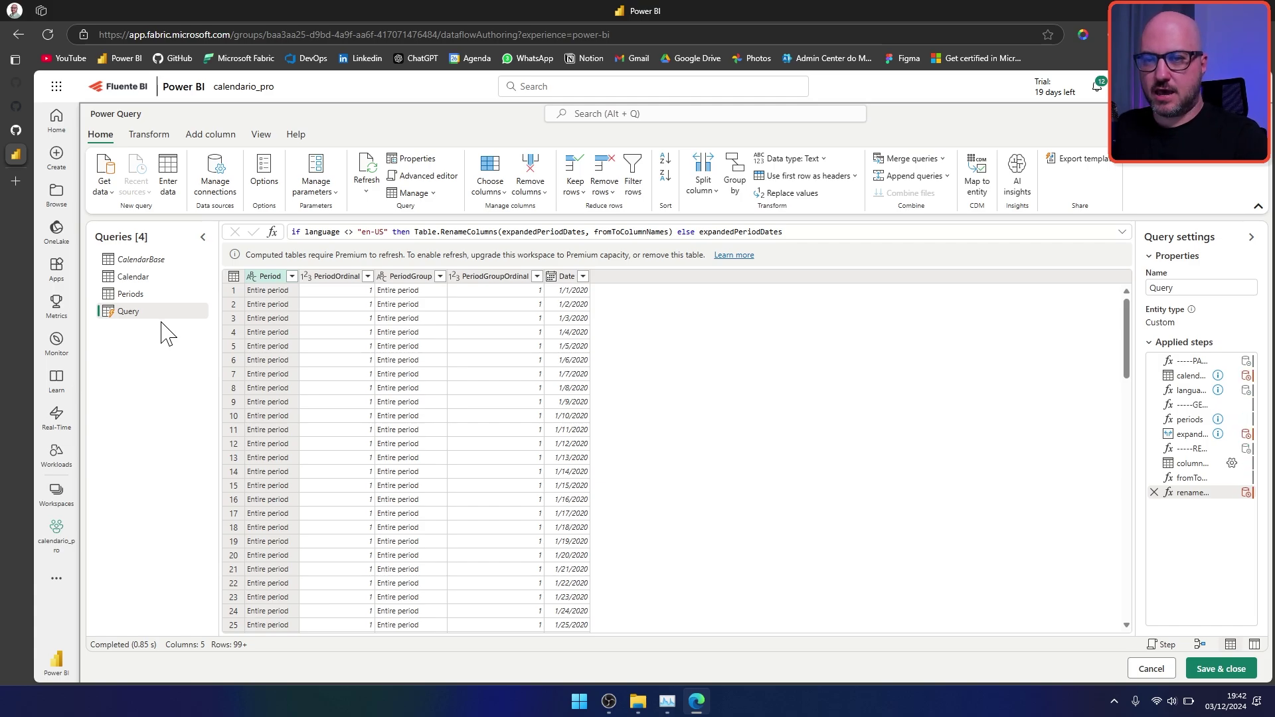
# Step: Switch back to GitHub and copy the full raw code of time.pq
pyautogui.hotkey('ctrl', 'shift', 'Tab')
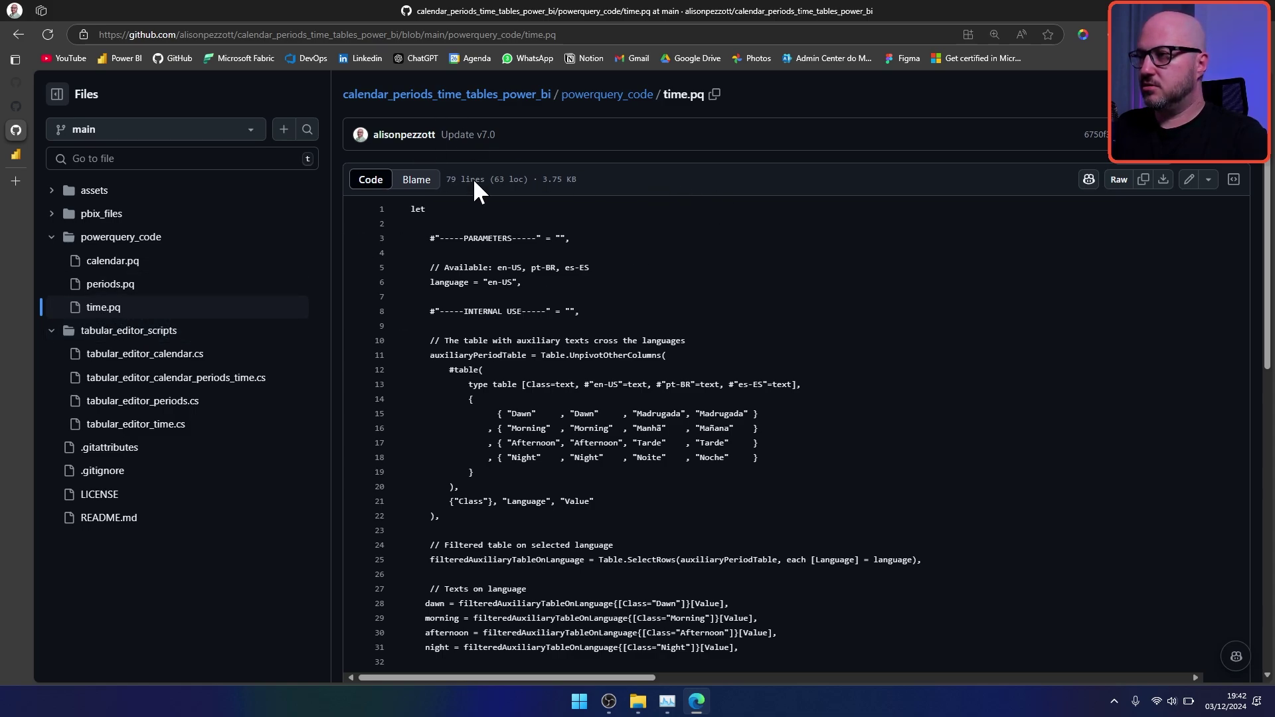
pyautogui.scroll(-1, 664, 146)
pyautogui.scroll(2, 930, 200)
pyautogui.scroll(-1, 1102, 273)
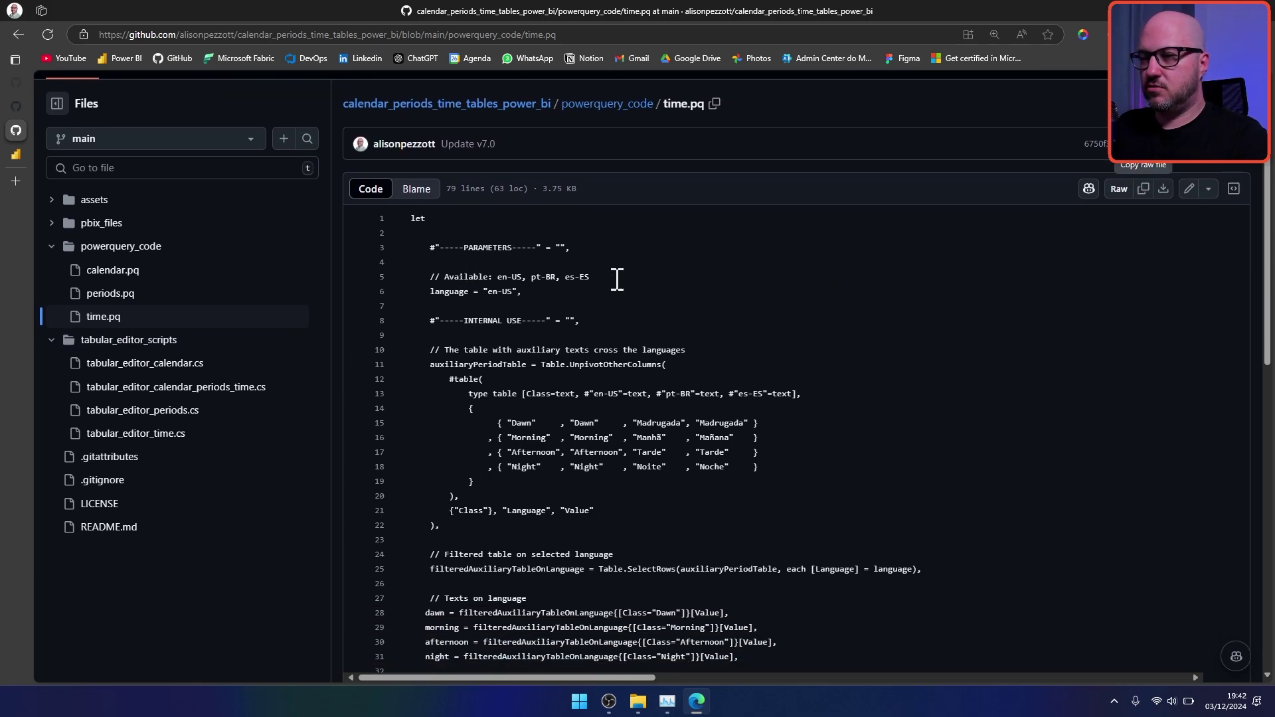
pyautogui.click(1143, 192)
# Step: Back in the Power BI dataflow, replace the whole code of the new query with the copied time.pq code
pyautogui.hotkey('ctrl', 'Tab')
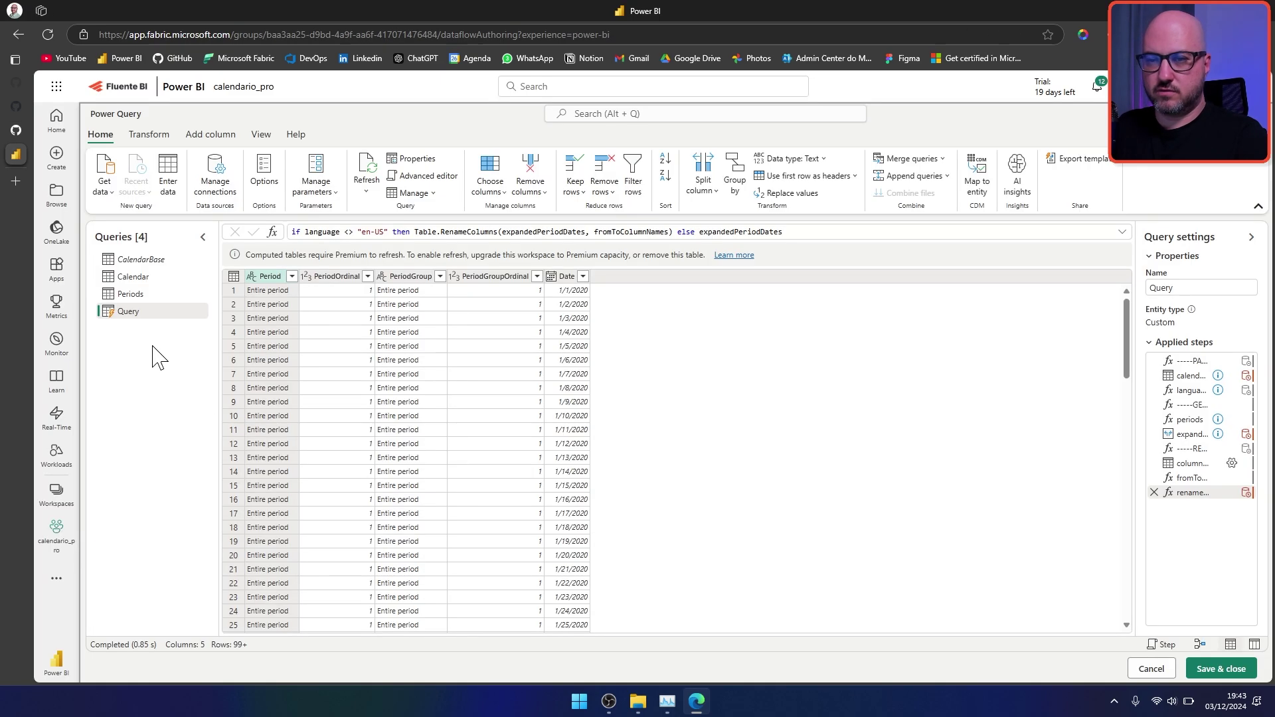
pyautogui.click(428, 176)
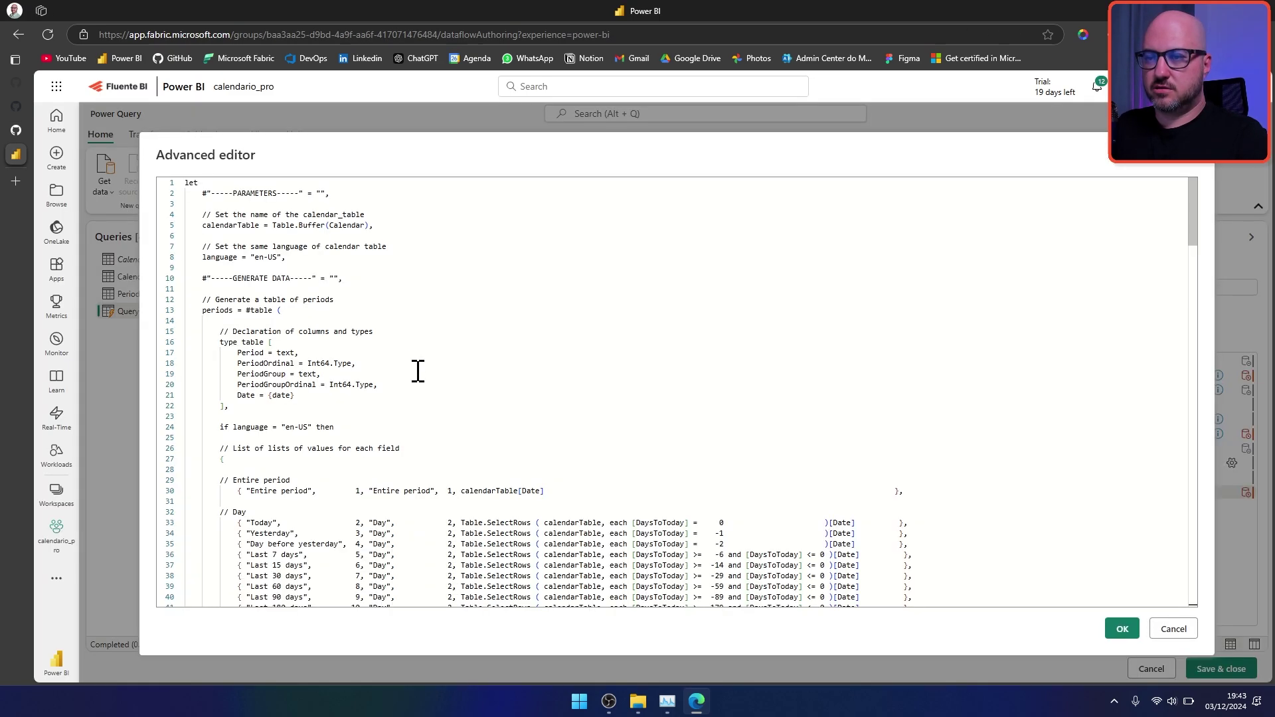
pyautogui.click(447, 334)
pyautogui.hotkey('ctrl', 'a')
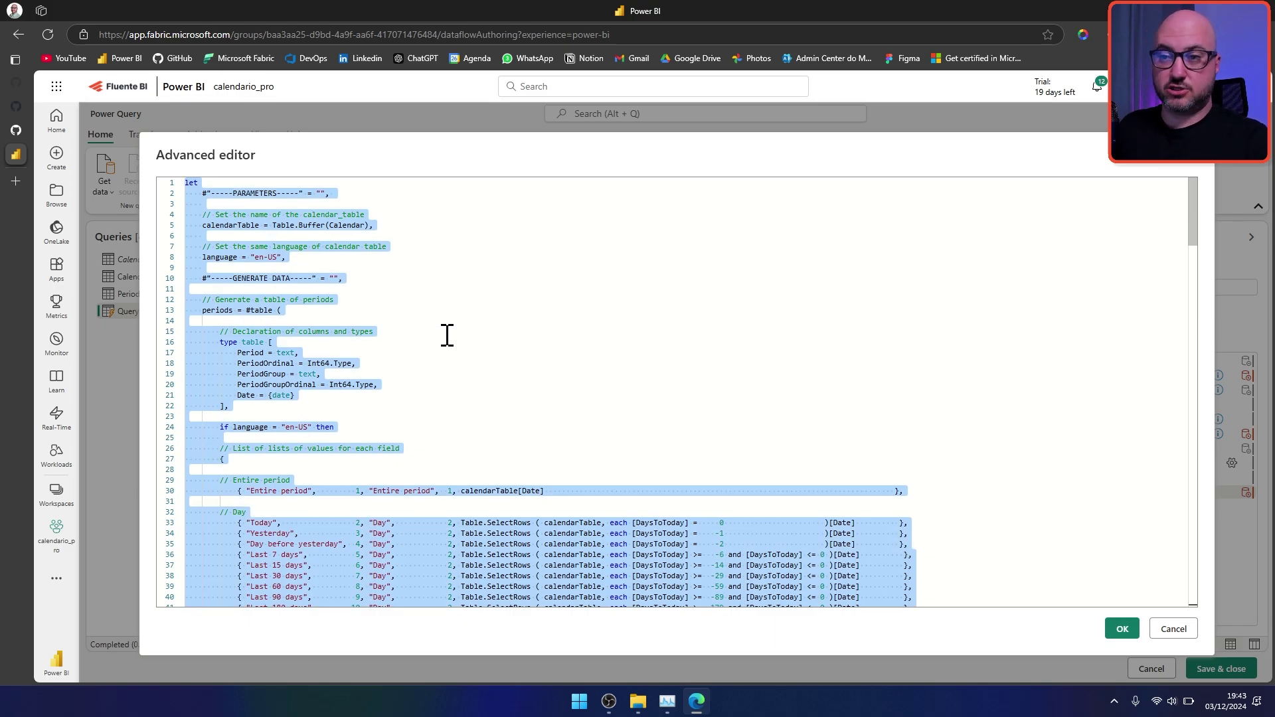
pyautogui.press('Delete')
pyautogui.hotkey('ctrl', 'v')
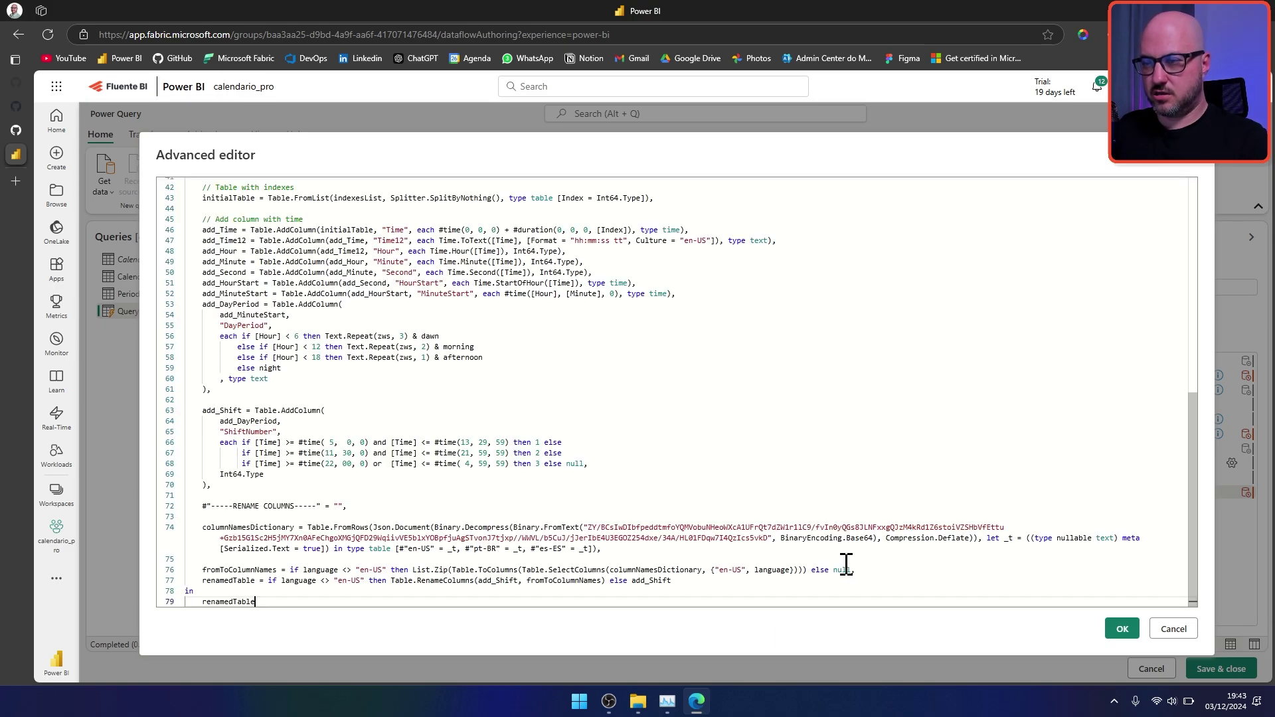
pyautogui.click(1129, 628)
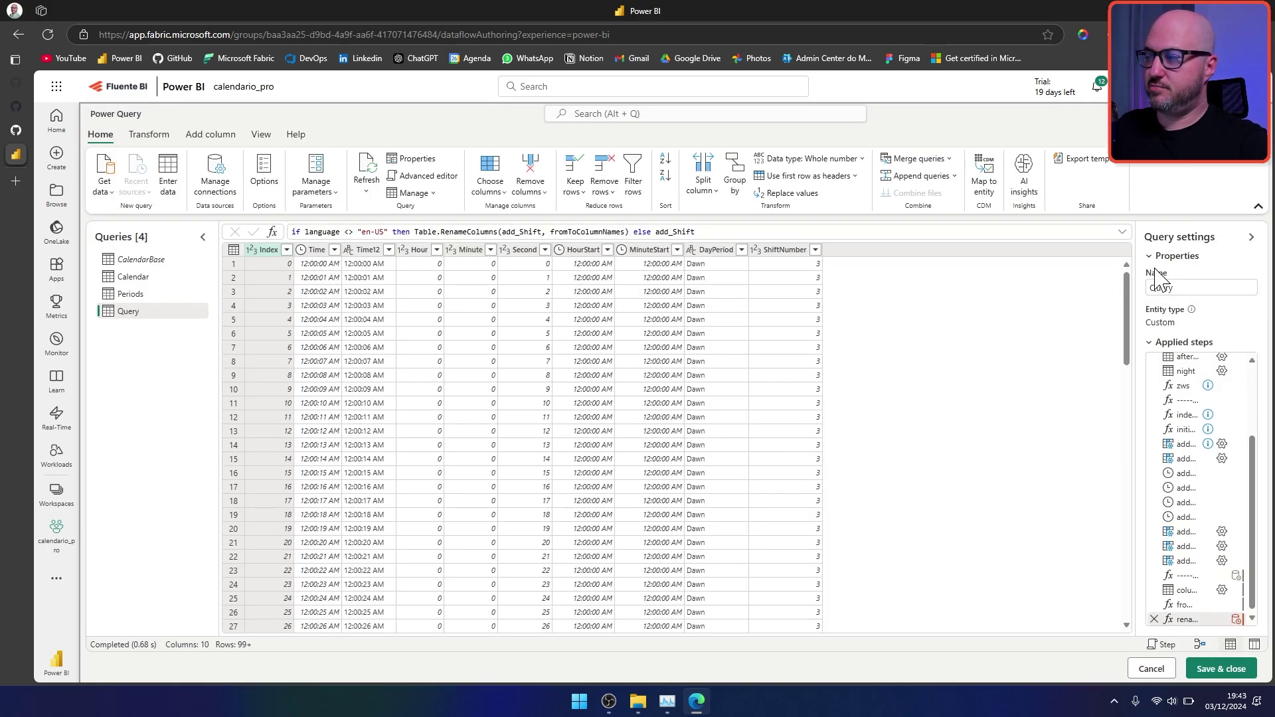
# Step: Rename the new query as Time
pyautogui.doubleClick(1189, 286)
pyautogui.write('Time')
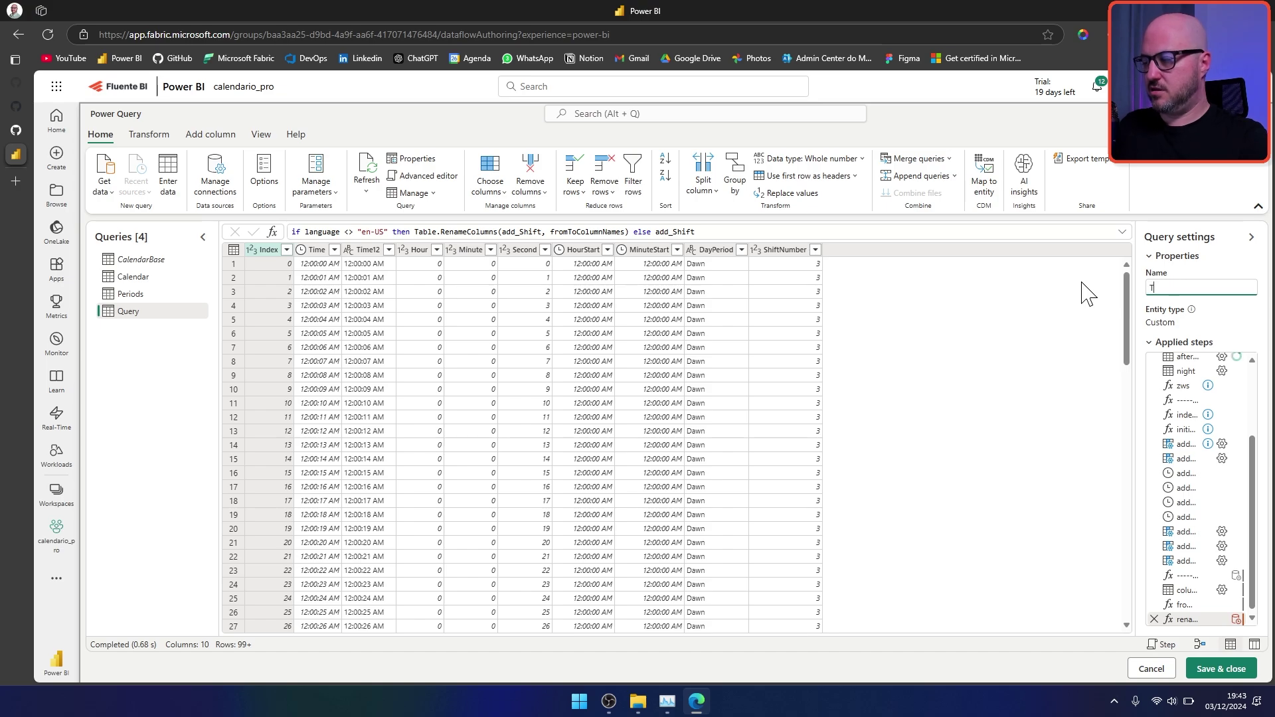
pyautogui.click(975, 377)
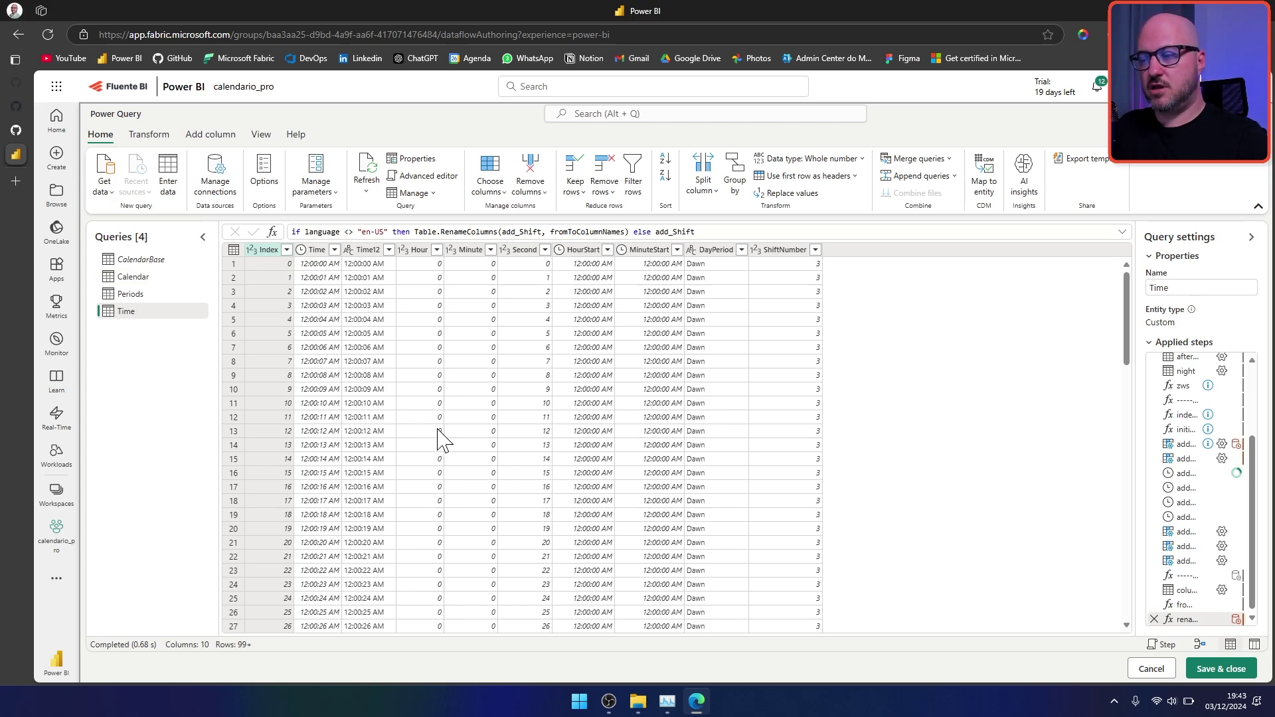
# Step: Save and close the queries, saving the dataflow under the name calendar_periods_time_dataflow_gen1
pyautogui.click(1222, 669)
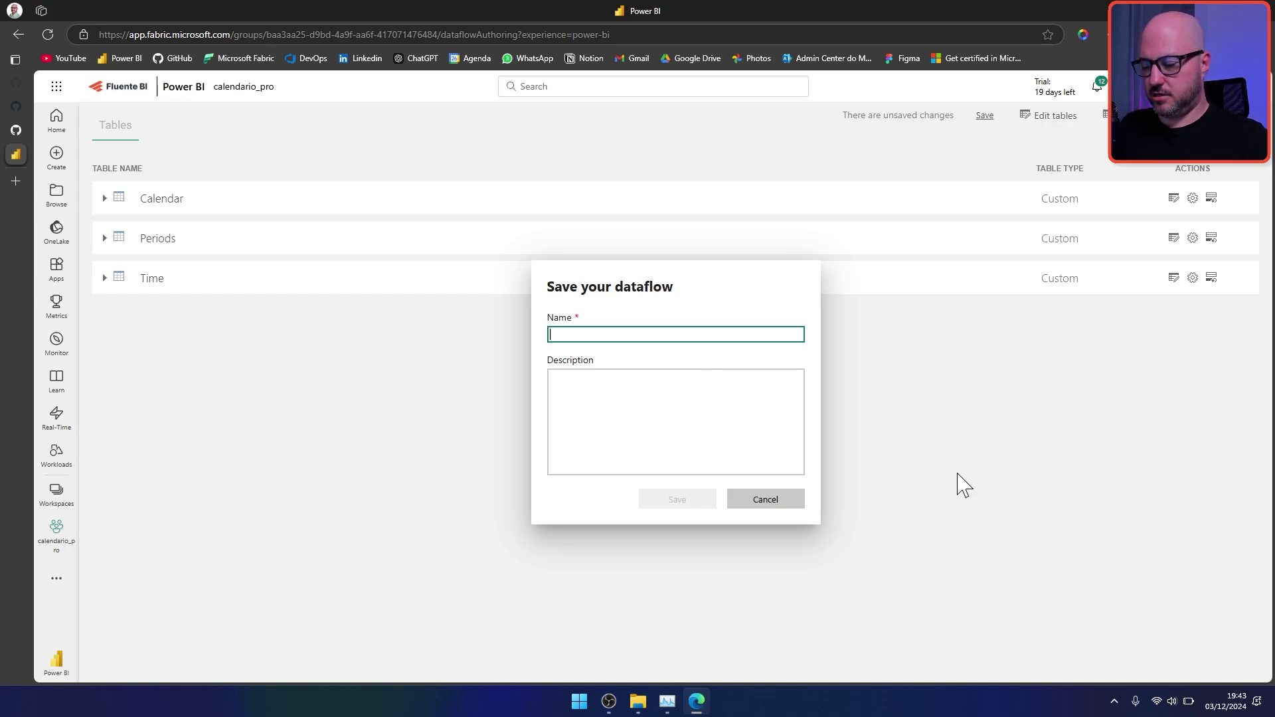
pyautogui.write('ca')
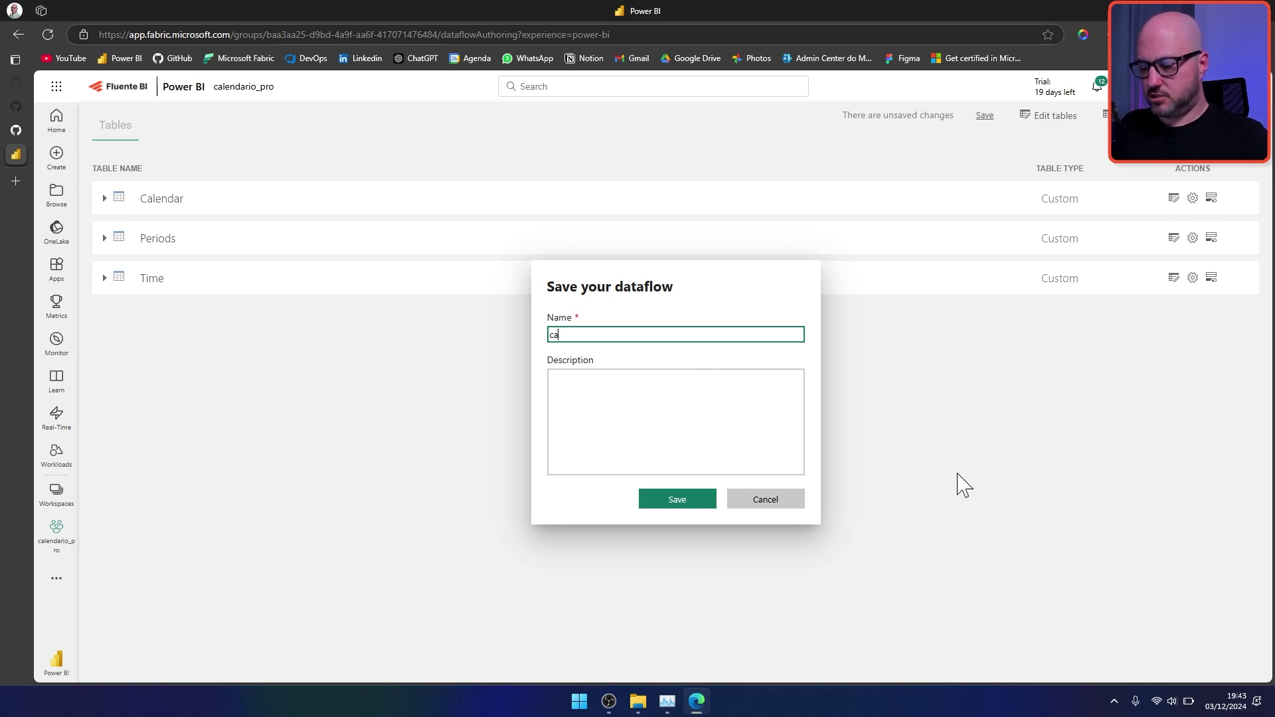
pyautogui.write('lendar_periods_time_d')
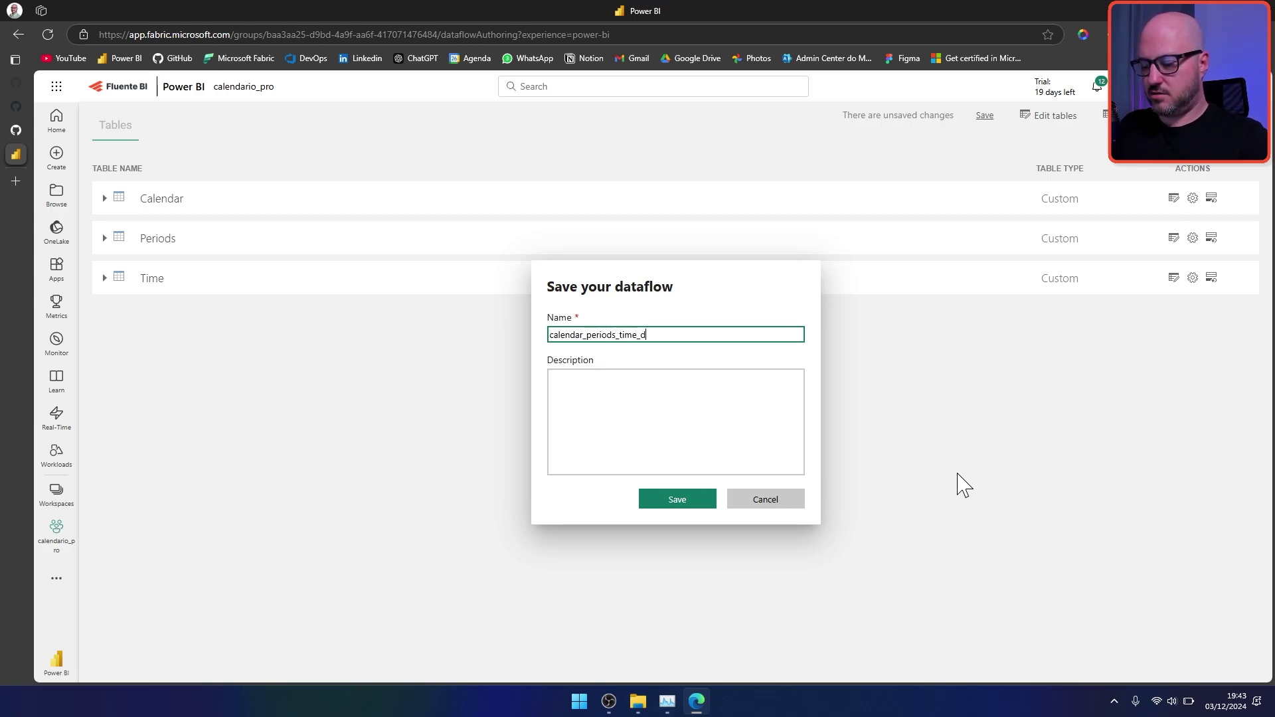
pyautogui.write('ataflow_gen1')
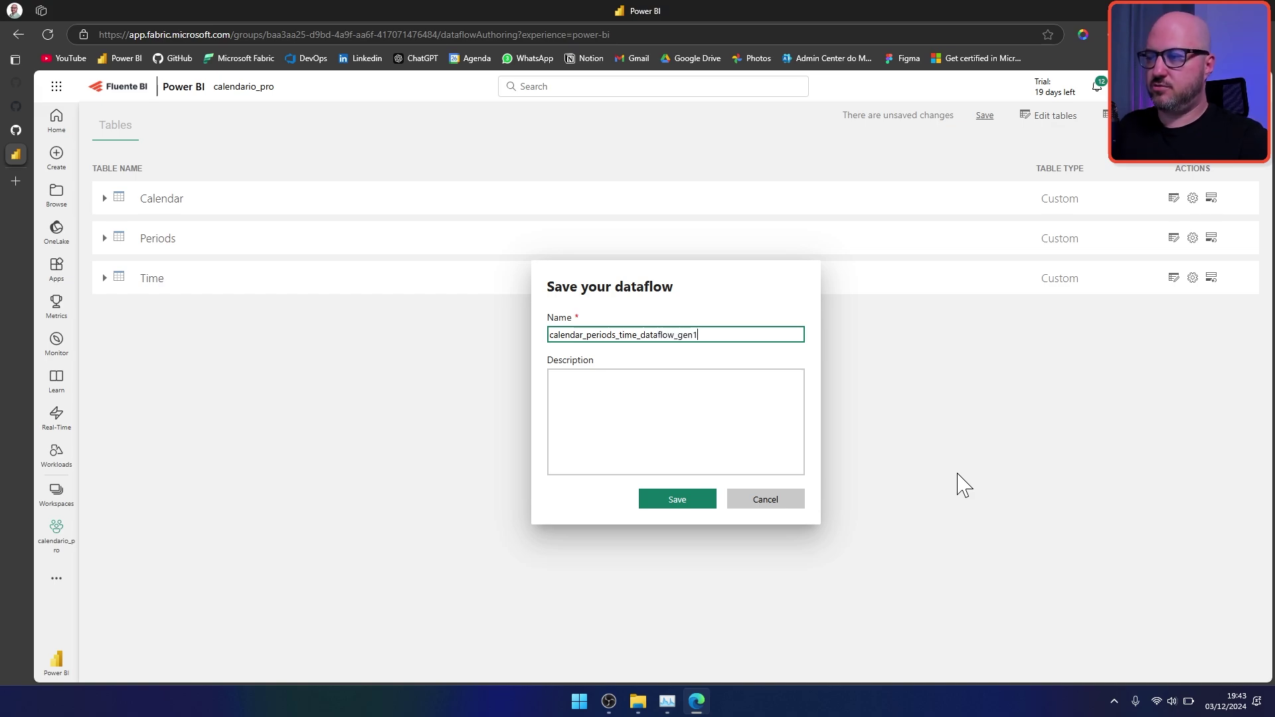
pyautogui.click(696, 506)
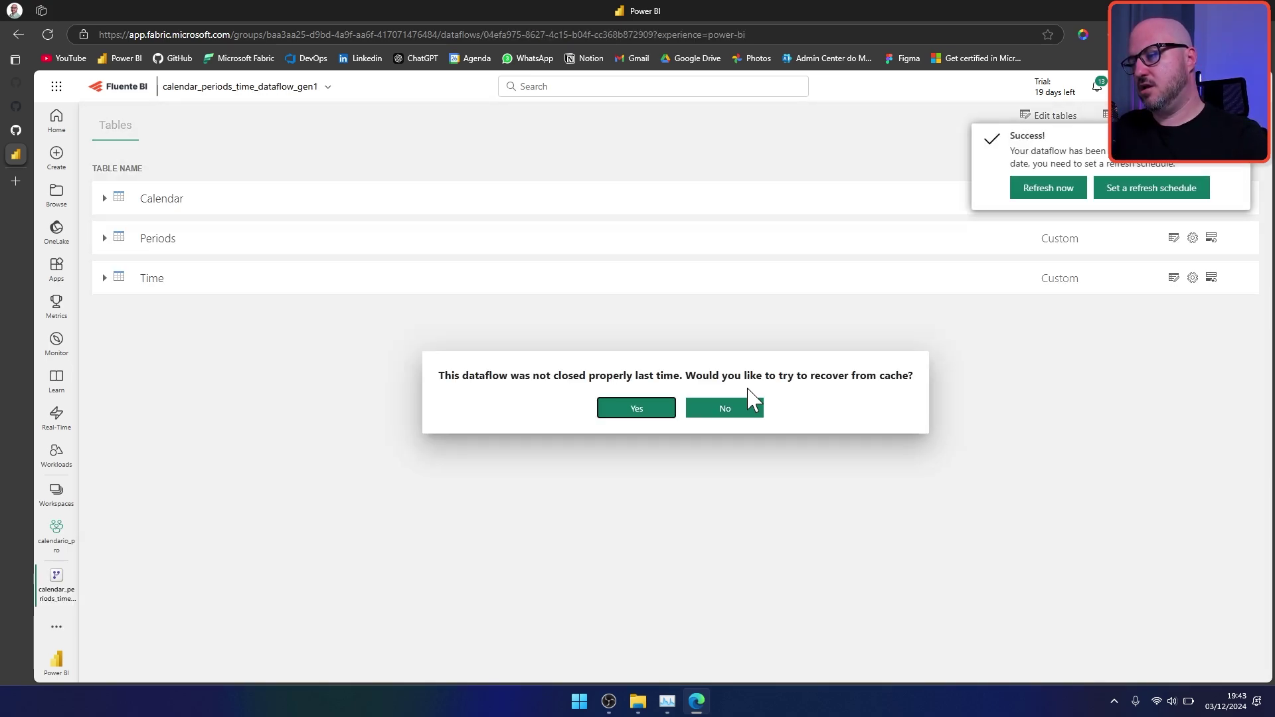
# Step: Decline recovering the dataflow from cache and try to refresh it immediately
pyautogui.click(719, 413)
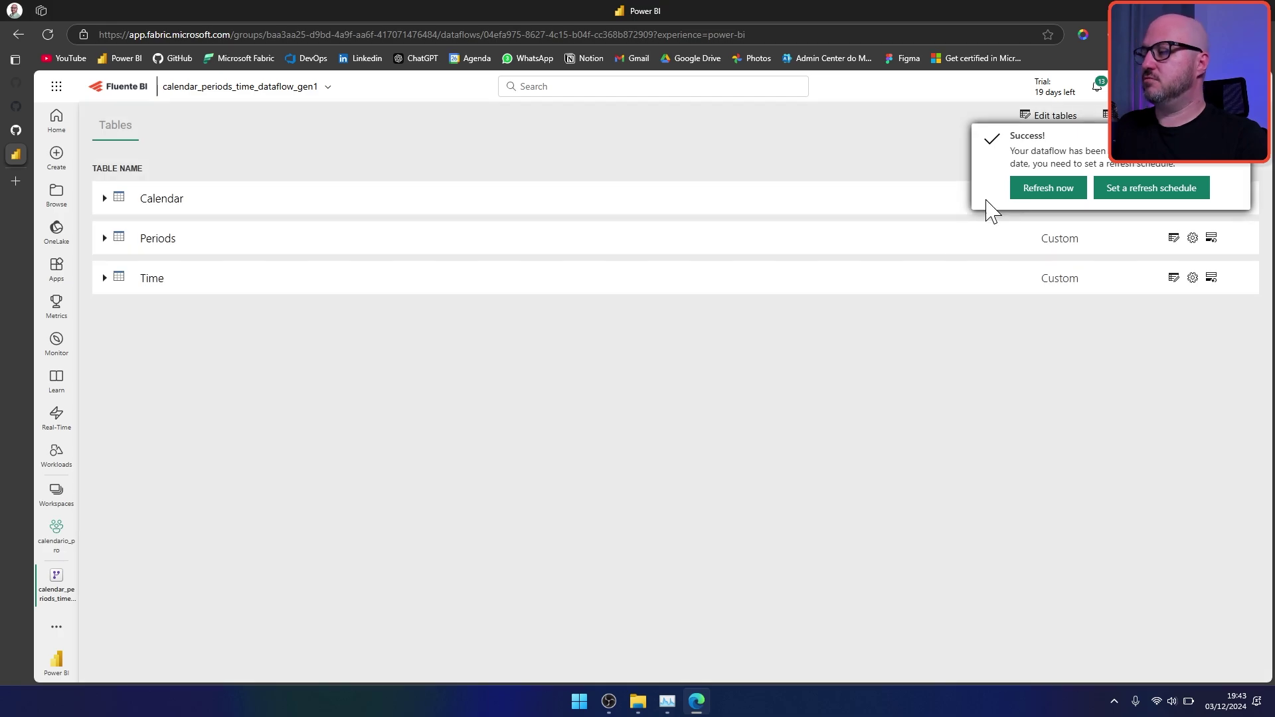
pyautogui.click(1055, 193)
pyautogui.click(1061, 200)
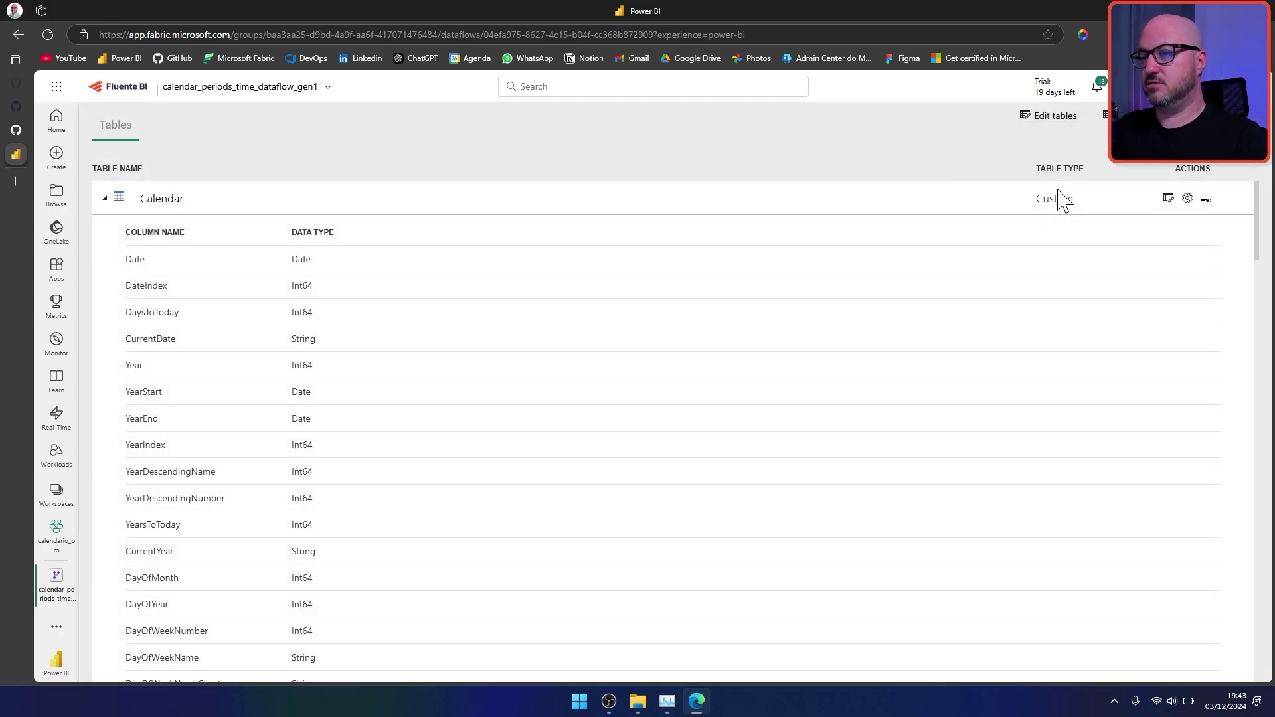
# Step: From the workspace, open the settings of calendar_periods_time_dataflow_gen1 and check its refresh history
pyautogui.hotkey('alt', 'Left')
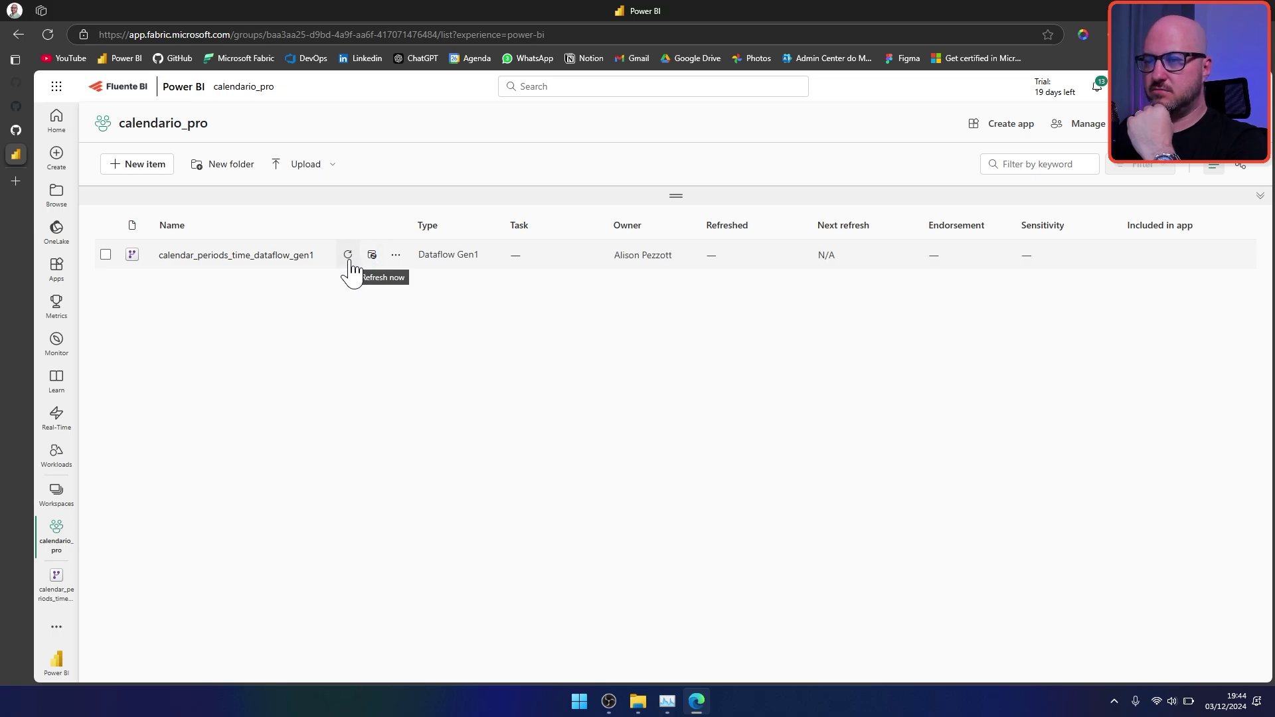
pyautogui.click(396, 256)
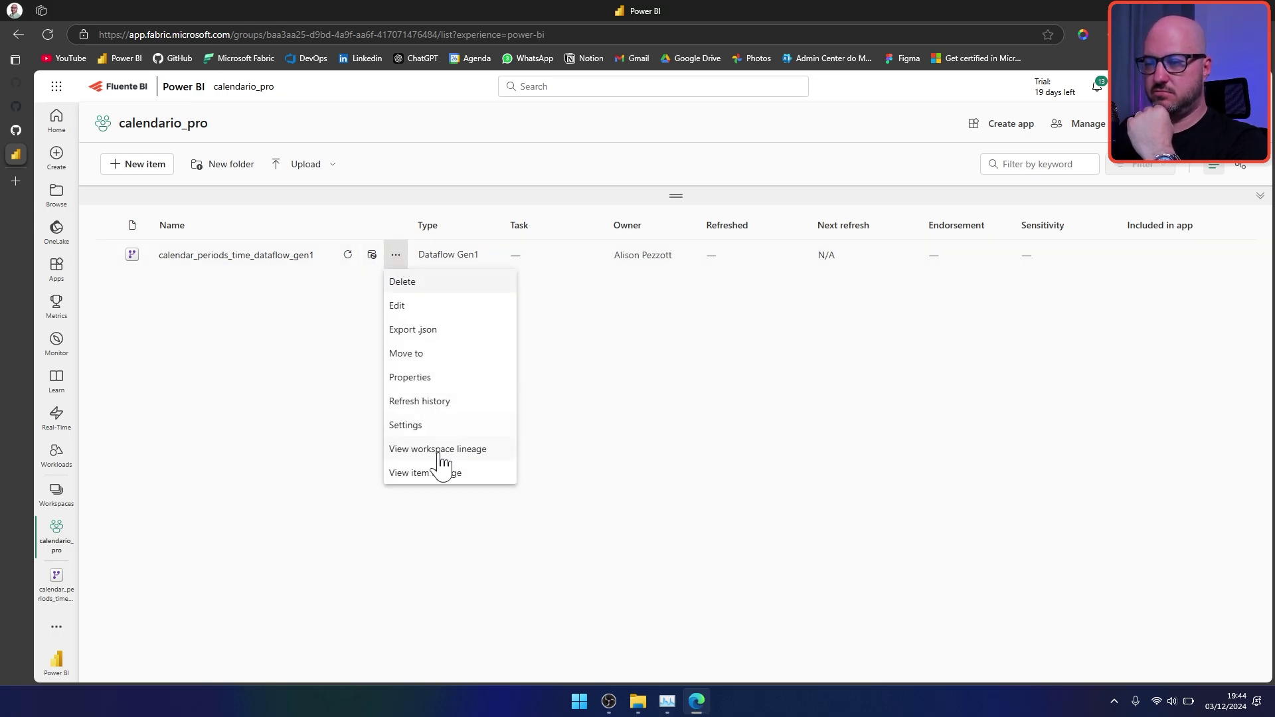
pyautogui.click(441, 432)
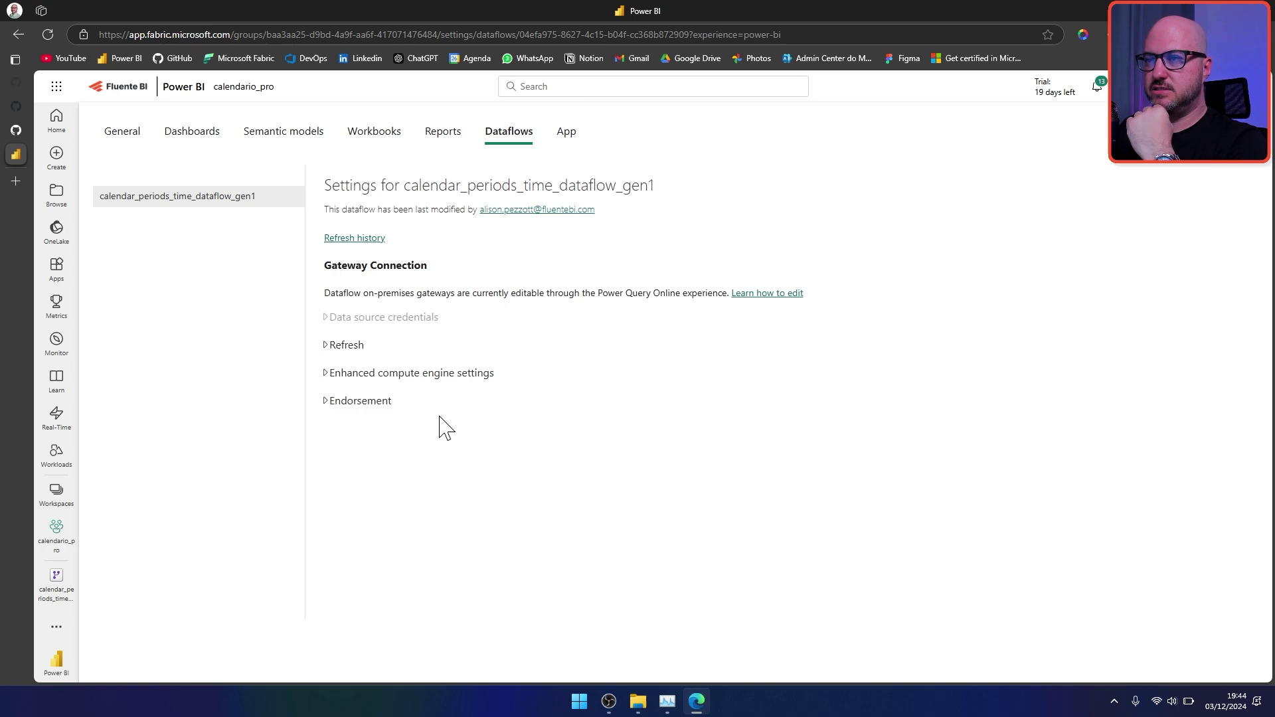
pyautogui.moveTo(356, 238); pyautogui.dragTo(349, 243)
pyautogui.click(350, 241)
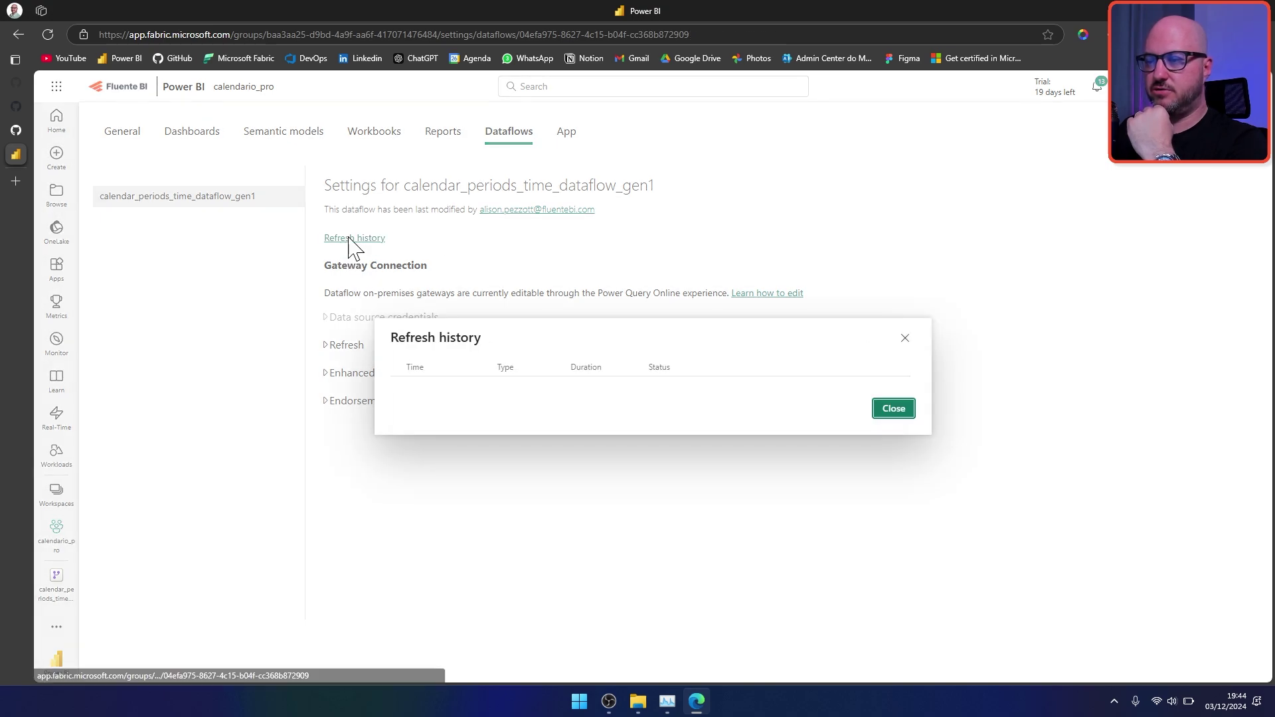
pyautogui.click(894, 409)
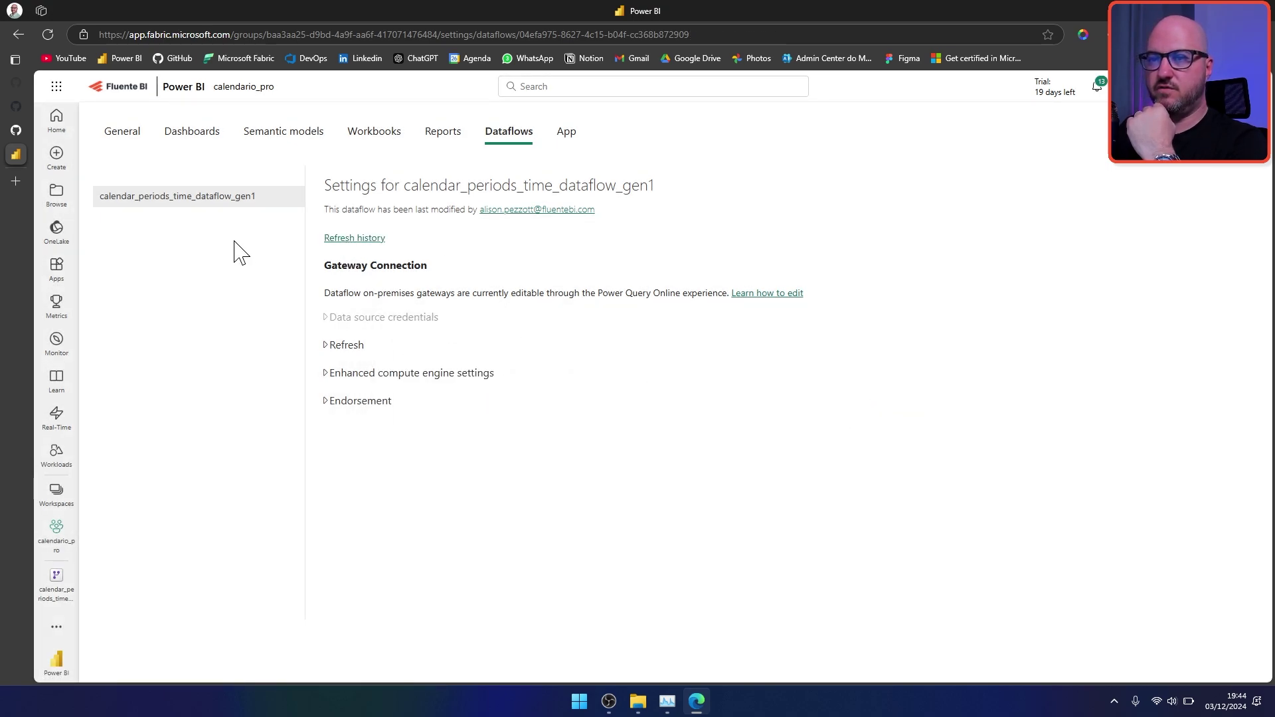
# Step: Return to the calendario_pro workspace, start an on-demand refresh of calendar_periods_time_dataflow_gen1 and view its refresh history
pyautogui.click(62, 546)
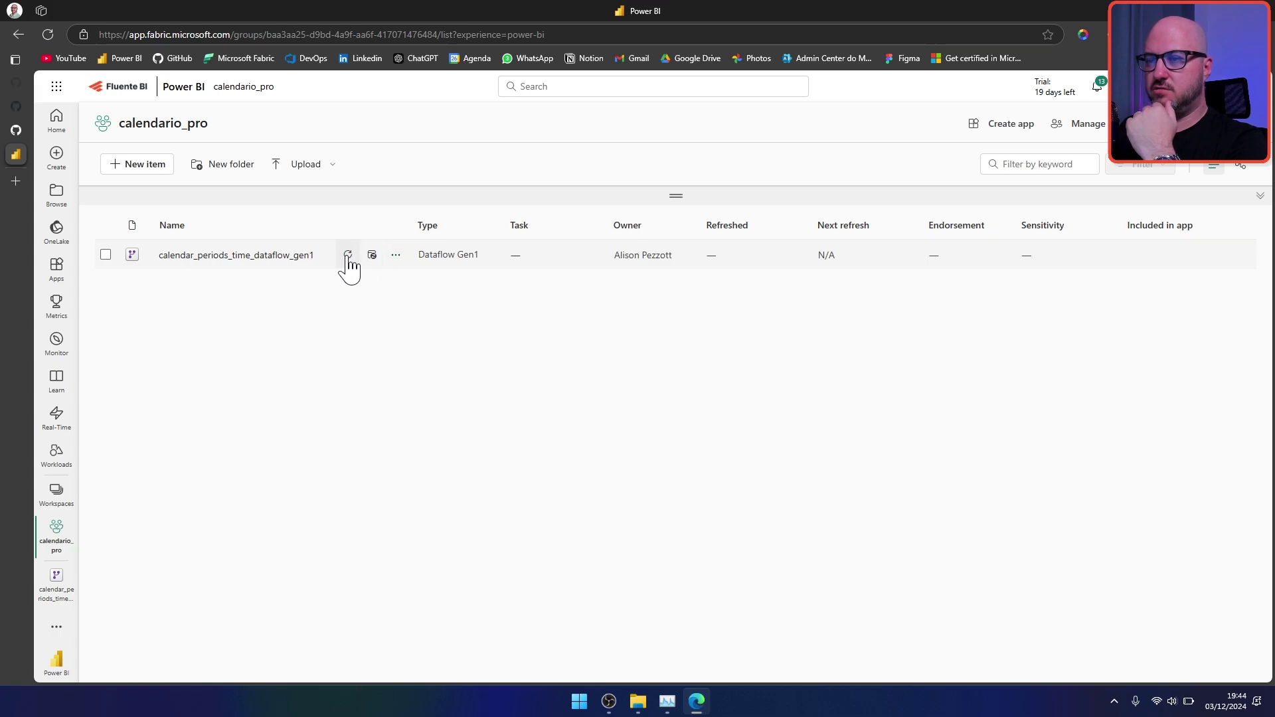
pyautogui.click(348, 257)
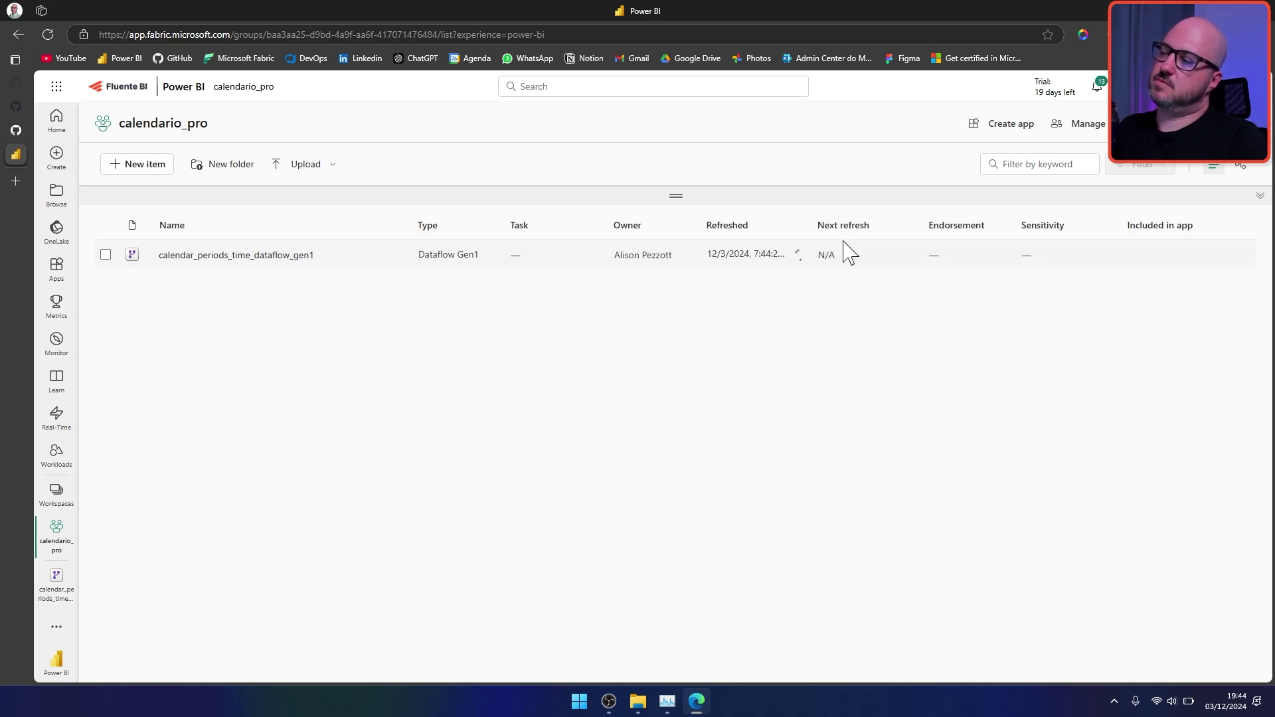
pyautogui.moveTo(802, 266)
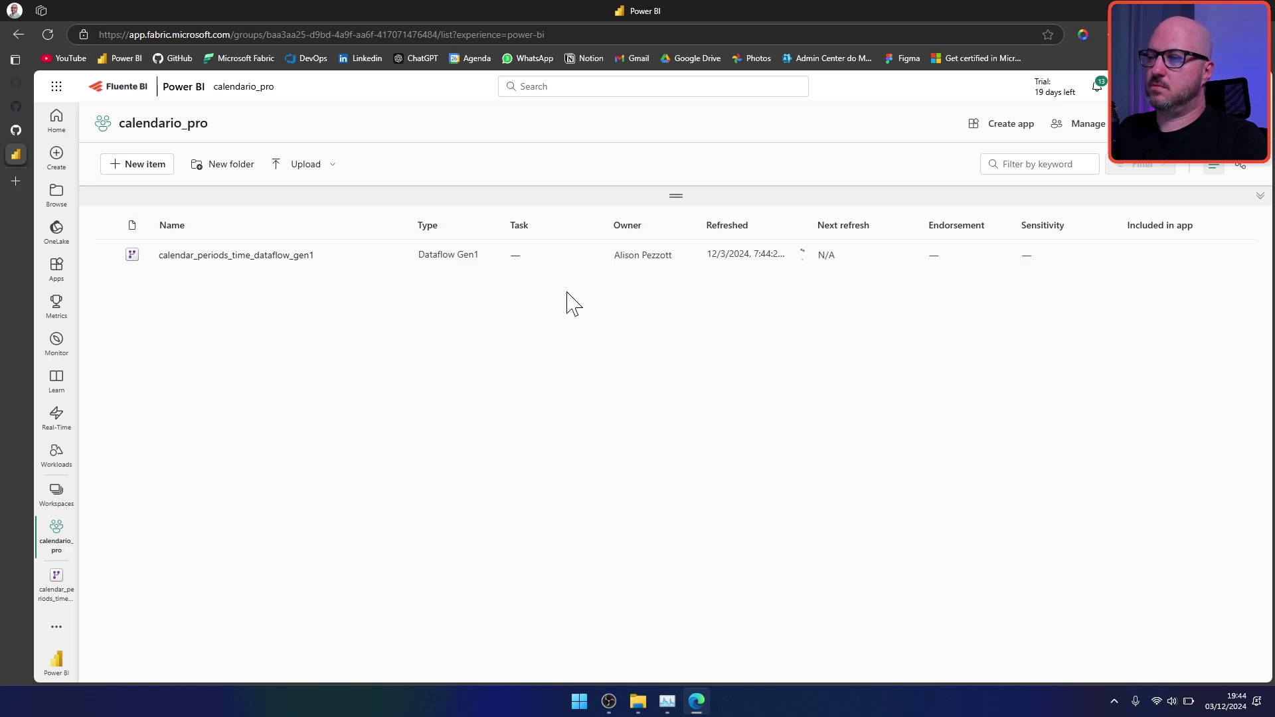
pyautogui.click(396, 257)
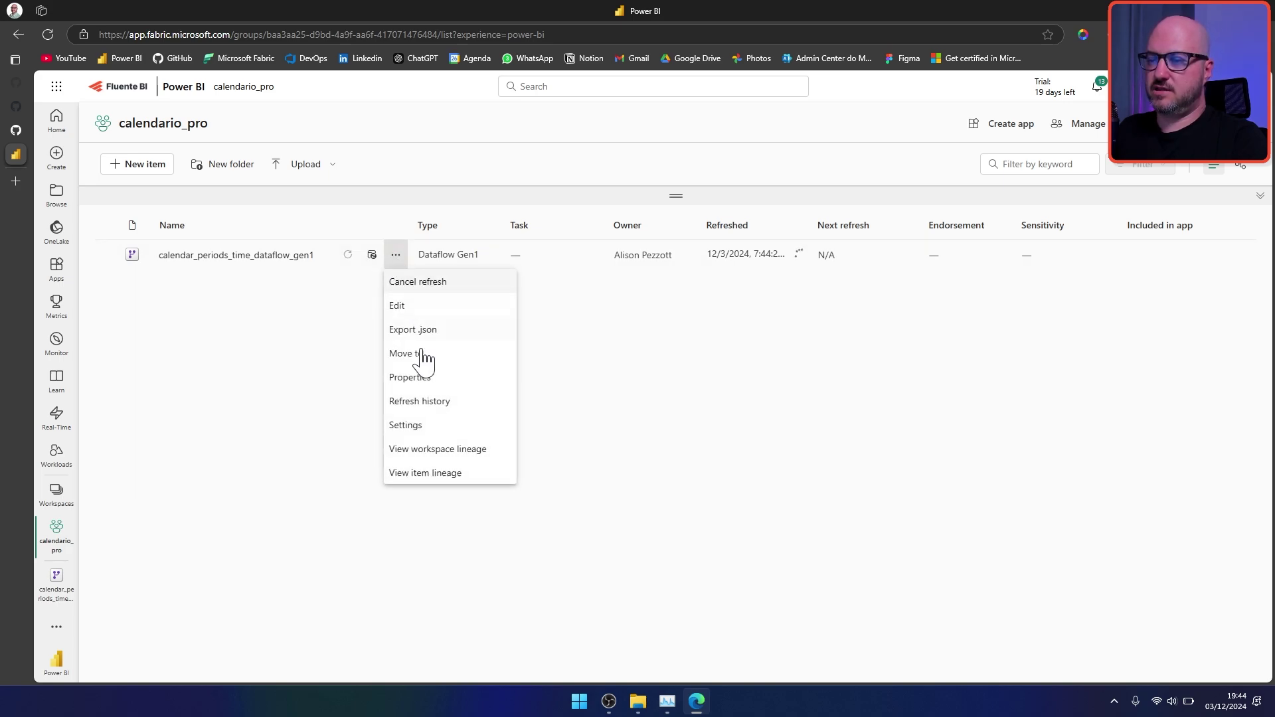
pyautogui.click(434, 406)
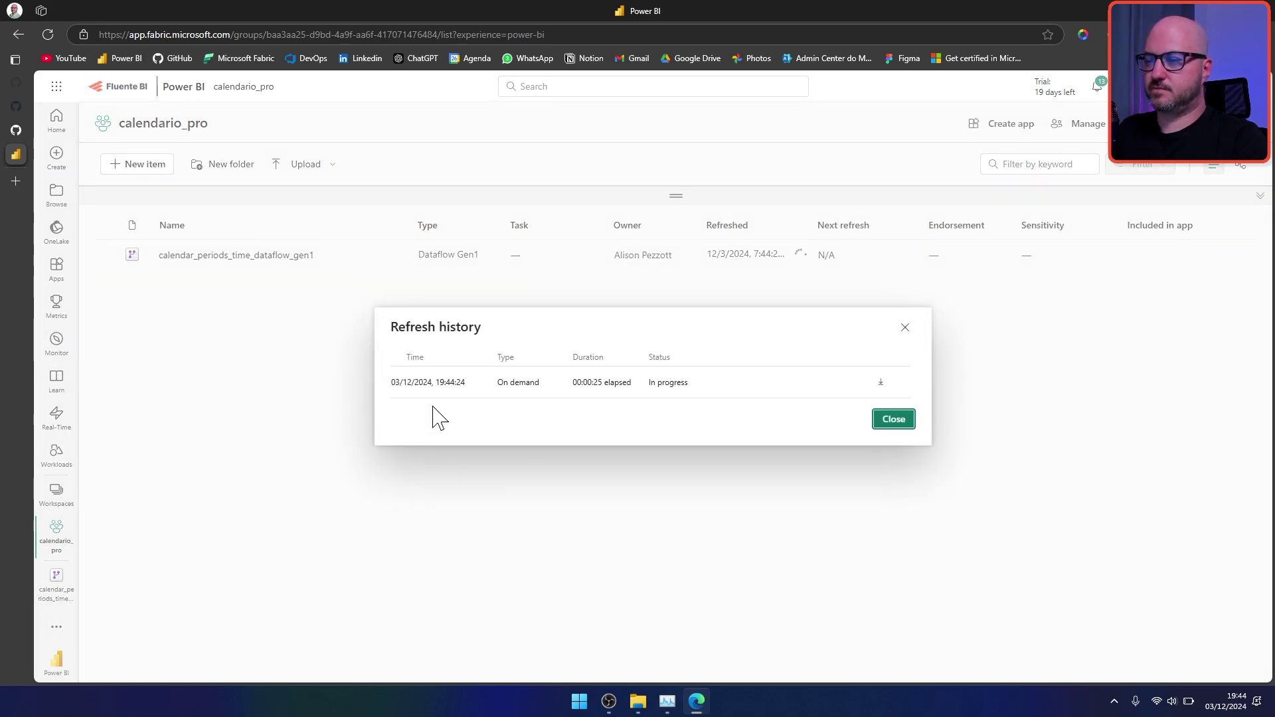
# Step: Recheck the refresh history of calendar_periods_time_dataflow_gen1 until the on-demand refresh ends, and close it
pyautogui.click(894, 420)
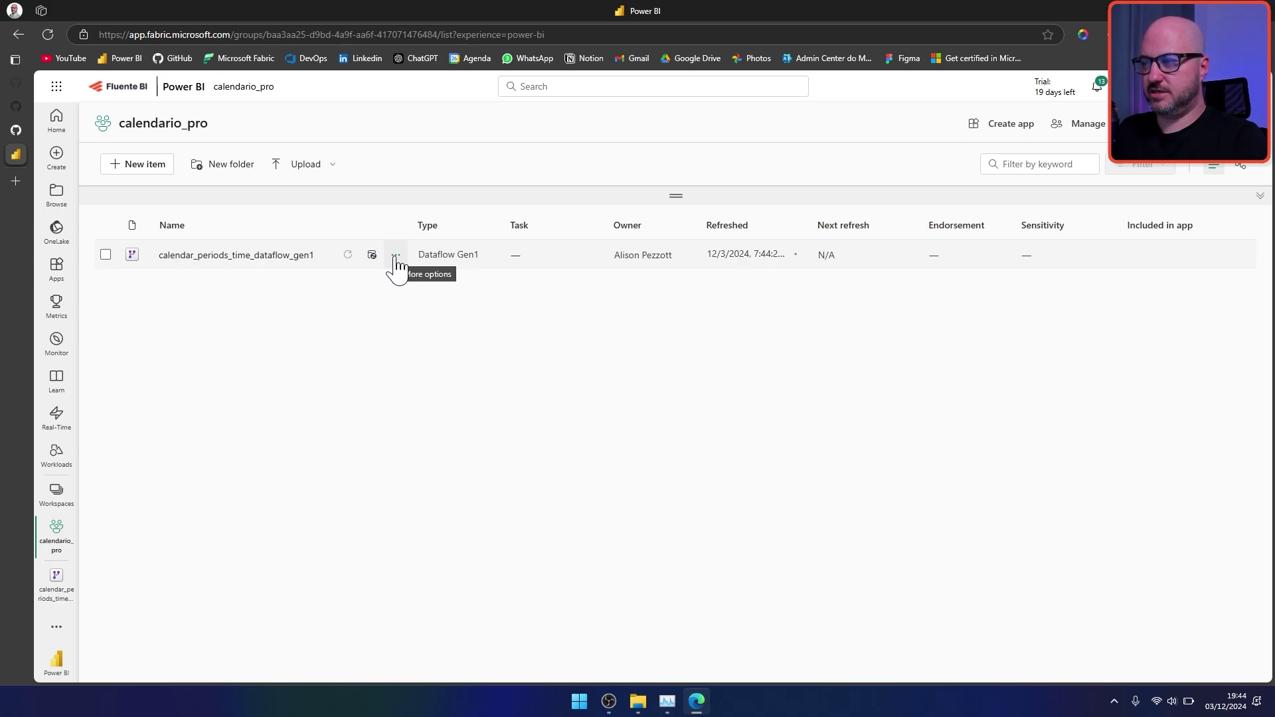
pyautogui.click(396, 258)
pyautogui.click(418, 385)
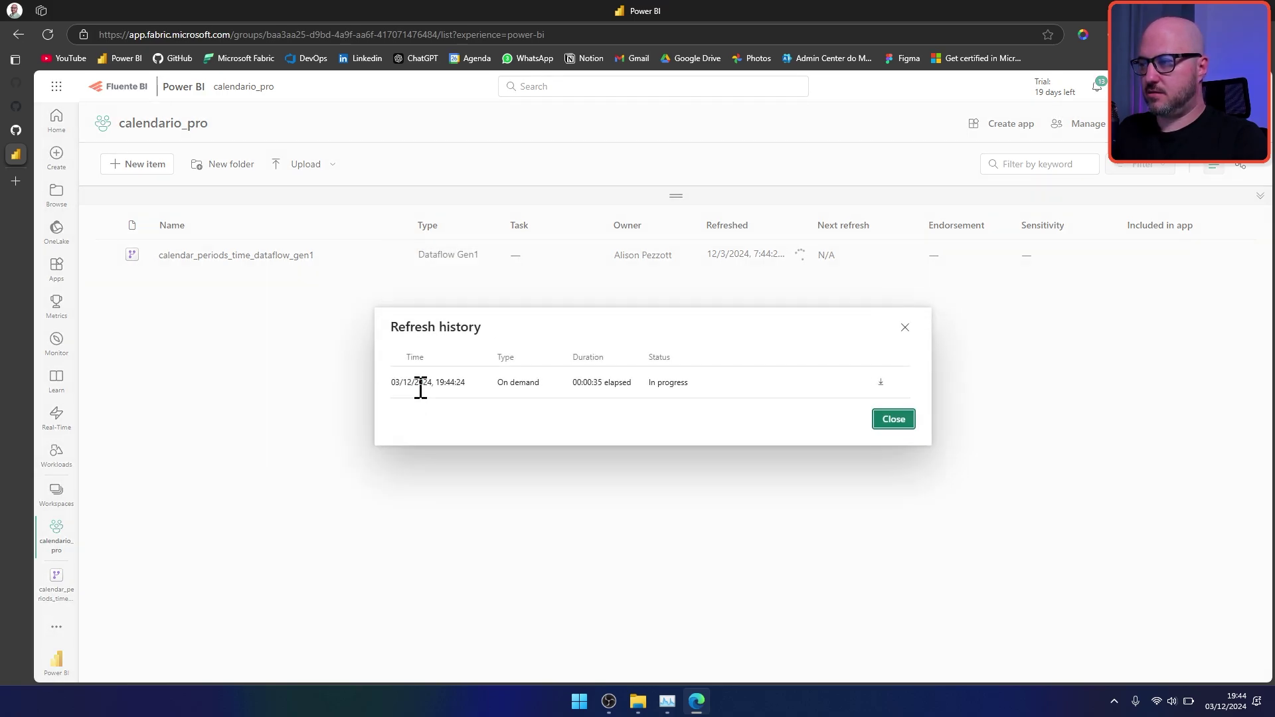
pyautogui.click(894, 422)
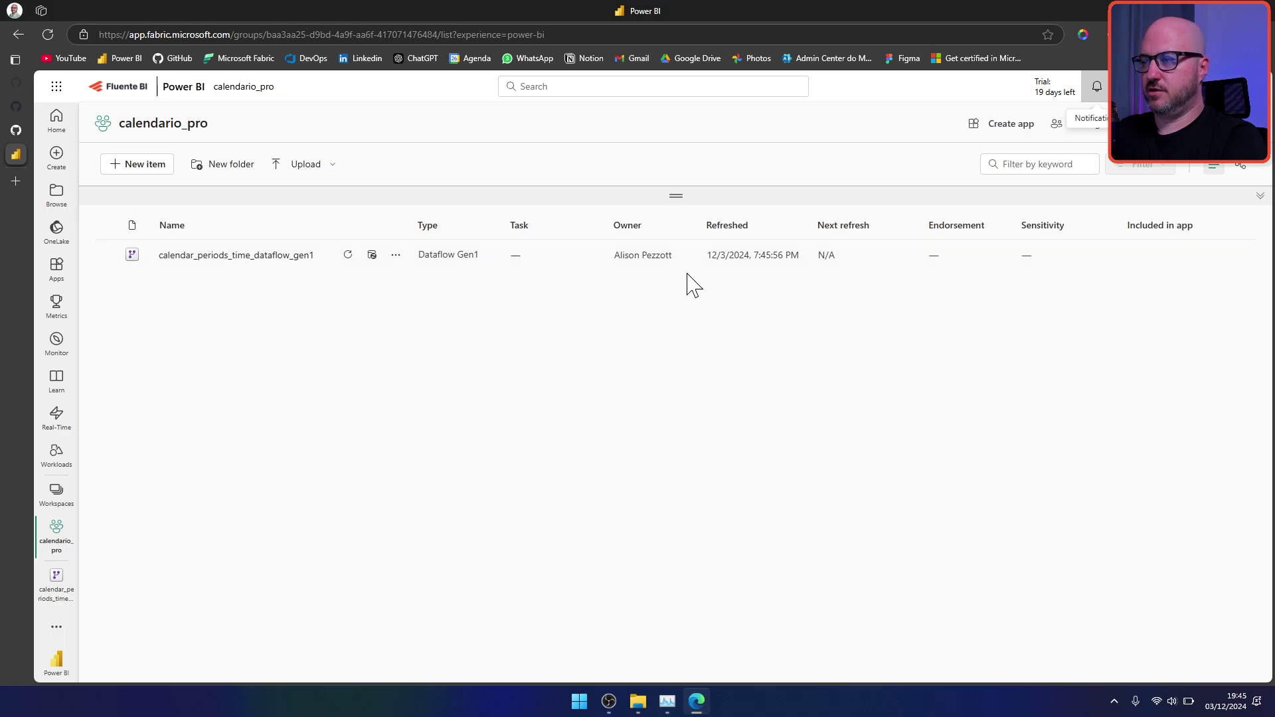
pyautogui.click(396, 255)
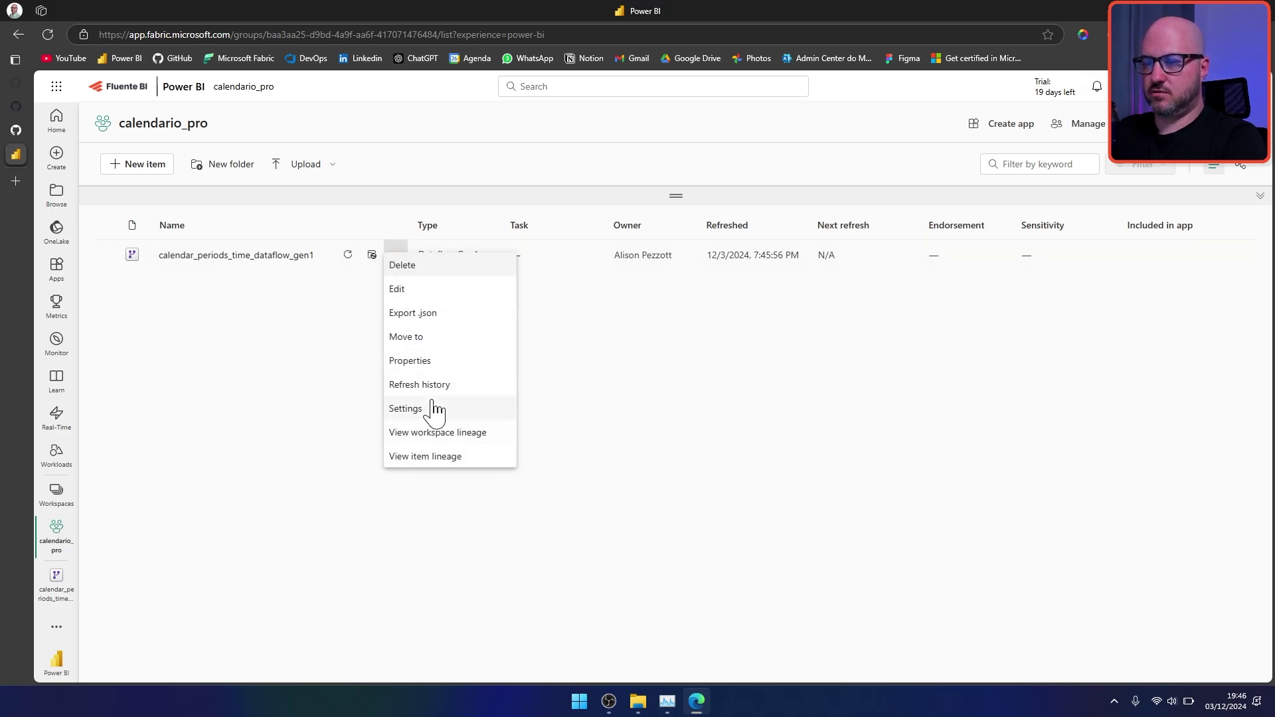
pyautogui.click(420, 384)
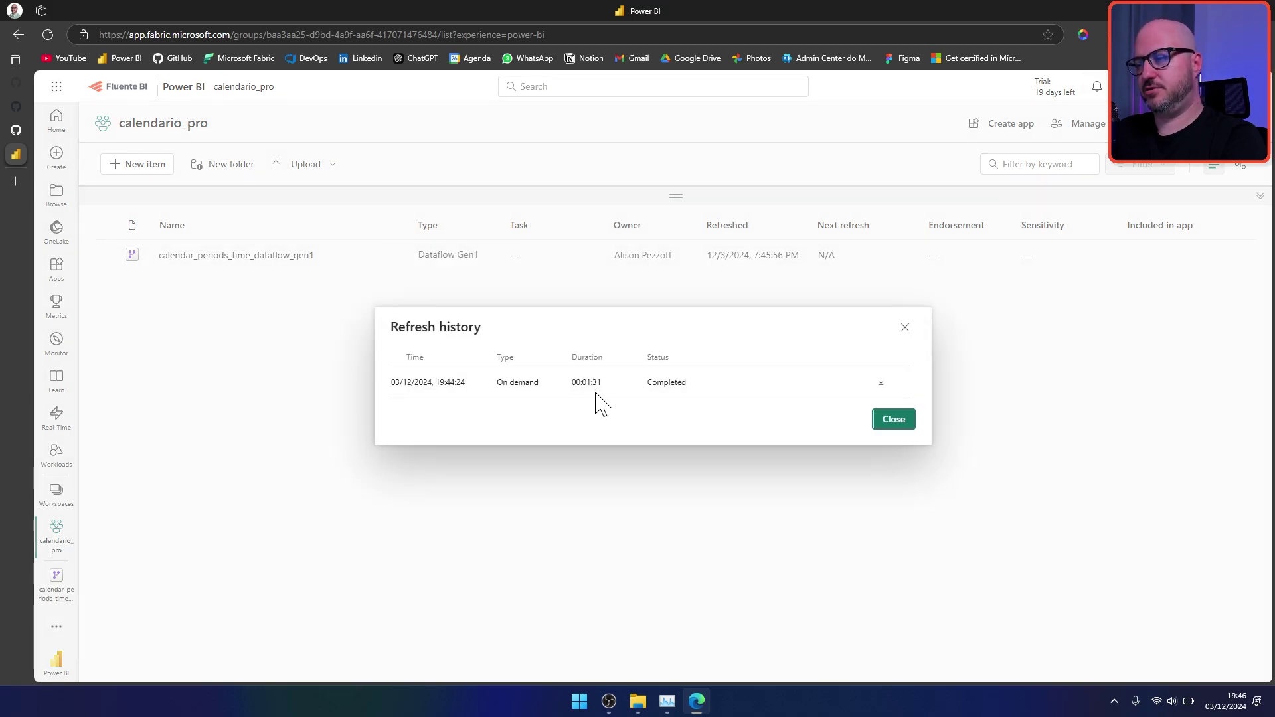
pyautogui.click(894, 424)
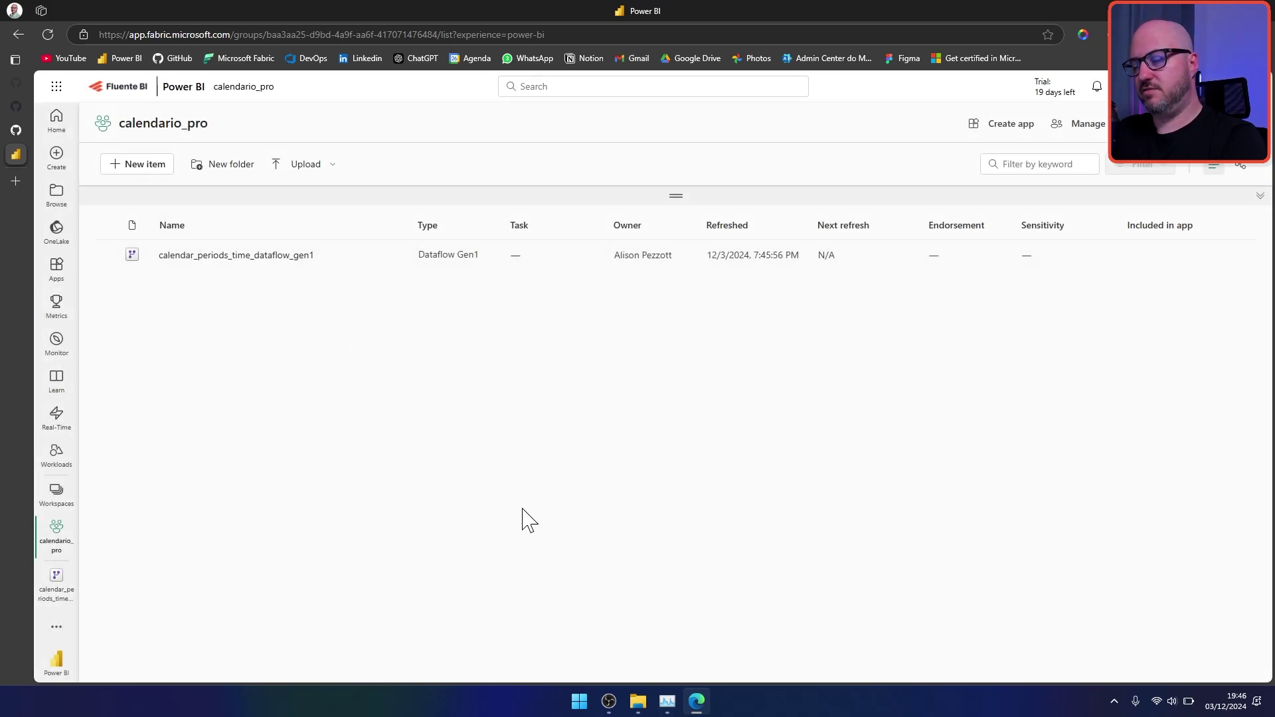
# Step: Switch to Power BI Desktop and connect a new Power Query source with the Power Platform Dataflows connector
pyautogui.click(581, 704)
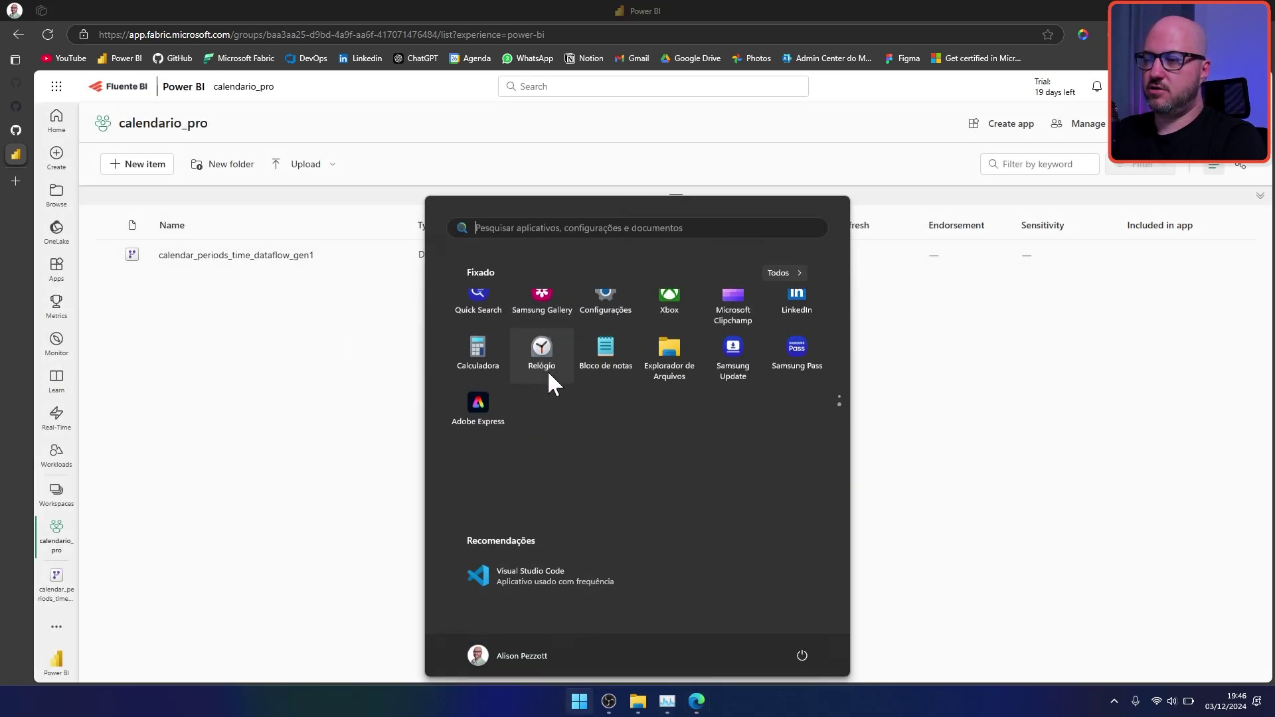
pyautogui.scroll(-1, 543, 342)
pyautogui.scroll(1, 554, 346)
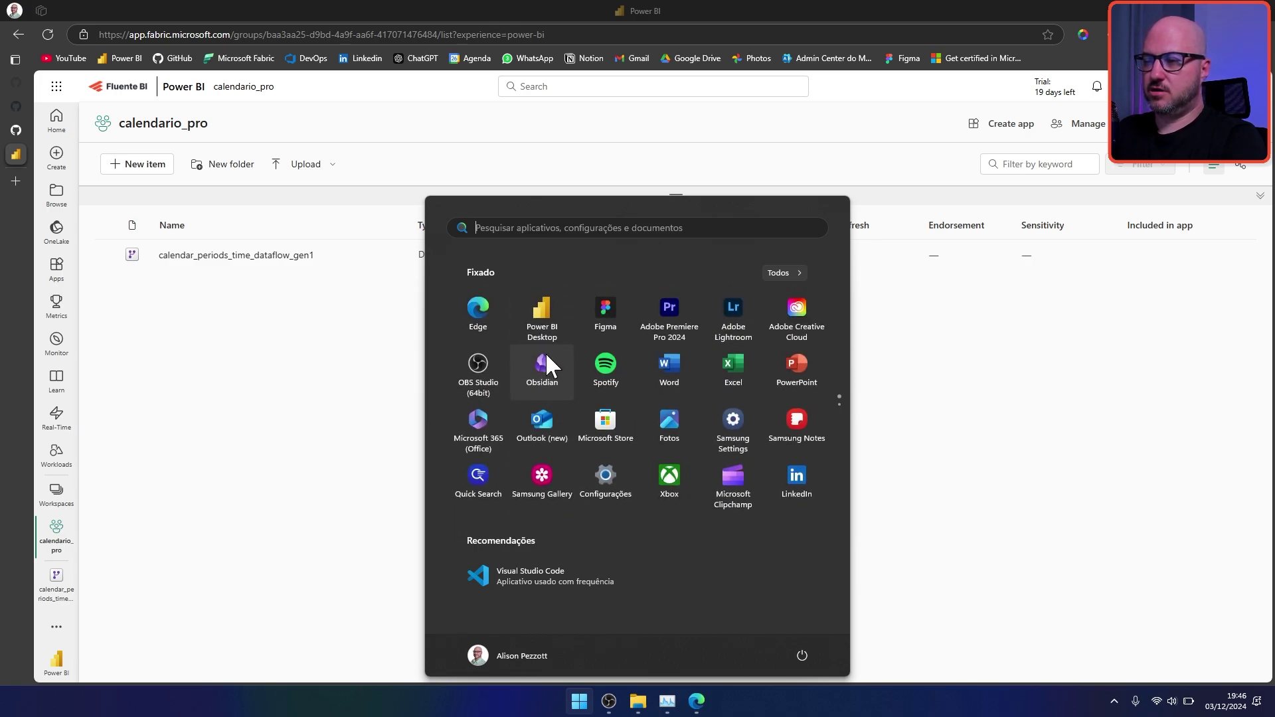
pyautogui.click(542, 320)
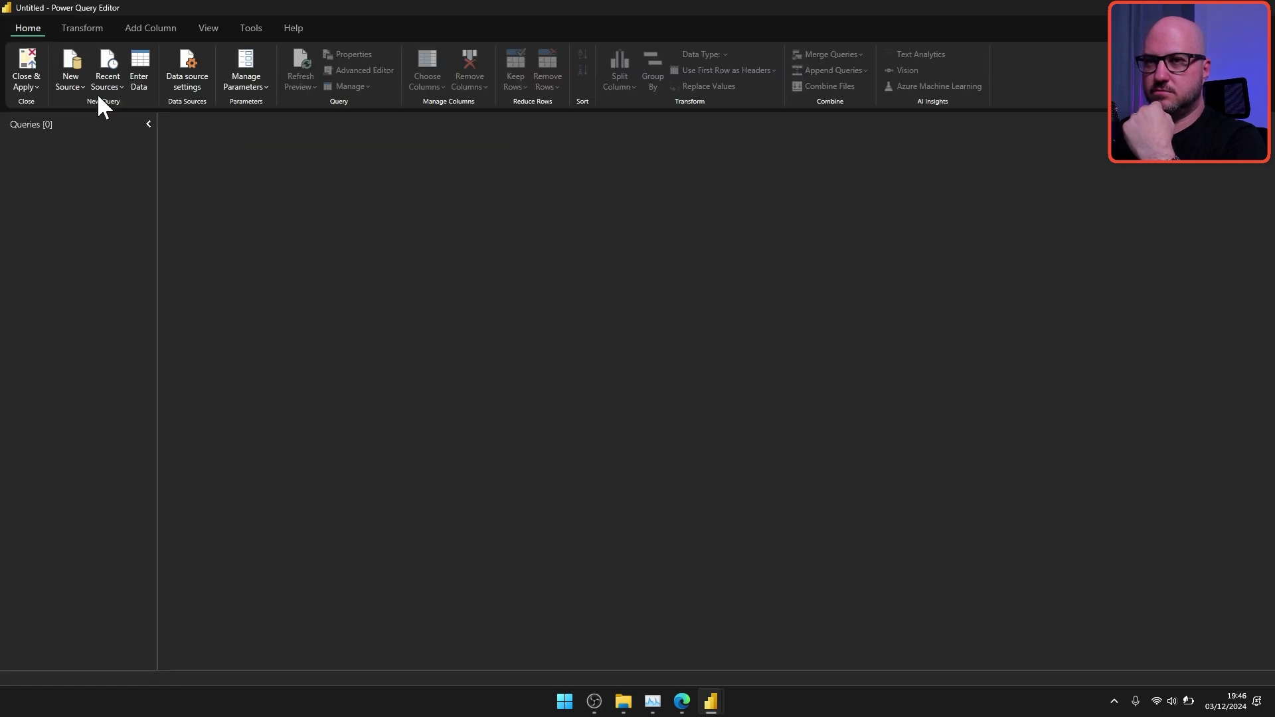
pyautogui.click(80, 85)
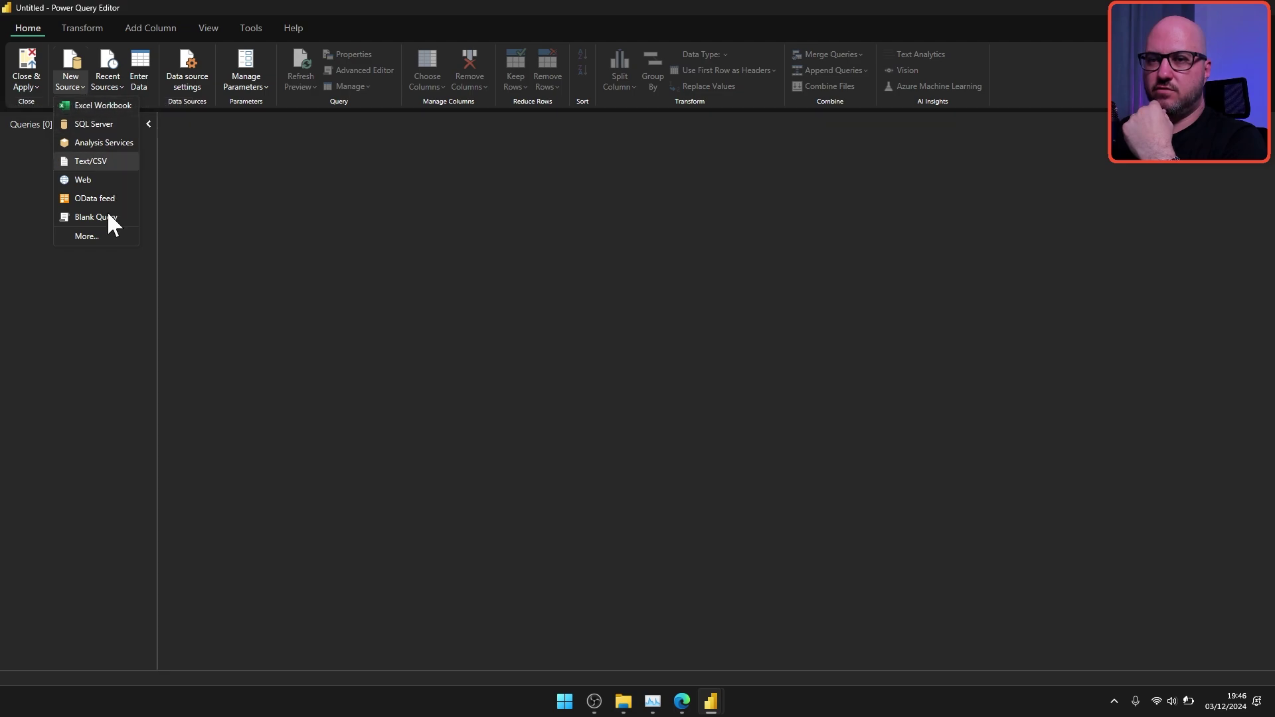
pyautogui.click(102, 238)
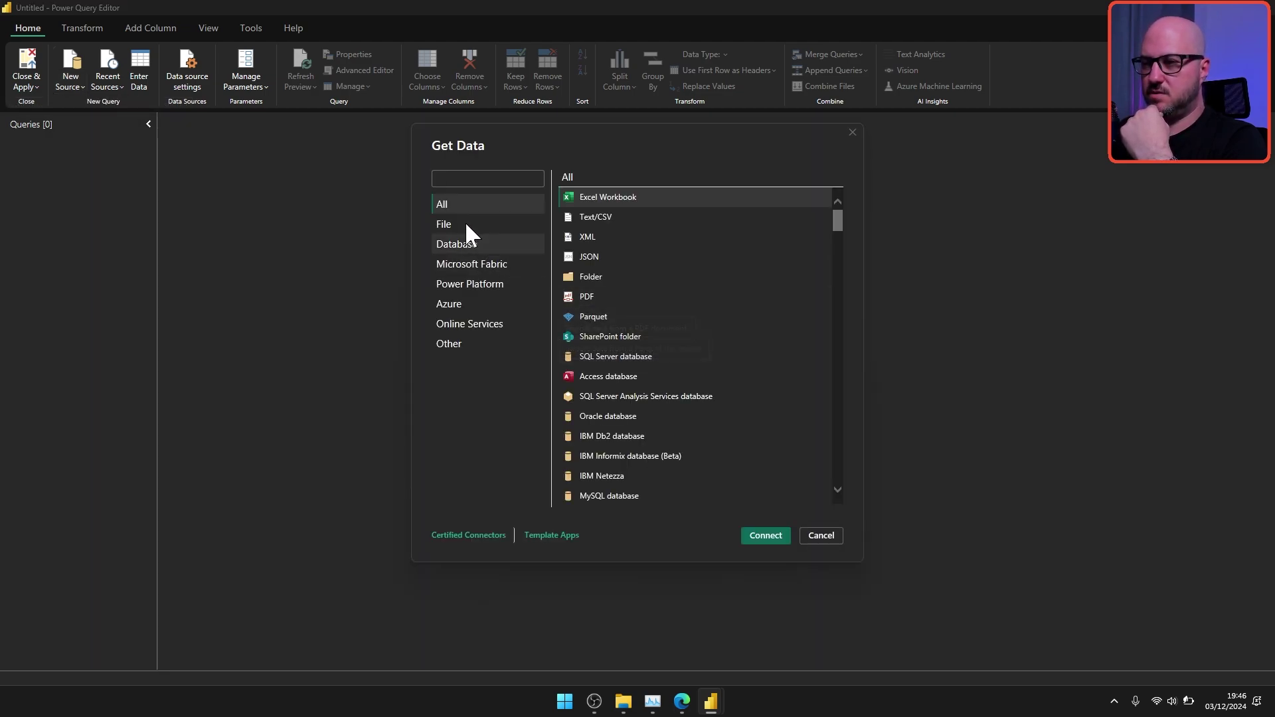
pyautogui.click(482, 283)
pyautogui.click(592, 259)
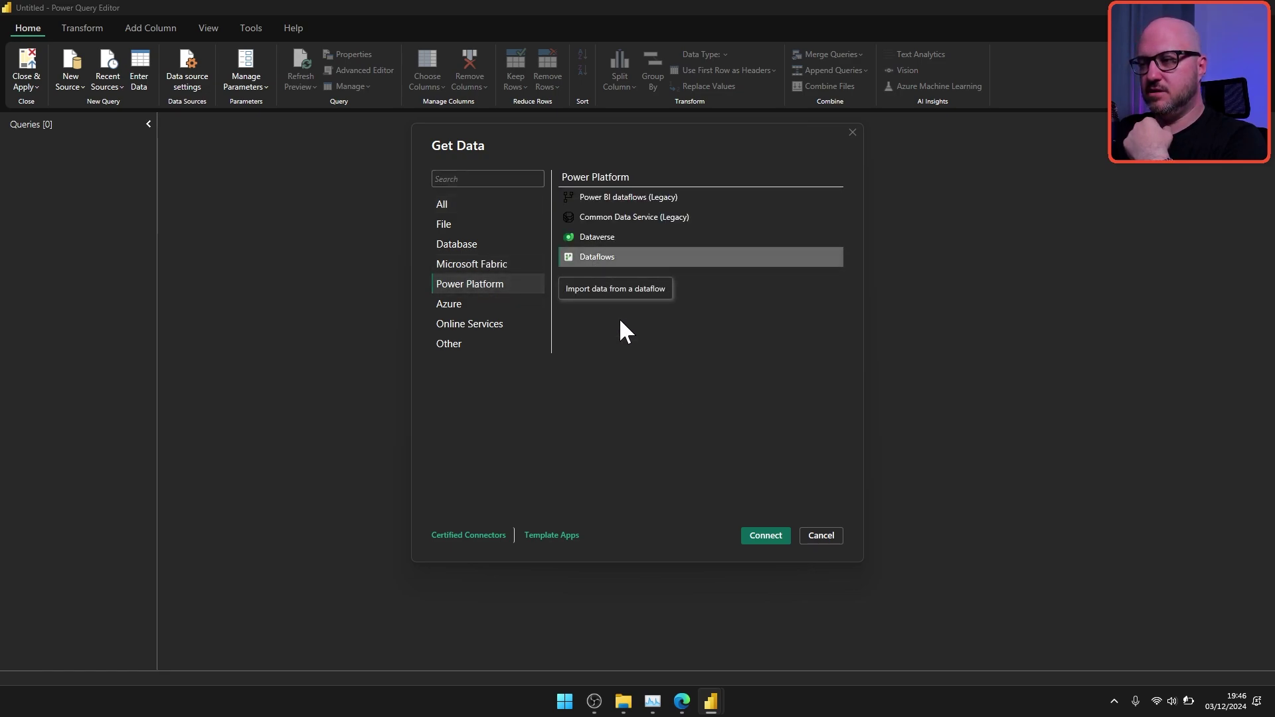
pyautogui.click(766, 536)
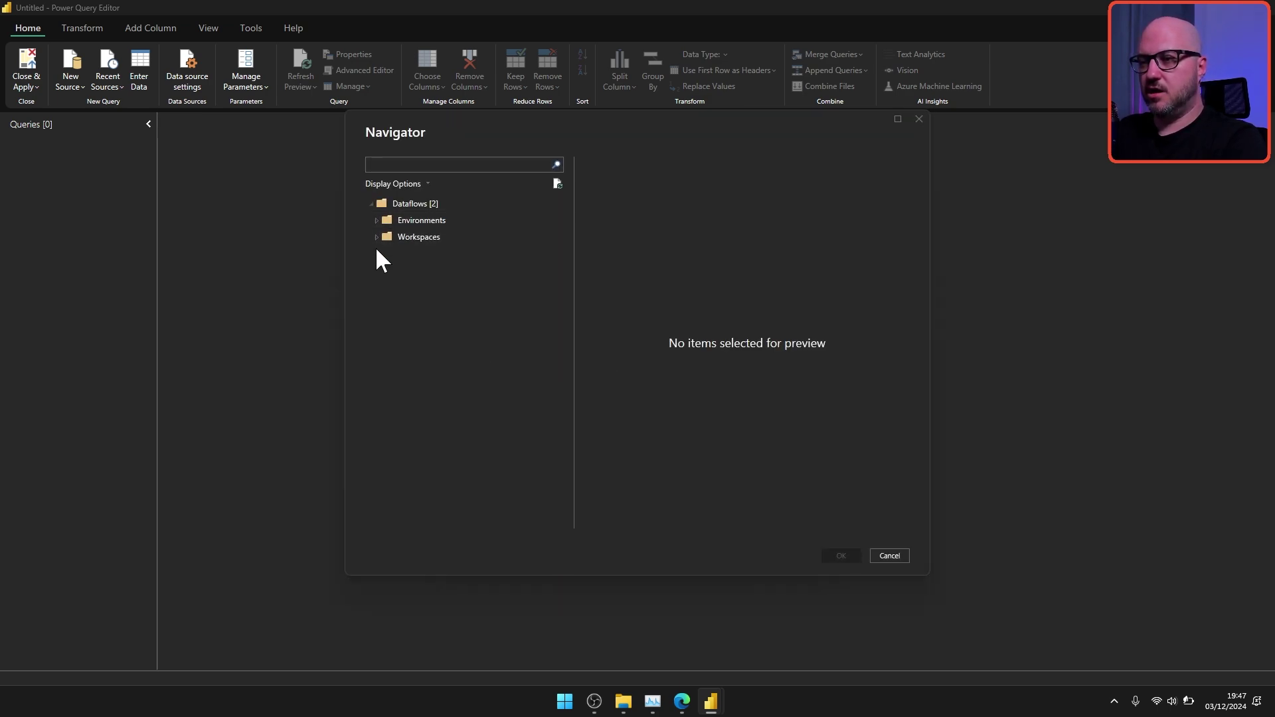
# Step: Import the Calendar, Periods and Time tables from calendar_periods_time_dataflow_gen1 in the calendario_pro workspace
pyautogui.click(377, 236)
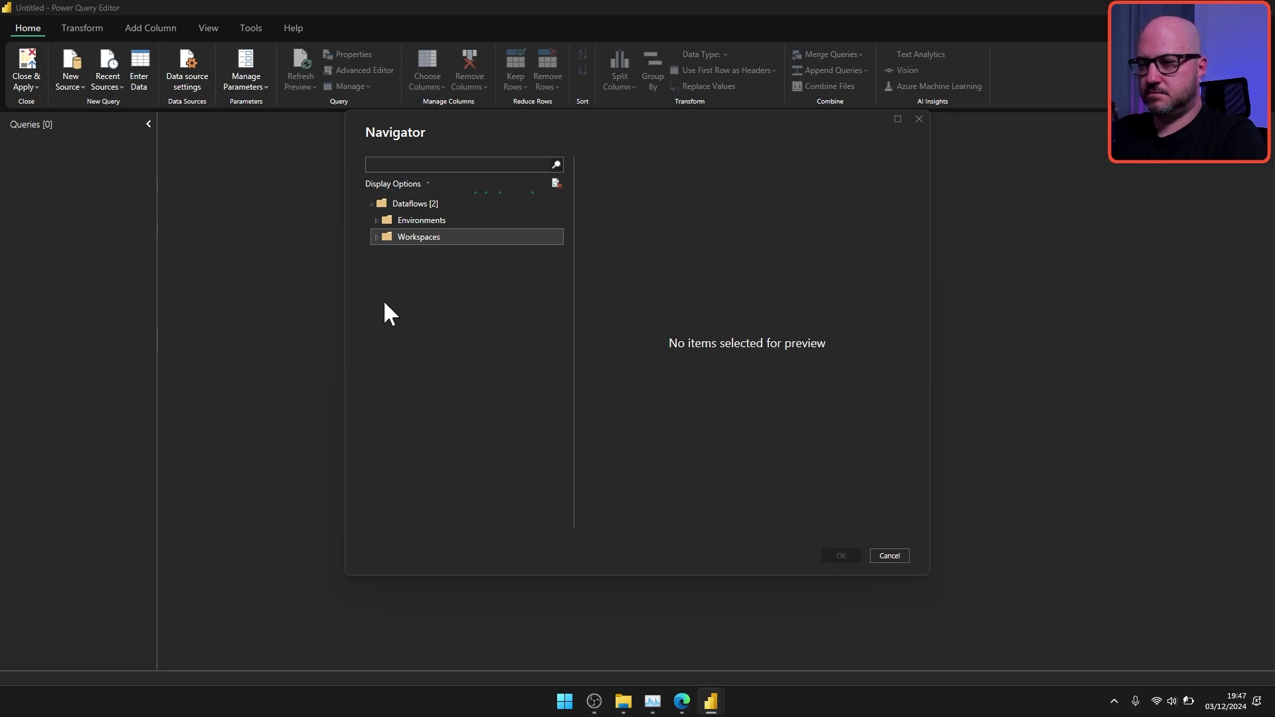
pyautogui.click(376, 237)
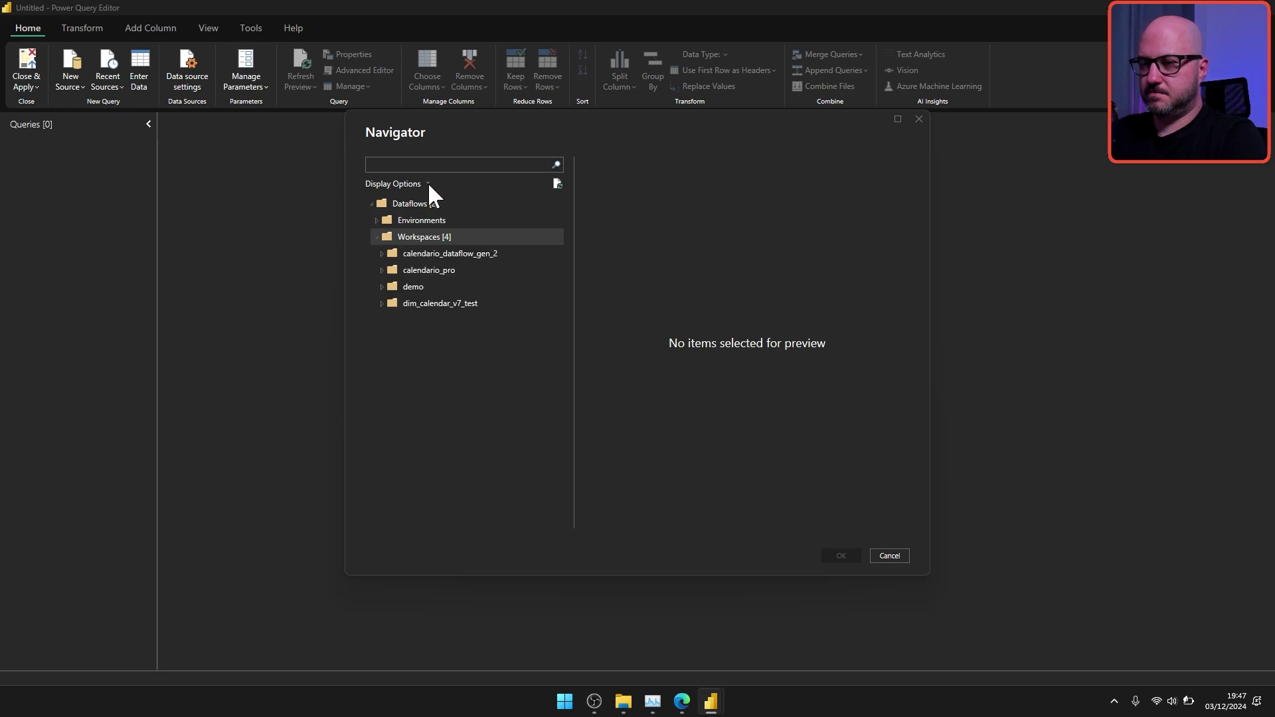
pyautogui.click(382, 272)
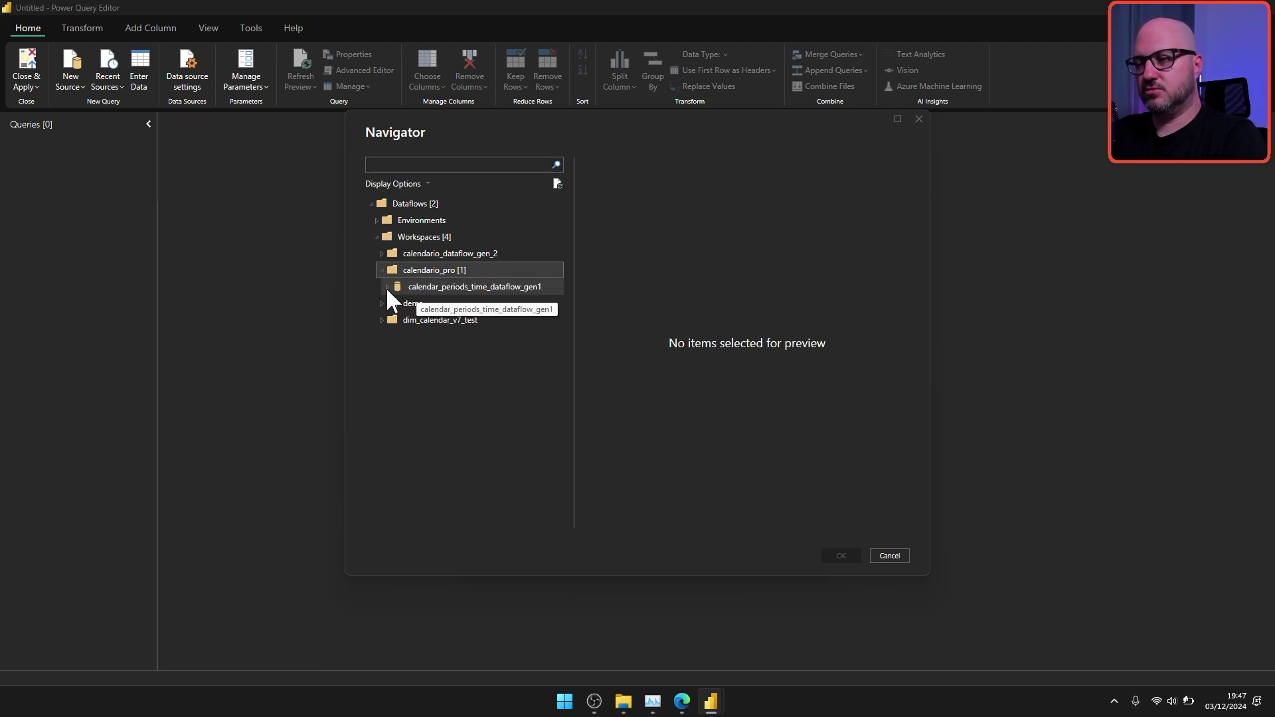
pyautogui.click(387, 288)
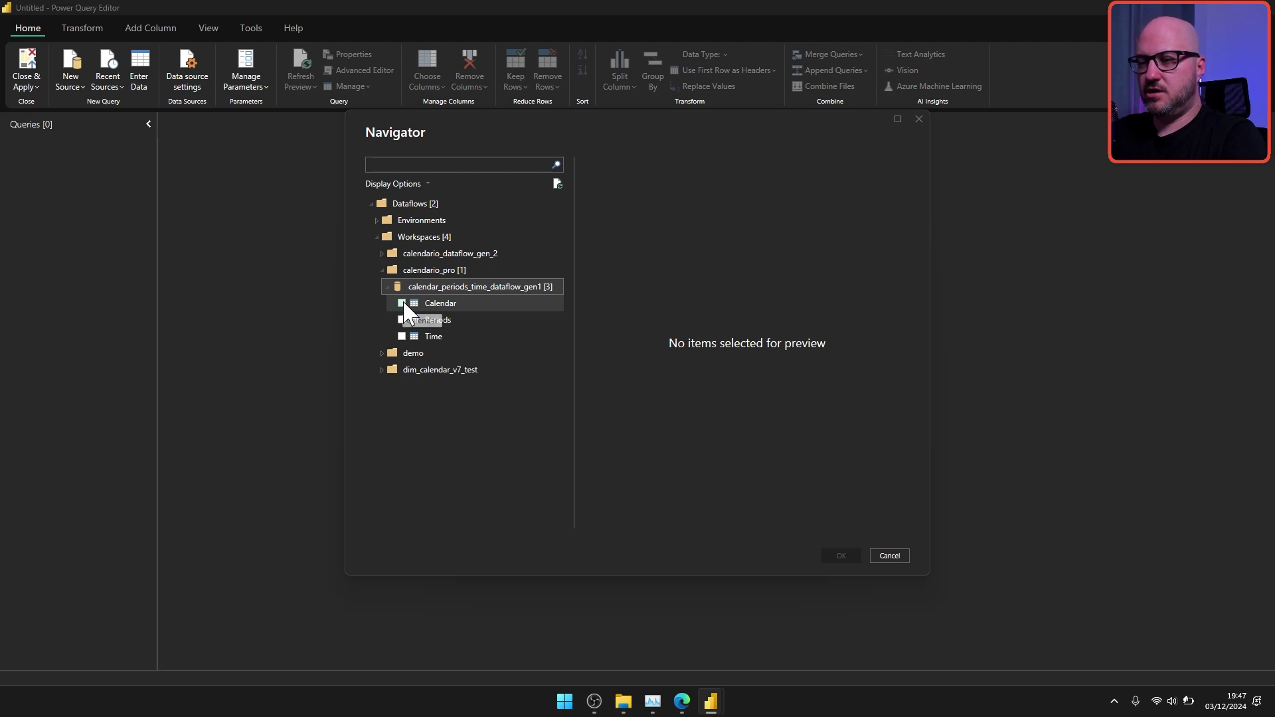
pyautogui.click(402, 303)
pyautogui.click(401, 320)
pyautogui.click(402, 336)
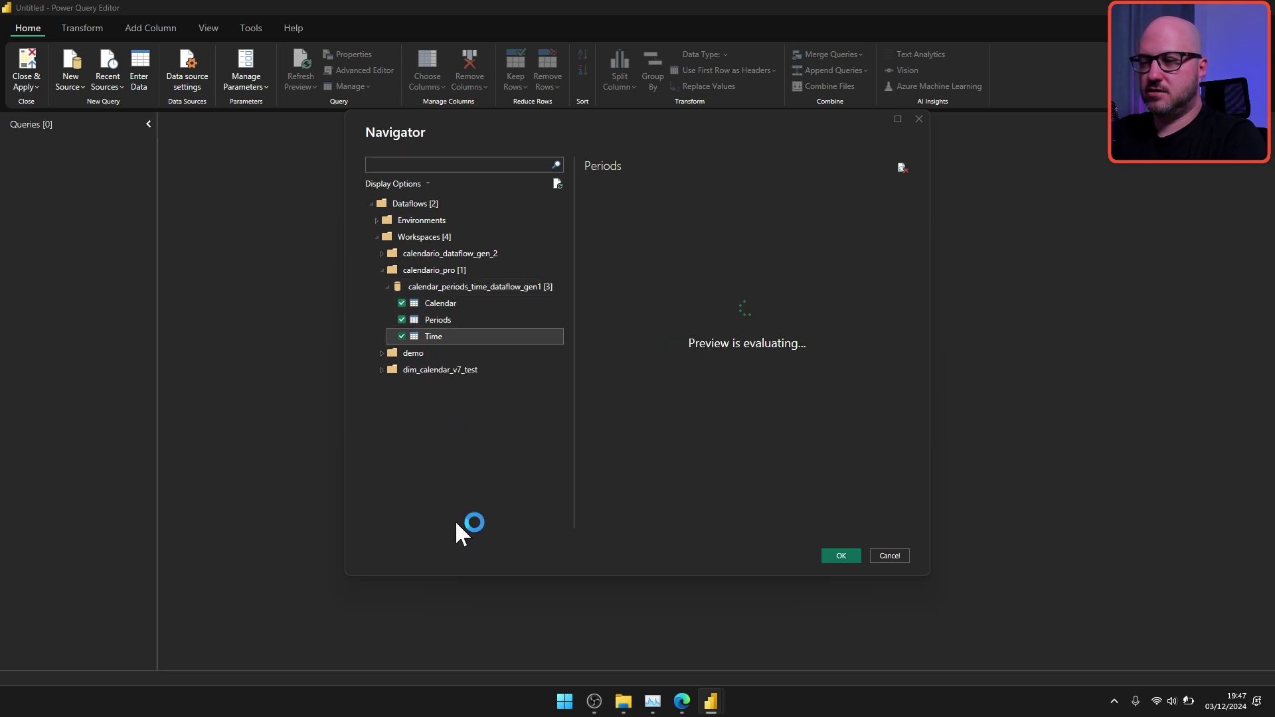
pyautogui.click(854, 559)
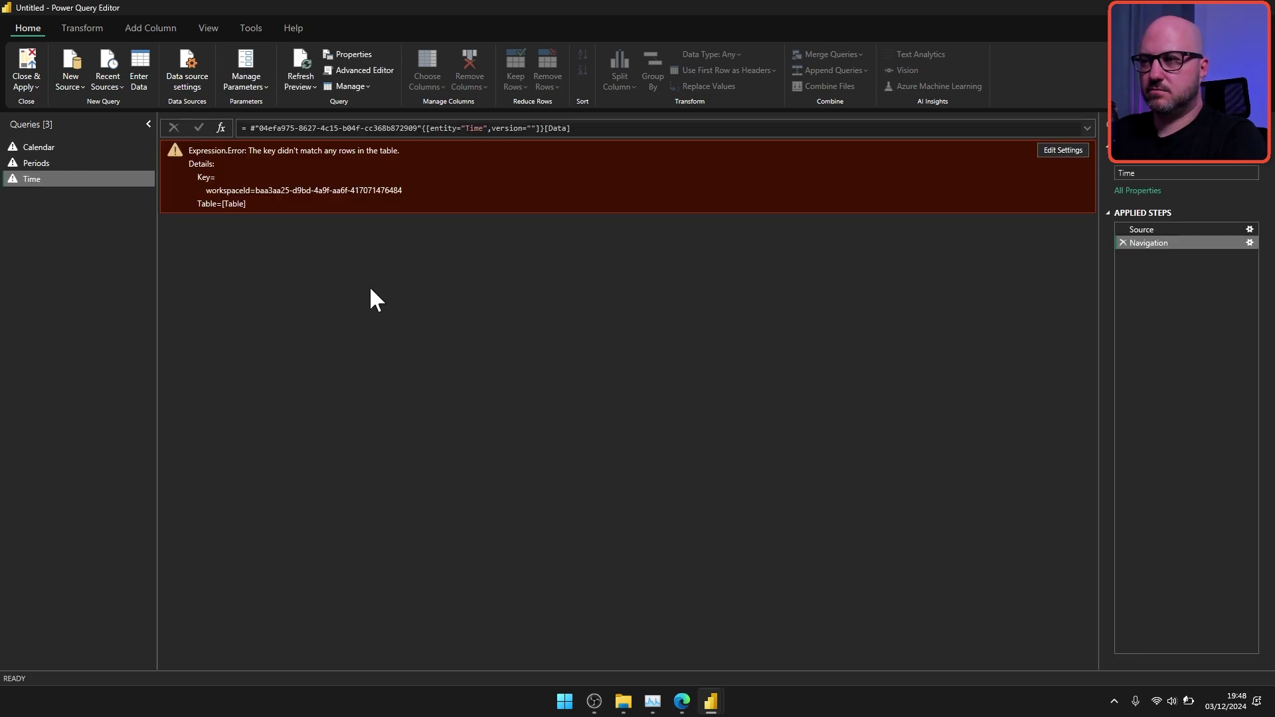
# Step: Refresh the previews of the Time, Calendar and Periods queries, and apply the queries to the model
pyautogui.click(300, 68)
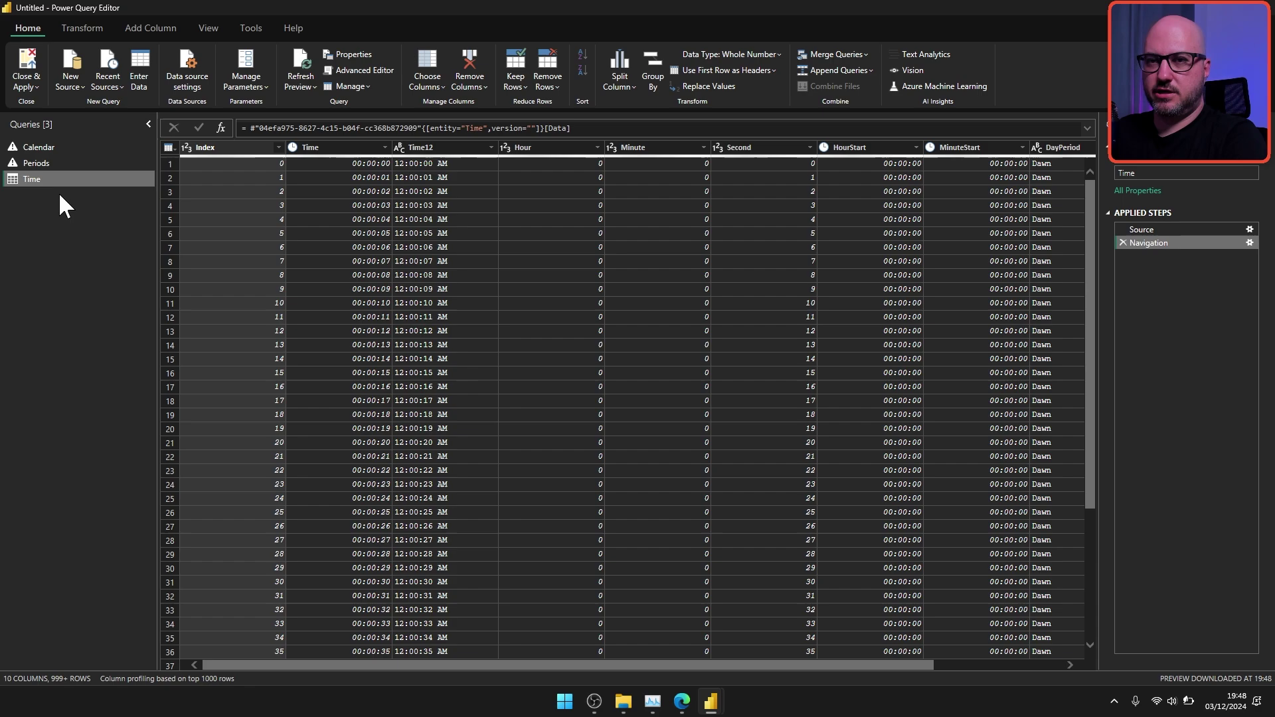
pyautogui.click(57, 145)
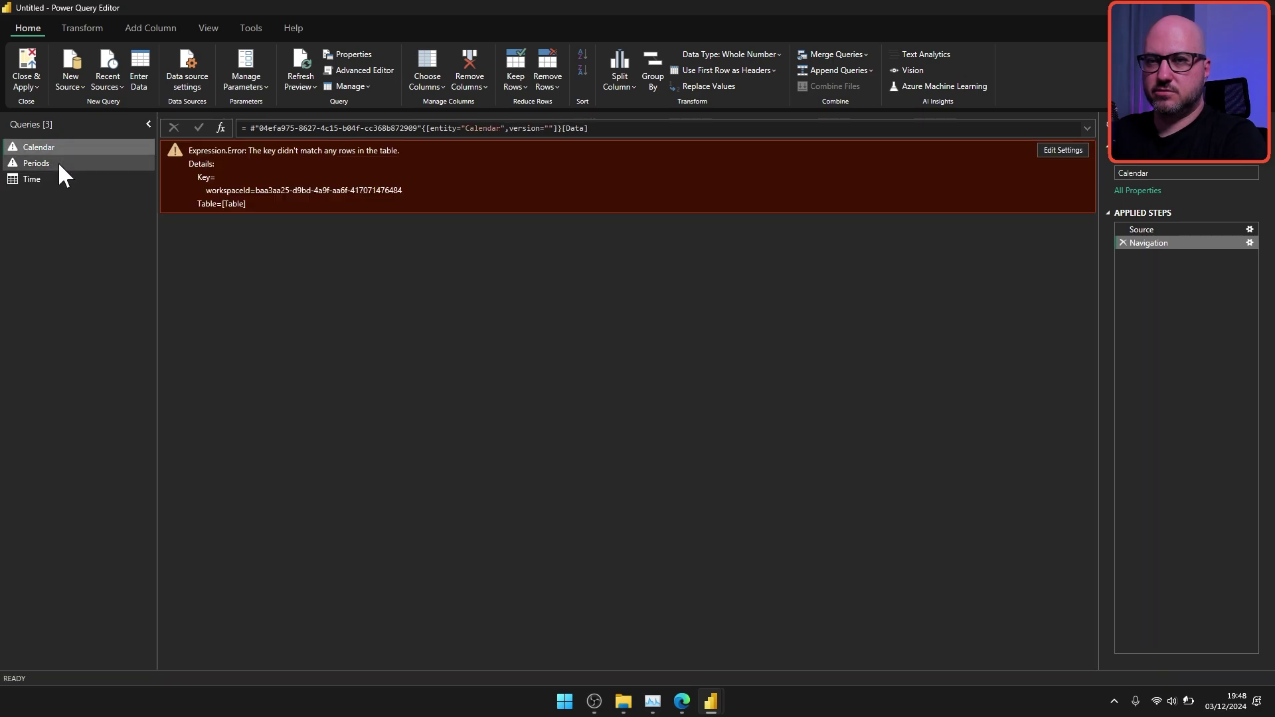
pyautogui.click(301, 58)
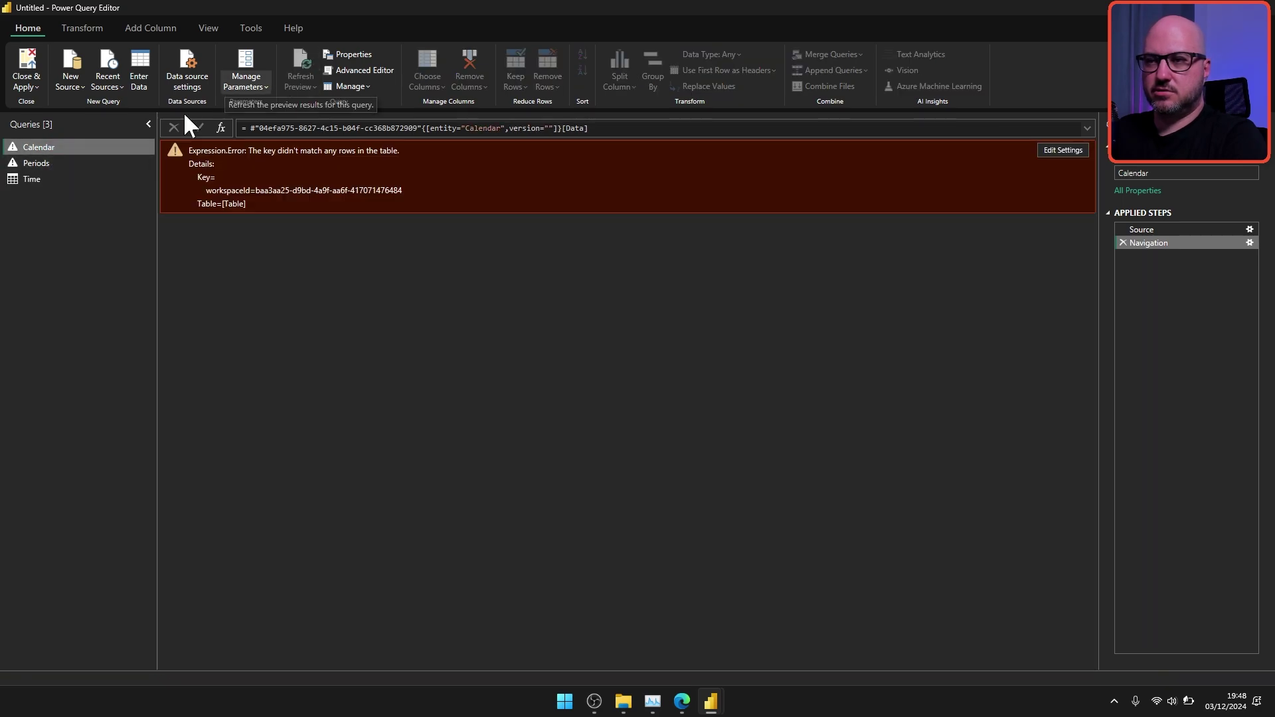
pyautogui.click(62, 165)
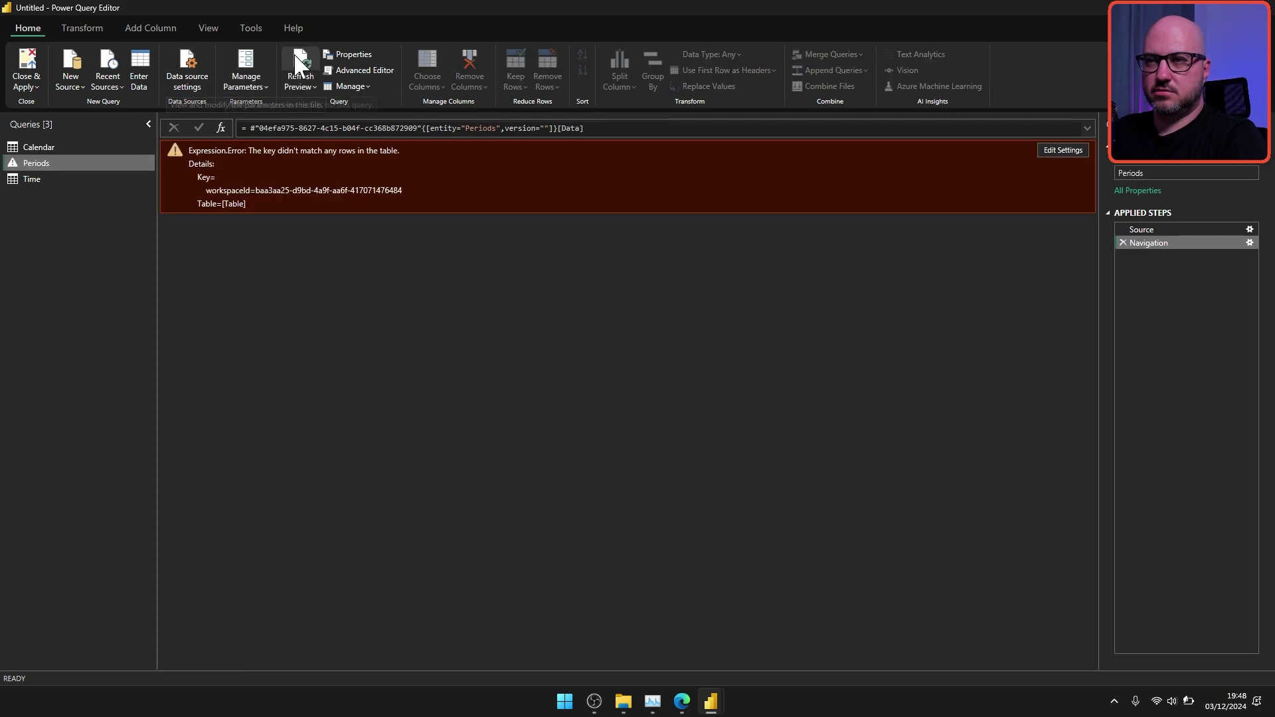
pyautogui.click(300, 60)
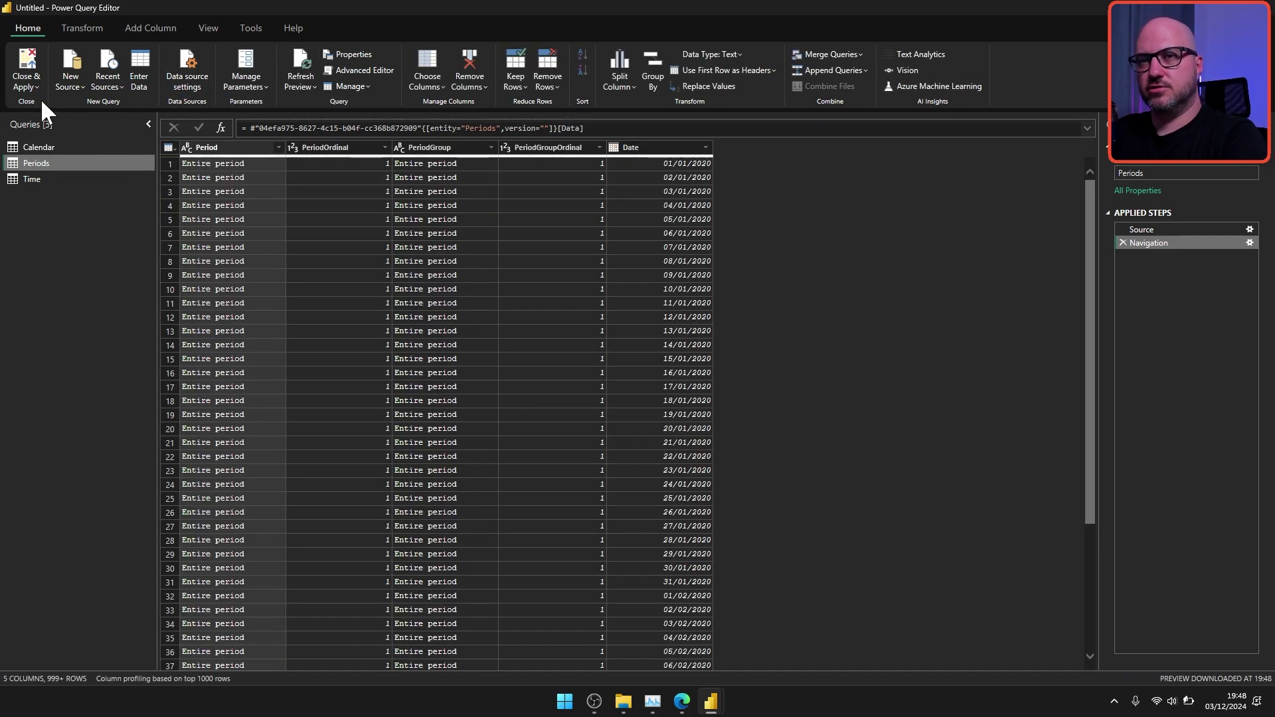
pyautogui.click(27, 63)
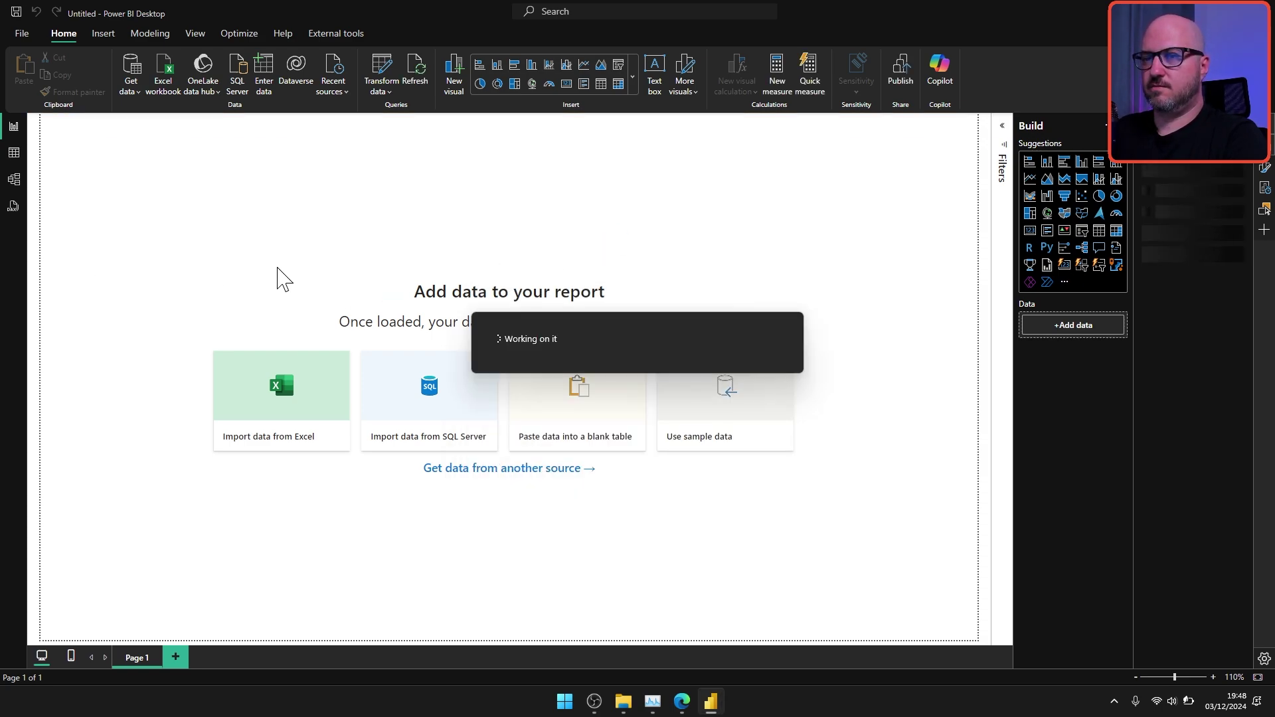
# Step: Show the tables in the model view, launch Tabular Editor on the model and expand the Calendar table's fields
pyautogui.click(25, 184)
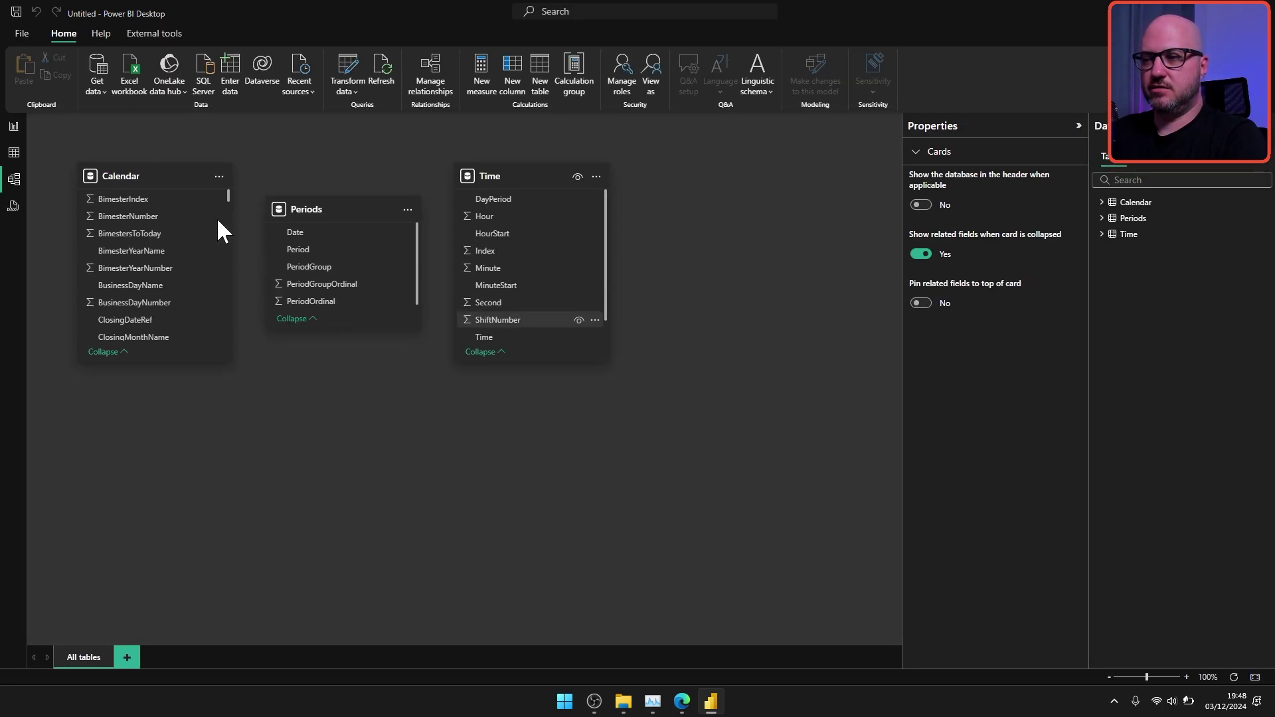
pyautogui.click(158, 34)
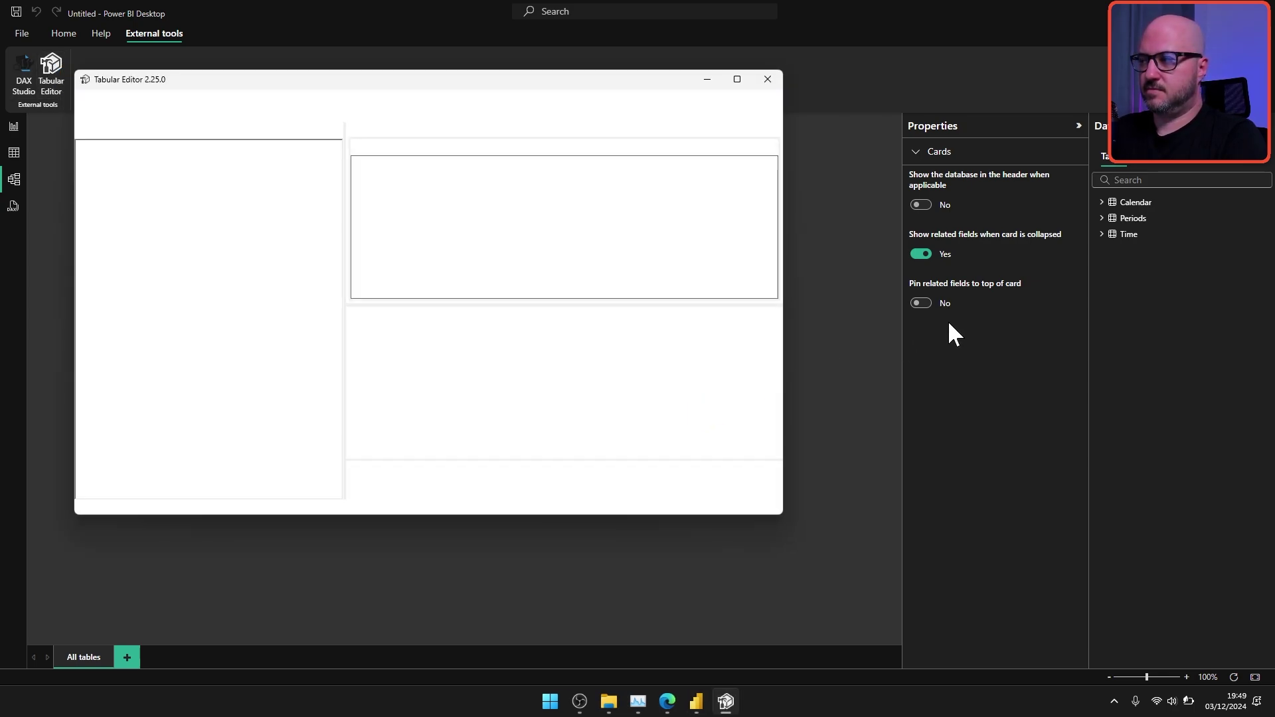
pyautogui.click(1104, 206)
pyautogui.click(1103, 202)
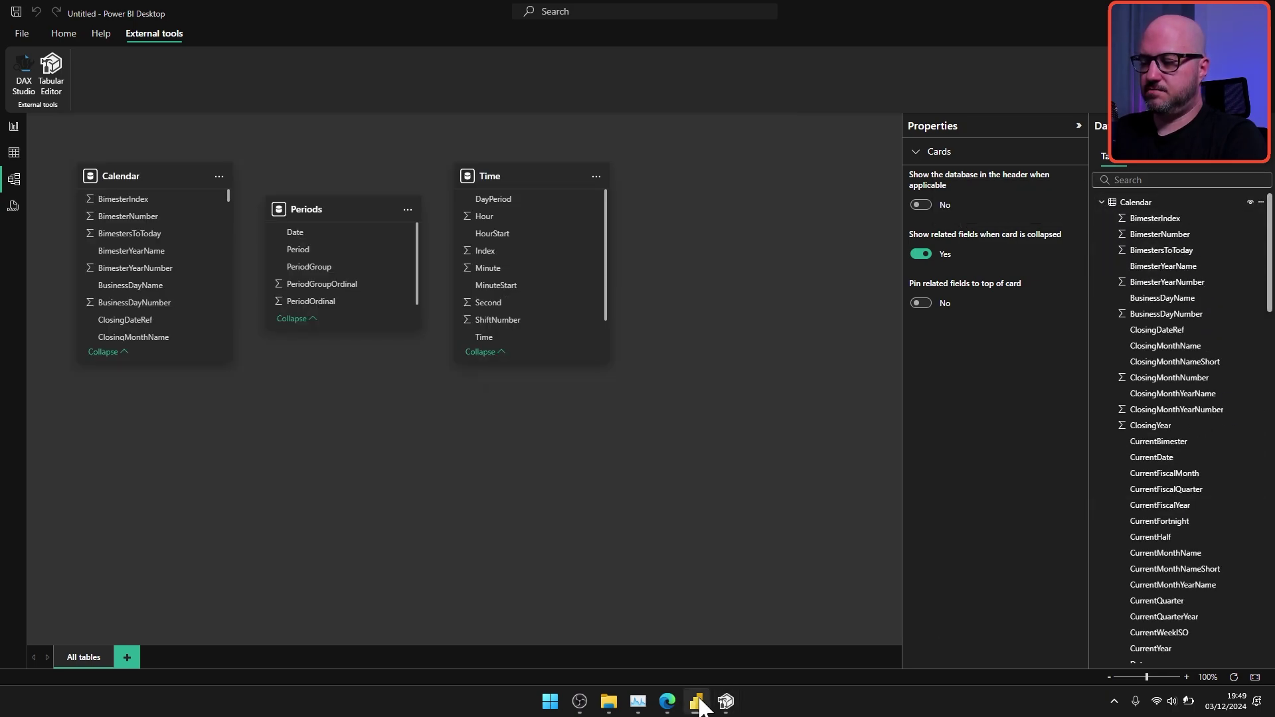
# Step: Bring Tabular Editor forward and open its empty C# script editor, dismissing the battery warning
pyautogui.click(722, 705)
pyautogui.click(739, 407)
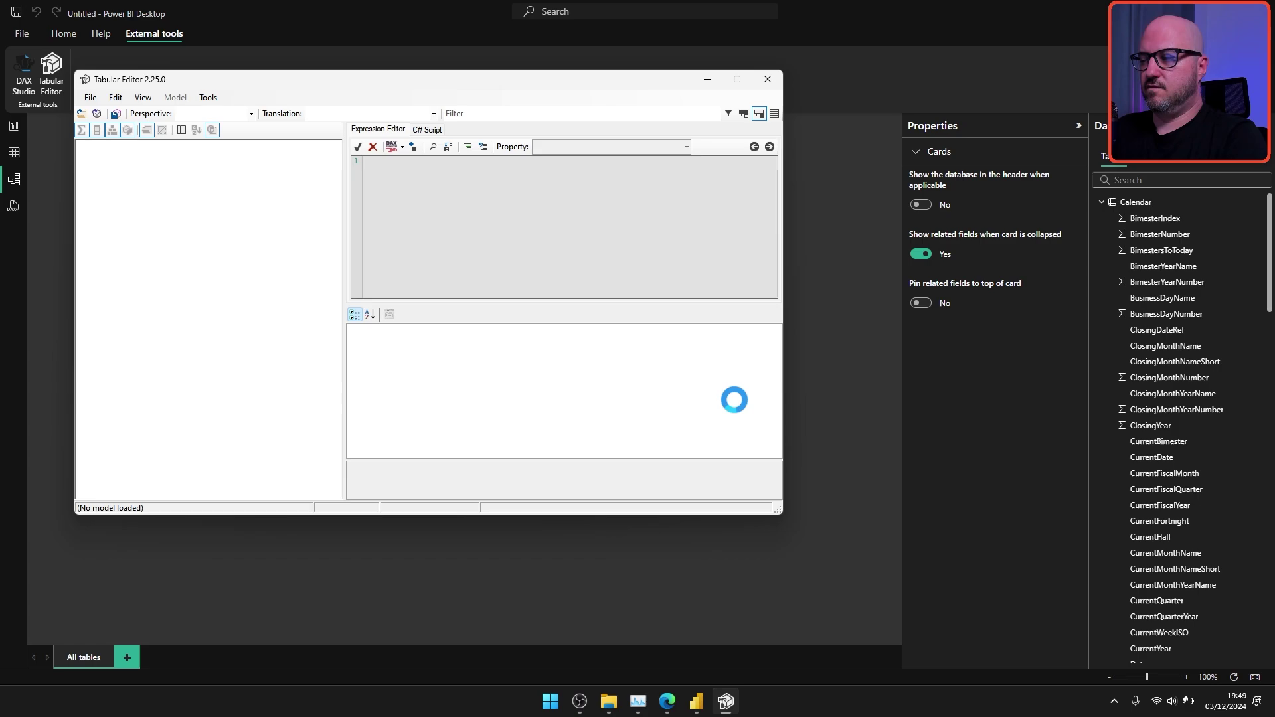
pyautogui.click(427, 130)
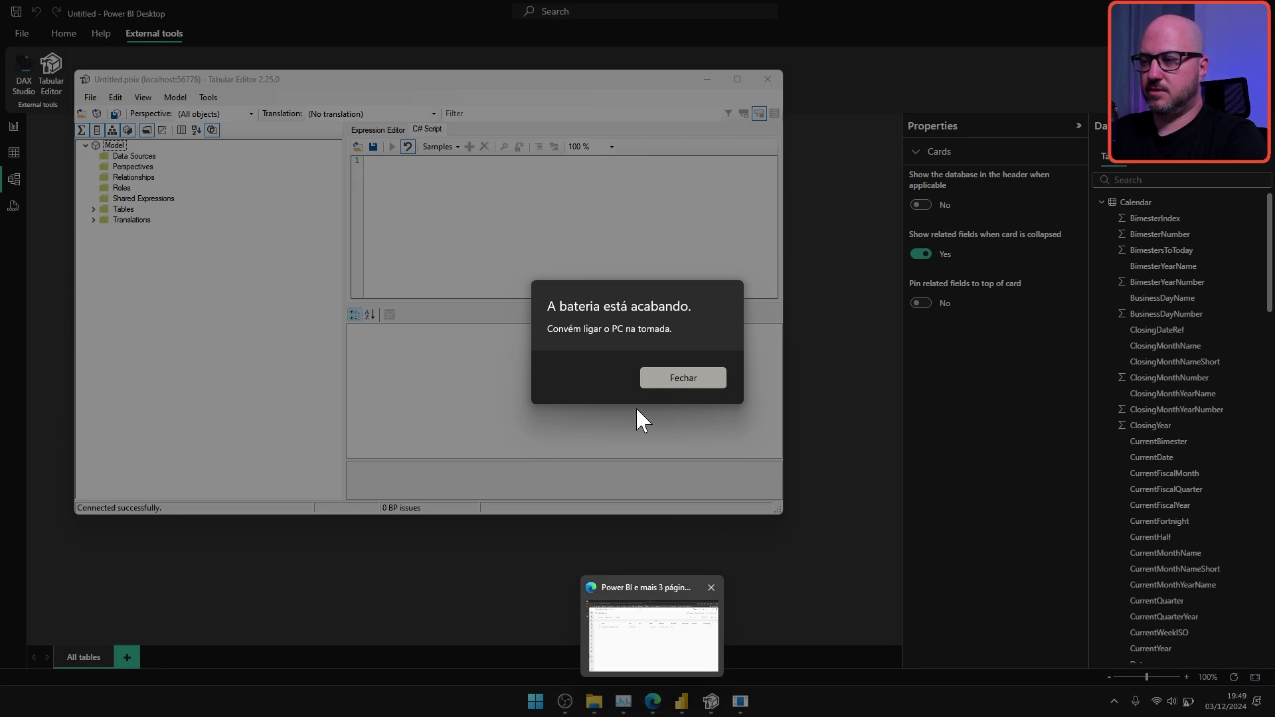
pyautogui.click(667, 378)
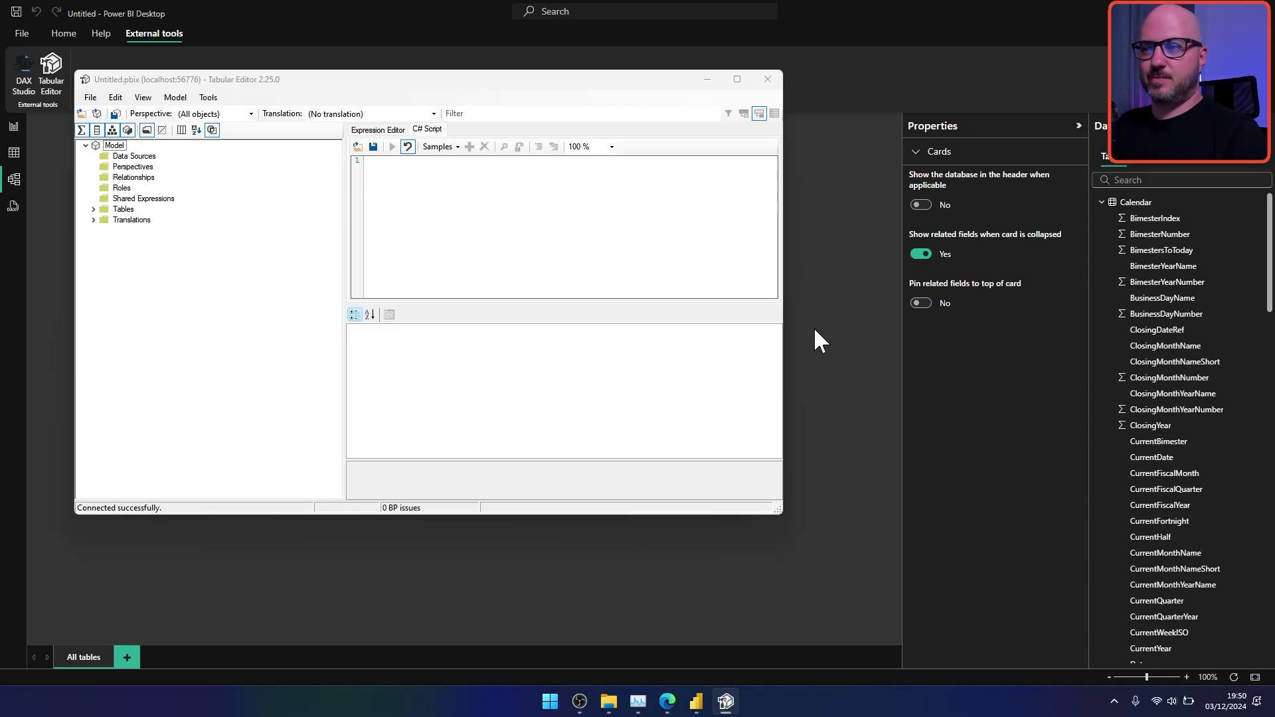
pyautogui.click(443, 217)
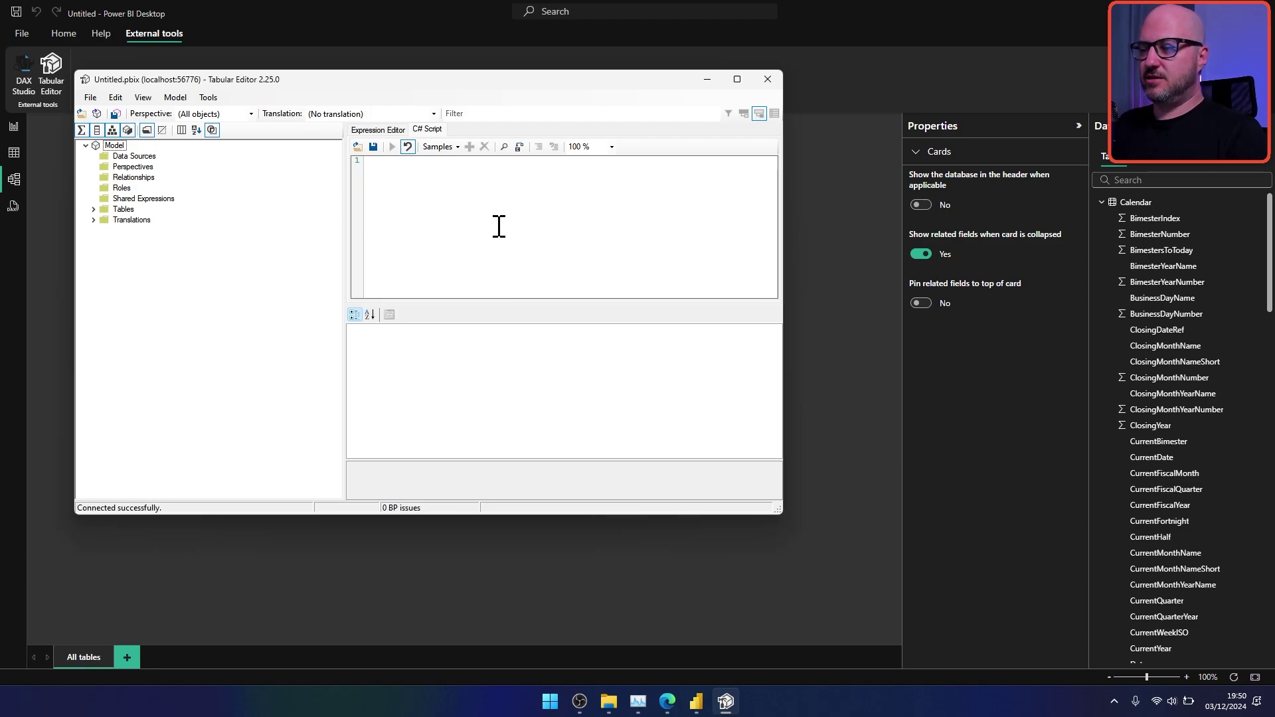
# Step: Switch to the GitHub repository in the browser and open the script tabular_editor_calendar_periods_time.cs
pyautogui.click(667, 702)
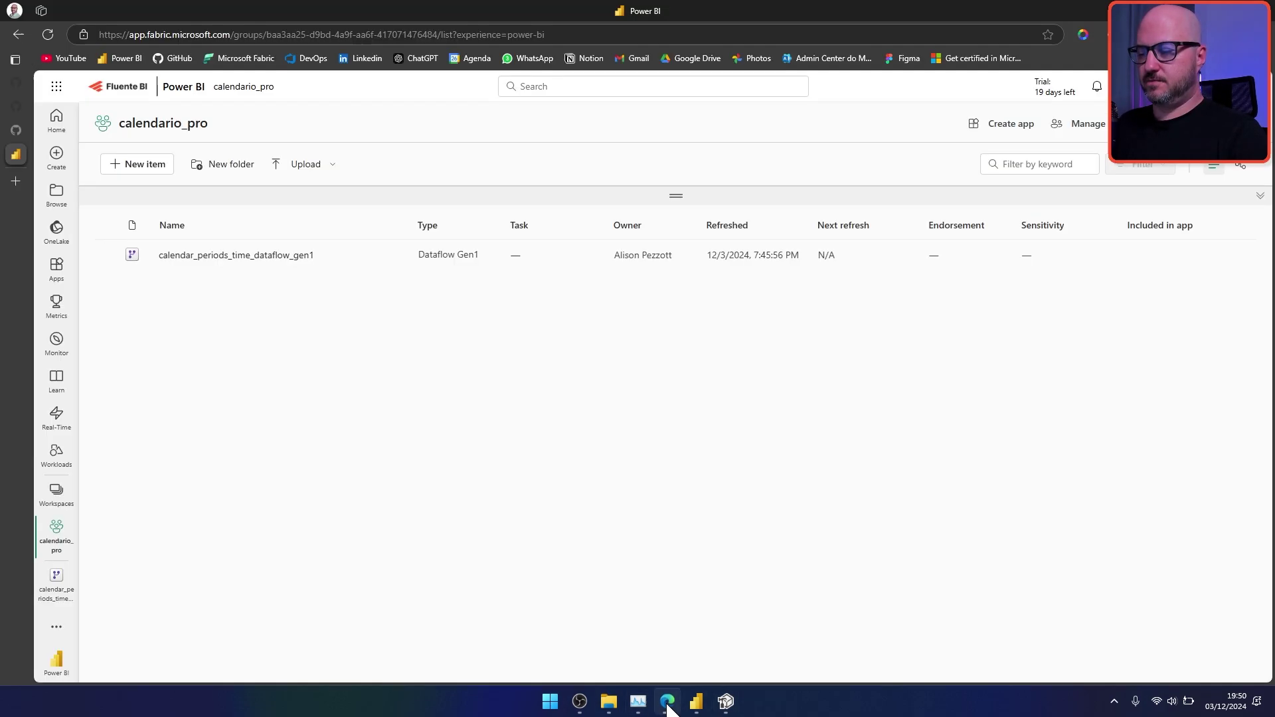
pyautogui.click(18, 128)
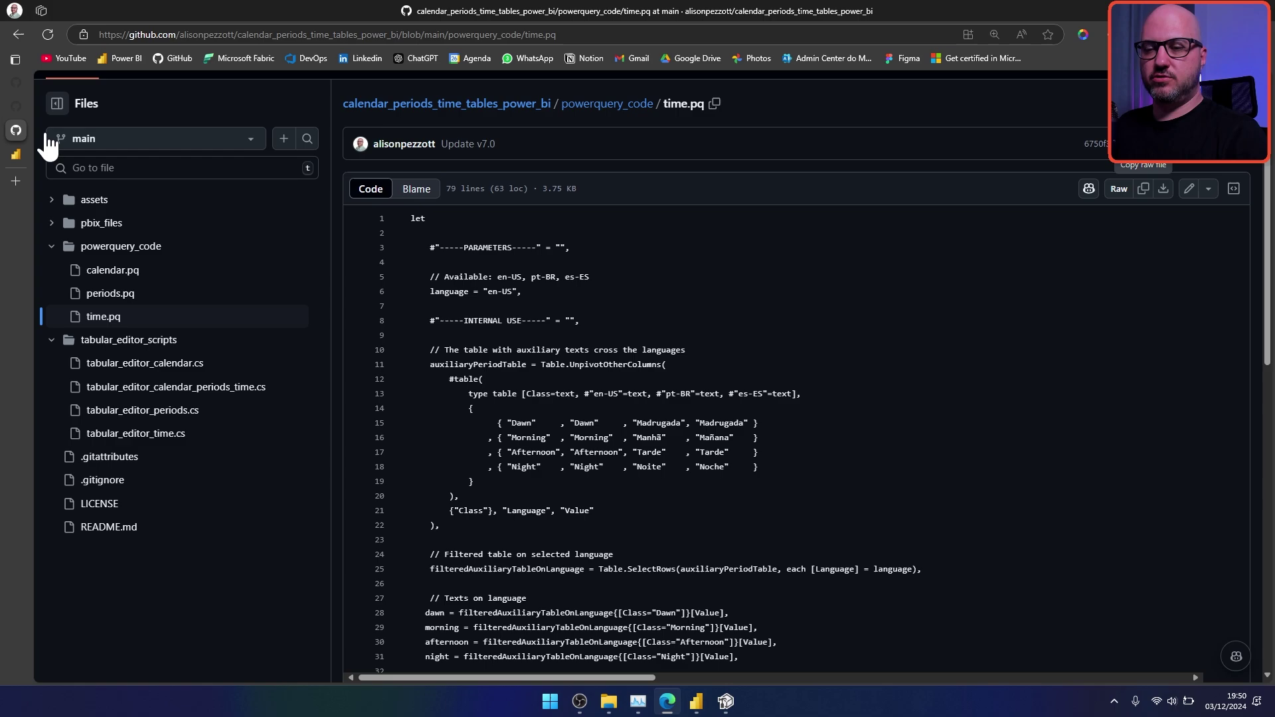
pyautogui.click(168, 392)
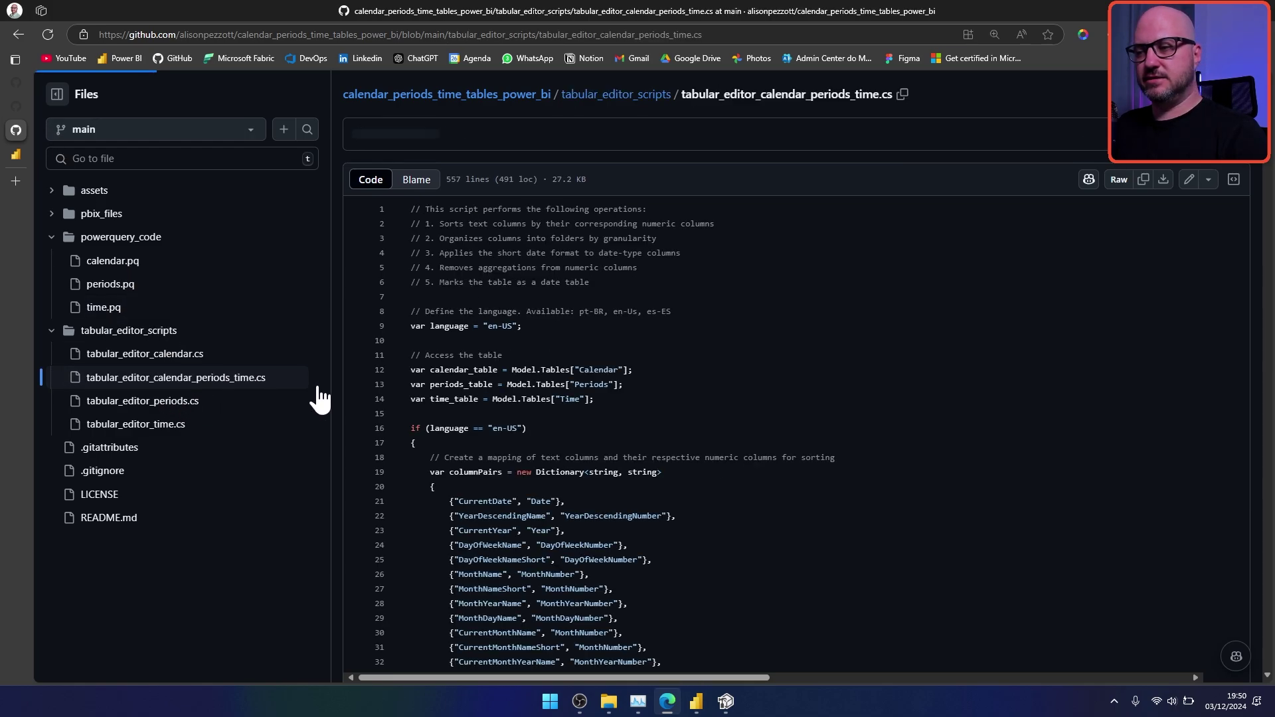
# Step: Paste the copied script into Tabular Editor's C# script editor, check its opening lines and list the model's tables
pyautogui.click(727, 702)
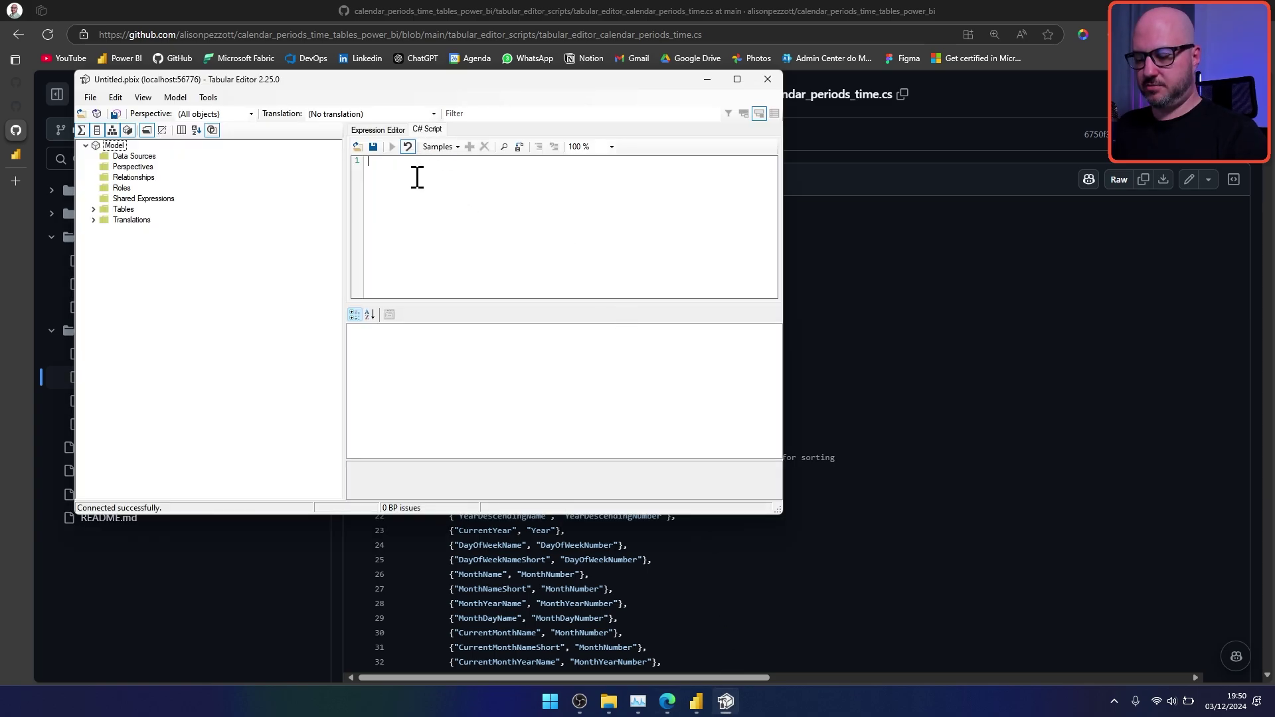
pyautogui.hotkey('ctrl', 'v')
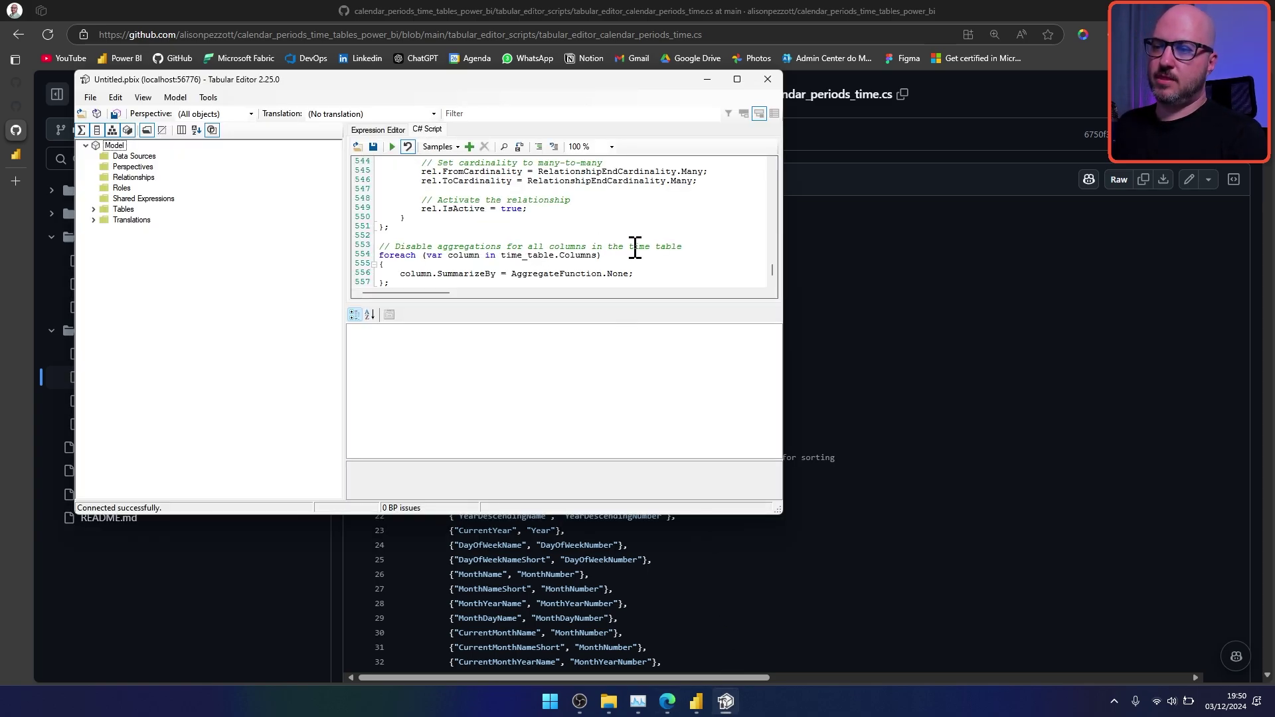
pyautogui.scroll(15, 635, 248)
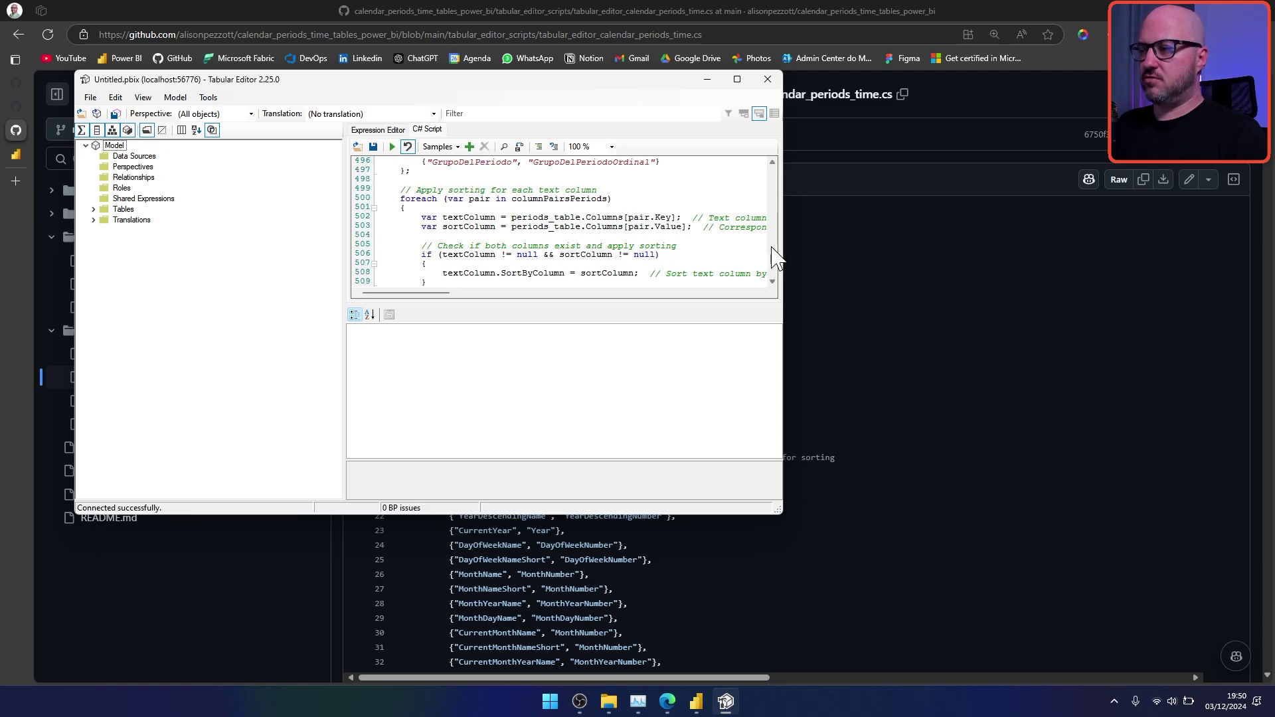
pyautogui.moveTo(772, 248); pyautogui.dragTo(772, 170)
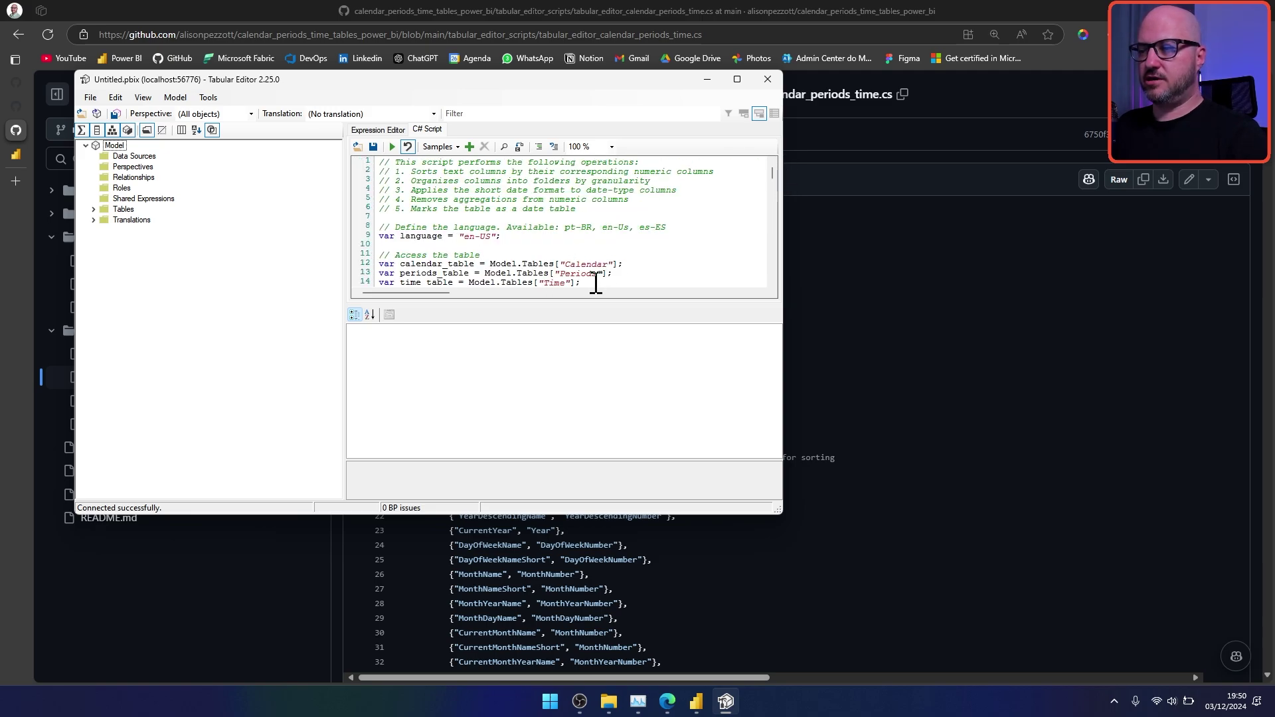
pyautogui.click(94, 210)
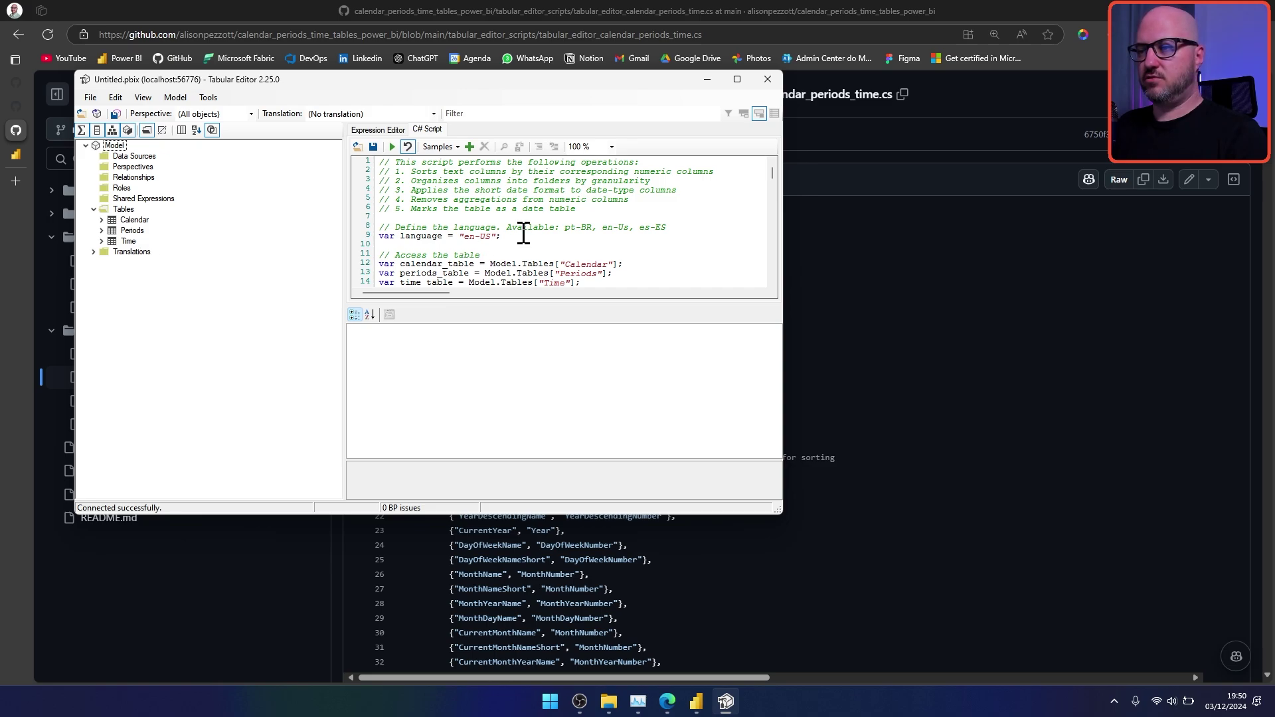
# Step: Run the C# script on the model, save the changes and return from Tabular Editor to Power BI Desktop
pyautogui.click(392, 147)
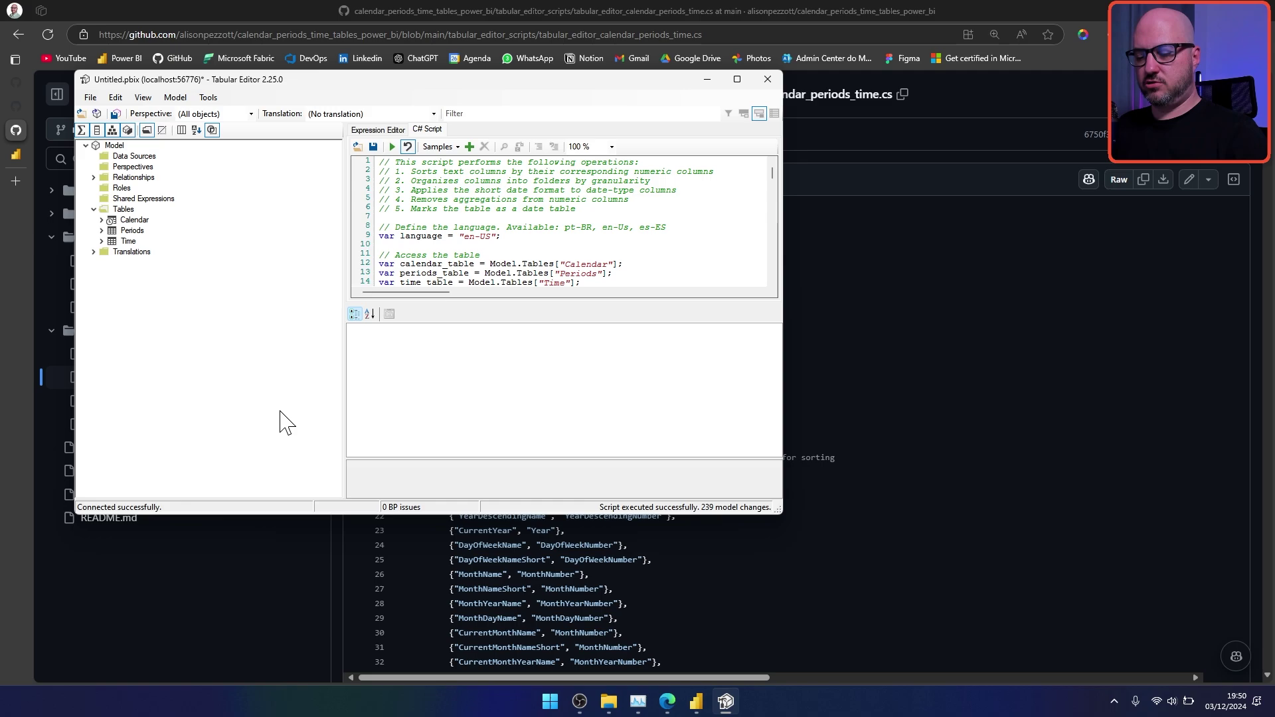
pyautogui.hotkey('ctrl', 's')
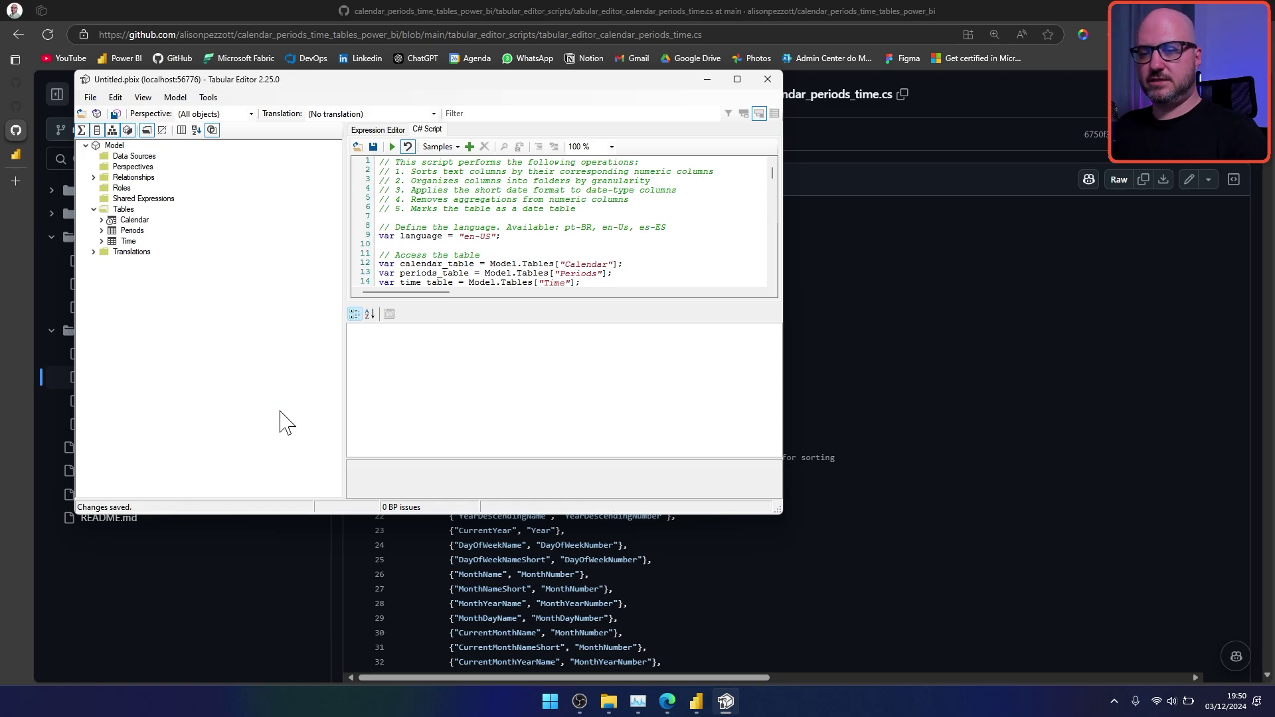
pyautogui.click(768, 81)
pyautogui.click(711, 701)
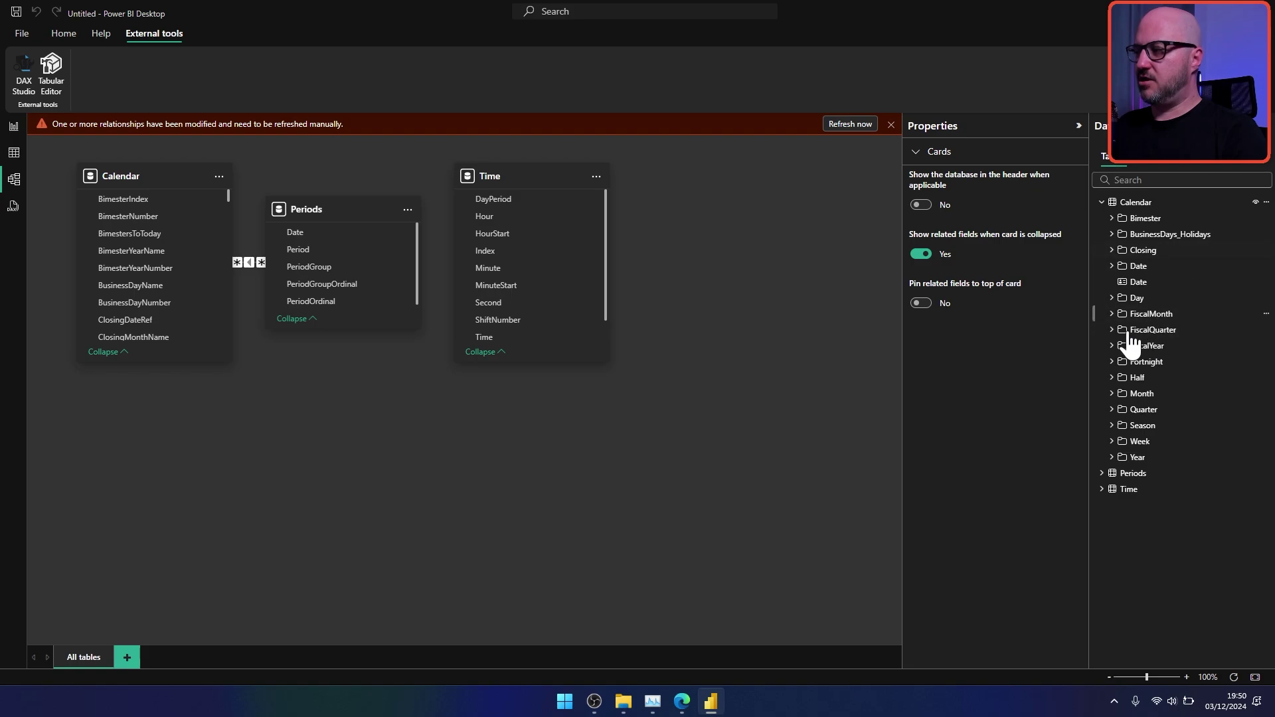
# Step: Refresh the modified relationships in the model, and close Power BI Desktop
pyautogui.click(849, 125)
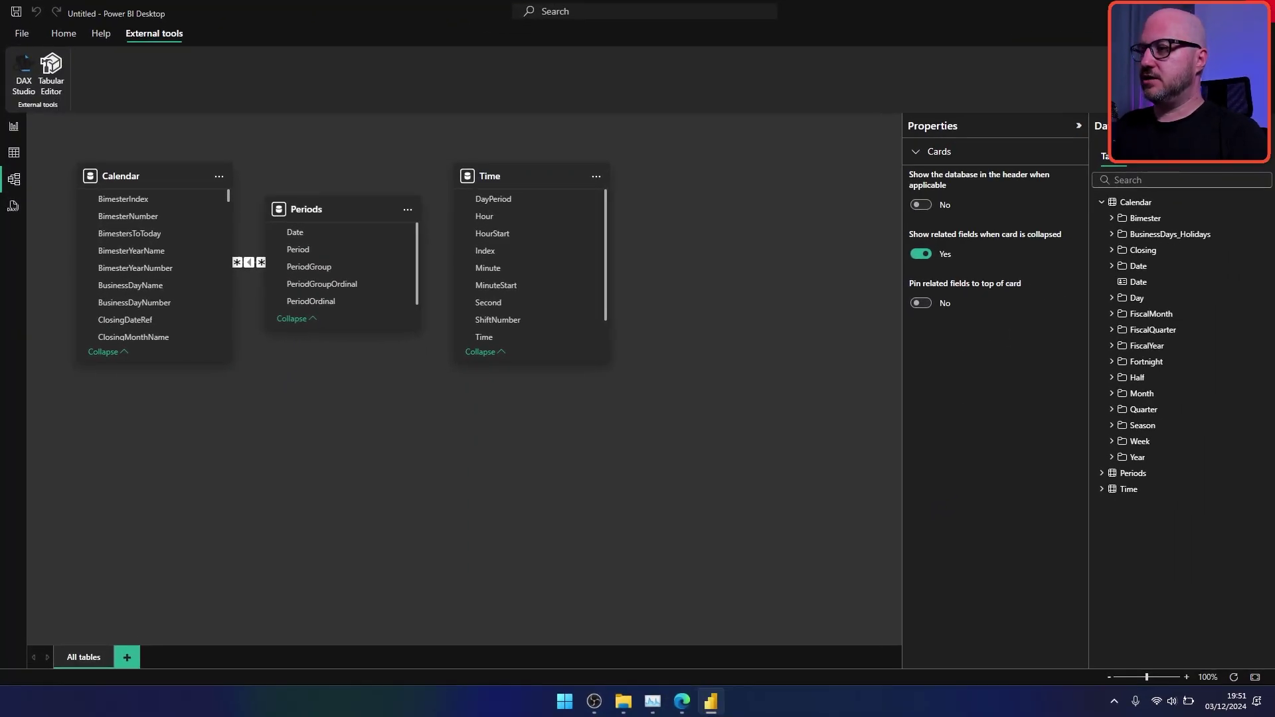
pyautogui.hotkey('alt', 'F4')
pyautogui.click(683, 368)
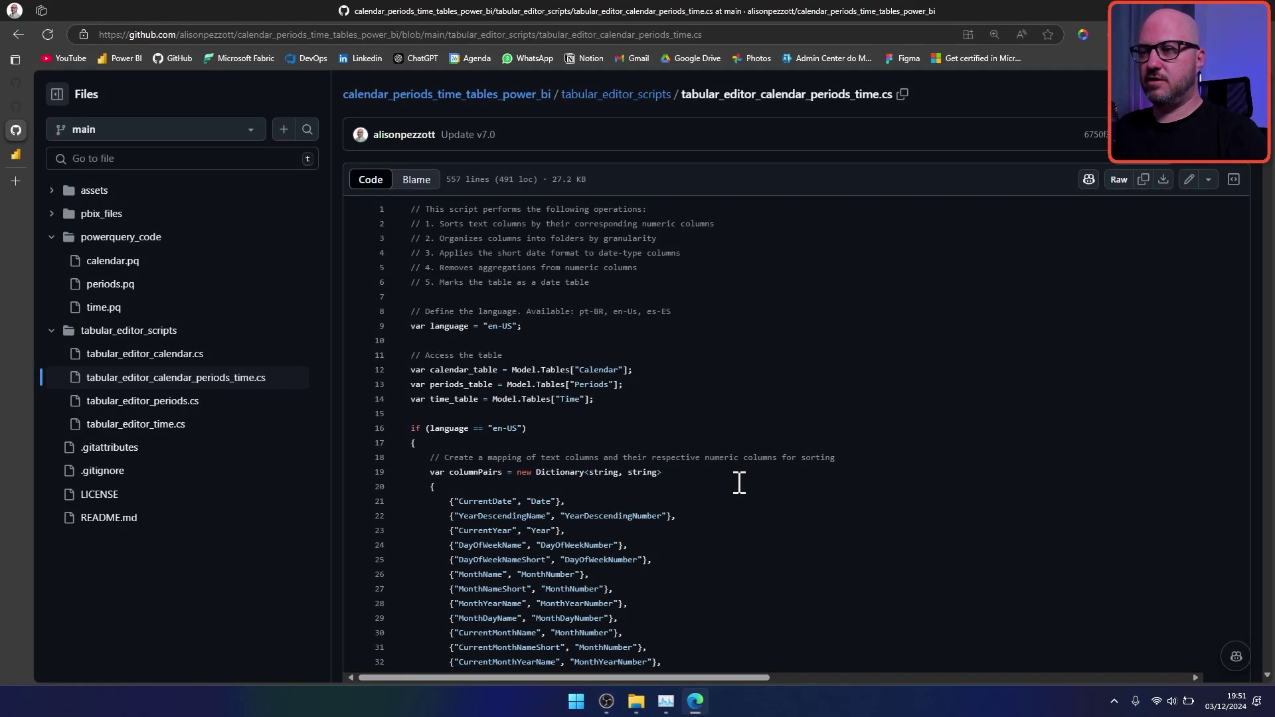
# Step: In the Power BI service, create a workspace named calendario_fabric with the Trial license mode, and collapse its task flow area
pyautogui.click(15, 153)
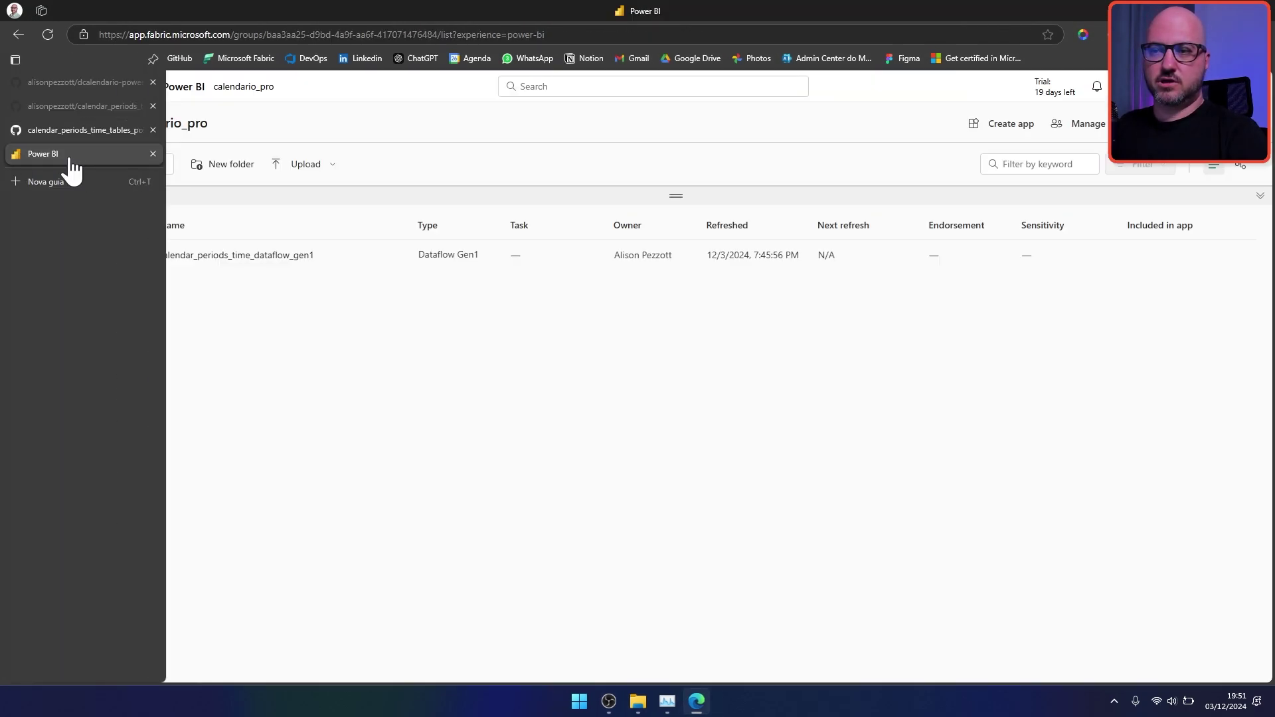
pyautogui.click(66, 499)
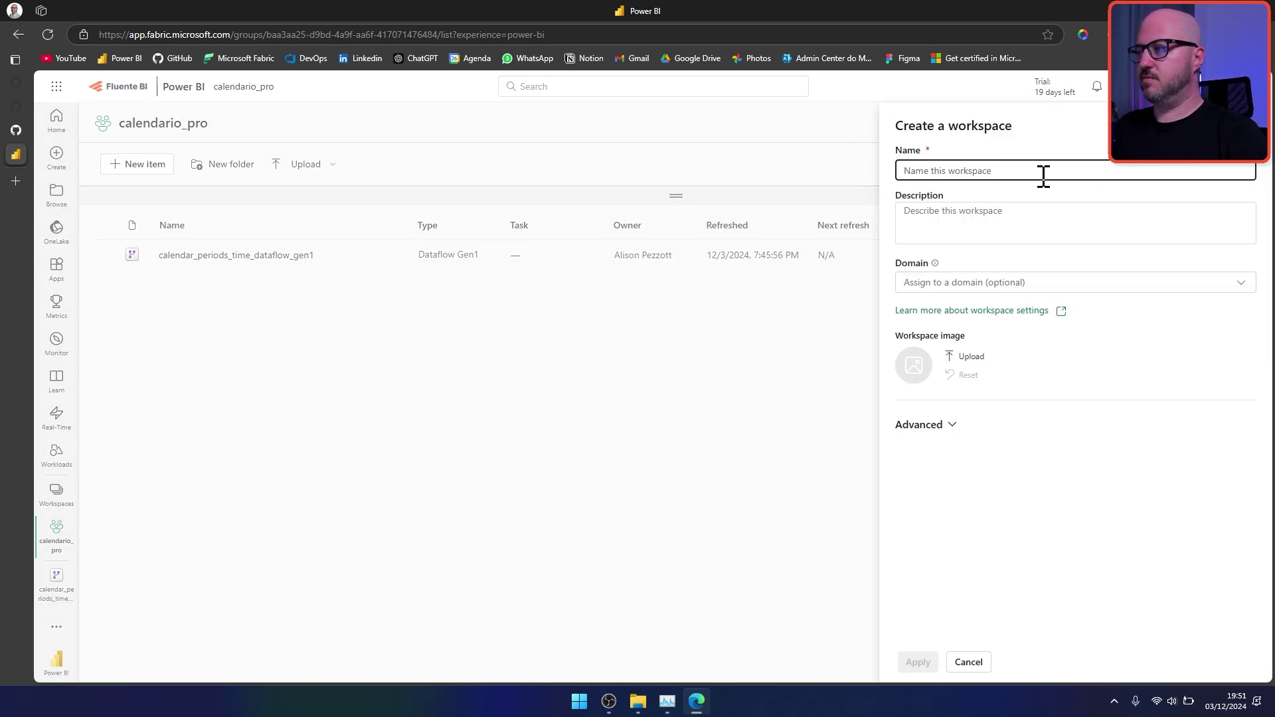
pyautogui.write('calendario_fabric')
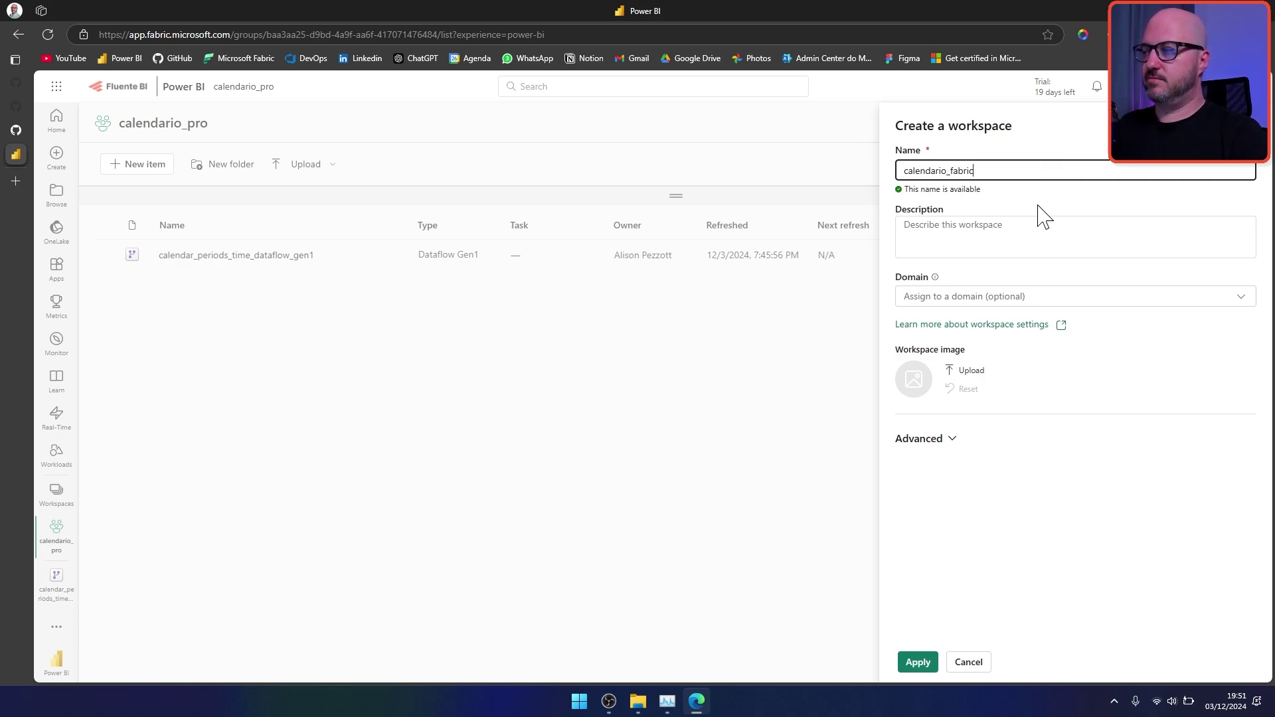
pyautogui.click(1038, 205)
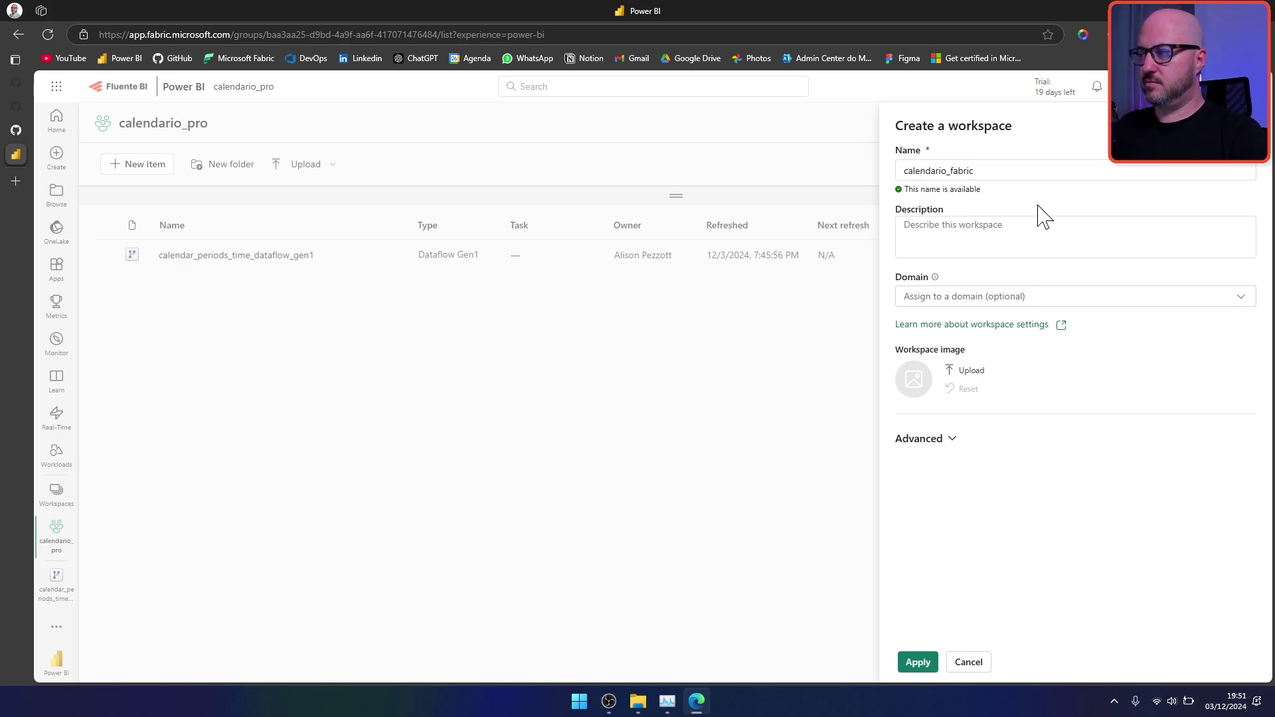
pyautogui.click(1017, 175)
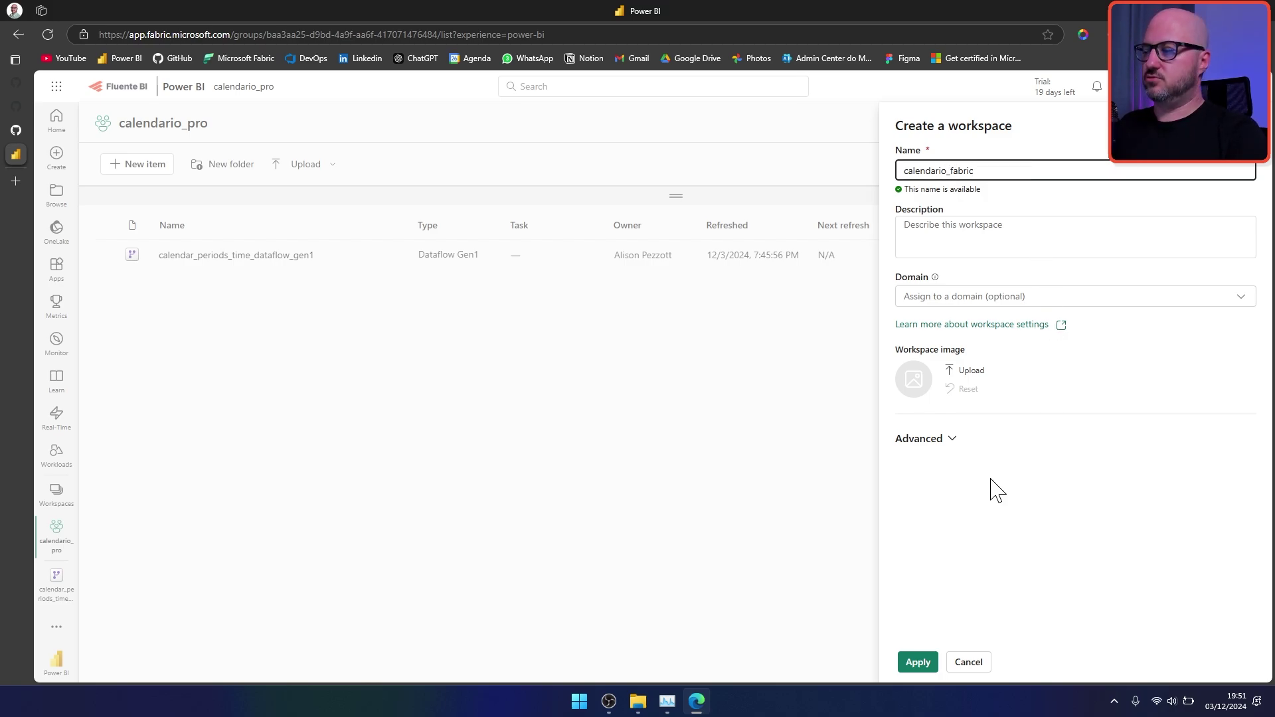
pyautogui.click(950, 441)
pyautogui.scroll(-3, 954, 461)
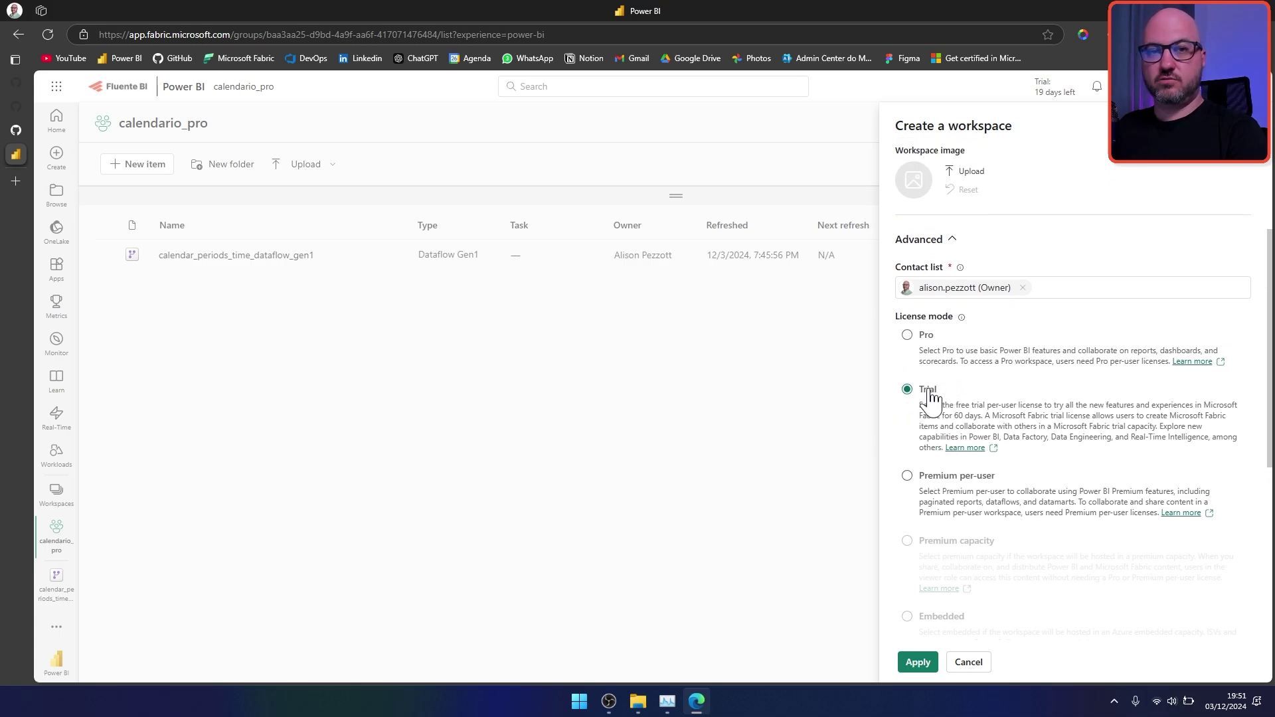
pyautogui.scroll(1, 916, 598)
pyautogui.click(918, 663)
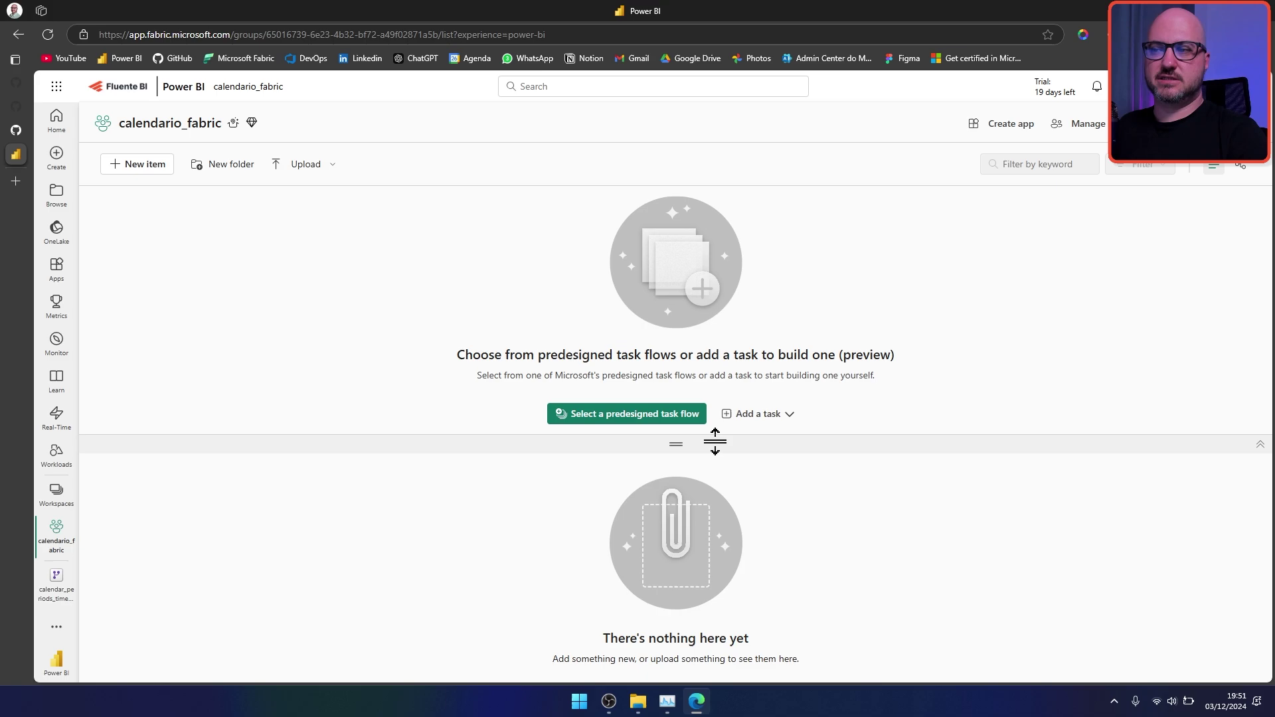
pyautogui.moveTo(670, 451); pyautogui.dragTo(720, 177)
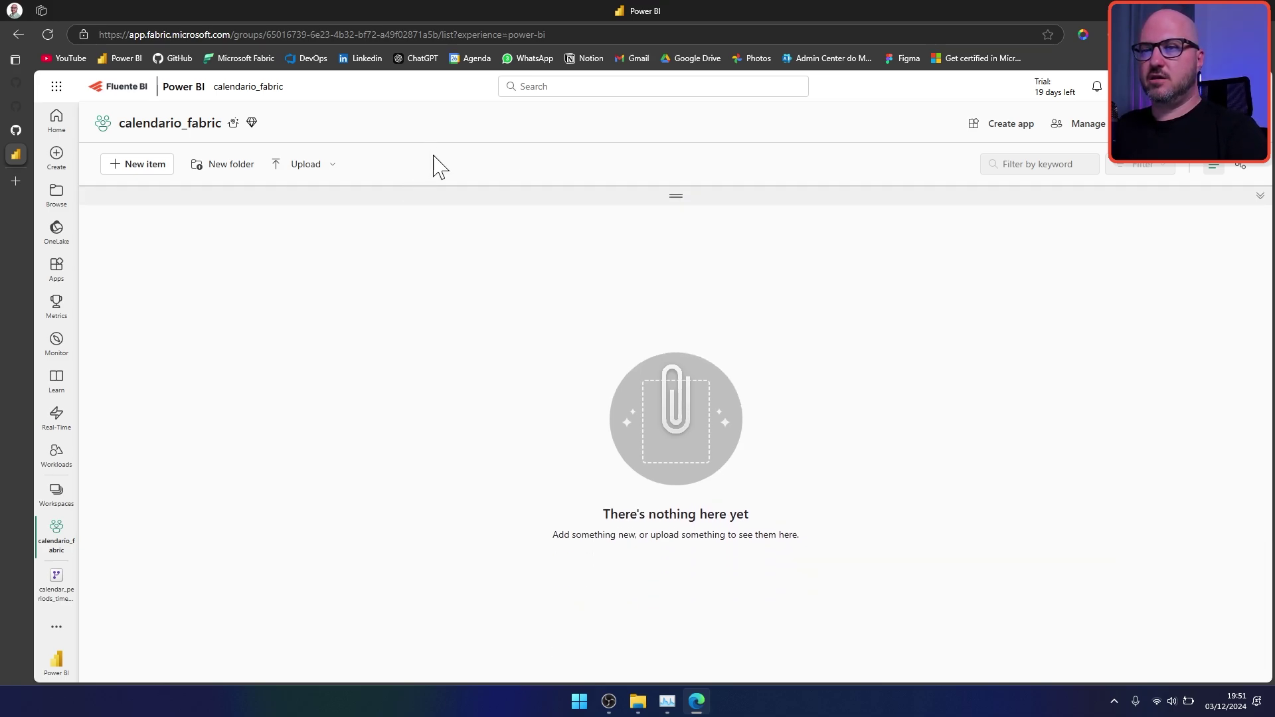
# Step: Create a lakehouse named Lakehouse in the calendario_fabric workspace, leaving lakehouse schemas disabled
pyautogui.click(126, 174)
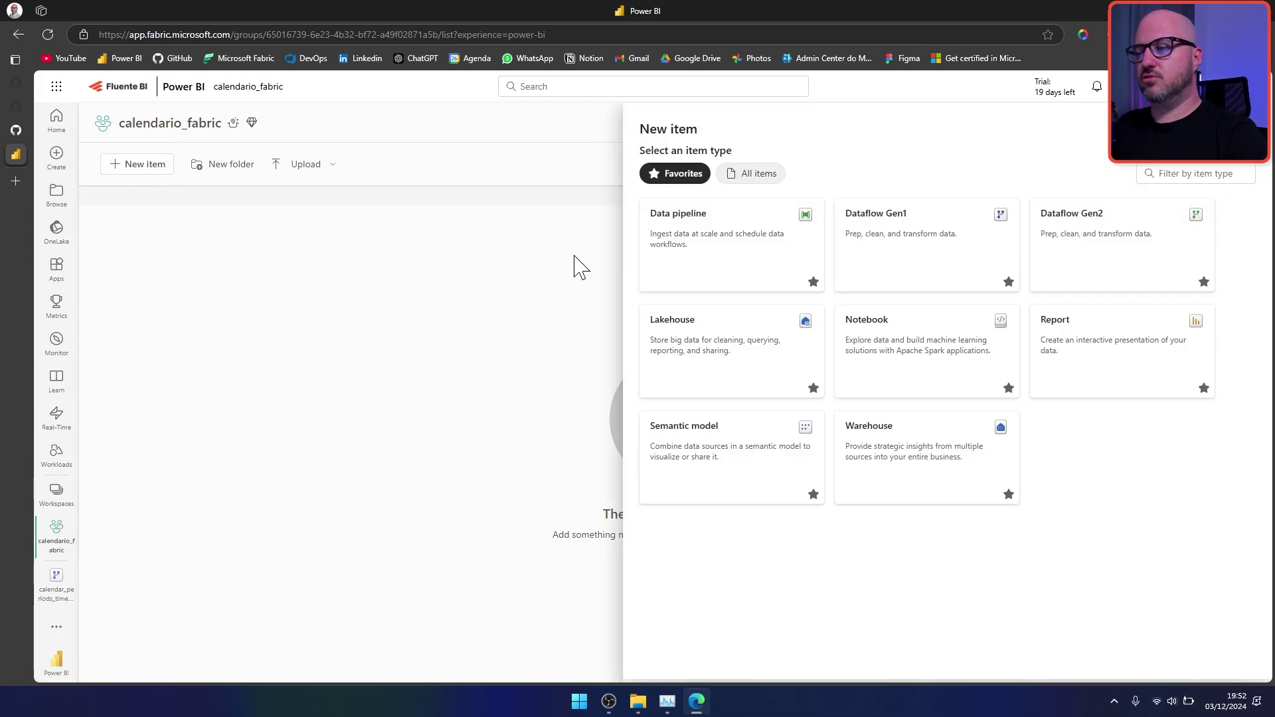
pyautogui.click(703, 358)
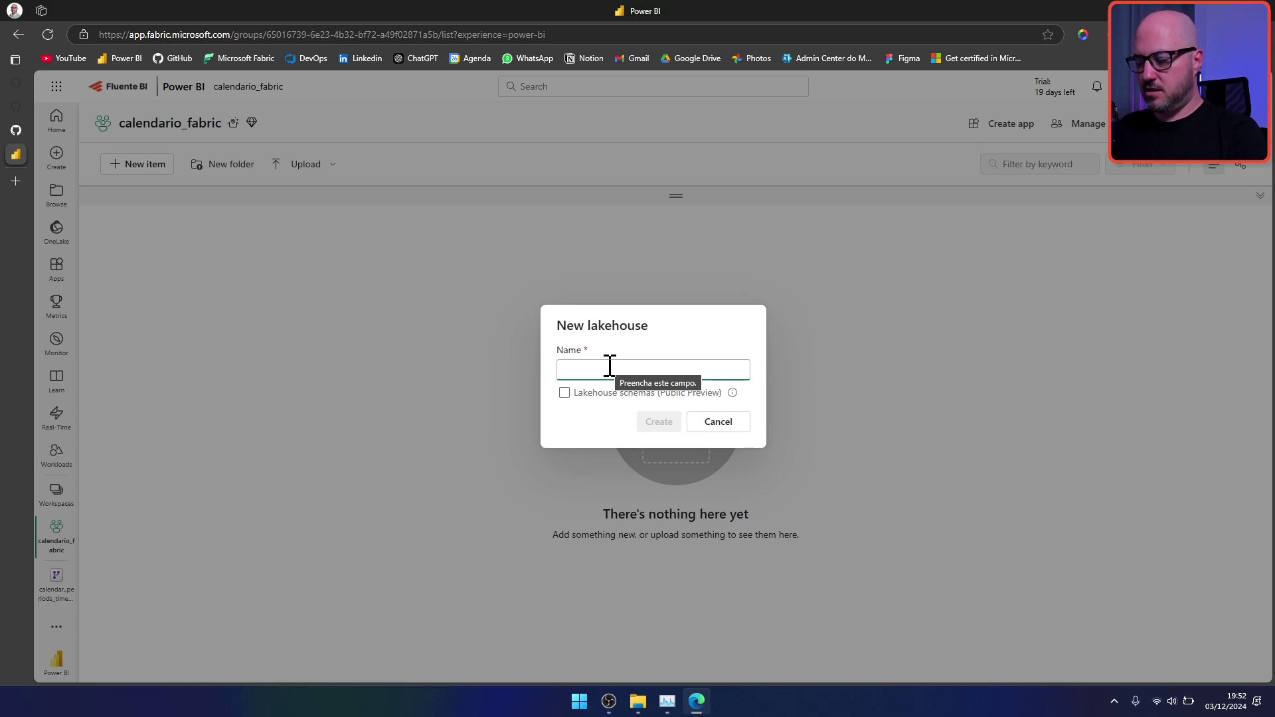
pyautogui.write('LA')
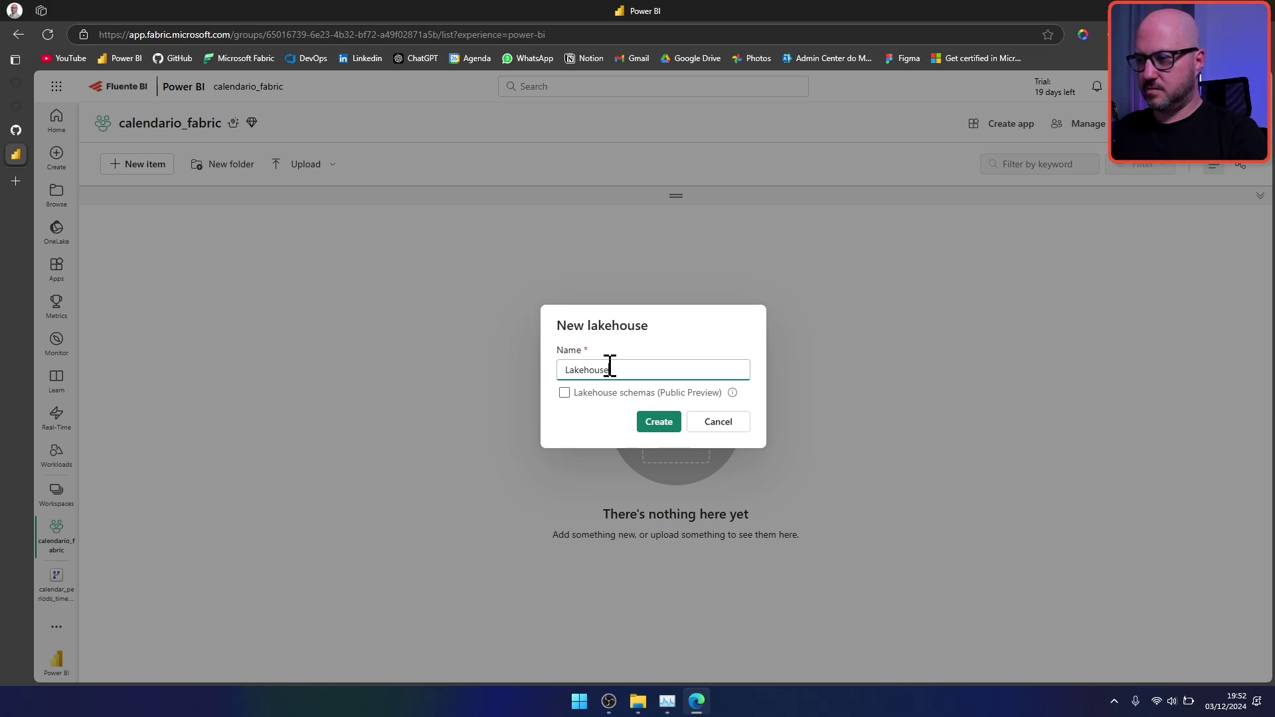
pyautogui.click(662, 426)
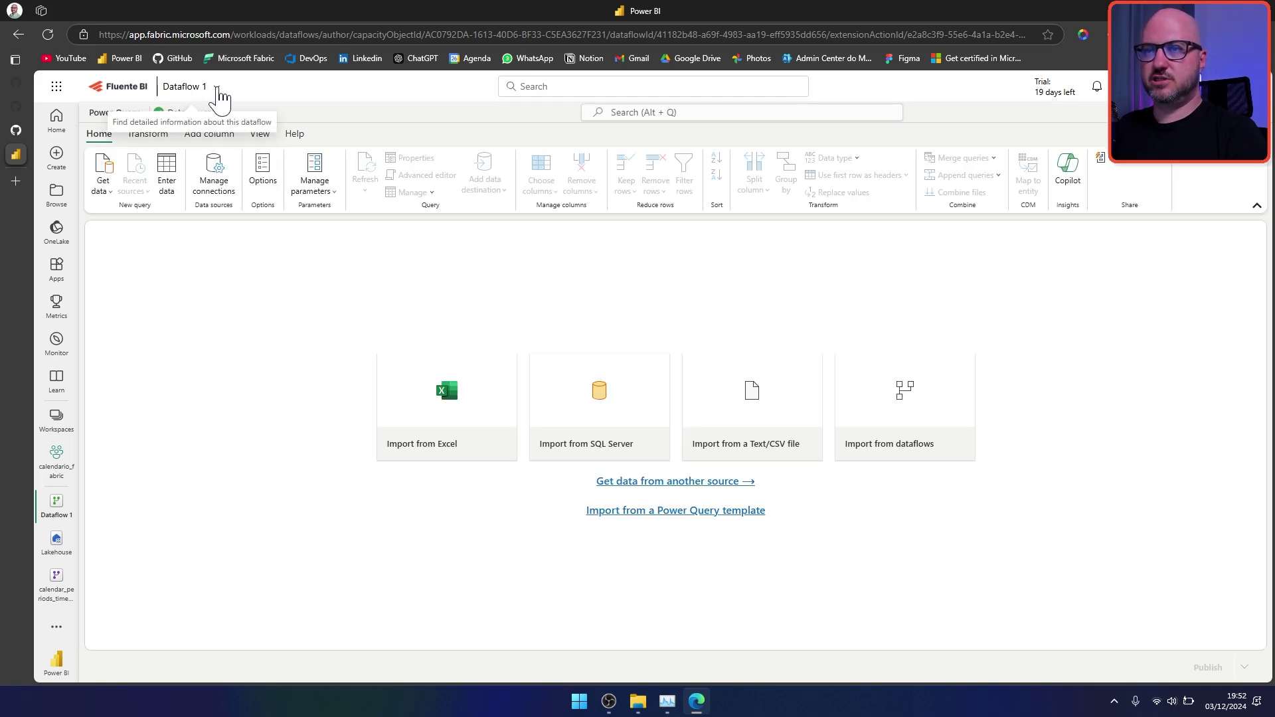
# Step: Rename the new dataflow as update_calendar_periods_time
pyautogui.click(218, 91)
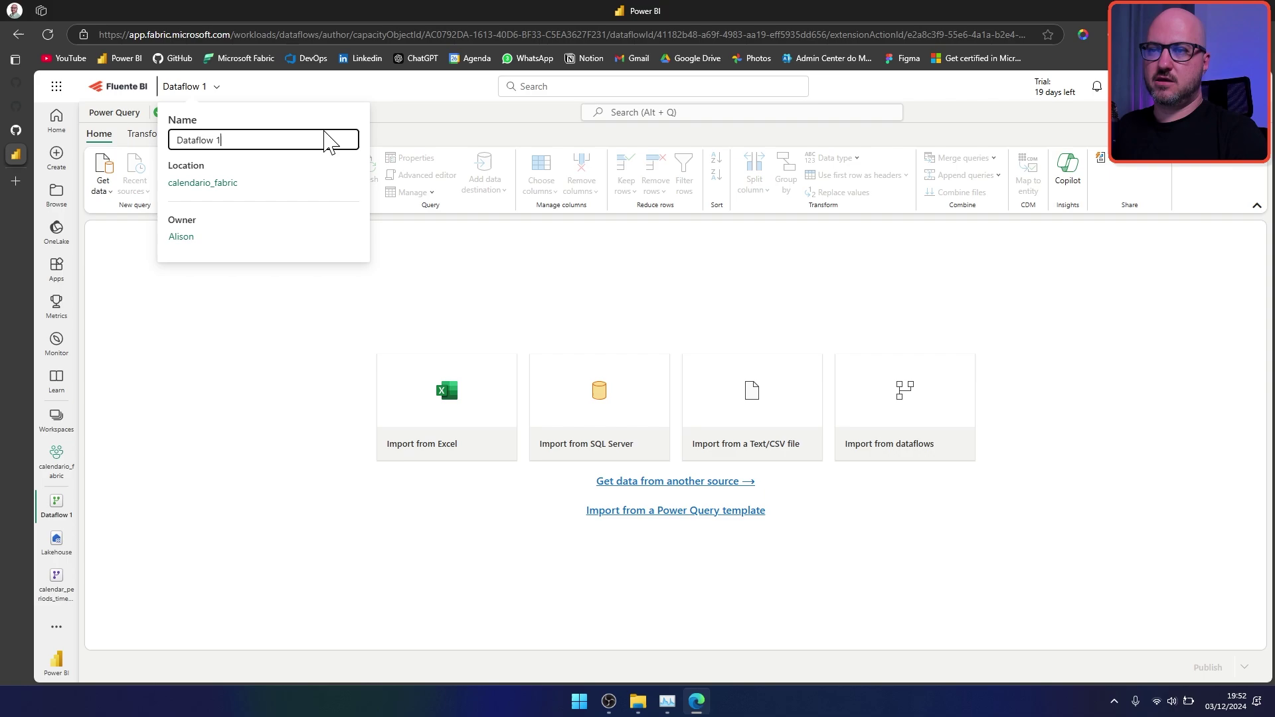
pyautogui.moveTo(325, 140); pyautogui.dragTo(166, 141)
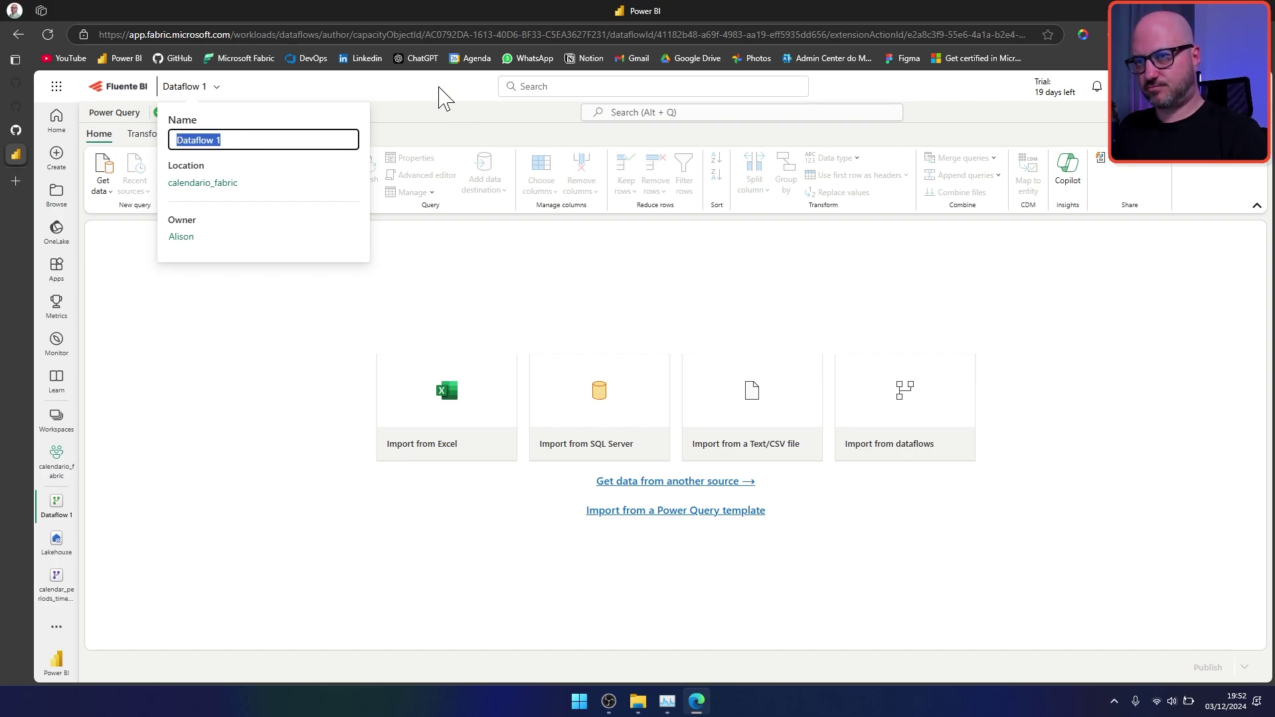
pyautogui.write('update_calendar_pe')
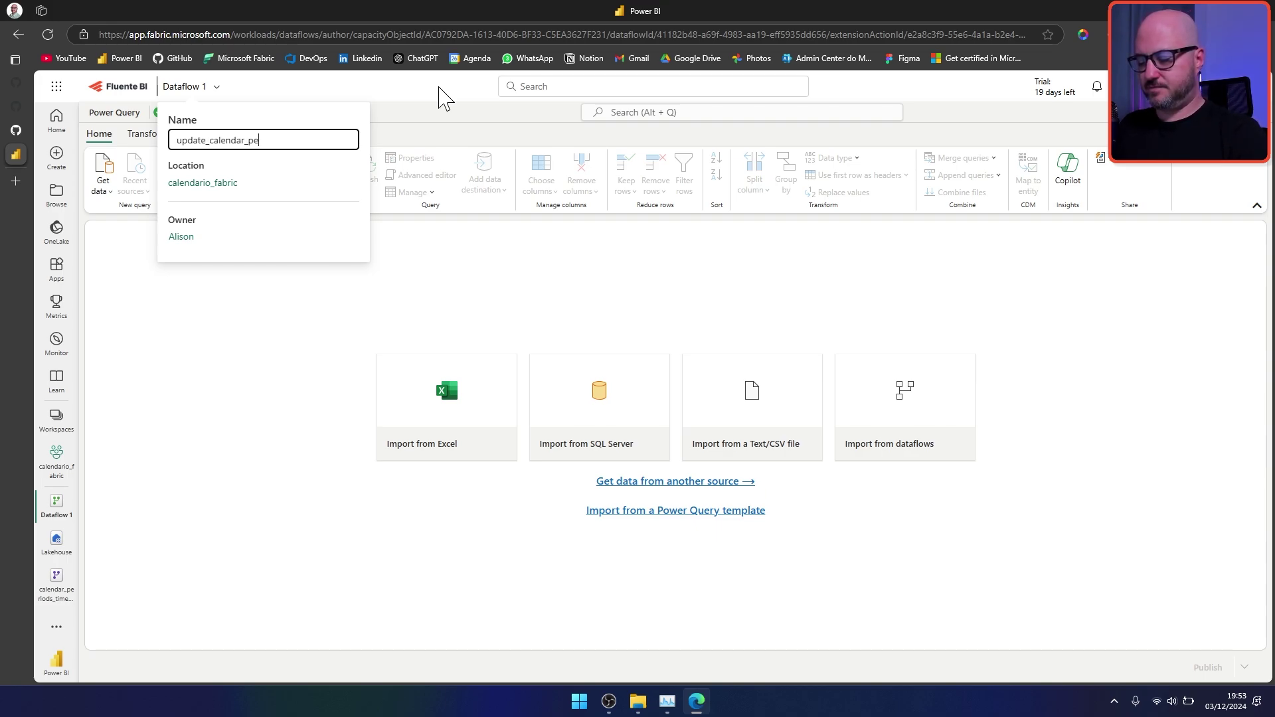
pyautogui.write('riods_time')
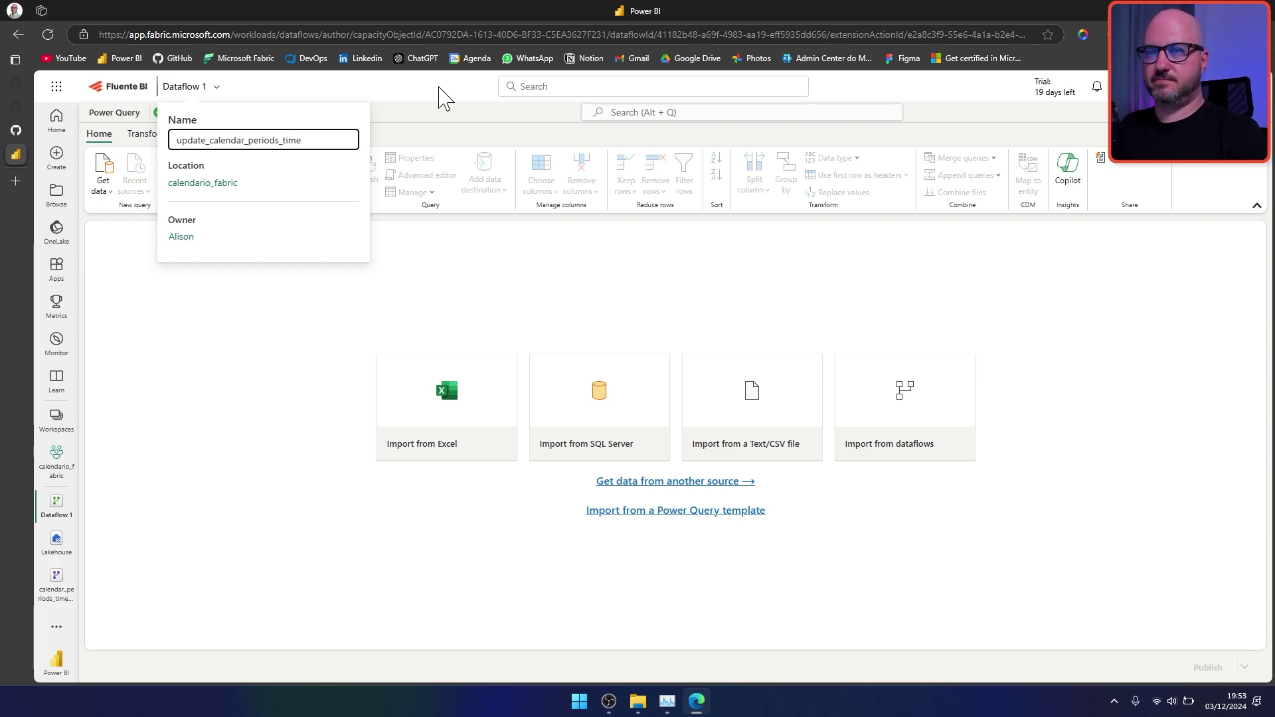
pyautogui.press('Return')
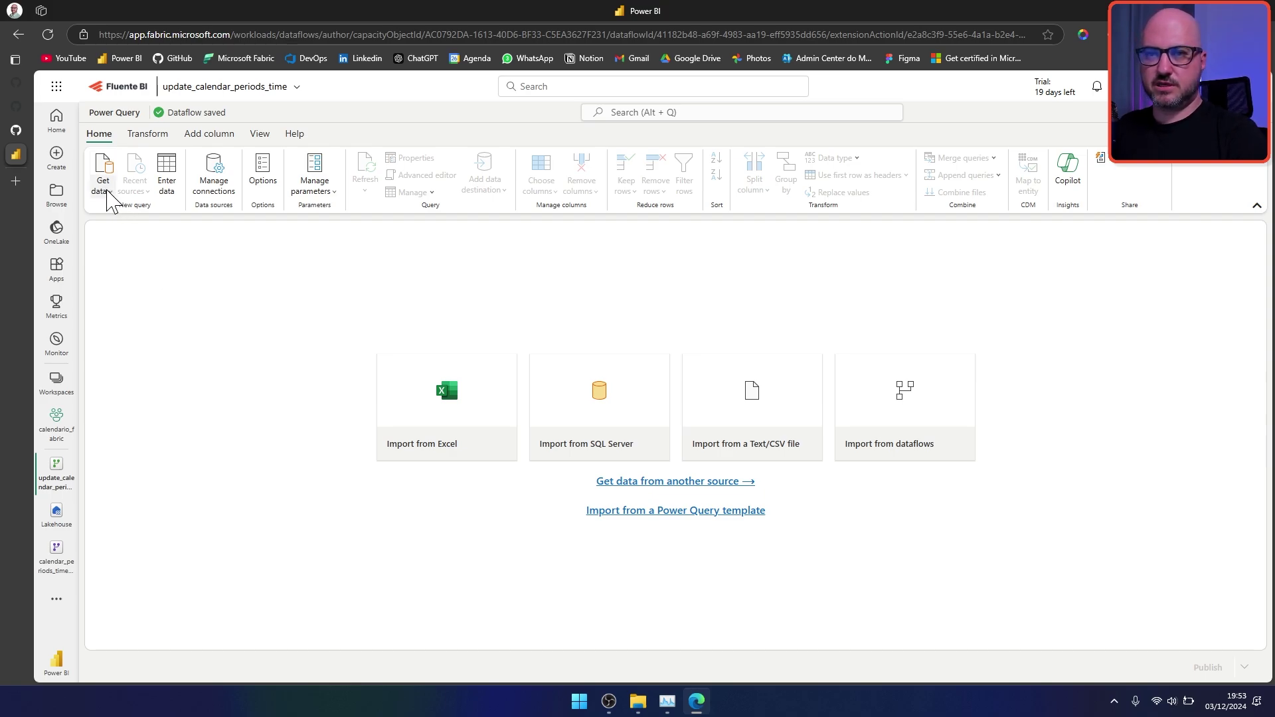
# Step: Start a blank query in the dataflow, and open the calendar.pq code in the GitHub repository to copy it
pyautogui.click(107, 193)
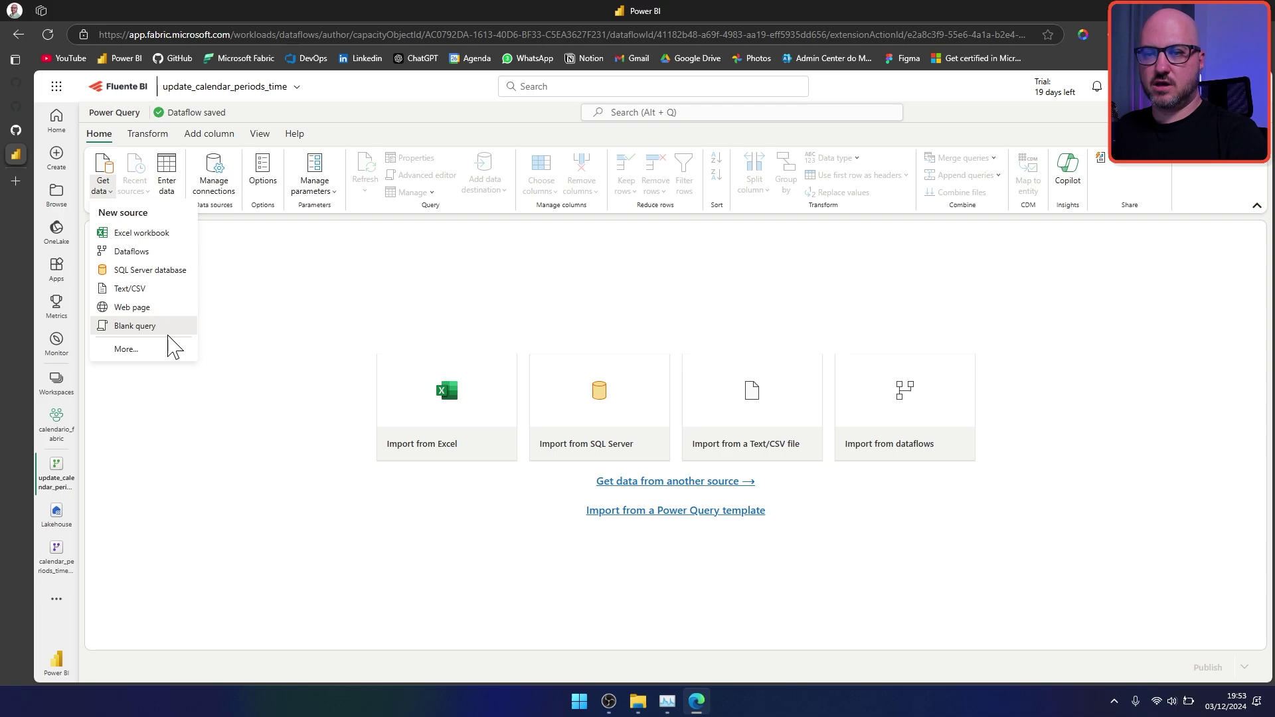
pyautogui.click(162, 325)
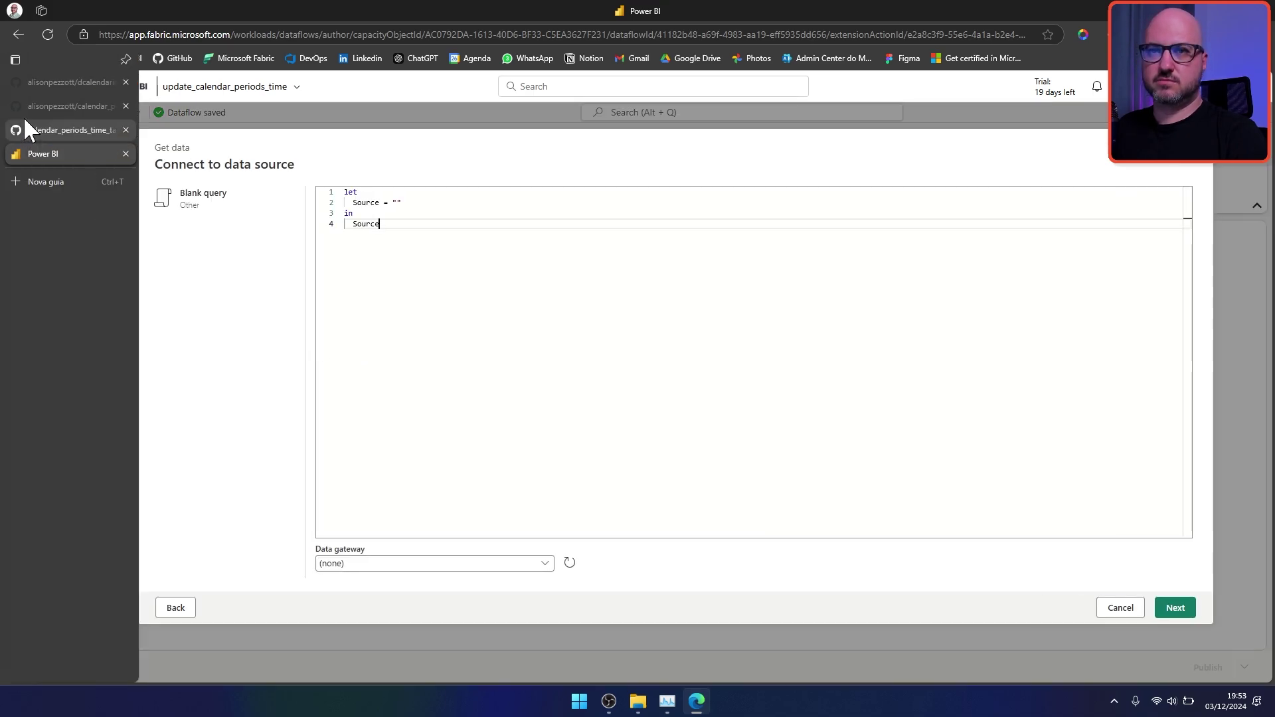
pyautogui.click(34, 105)
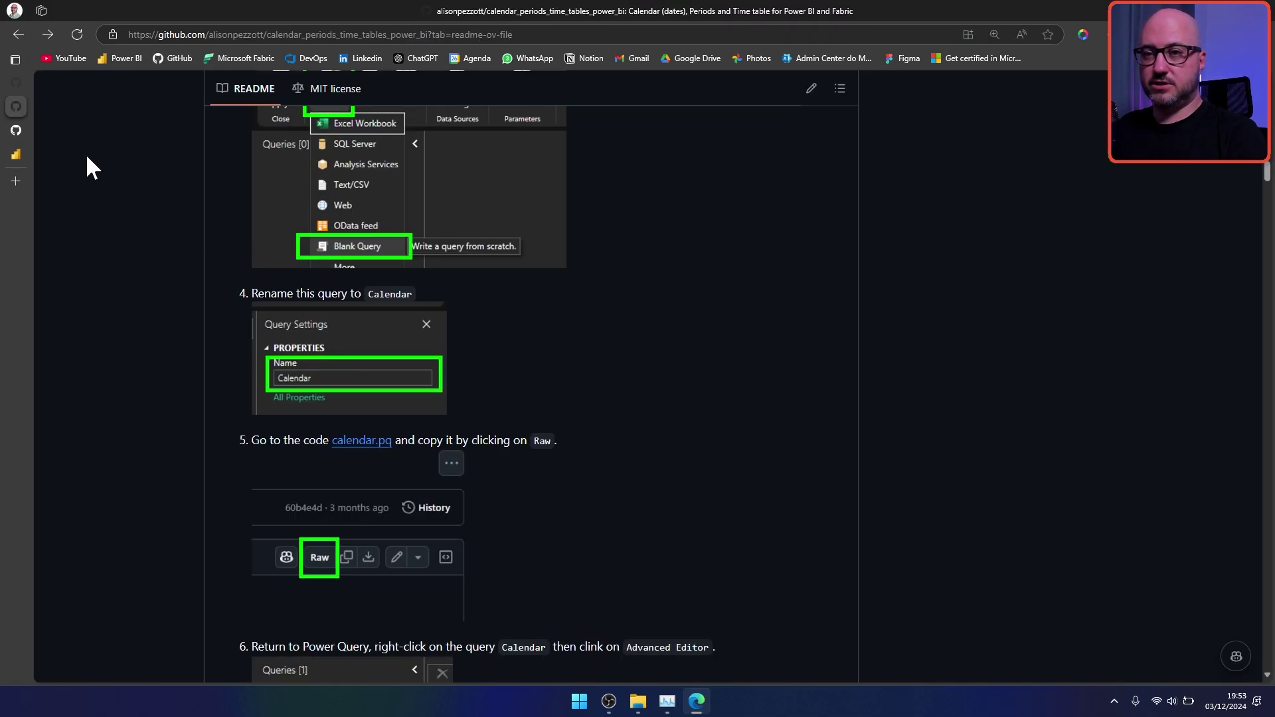
pyautogui.click(20, 126)
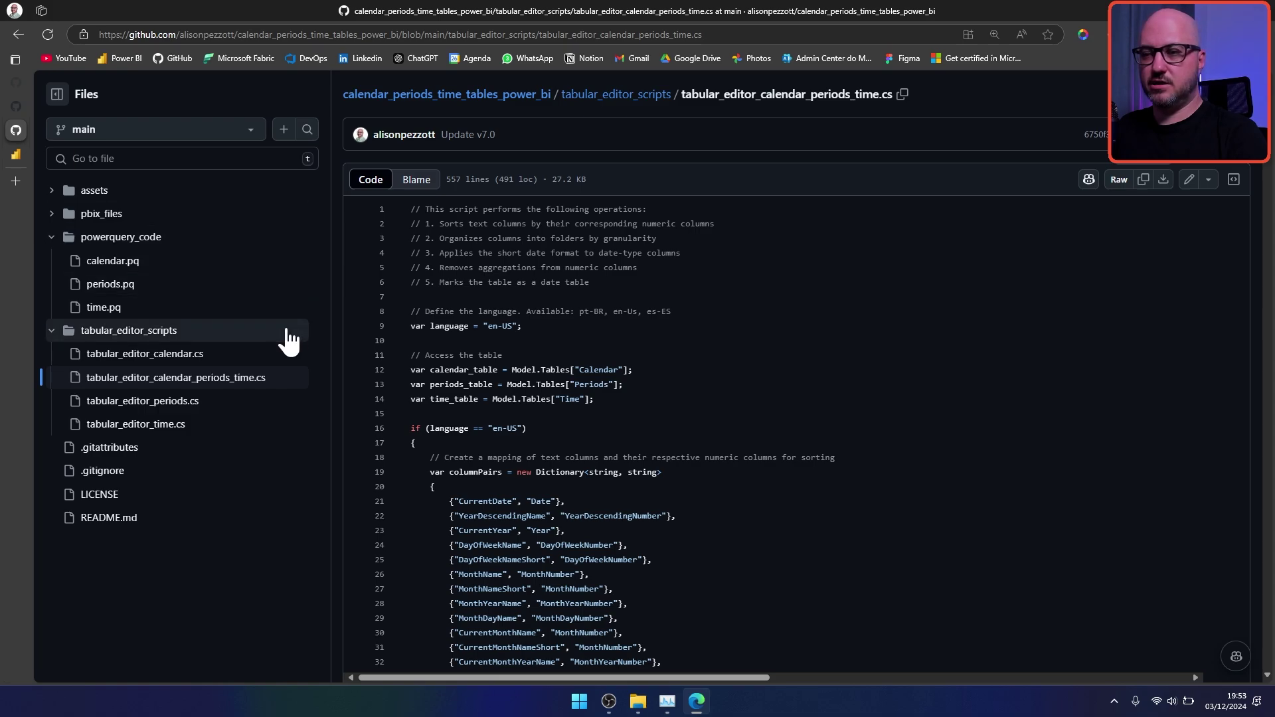
pyautogui.click(127, 260)
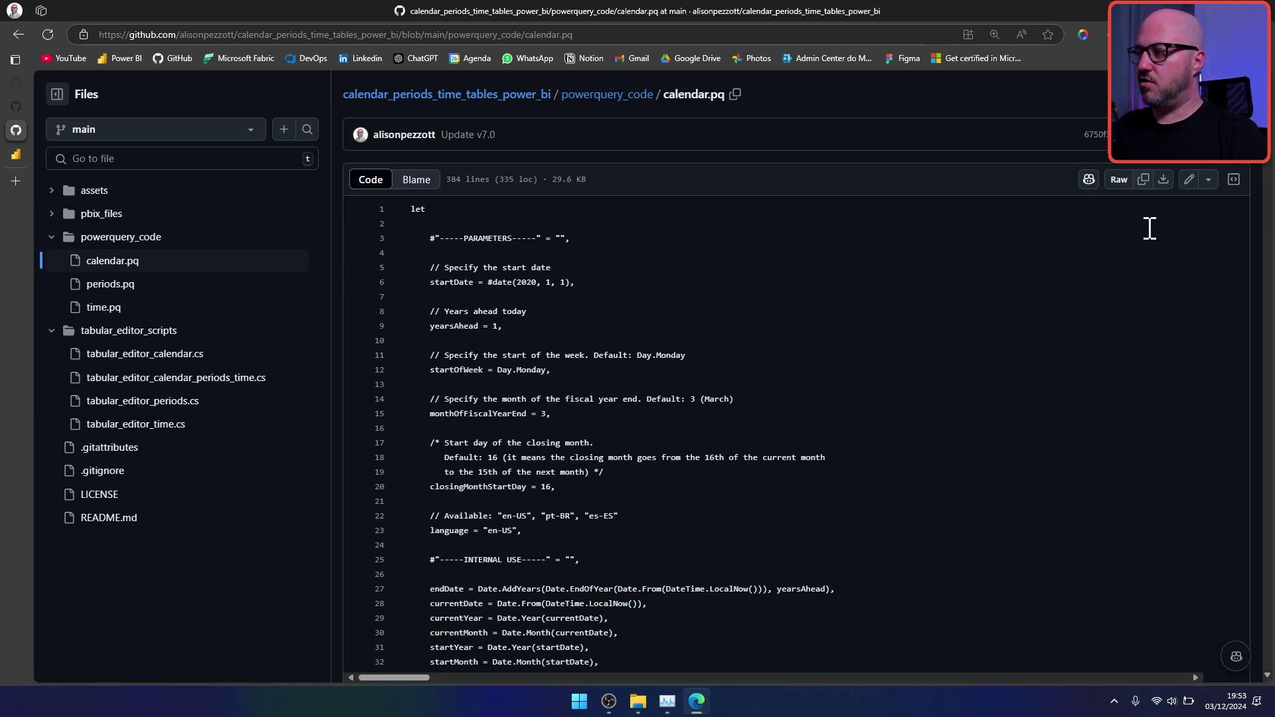
# Step: Return to the dataflow and replace the blank query's default code with the copied calendar.pq code
pyautogui.hotkey('ctrl', 'shift', 'Tab')
pyautogui.hotkey('alt', 'Tab')
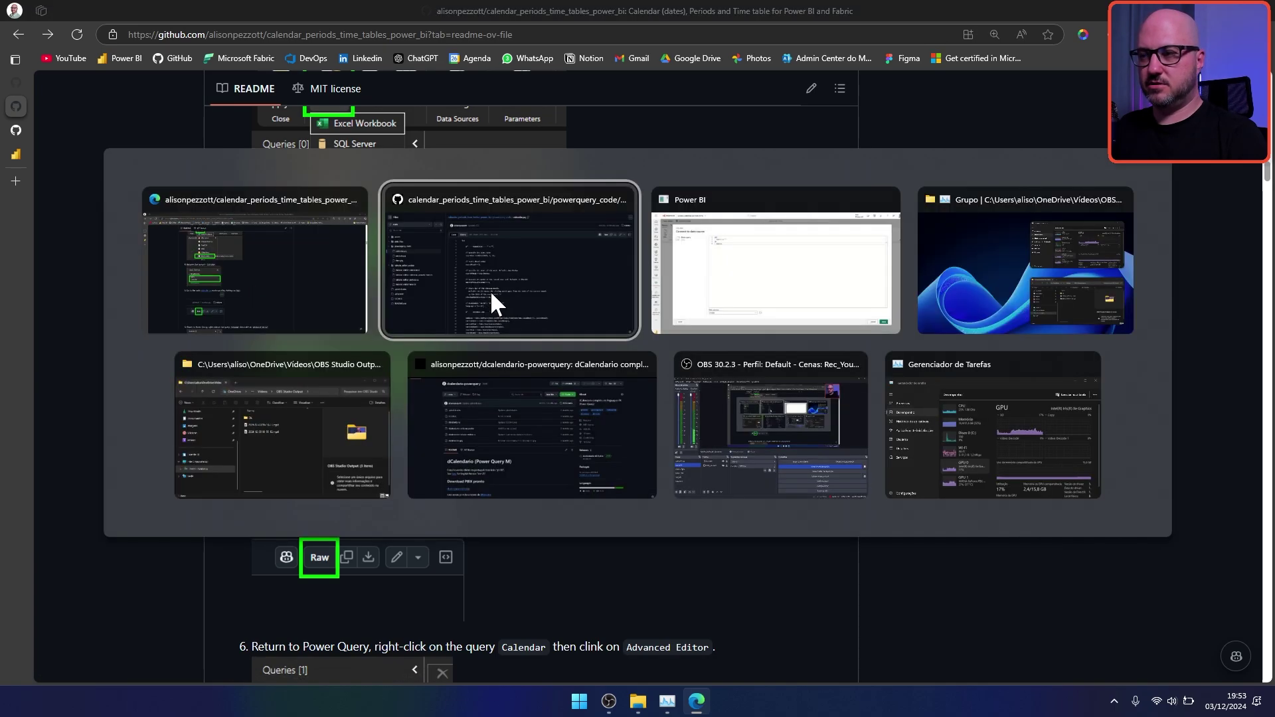
pyautogui.press('Escape')
pyautogui.hotkey('ctrl', 'Tab')
pyautogui.hotkey('ctrl', 'Tab')
pyautogui.moveTo(433, 264); pyautogui.dragTo(312, 184)
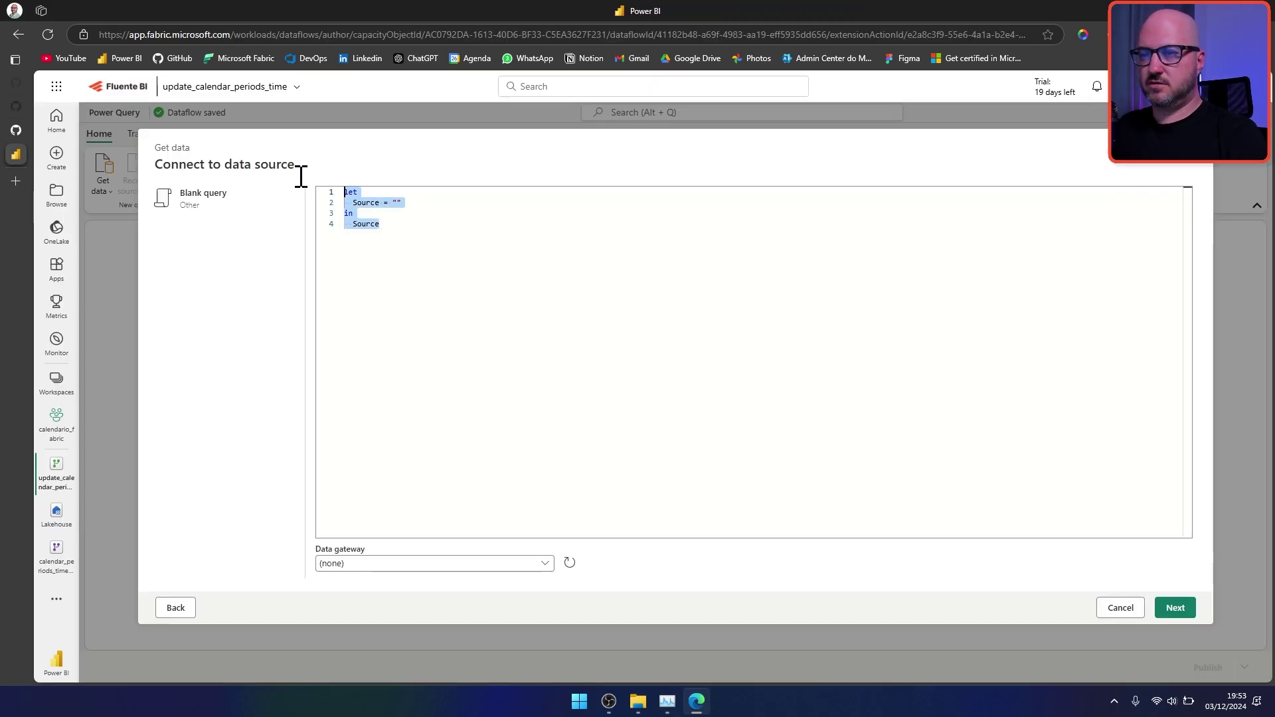
pyautogui.hotkey('ctrl', 'v')
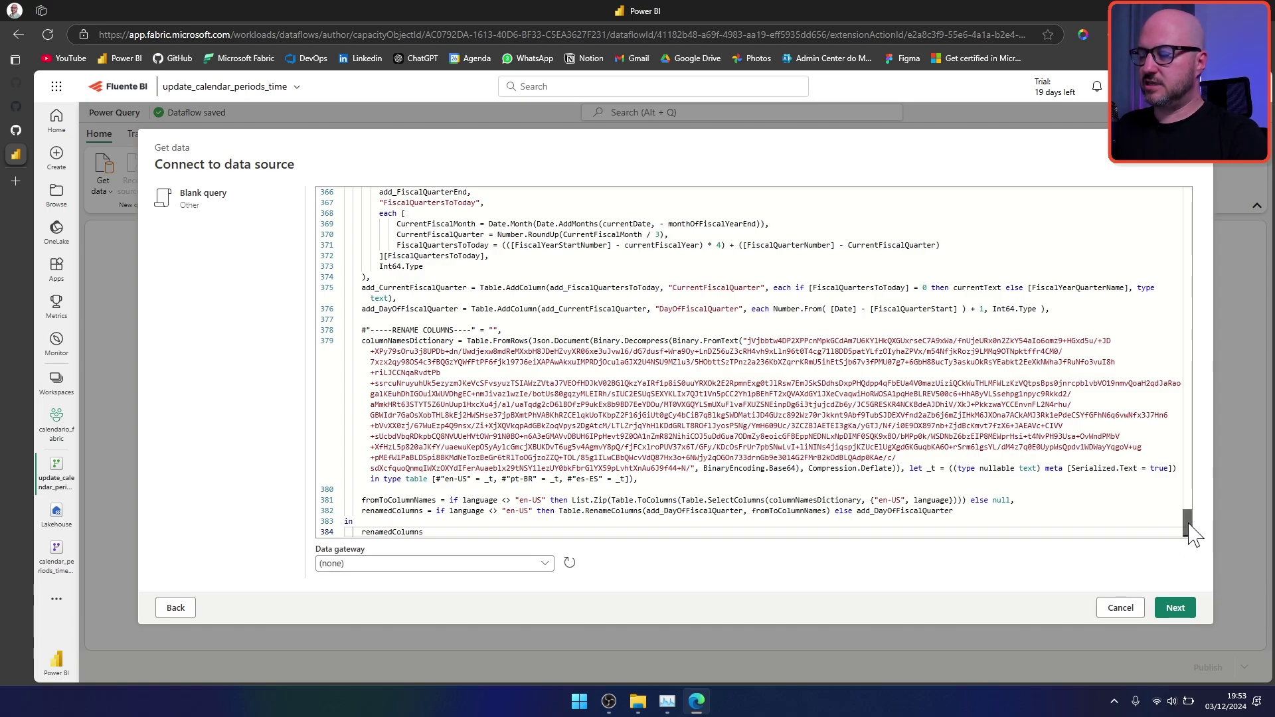
# Step: Set the language parameter in the pasted calendar code to "es-ES" and create the query
pyautogui.moveTo(1189, 525); pyautogui.dragTo(1199, 199)
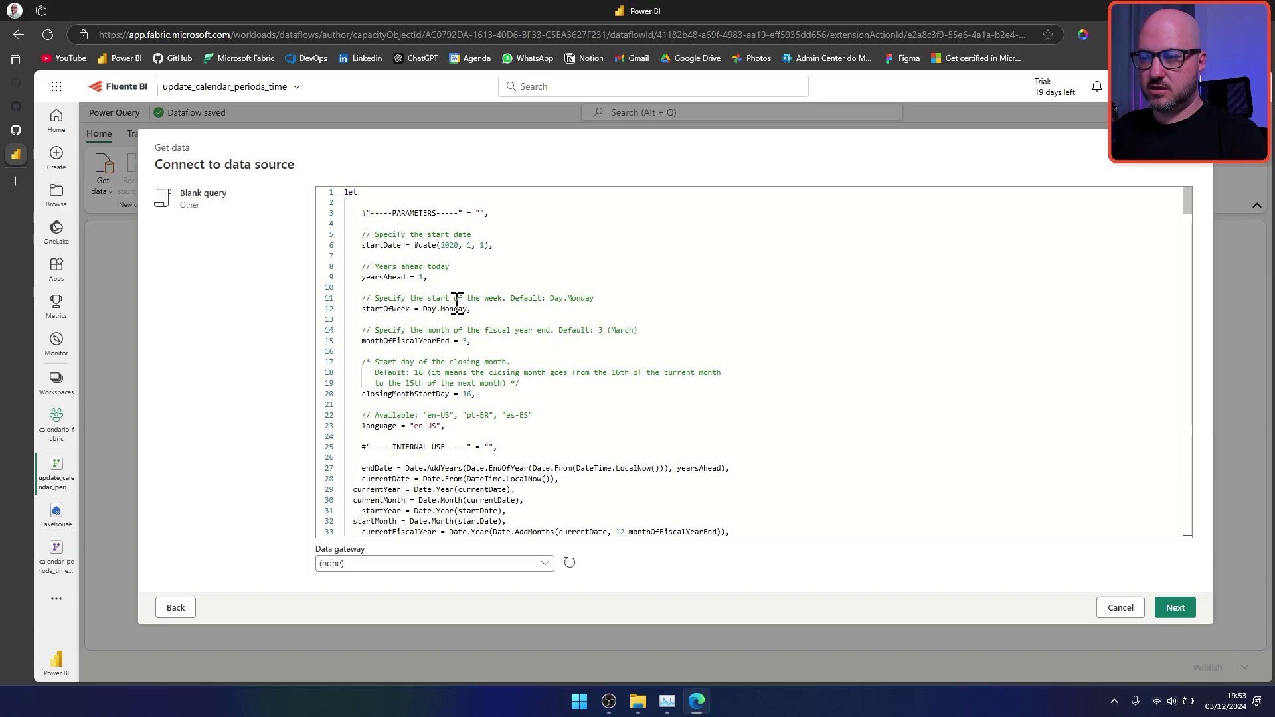
pyautogui.scroll(-1, 455, 296)
pyautogui.click(424, 394)
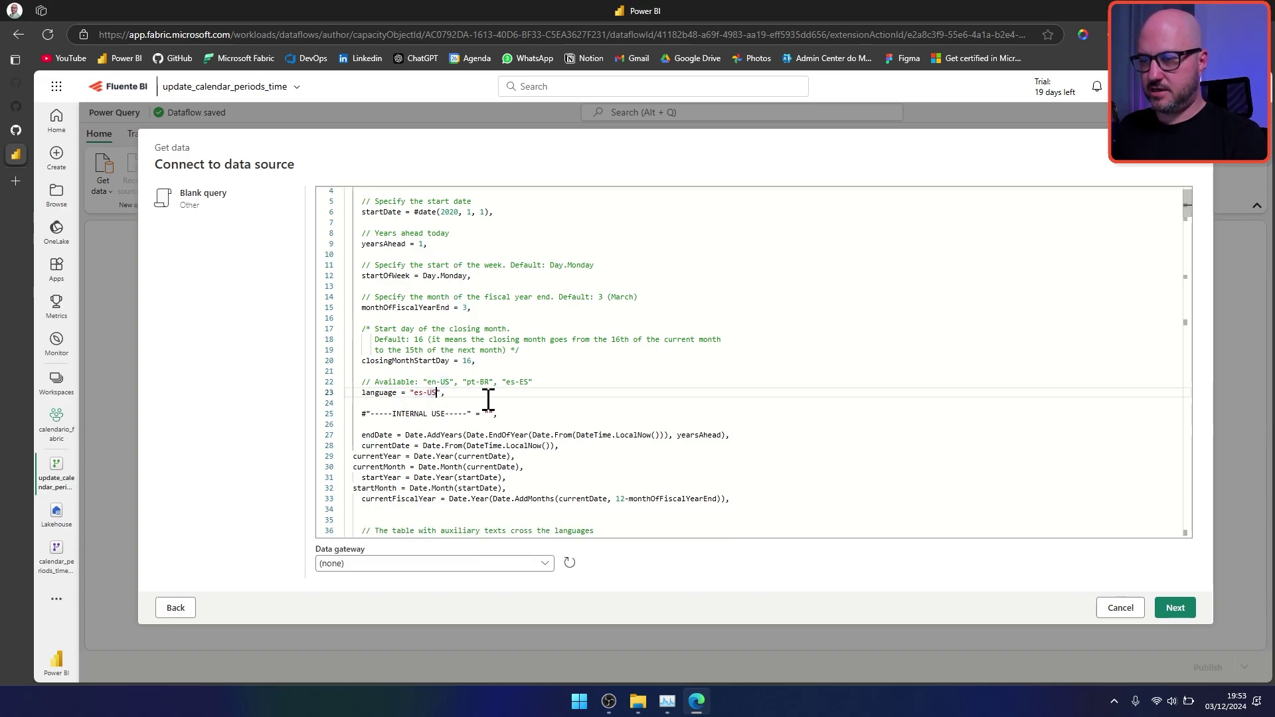
pyautogui.write('es-Es')
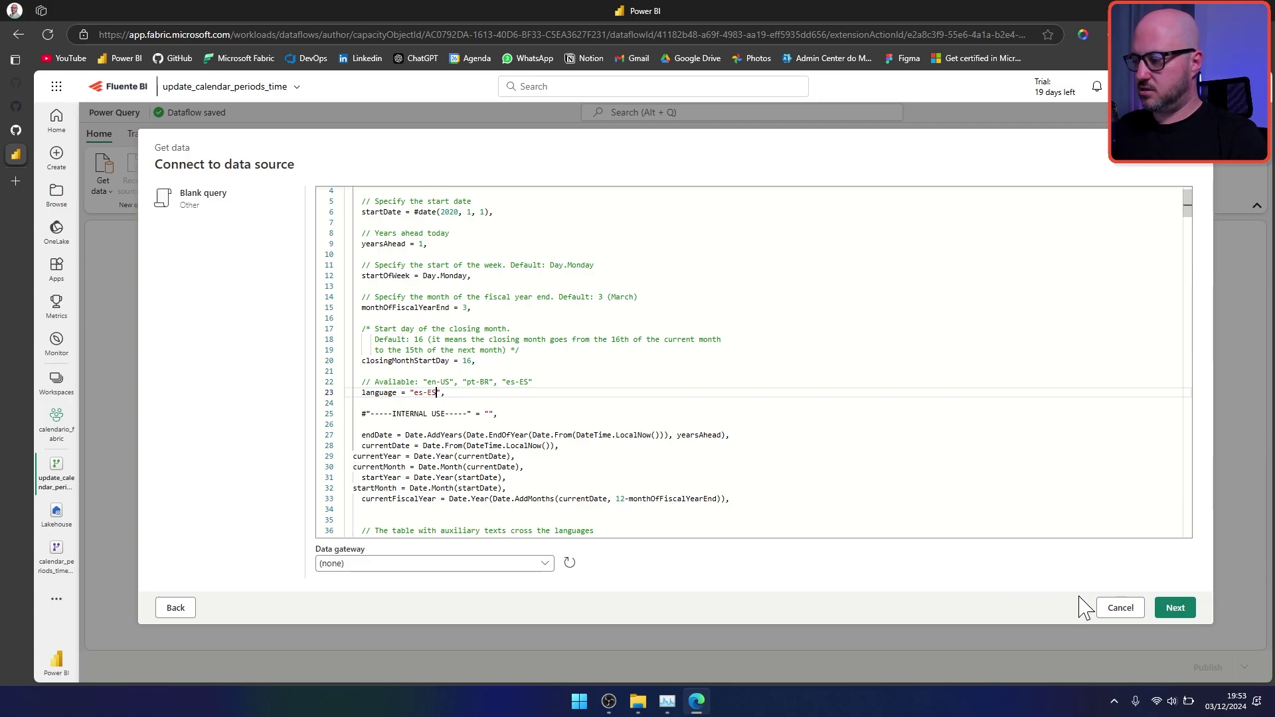
pyautogui.click(1169, 610)
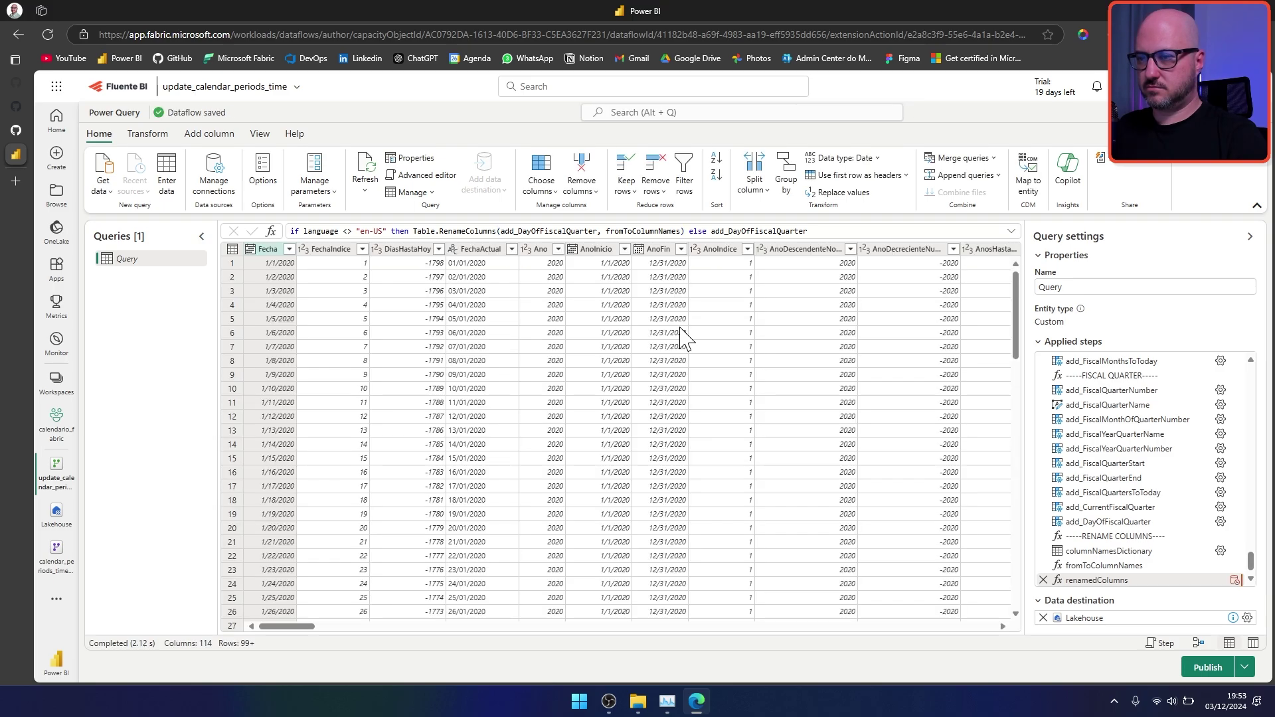
# Step: Rename the new calendar query as Calendario
pyautogui.click(1087, 286)
pyautogui.doubleClick(1090, 287)
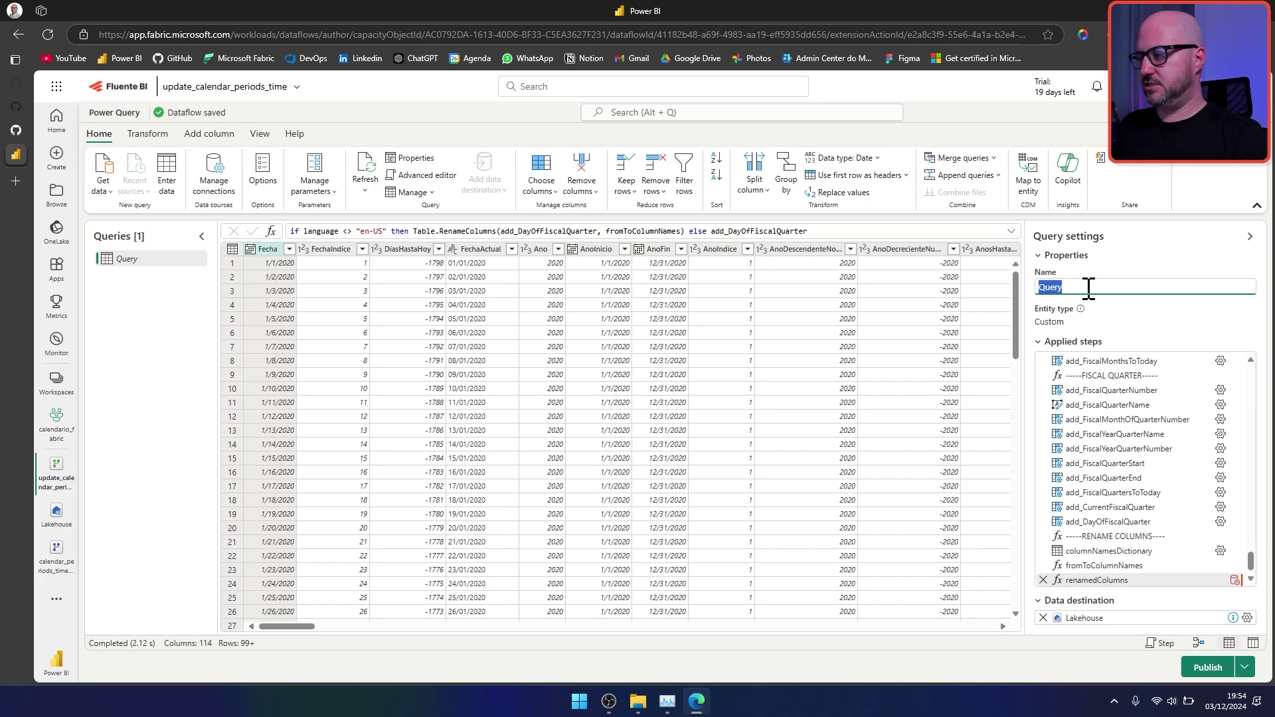
pyautogui.write('Calendario')
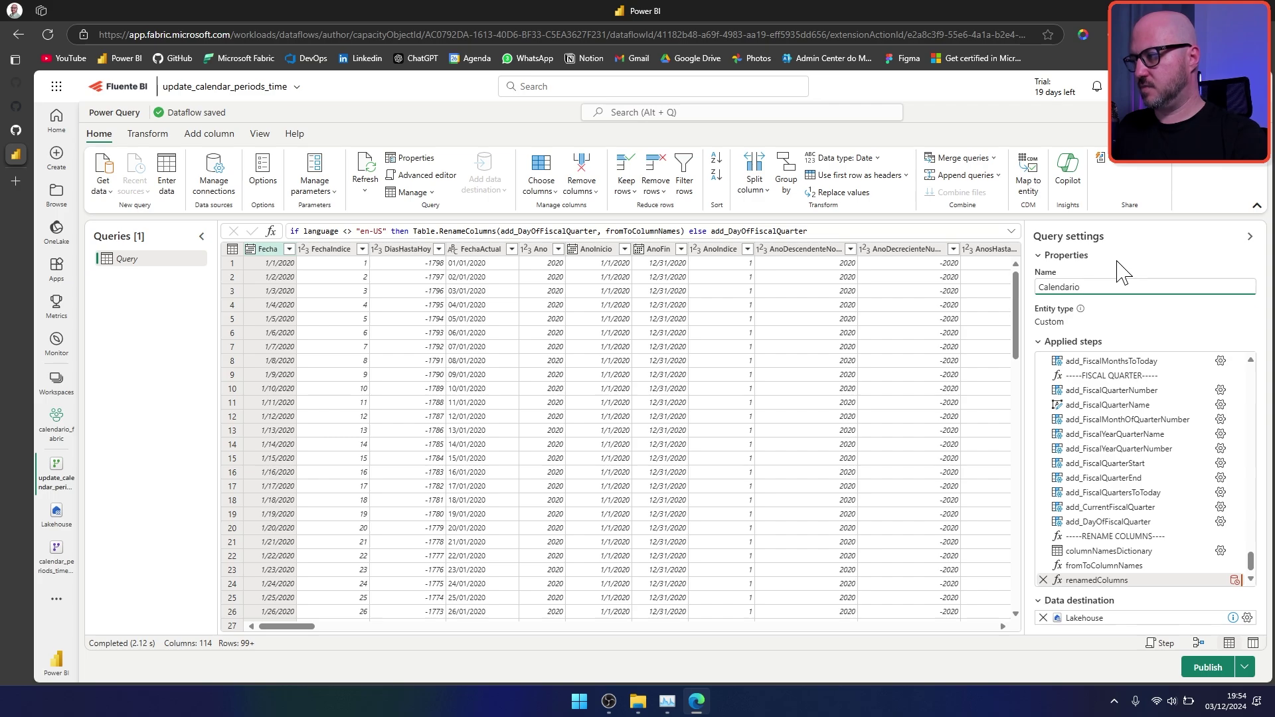
pyautogui.click(1116, 261)
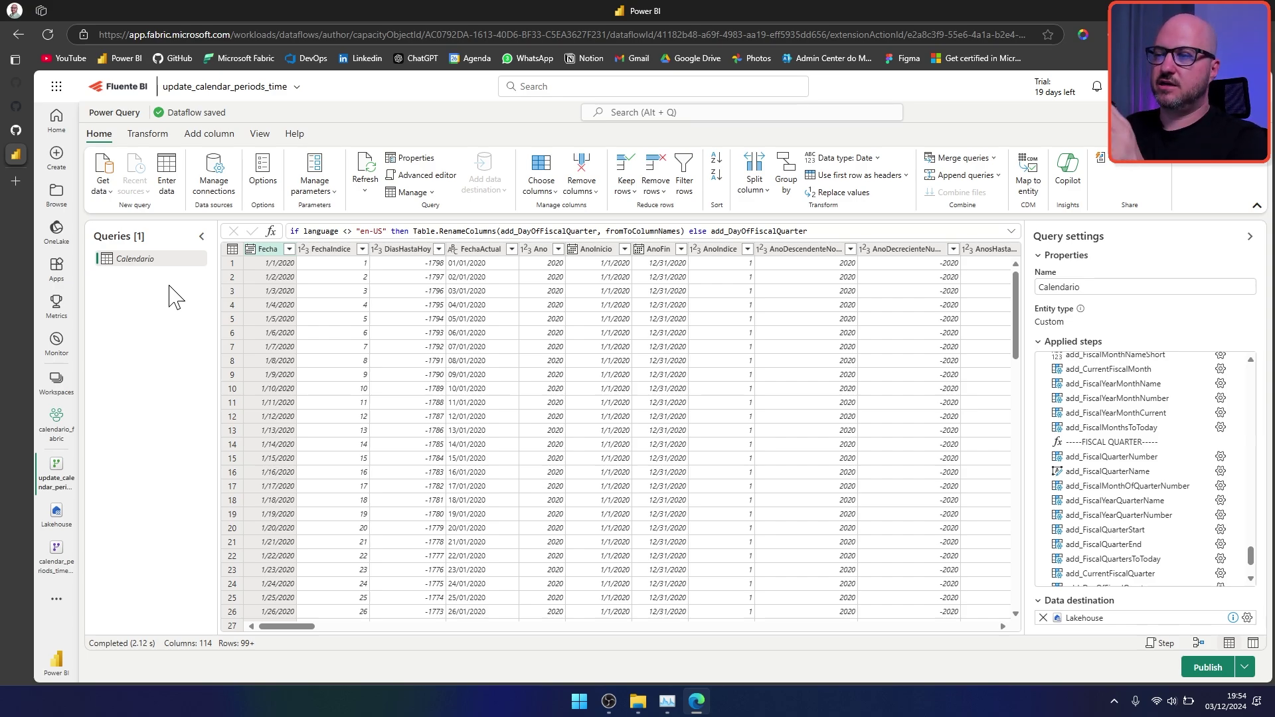
# Step: Start another blank query and replace its default code with the periods.pq code copied from the GitHub repository
pyautogui.click(101, 189)
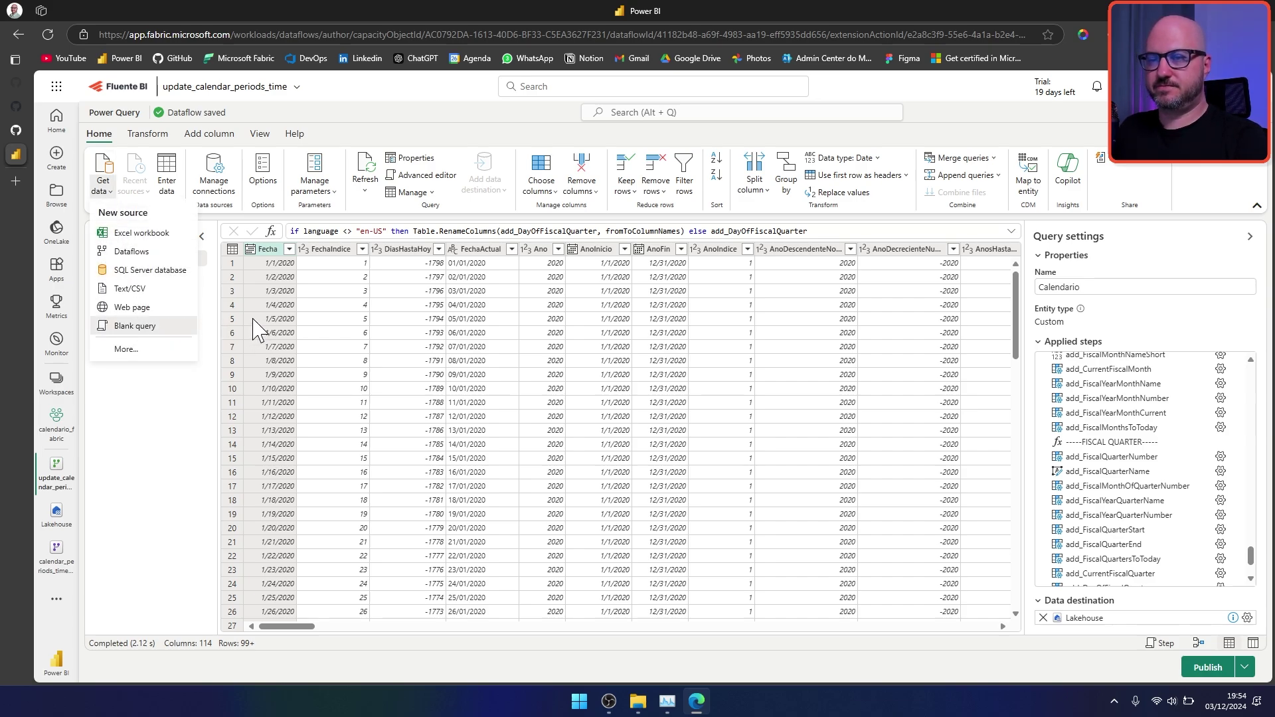
pyautogui.click(143, 325)
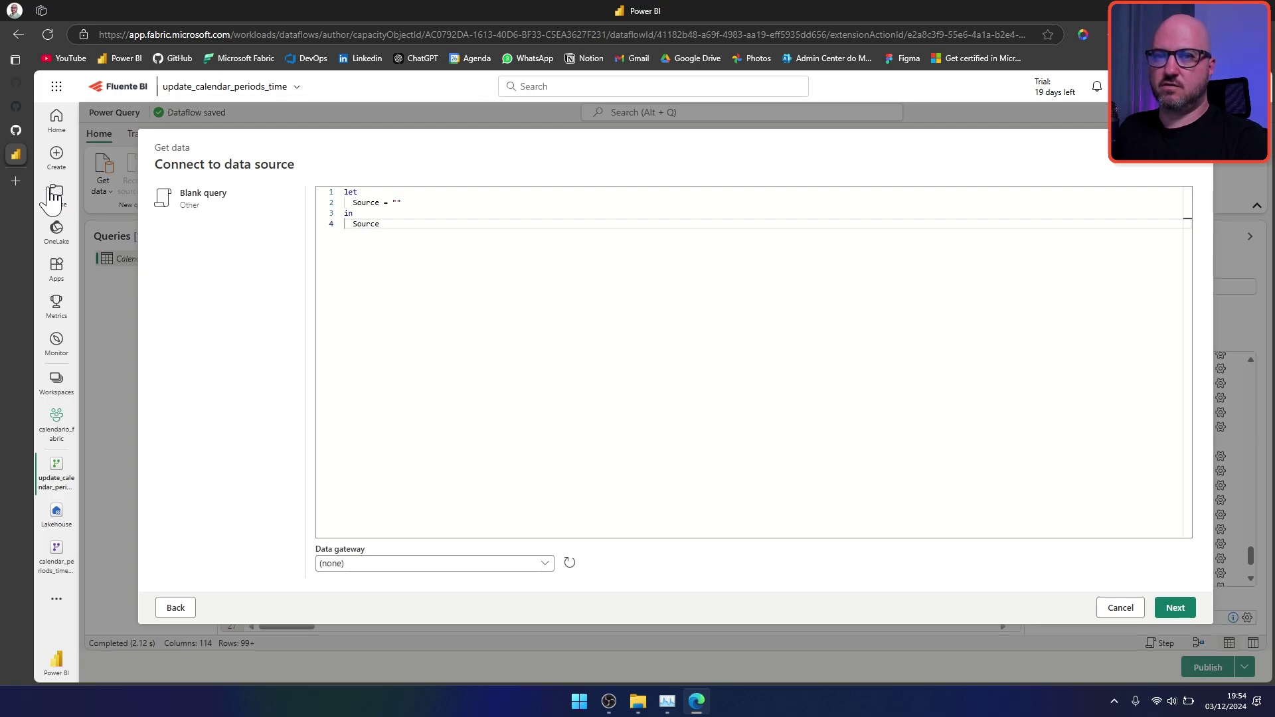
pyautogui.click(16, 131)
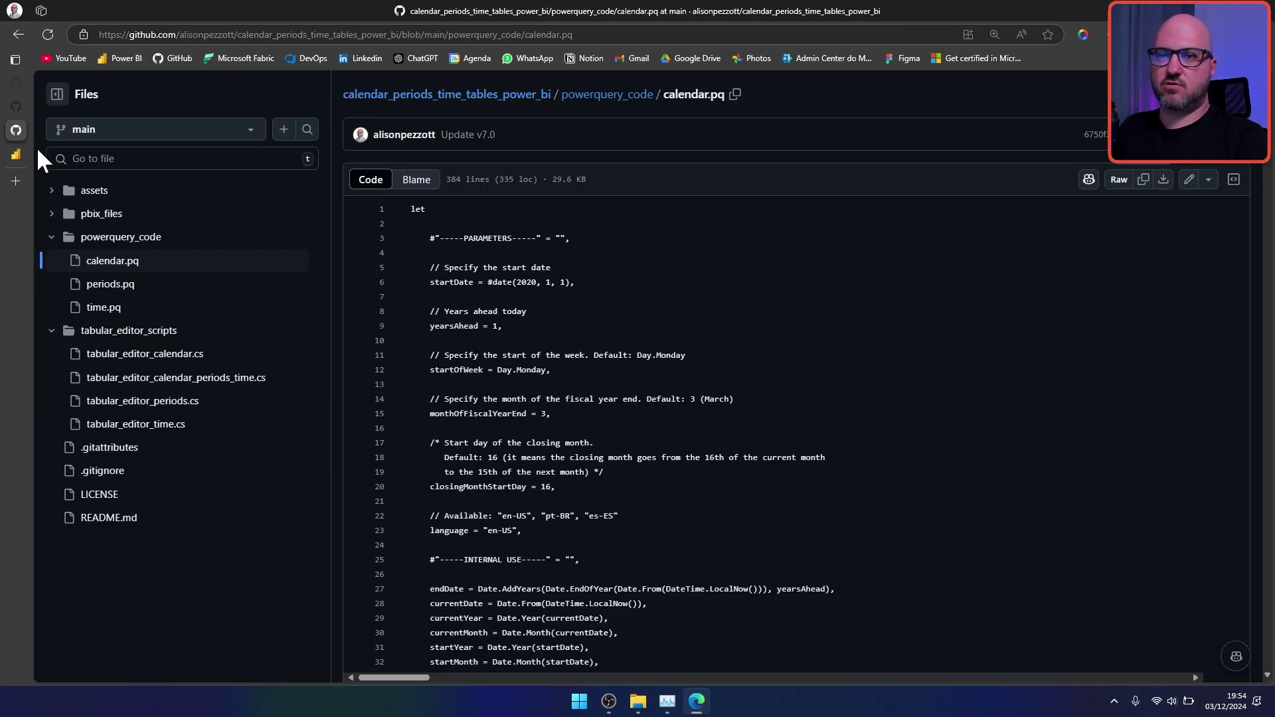
pyautogui.click(122, 292)
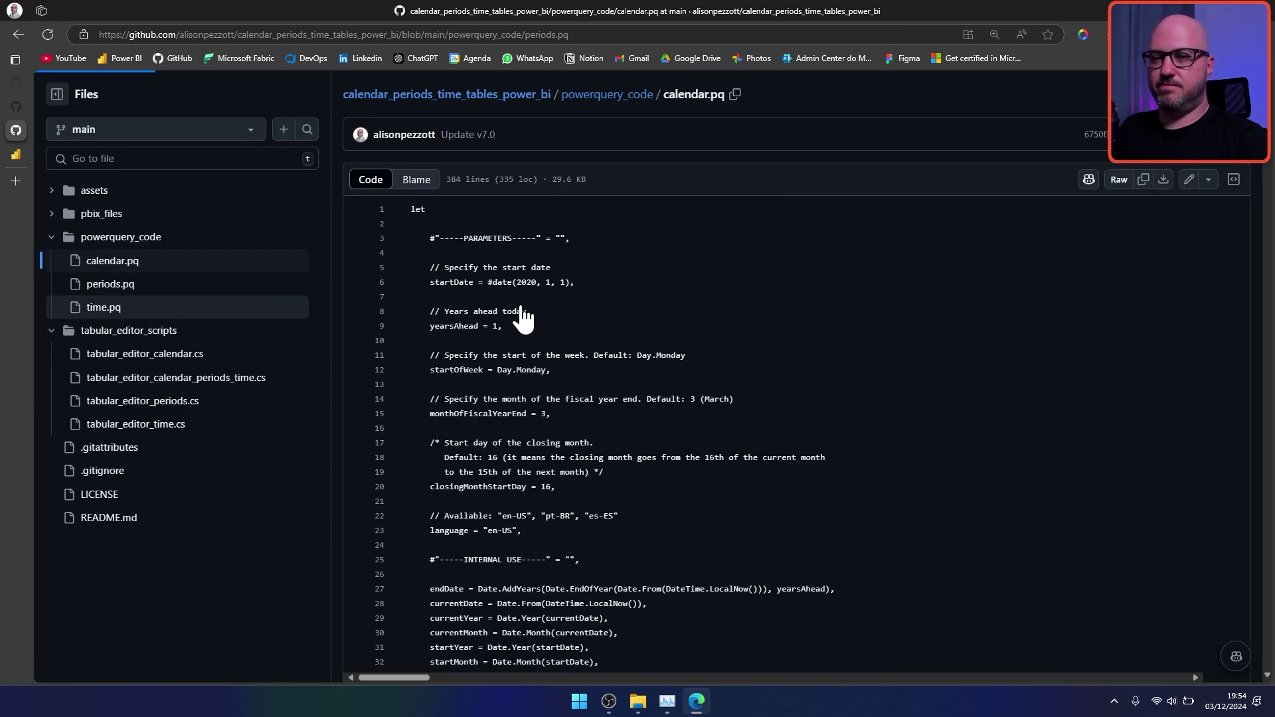
pyautogui.click(1146, 181)
pyautogui.hotkey('ctrl', 'Tab')
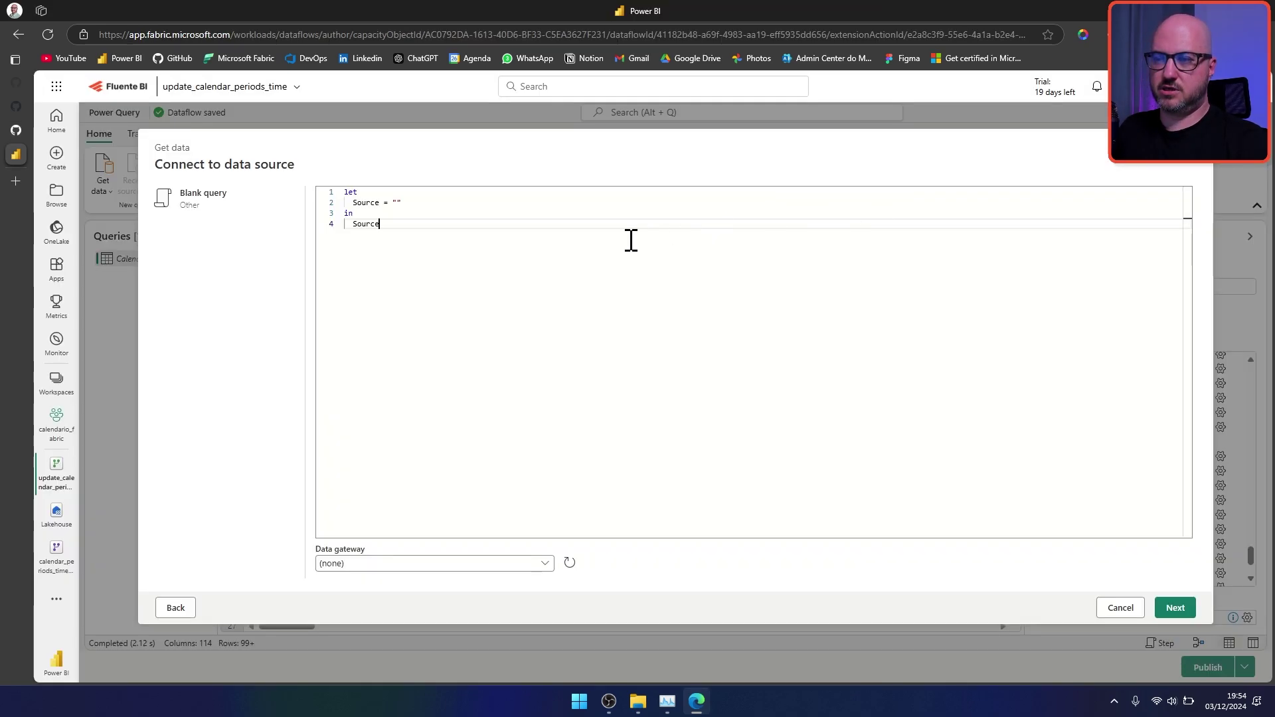
pyautogui.hotkey('ctrl', 'a')
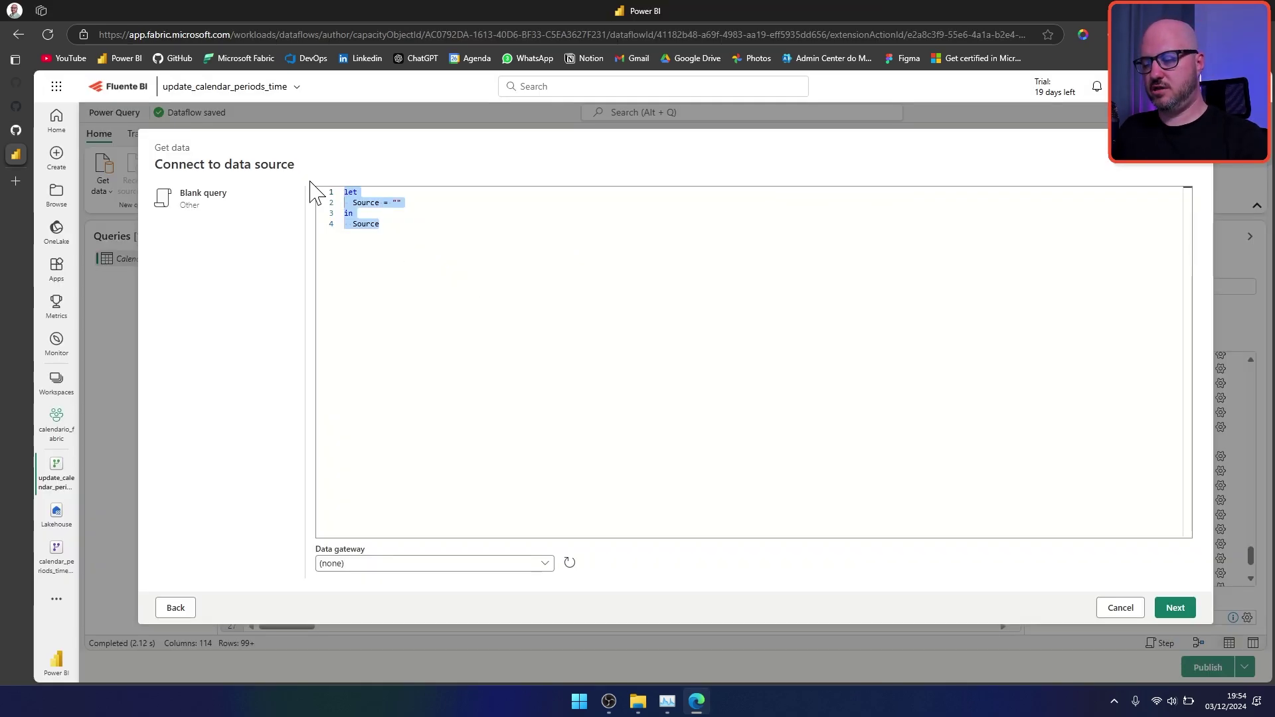
pyautogui.hotkey('ctrl', 'v')
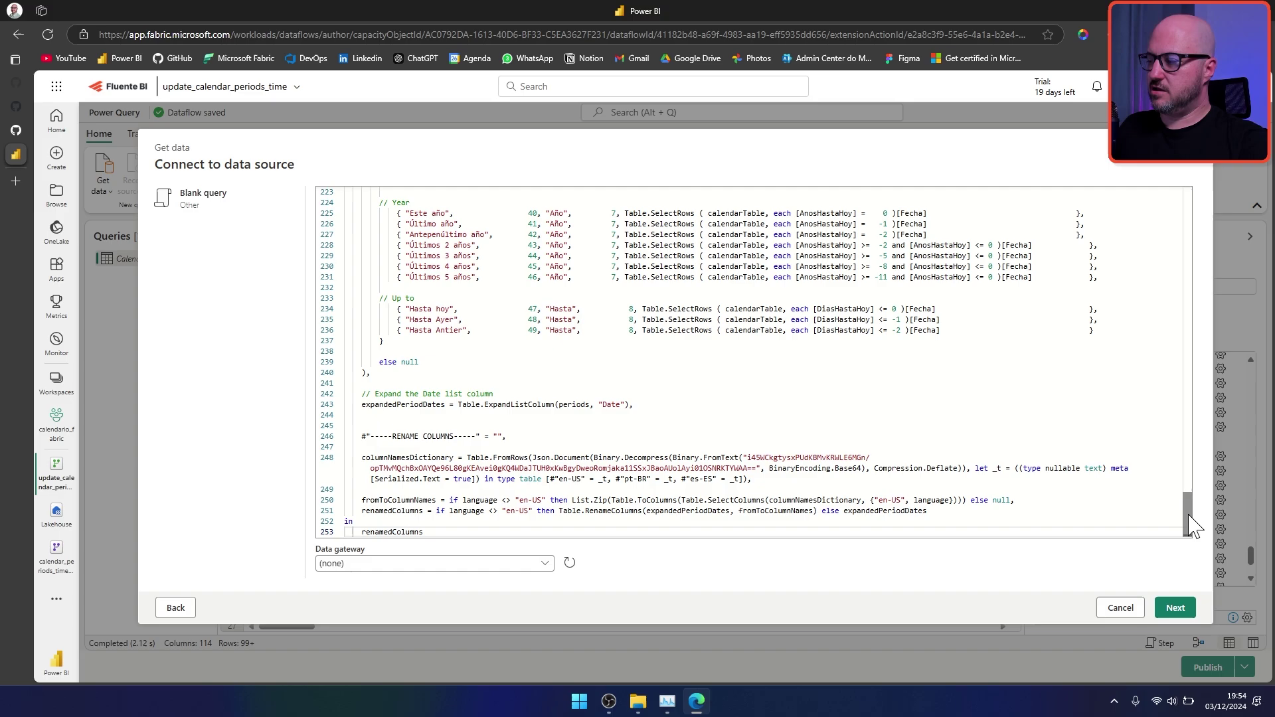
# Step: Set calendarTable to buffer Calendario and the language to "en-ES" in the periods code, creating the query
pyautogui.moveTo(1190, 508); pyautogui.dragTo(1189, 200)
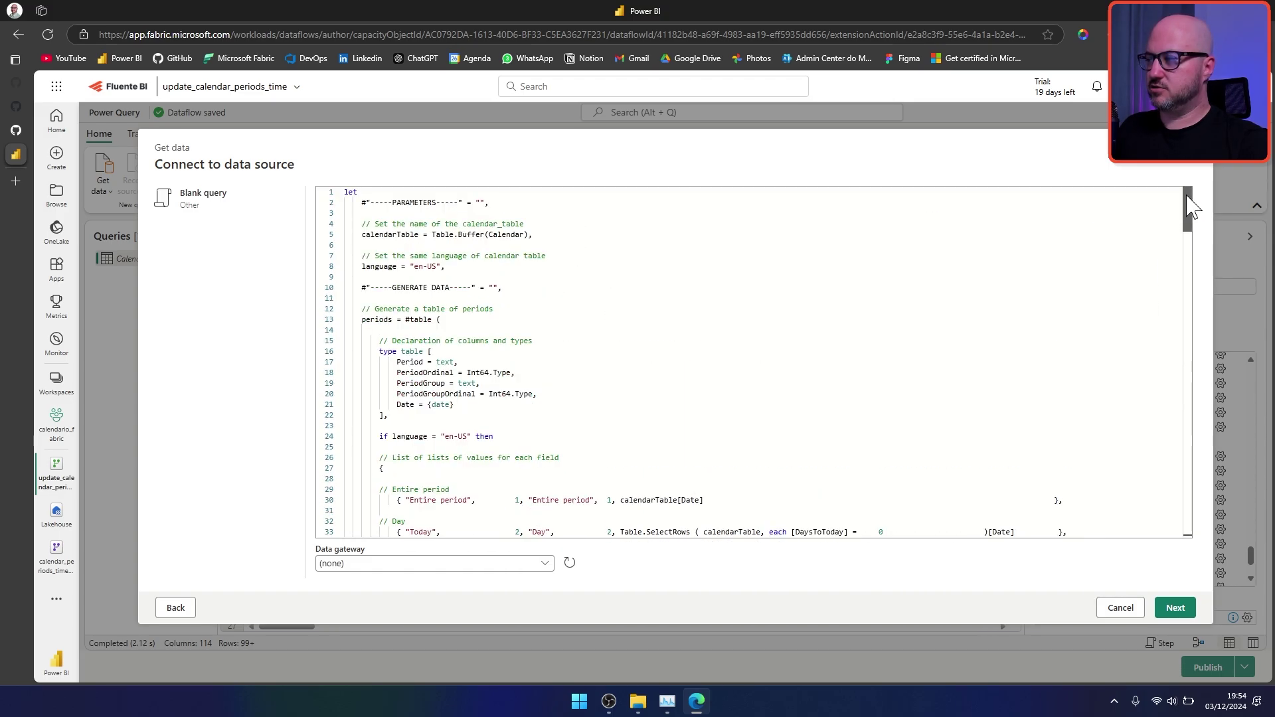
pyautogui.click(525, 236)
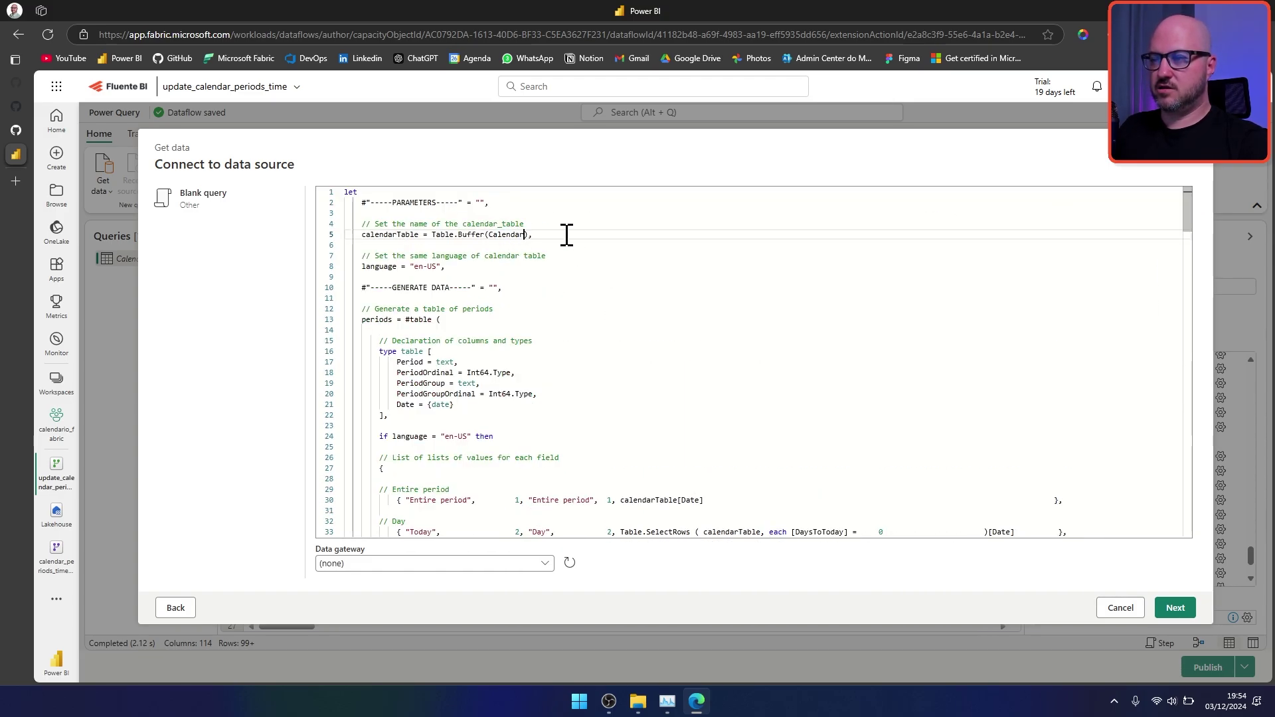
pyautogui.click(435, 268)
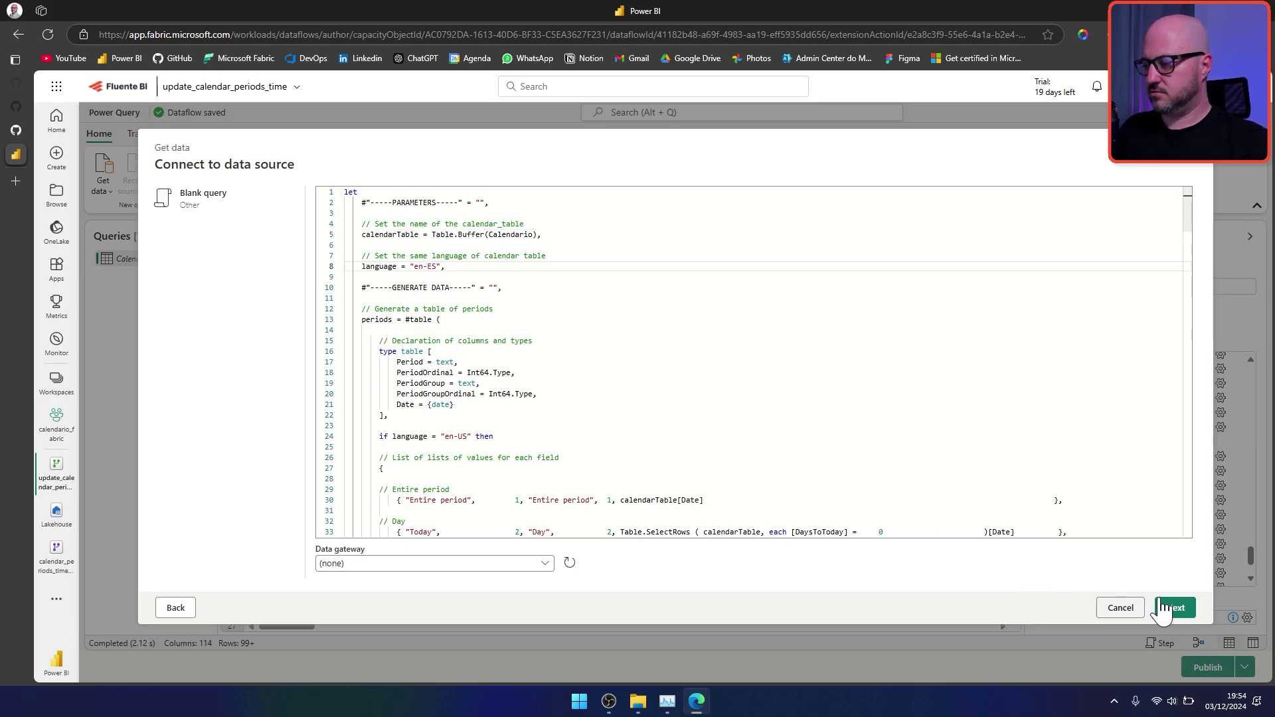
pyautogui.hotkey('ctrl', 'Return')
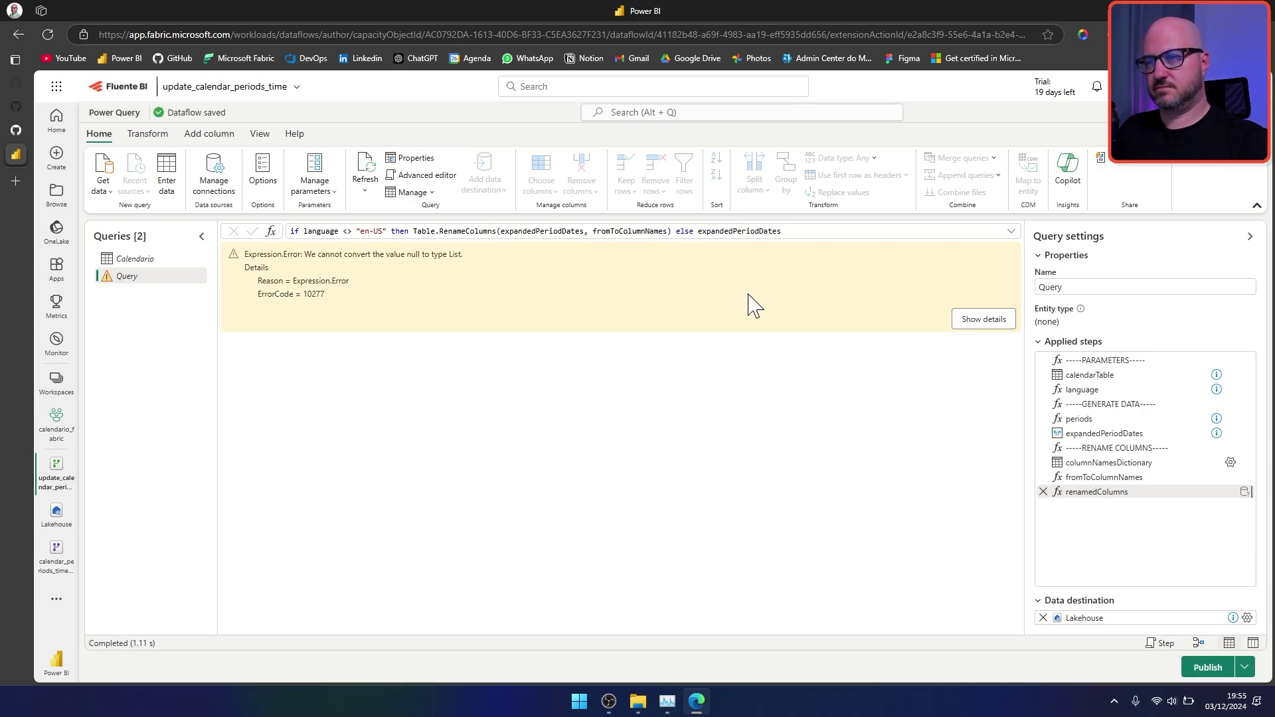
# Step: Inspect the periods query's calendarTable step, change its language step to "es-ES", and return to the renamedColumns step
pyautogui.click(1111, 376)
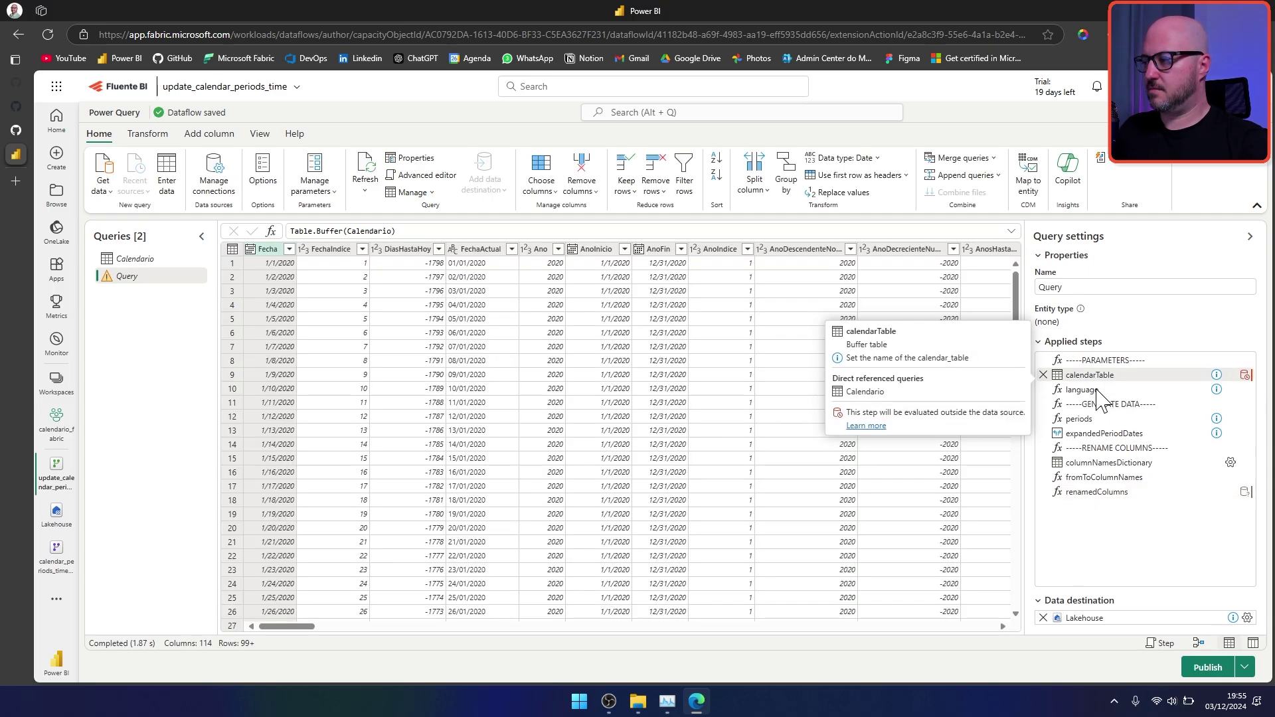
pyautogui.click(1097, 394)
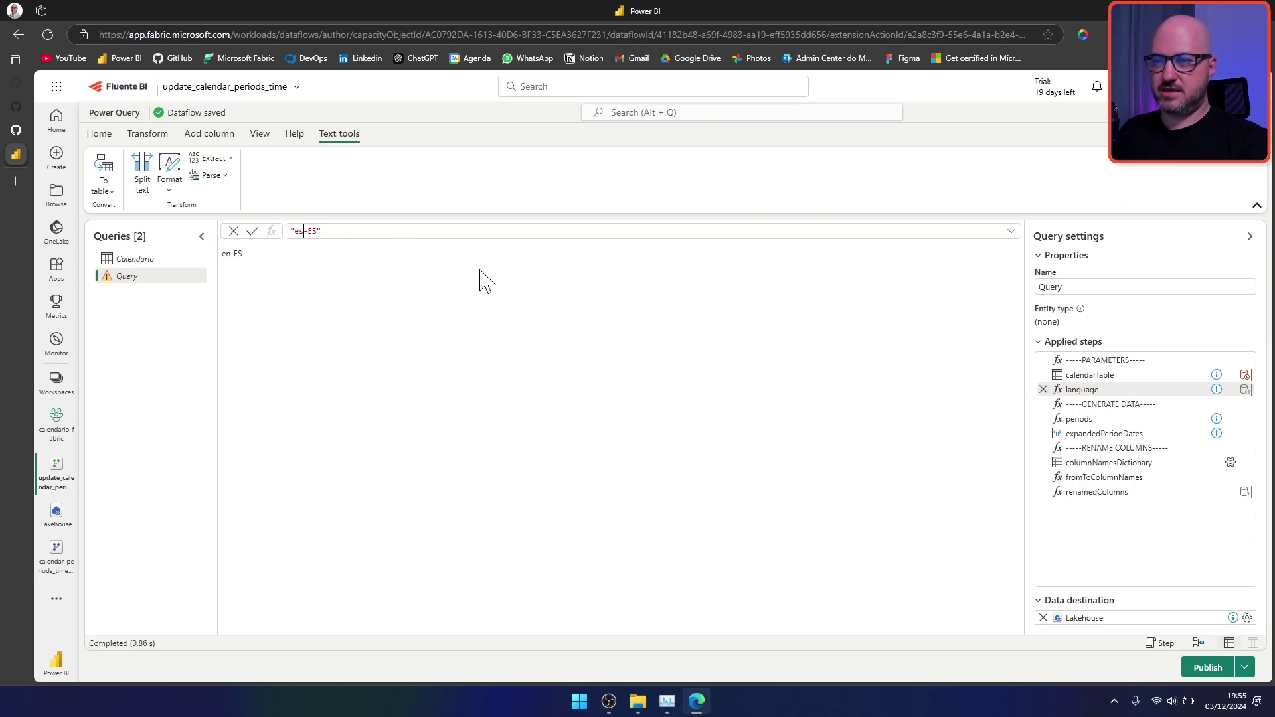
pyautogui.click(253, 231)
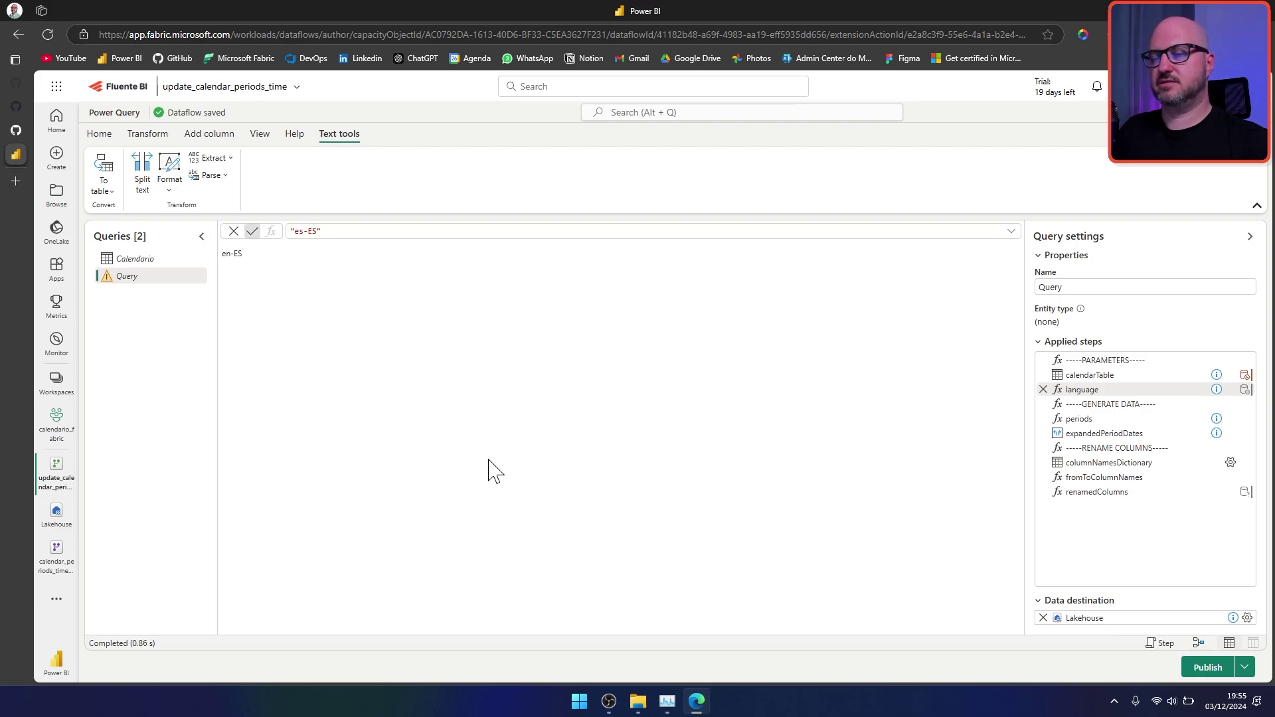
pyautogui.click(1097, 493)
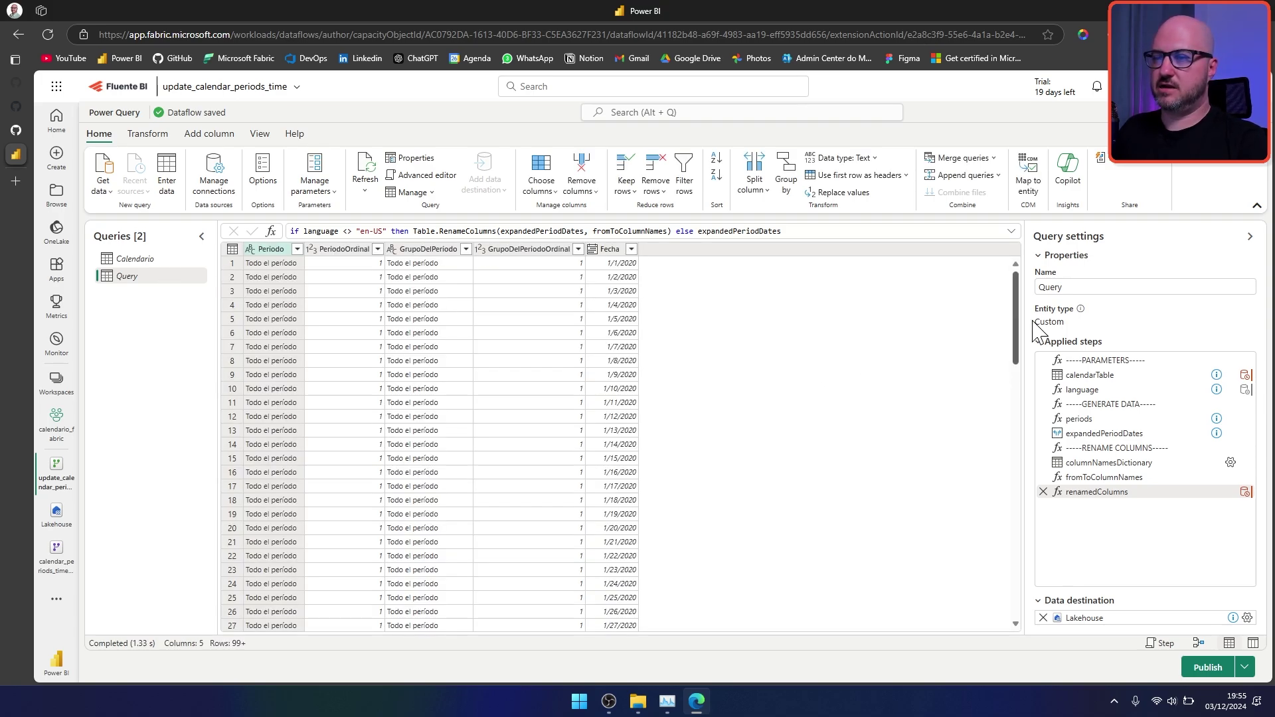
# Step: Rename the periods query as Periodos
pyautogui.doubleClick(1087, 285)
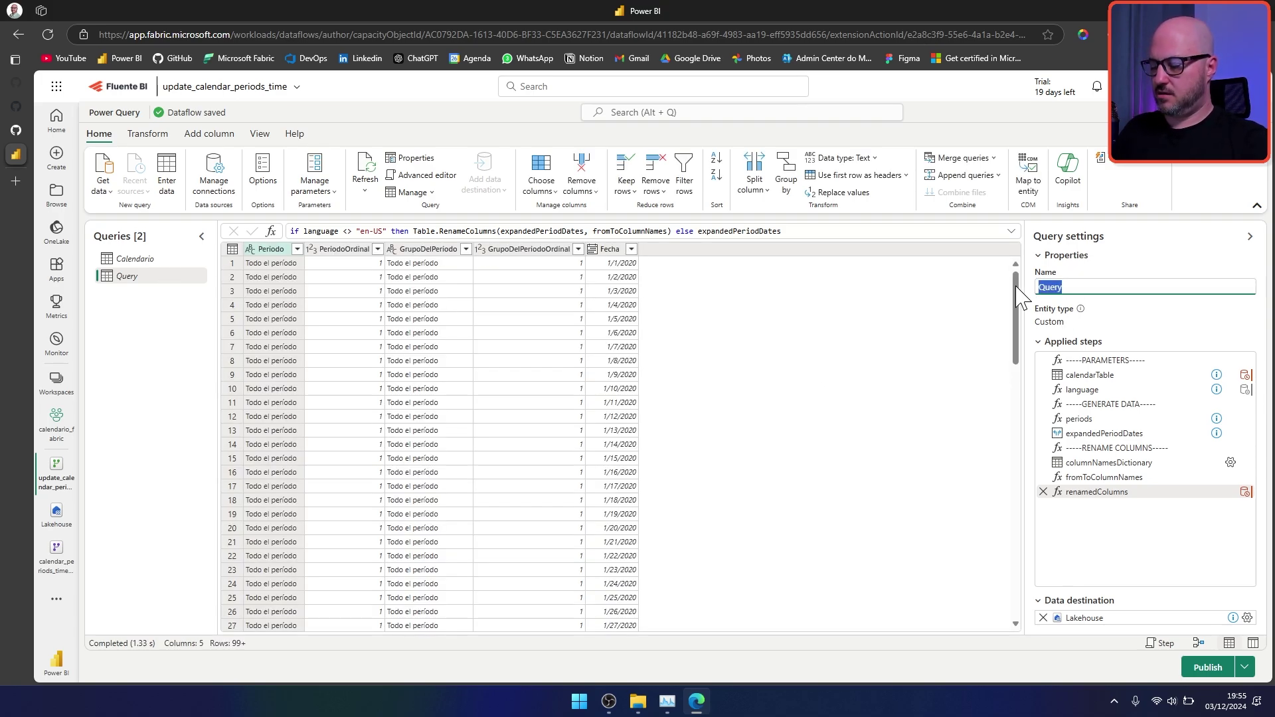
pyautogui.write('Periodos')
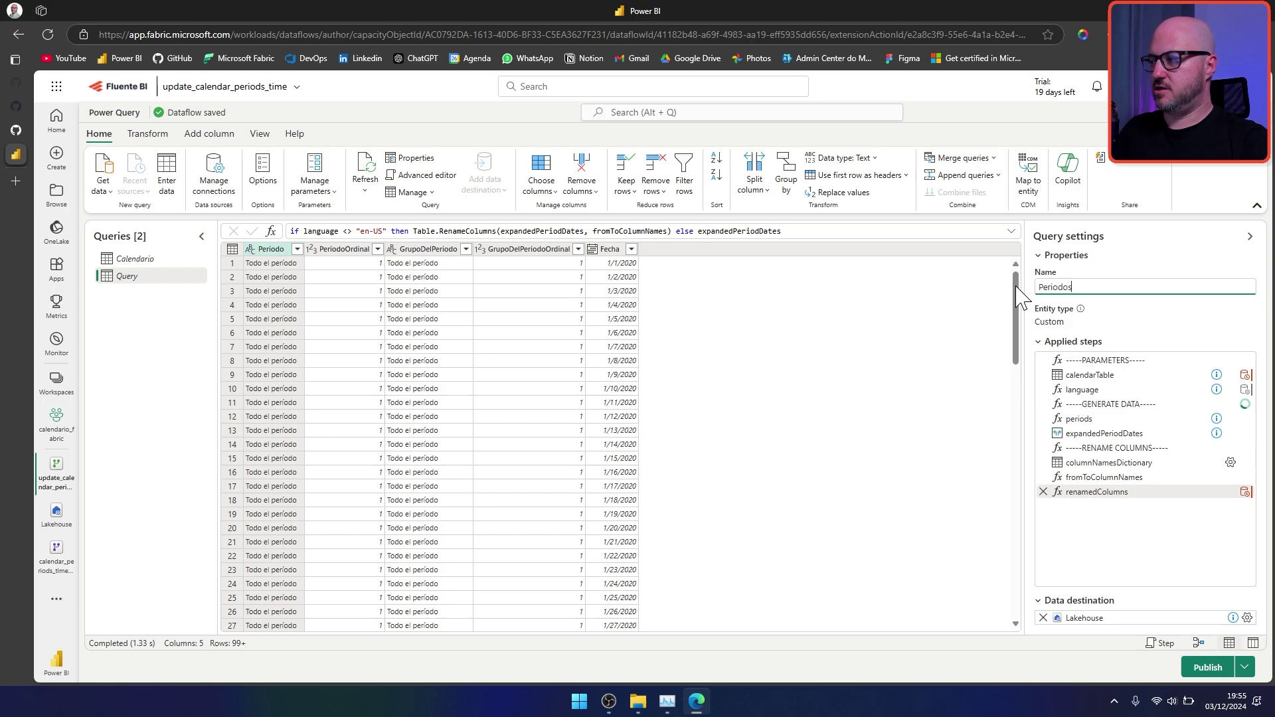
pyautogui.click(934, 337)
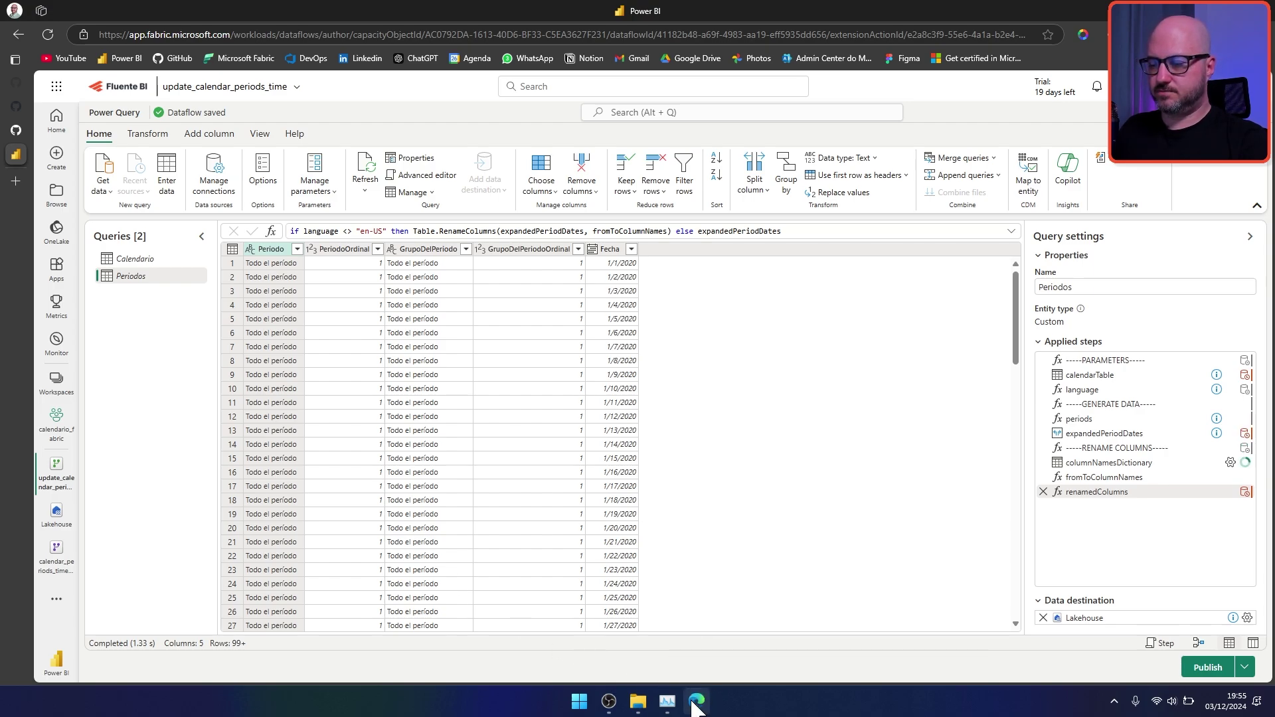
# Step: Start a third blank query and replace its default code with the time.pq code copied from the GitHub repository
pyautogui.click(103, 186)
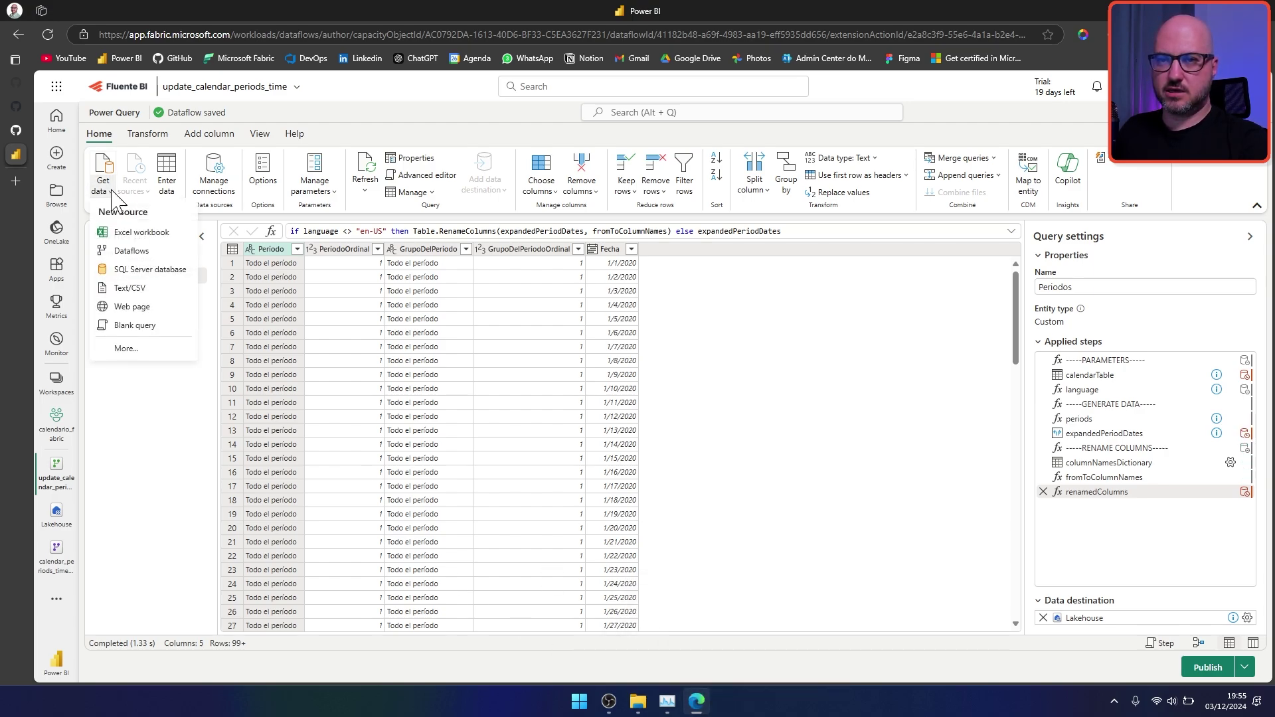
pyautogui.click(135, 326)
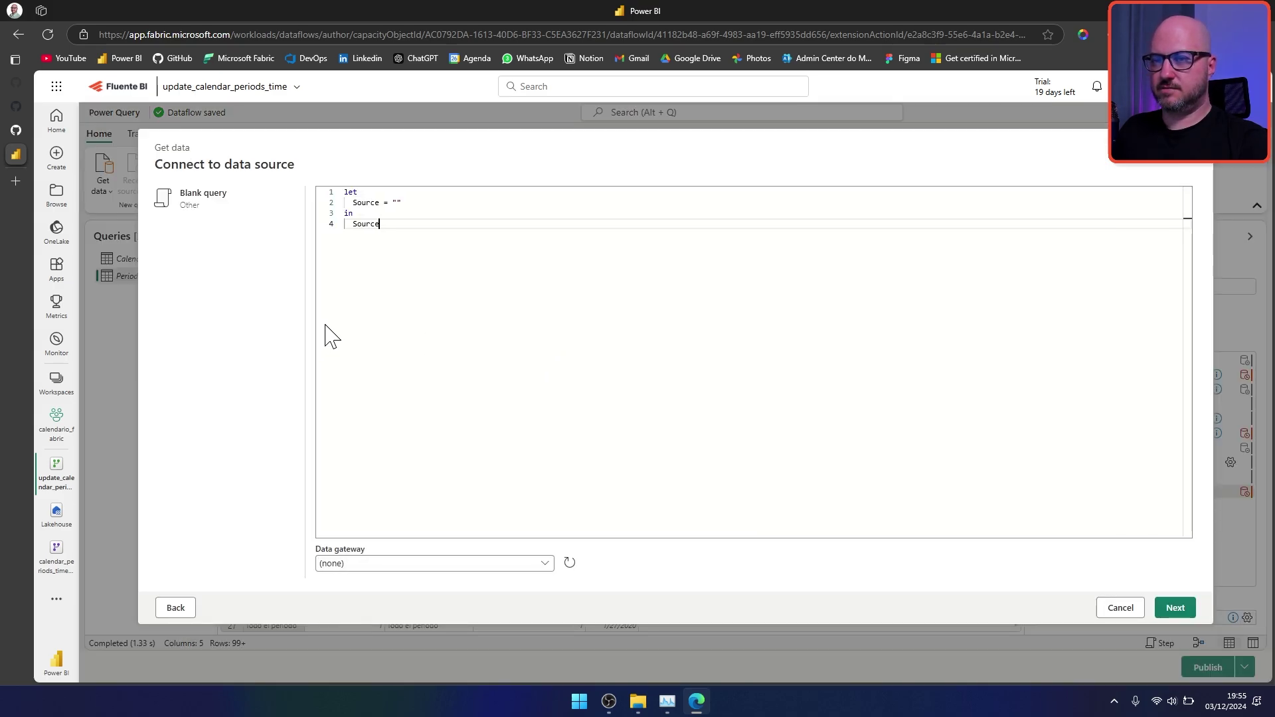
pyautogui.click(13, 129)
pyautogui.click(122, 312)
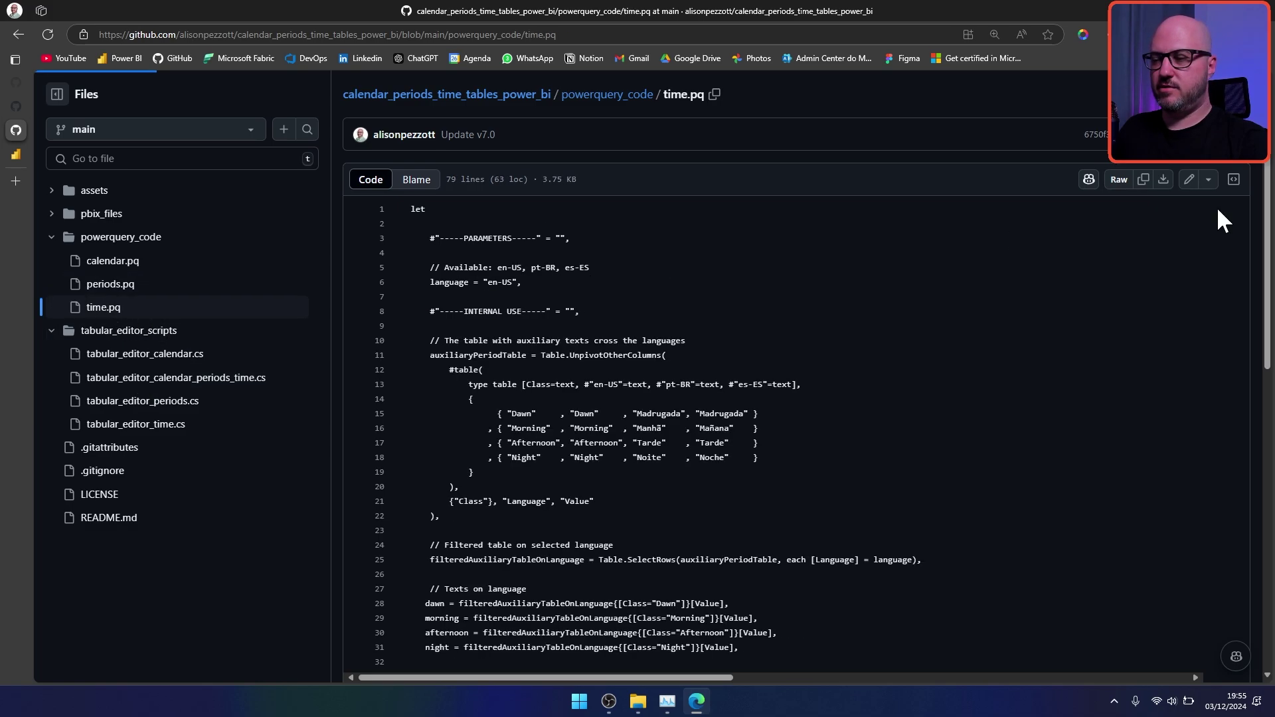
pyautogui.click(1146, 188)
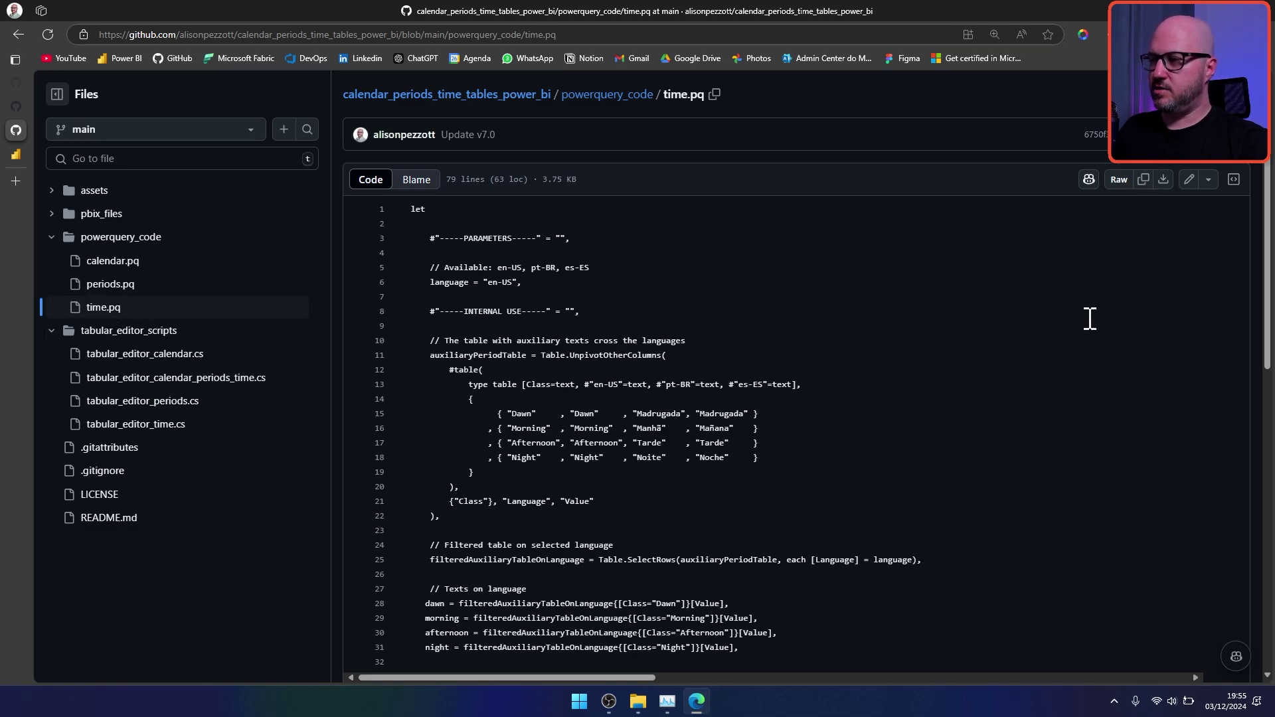
pyautogui.hotkey('ctrl', 'Tab')
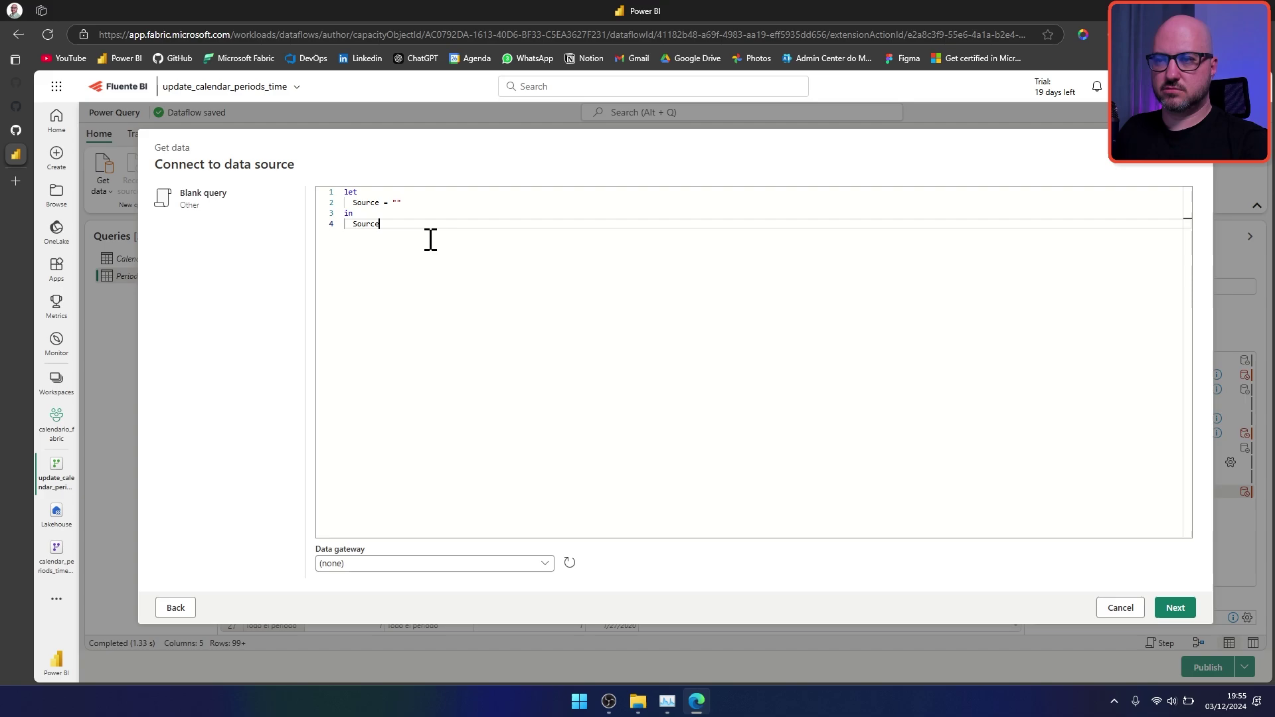
pyautogui.moveTo(430, 239); pyautogui.dragTo(316, 180)
pyautogui.hotkey('ctrl', 'v')
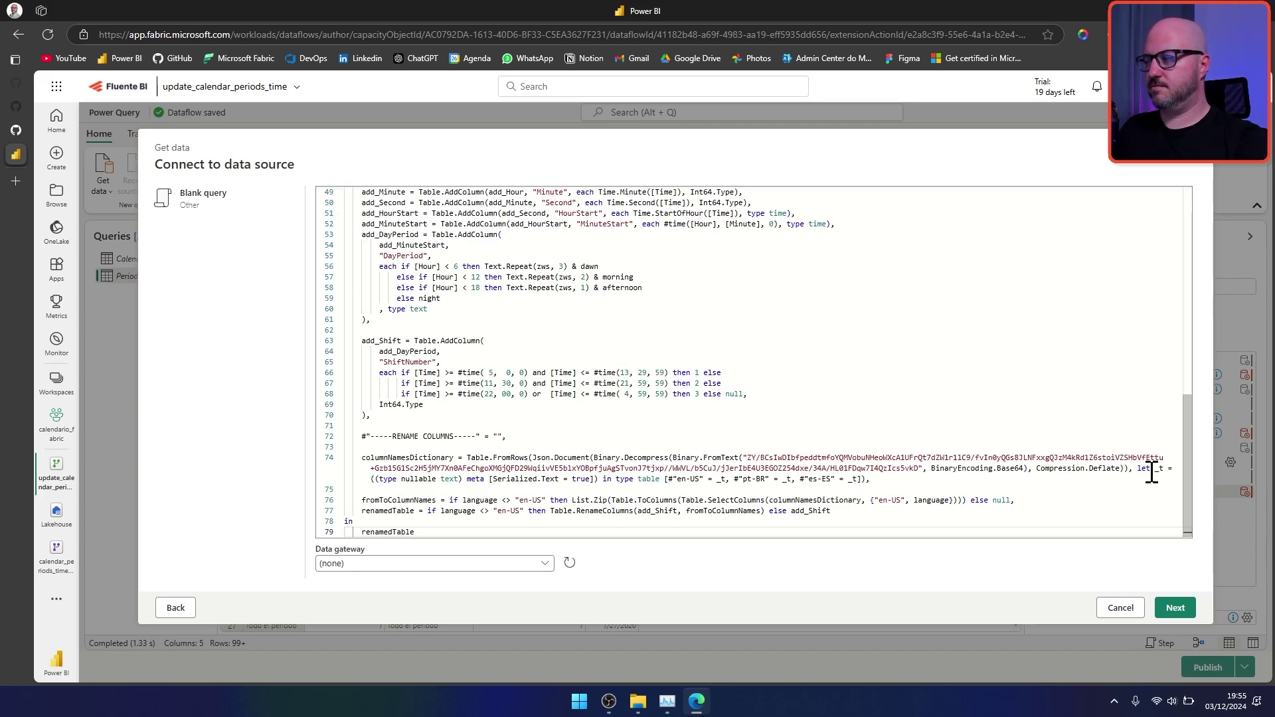
# Step: Set the language parameter in the pasted time code to "es-ES" and create the query
pyautogui.moveTo(1192, 488); pyautogui.dragTo(1194, 250)
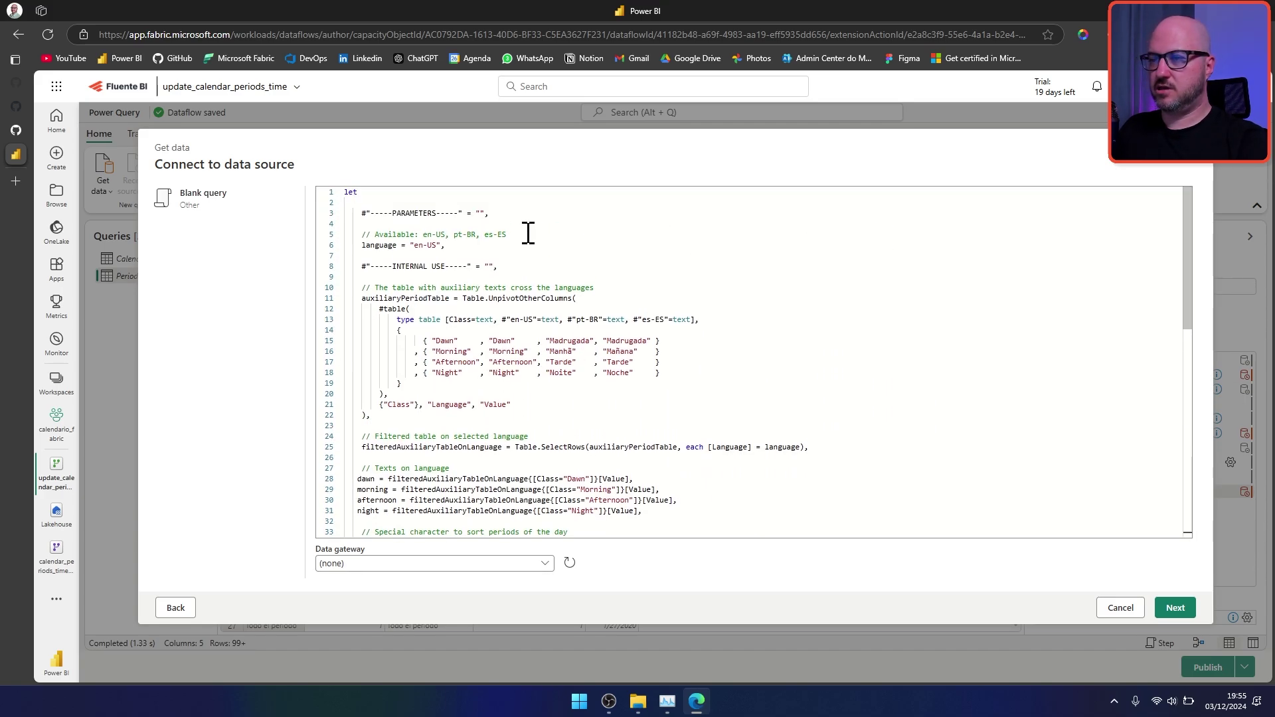
pyautogui.moveTo(416, 245); pyautogui.dragTo(435, 245)
pyautogui.write('es-')
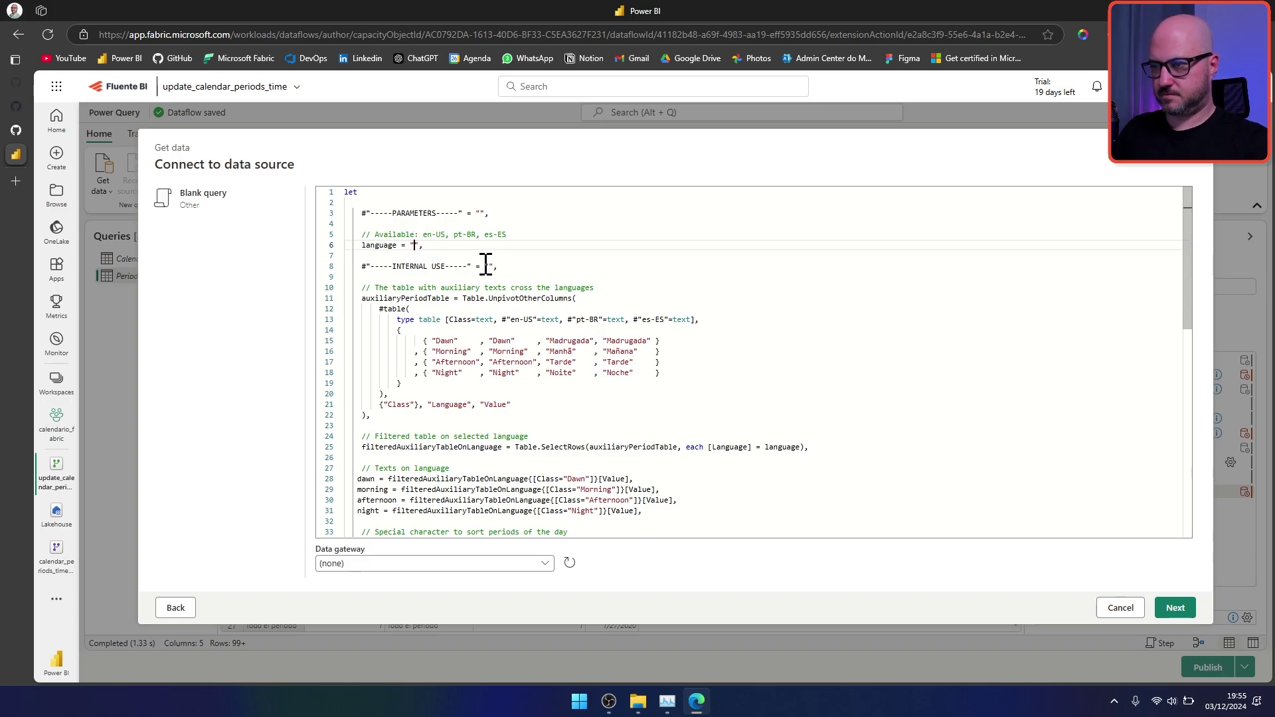
pyautogui.write('ES')
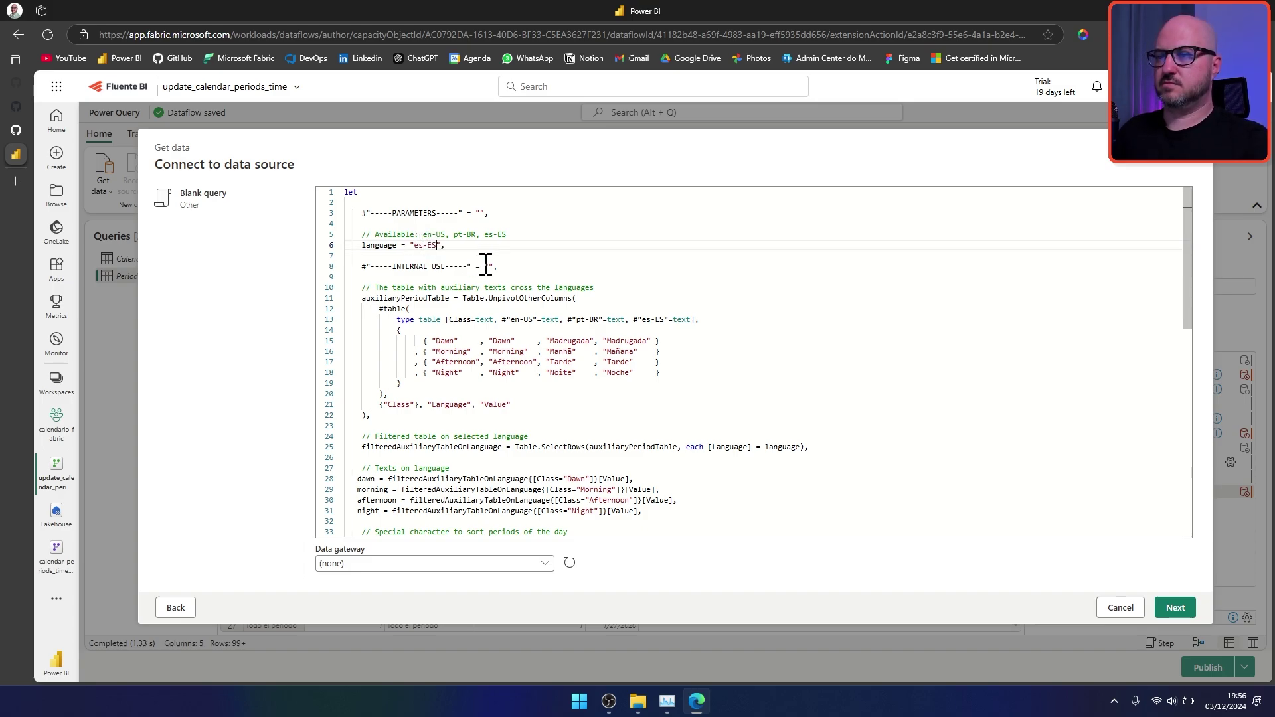
pyautogui.click(1175, 609)
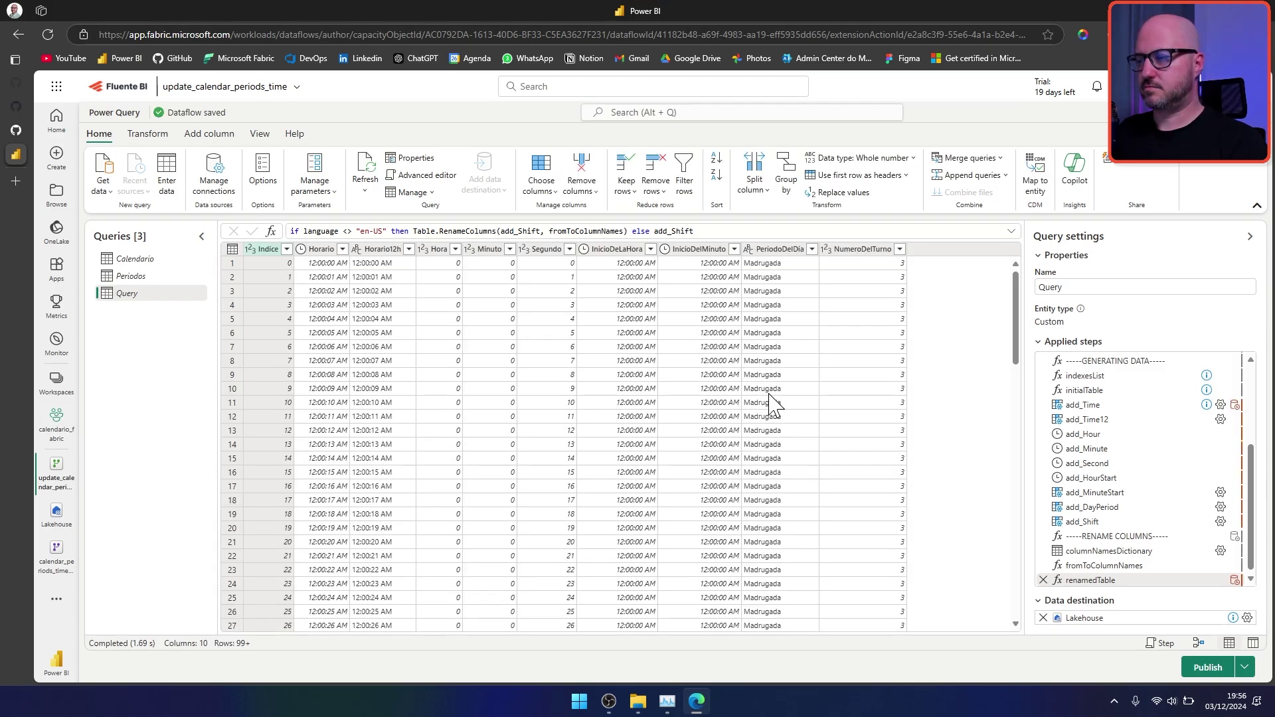
# Step: Rename the time query as Tiempo
pyautogui.doubleClick(1090, 286)
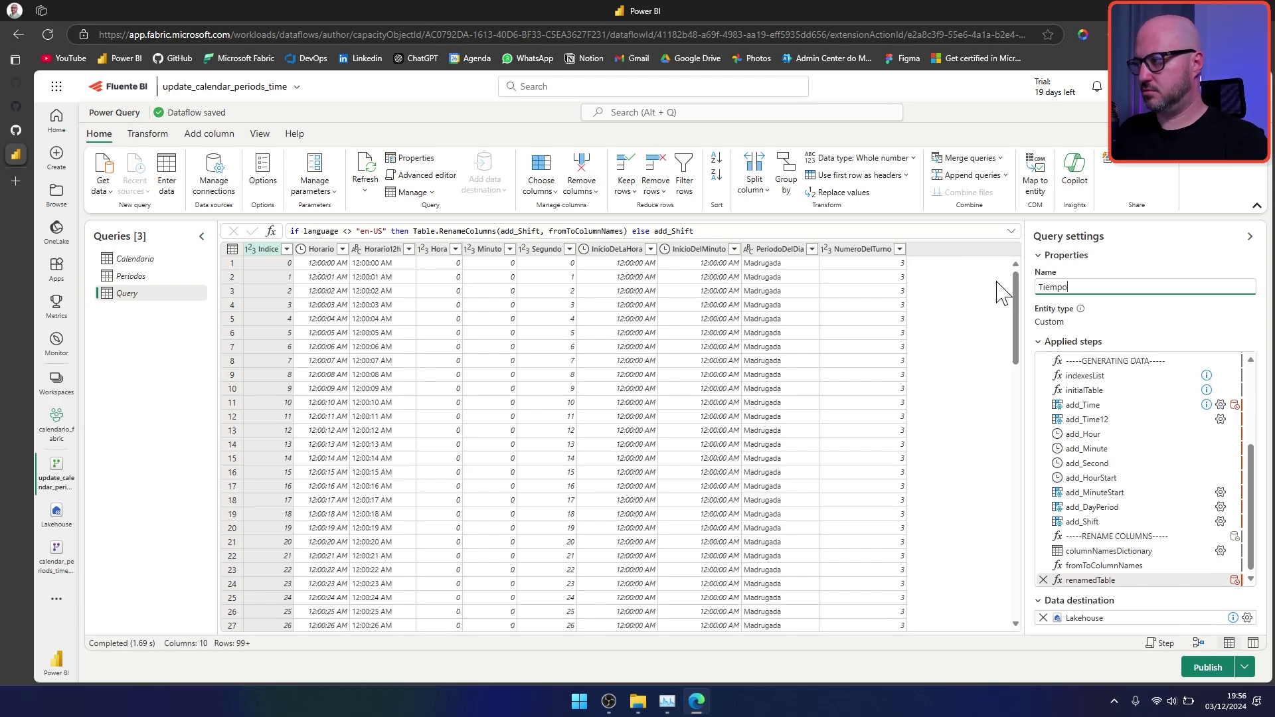
pyautogui.press('Return')
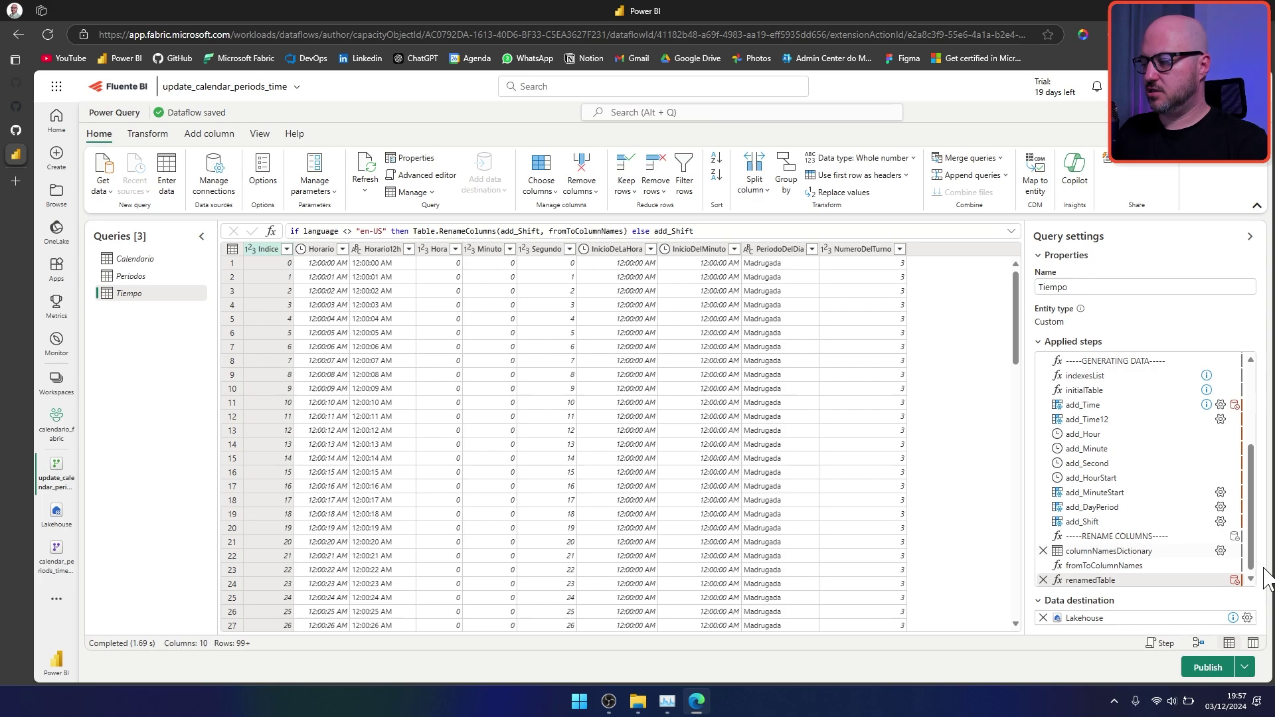
# Step: Set the Calendario query's data destination to a new table Calendario in the Lakehouse of the calendario_fabric workspace
pyautogui.click(143, 260)
pyautogui.moveTo(1249, 628)
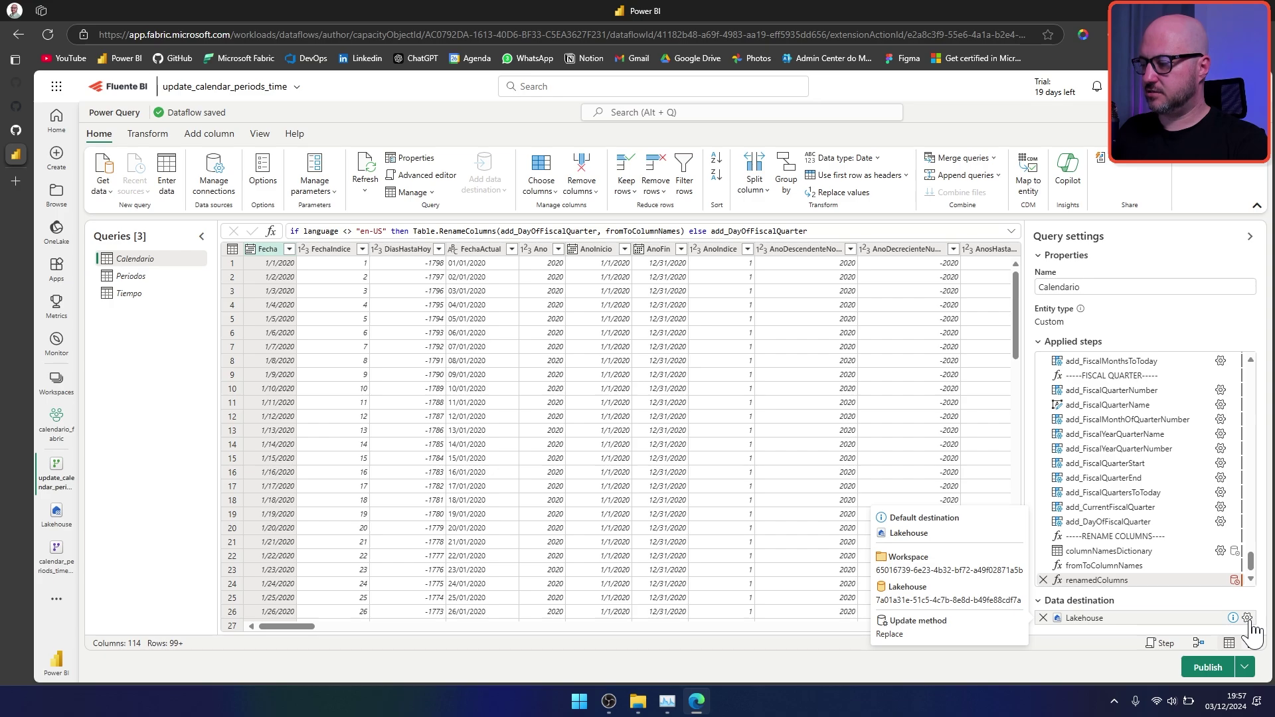
pyautogui.click(1249, 619)
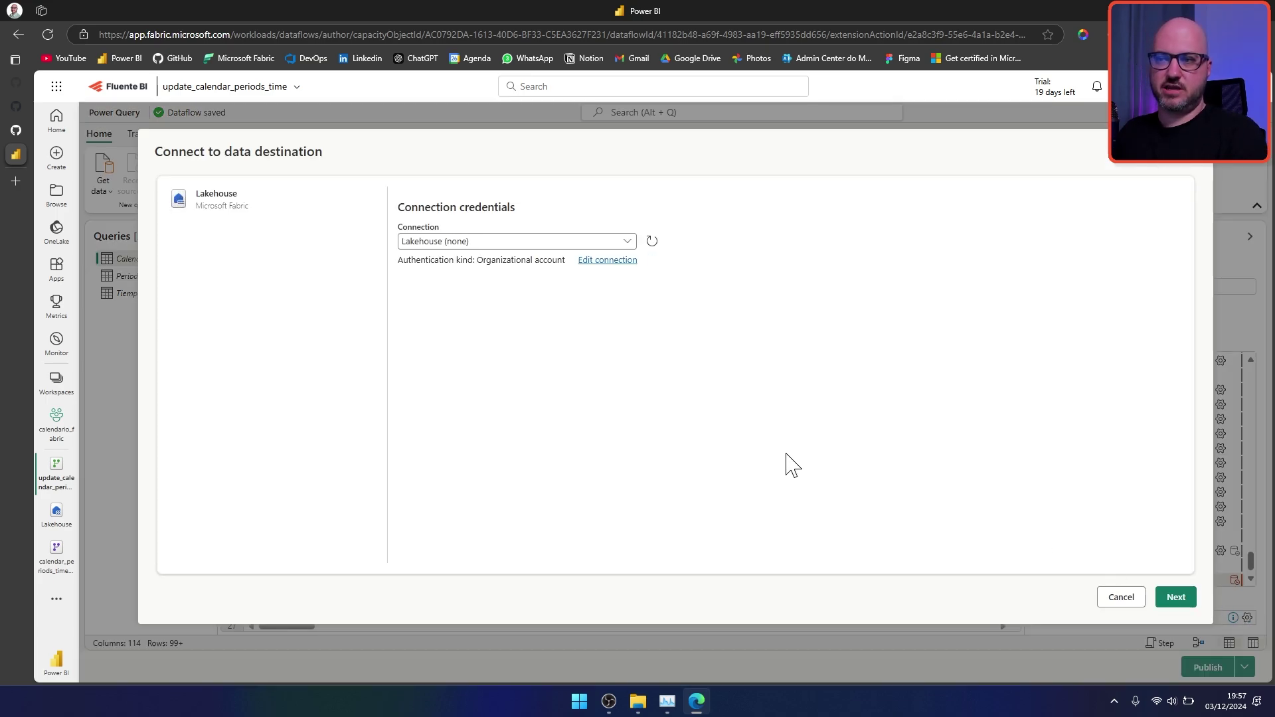
pyautogui.click(1176, 597)
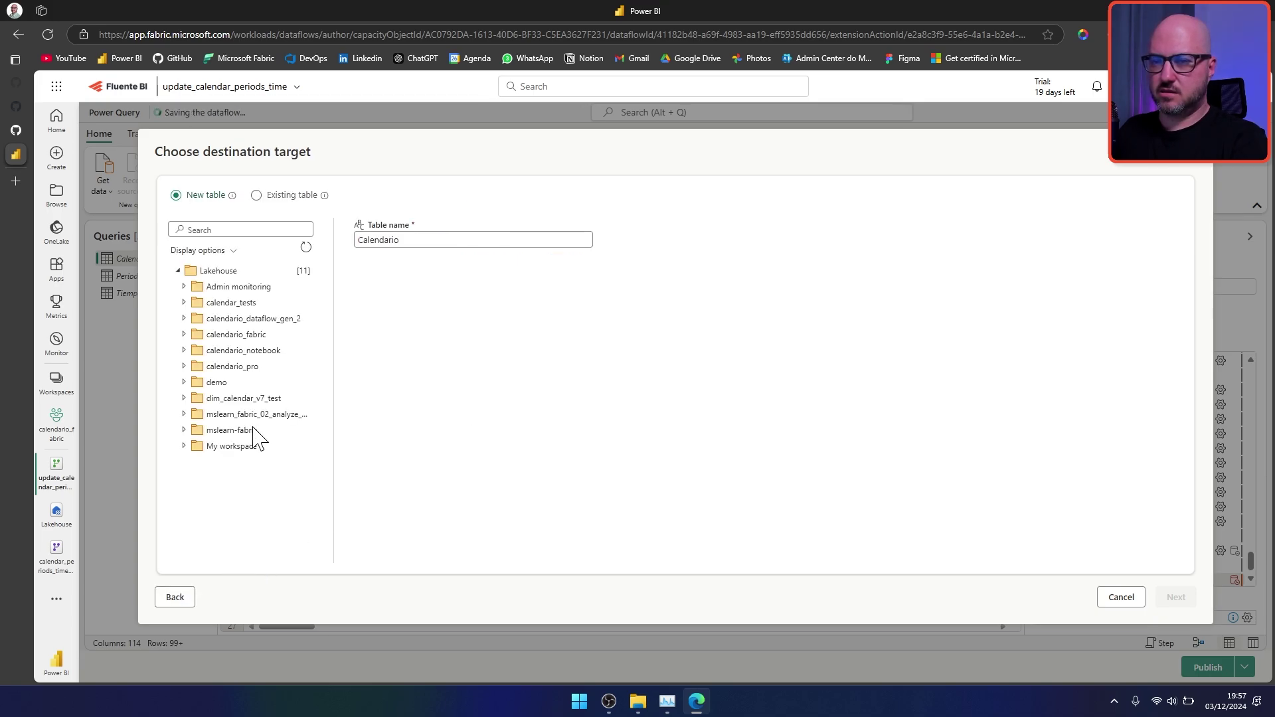
pyautogui.click(184, 318)
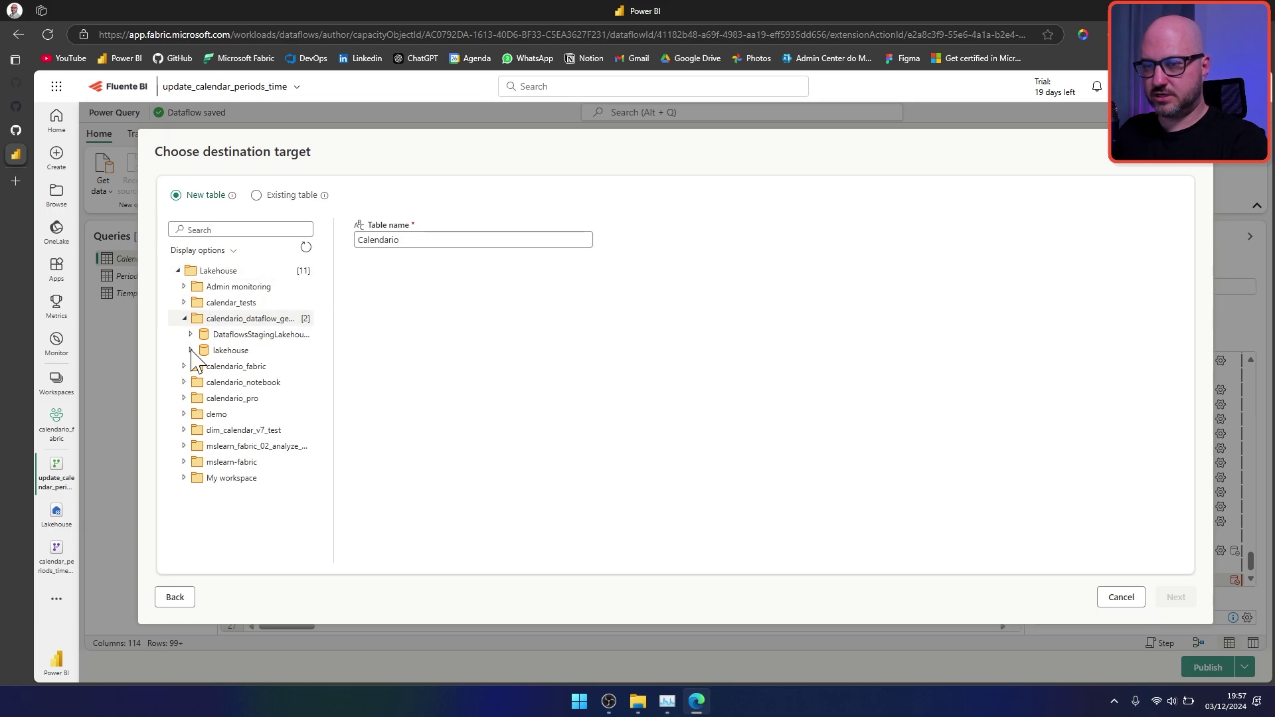
pyautogui.click(229, 352)
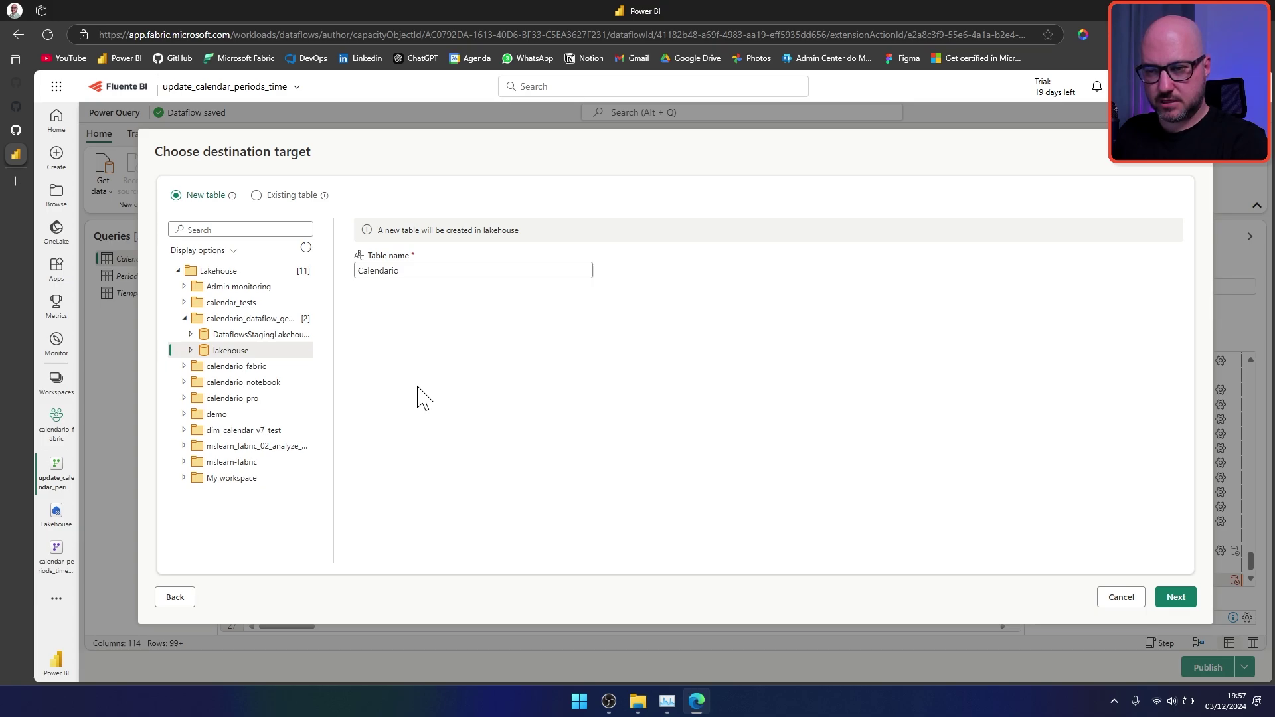
pyautogui.click(184, 367)
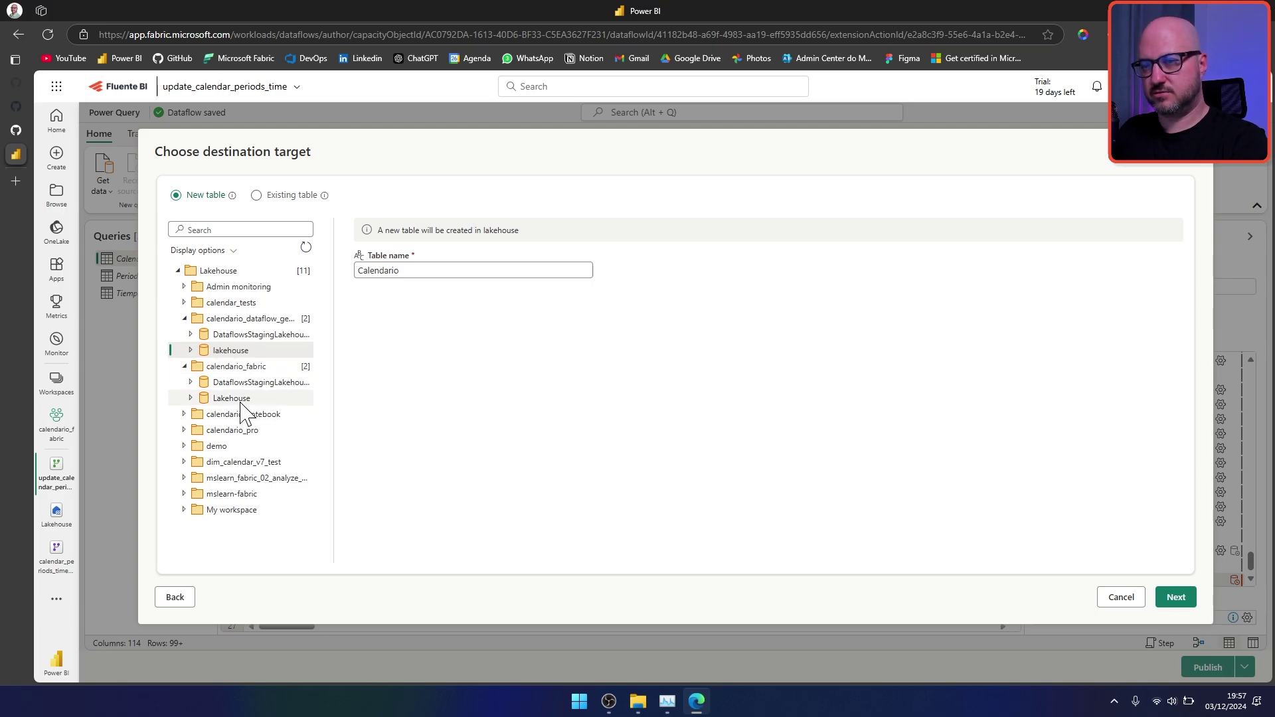
pyautogui.click(241, 400)
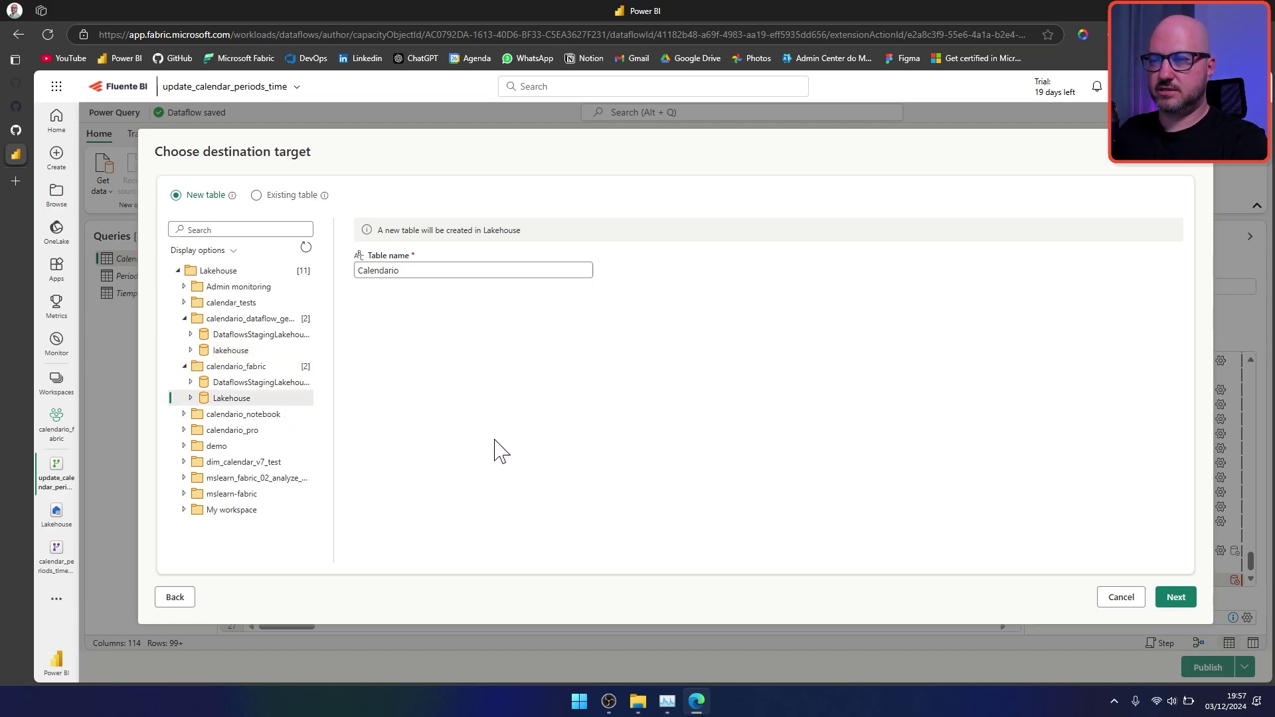
pyautogui.click(1168, 605)
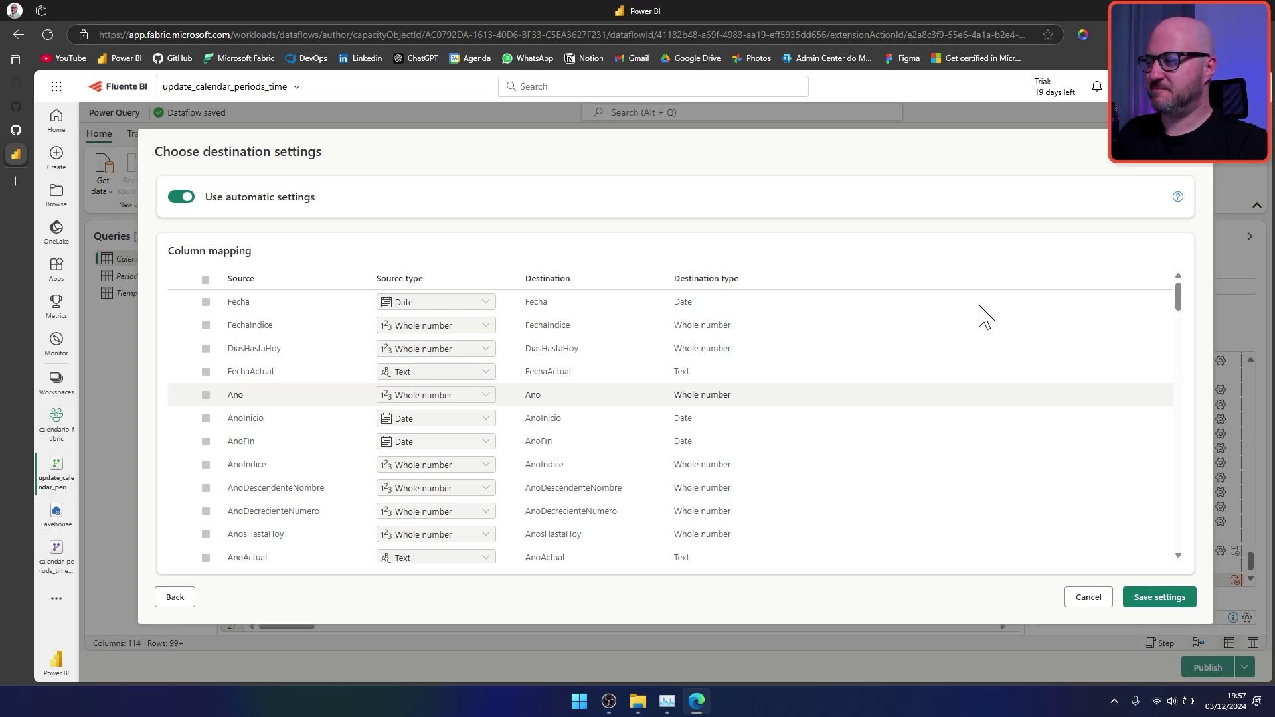
# Step: Review the Calendario destination's column mapping and source types, and save the automatic settings
pyautogui.scroll(-1, 304, 340)
pyautogui.scroll(-1, 342, 331)
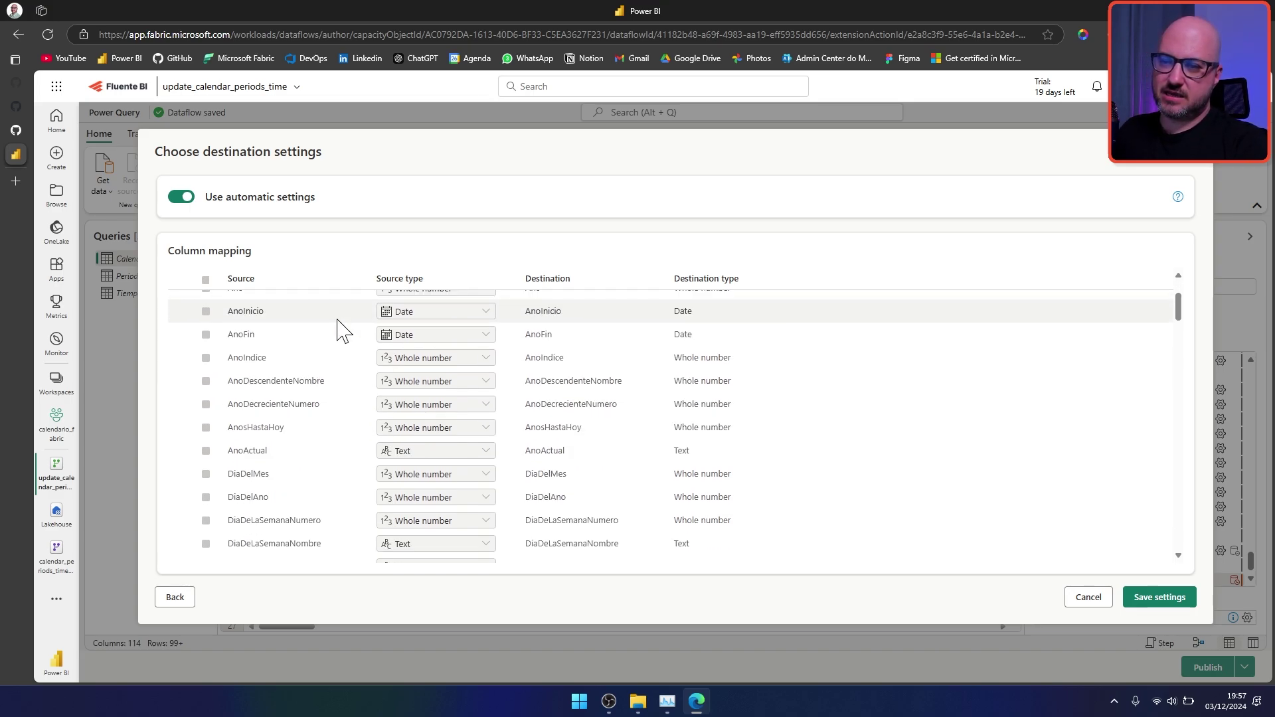
pyautogui.scroll(-10, 849, 399)
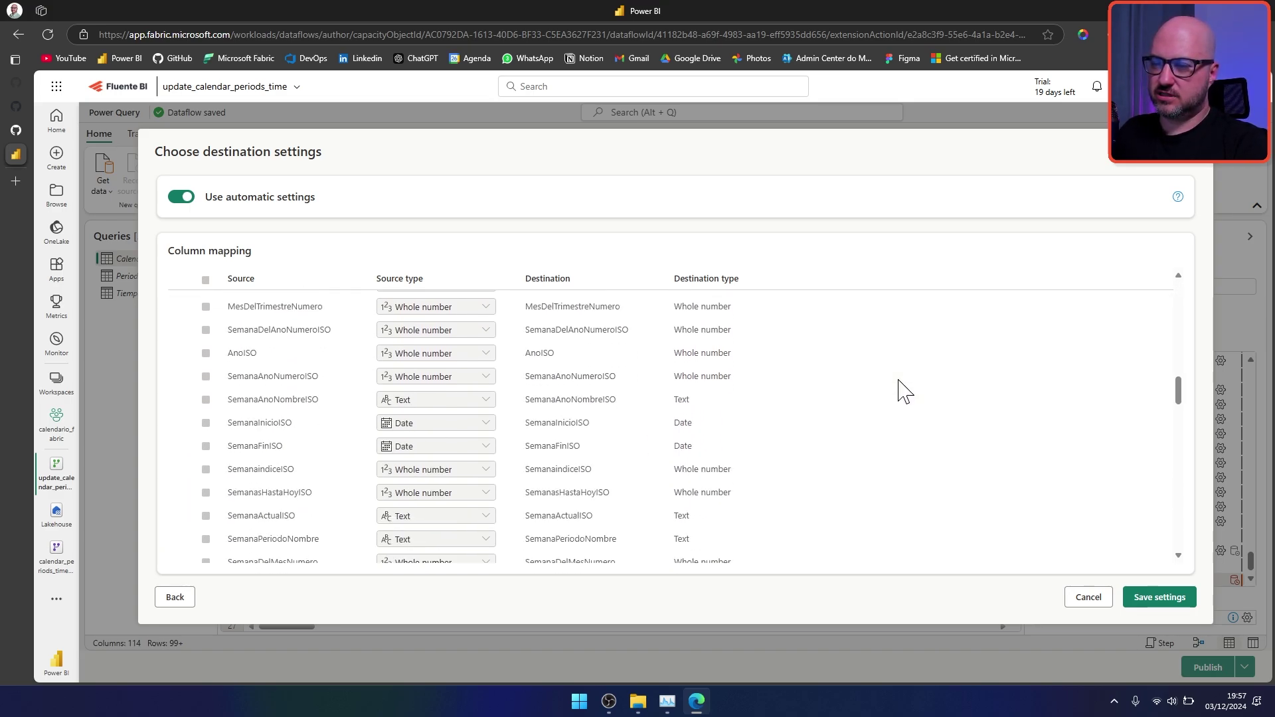
pyautogui.scroll(-8, 441, 308)
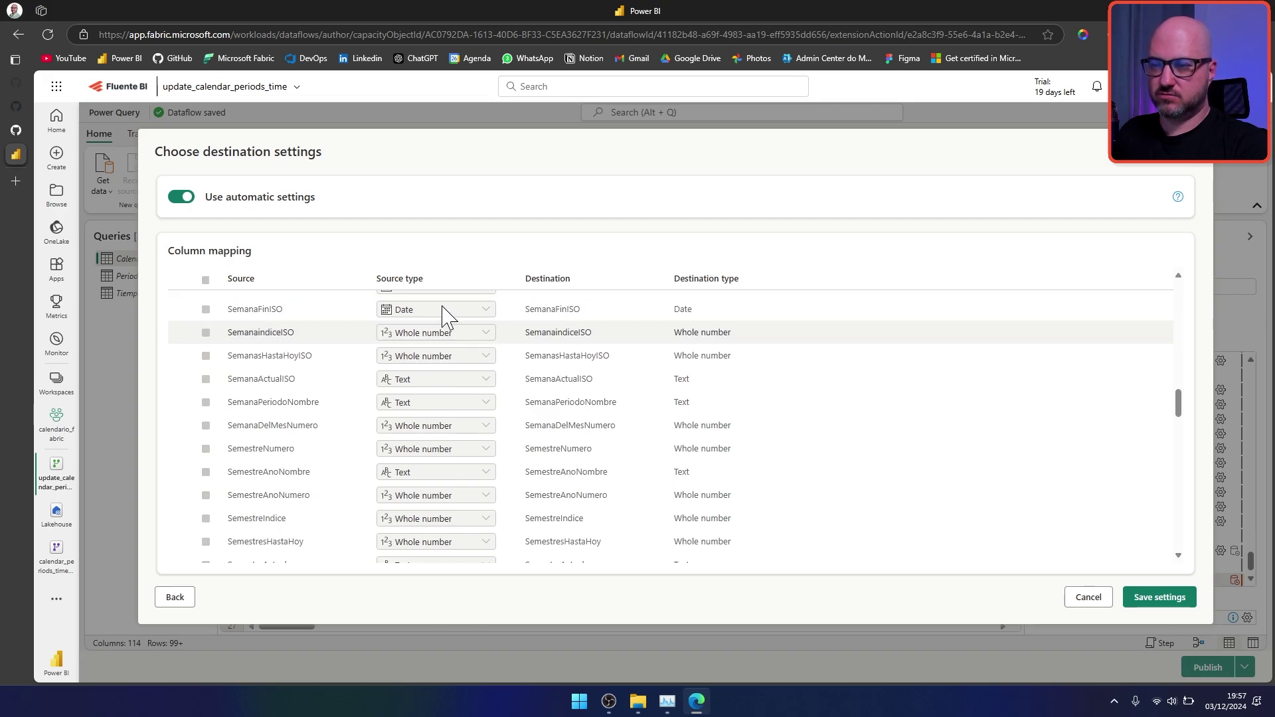
pyautogui.scroll(-1, 521, 333)
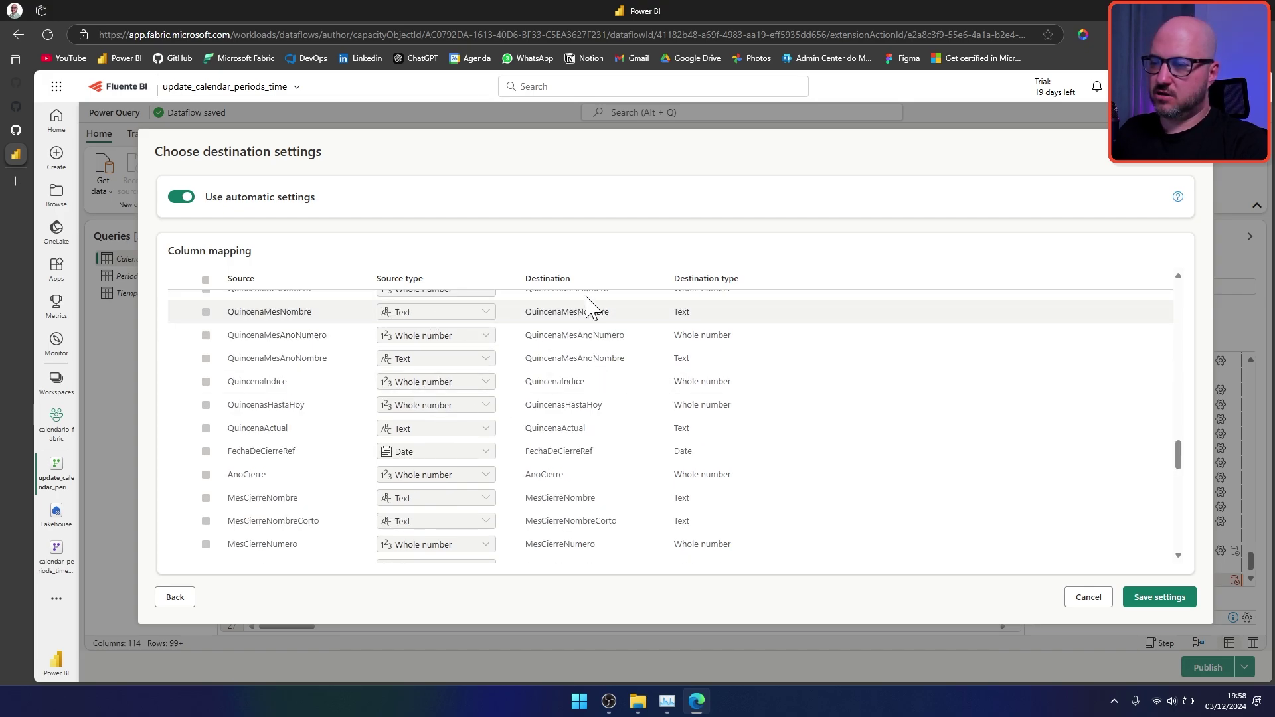
pyautogui.scroll(3, 736, 319)
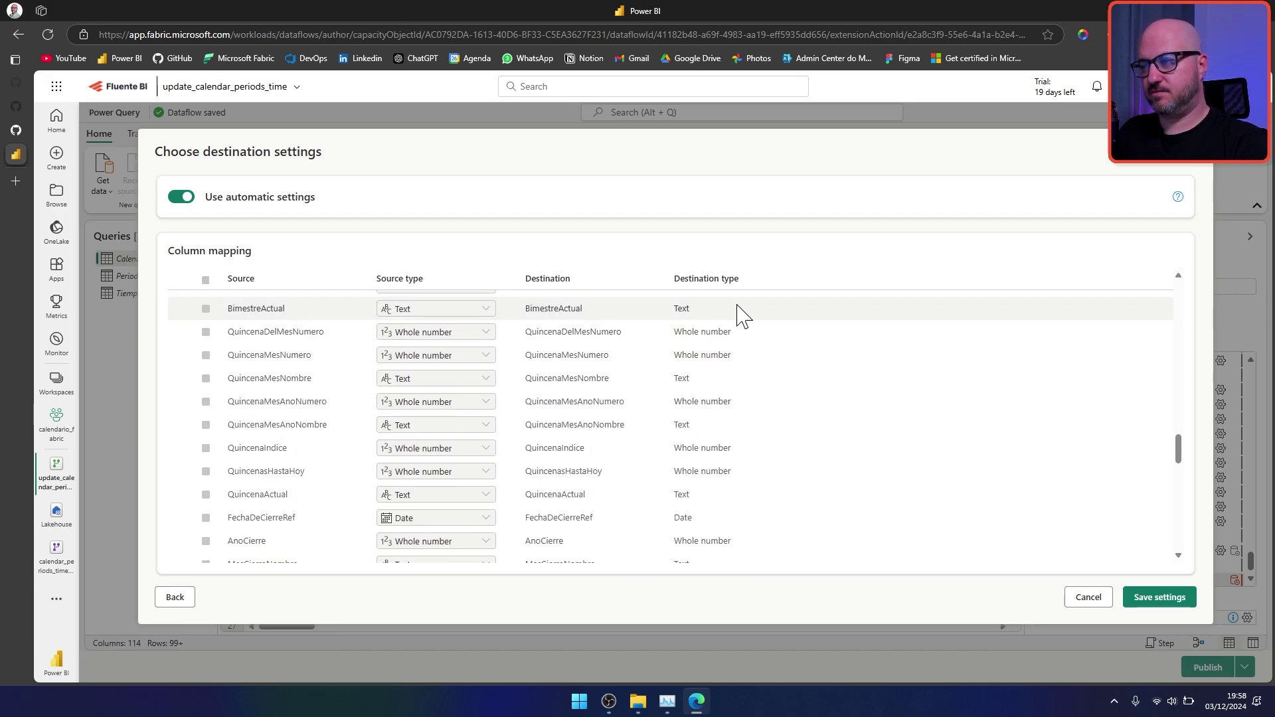
pyautogui.scroll(-3, 717, 455)
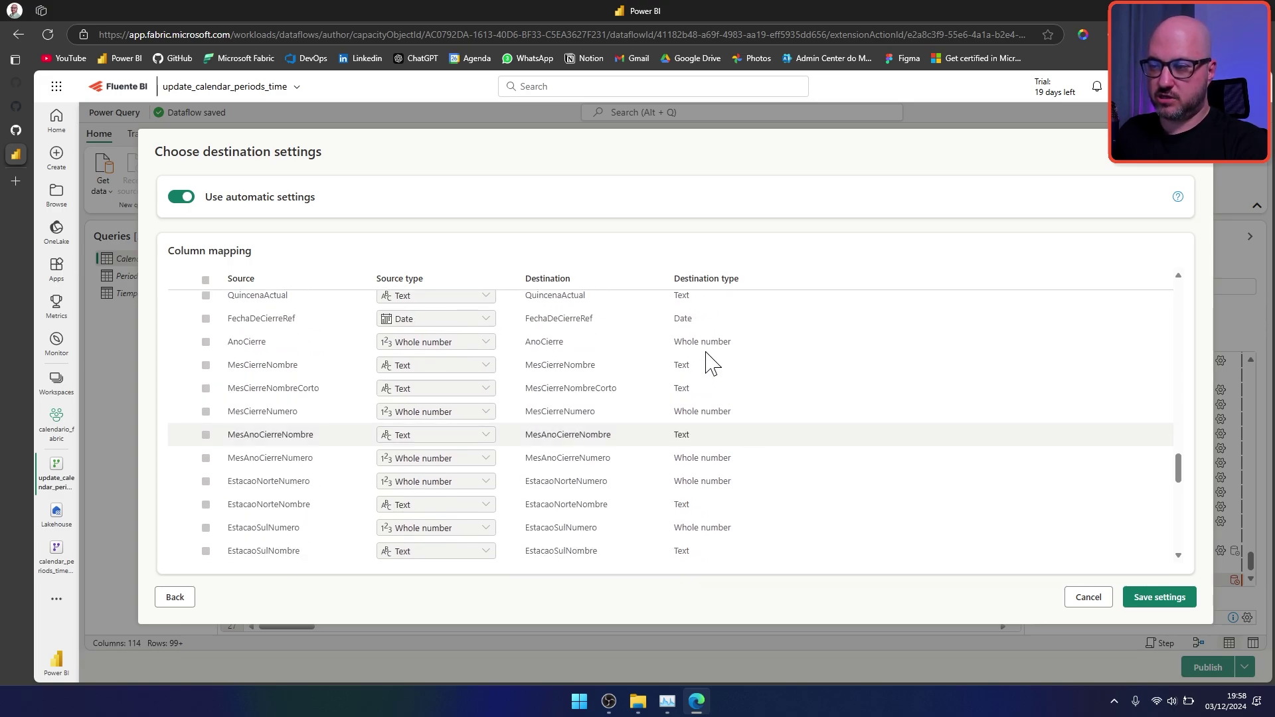
pyautogui.scroll(5, 712, 364)
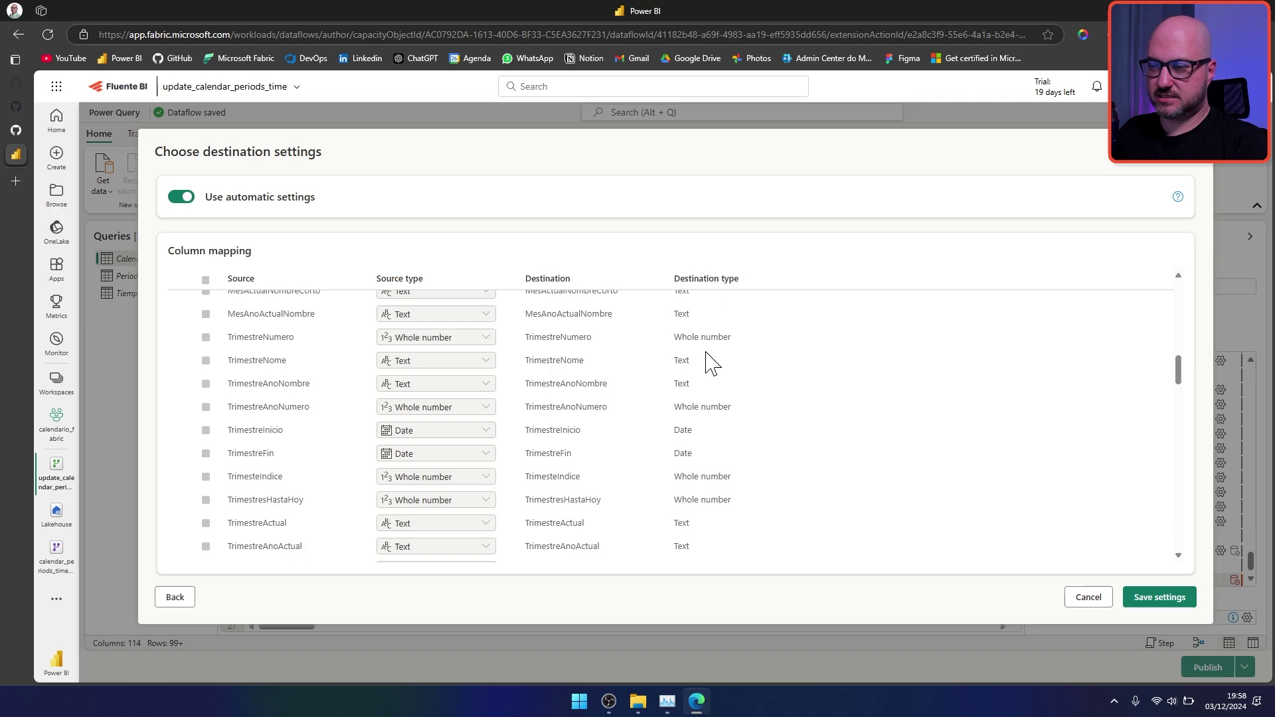
pyautogui.scroll(6, 579, 367)
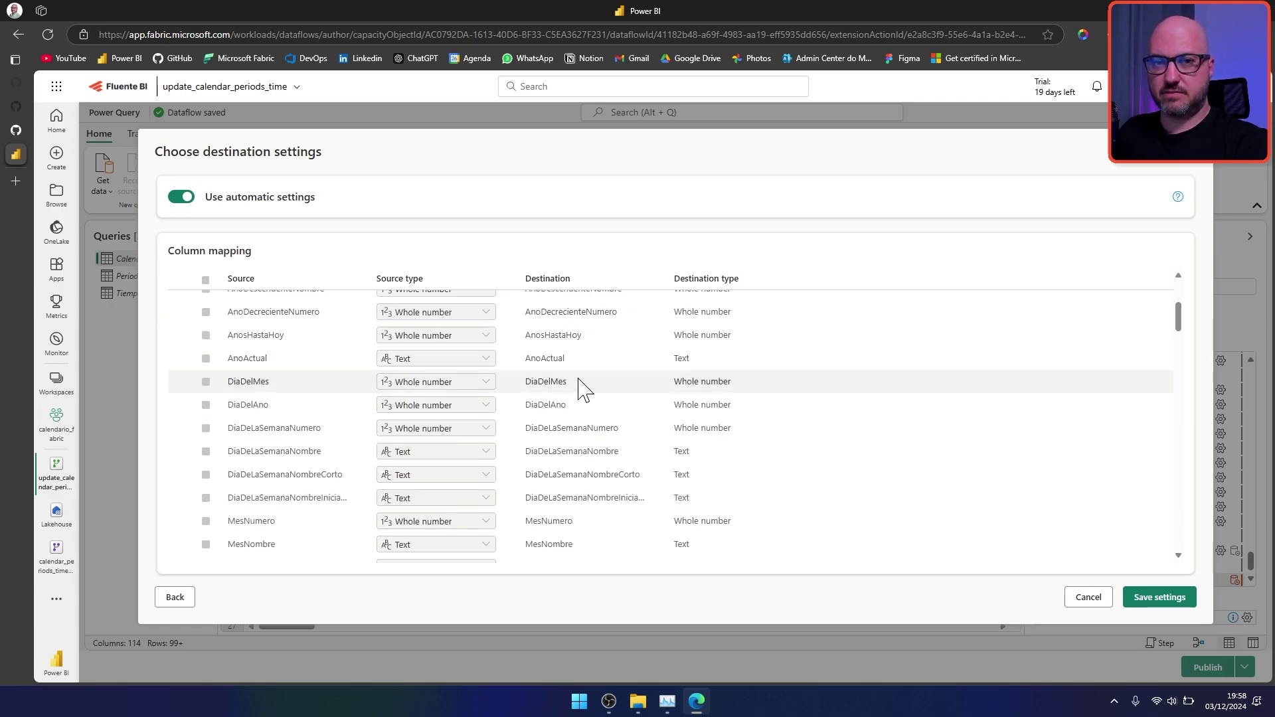
pyautogui.scroll(1, 658, 385)
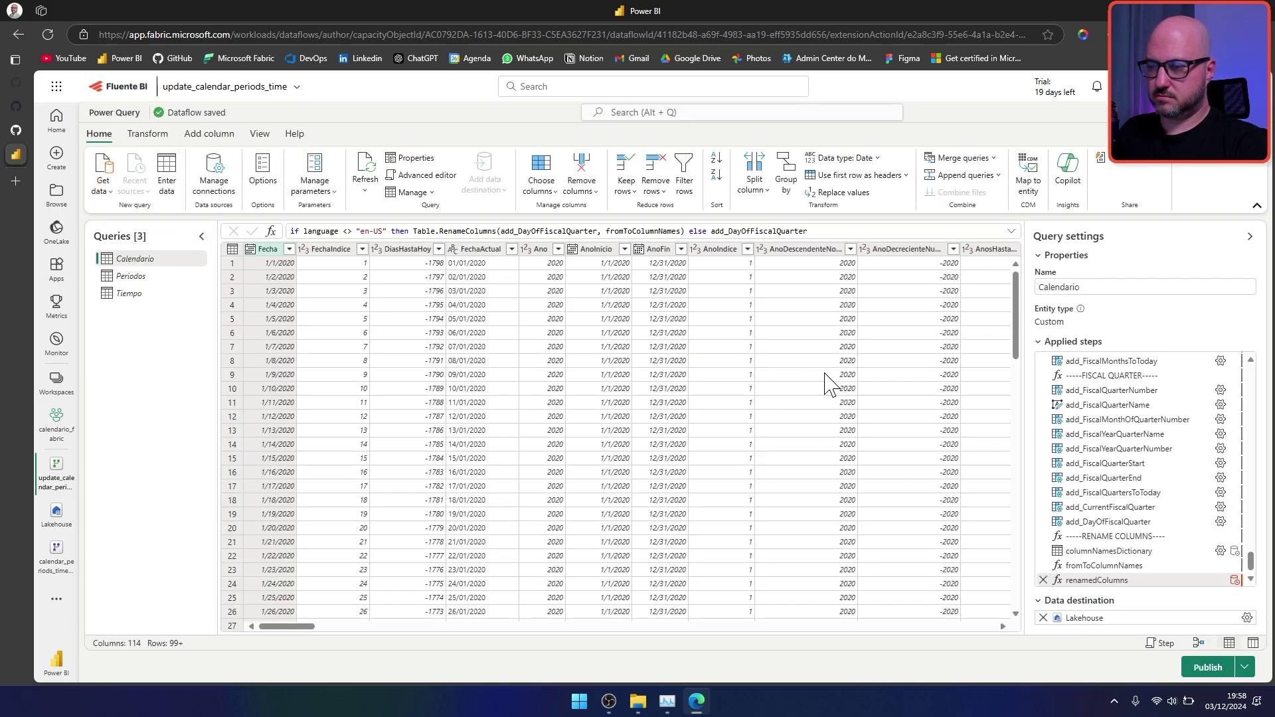
# Step: Send the Periodos query to a new table Periodos in the calendario_fabric workspace's Lakehouse, saving the automatic destination settings
pyautogui.click(135, 279)
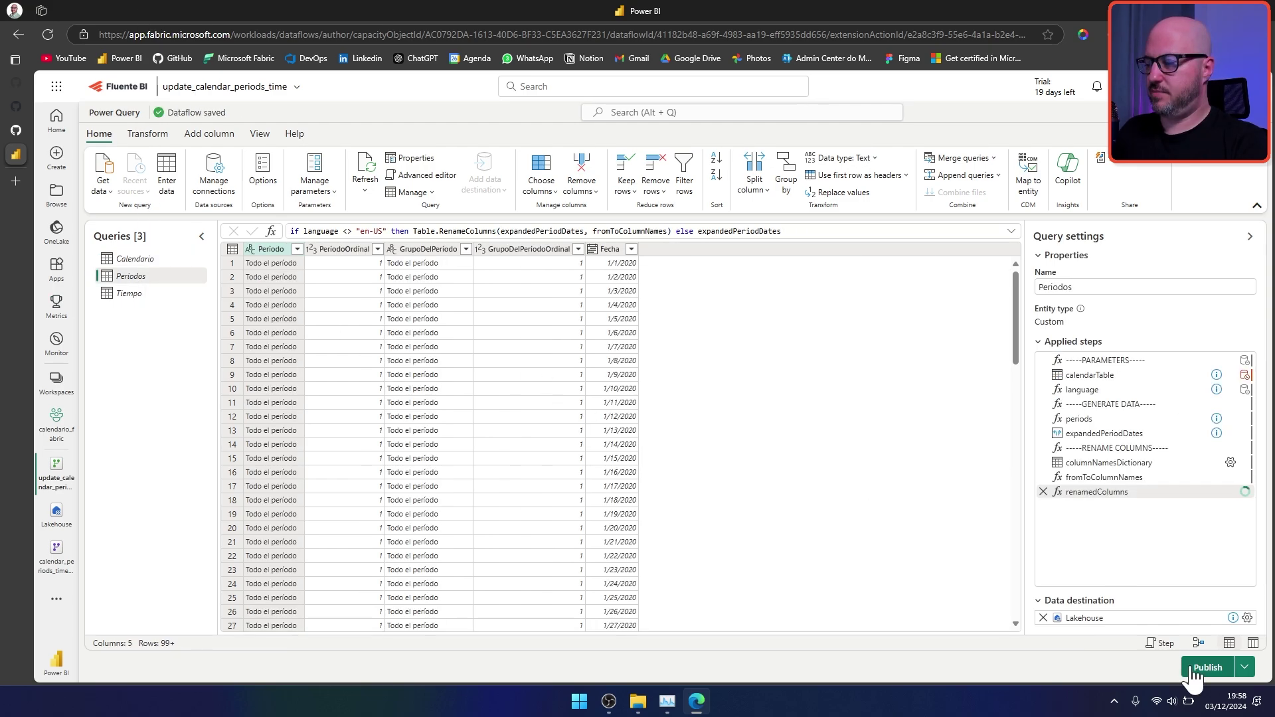
pyautogui.click(1247, 619)
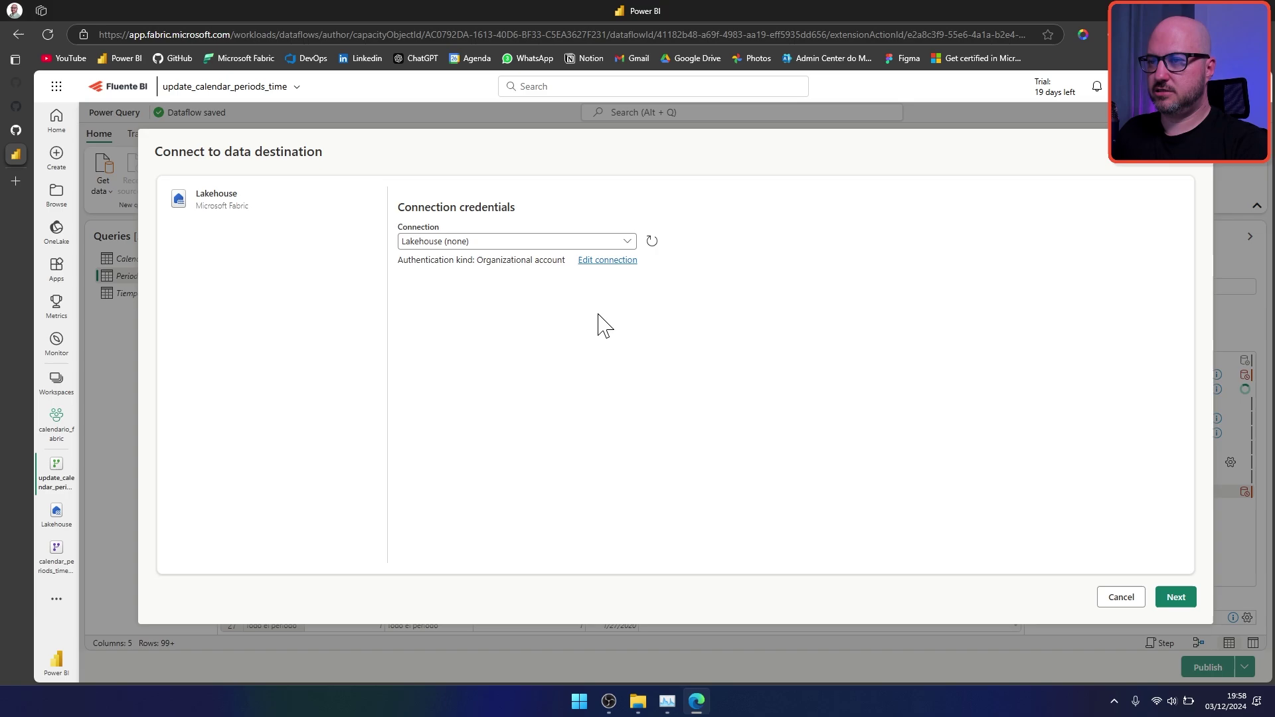
pyautogui.click(1175, 598)
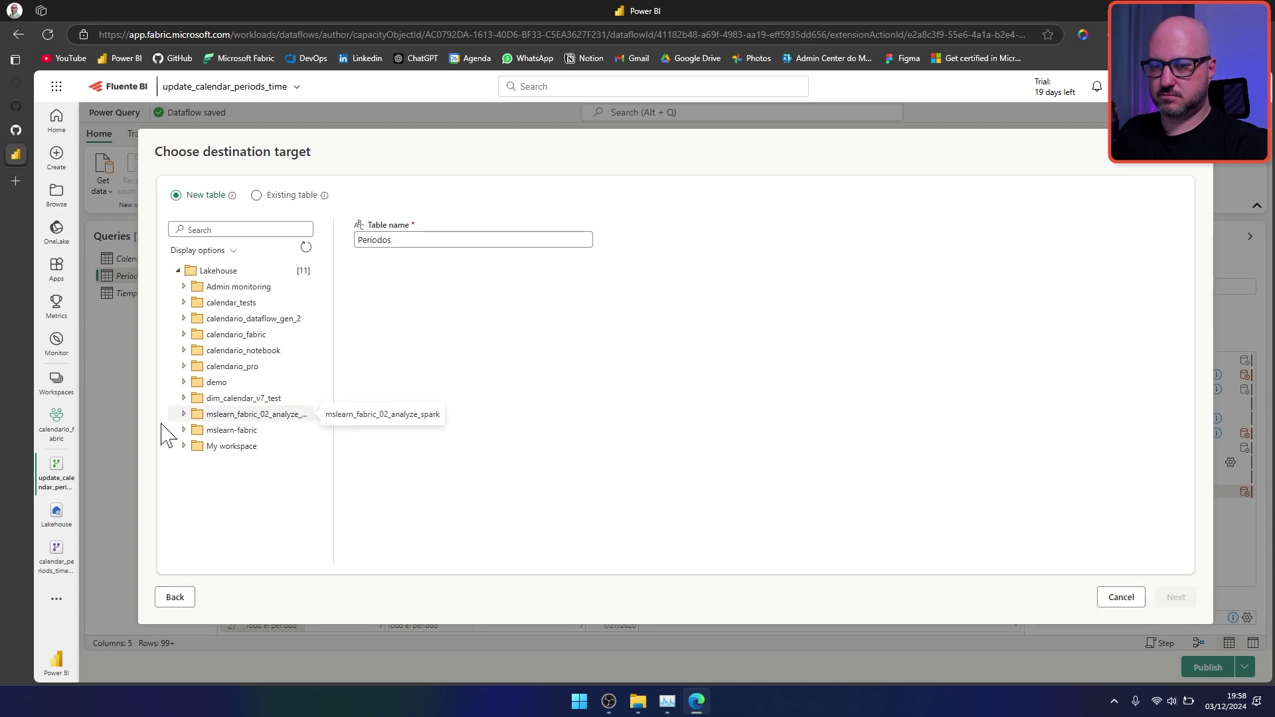
pyautogui.click(184, 335)
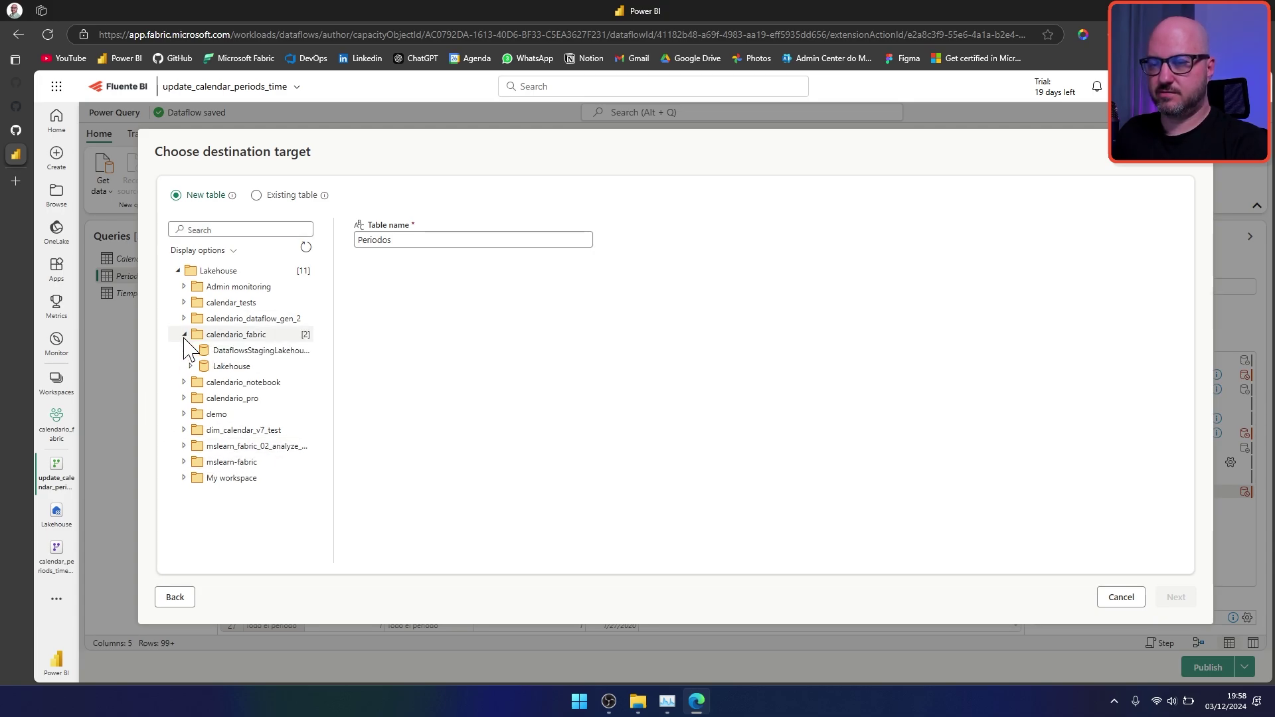
pyautogui.click(210, 369)
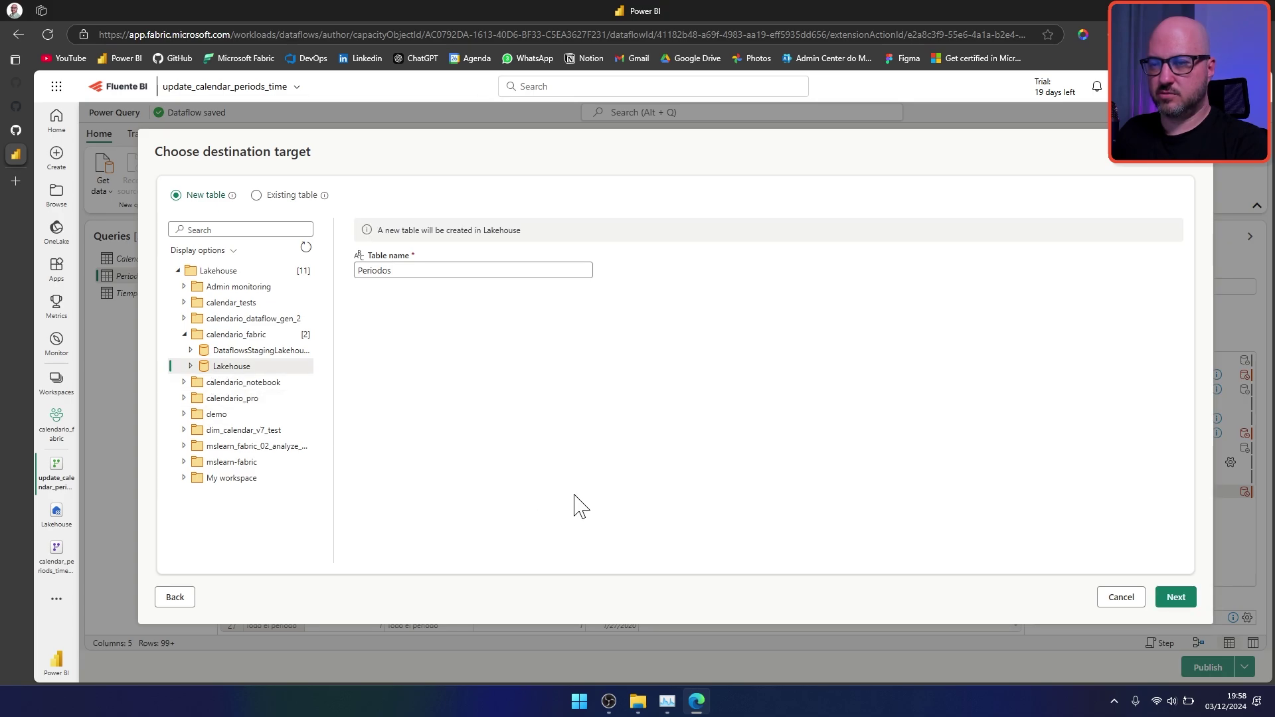
pyautogui.click(1176, 597)
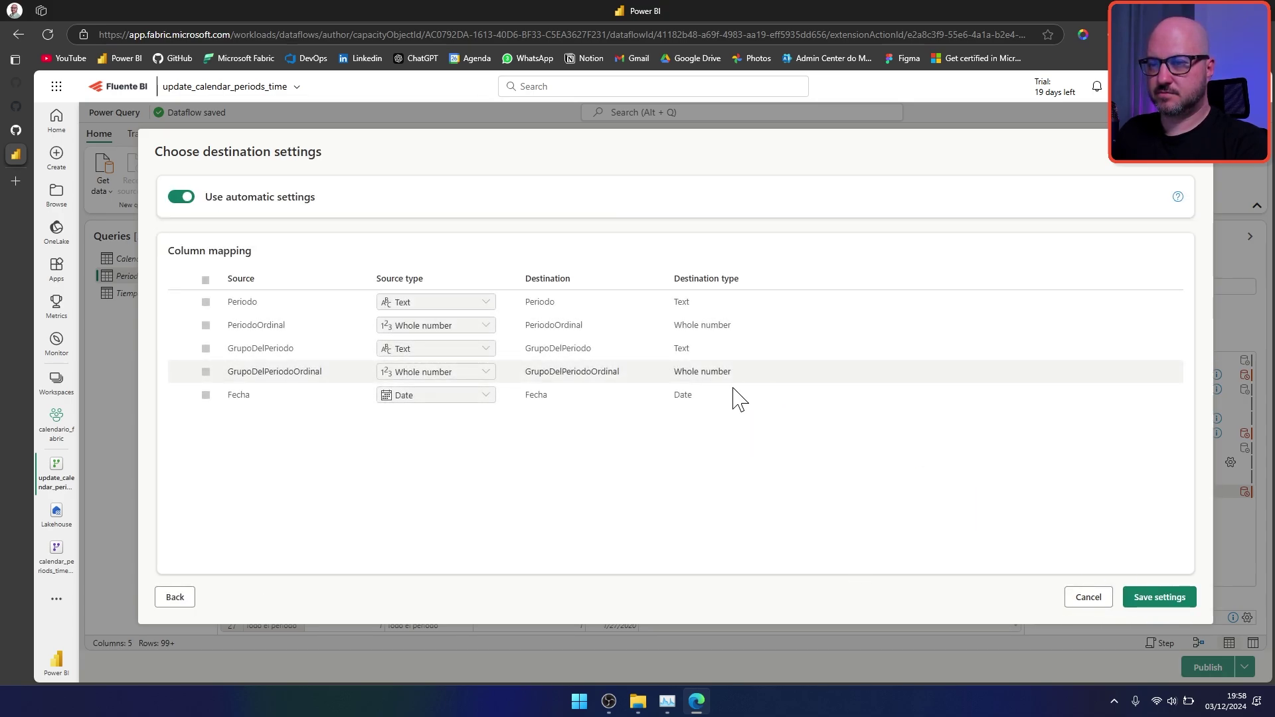
pyautogui.click(1160, 596)
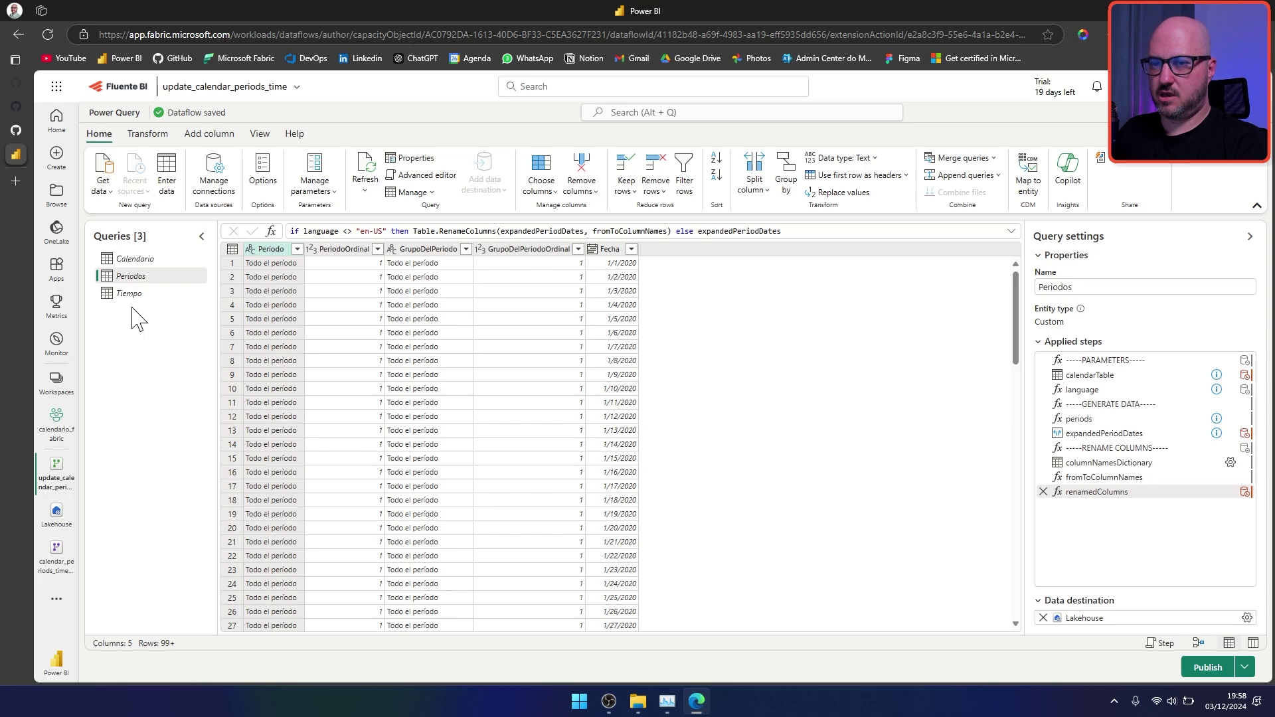
# Step: Send the Tiempo query to a new table Tiempo in the calendario_fabric workspace's Lakehouse, saving the automatic destination settings
pyautogui.click(139, 299)
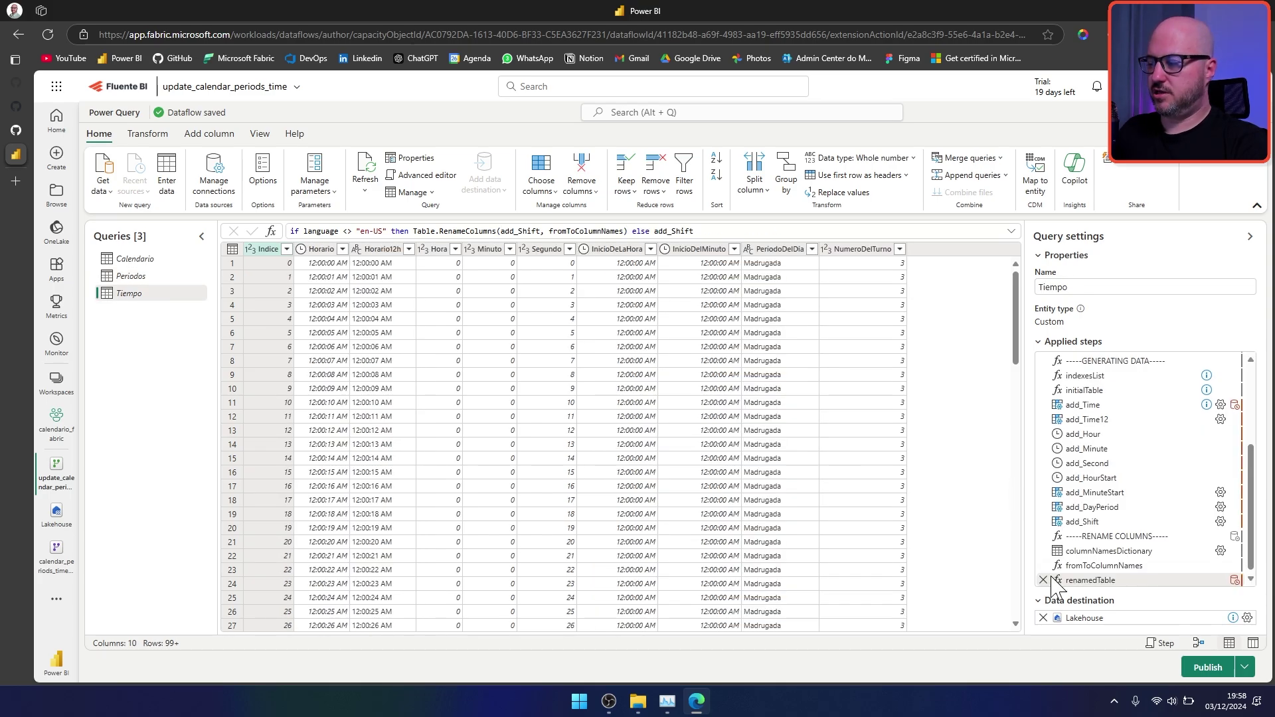
pyautogui.click(1248, 618)
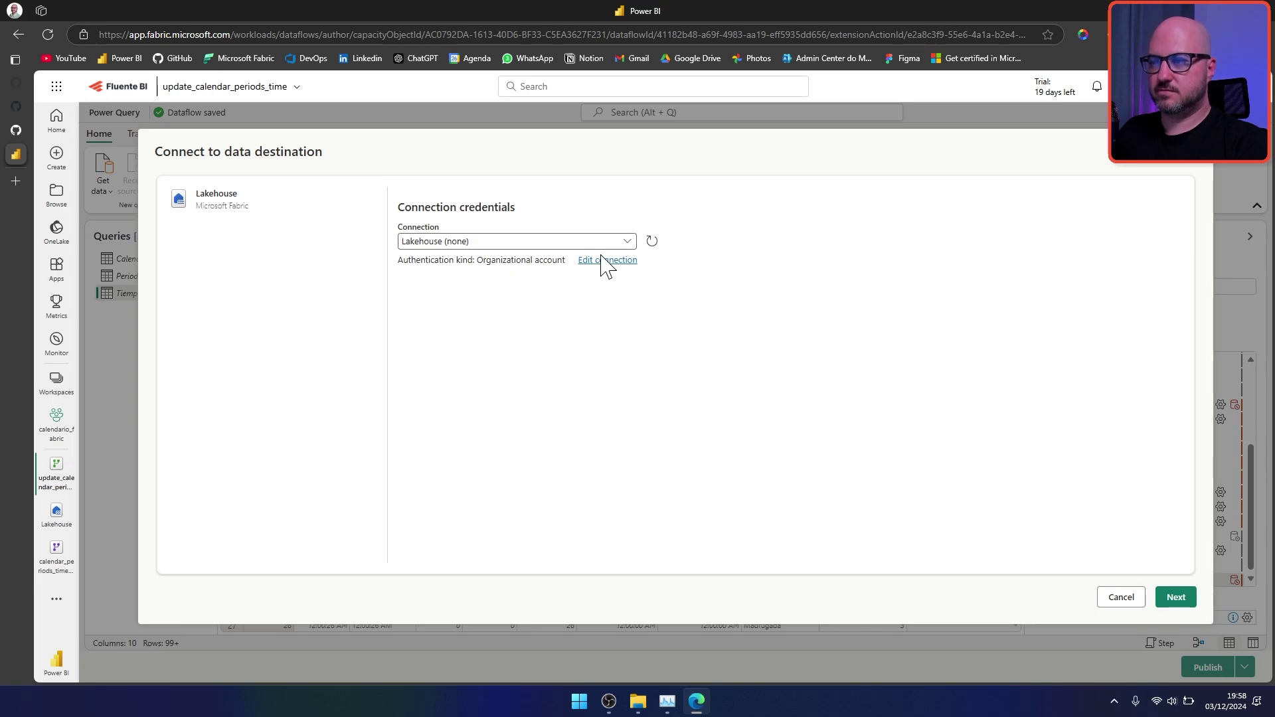
pyautogui.click(1170, 597)
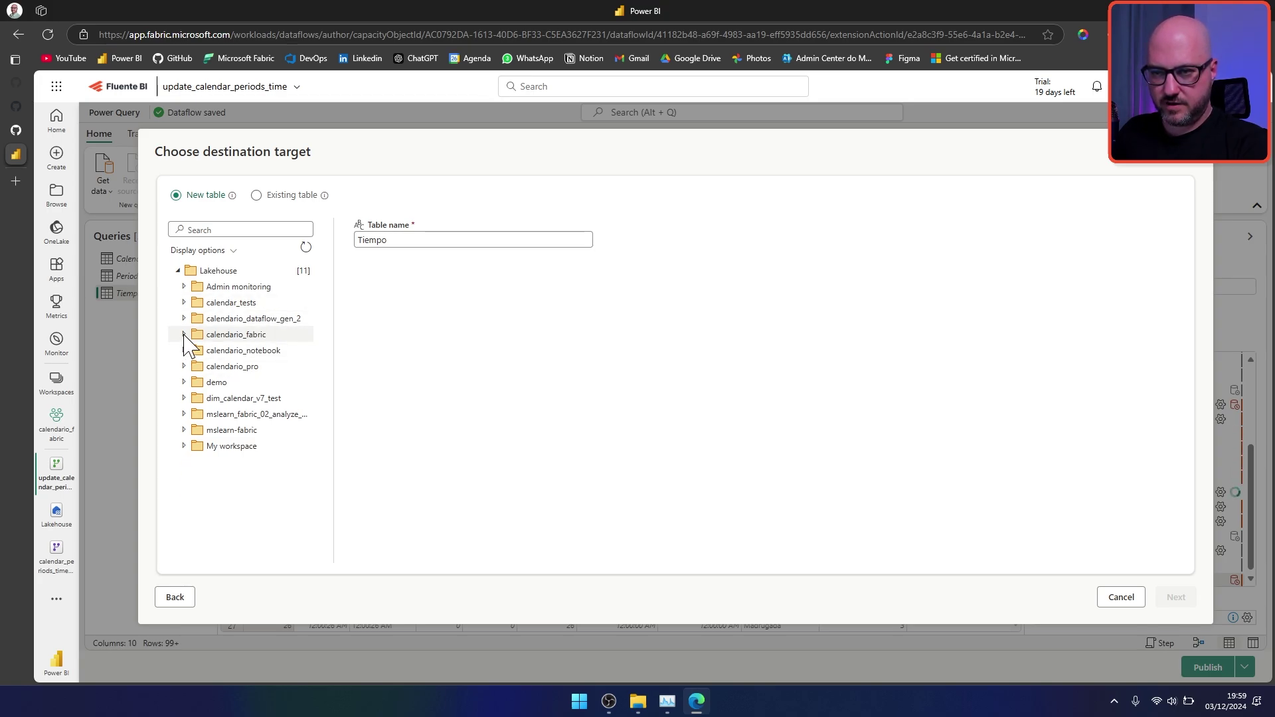
pyautogui.click(184, 334)
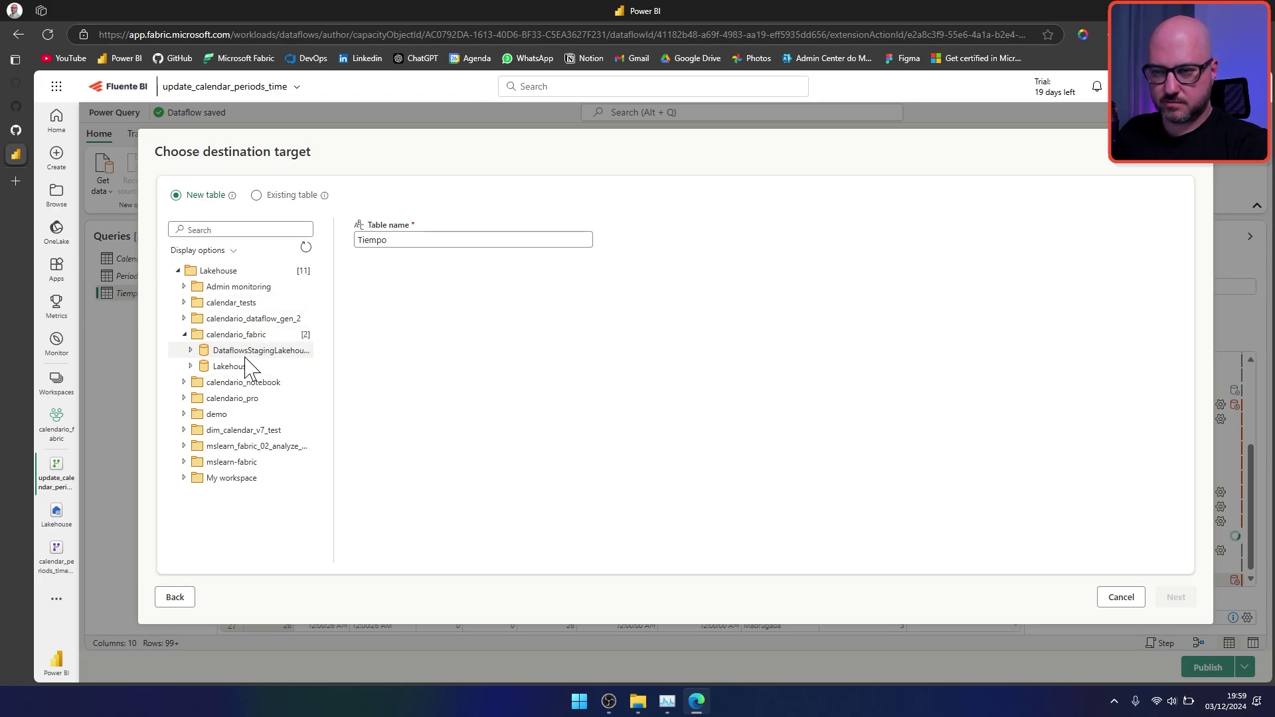
pyautogui.click(236, 368)
pyautogui.click(1180, 599)
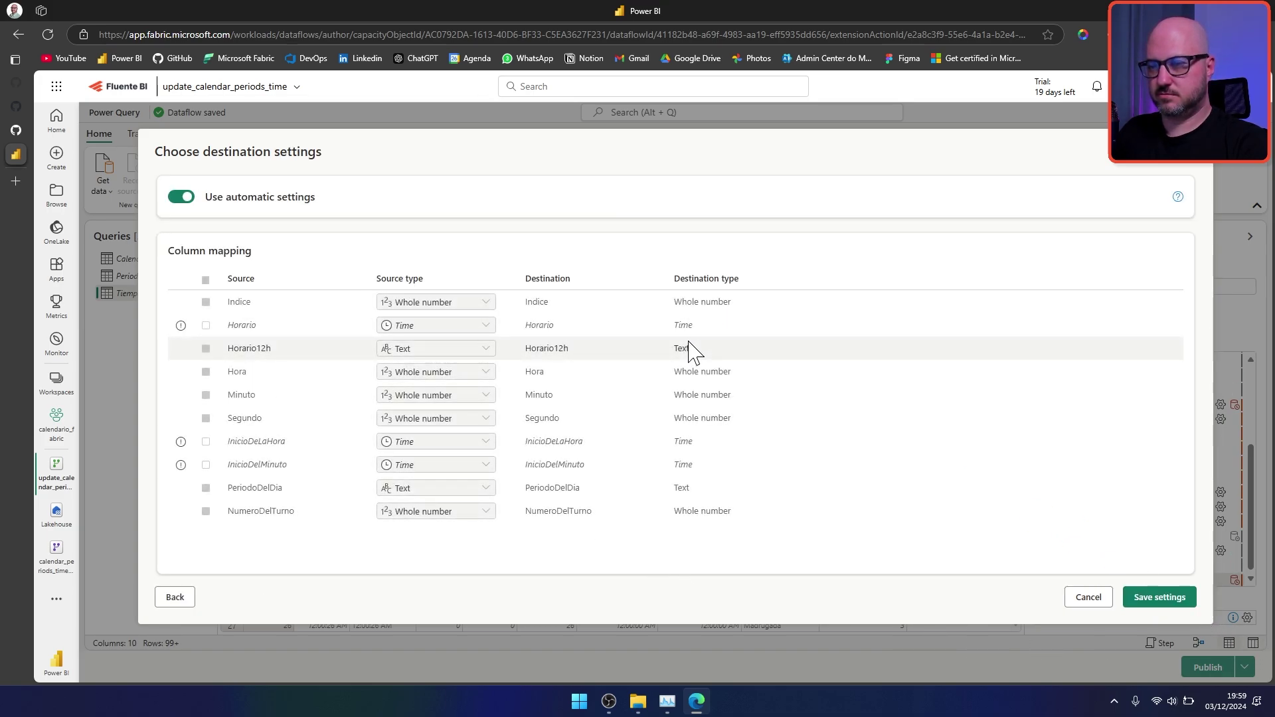
pyautogui.click(1187, 600)
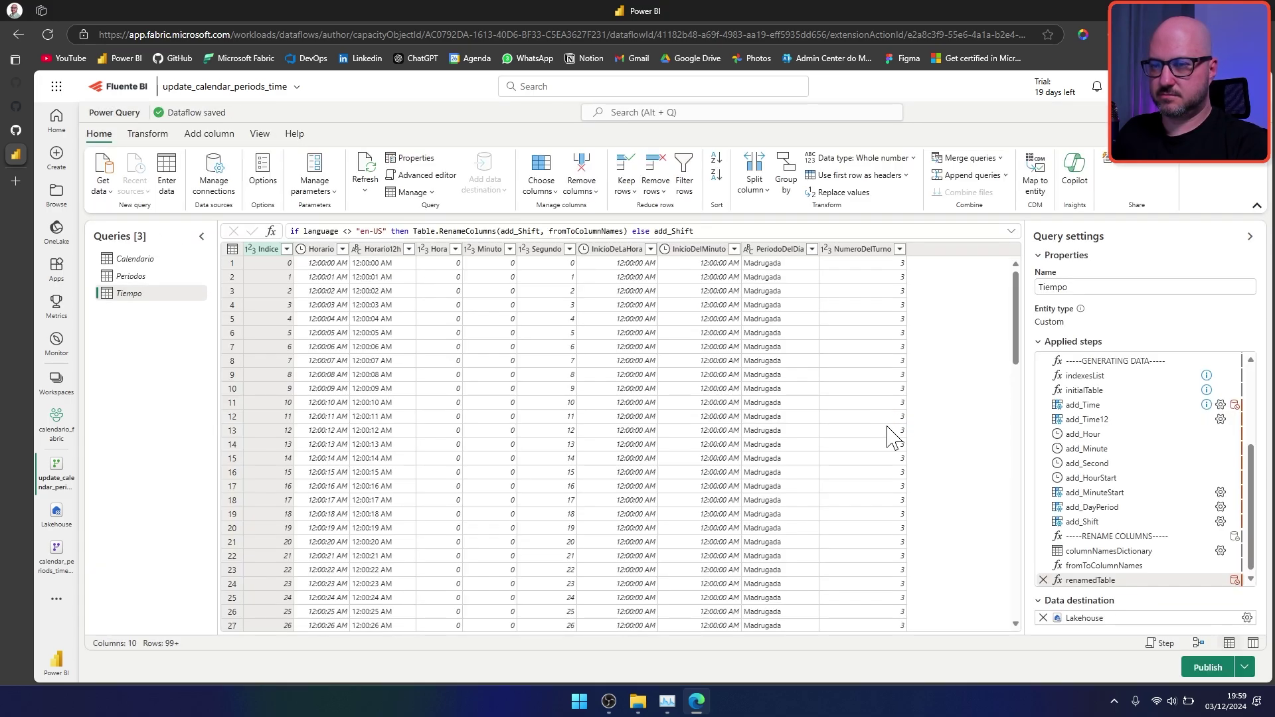
# Step: Reopen the Tiempo query's data destination and check its chosen lakehouse target
pyautogui.click(1247, 617)
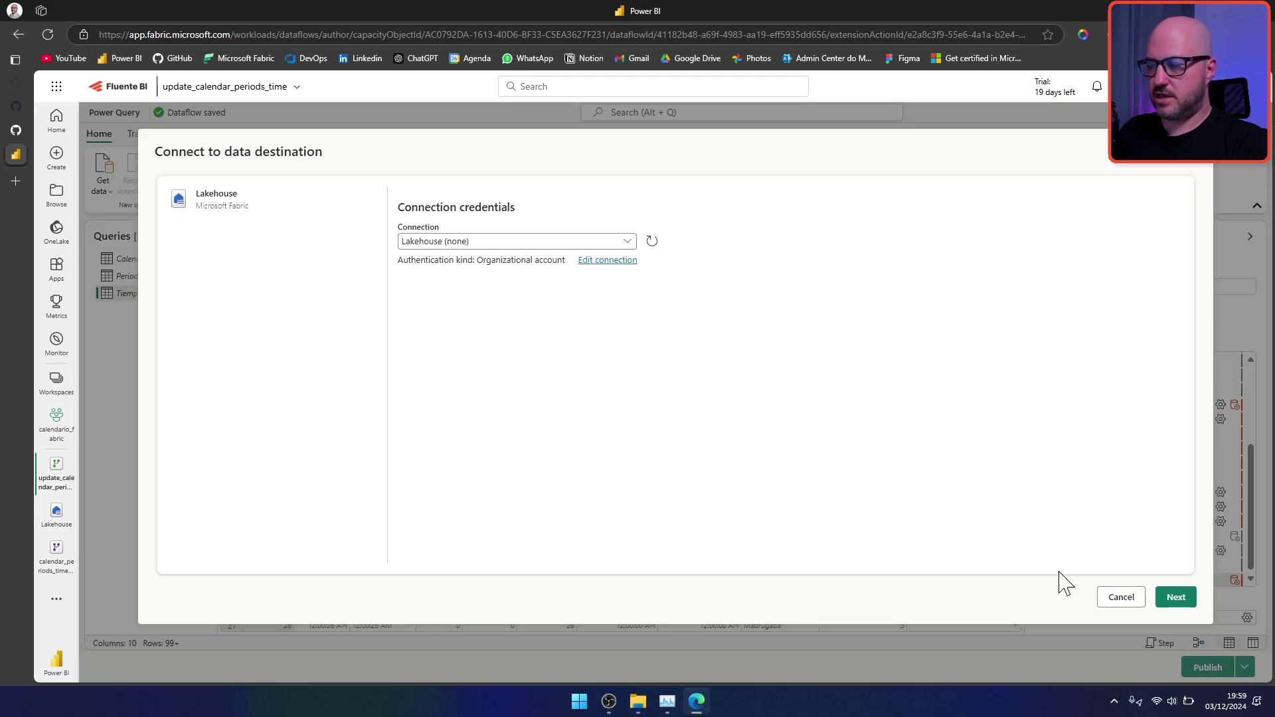
pyautogui.click(1176, 597)
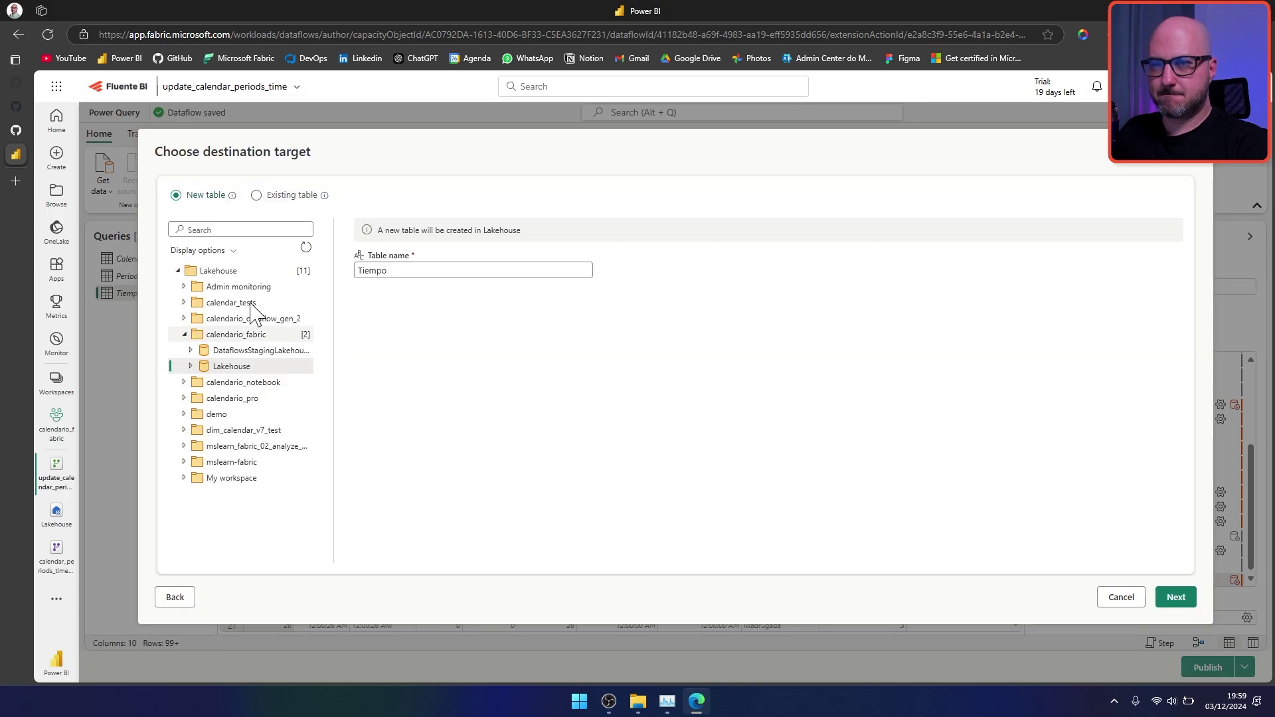
pyautogui.press('Return')
pyautogui.moveTo(184, 330)
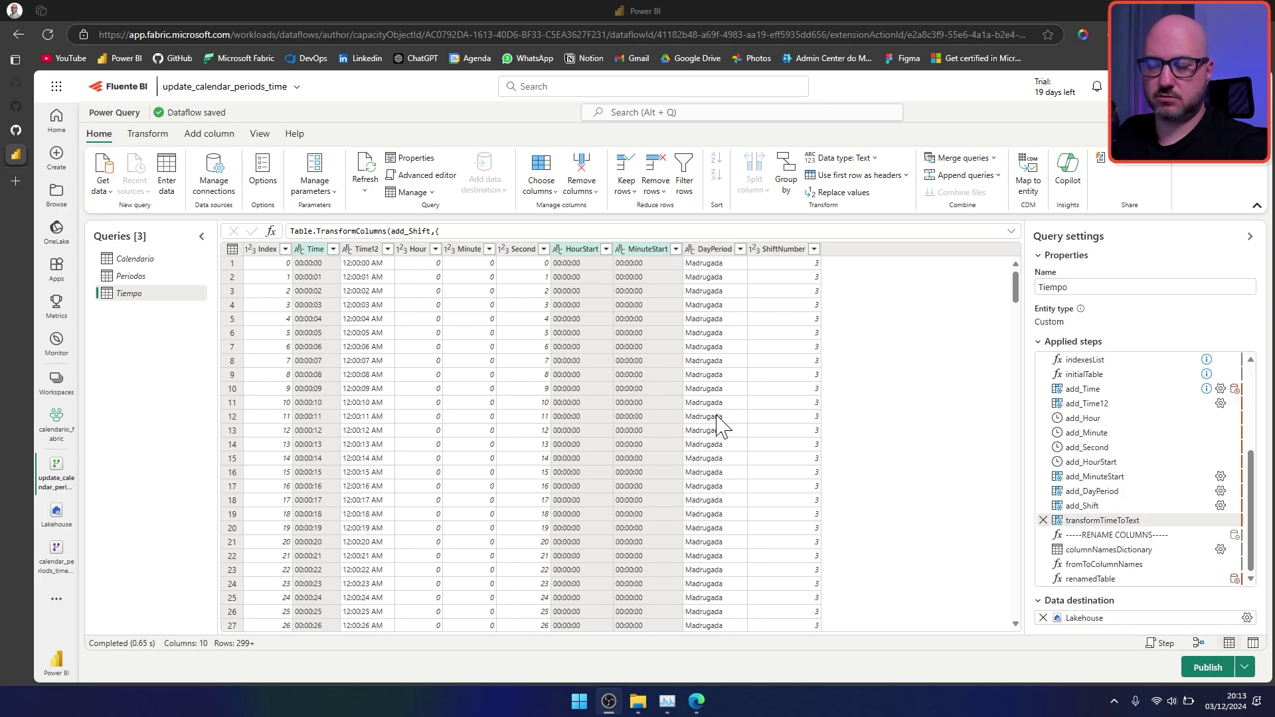
# Step: Recheck the Tiempo query's Lakehouse destination, target table and column mapping, and save the automatic settings
pyautogui.click(1248, 617)
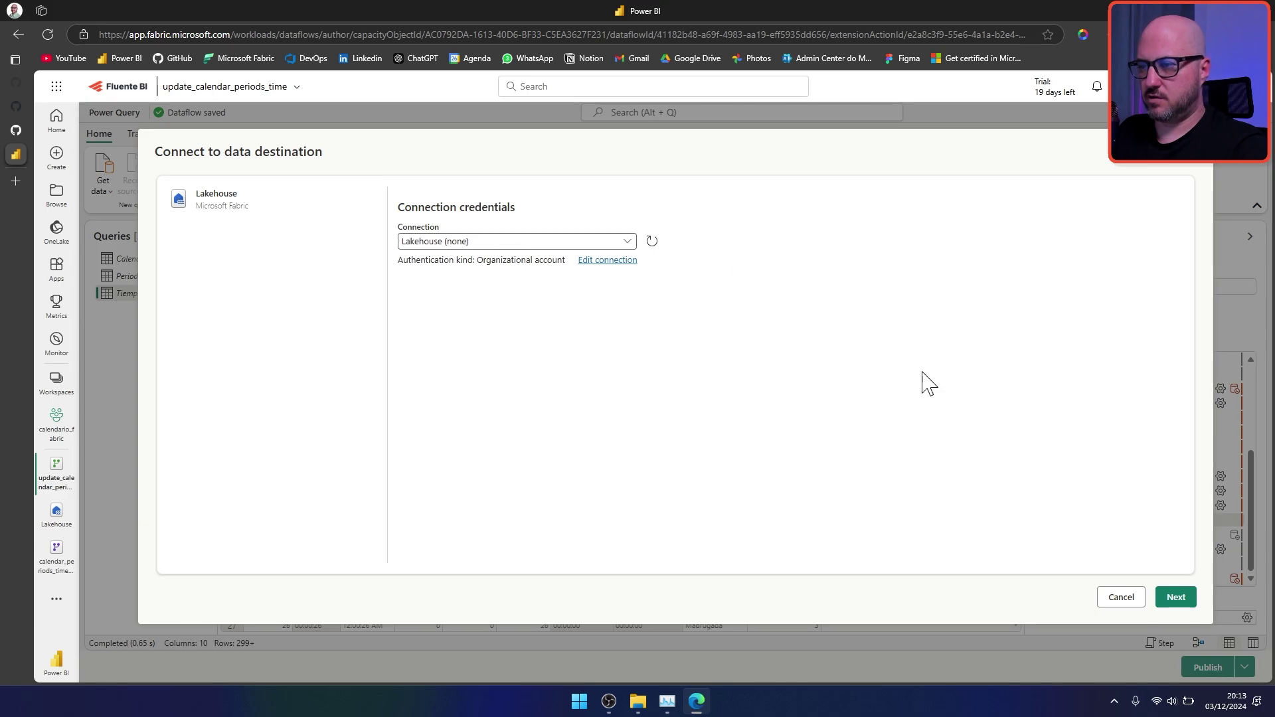
pyautogui.click(1175, 600)
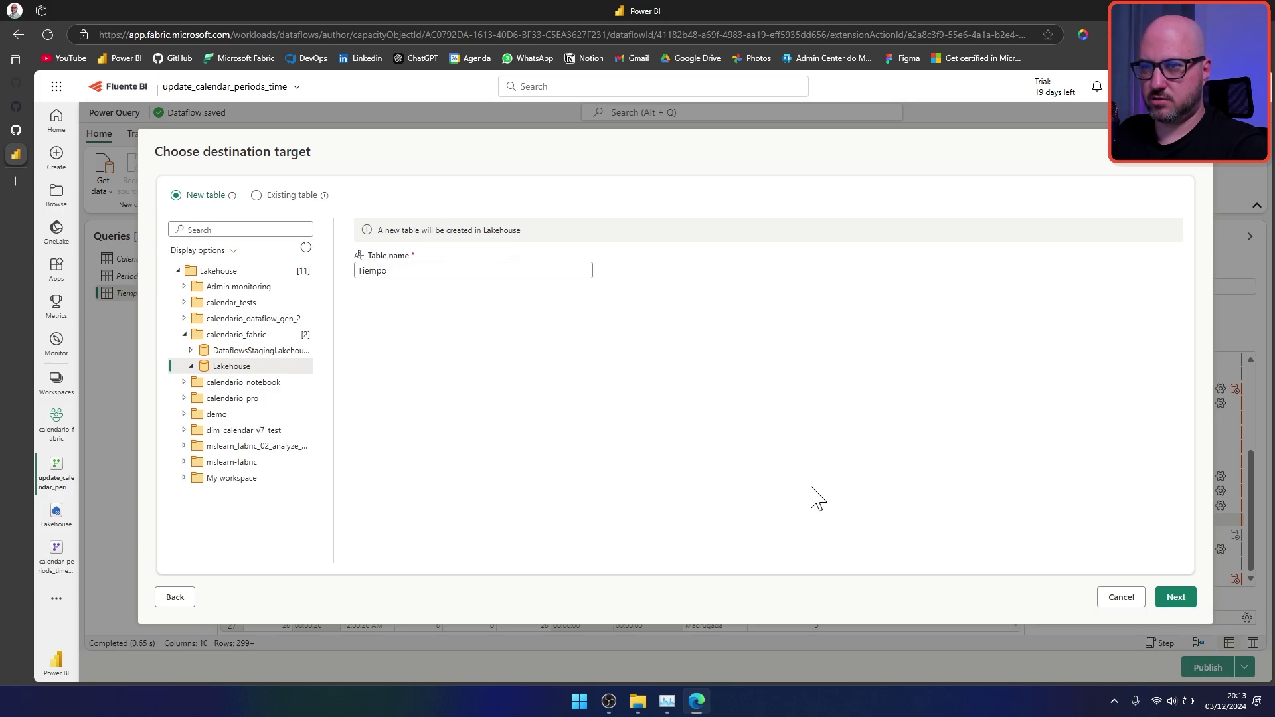
pyautogui.click(1179, 598)
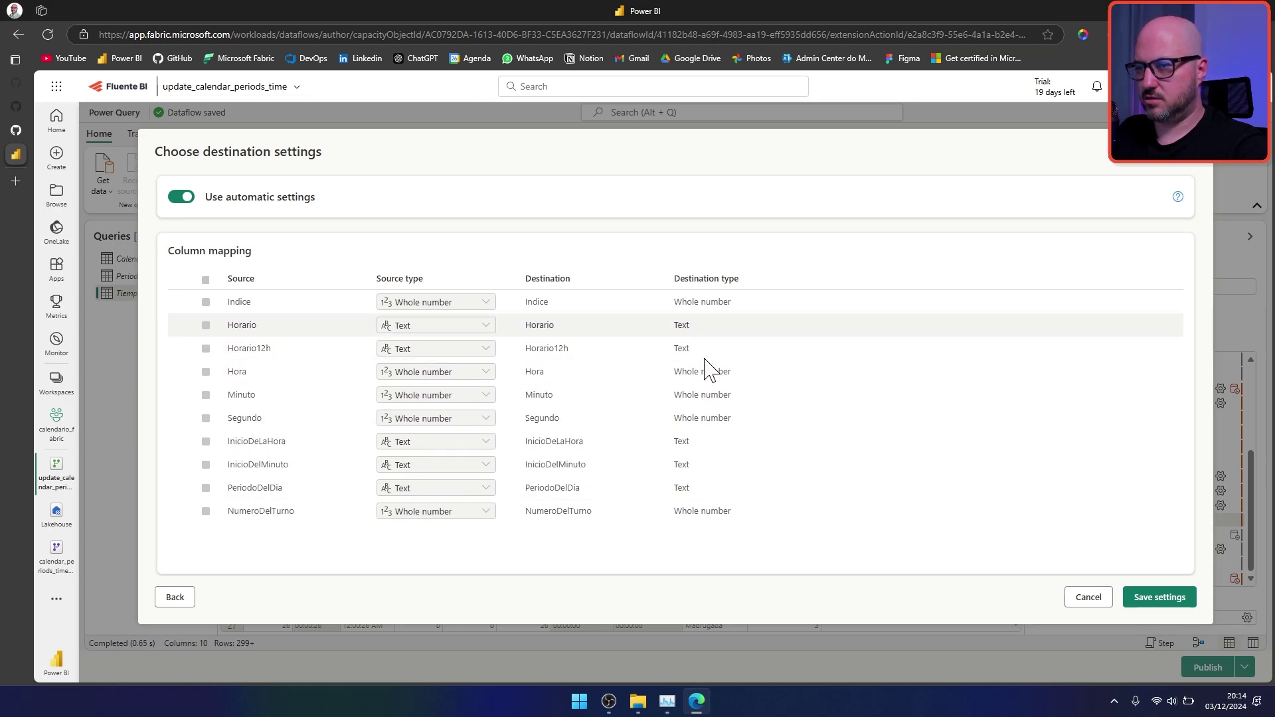
pyautogui.click(1156, 597)
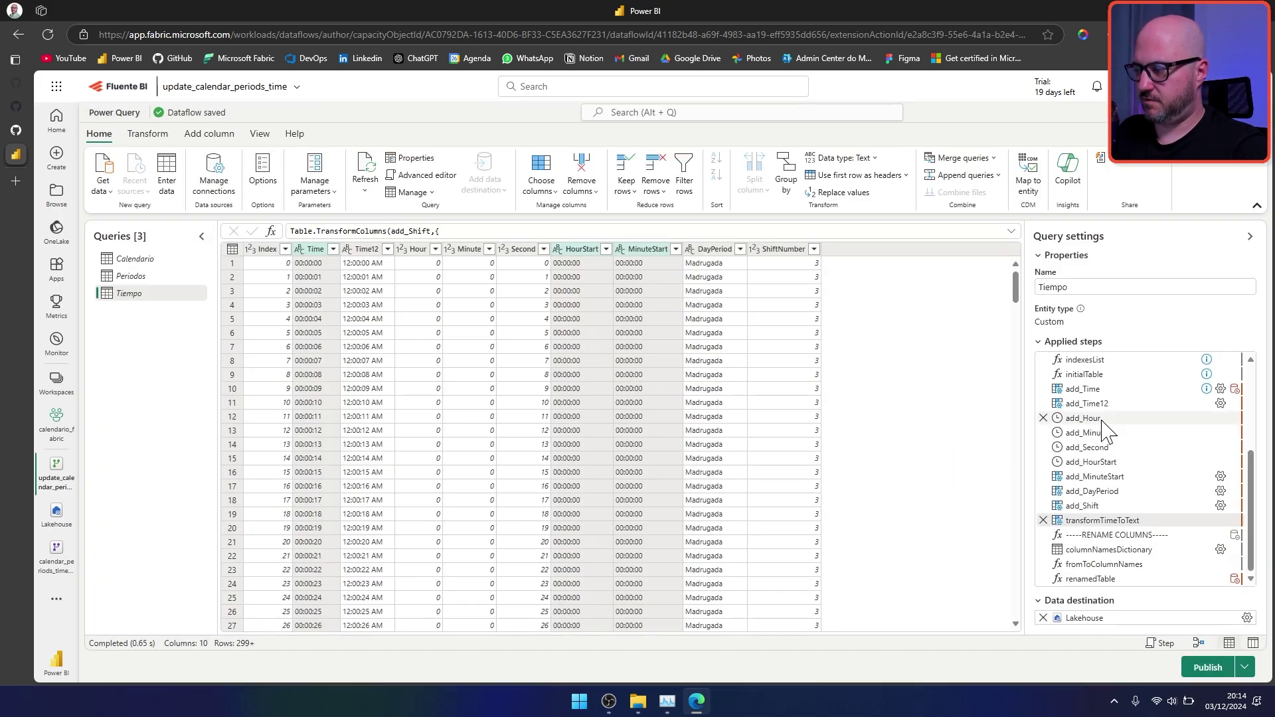
# Step: Check the Tiempo query's language, final renamed columns and data destination, and look over the Periodos query's output
pyautogui.scroll(3, 1106, 430)
pyautogui.click(1101, 377)
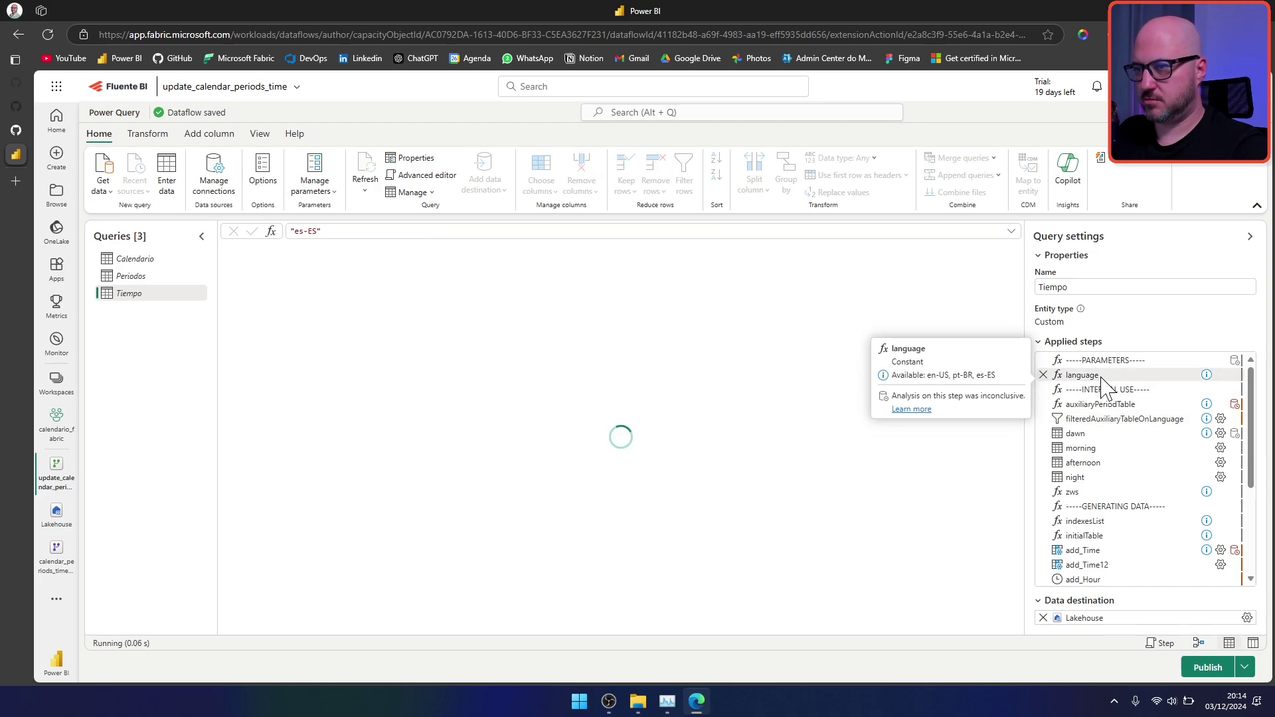
pyautogui.scroll(-3, 1096, 479)
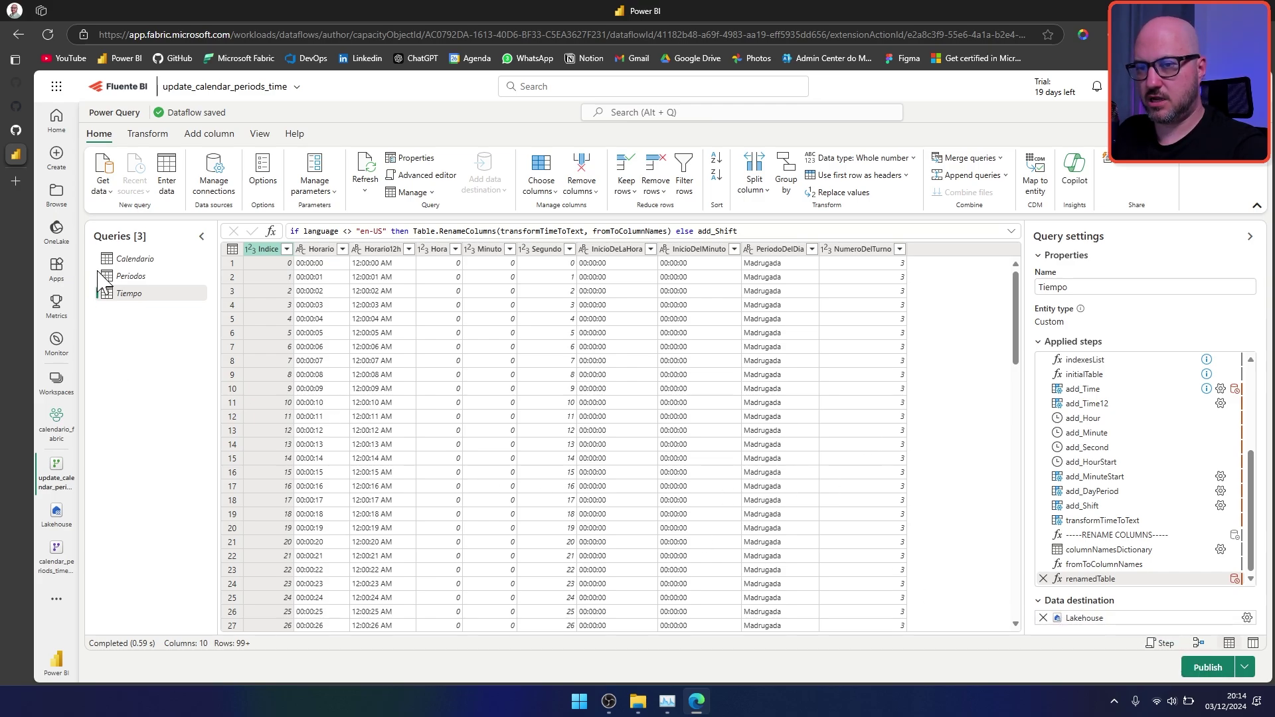
pyautogui.moveTo(1046, 619)
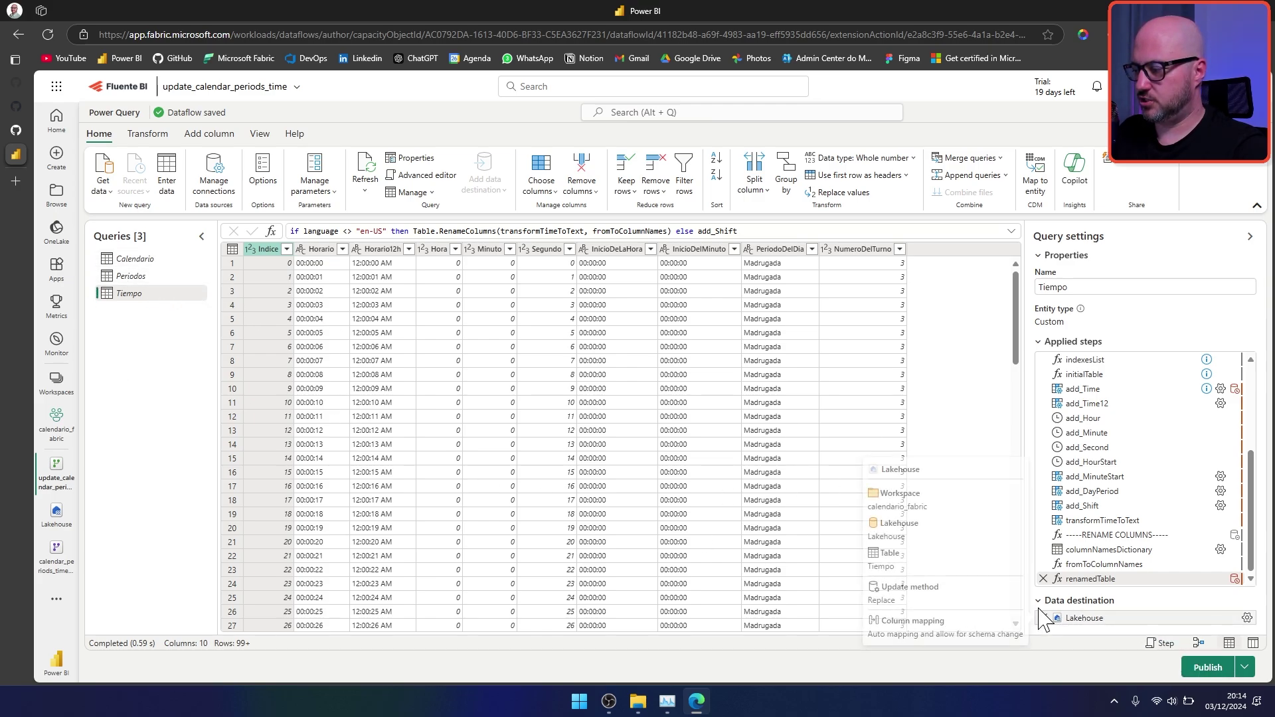
pyautogui.click(157, 276)
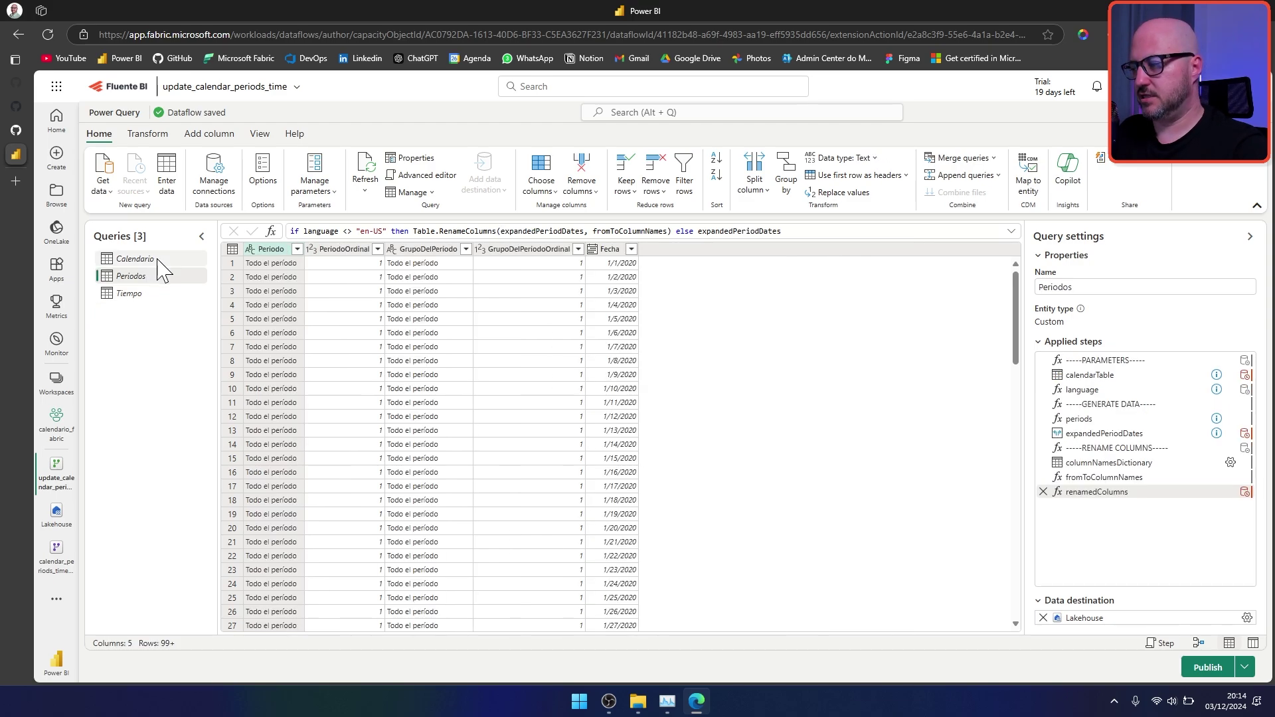
pyautogui.click(157, 297)
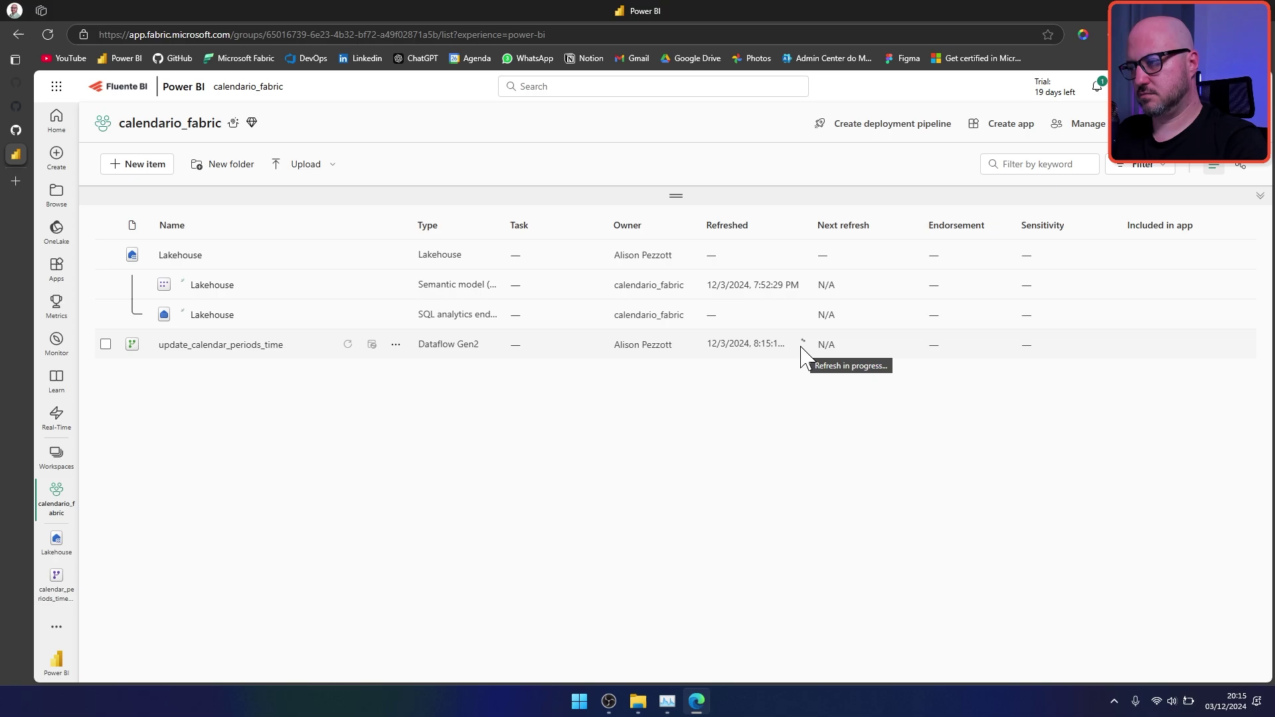
# Step: Reload the calendario_fabric workspace, open its Lakehouse, and refresh the tables to preview the Calendario data
pyautogui.click(48, 34)
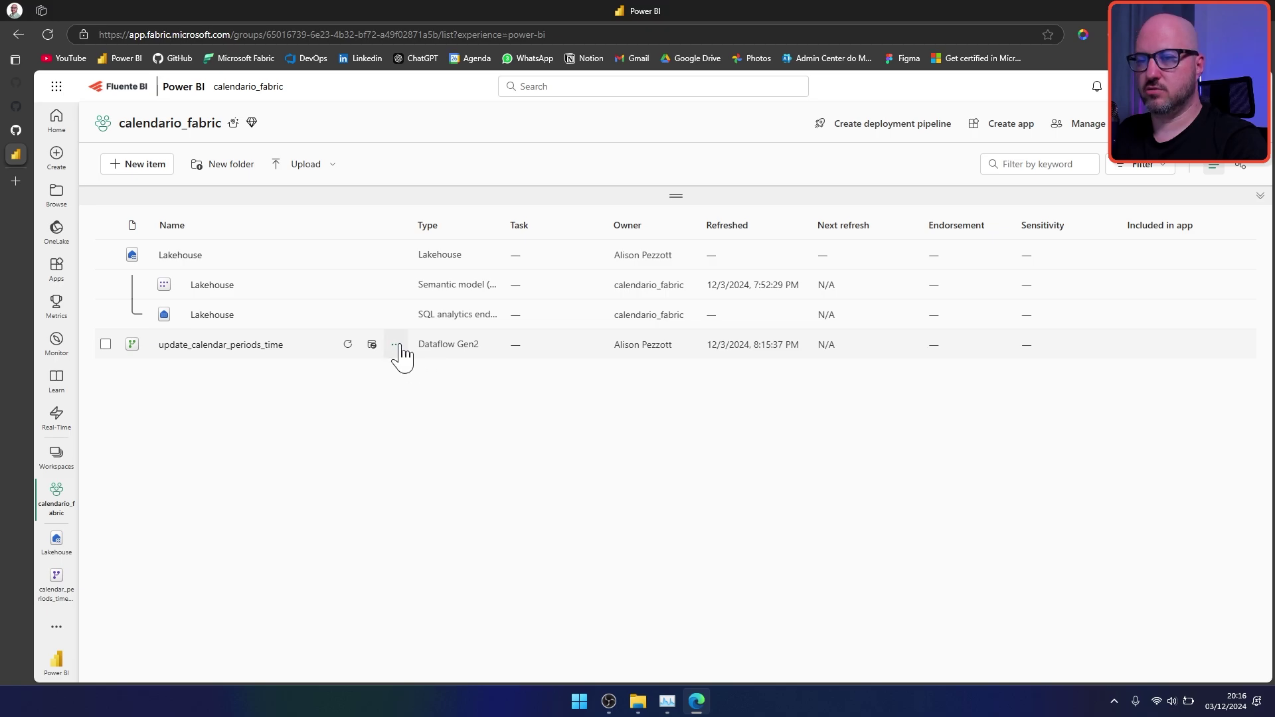
pyautogui.click(181, 257)
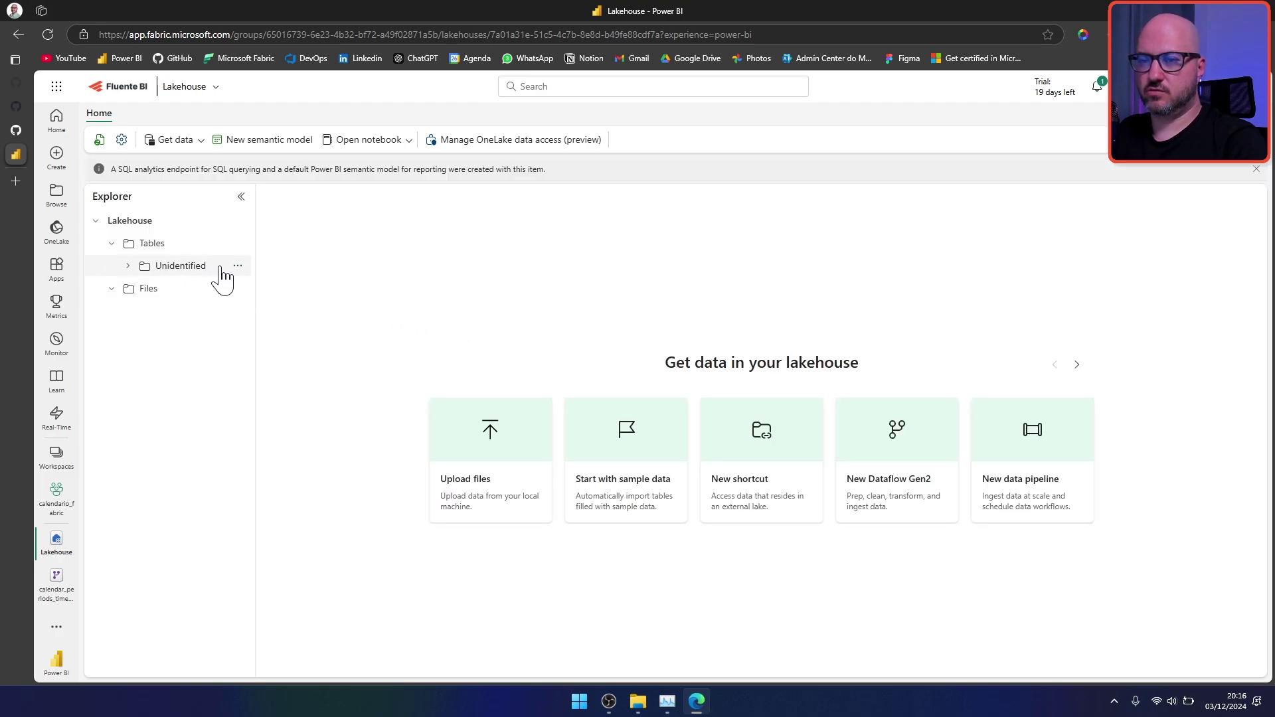
pyautogui.click(237, 247)
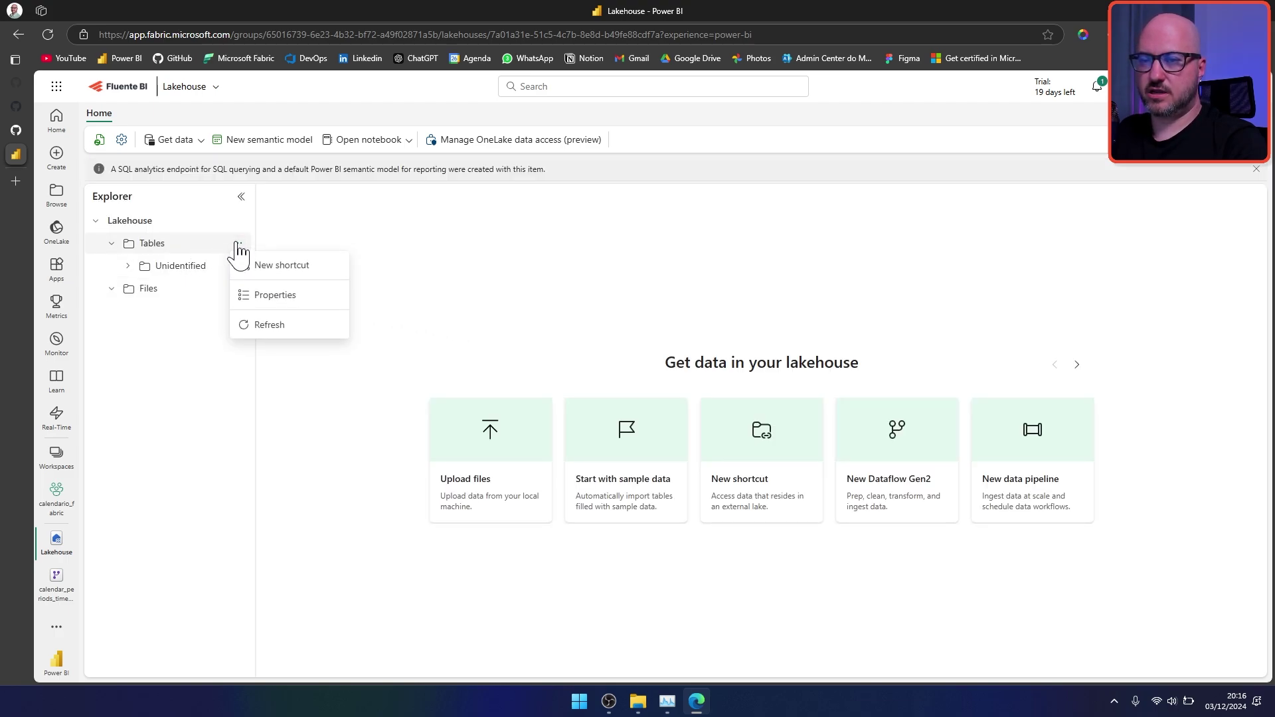
pyautogui.click(269, 327)
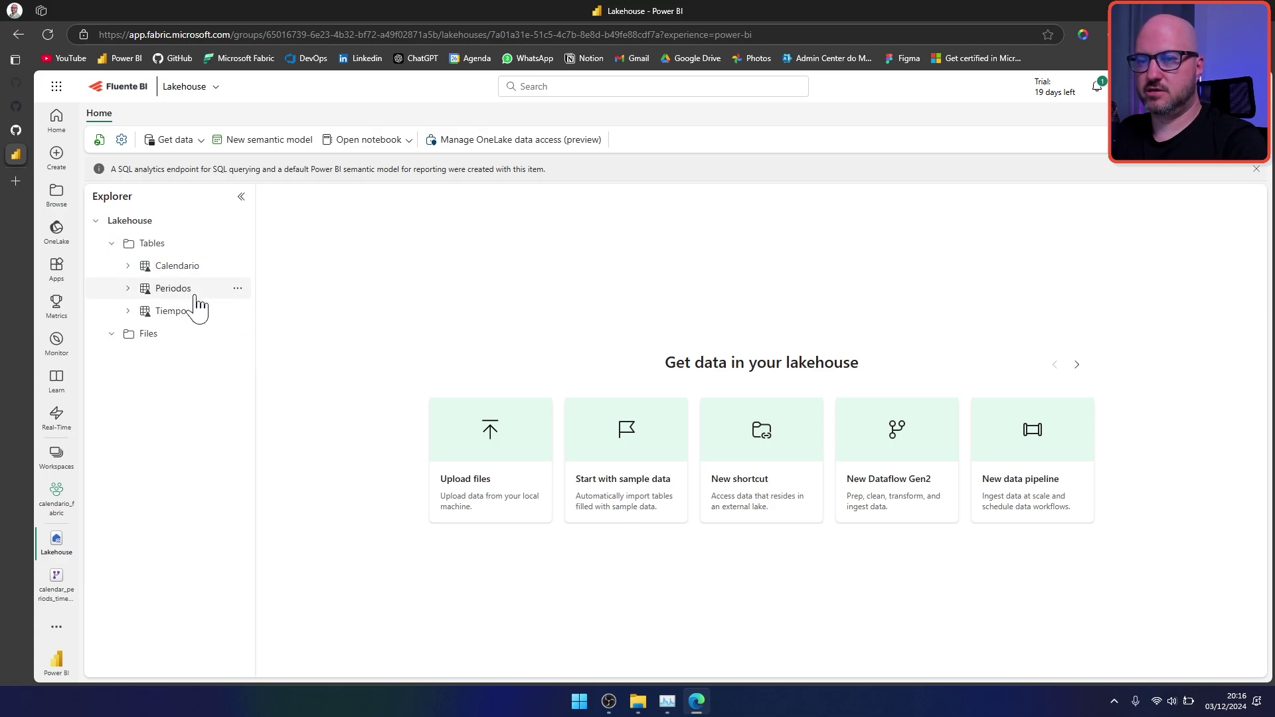
pyautogui.click(175, 266)
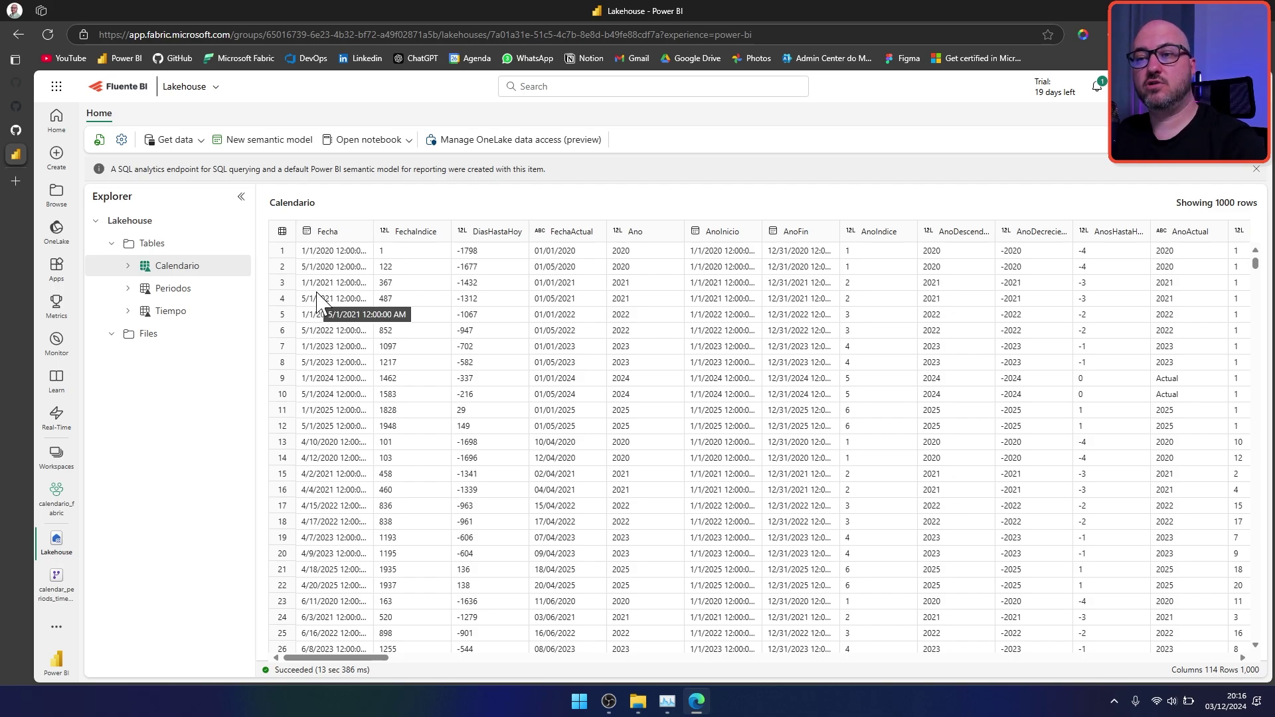
# Step: Create a semantic model named NewSemanticModel in calendario_fabric with the Calendario, Periodos and Tiempo tables, and list the Calendario fields
pyautogui.click(266, 144)
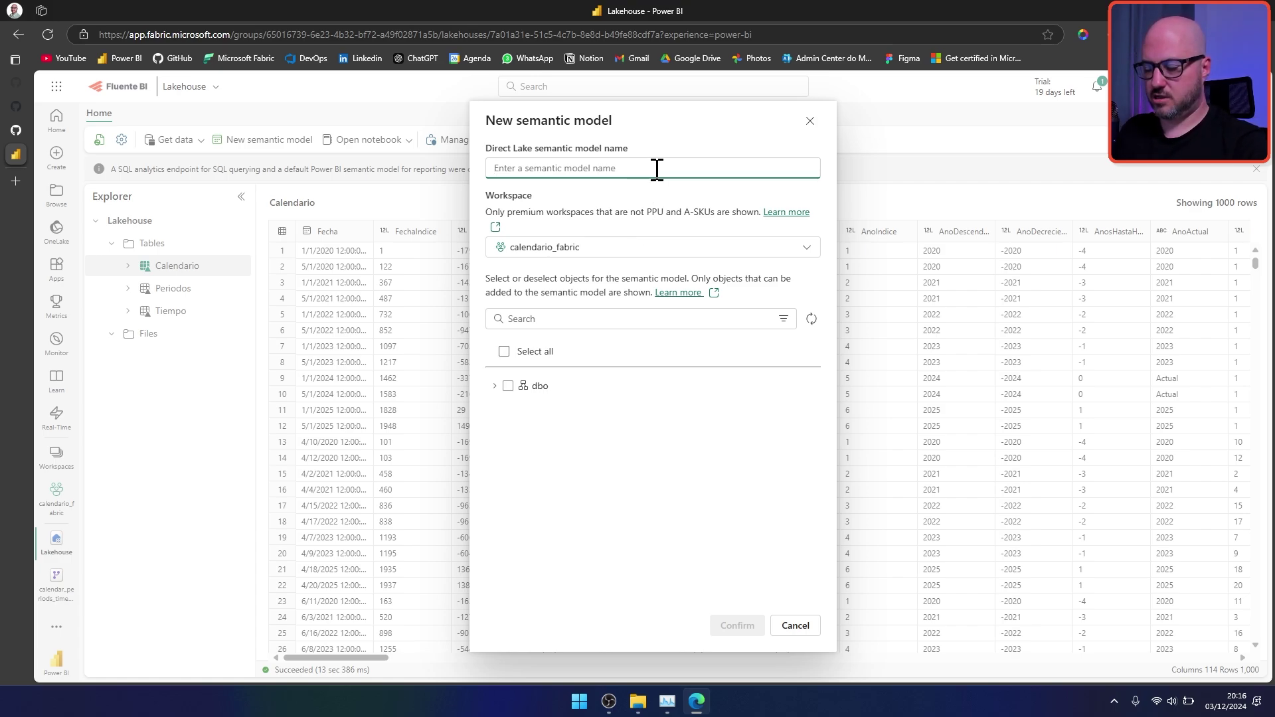
pyautogui.write('New')
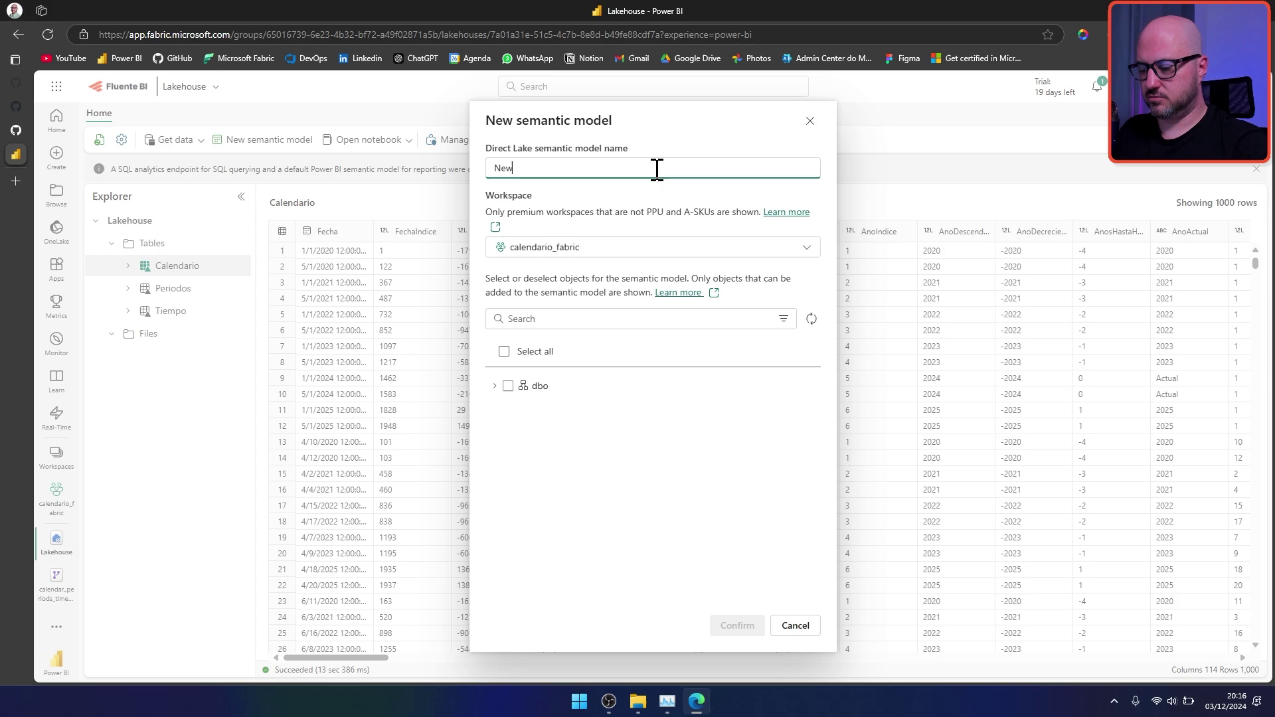
pyautogui.write('SemanticModel')
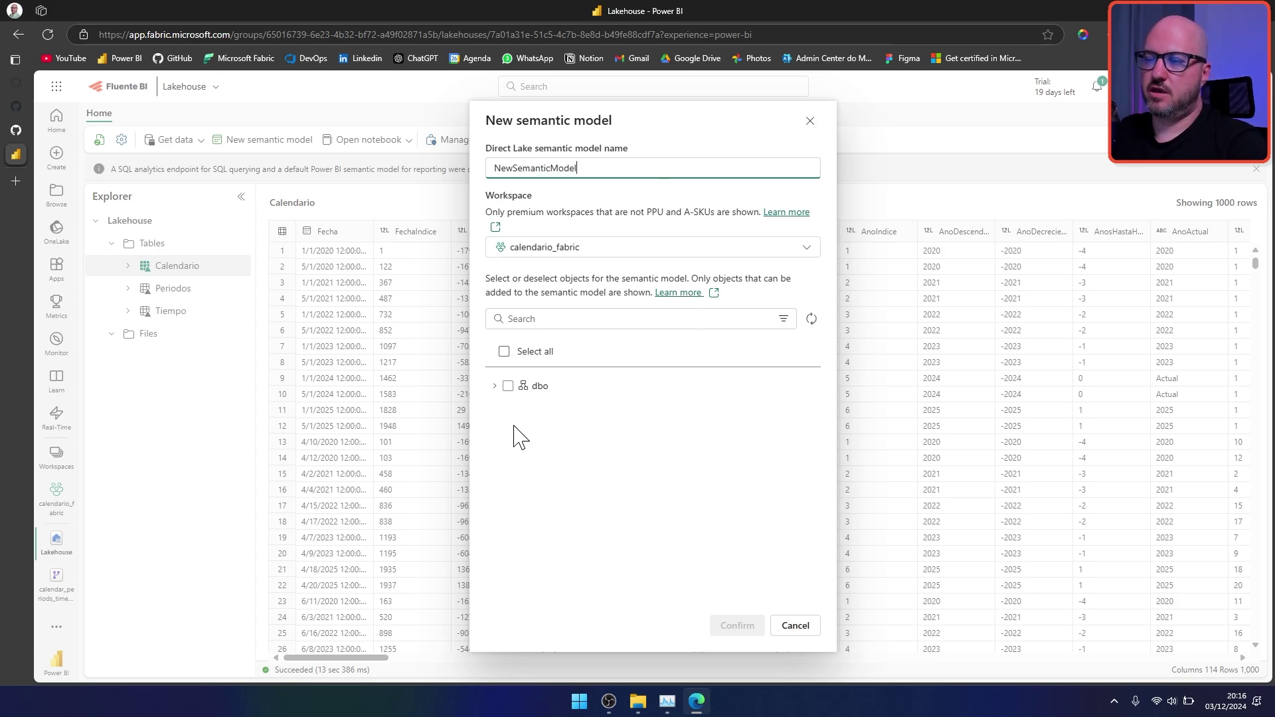
pyautogui.click(495, 386)
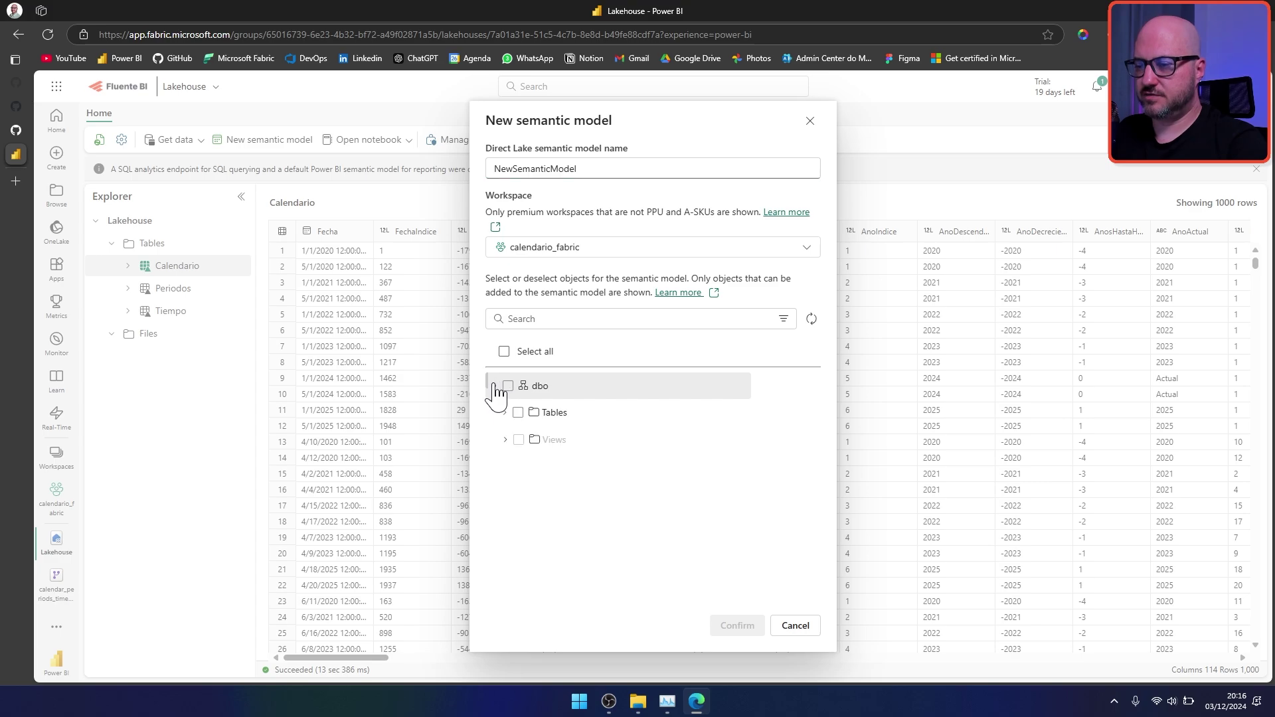
pyautogui.click(505, 413)
pyautogui.click(528, 439)
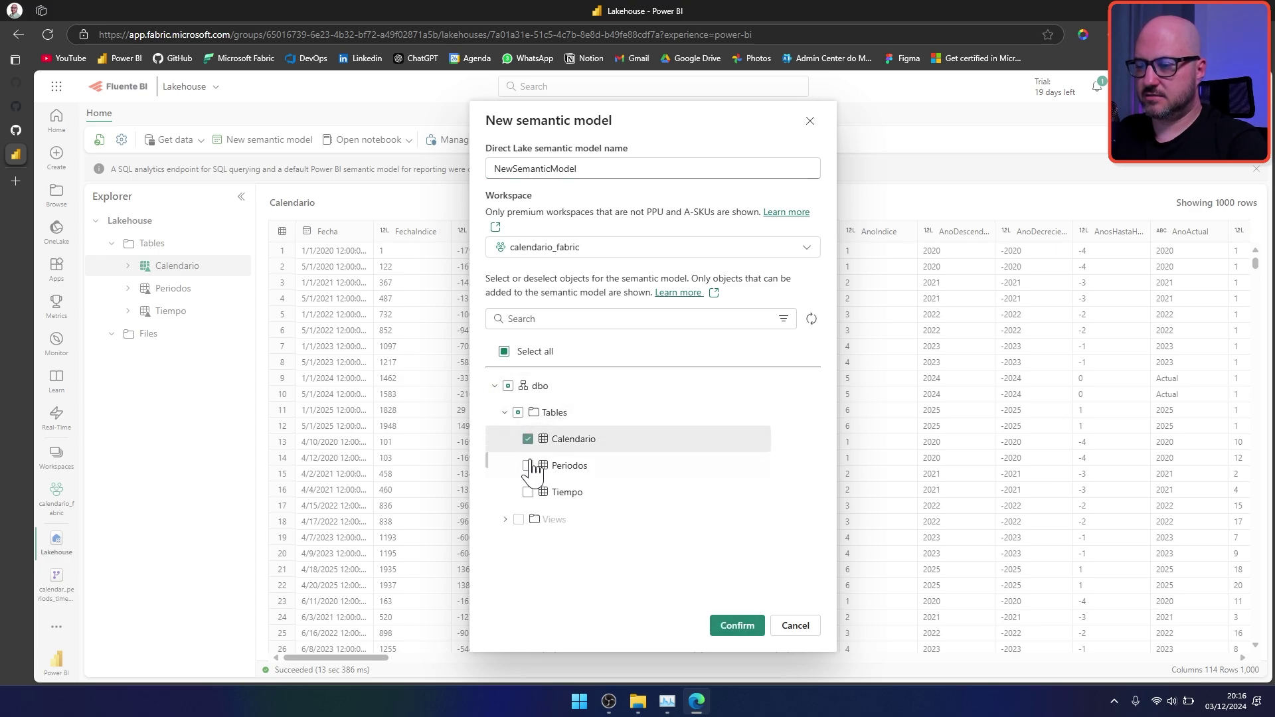
pyautogui.click(528, 465)
pyautogui.click(528, 492)
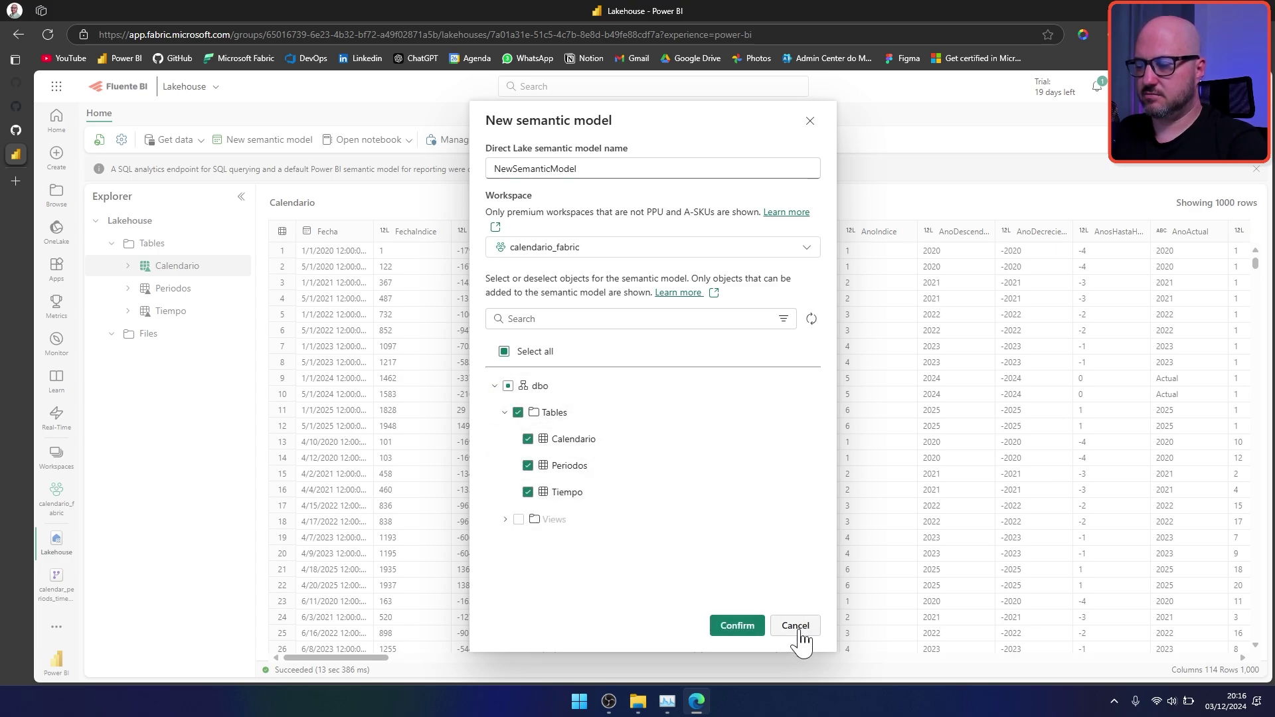
pyautogui.click(737, 627)
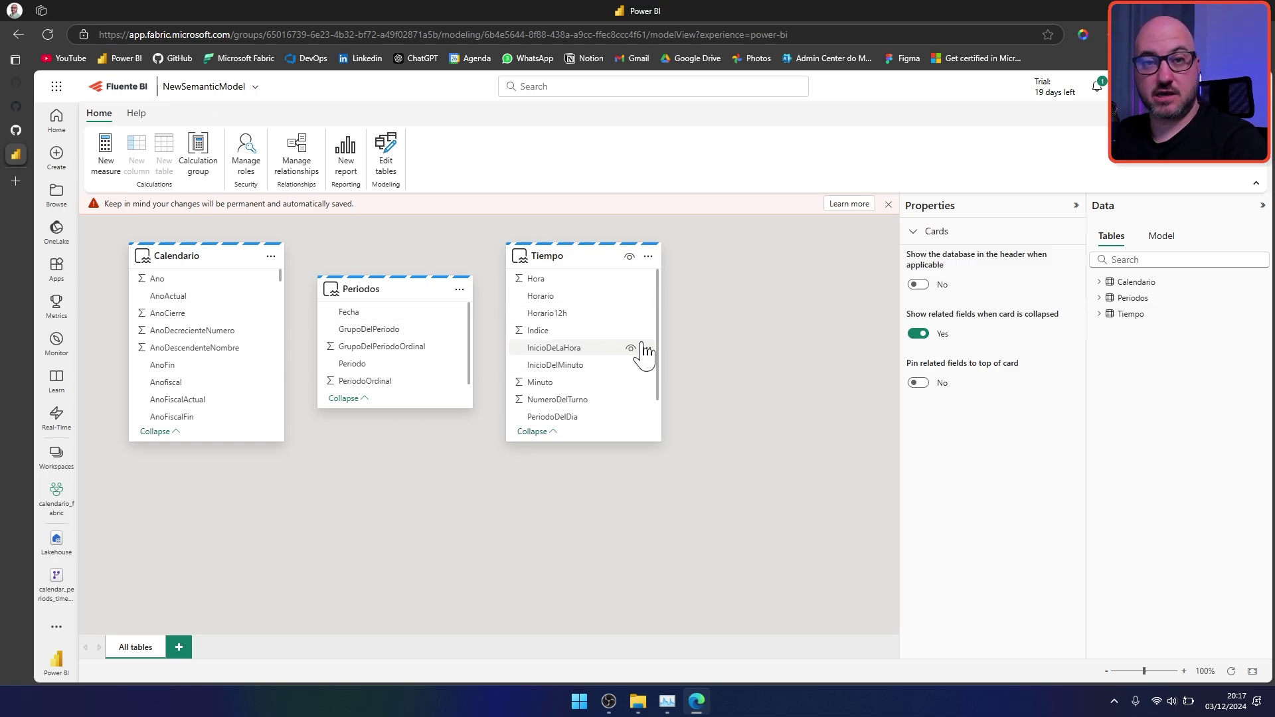
pyautogui.click(1100, 283)
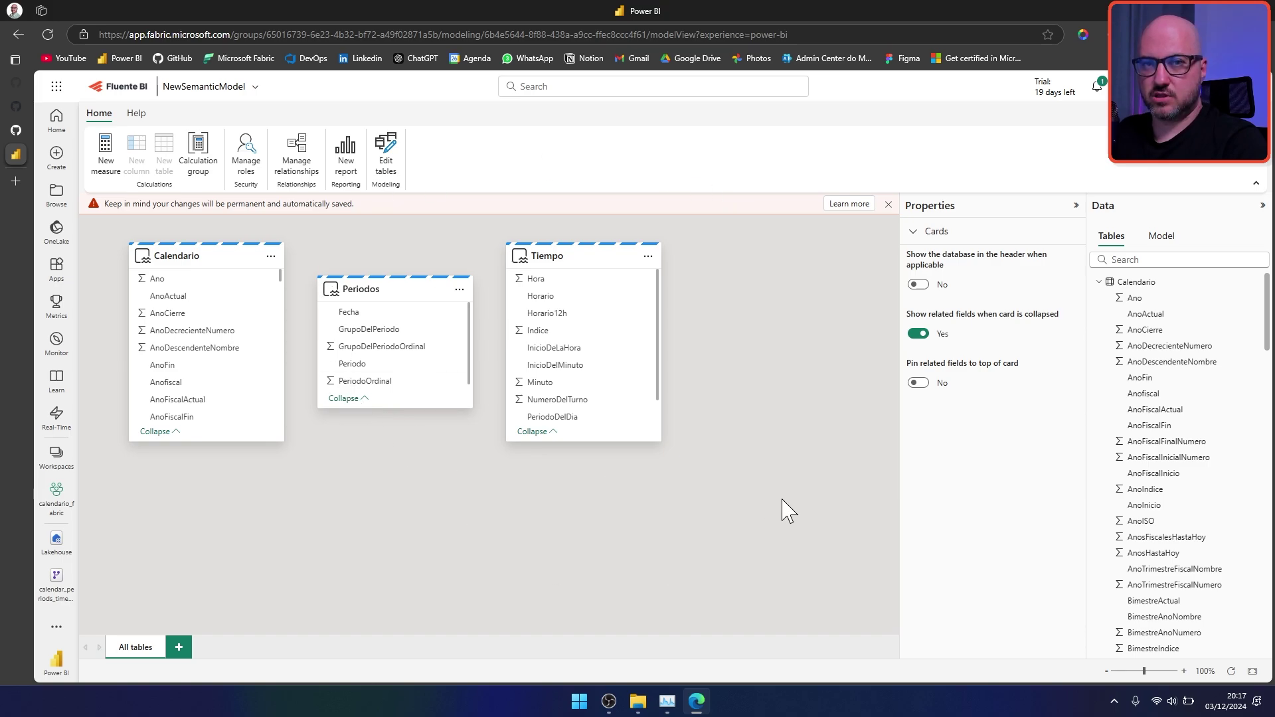
# Step: Switch to Power BI Desktop and open NewSemanticModel from the OneLake data hub in Edit mode
pyautogui.click(579, 703)
pyautogui.click(550, 333)
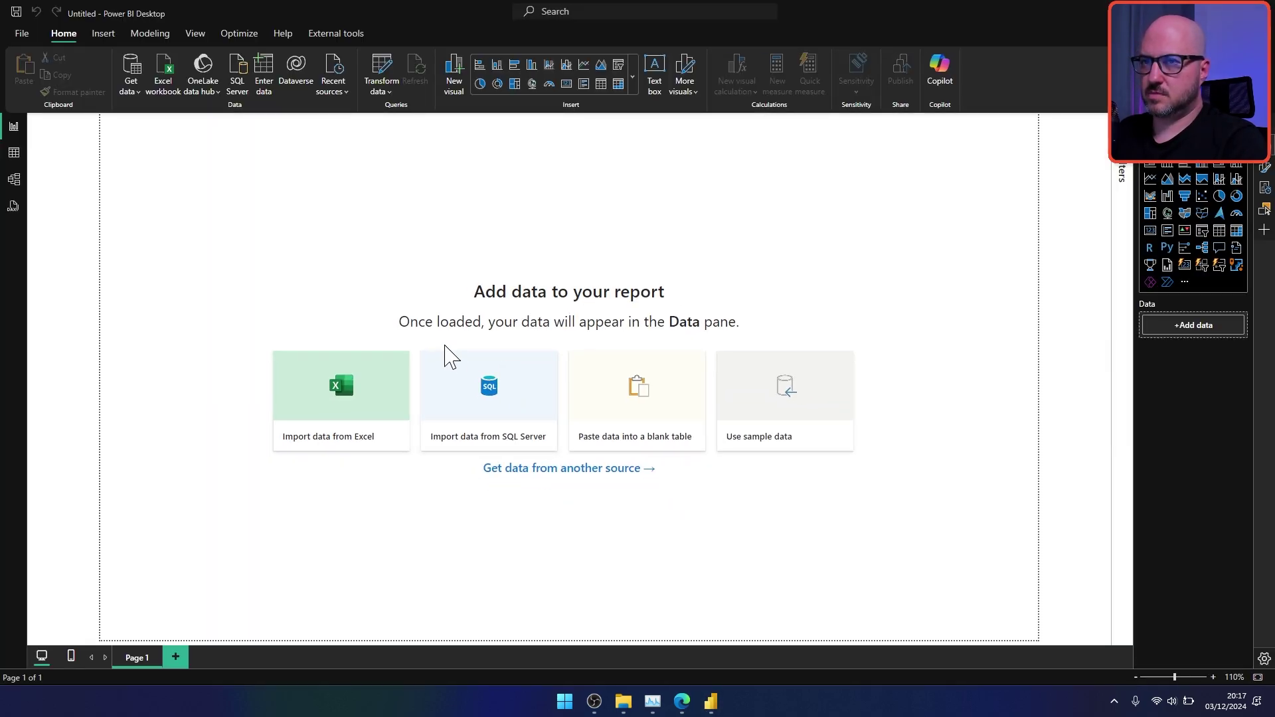
pyautogui.click(213, 85)
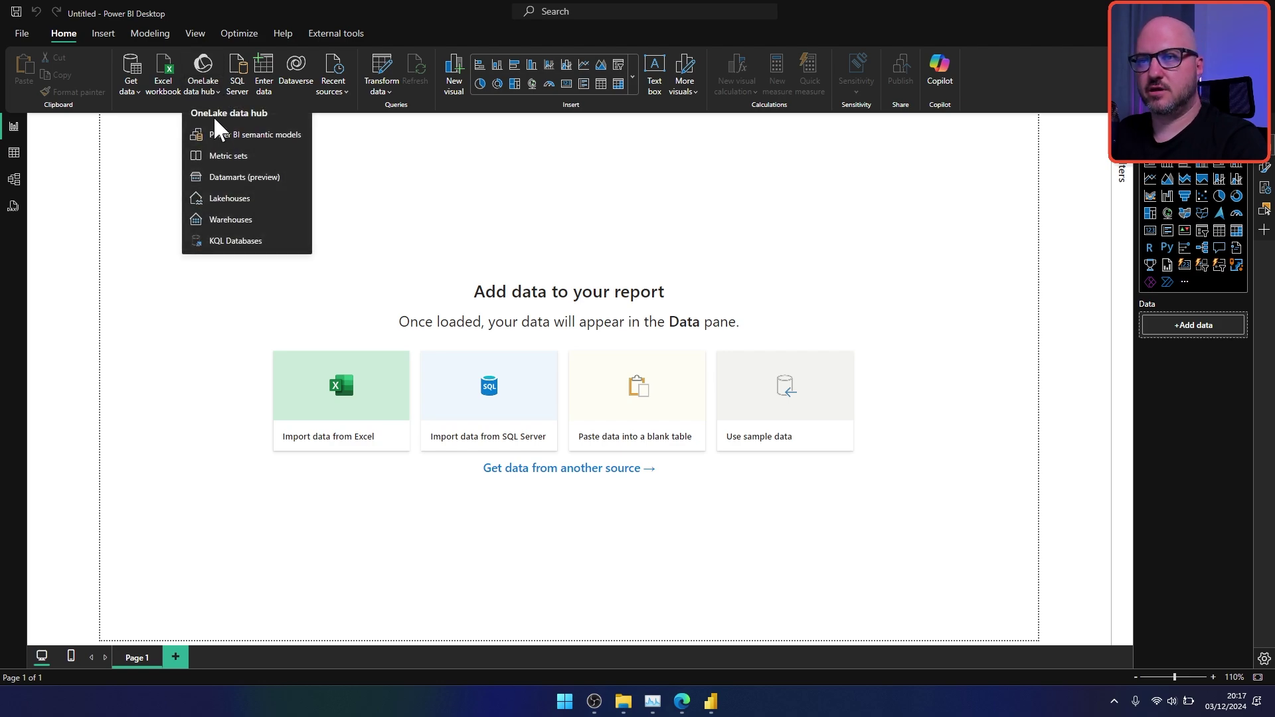
pyautogui.click(263, 136)
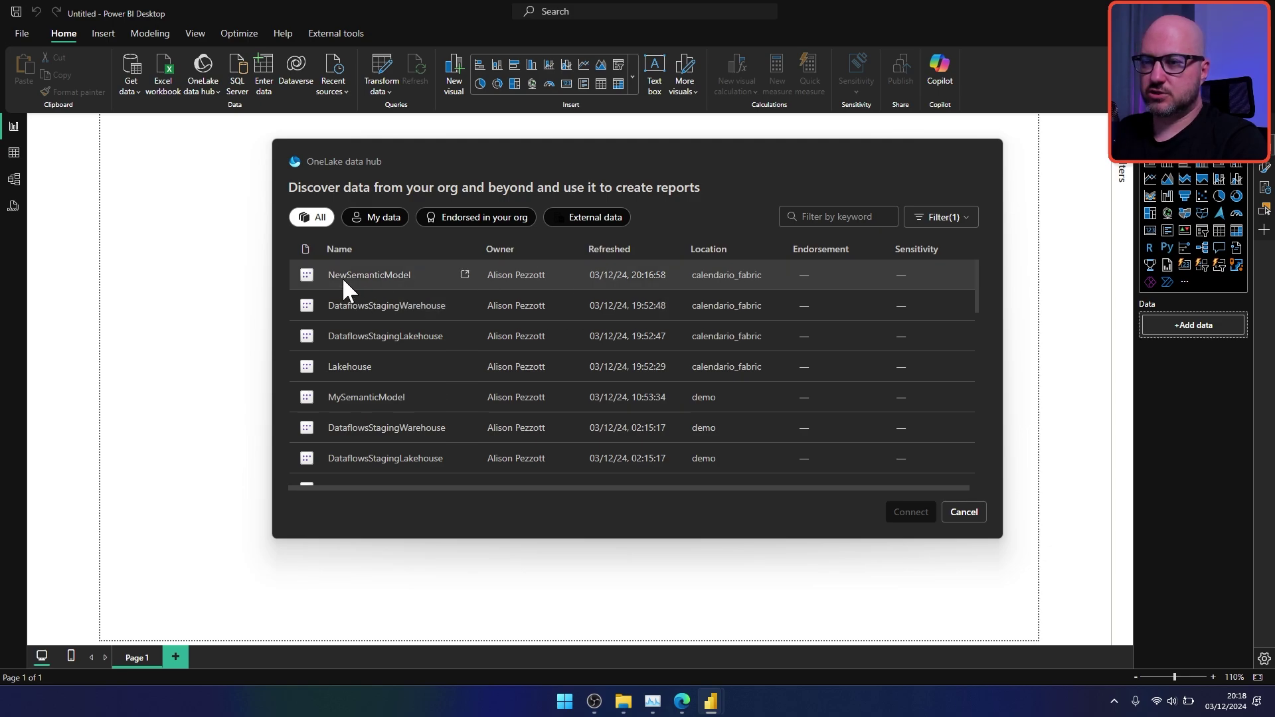
pyautogui.click(384, 274)
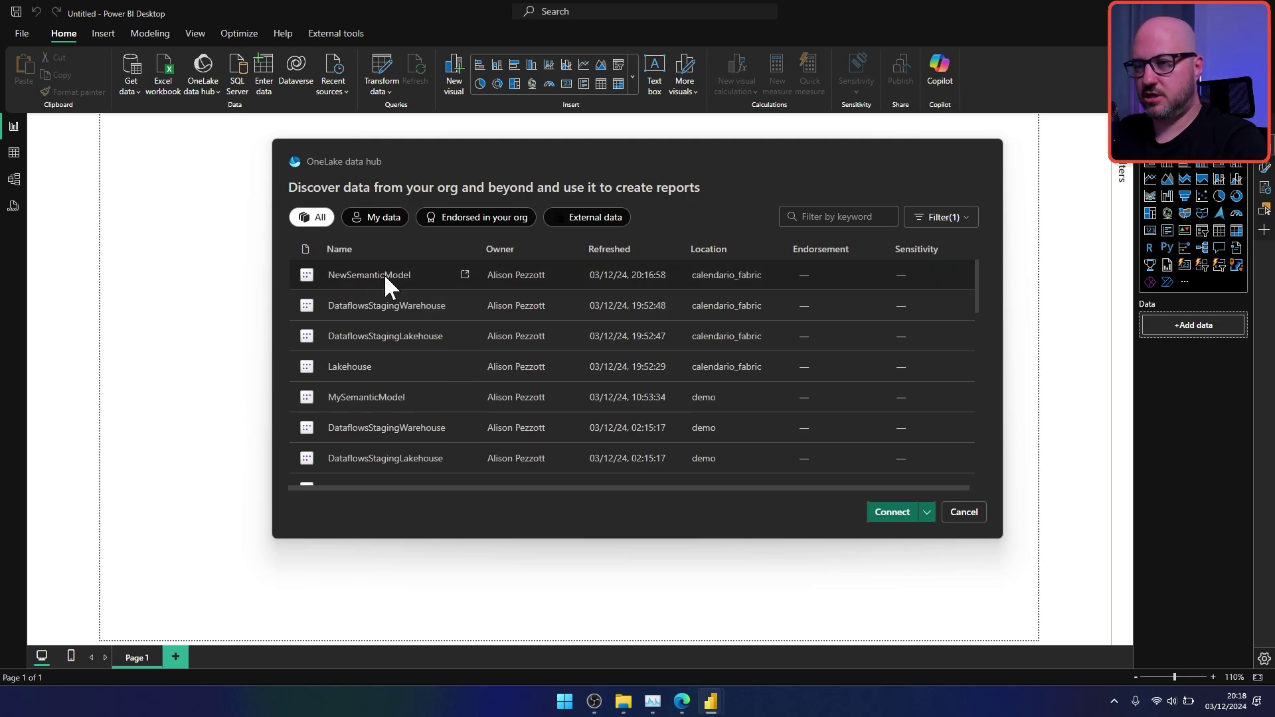
pyautogui.click(927, 514)
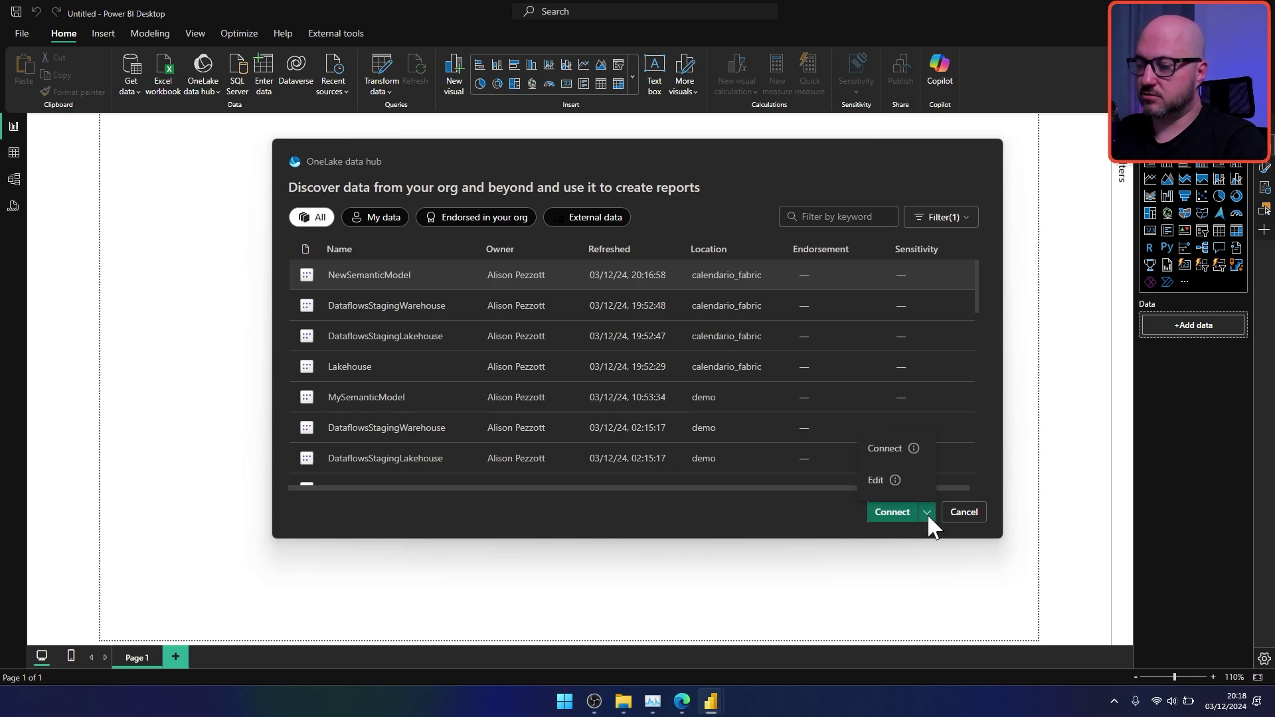
pyautogui.click(877, 481)
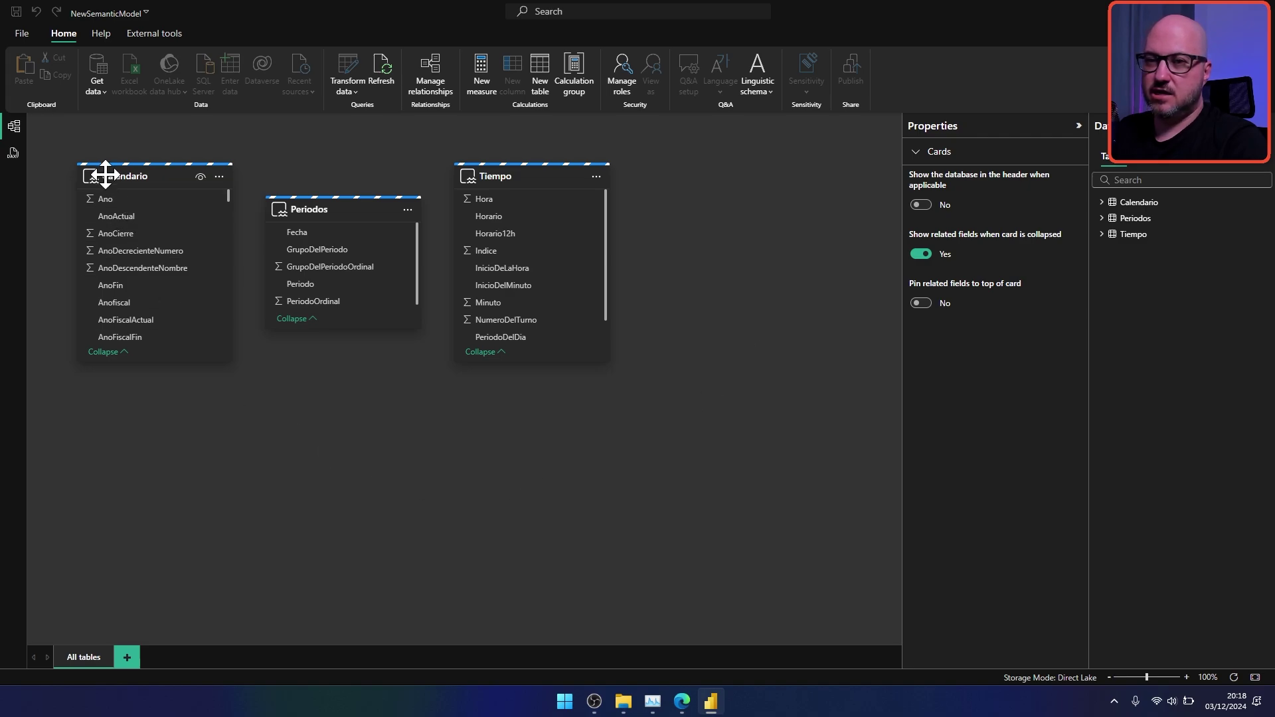
pyautogui.moveTo(119, 171)
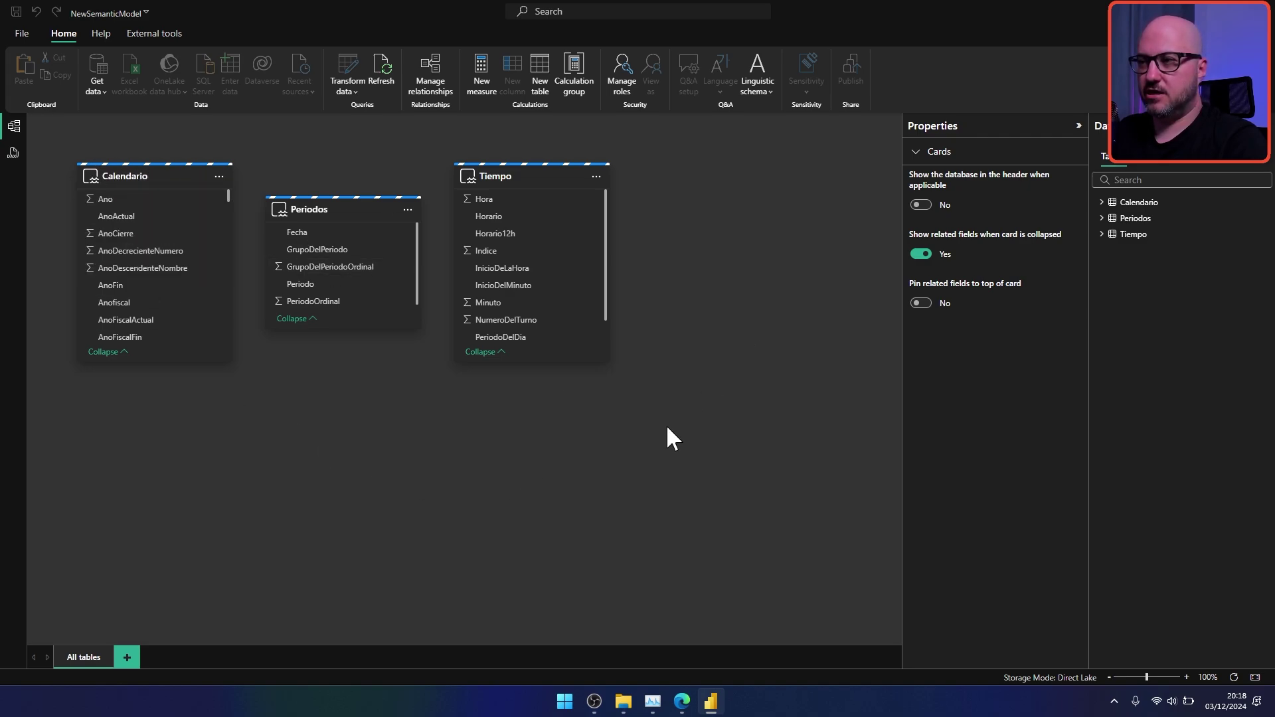
# Step: Launch Tabular Editor for the model, sign in with the existing Microsoft account, expand the tables and show the empty C# script editor
pyautogui.click(157, 38)
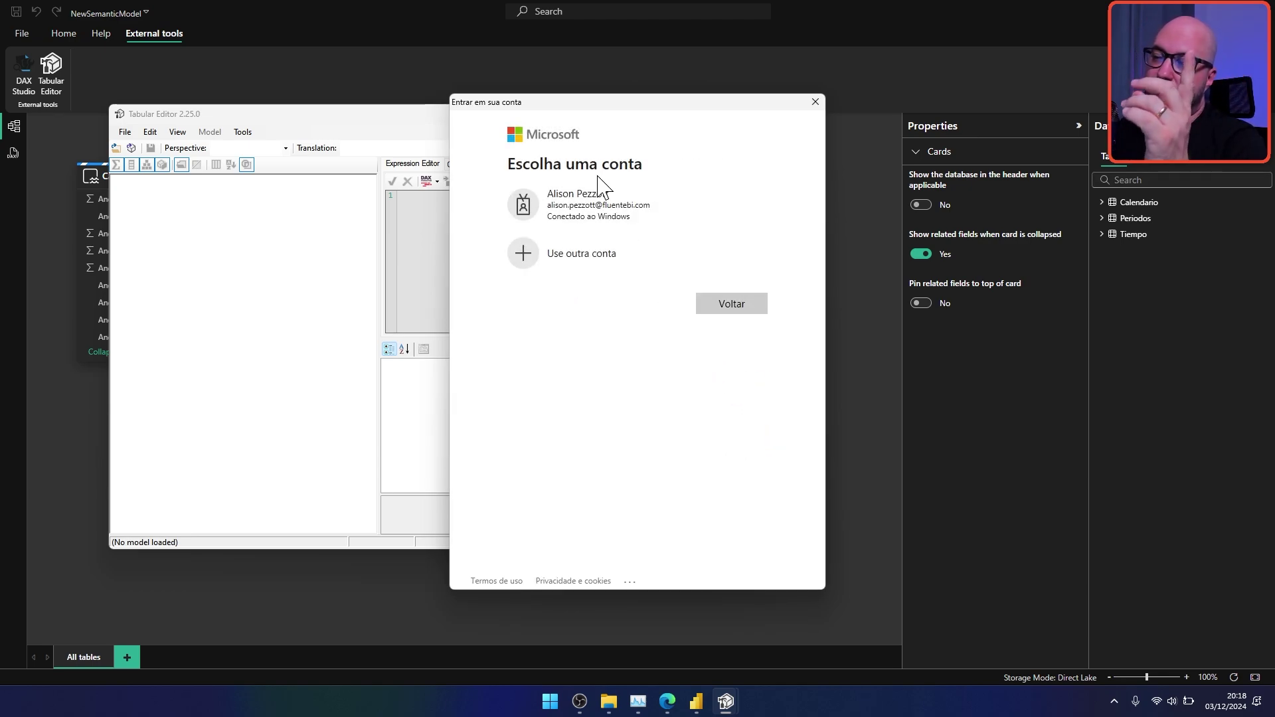
pyautogui.click(612, 215)
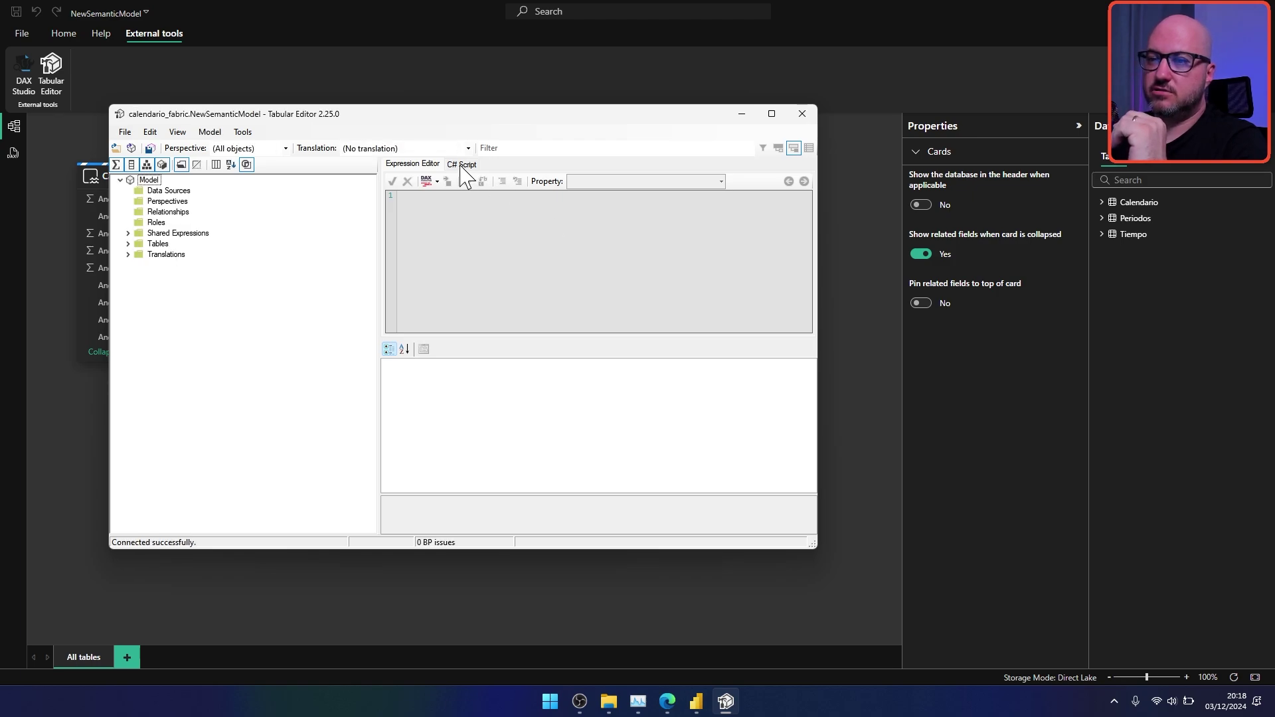
pyautogui.click(128, 244)
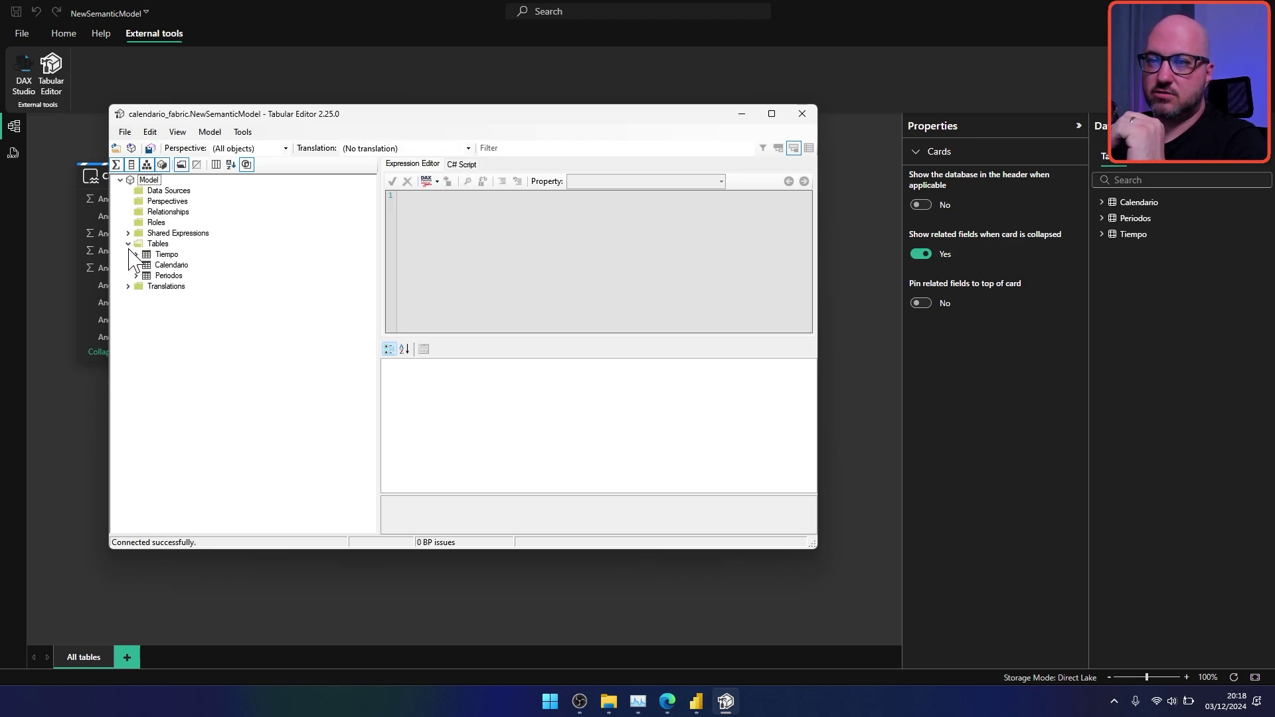
pyautogui.click(466, 165)
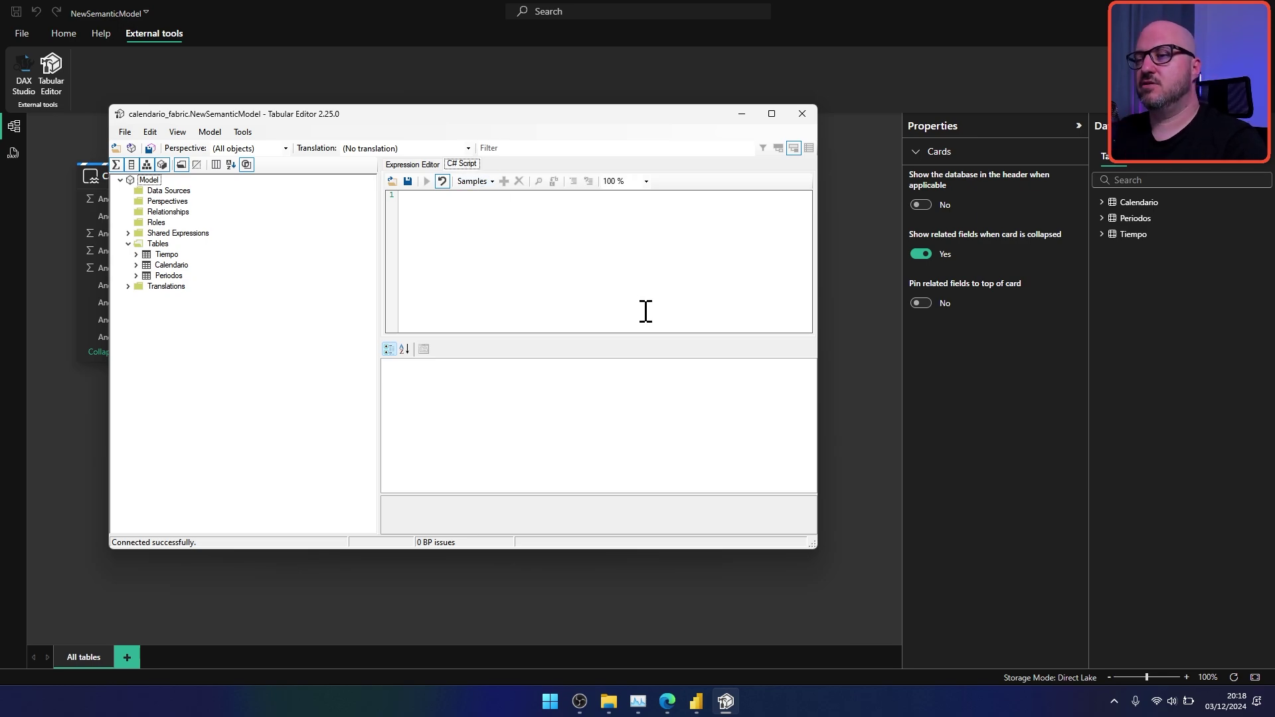
# Step: Switch to the GitHub repository in the browser, open tabular_editor_calendar_periods_time.cs from tabular_editor_scripts and copy its code
pyautogui.click(667, 705)
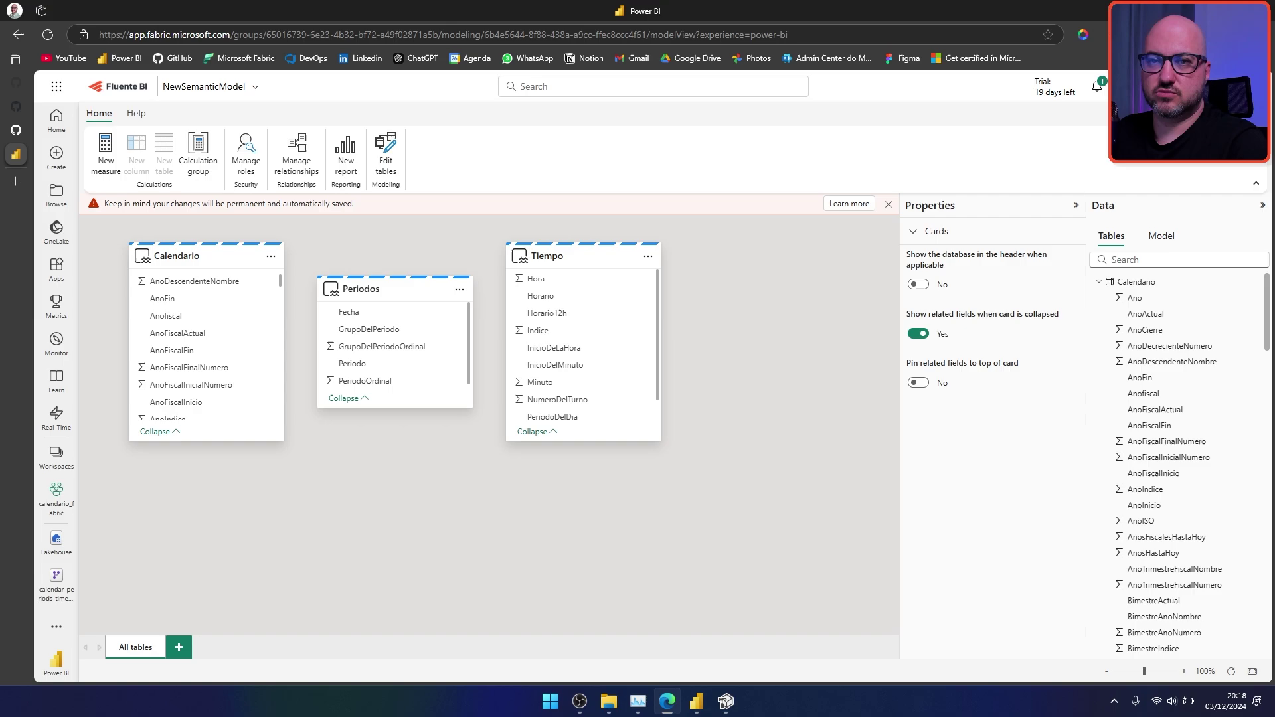
pyautogui.click(33, 132)
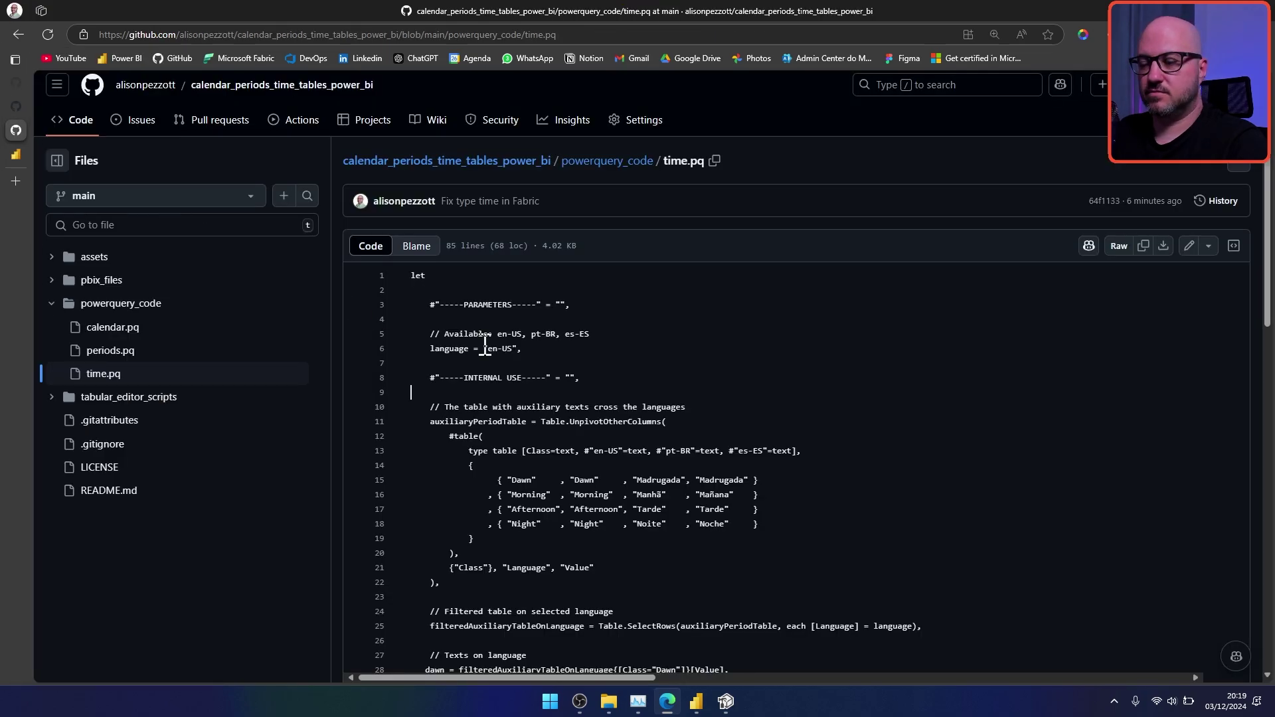
pyautogui.click(59, 398)
pyautogui.click(260, 386)
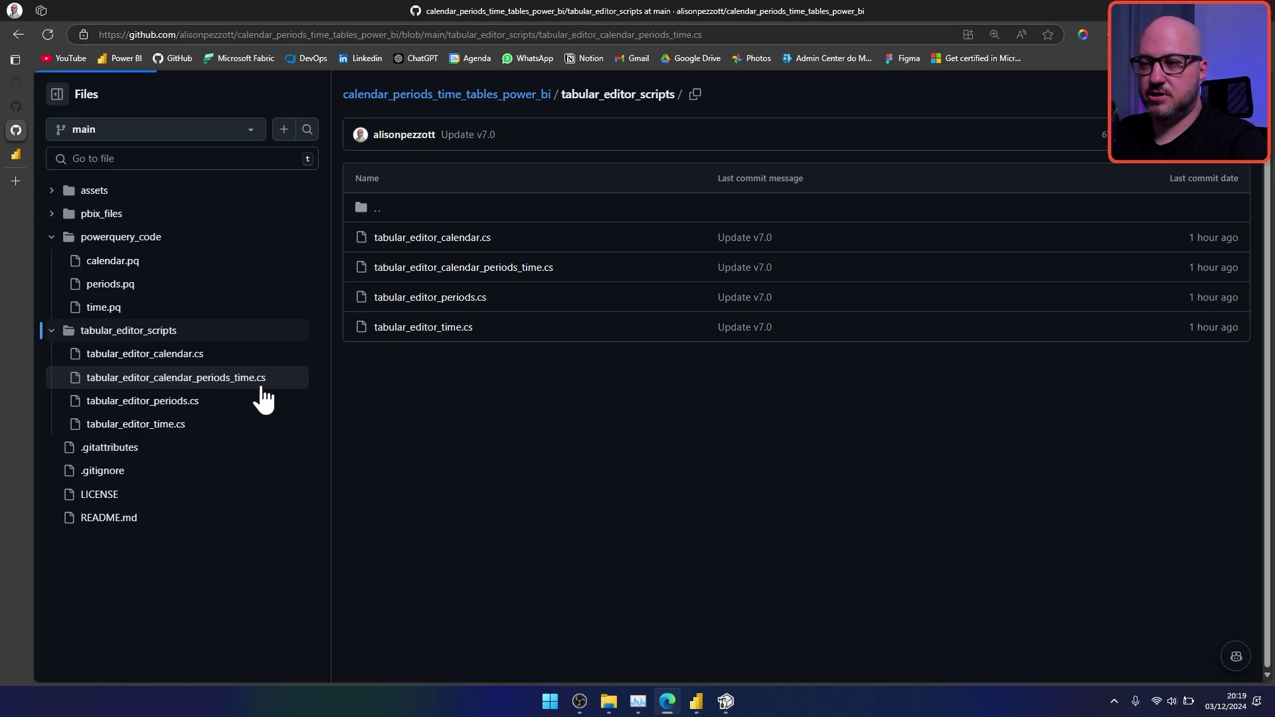
pyautogui.scroll(-1, 693, 265)
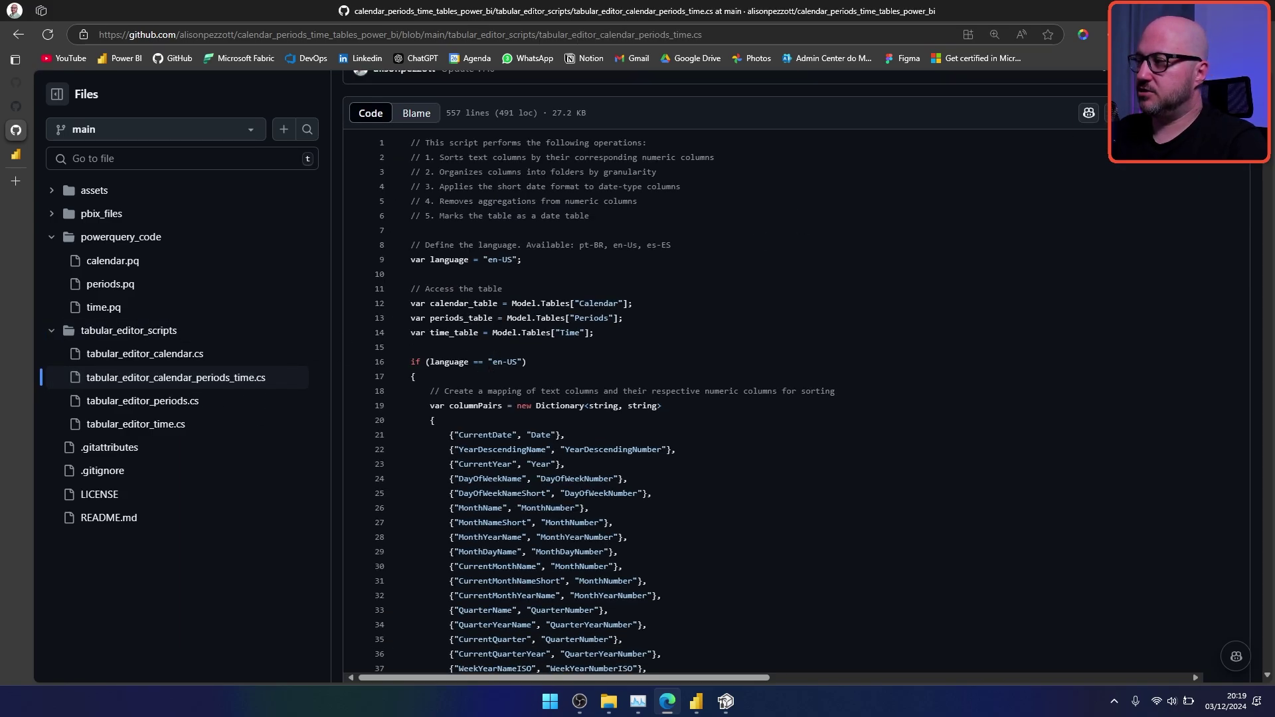
# Step: Switch back to Tabular Editor and paste the copied script into the C# script editor
pyautogui.hotkey('alt', 'Tab')
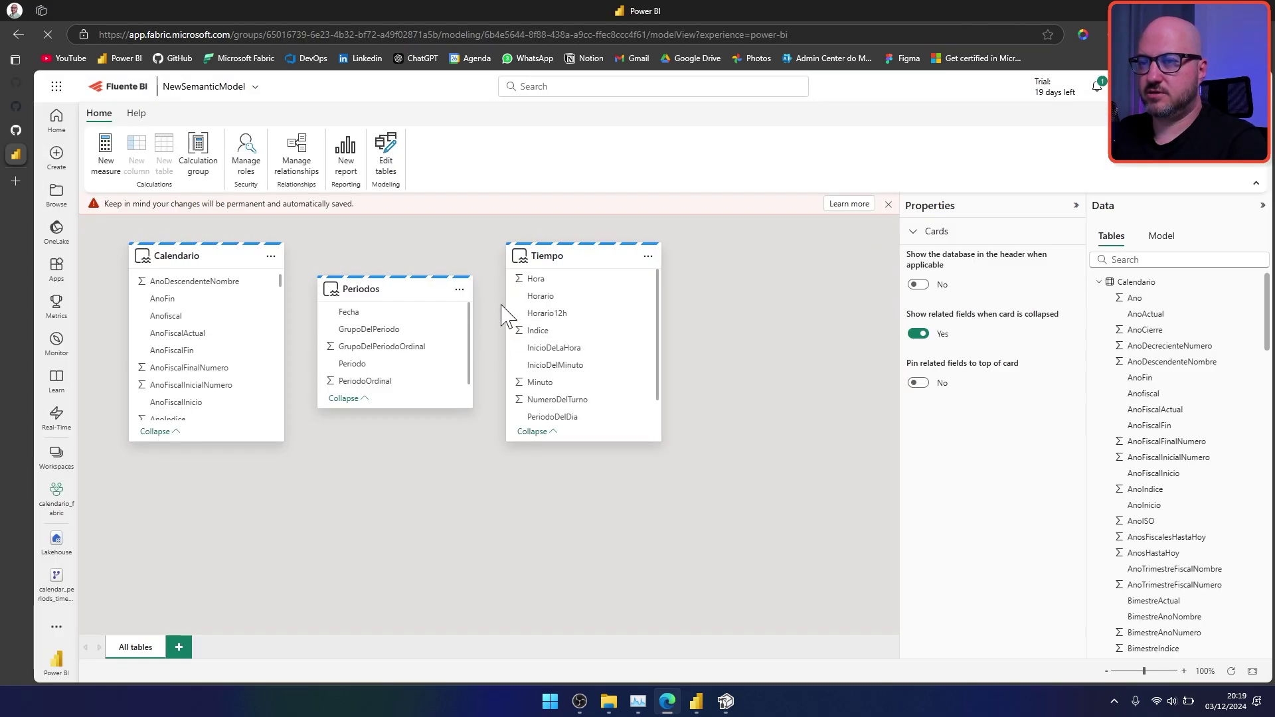
pyautogui.hotkey('alt', 'Tab')
pyautogui.hotkey('alt', 'Tab')
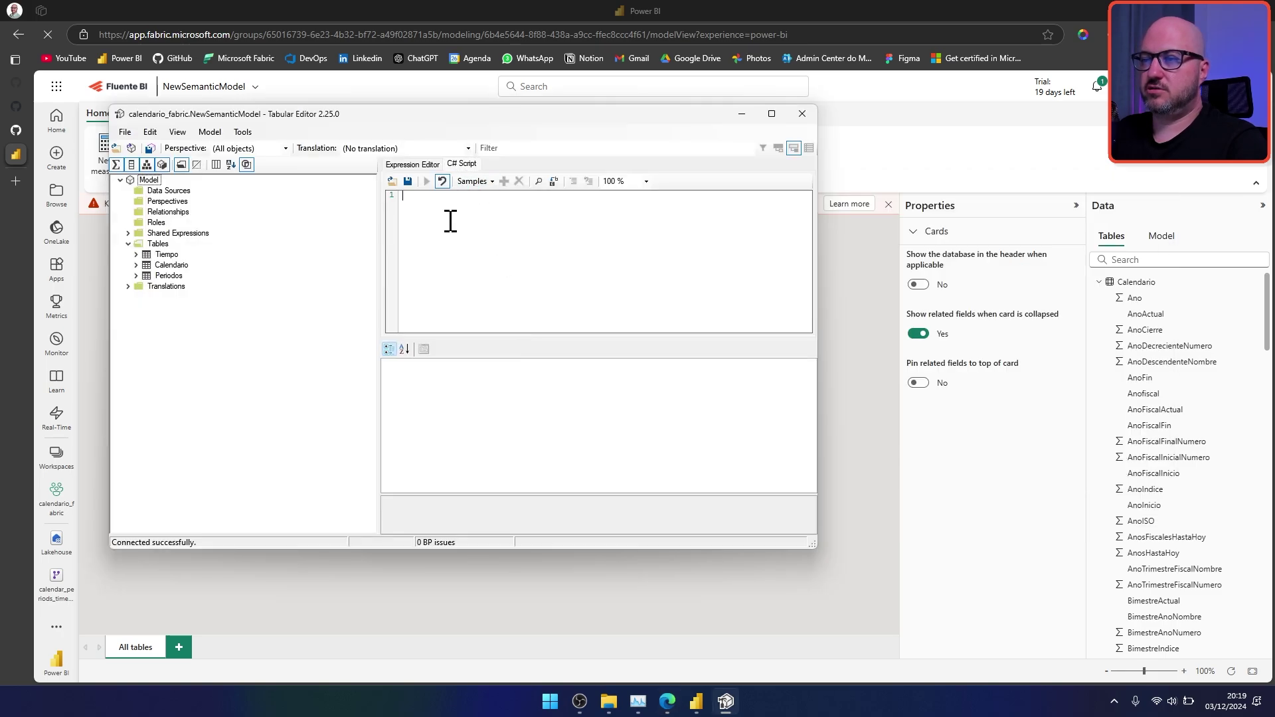
pyautogui.hotkey('ctrl', 'v')
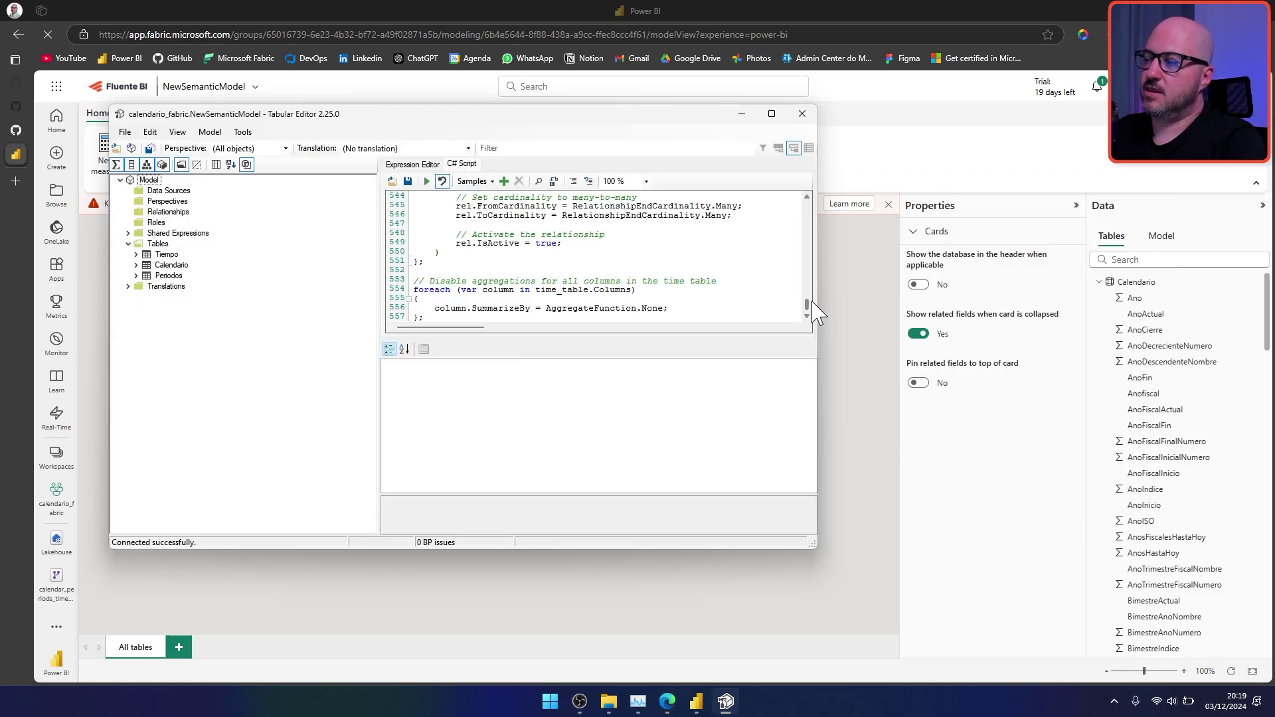
pyautogui.moveTo(809, 311); pyautogui.dragTo(818, 213)
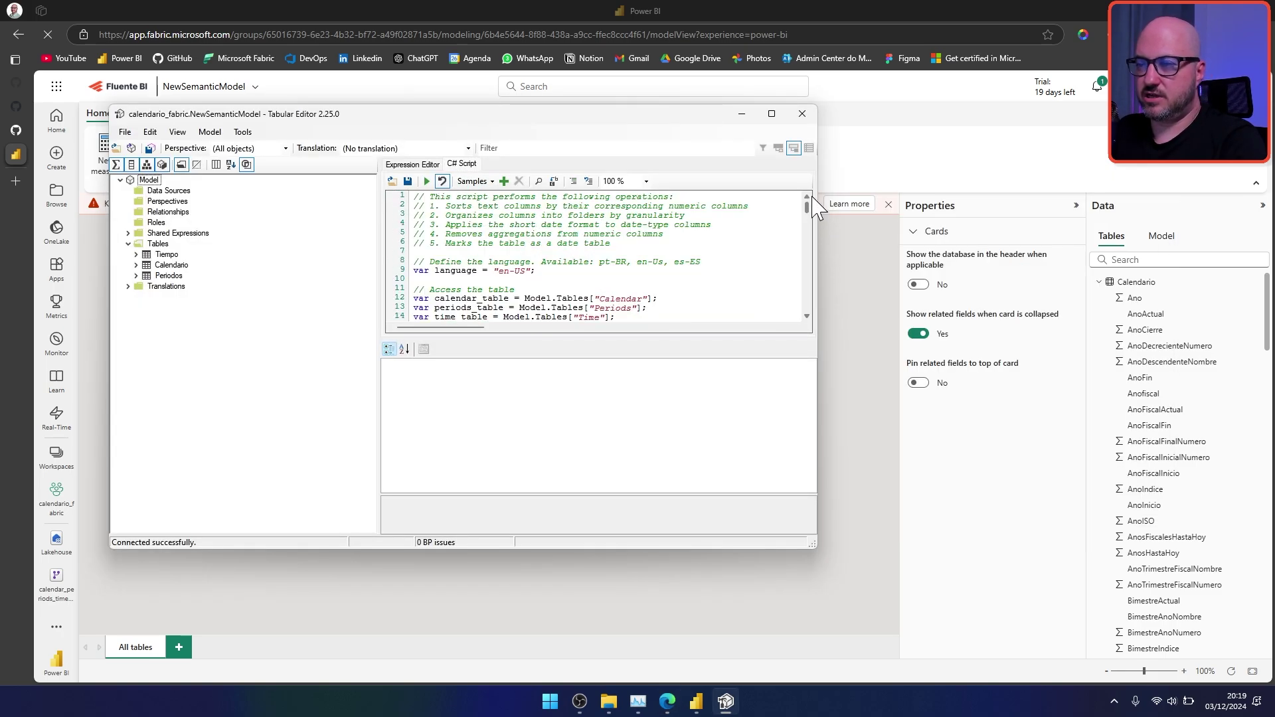
# Step: Set the script's language to "es-ES" and its table names to Calendario, Periodos and Tiempo, and run the script
pyautogui.scroll(-1, 507, 272)
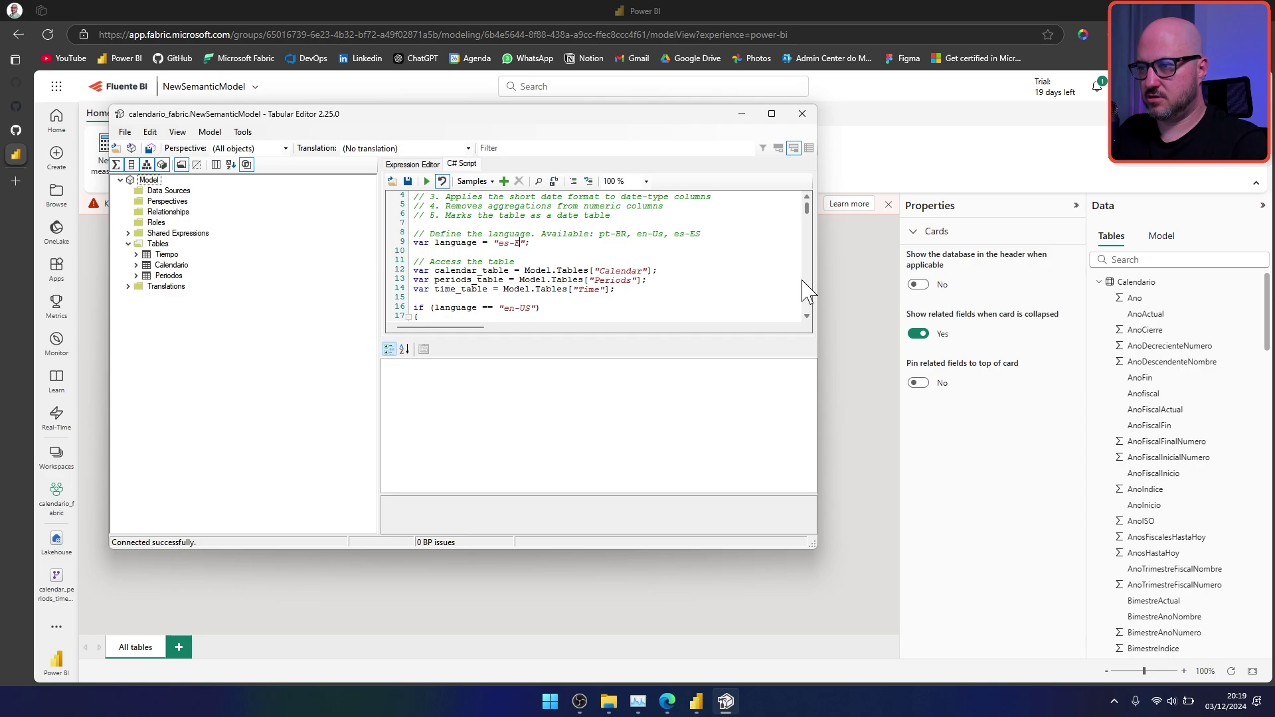
pyautogui.click(648, 271)
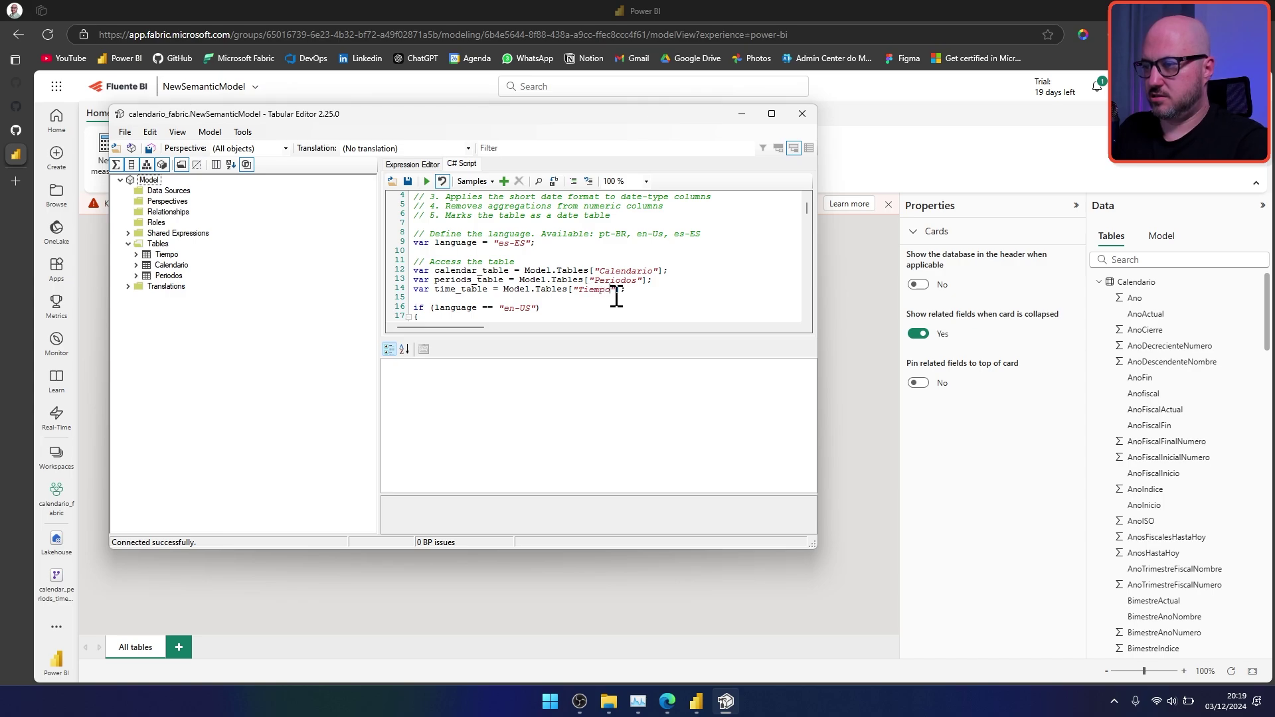
pyautogui.click(427, 181)
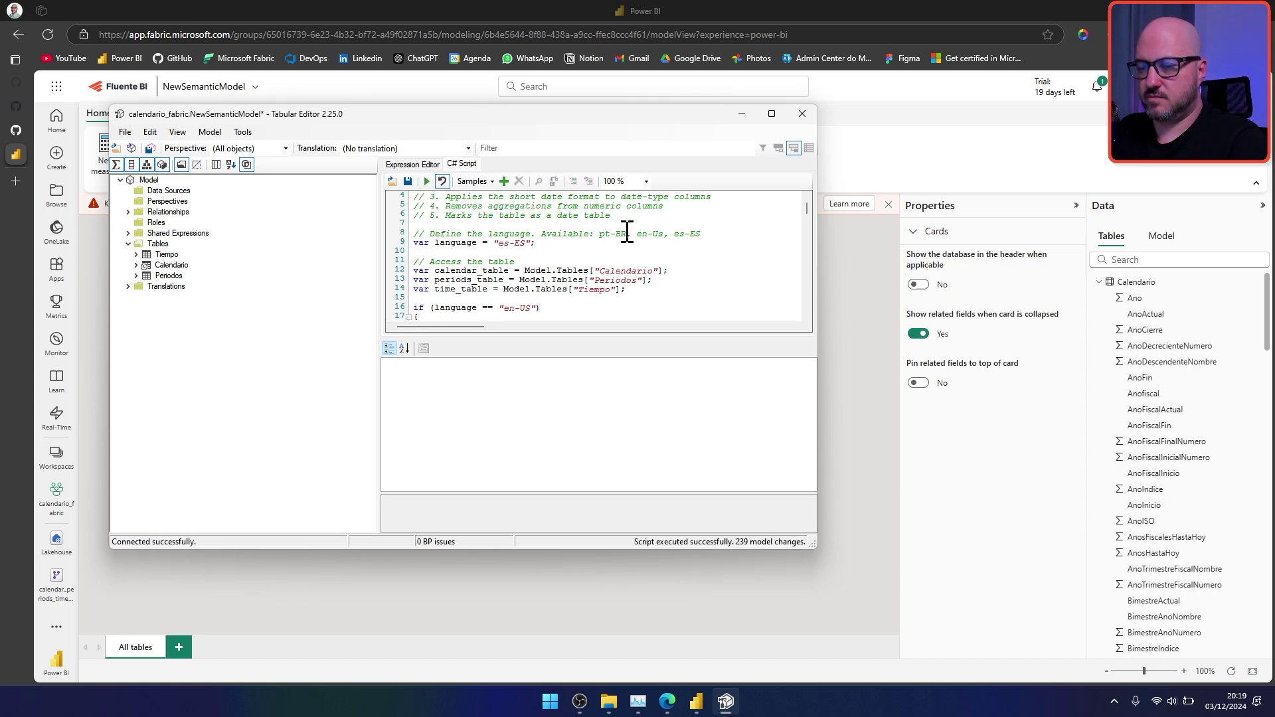
# Step: Save the script's changes to the connected NewSemanticModel and close Tabular Editor
pyautogui.click(125, 132)
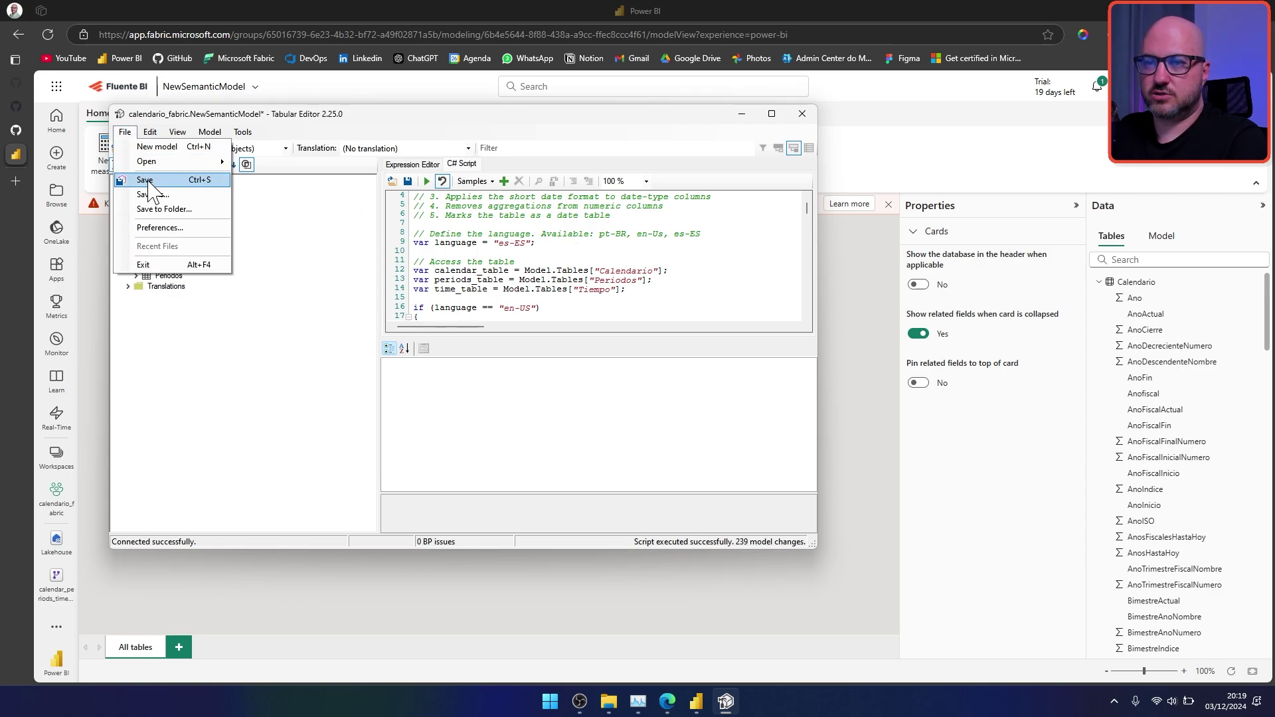
pyautogui.click(148, 181)
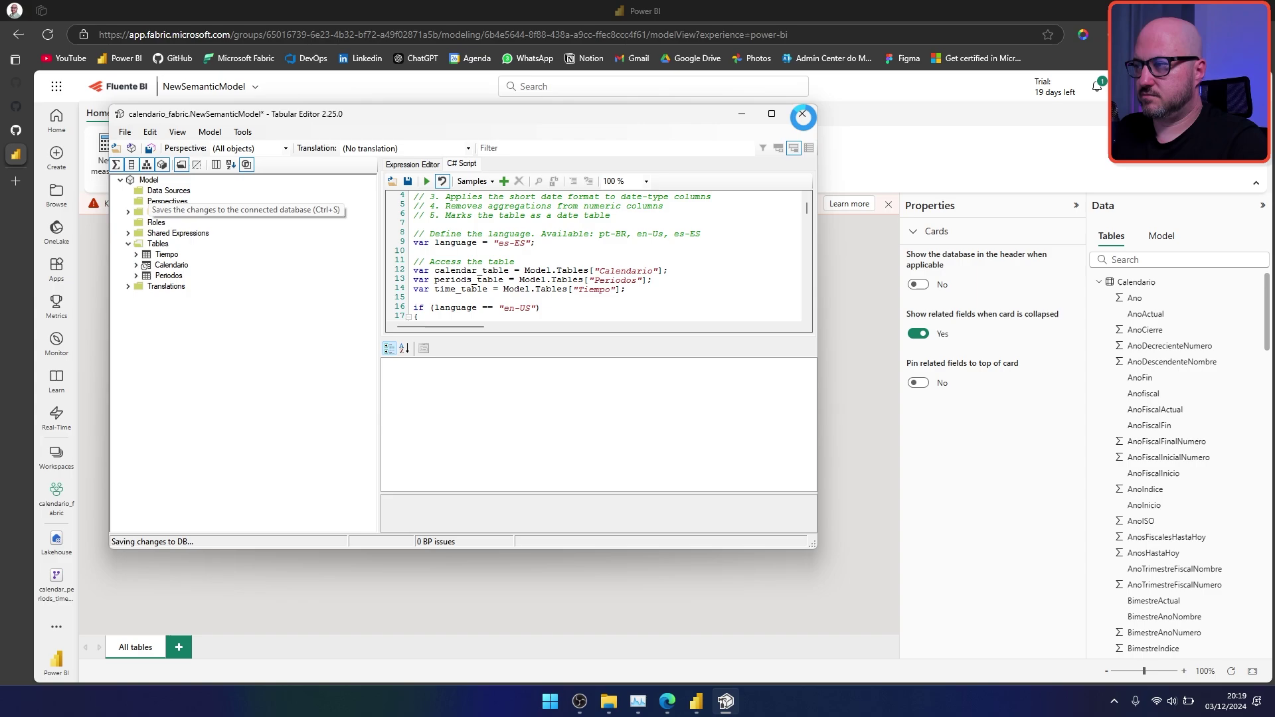
pyautogui.click(802, 114)
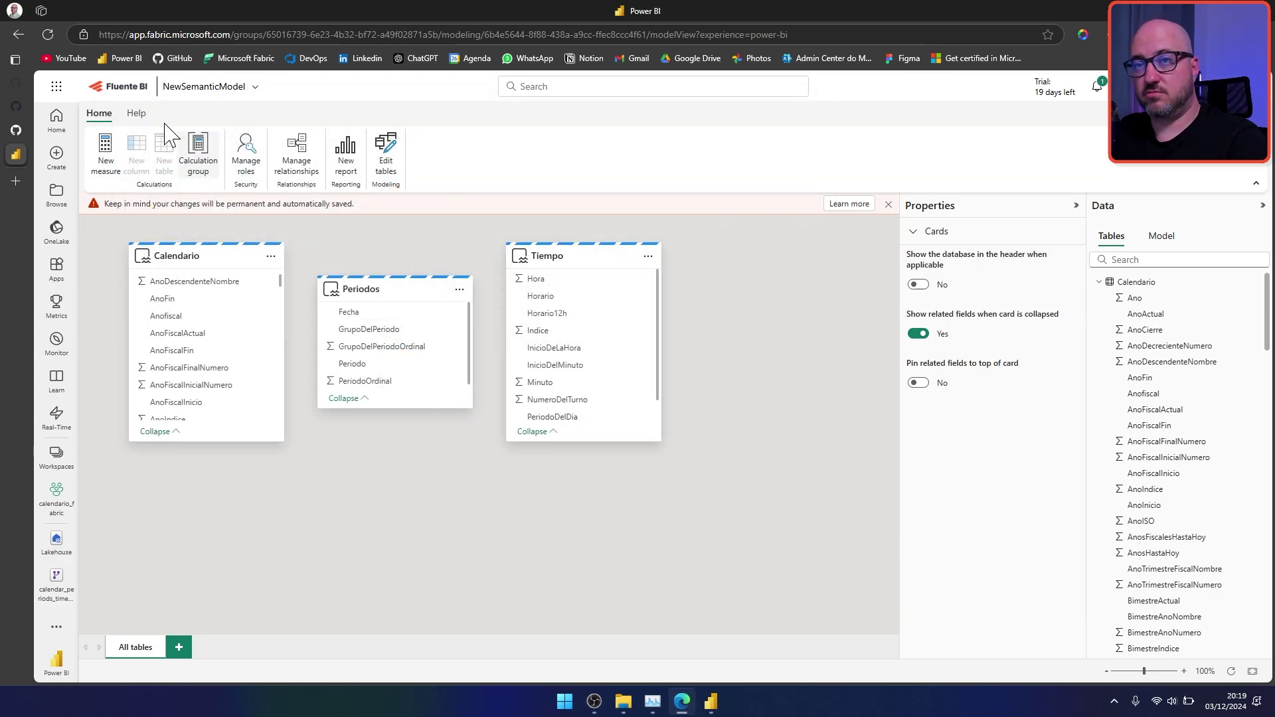
# Step: Reload NewSemanticModel in the browser and expand the Calendario table to check its folders and the relationship
pyautogui.click(47, 34)
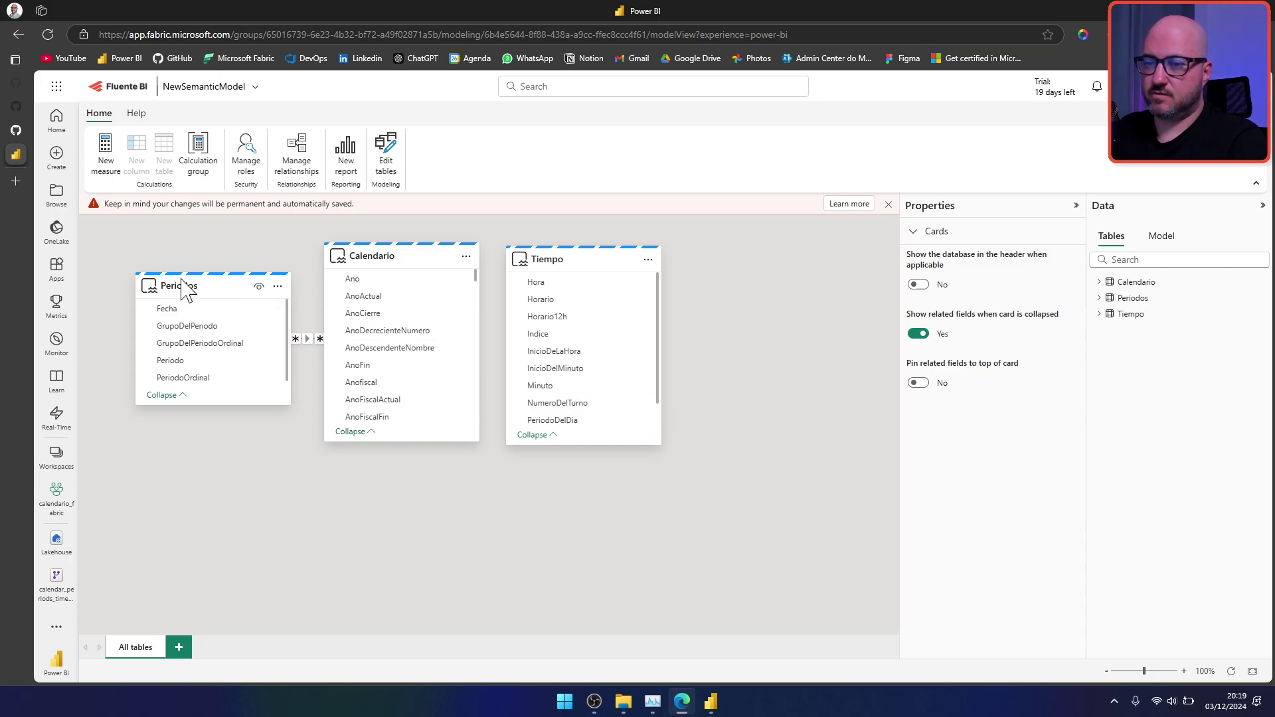
pyautogui.click(1102, 283)
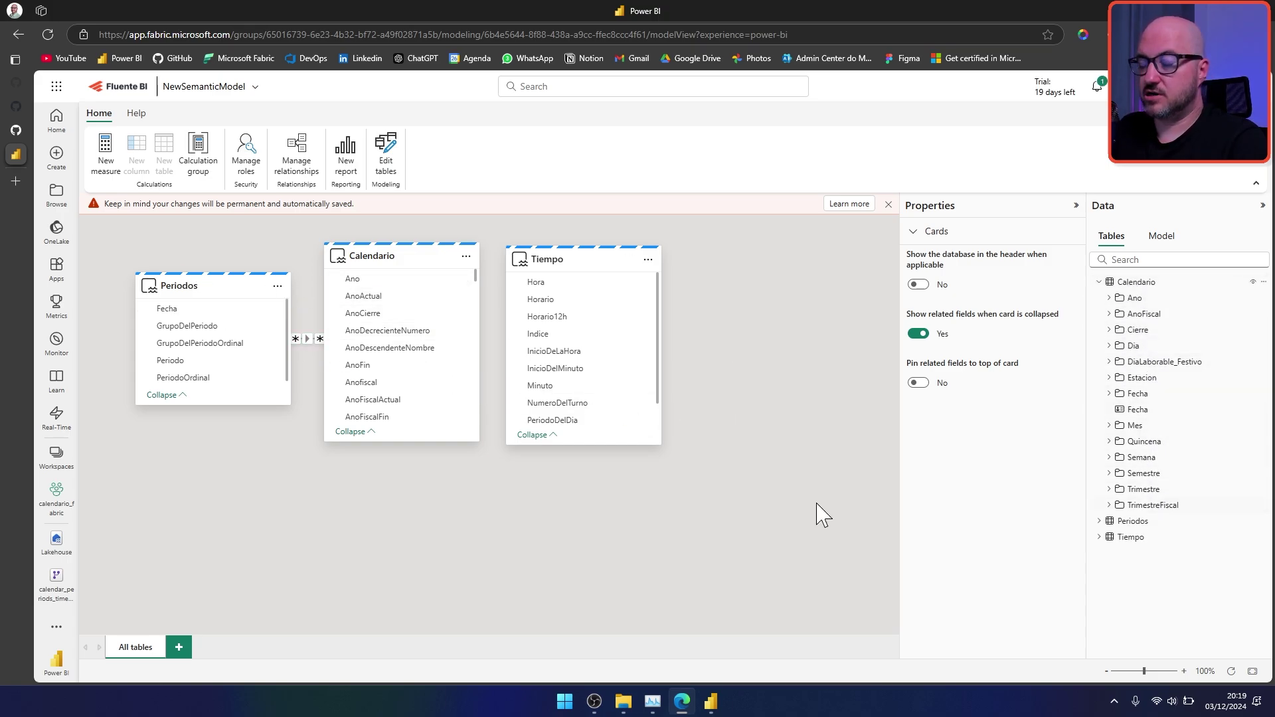
# Step: Switch to Power BI Desktop, refresh NewSemanticModel and its modified relationships, and return to the model in the browser
pyautogui.click(711, 702)
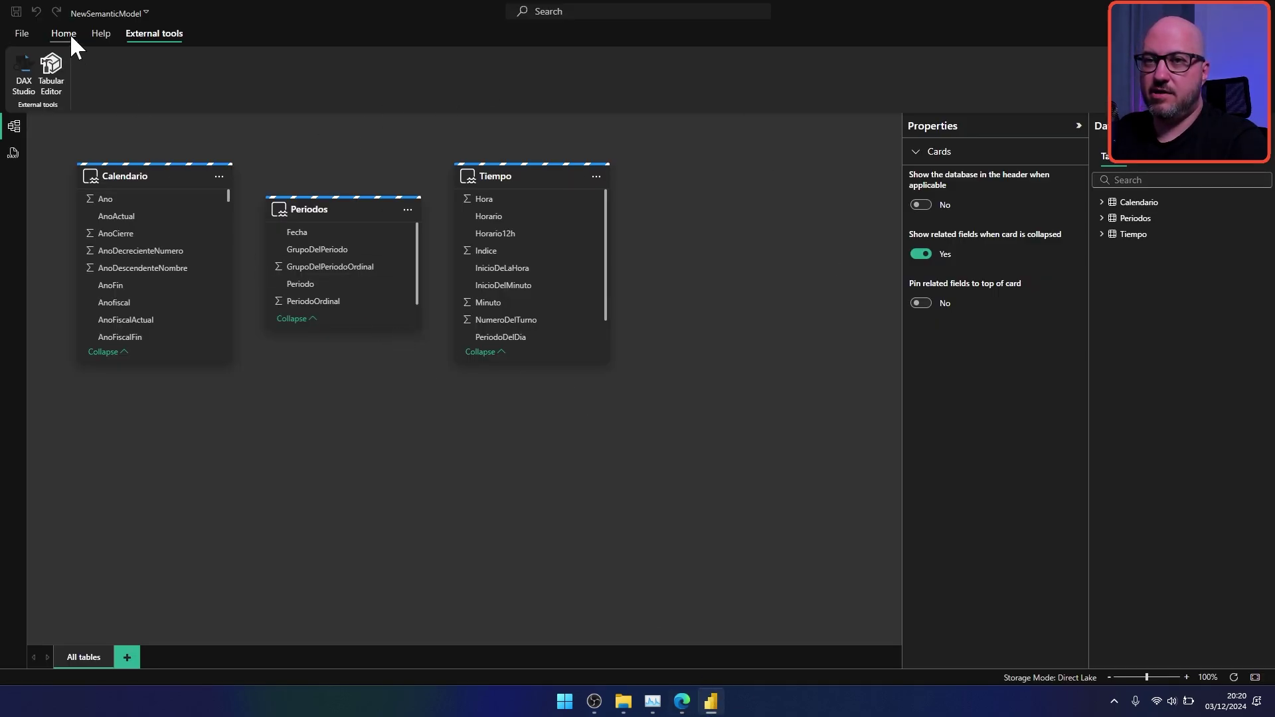
pyautogui.click(72, 35)
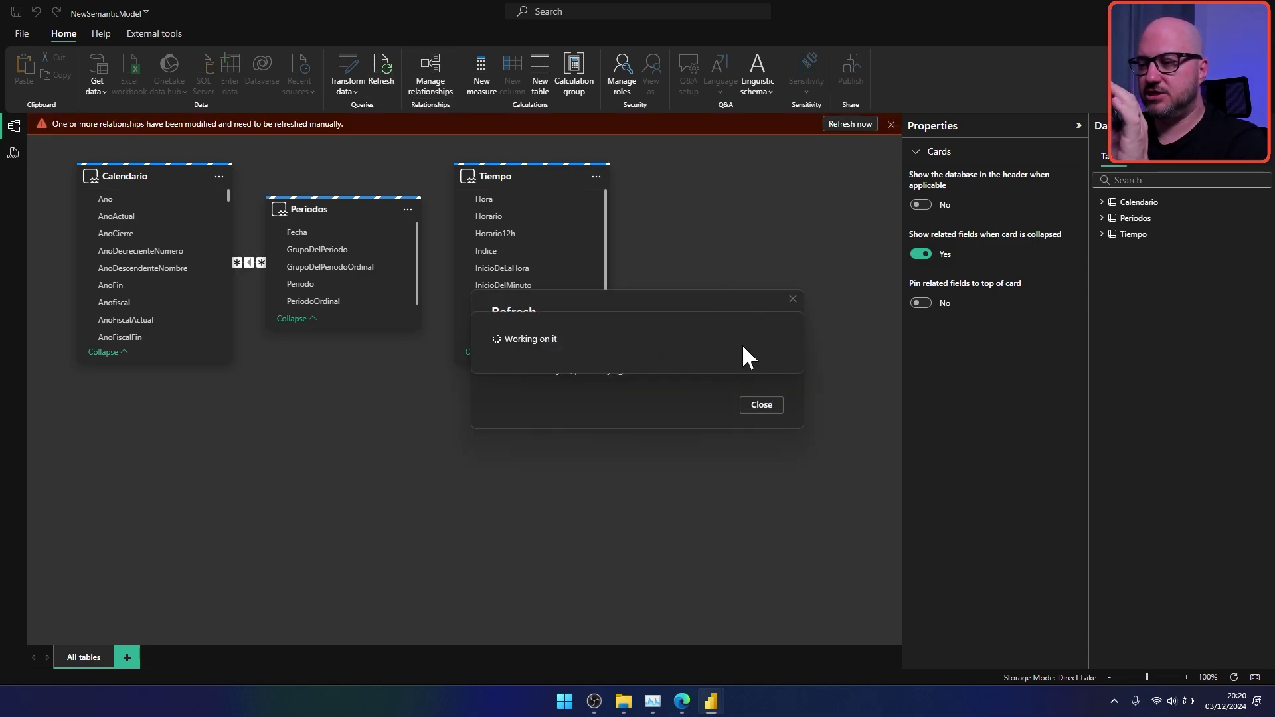
pyautogui.click(763, 400)
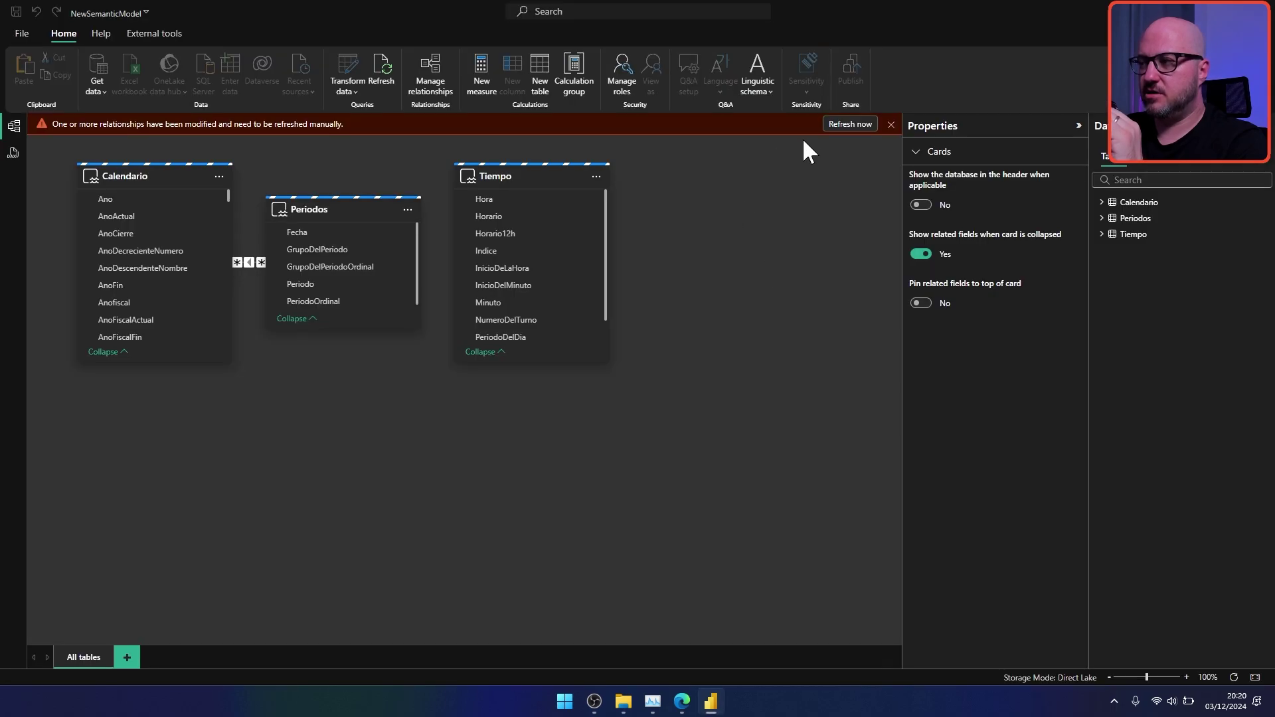
pyautogui.click(846, 124)
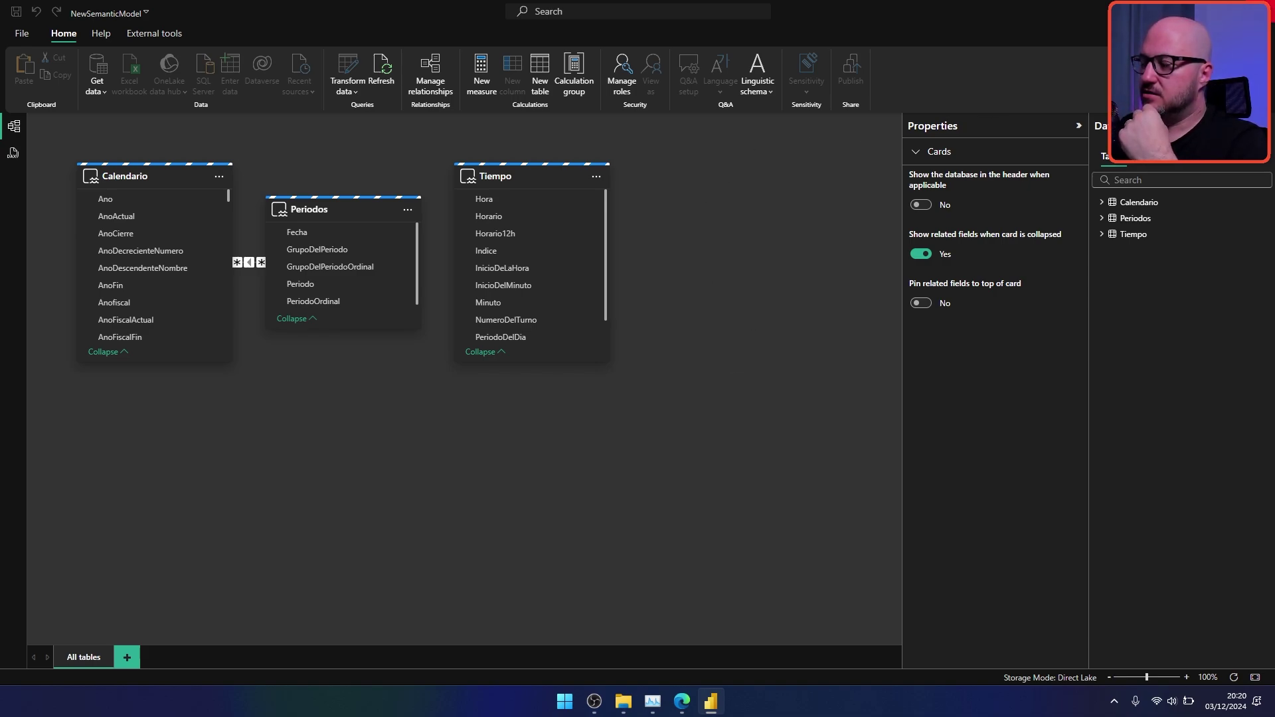
pyautogui.hotkey('alt', 'Tab')
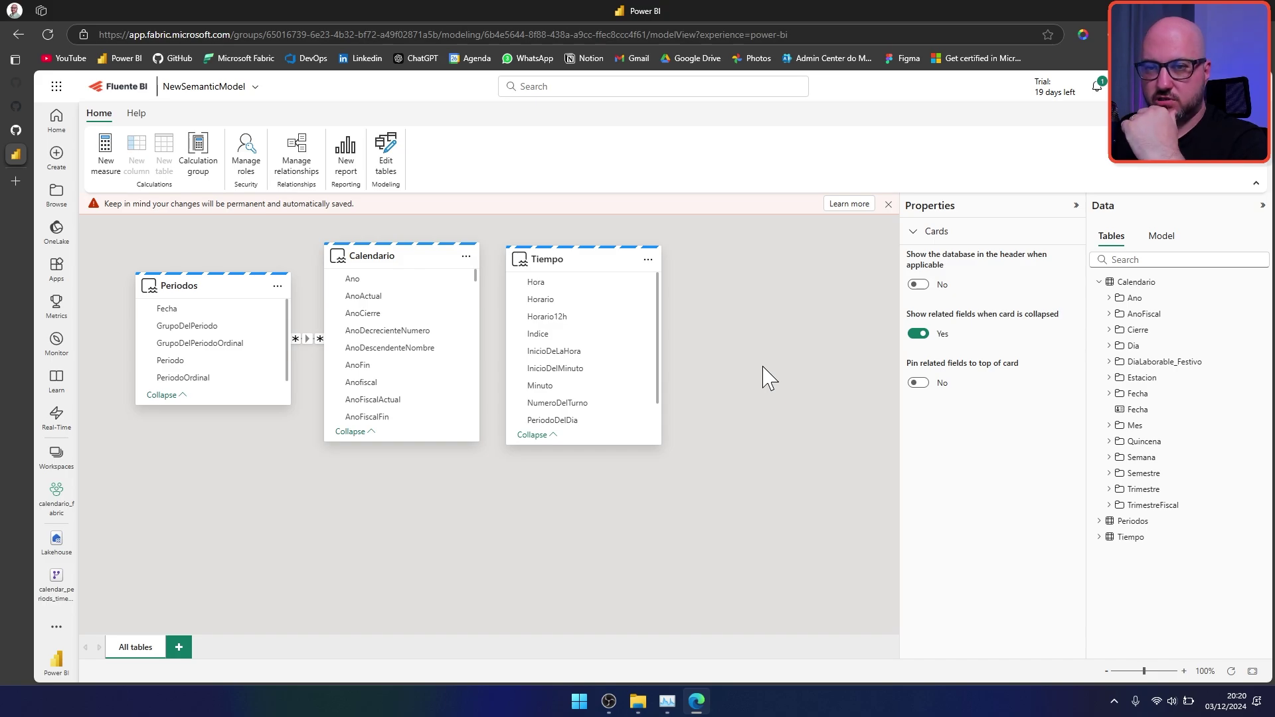
# Step: Open the settings of NewSemanticModel in the calendario_fabric workspace and copy the connection string from its server settings
pyautogui.click(889, 205)
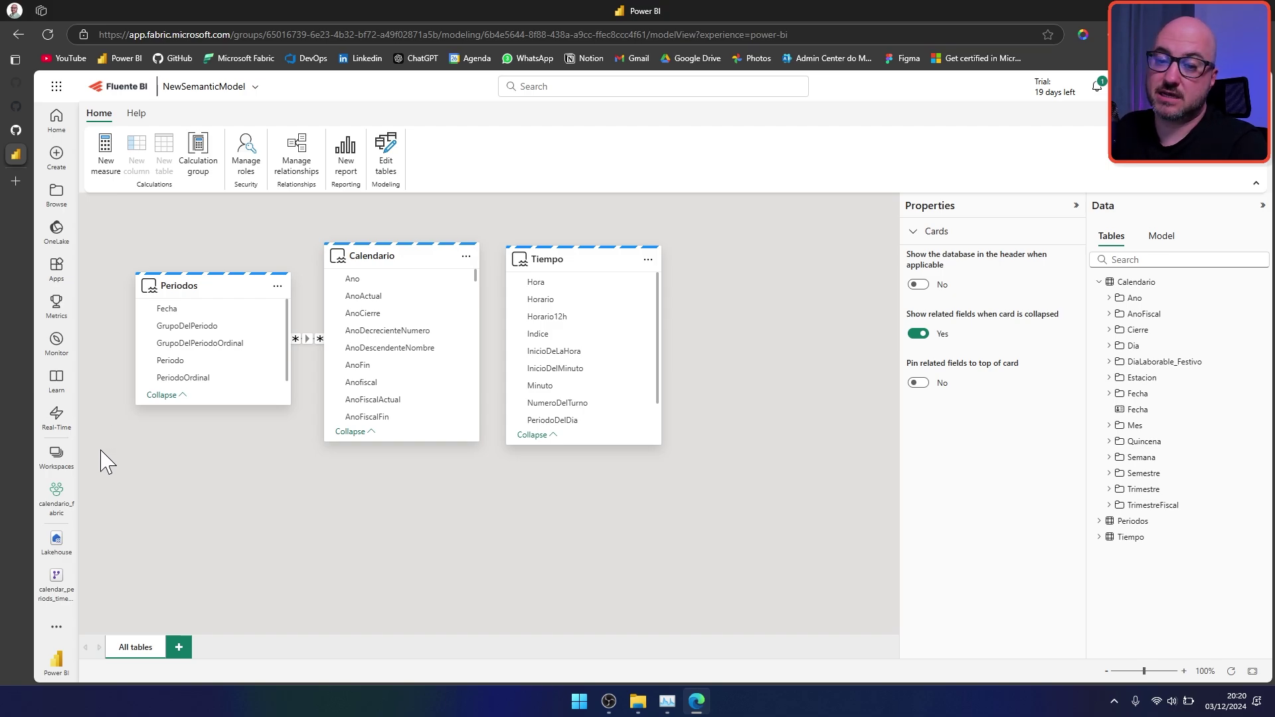
pyautogui.click(57, 498)
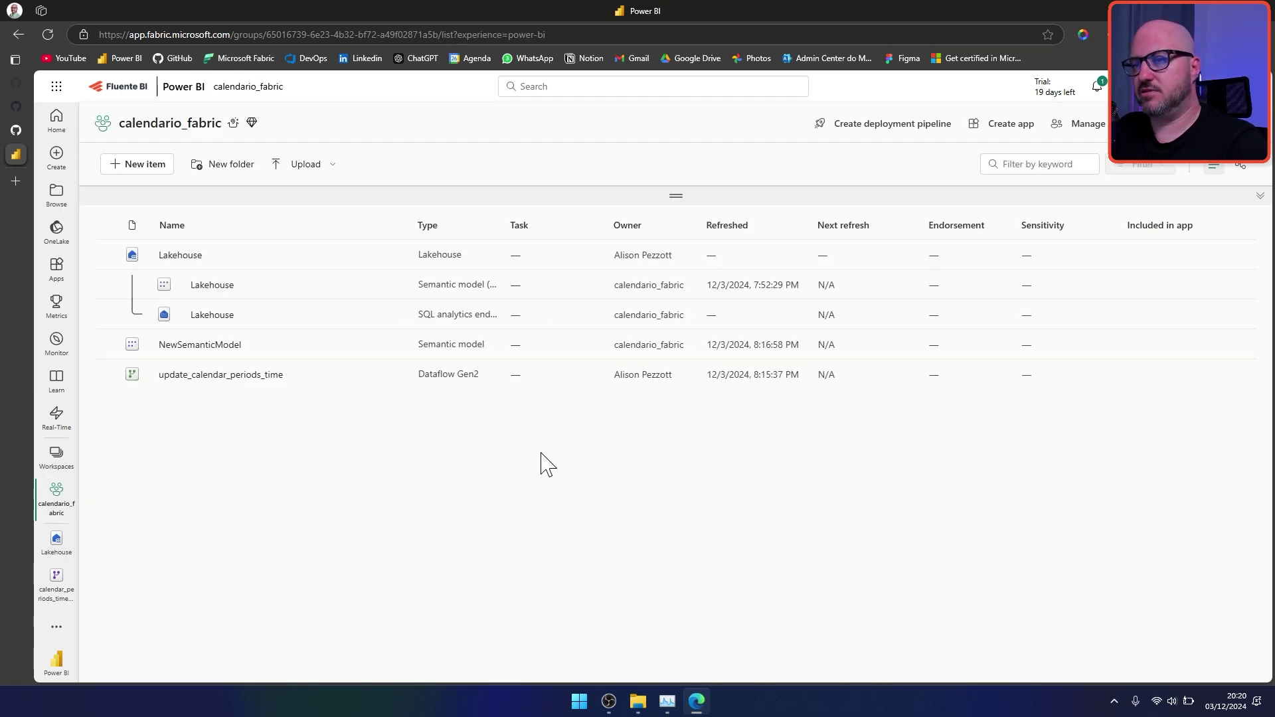
pyautogui.moveTo(242, 353)
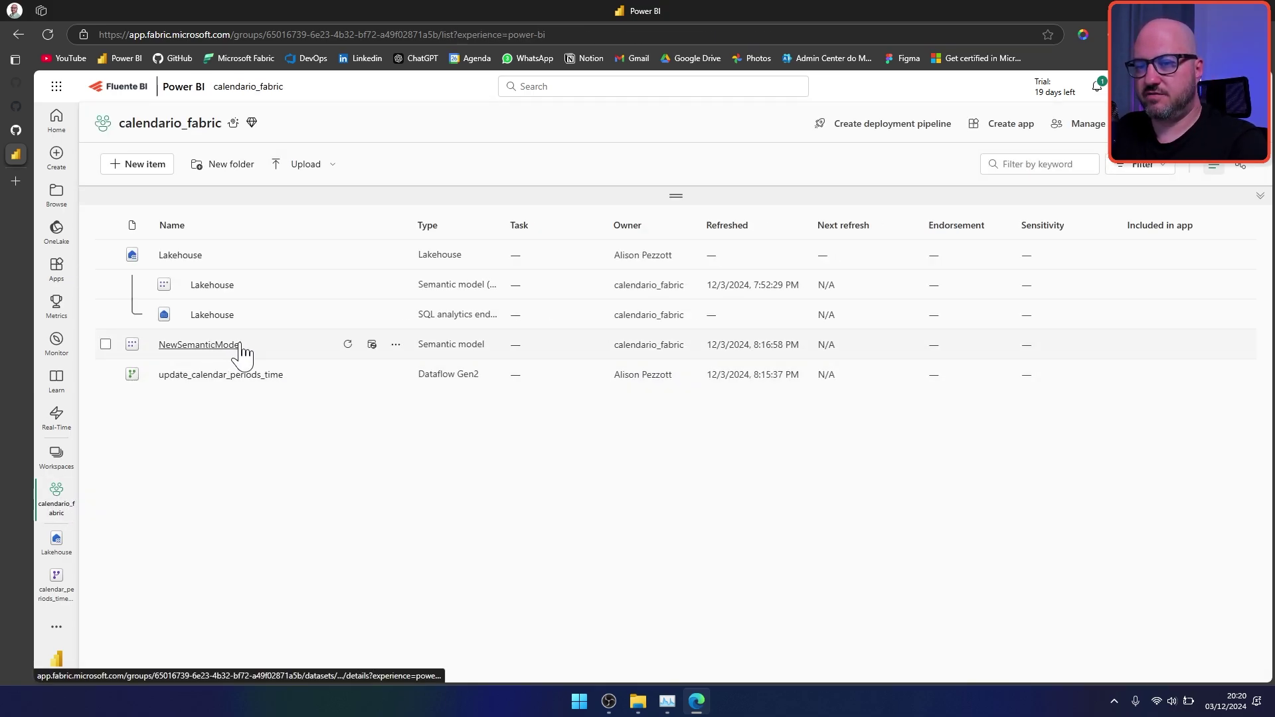
pyautogui.click(394, 345)
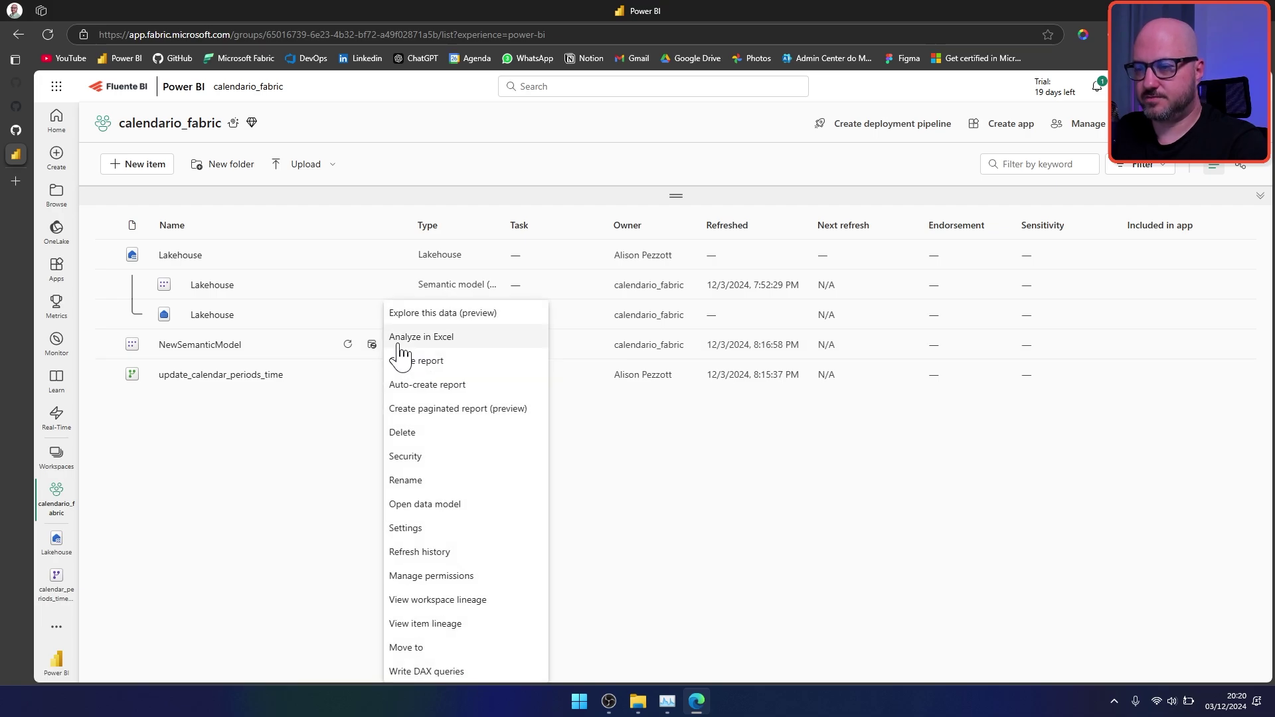
pyautogui.click(410, 529)
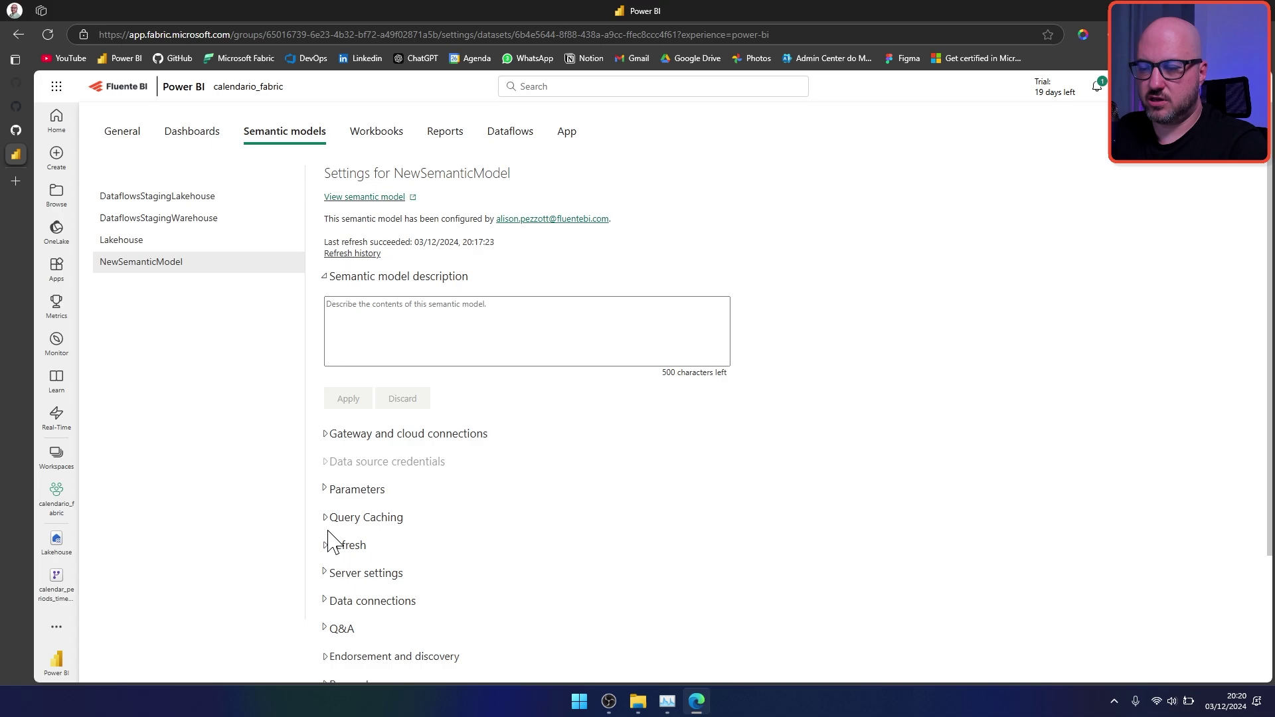
pyautogui.click(325, 575)
pyautogui.scroll(-3, 637, 438)
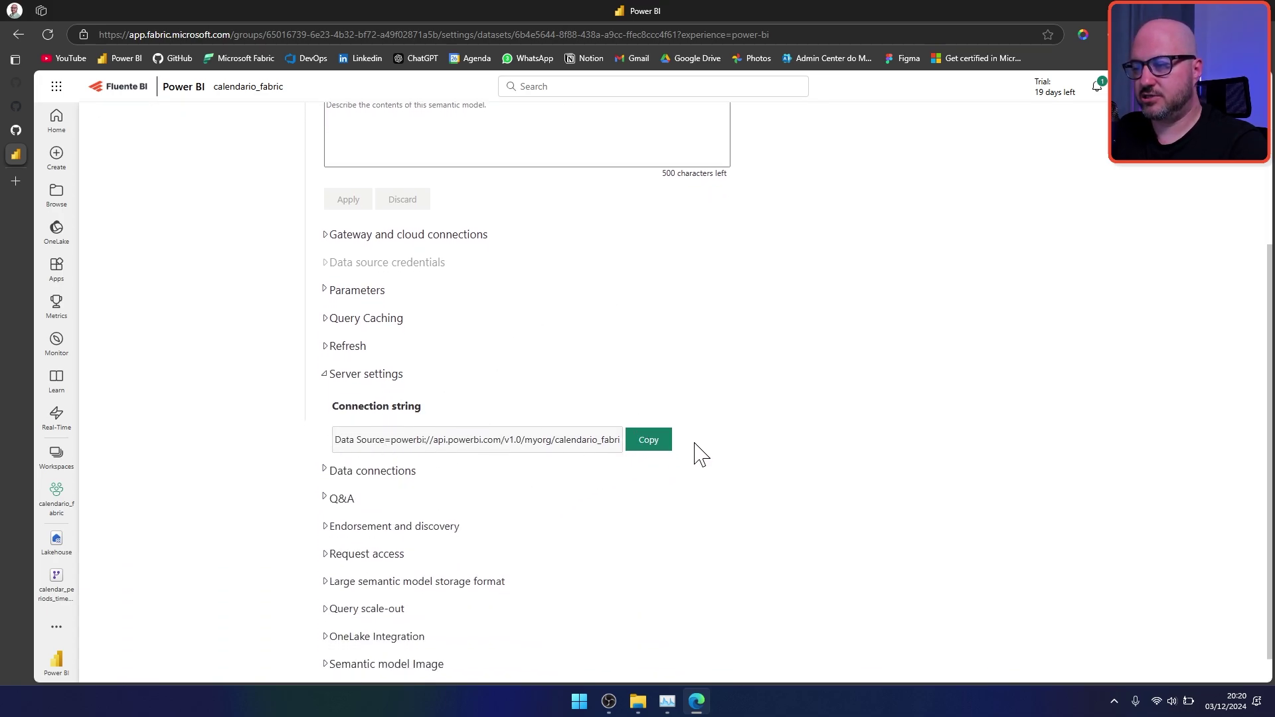
pyautogui.click(658, 440)
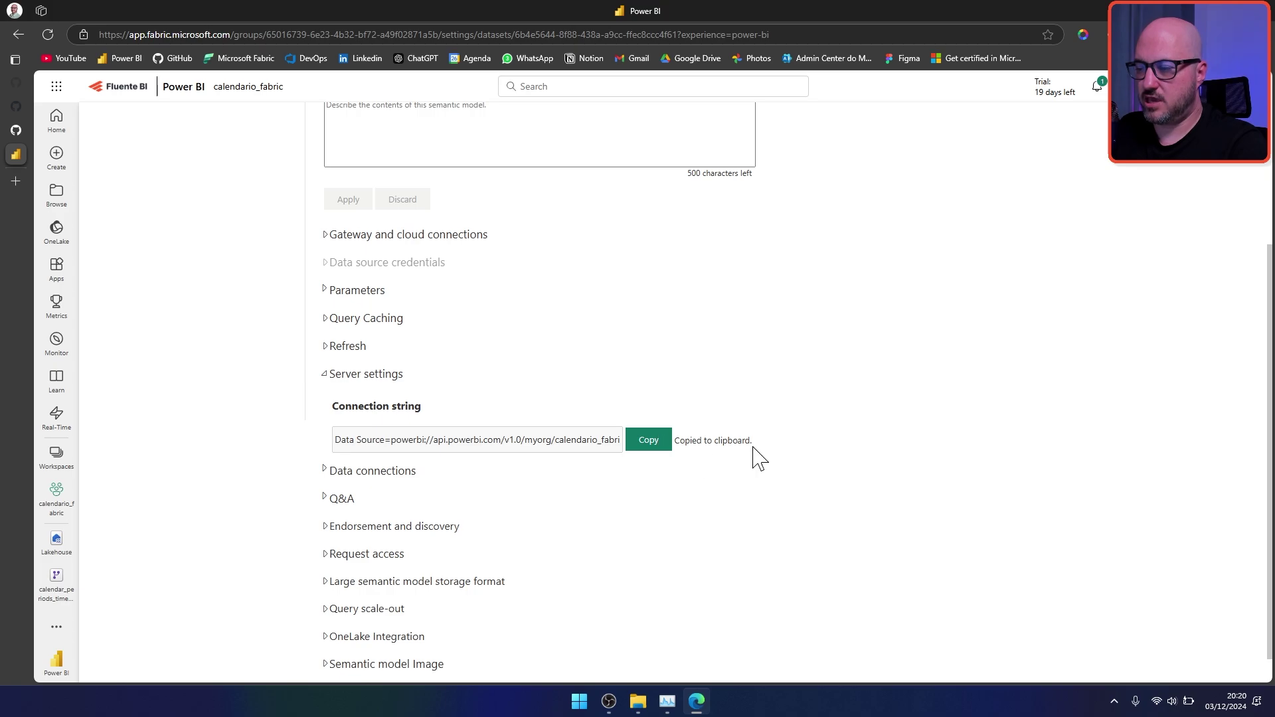
# Step: Launch Tabular Editor as a standalone program and start opening a model from an existing database
pyautogui.click(582, 706)
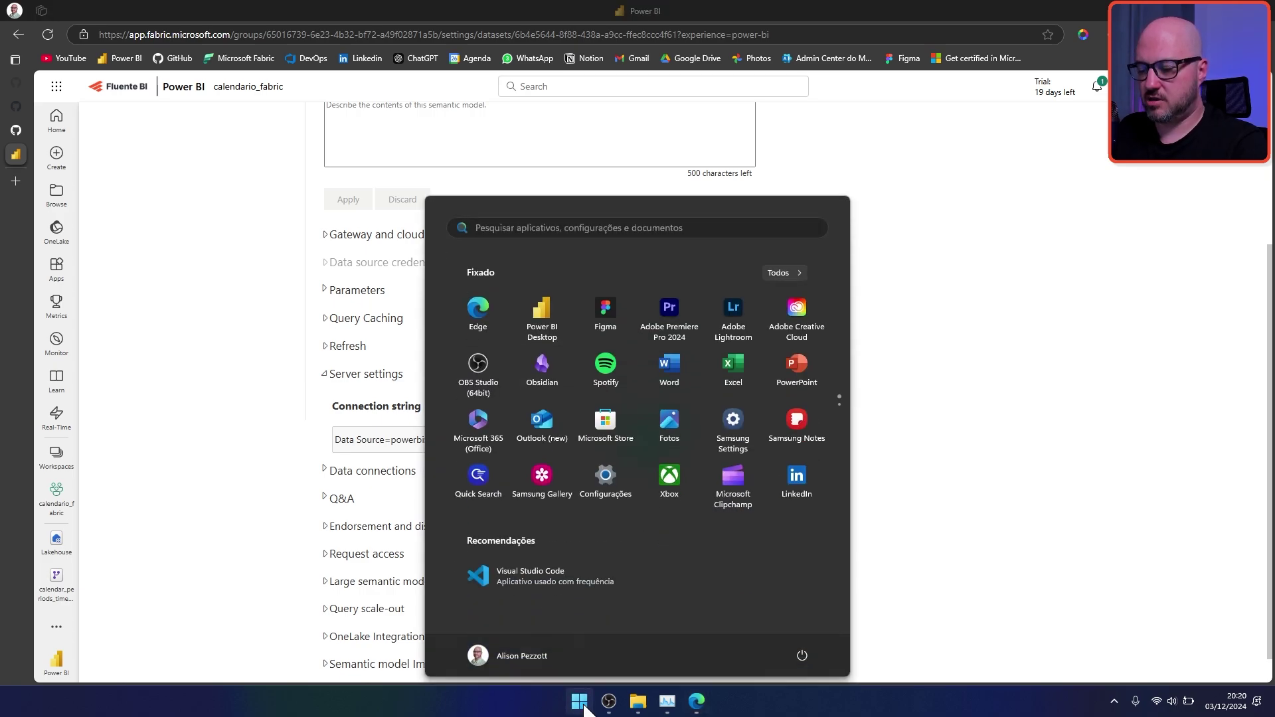
pyautogui.write('tabular Editor')
pyautogui.press('Return')
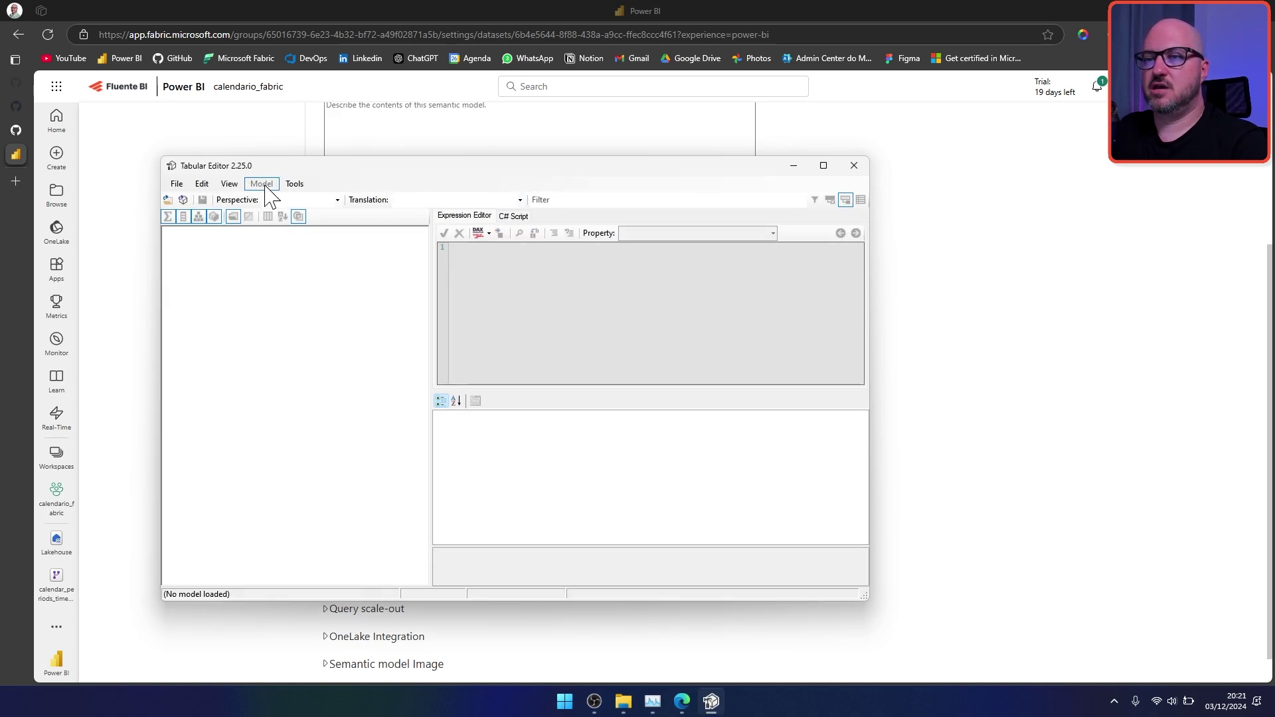
pyautogui.click(176, 184)
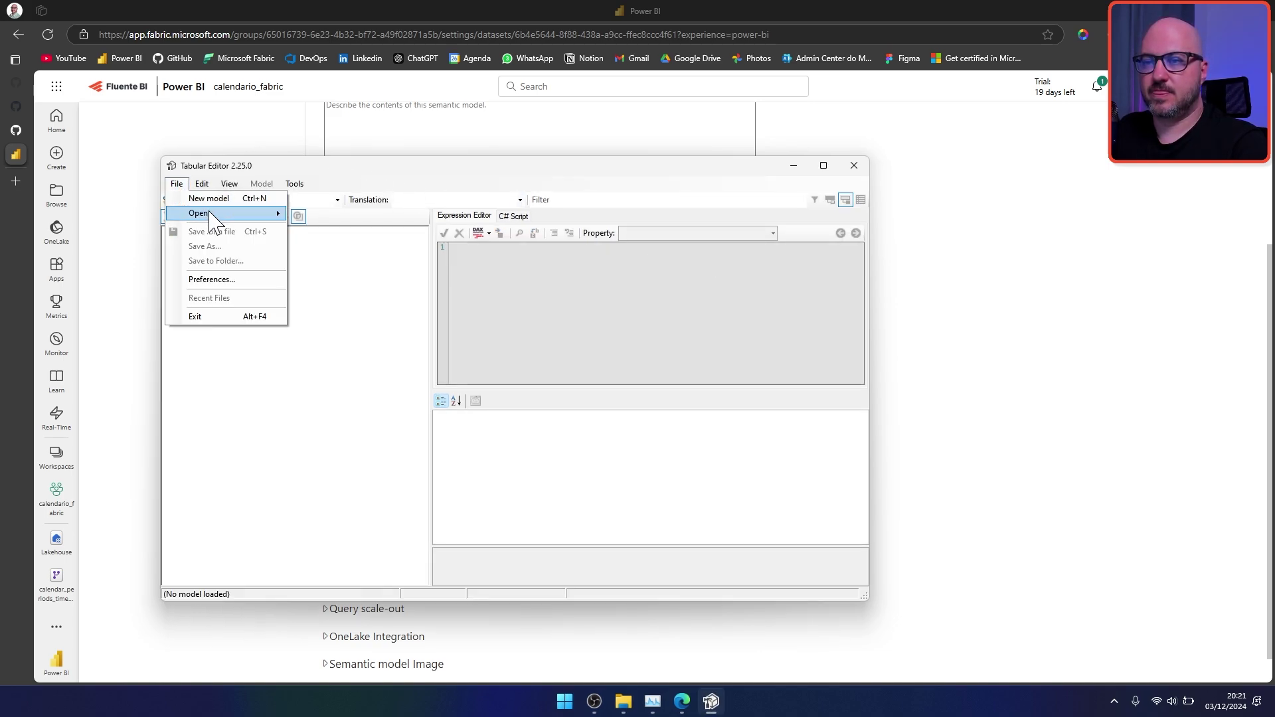
pyautogui.moveTo(210, 222)
pyautogui.click(344, 230)
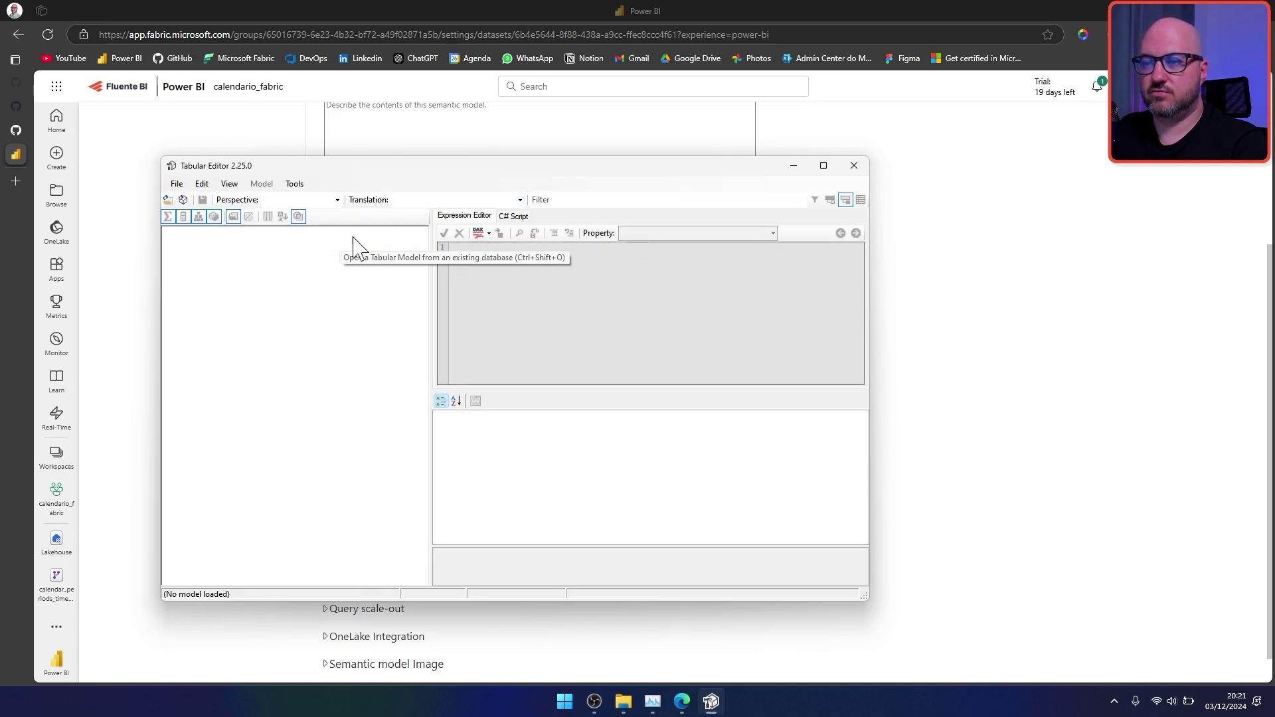
# Step: Enter the copied NewSemanticModel connection string as the server and sign in with the existing Microsoft account
pyautogui.hotkey('ctrl', 'v')
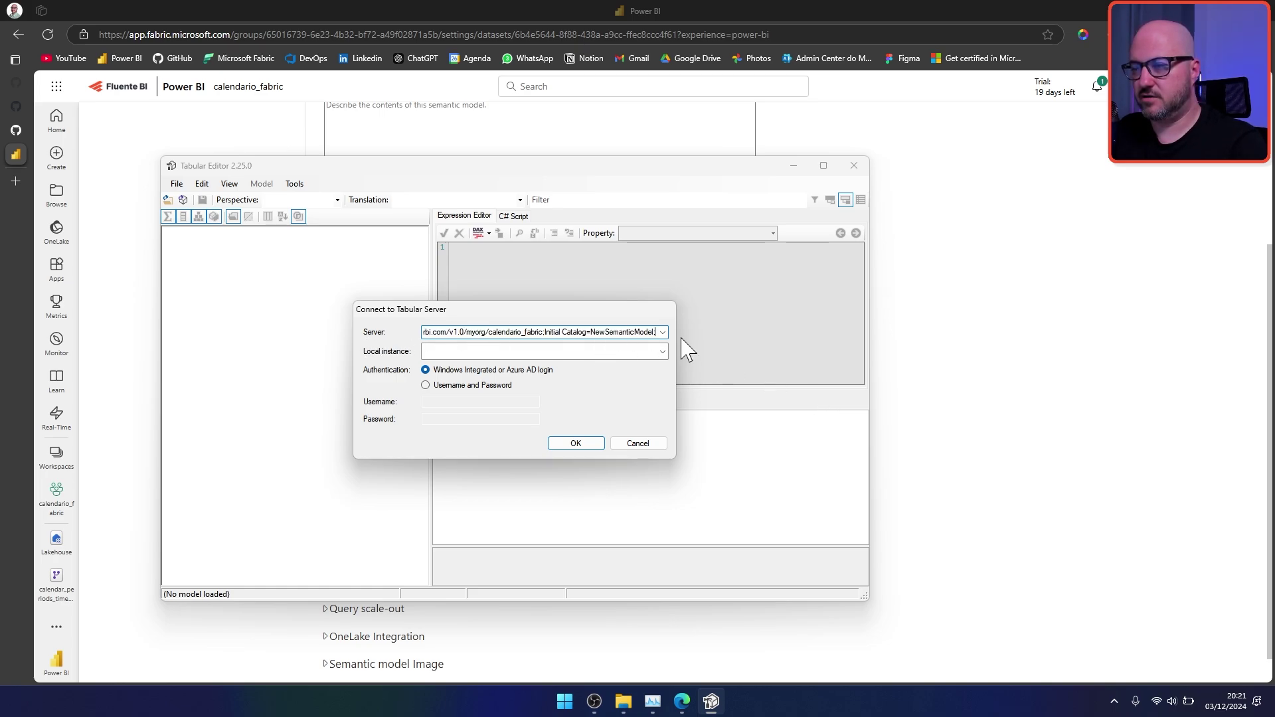
pyautogui.click(662, 334)
pyautogui.click(643, 345)
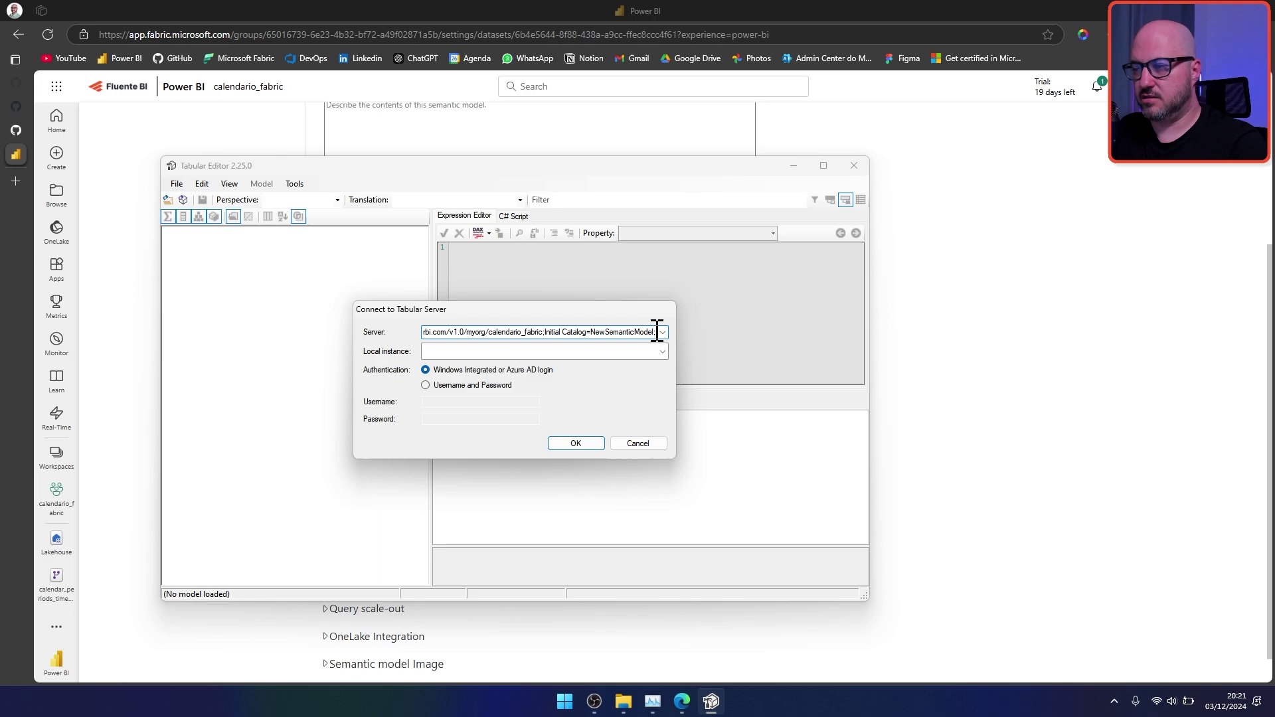
pyautogui.press('BackSpace')
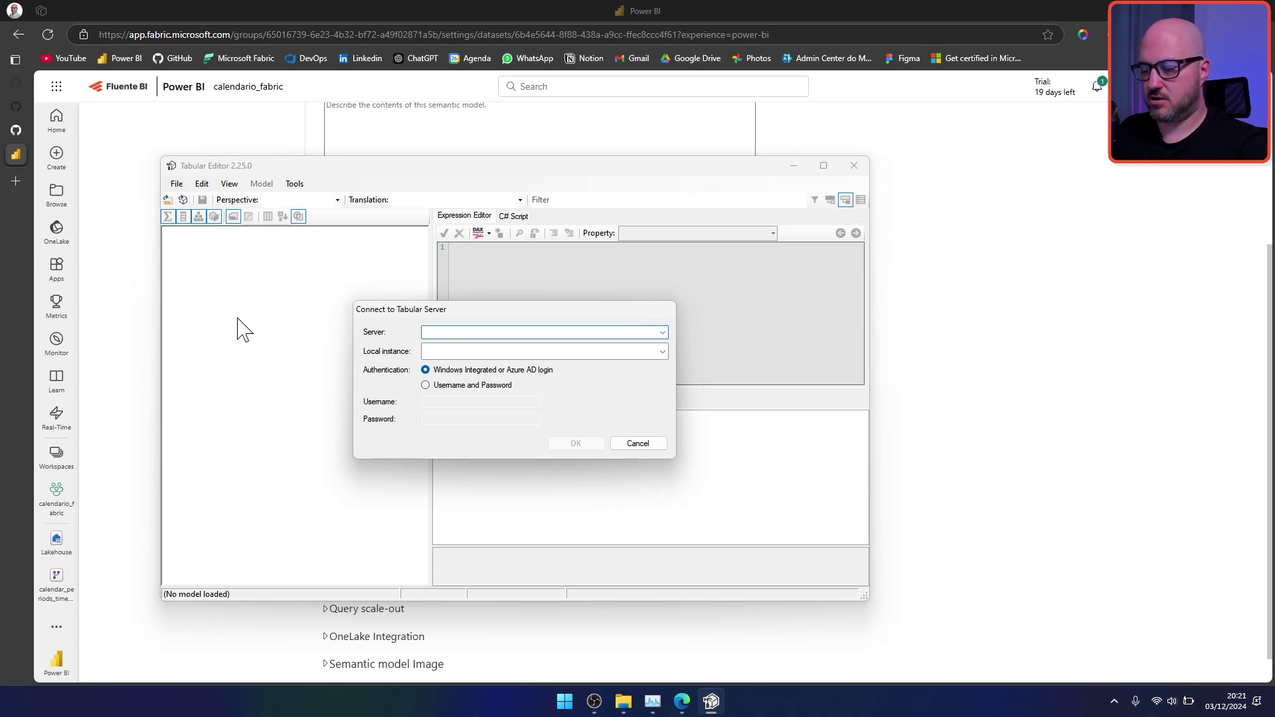
pyautogui.hotkey('ctrl', 'v')
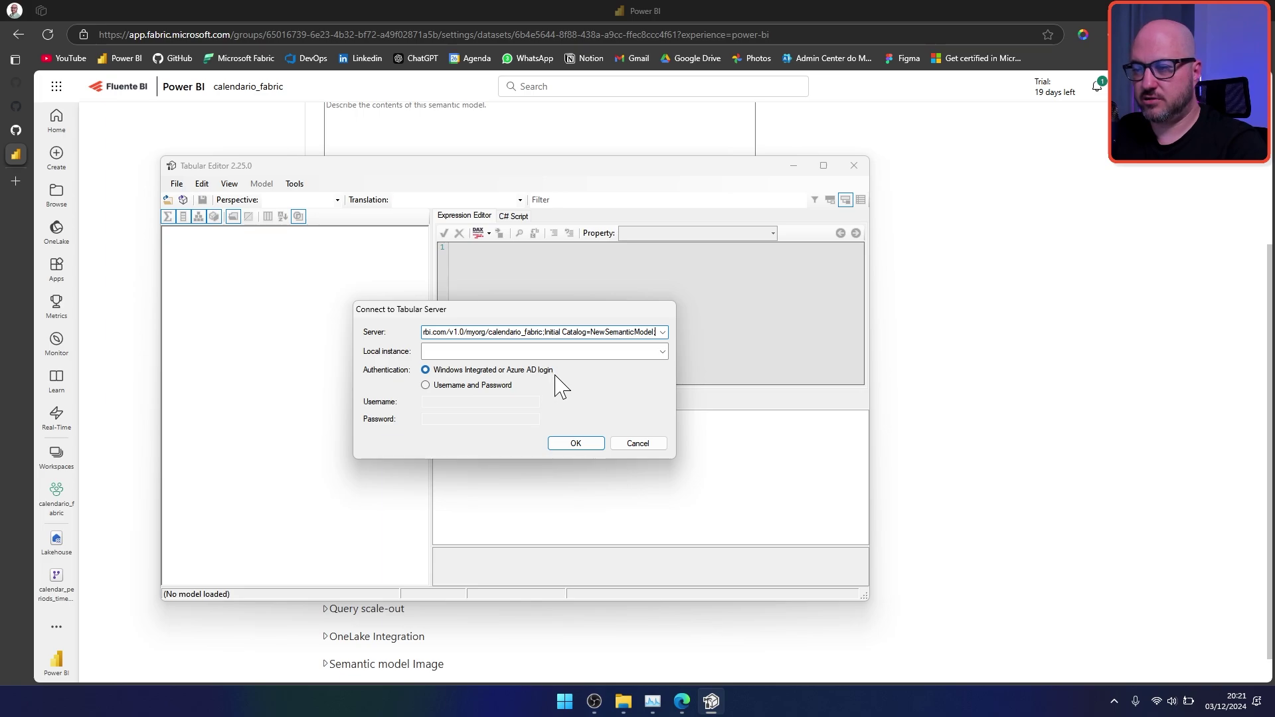
pyautogui.click(595, 443)
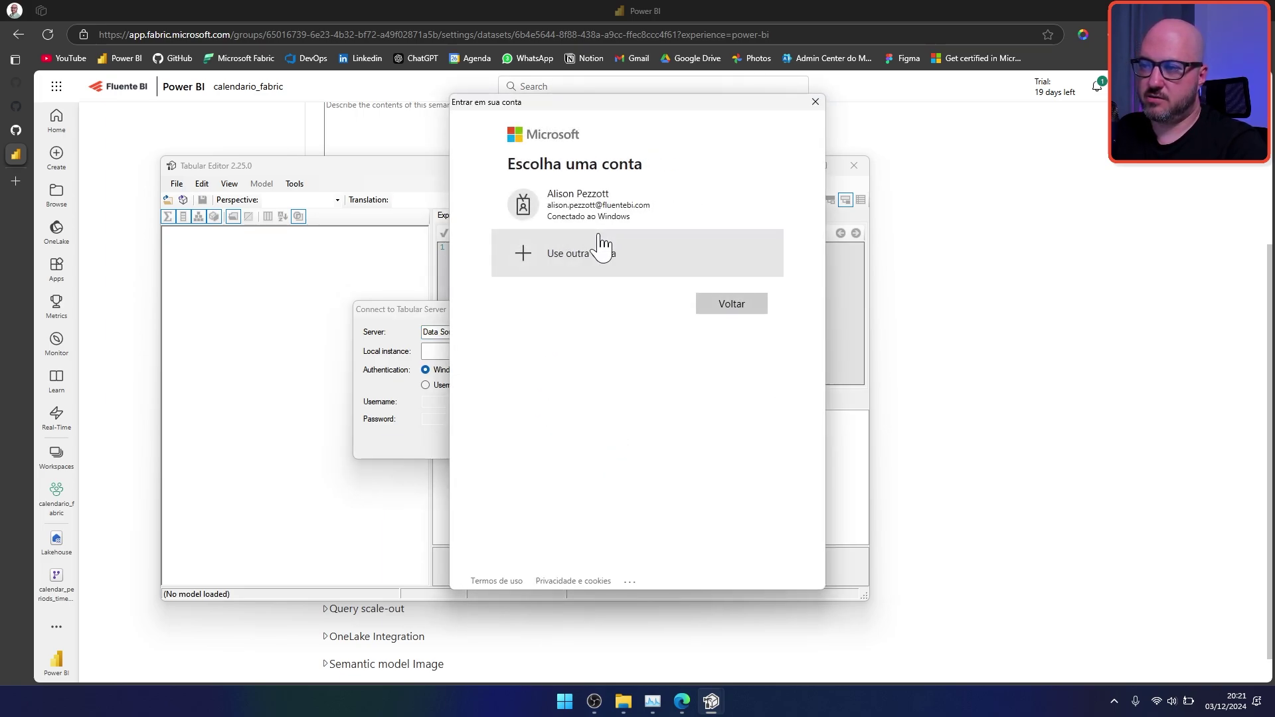
pyautogui.click(594, 209)
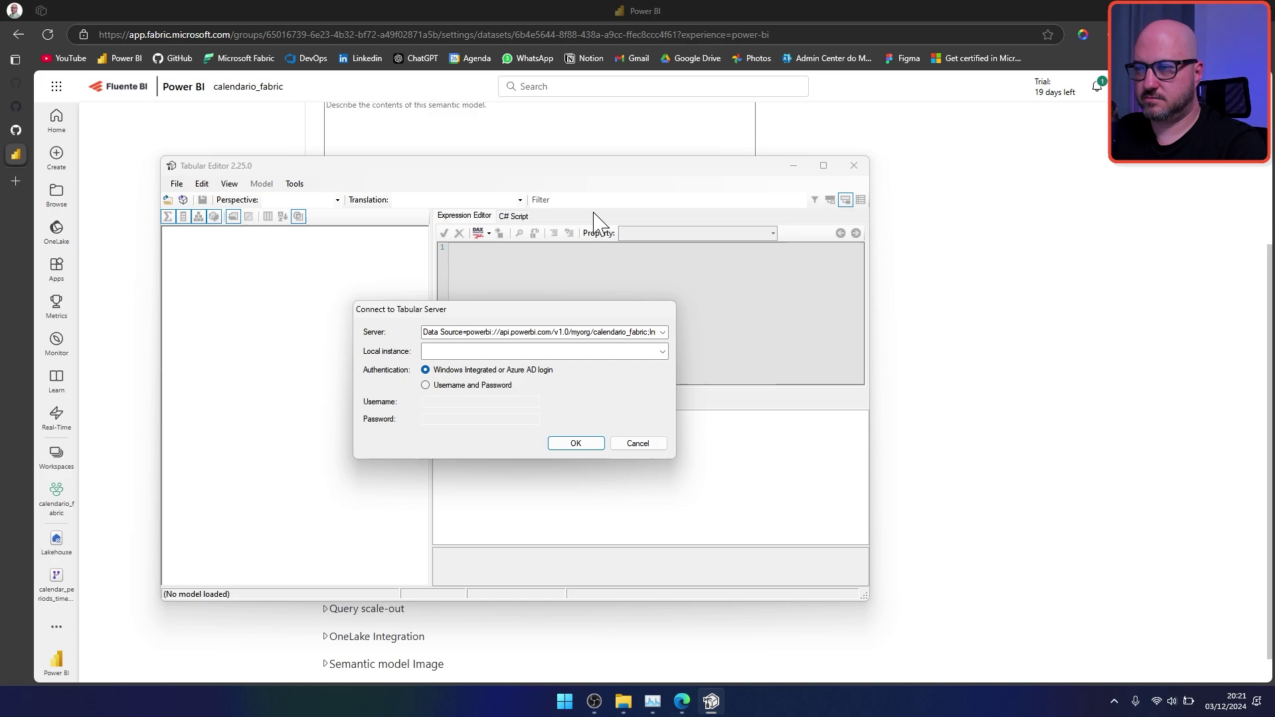
# Step: Connect to the calendario_fabric server and open the NewSemanticModel database
pyautogui.click(592, 445)
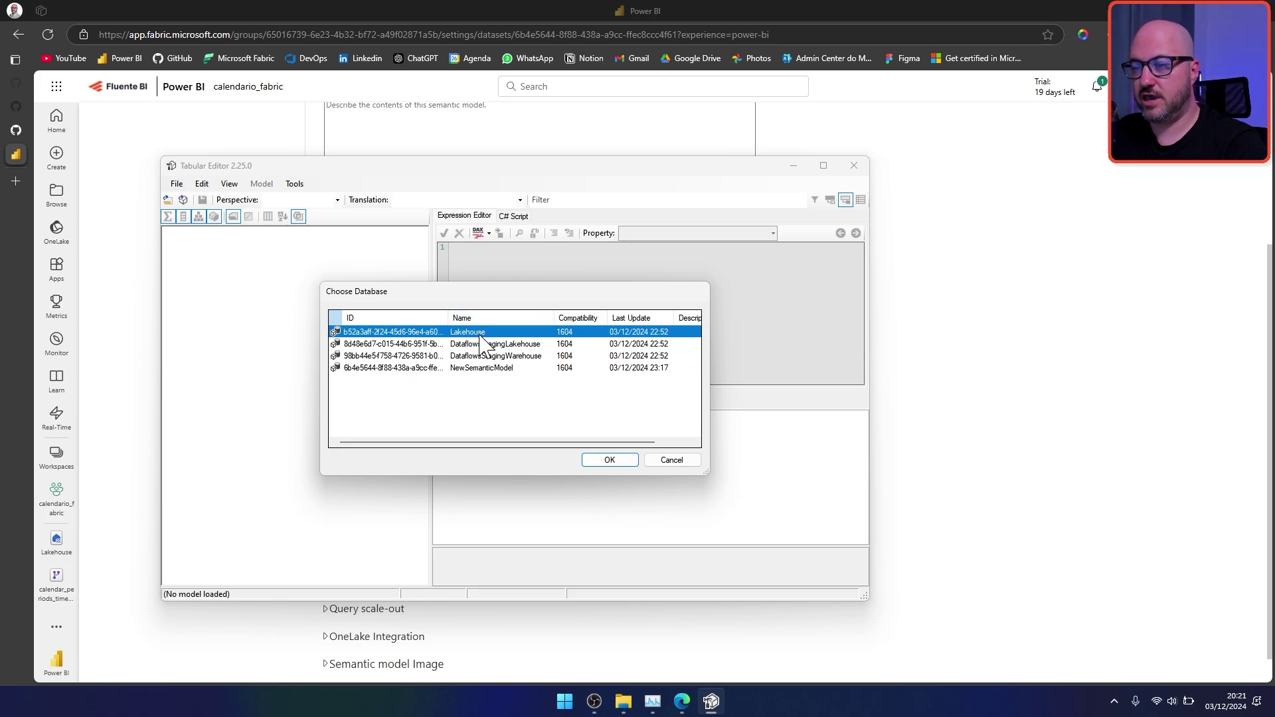
pyautogui.click(473, 369)
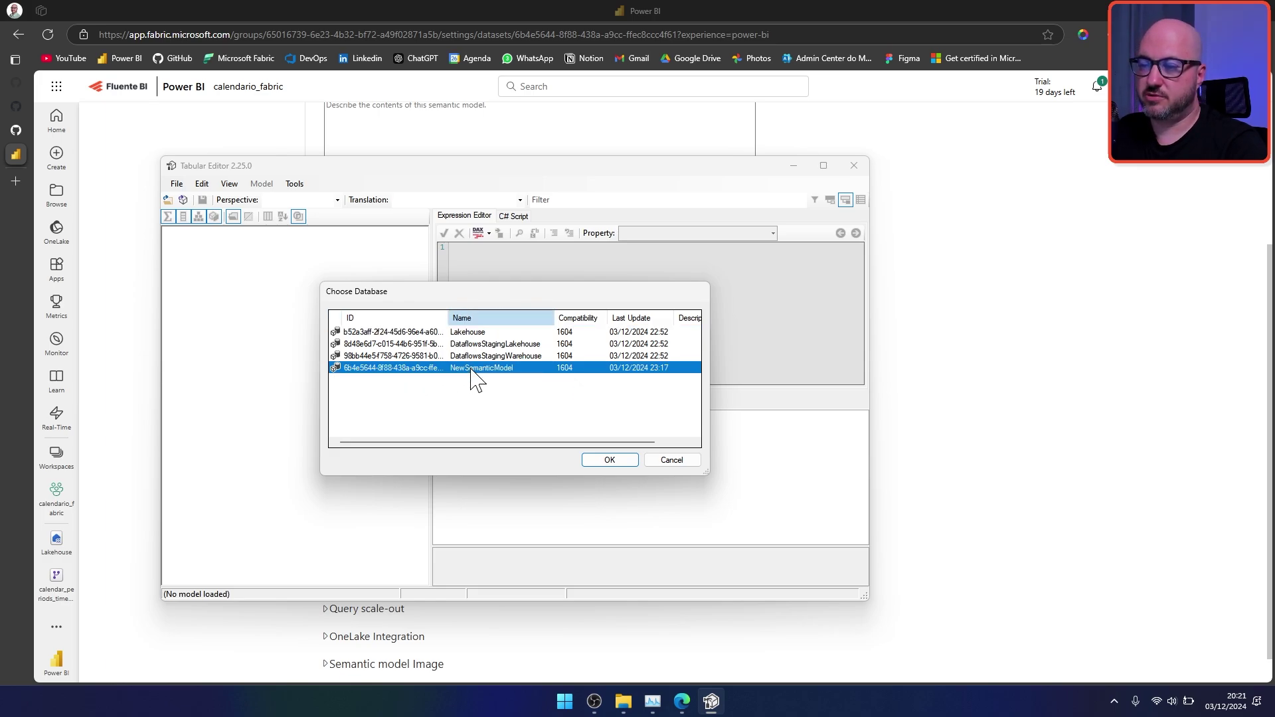
pyautogui.click(610, 459)
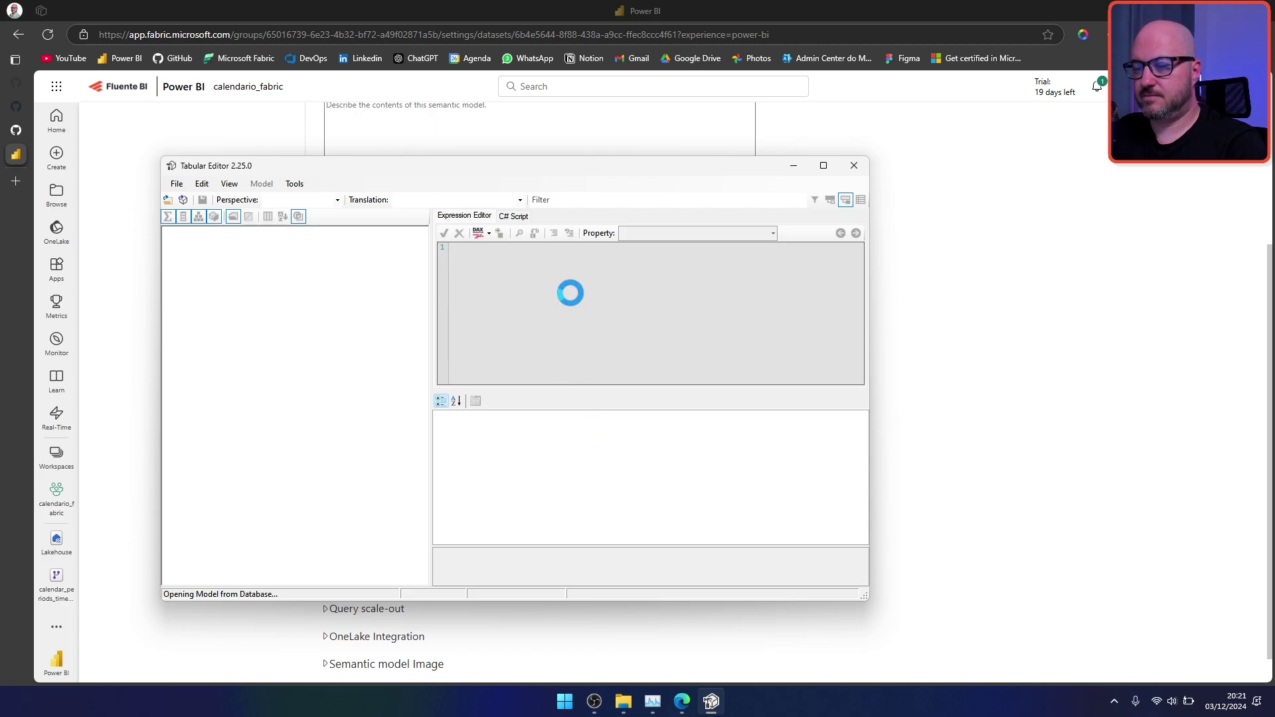
# Step: Copy the tabular_editor_calendar_periods_time.cs script from GitHub in the browser and paste it into Tabular Editor's C# script editor
pyautogui.click(515, 217)
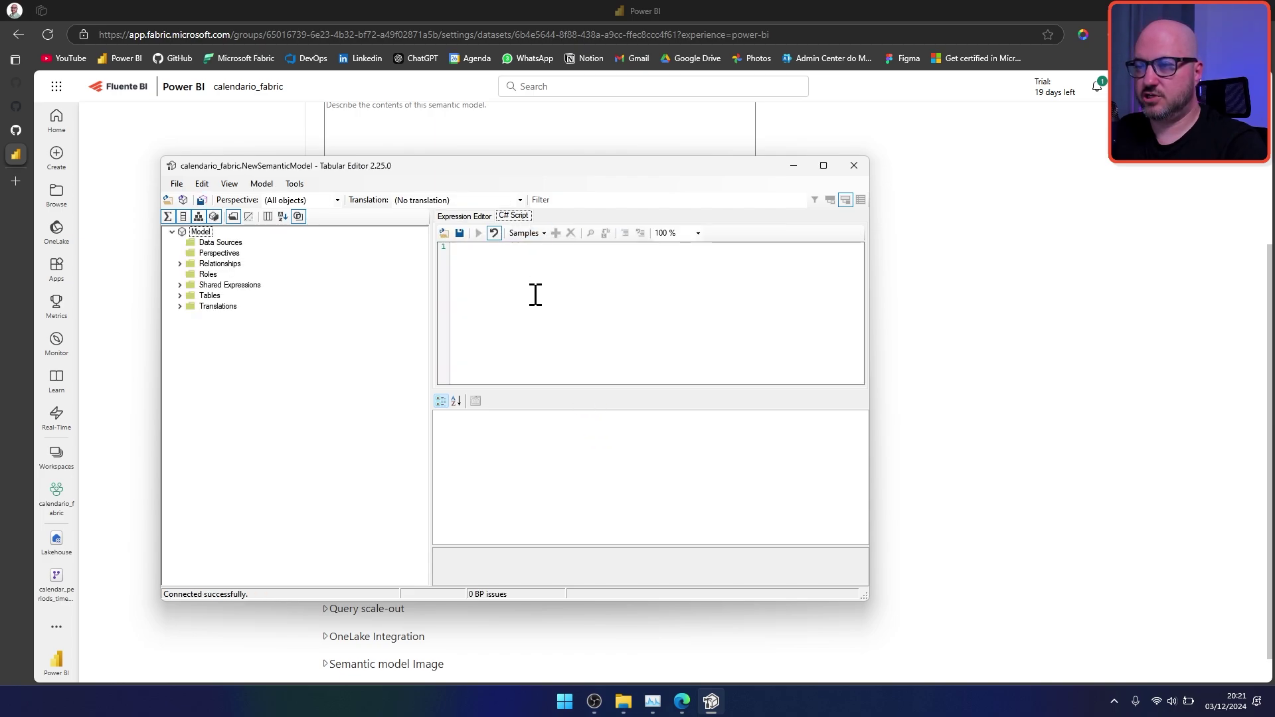
pyautogui.hotkey('alt', 'Tab')
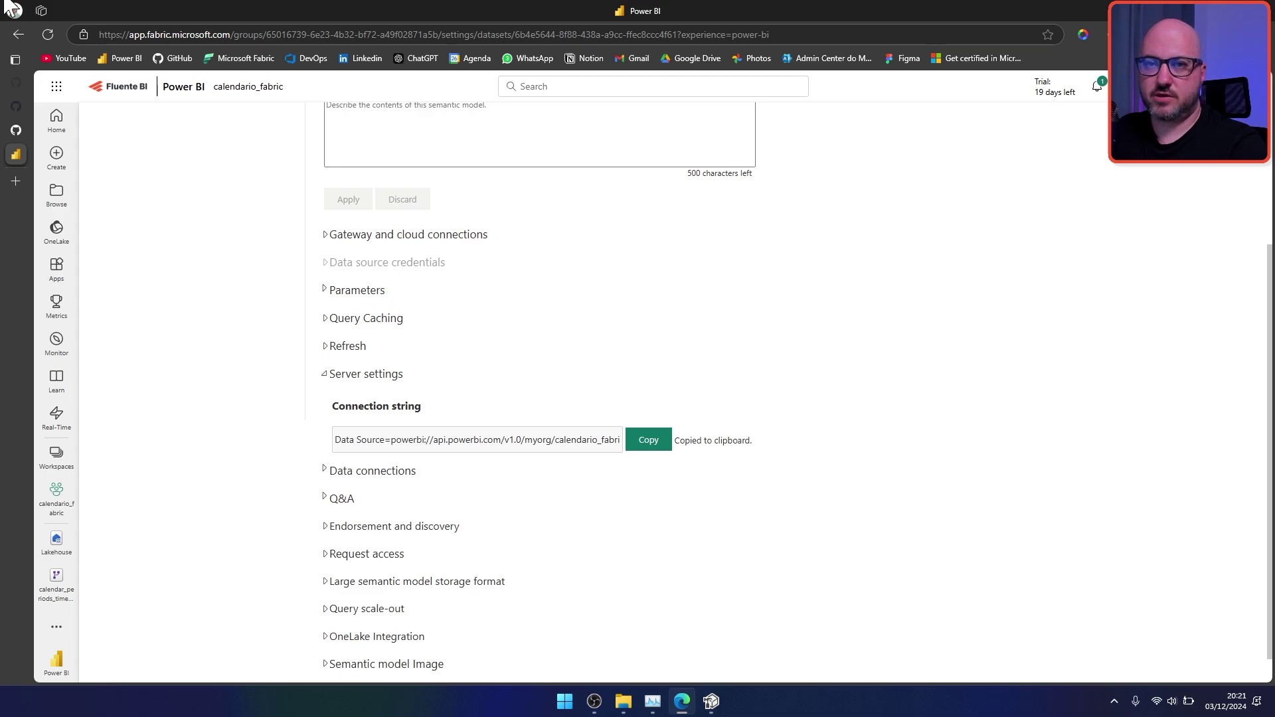
pyautogui.click(18, 127)
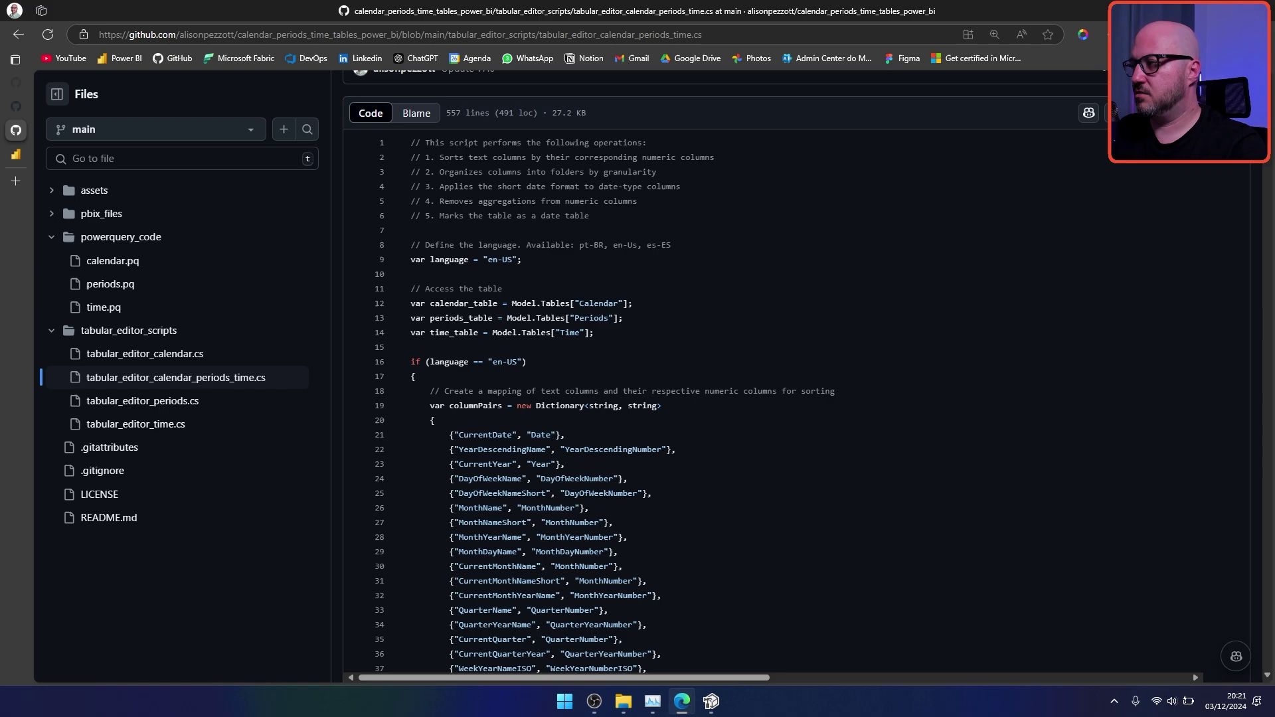
pyautogui.hotkey('alt', 'Tab')
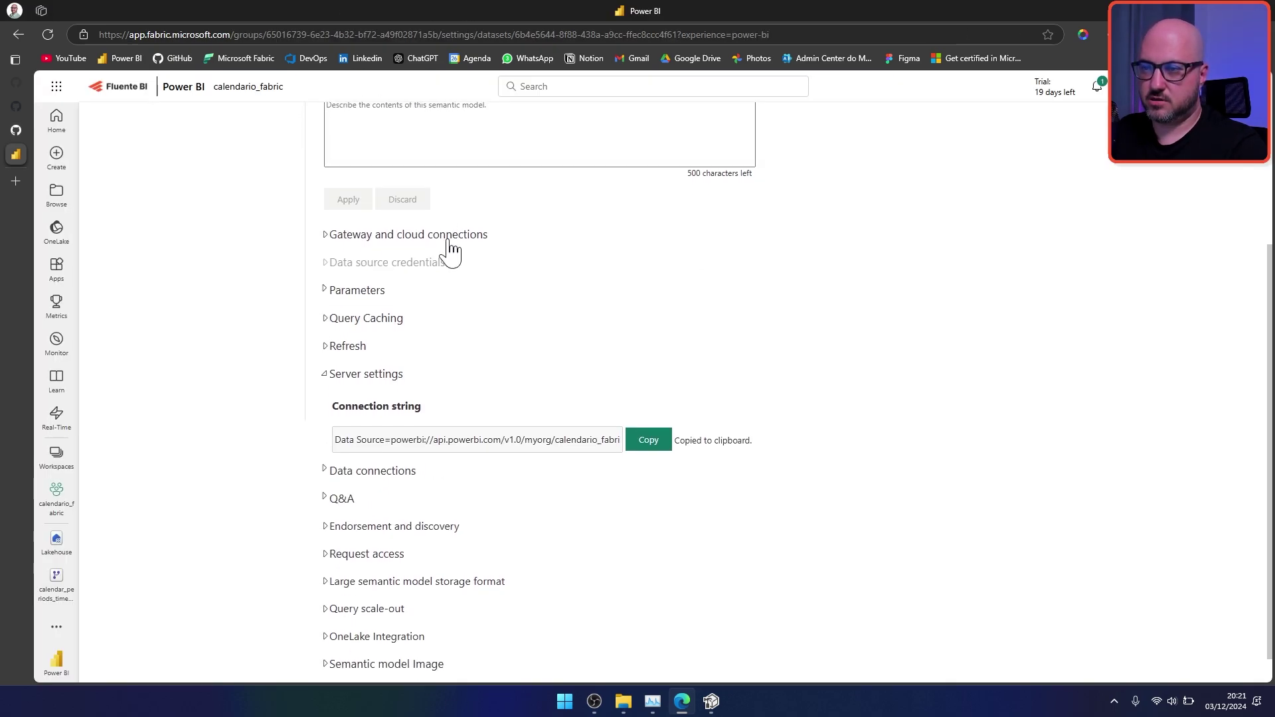
pyautogui.hotkey('alt', 'Tab')
pyautogui.hotkey('alt', 'Tab')
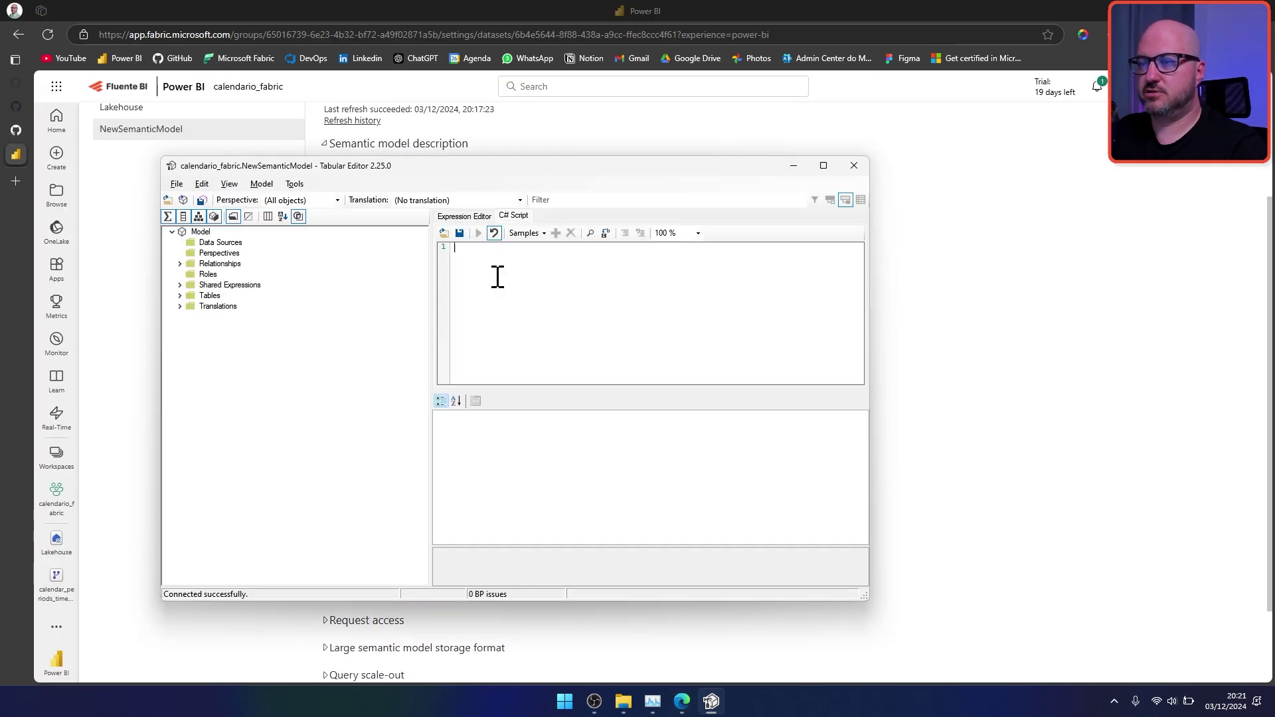
pyautogui.hotkey('ctrl', 'v')
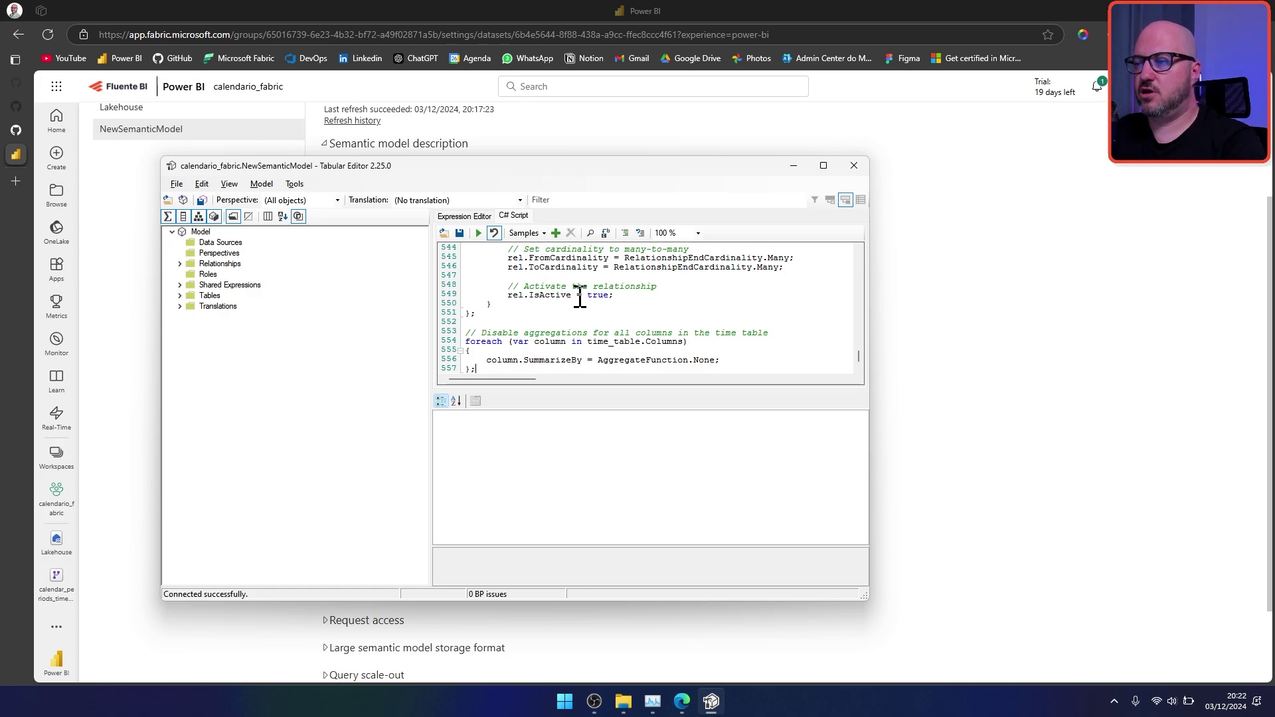
# Step: Set the script's language to es-ES and its tables to Calendario, Periodos and Tiempo, and run it
pyautogui.scroll(5, 592, 286)
pyautogui.moveTo(860, 363); pyautogui.dragTo(862, 259)
pyautogui.scroll(-1, 675, 315)
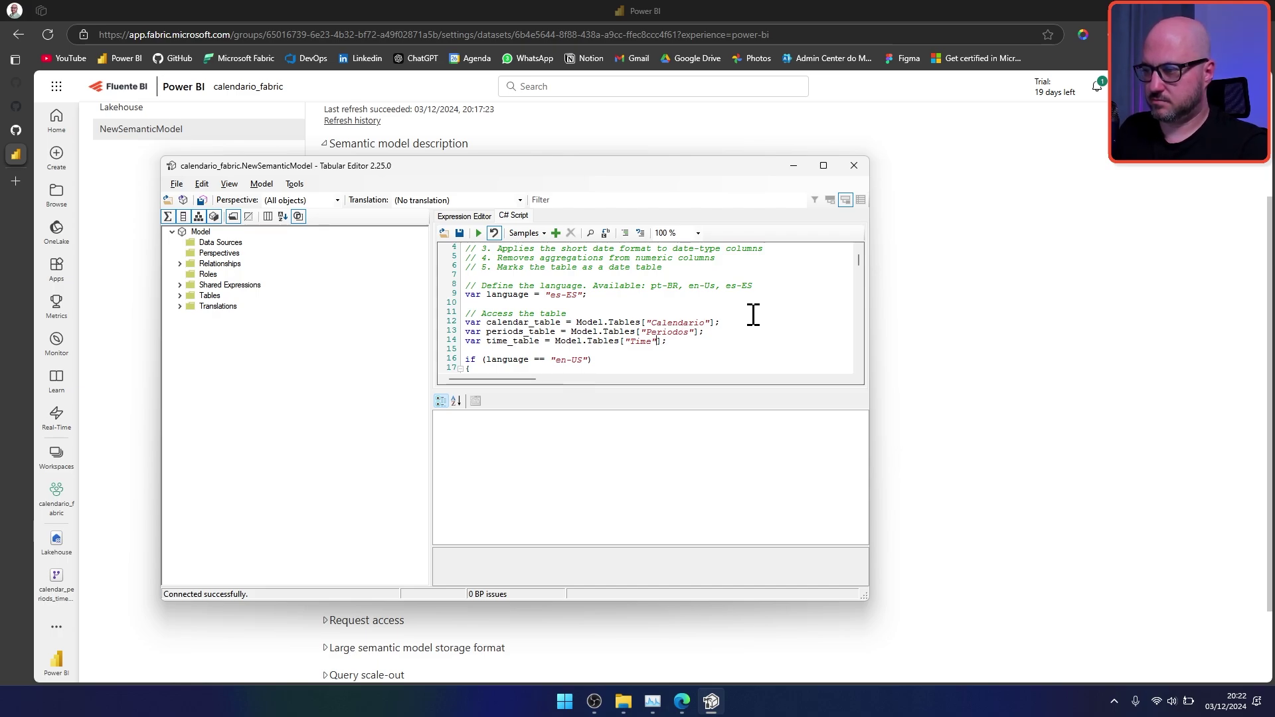
pyautogui.write('mpo')
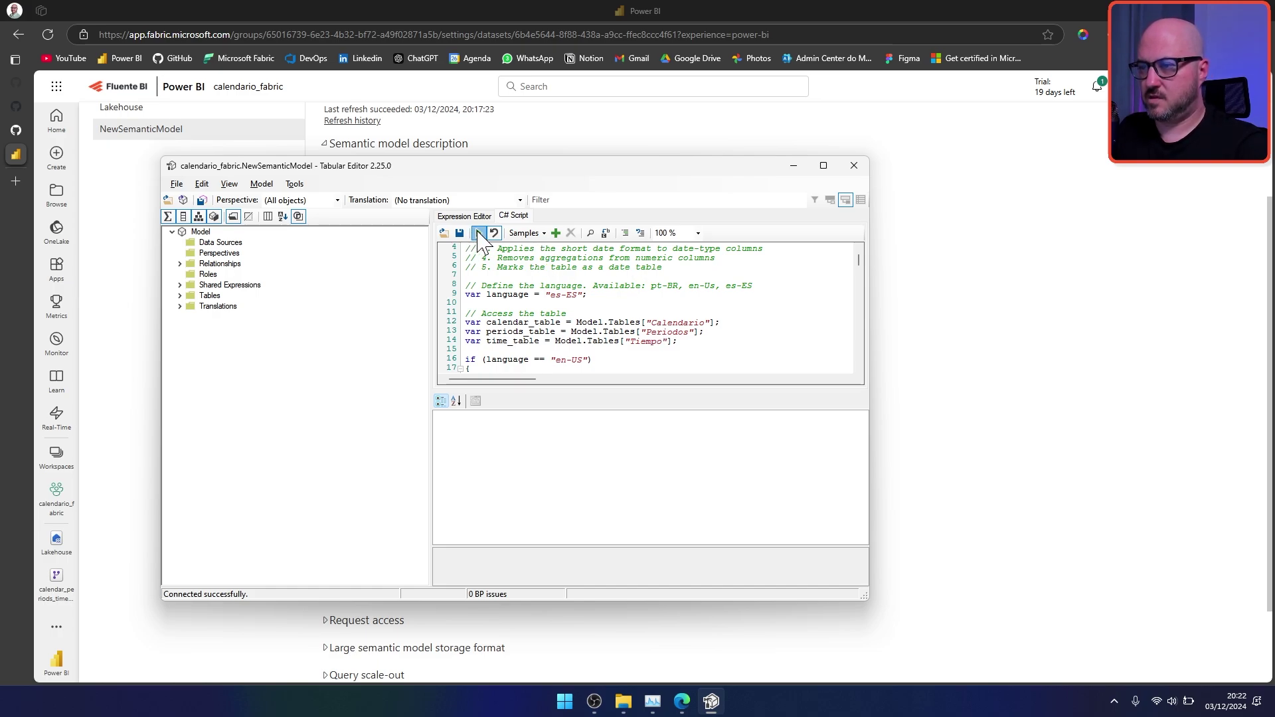
pyautogui.click(478, 234)
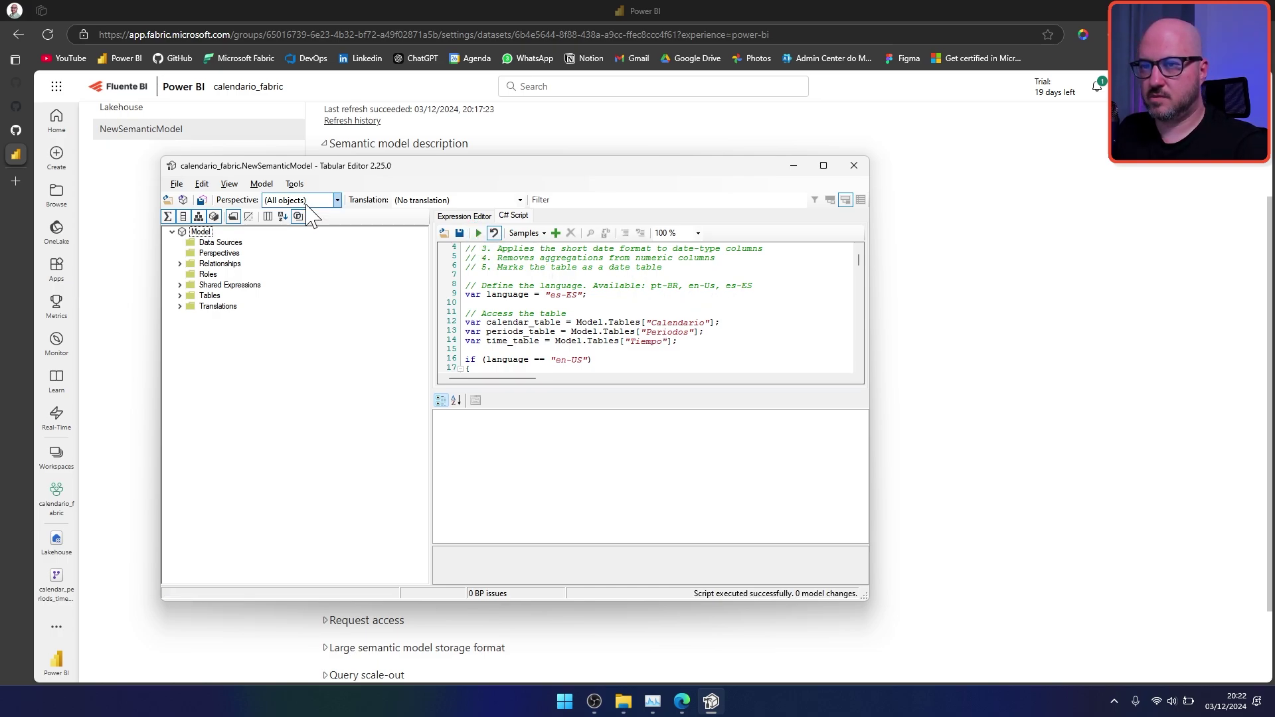
# Step: Save the model back to the connected database and close Tabular Editor
pyautogui.click(177, 184)
pyautogui.click(196, 232)
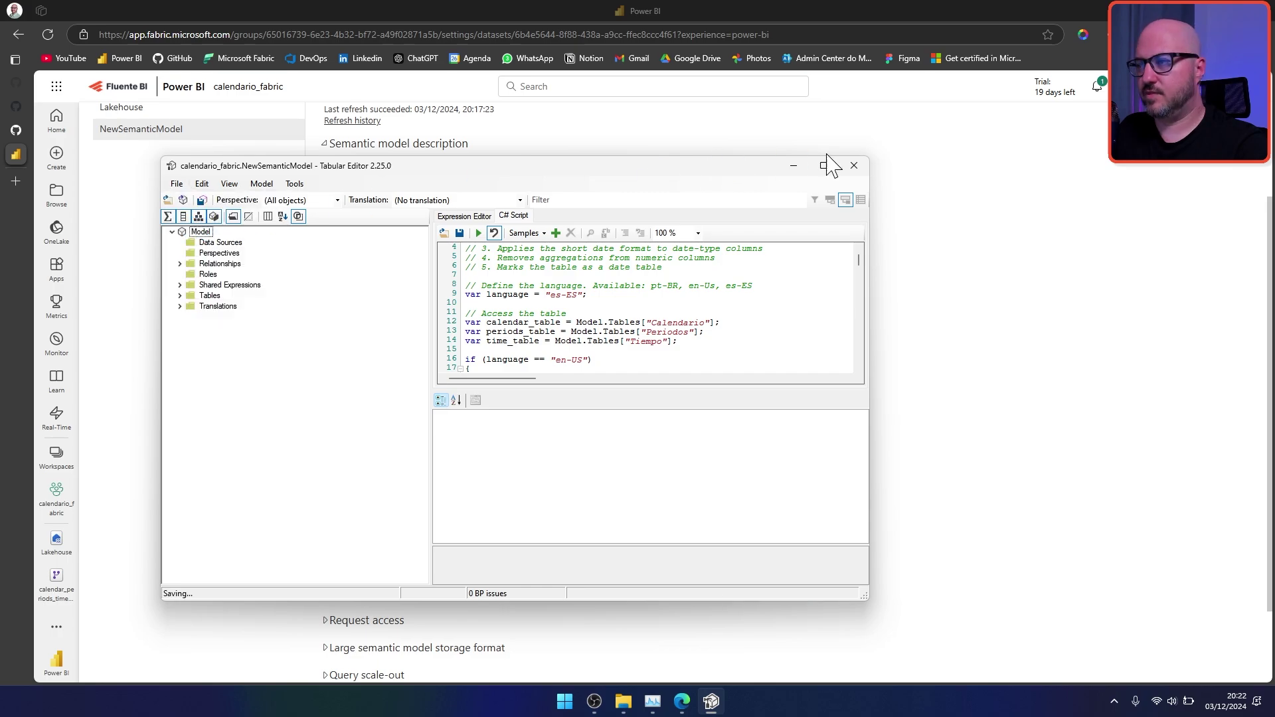
pyautogui.click(854, 165)
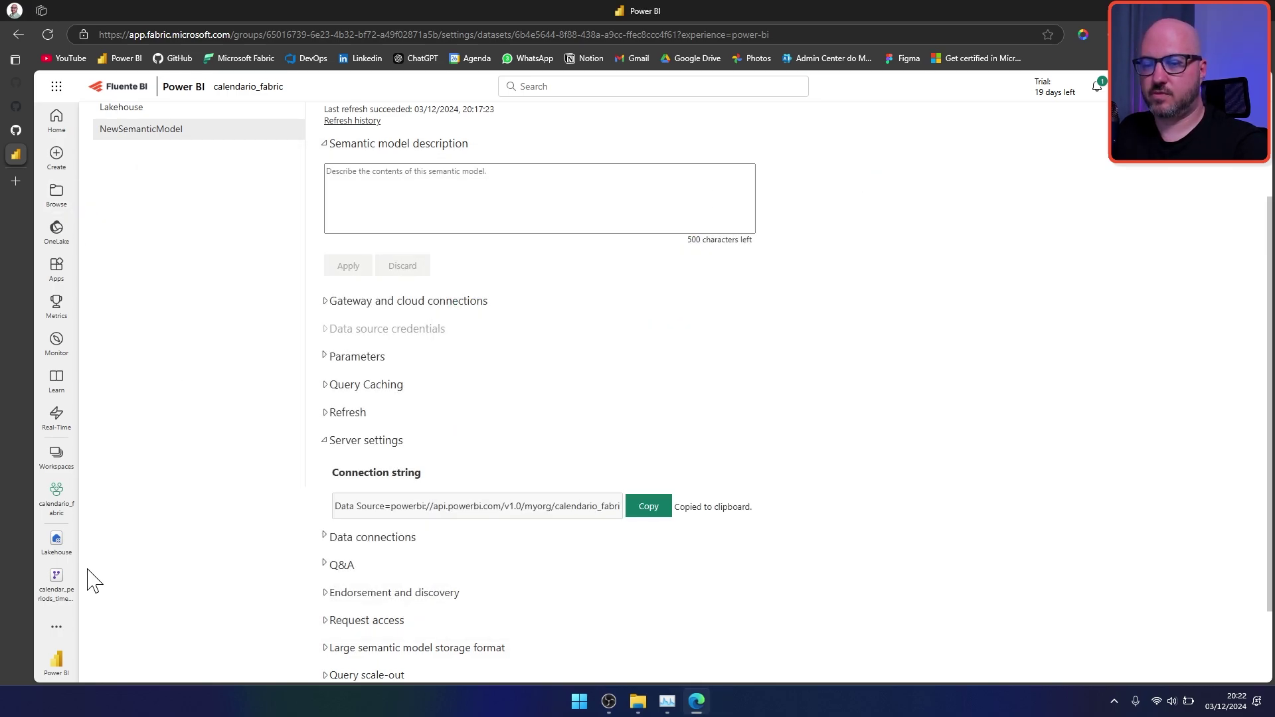
# Step: Open the NewSemanticModel data model from the calendario_fabric workspace, check the Calendario table's folders, and return to the home page
pyautogui.click(60, 499)
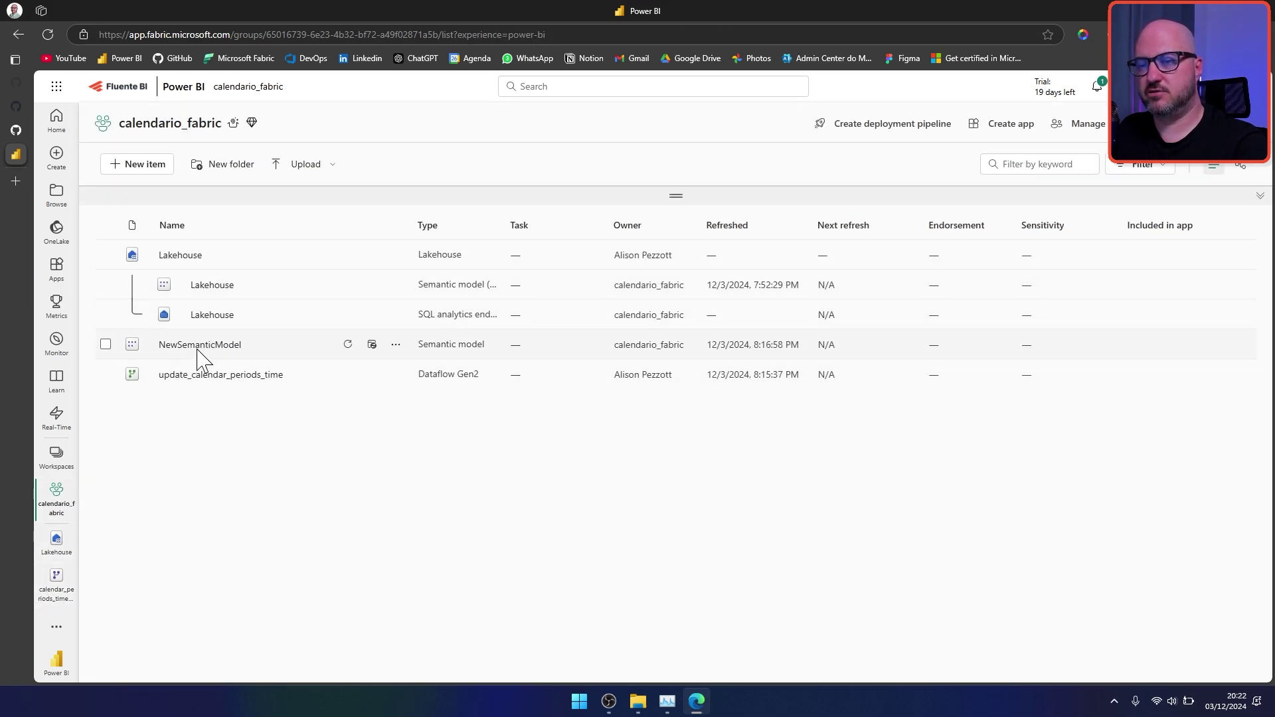
pyautogui.click(198, 349)
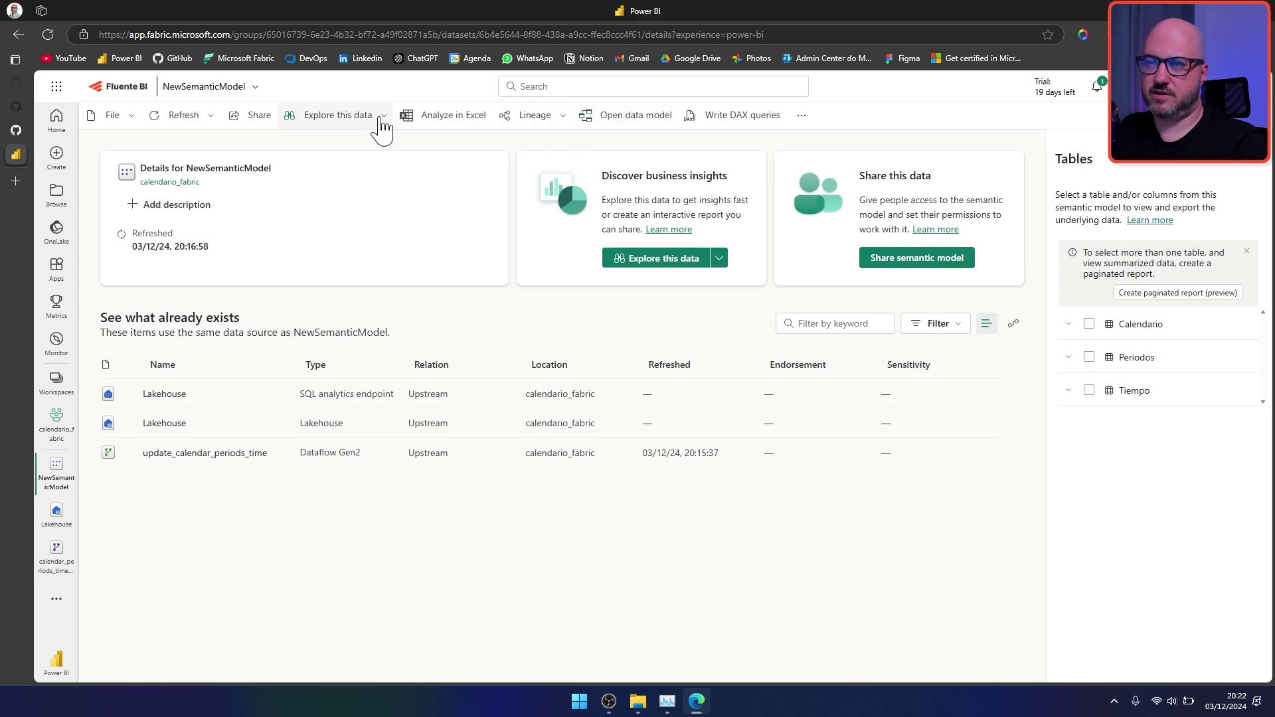
pyautogui.click(635, 124)
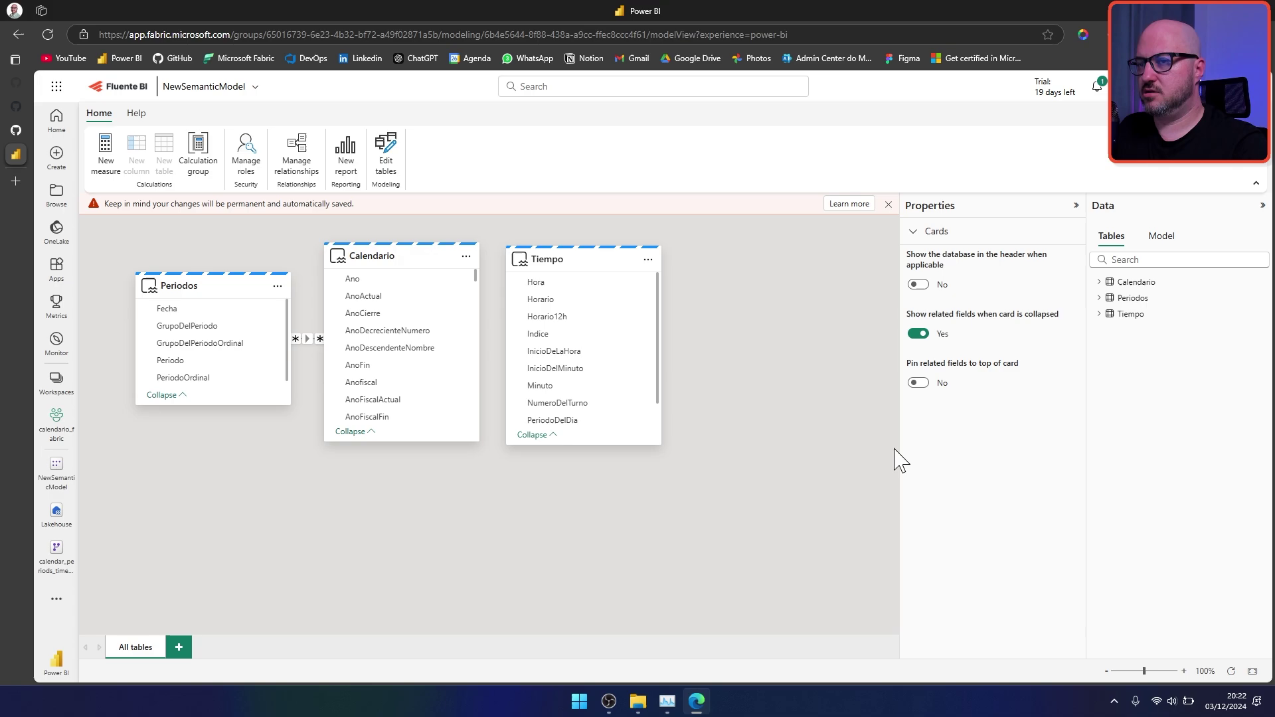
pyautogui.click(889, 204)
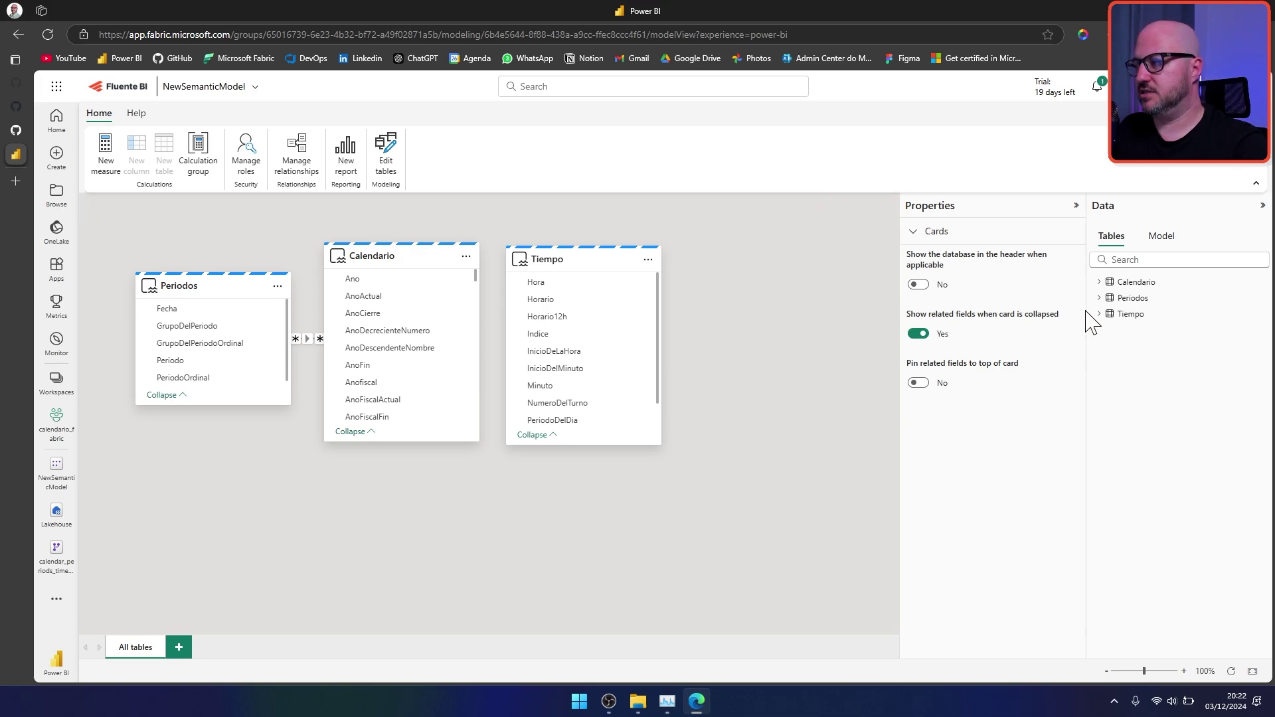
pyautogui.click(1099, 283)
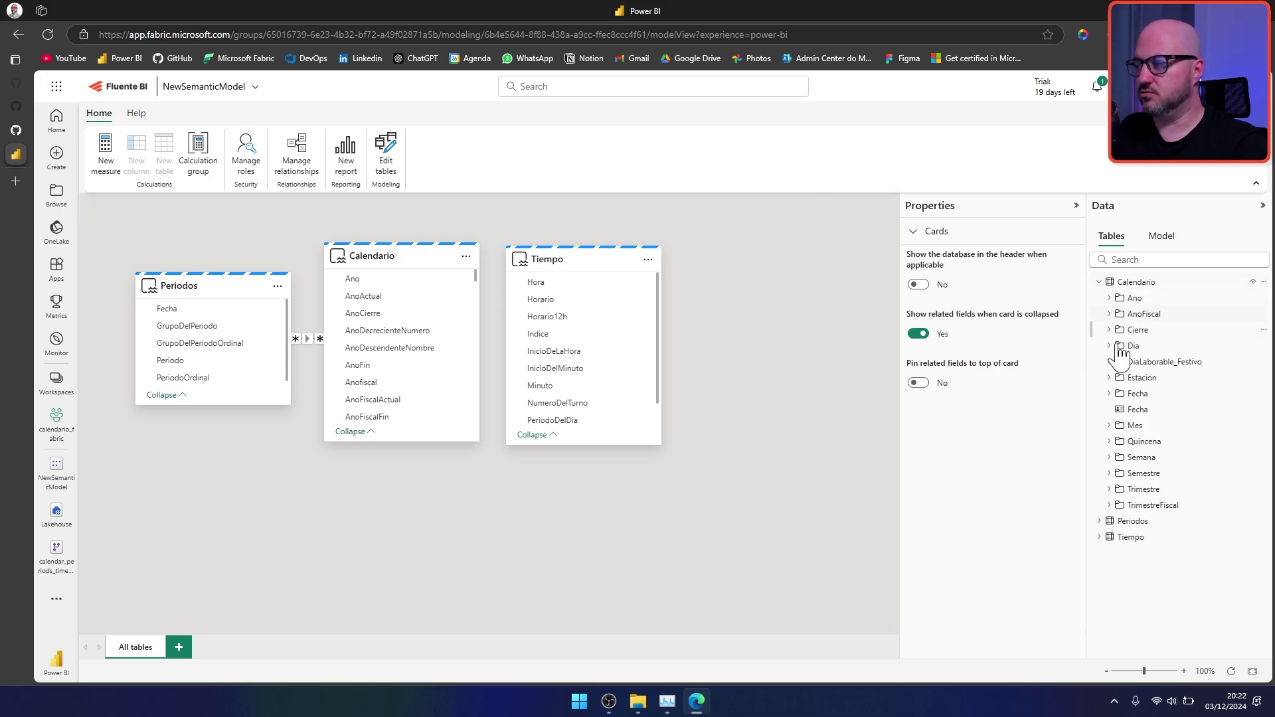
pyautogui.click(1099, 284)
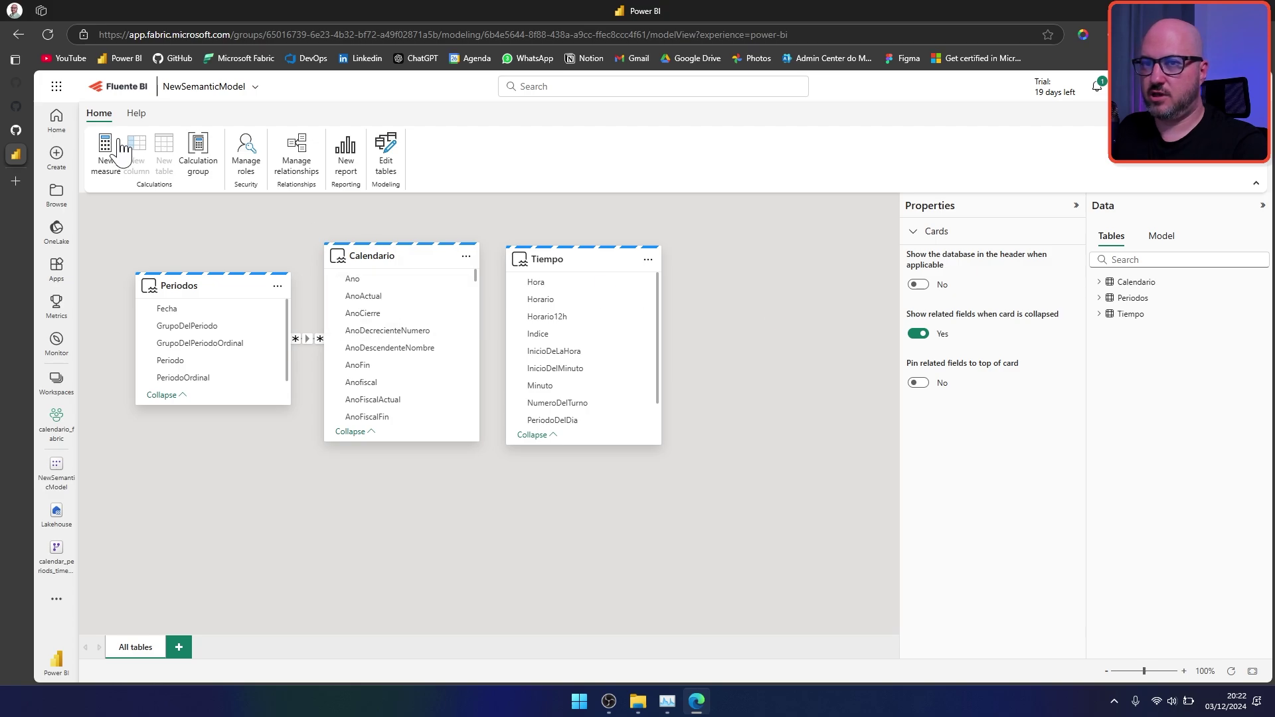
pyautogui.click(54, 119)
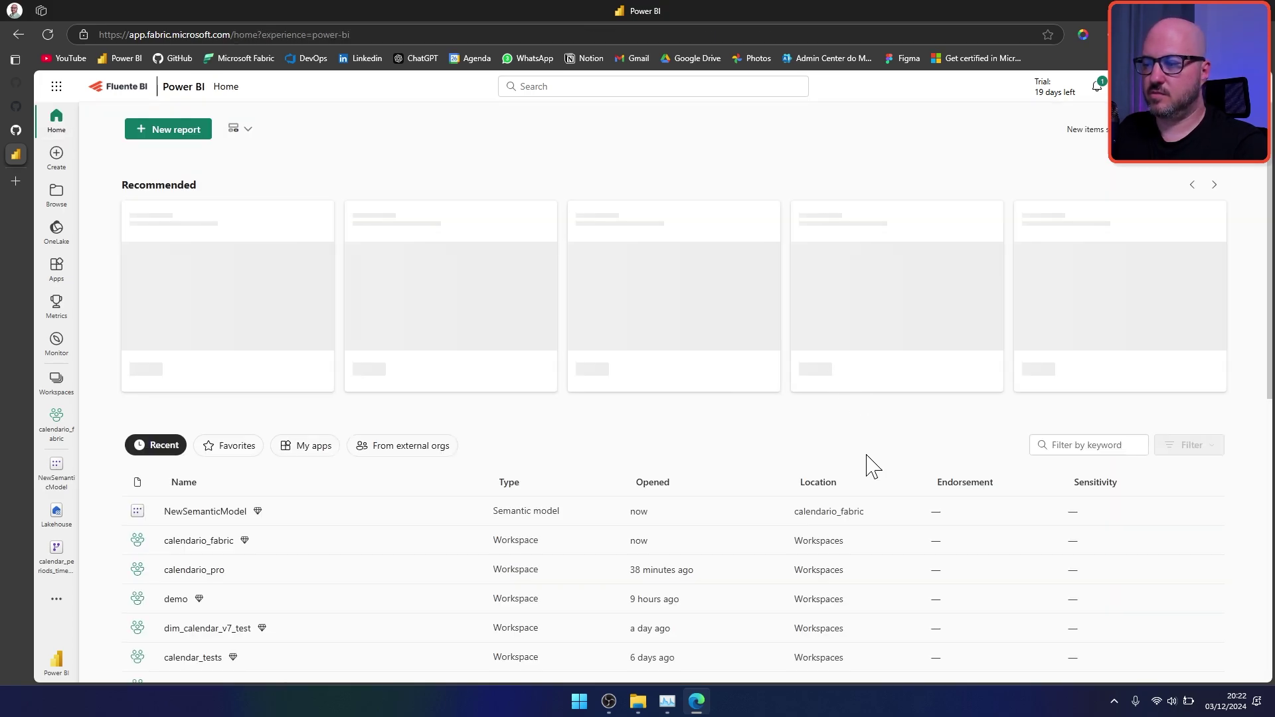